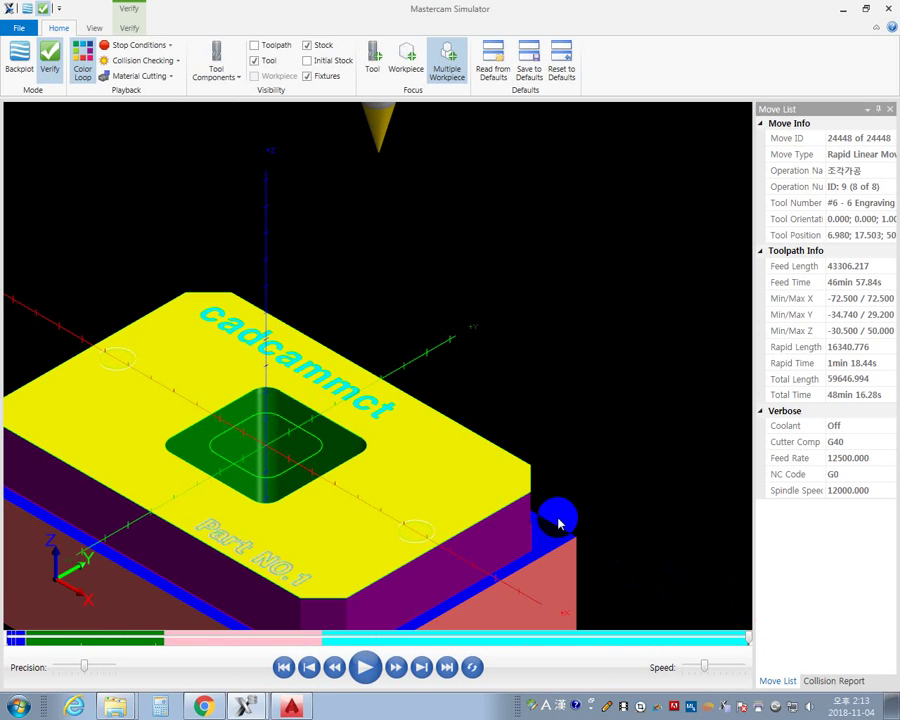
- Examine the simulated part's pocket, engraved texts and unmachined hole positions from several angles, and close the simulator
{"action": "middle_click_drag", "start_coordinate": [478, 371], "coordinate": [583, 271]}
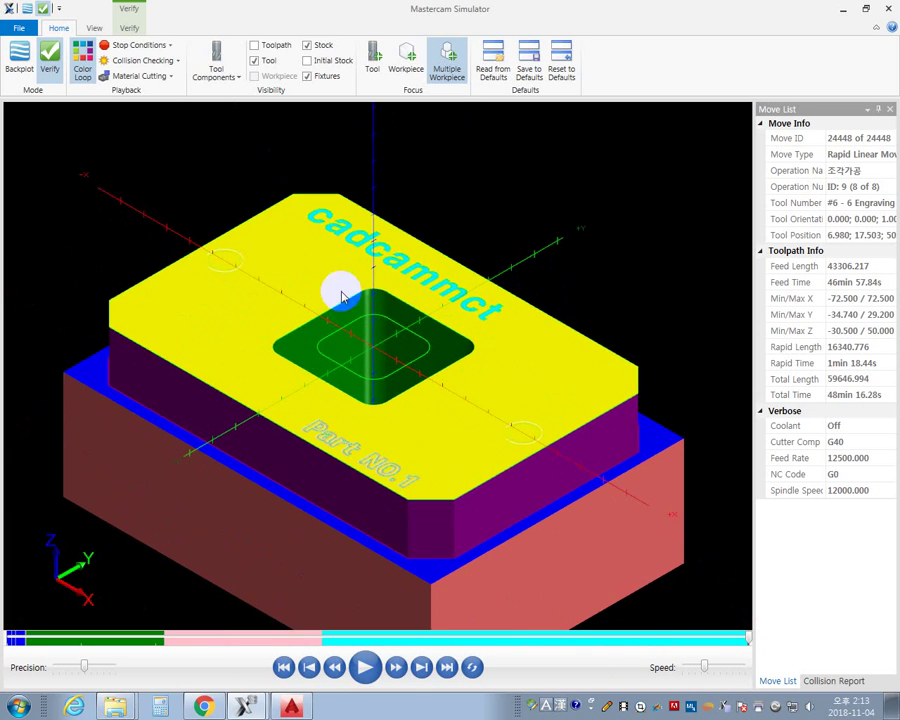
{"action": "scroll", "coordinate": [470, 360], "scroll_direction": "up", "scroll_amount": 5}
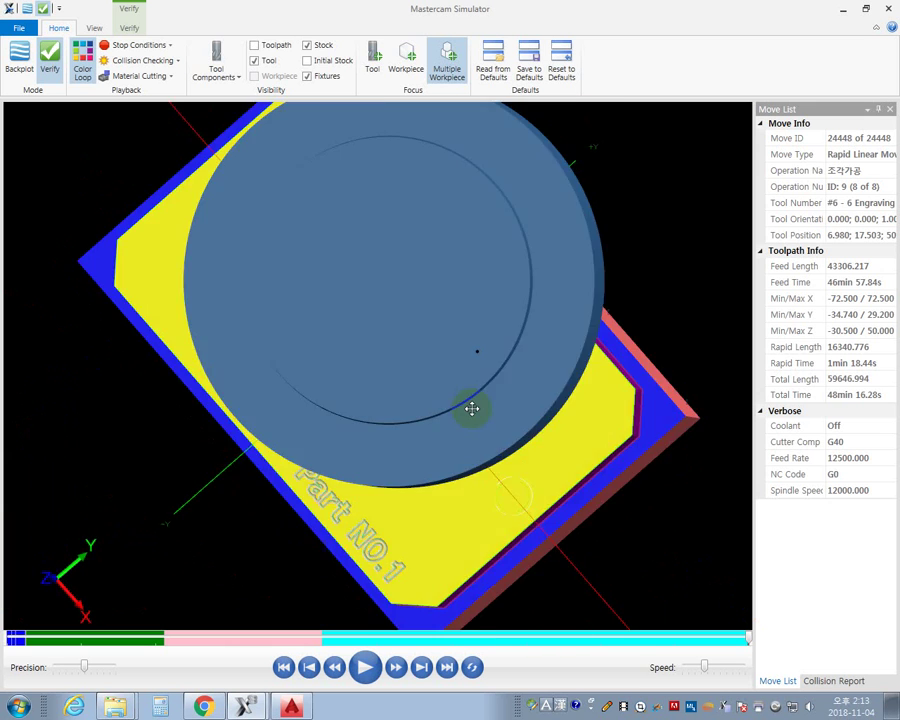
{"action": "scroll", "coordinate": [480, 370], "scroll_direction": "down", "scroll_amount": 5}
{"action": "left_click_drag", "start_coordinate": [488, 341], "coordinate": [487, 393]}
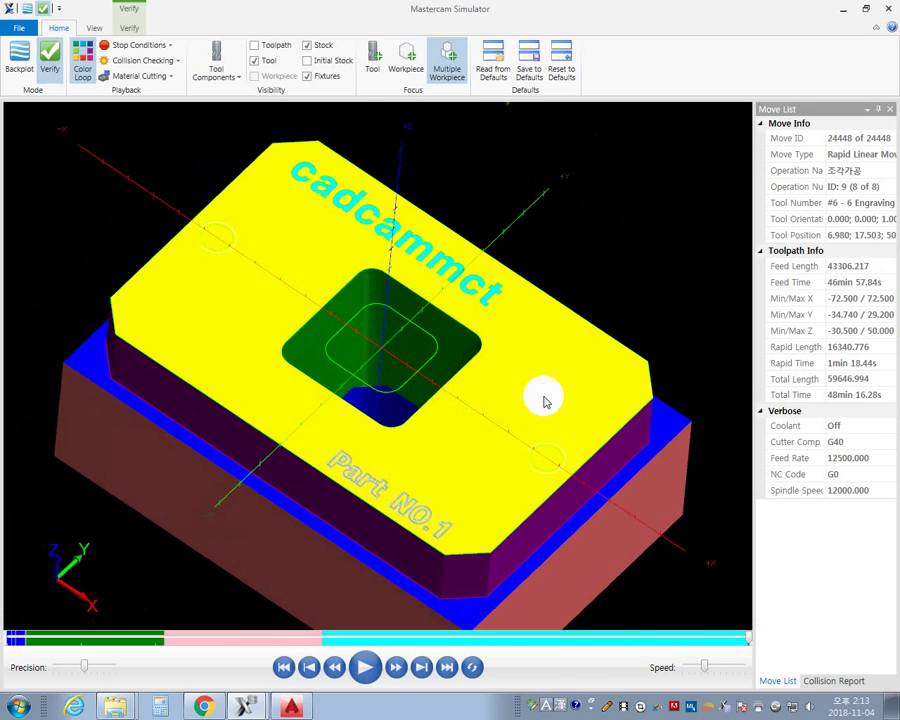
{"action": "left_click_drag", "start_coordinate": [542, 400], "coordinate": [613, 241]}
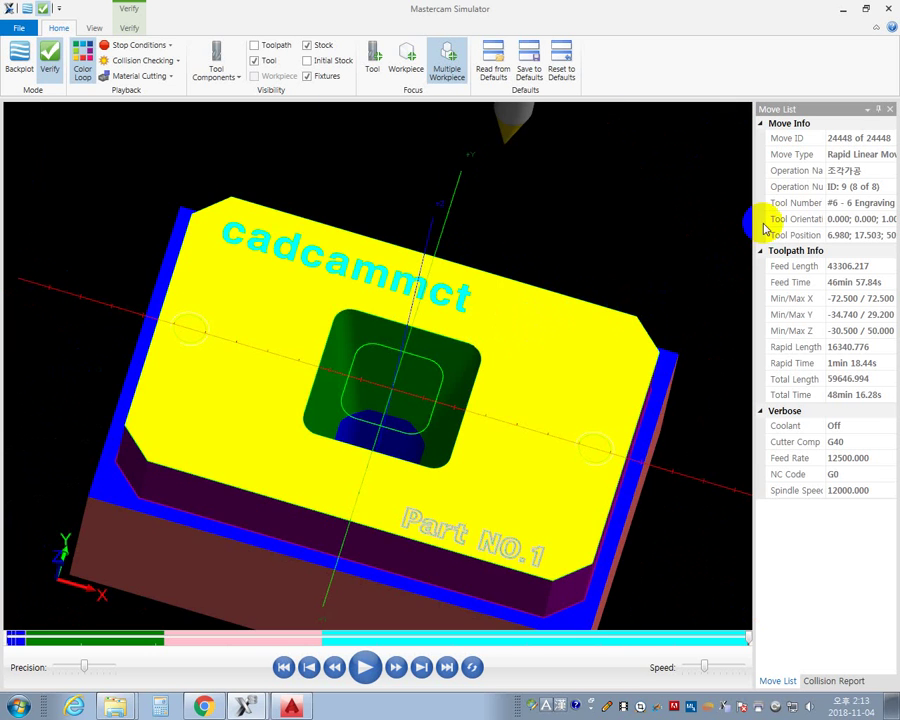
{"action": "left_click_drag", "start_coordinate": [603, 410], "coordinate": [603, 460]}
{"action": "scroll", "coordinate": [604, 450], "scroll_direction": "up", "scroll_amount": 3}
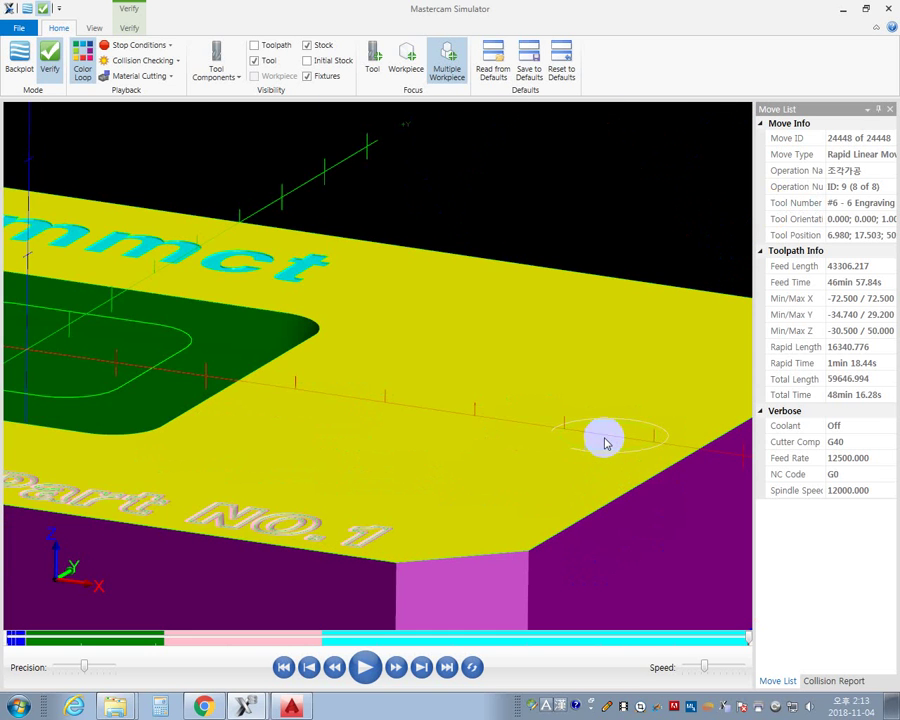
{"action": "left_click", "coordinate": [888, 8]}
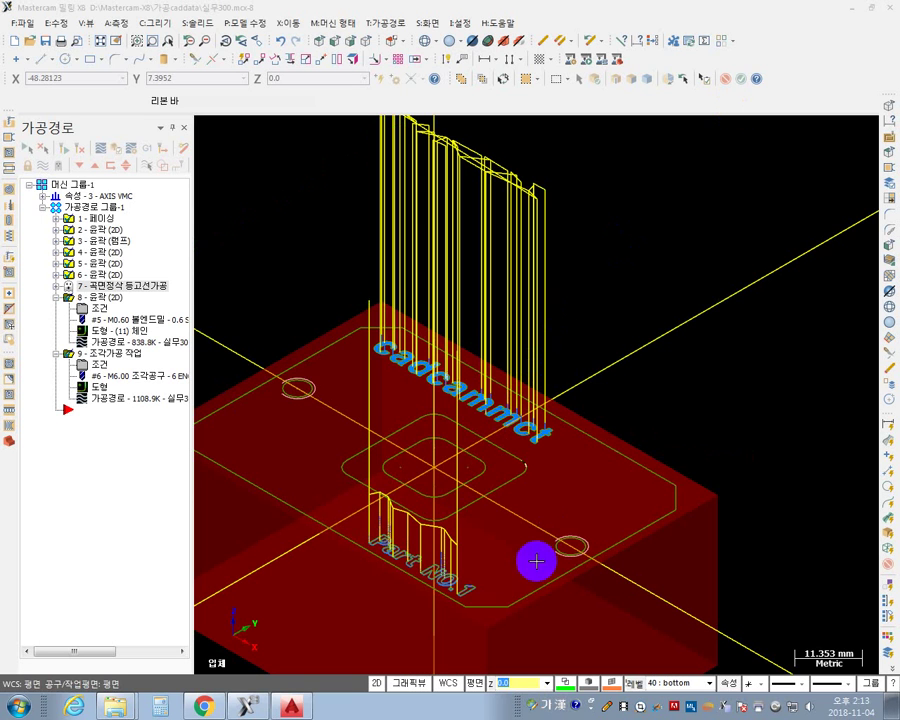
- Collapse operations 8 (2D contour) and 9 (engraving) in the operations tree and hide the displayed toolpaths
{"action": "middle_click_drag", "start_coordinate": [577, 546], "coordinate": [615, 352]}
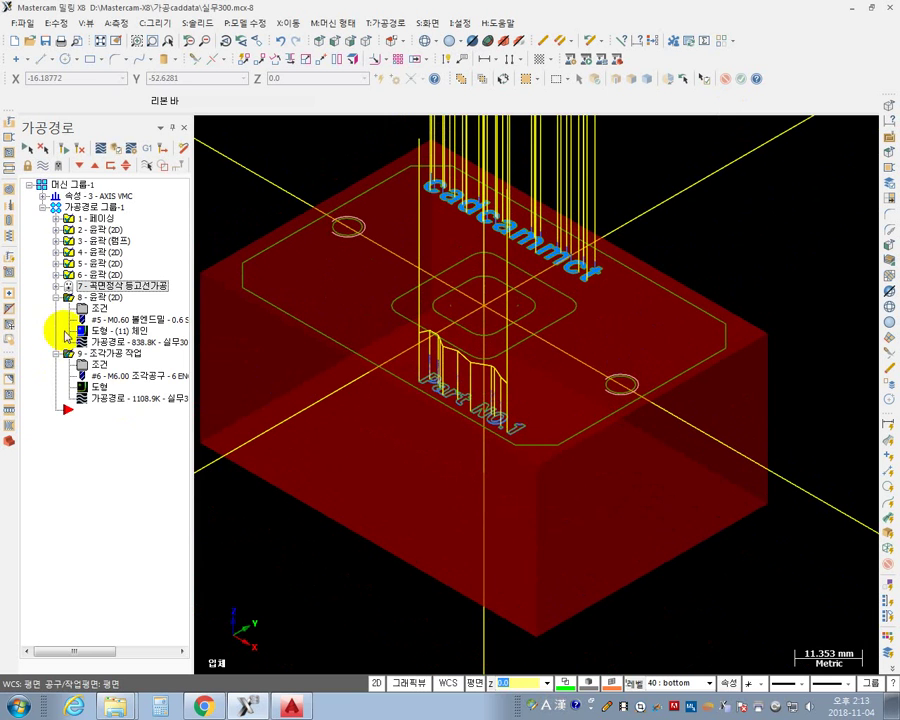
{"action": "left_click", "coordinate": [56, 297]}
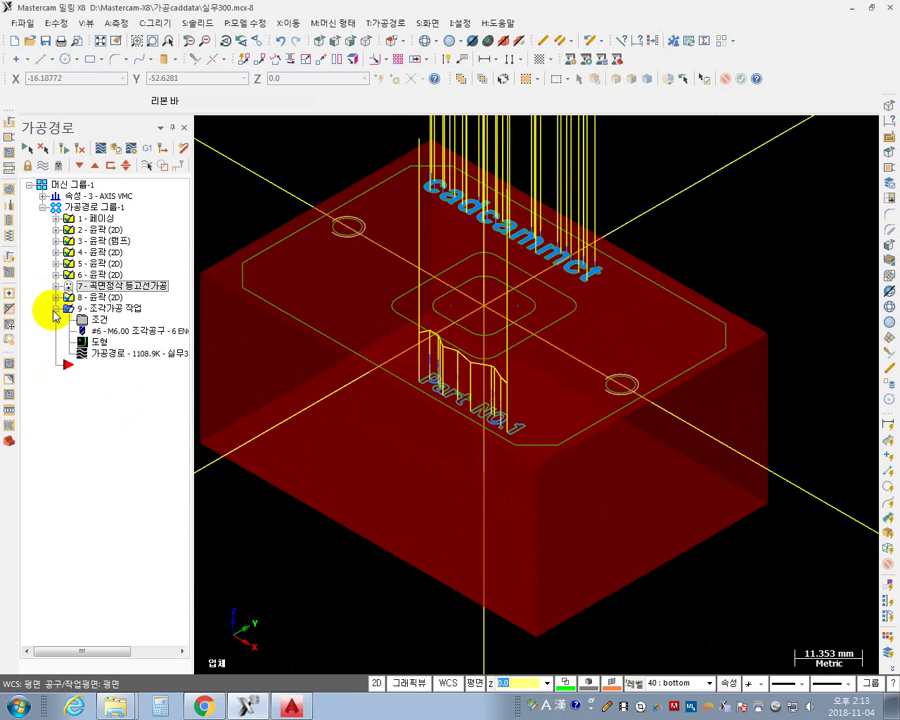
{"action": "left_click", "coordinate": [56, 309]}
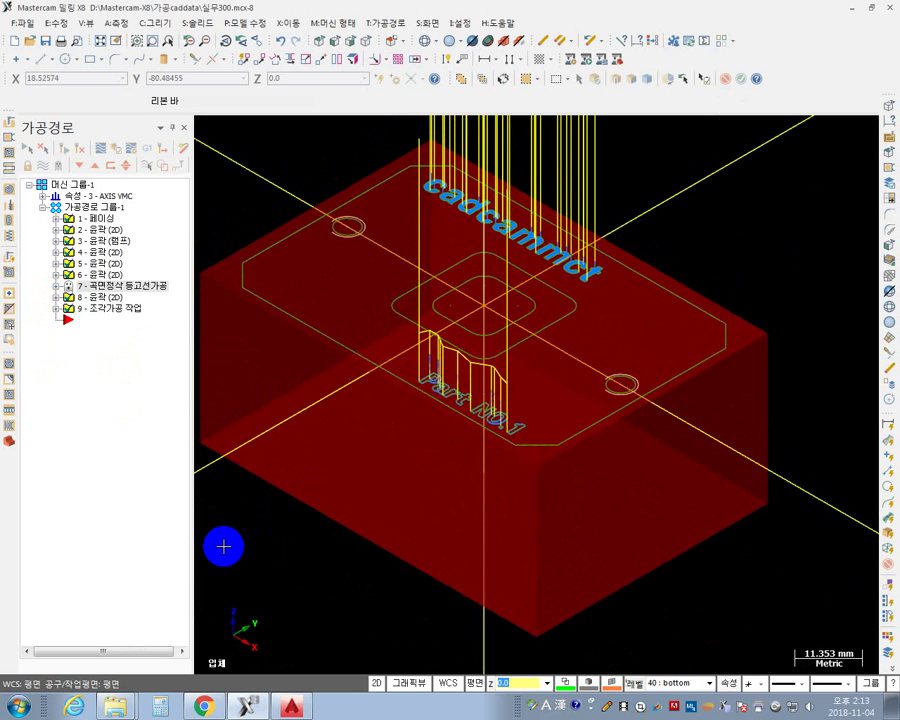
{"action": "key", "text": "alt+t"}
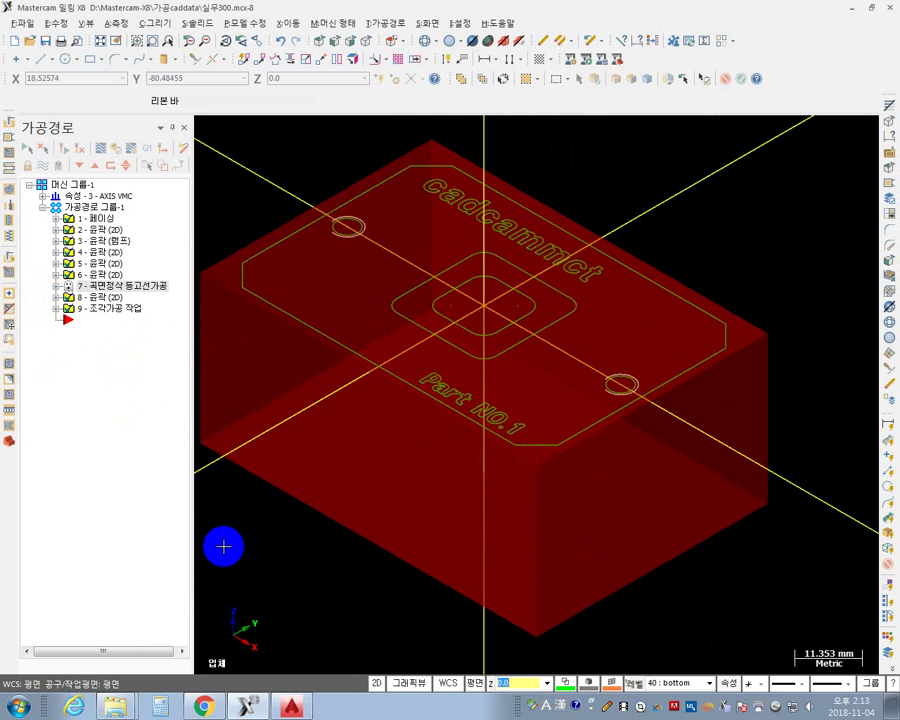
- Examine the two hole outlines in the model and switch to AutoCAD to read the thread callout and inspect the matching hole circles
{"action": "middle_click_drag", "start_coordinate": [488, 378], "coordinate": [564, 464]}
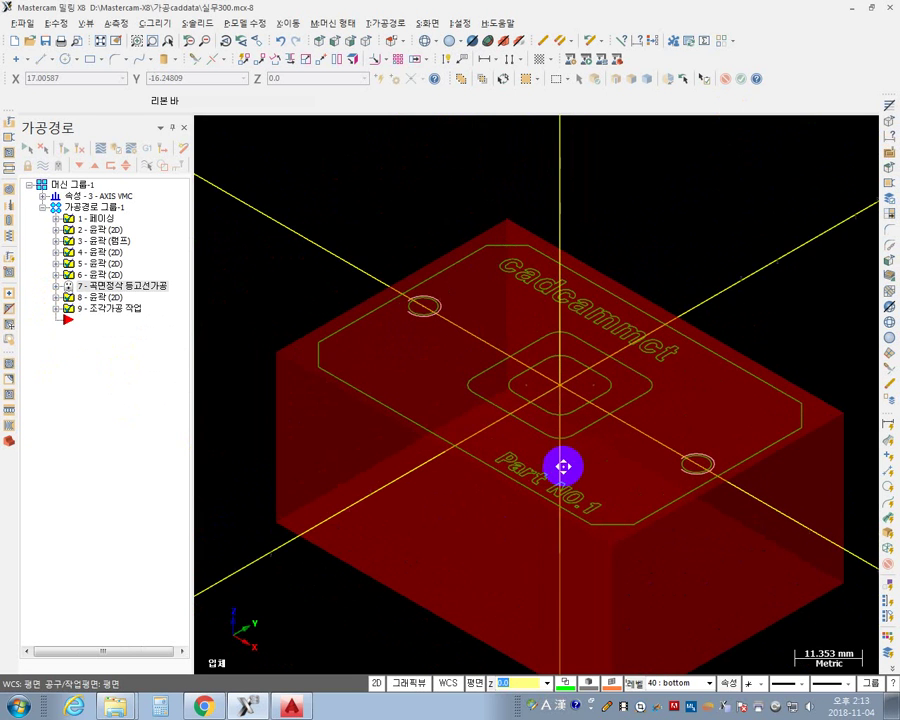
{"action": "scroll", "coordinate": [449, 356], "scroll_direction": "up", "scroll_amount": 3}
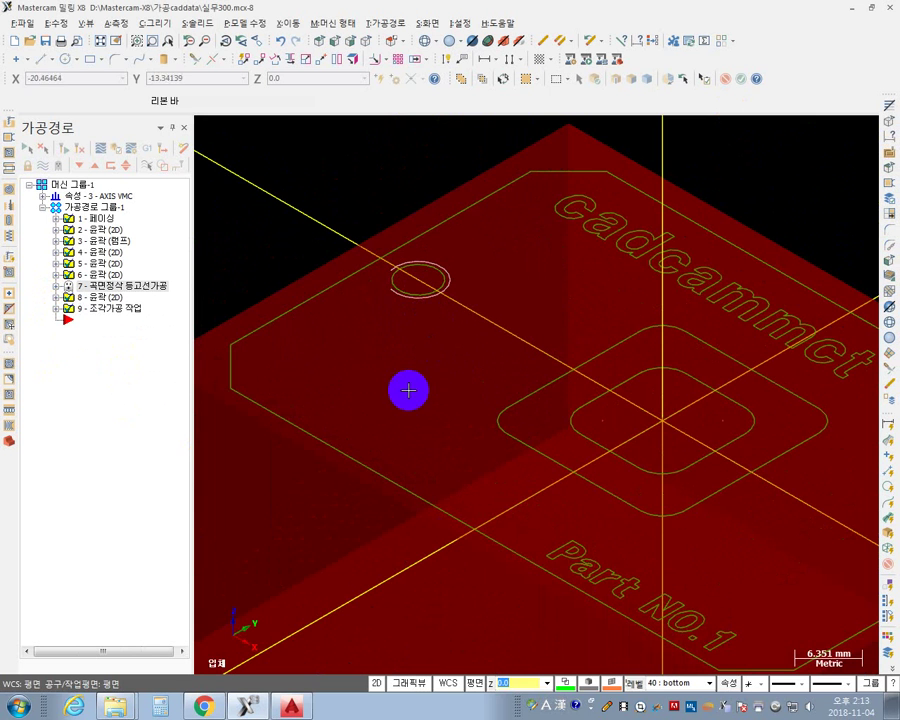
{"action": "middle_click_drag", "start_coordinate": [430, 418], "coordinate": [449, 312]}
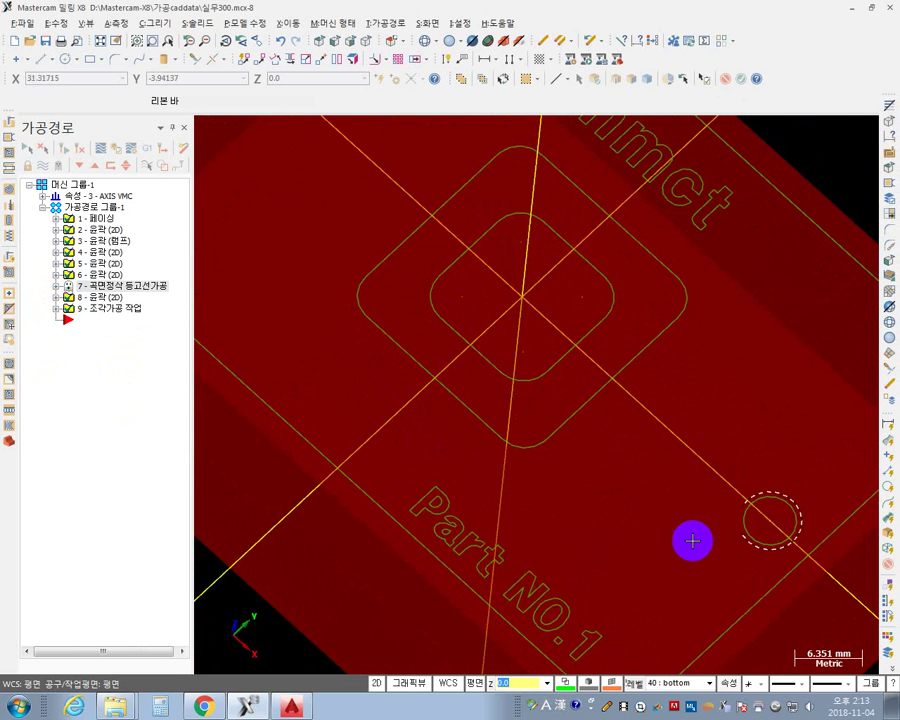
{"action": "scroll", "coordinate": [692, 539], "scroll_direction": "down", "scroll_amount": 1}
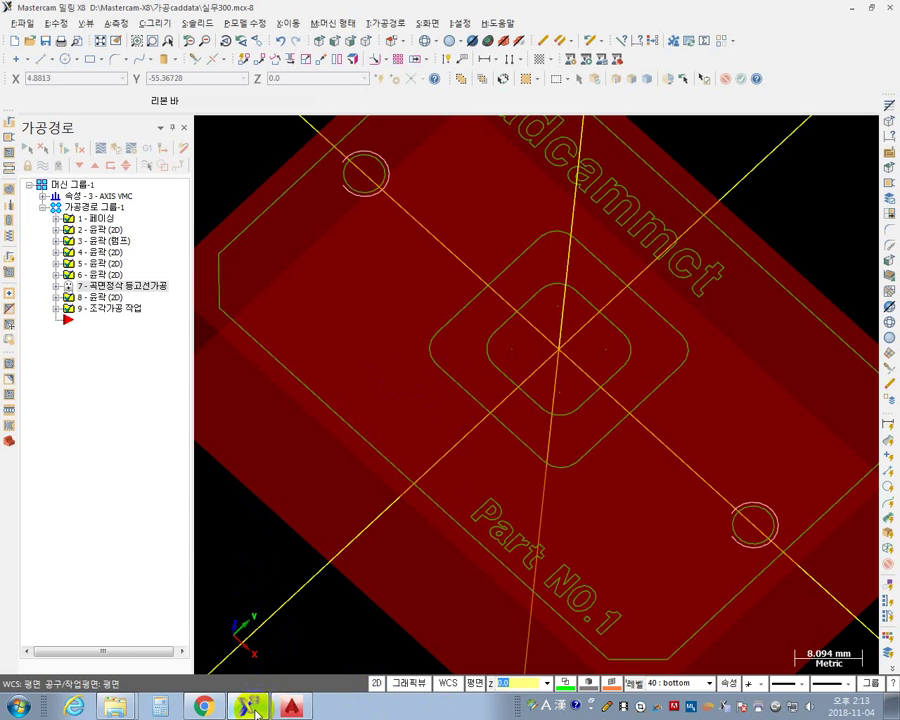
{"action": "left_click", "coordinate": [291, 707]}
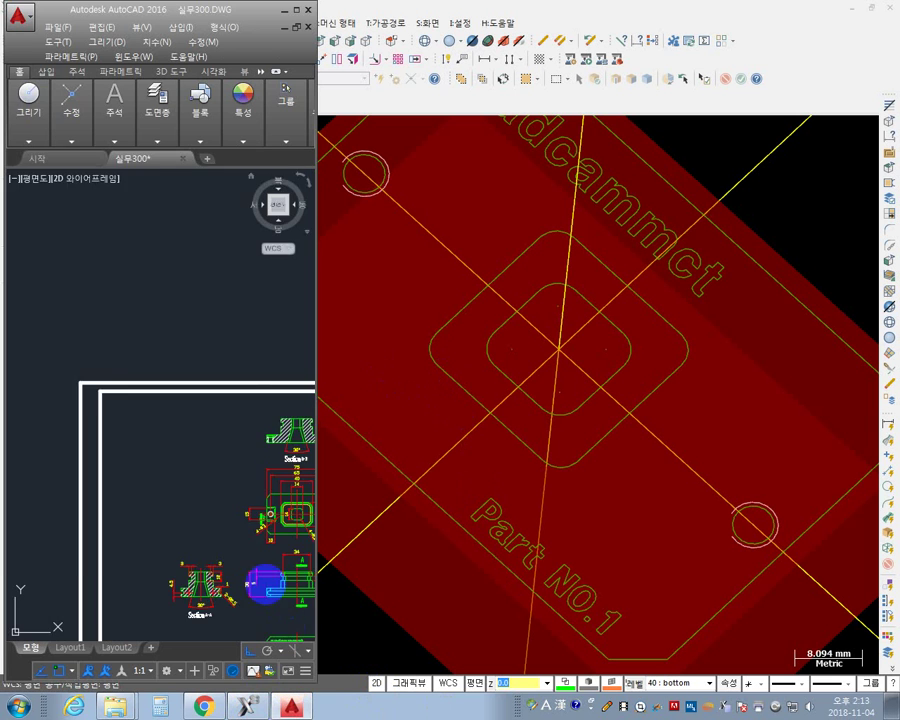
{"action": "scroll", "coordinate": [116, 413], "scroll_direction": "up", "scroll_amount": 10}
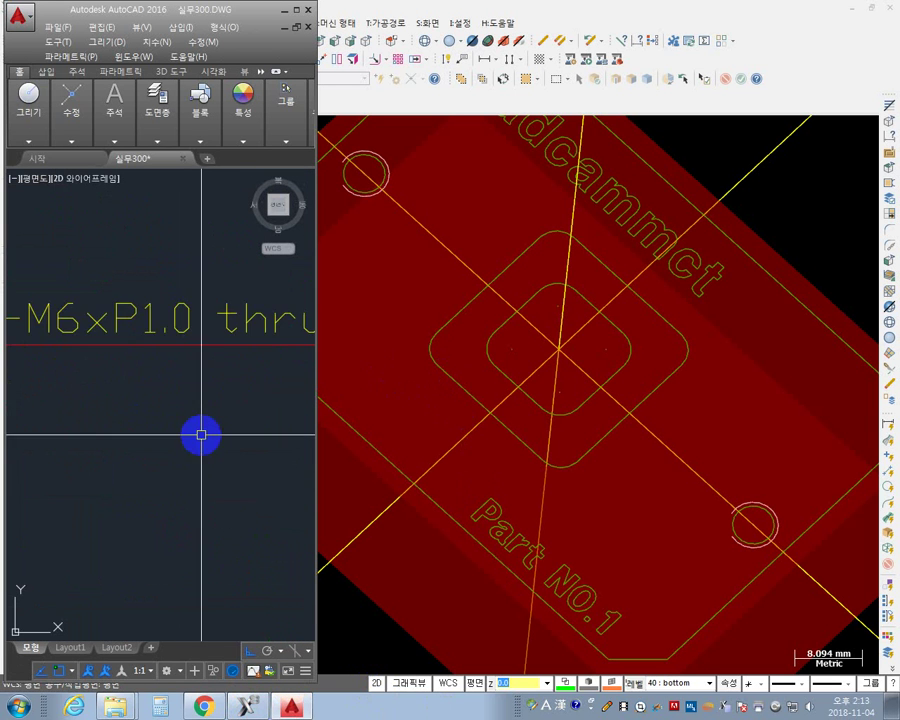
{"action": "scroll", "coordinate": [150, 498], "scroll_direction": "down", "scroll_amount": 4}
{"action": "scroll", "coordinate": [132, 486], "scroll_direction": "up", "scroll_amount": 3}
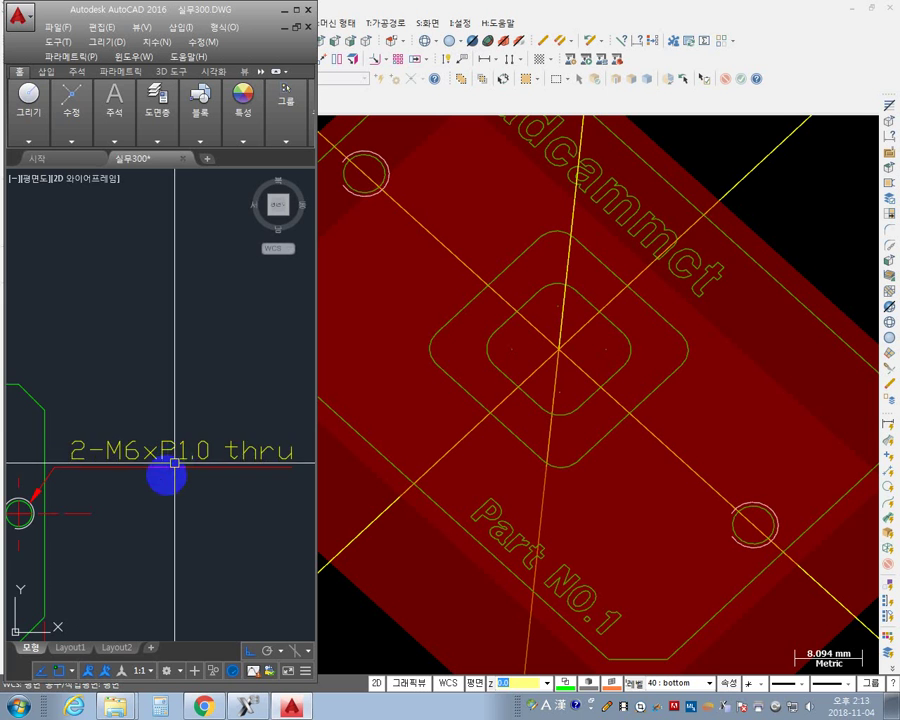
{"action": "scroll", "coordinate": [54, 537], "scroll_direction": "up", "scroll_amount": 8}
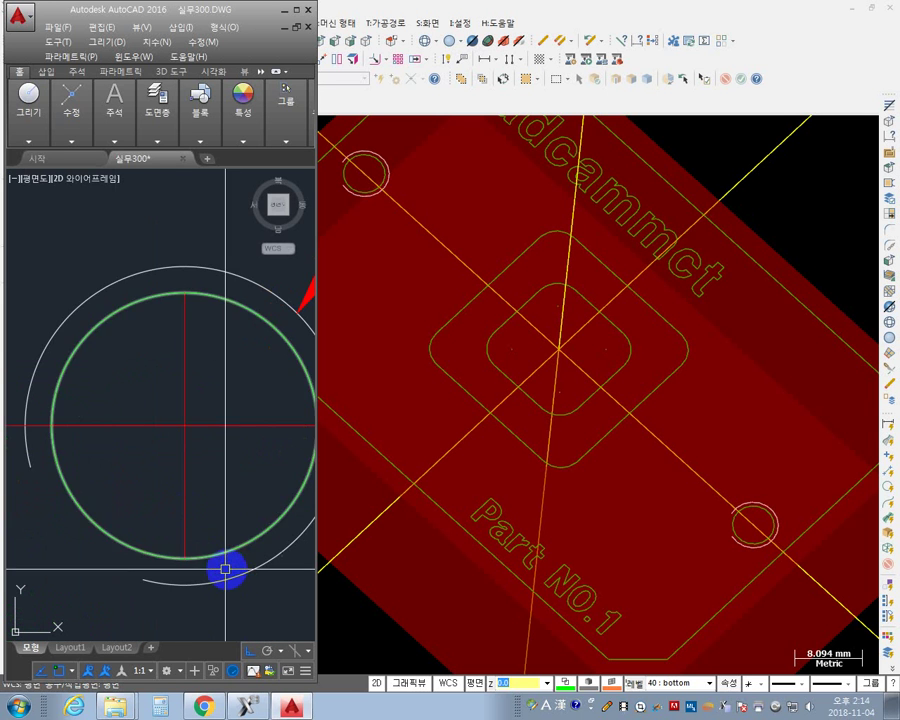
{"action": "scroll", "coordinate": [235, 579], "scroll_direction": "down", "scroll_amount": 5}
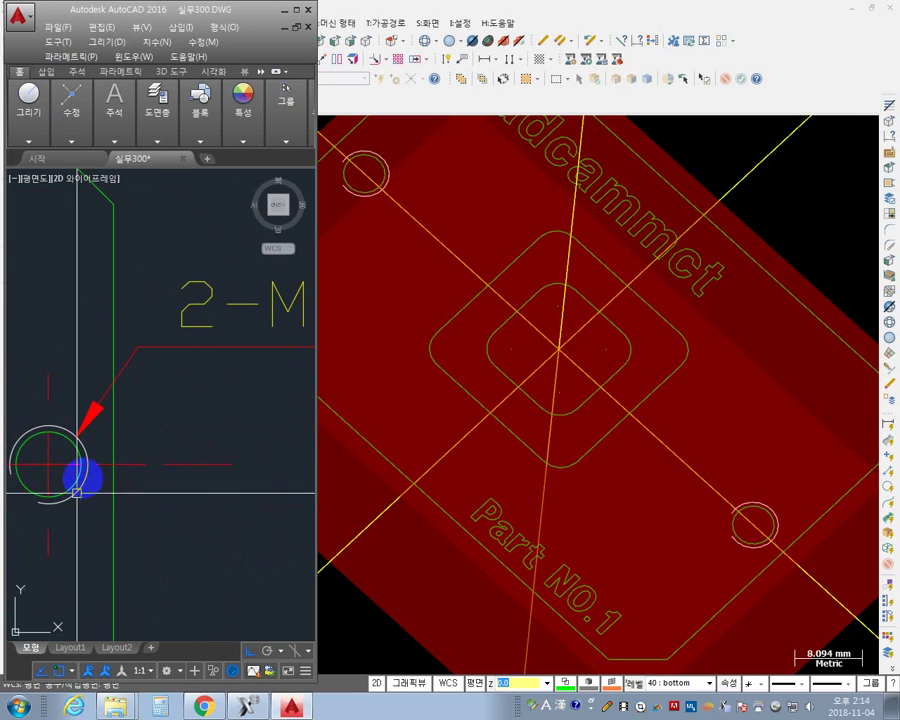
{"action": "scroll", "coordinate": [78, 450], "scroll_direction": "down", "scroll_amount": 5}
{"action": "middle_click_drag", "start_coordinate": [160, 382], "coordinate": [98, 460]}
{"action": "scroll", "coordinate": [52, 476], "scroll_direction": "up", "scroll_amount": 10}
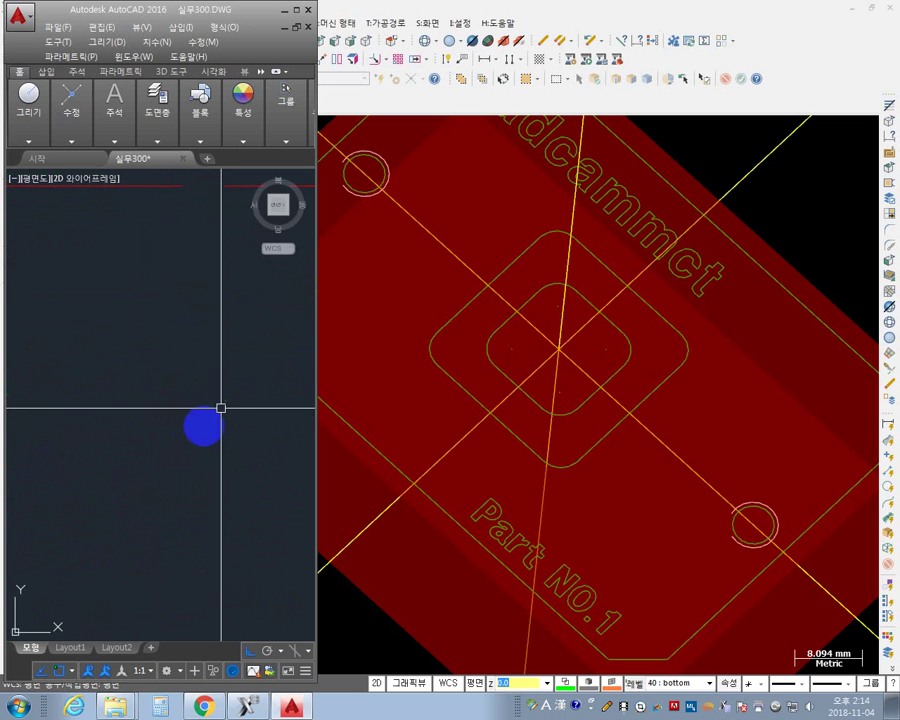
{"action": "scroll", "coordinate": [110, 407], "scroll_direction": "down", "scroll_amount": 5}
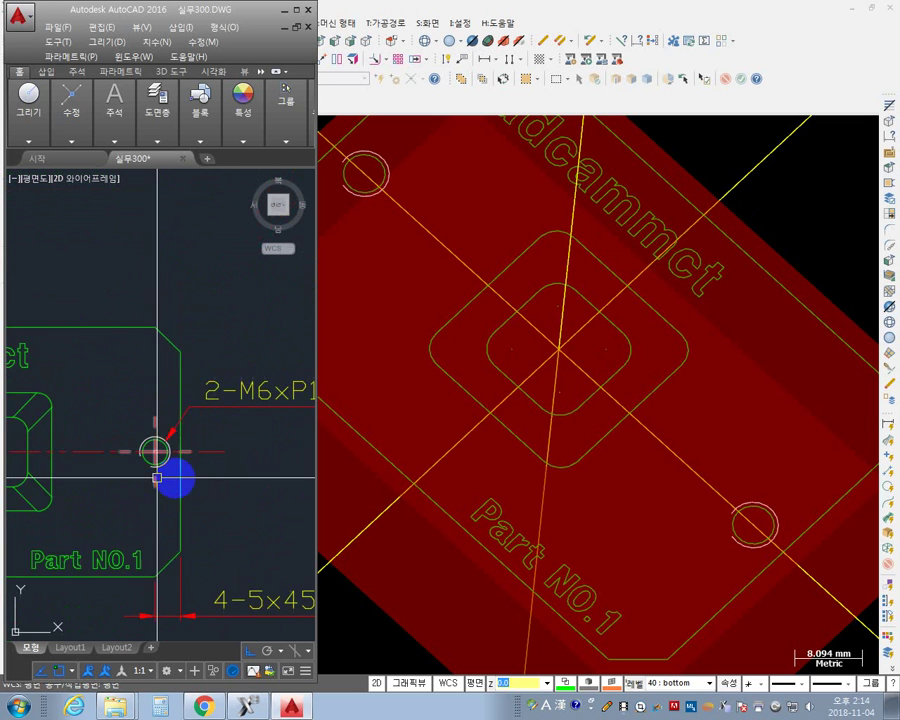
{"action": "scroll", "coordinate": [157, 412], "scroll_direction": "up", "scroll_amount": 5}
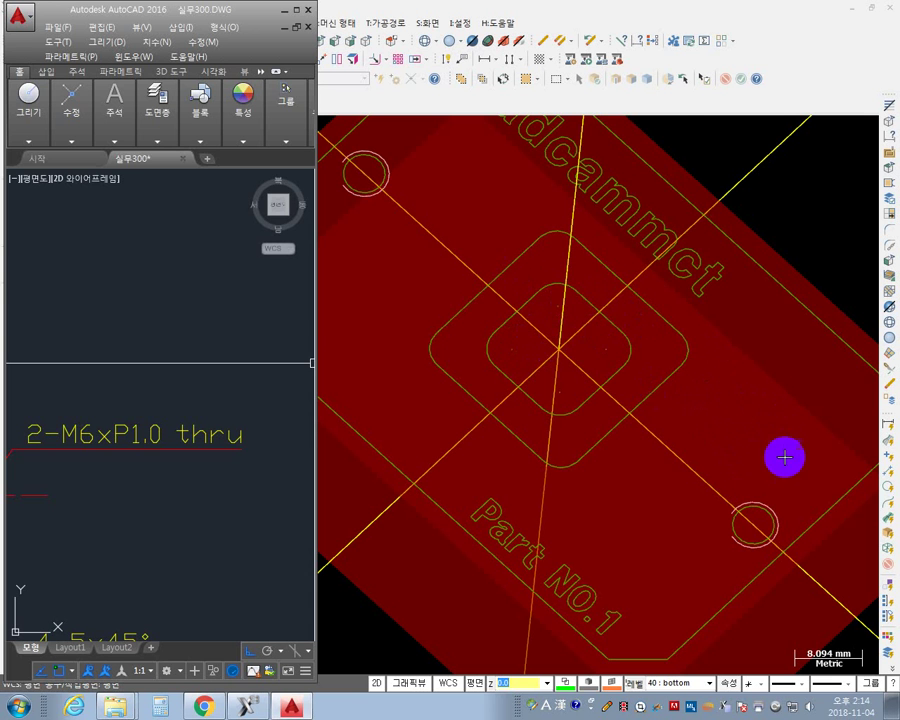
- Return to Mastercam and use Close Arc on the open outer arc of the hole nearest the "Part NO.1" text
{"action": "middle_click_drag", "start_coordinate": [783, 456], "coordinate": [673, 396]}
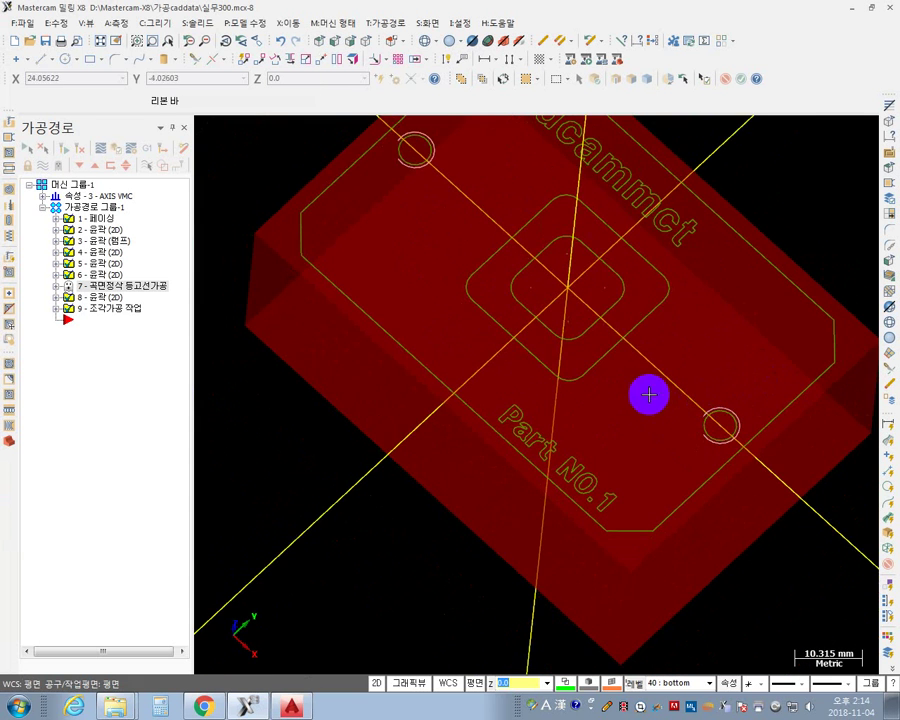
{"action": "middle_click_drag", "start_coordinate": [697, 310], "coordinate": [628, 359]}
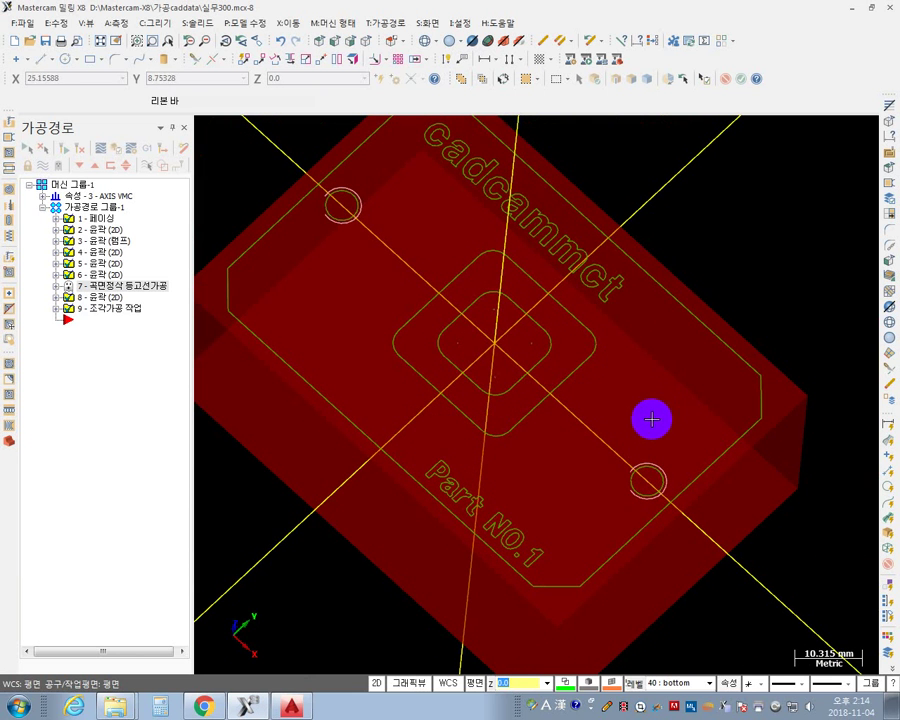
{"action": "scroll", "coordinate": [630, 500], "scroll_direction": "up", "scroll_amount": 4}
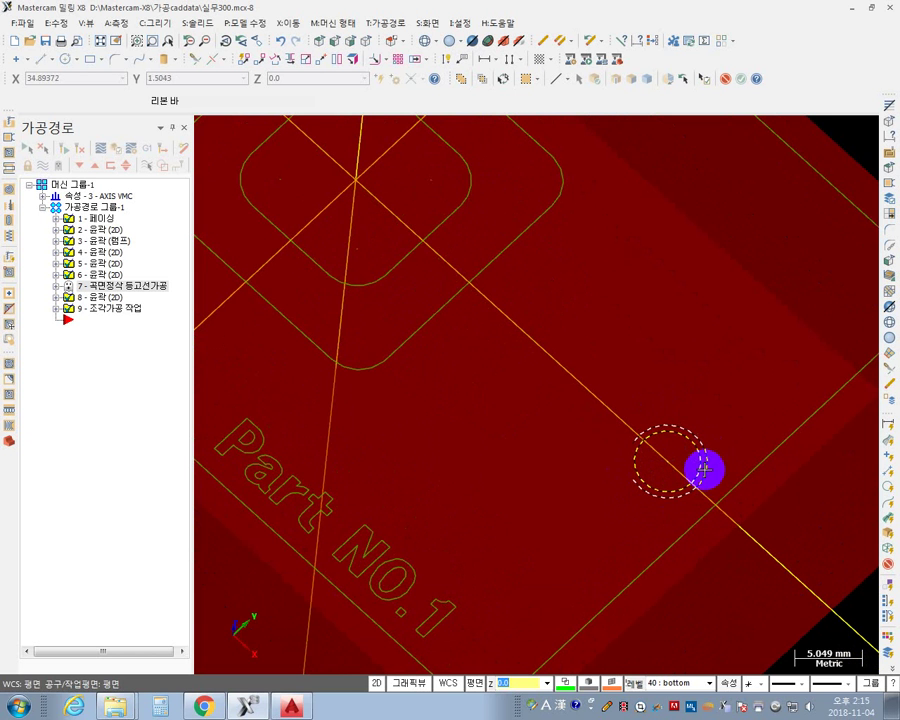
{"action": "scroll", "coordinate": [700, 465], "scroll_direction": "down", "scroll_amount": 3}
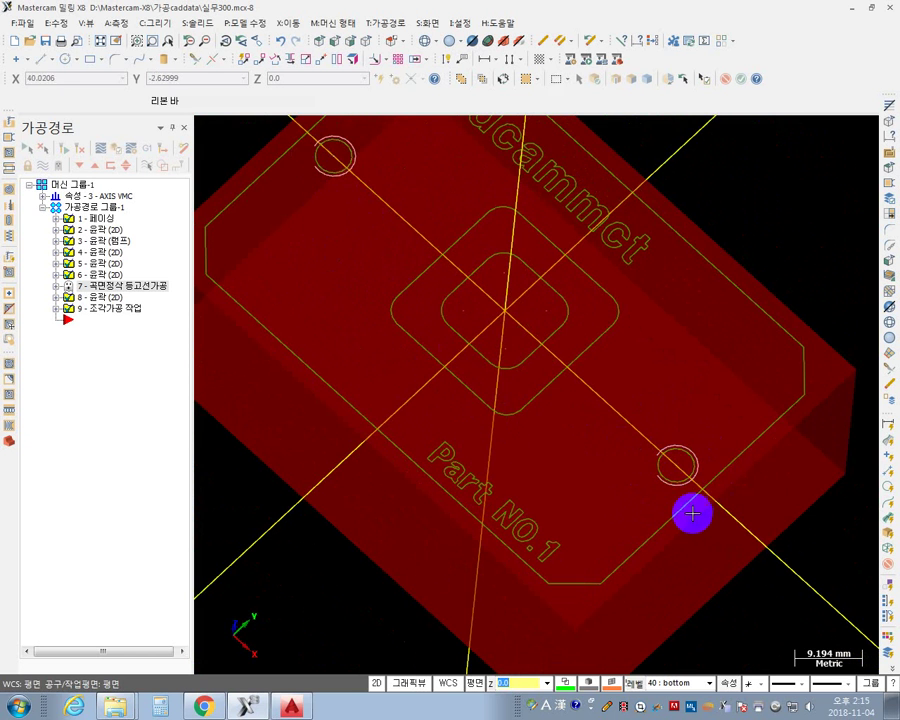
{"action": "scroll", "coordinate": [693, 514], "scroll_direction": "up", "scroll_amount": 4}
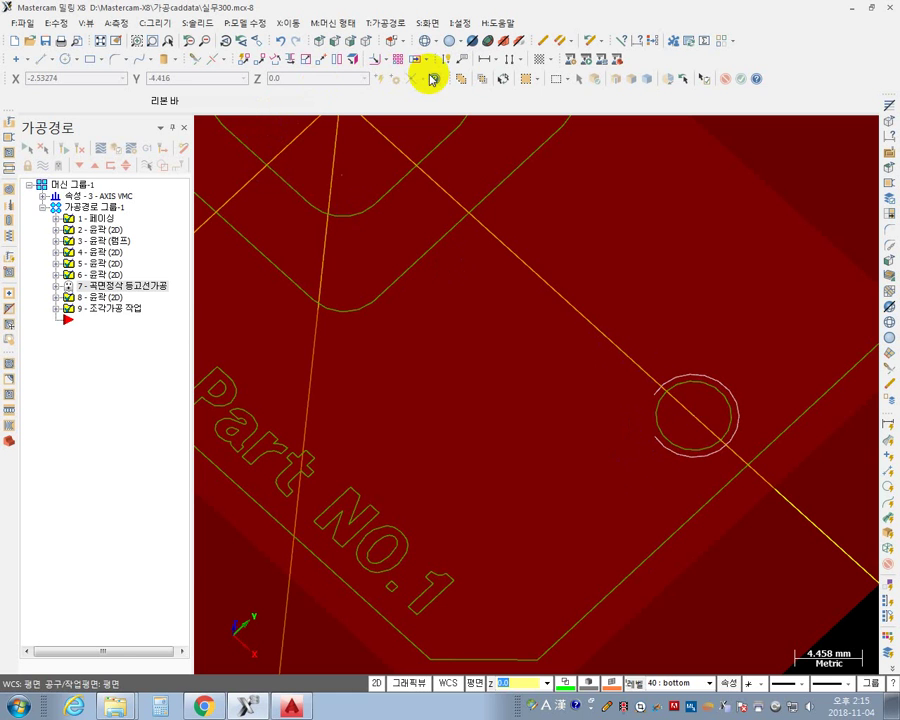
{"action": "left_click", "coordinate": [226, 62]}
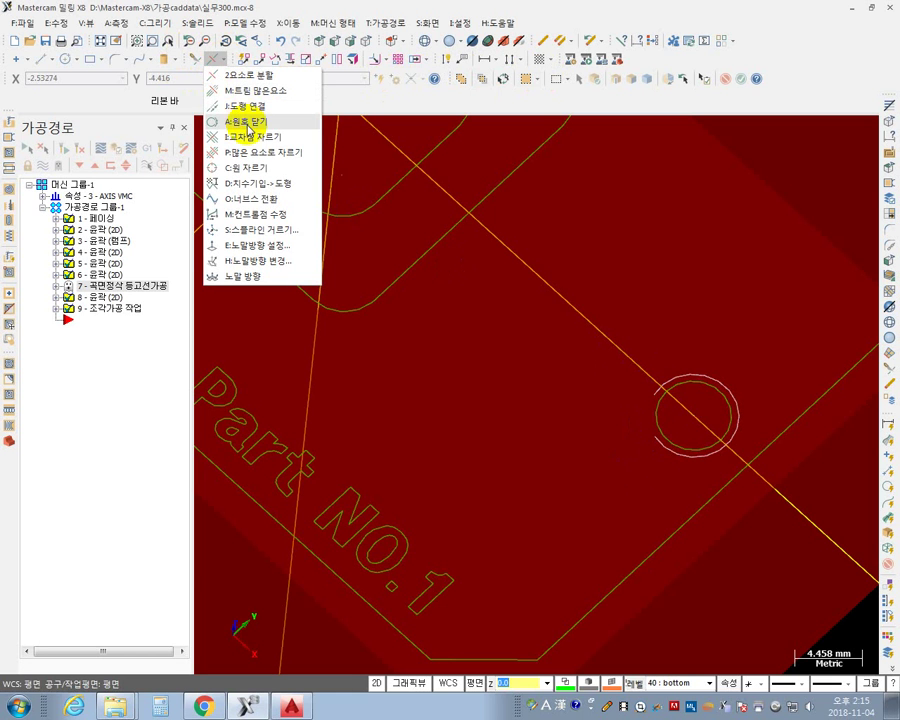
{"action": "left_click", "coordinate": [245, 126]}
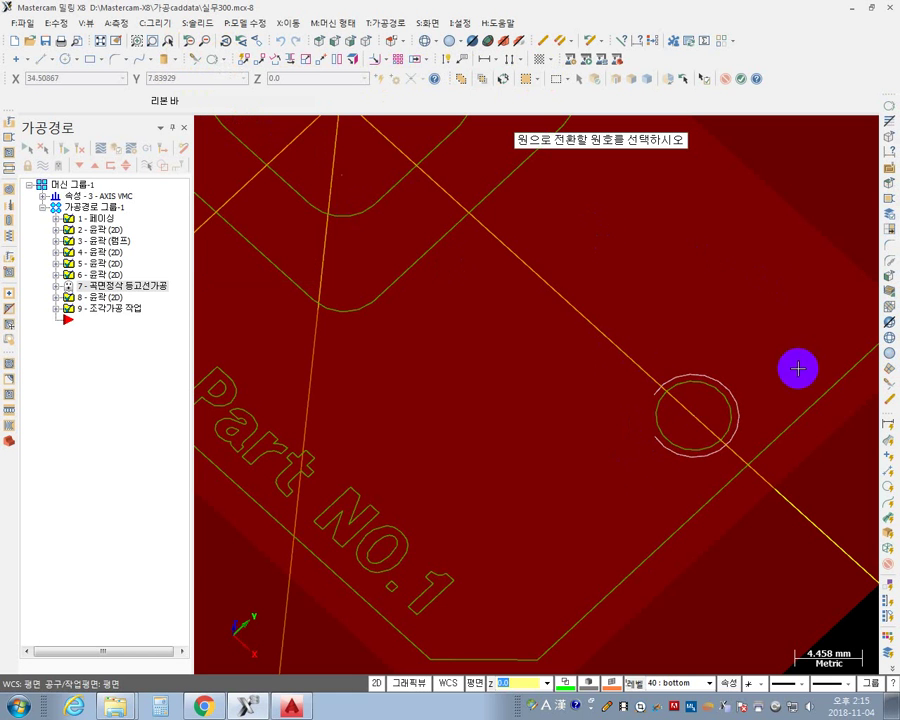
{"action": "left_click", "coordinate": [693, 394]}
- Close the open outer arc of the second hole, beside the start of the "cadcammct" text, into a full circle
{"action": "middle_click_drag", "start_coordinate": [430, 285], "coordinate": [717, 474]}
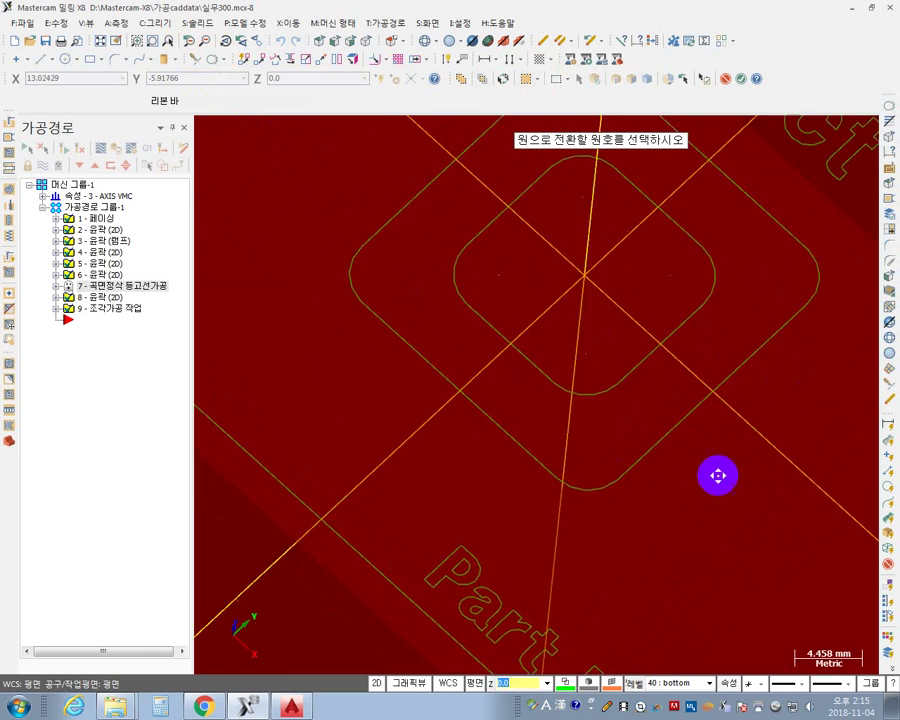
{"action": "scroll", "coordinate": [600, 400], "scroll_direction": "down", "scroll_amount": 1}
{"action": "middle_click_drag", "start_coordinate": [494, 334], "coordinate": [640, 517]}
{"action": "middle_click_drag", "start_coordinate": [476, 289], "coordinate": [576, 372]}
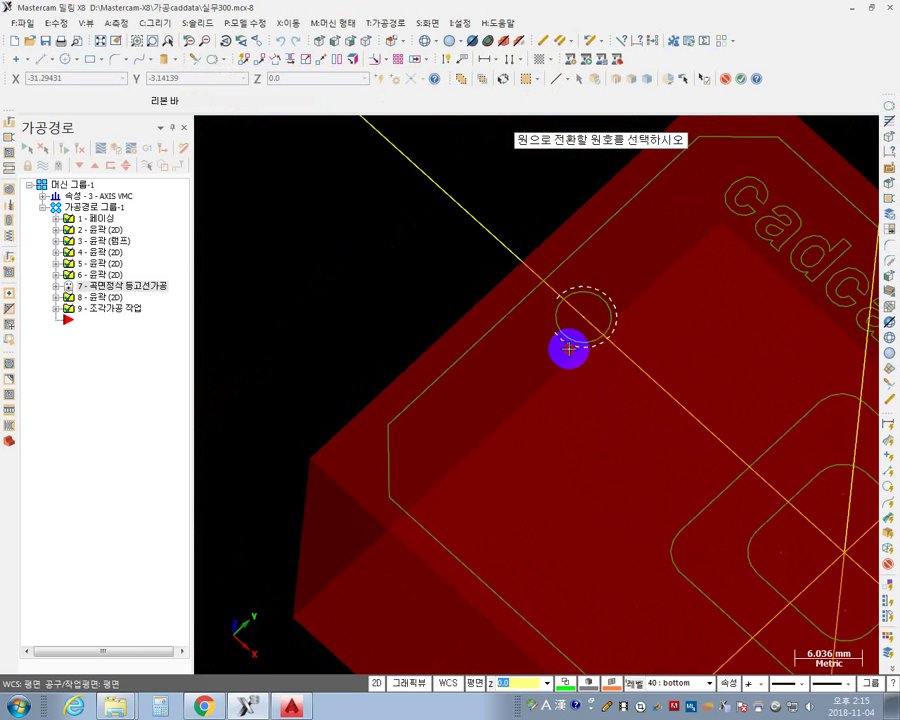
{"action": "left_click", "coordinate": [560, 344]}
{"action": "key", "text": "Return"}
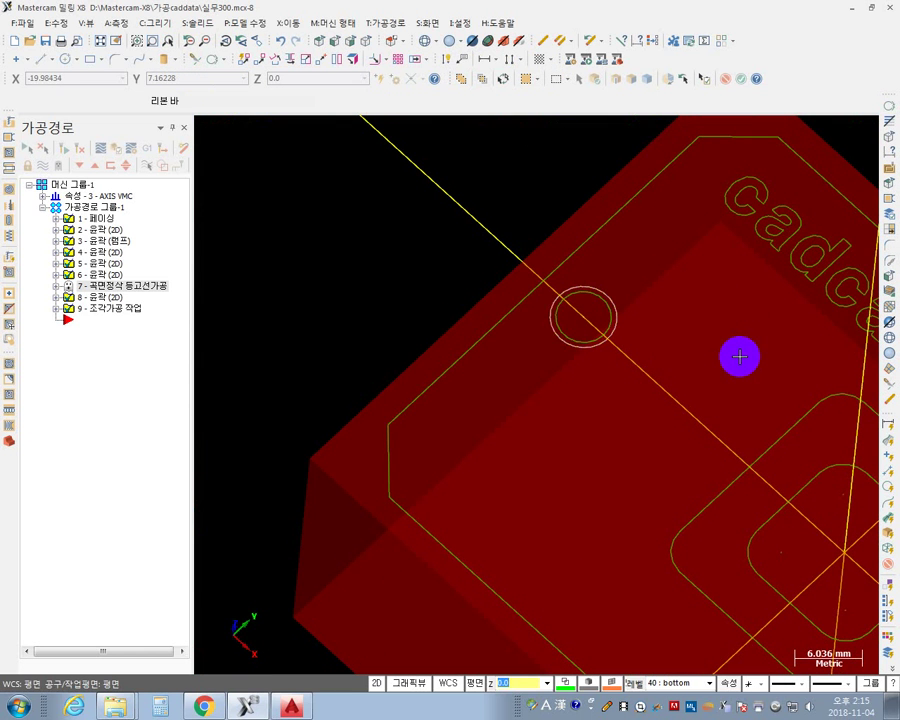
{"action": "middle_click_drag", "start_coordinate": [655, 382], "coordinate": [346, 243]}
{"action": "scroll", "coordinate": [627, 363], "scroll_direction": "down", "scroll_amount": 1}
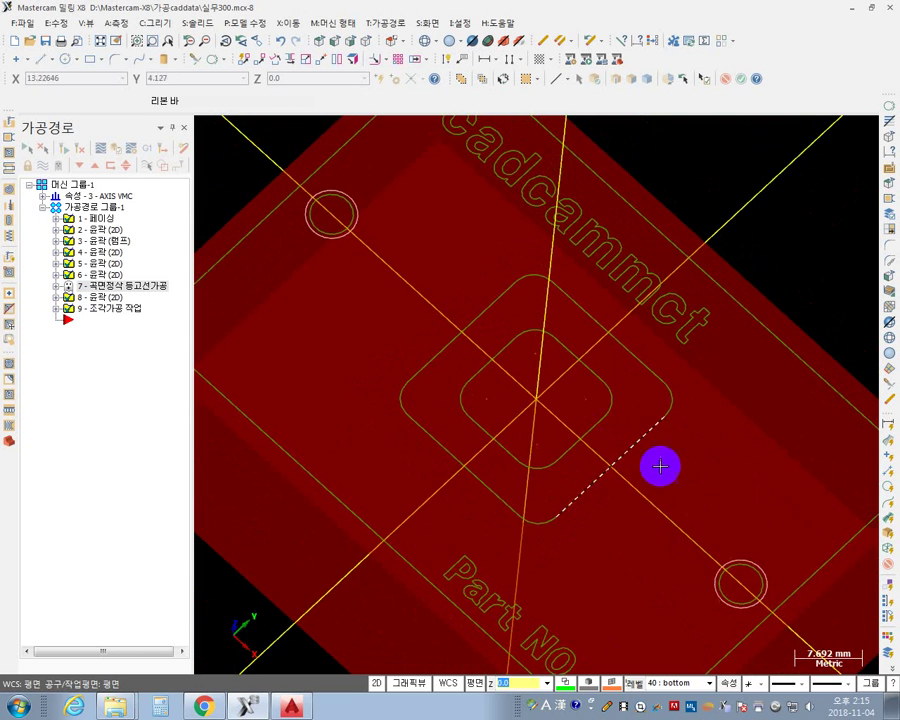
{"action": "middle_click_drag", "start_coordinate": [796, 566], "coordinate": [743, 464]}
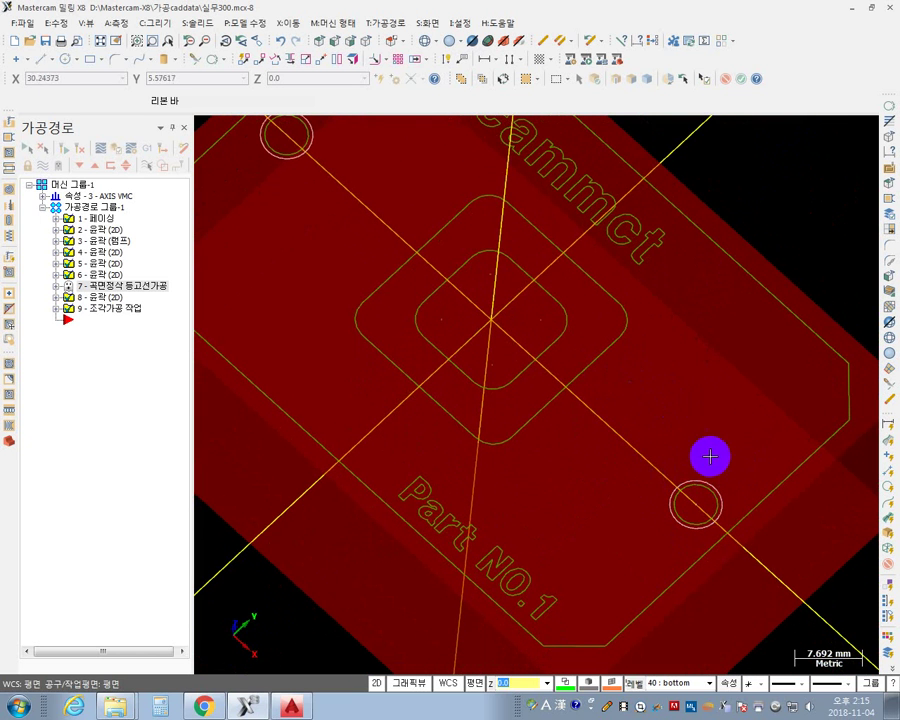
{"action": "mouse_move", "coordinate": [665, 419]}
{"action": "middle_mouse_down"}
{"action": "mouse_move", "coordinate": [654, 401]}
{"action": "mouse_move", "coordinate": [675, 416]}
{"action": "middle_mouse_up"}
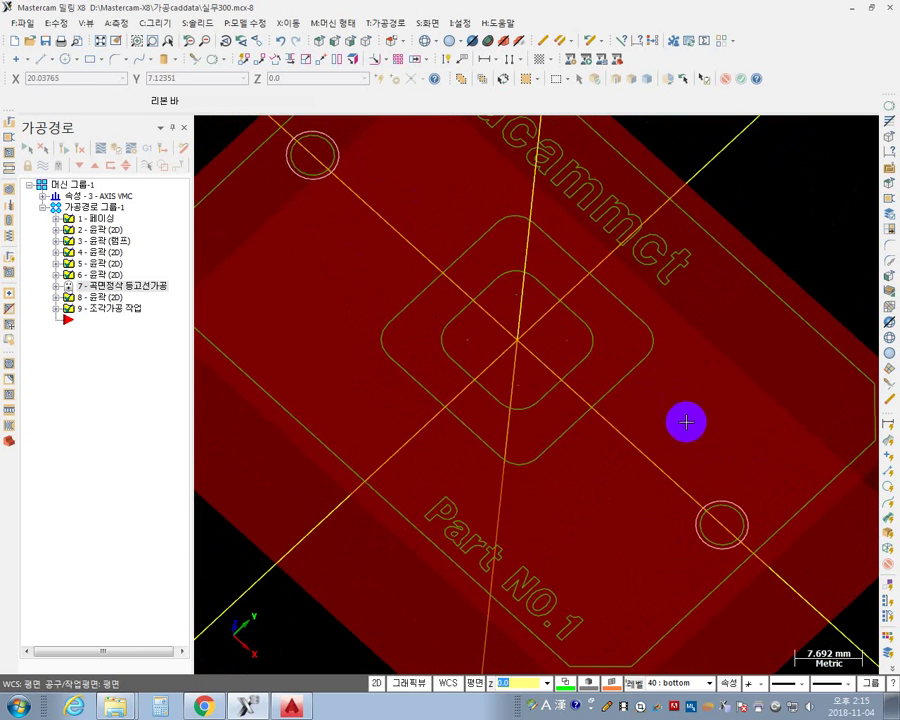
- Start an automatic drilling toolpath and select the outer circles of both holes as the drill geometry using entity selection
{"action": "scroll", "coordinate": [685, 422], "scroll_direction": "down", "scroll_amount": 1}
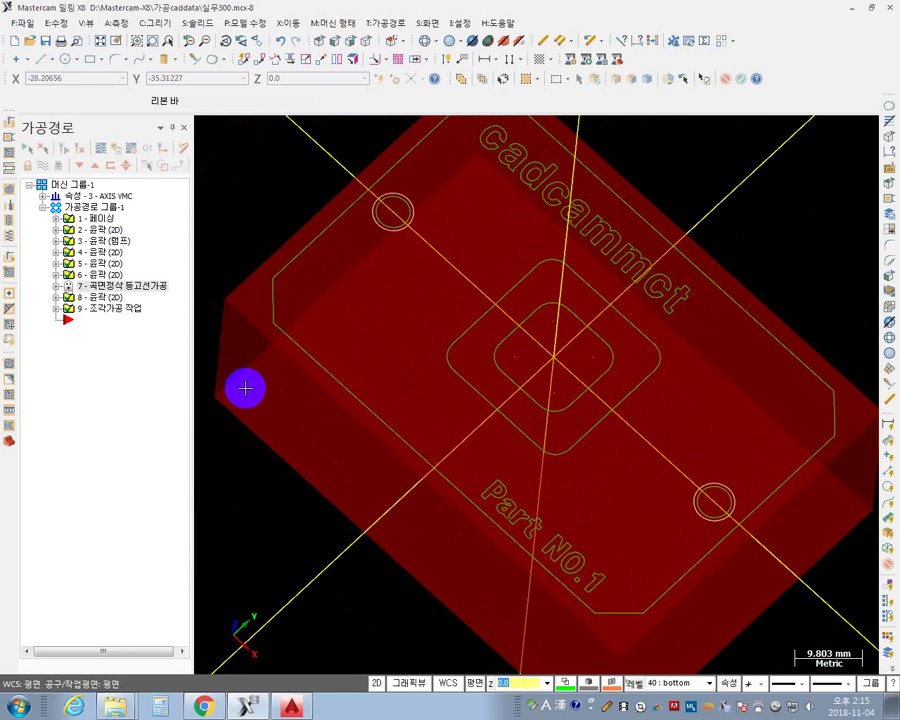
{"action": "left_click", "coordinate": [388, 24]}
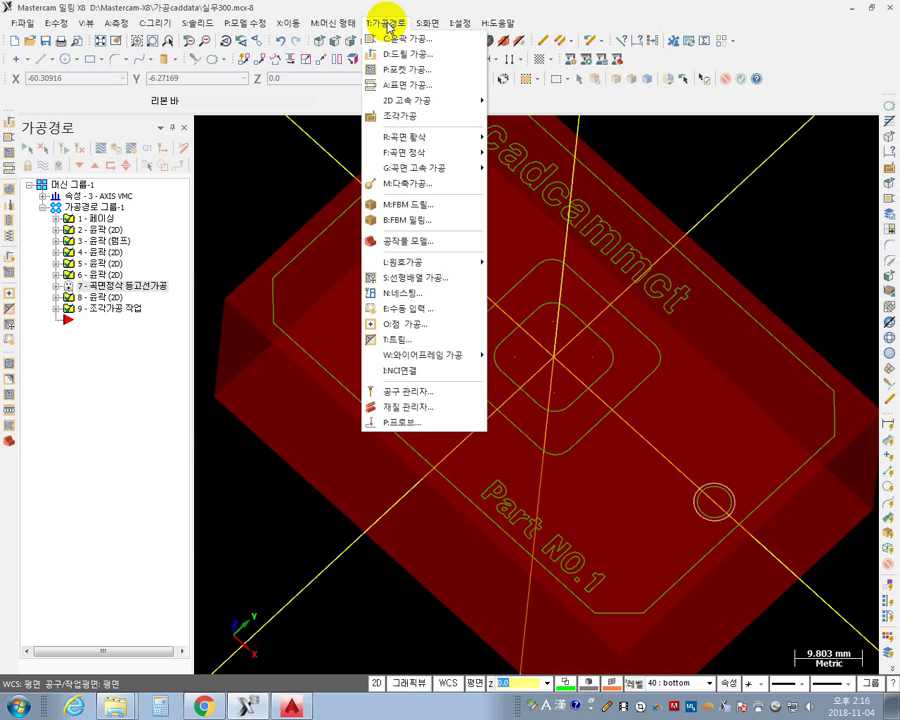
{"action": "mouse_move", "coordinate": [436, 108]}
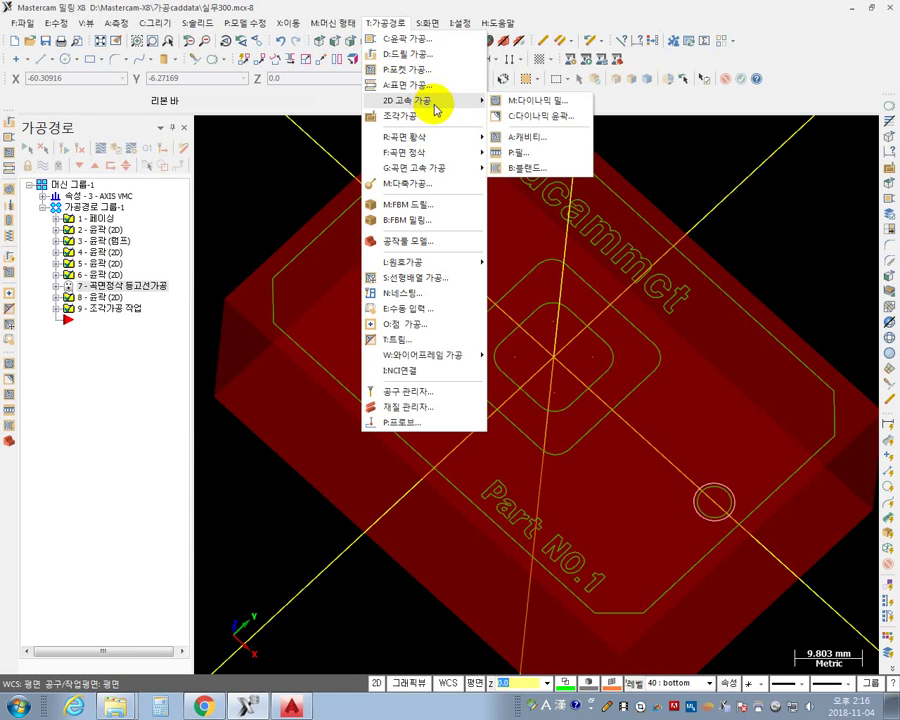
{"action": "mouse_move", "coordinate": [462, 262]}
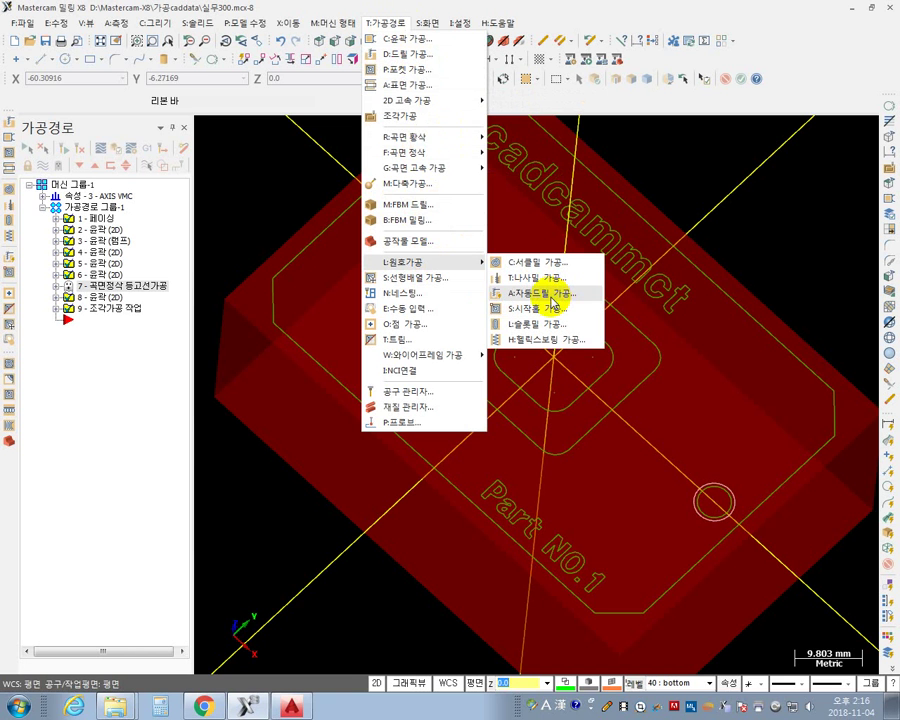
{"action": "left_click", "coordinate": [527, 294]}
{"action": "left_click", "coordinate": [268, 300]}
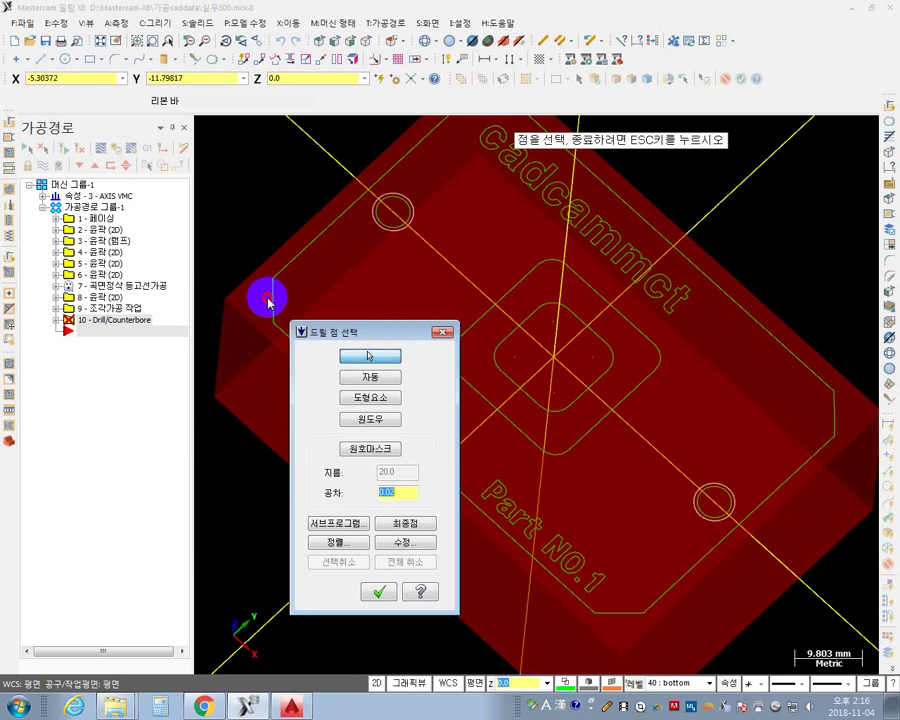
{"action": "left_click_drag", "start_coordinate": [401, 333], "coordinate": [213, 229]}
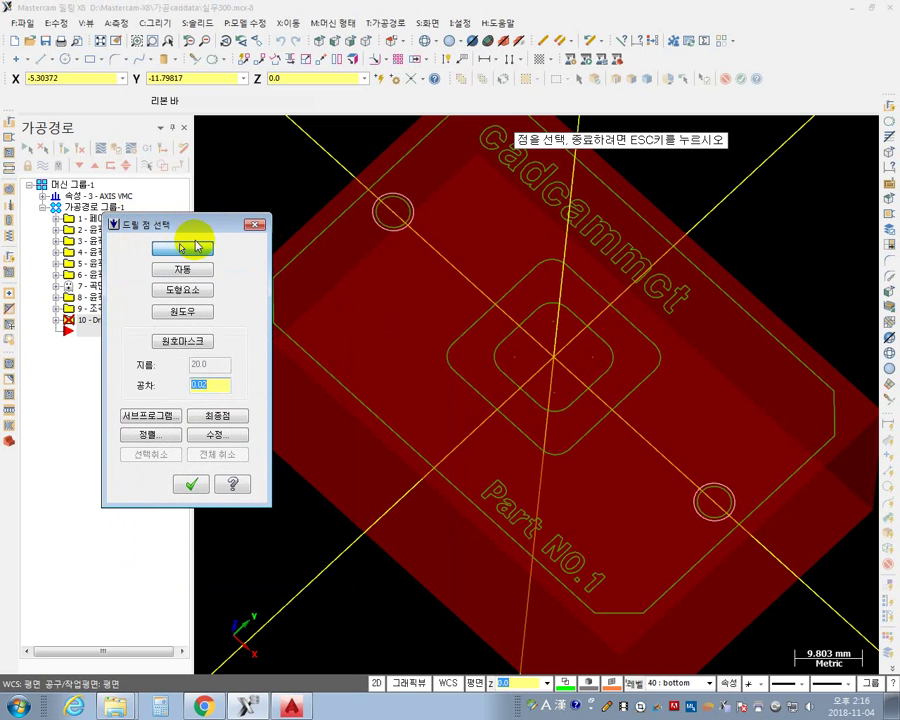
{"action": "left_click", "coordinate": [205, 295]}
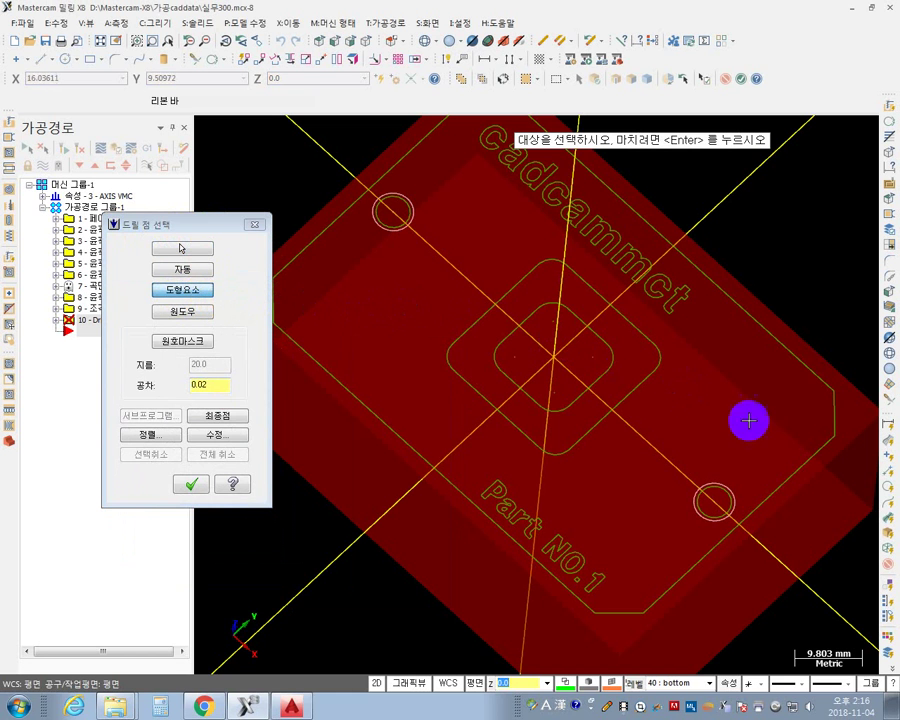
{"action": "left_click", "coordinate": [731, 494]}
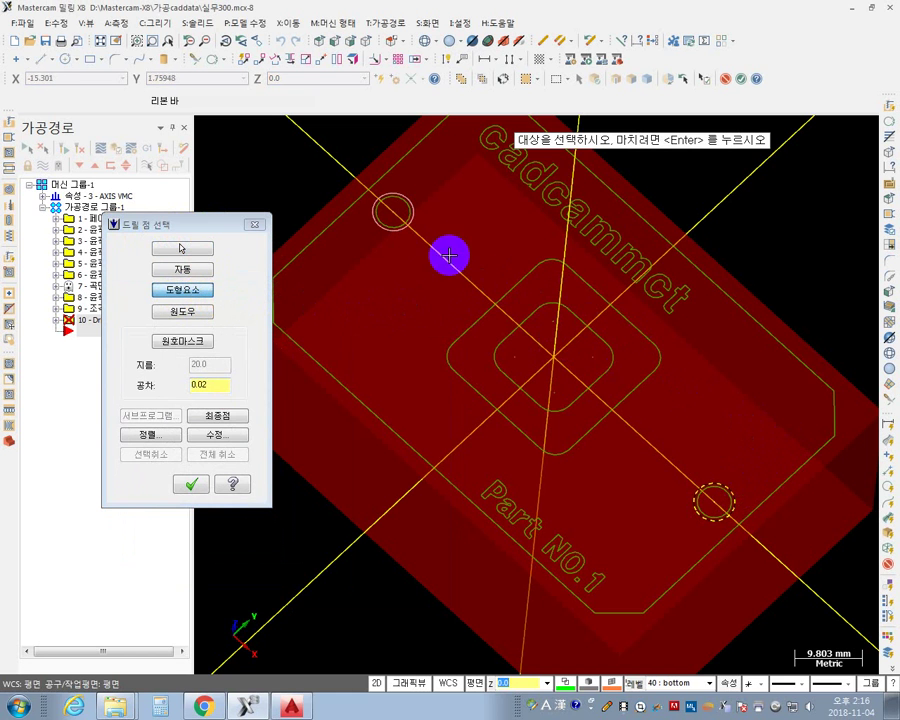
{"action": "left_click", "coordinate": [411, 215]}
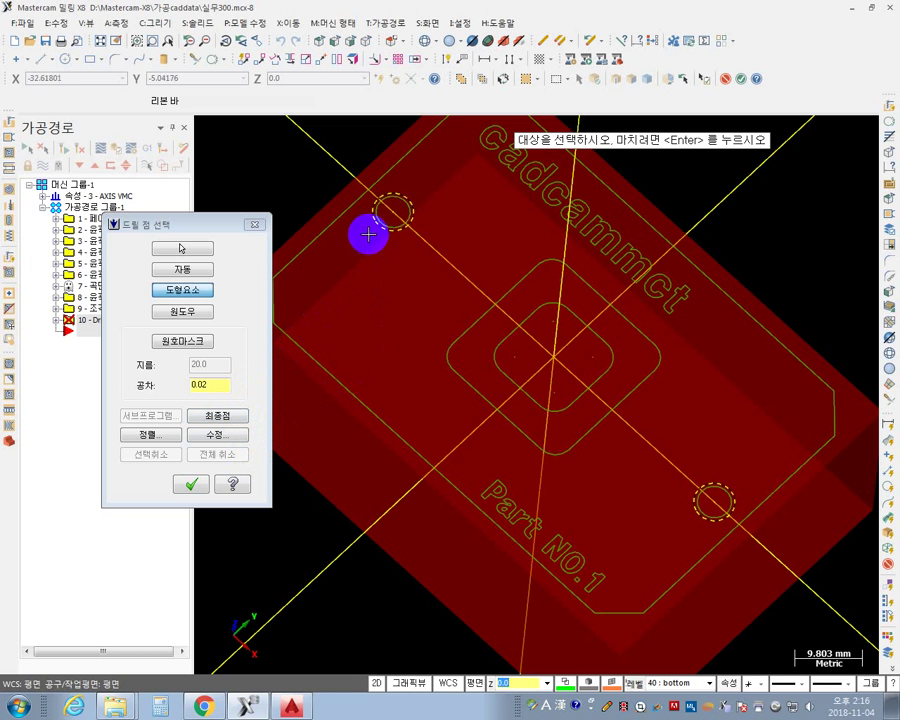
{"action": "left_click", "coordinate": [192, 486]}
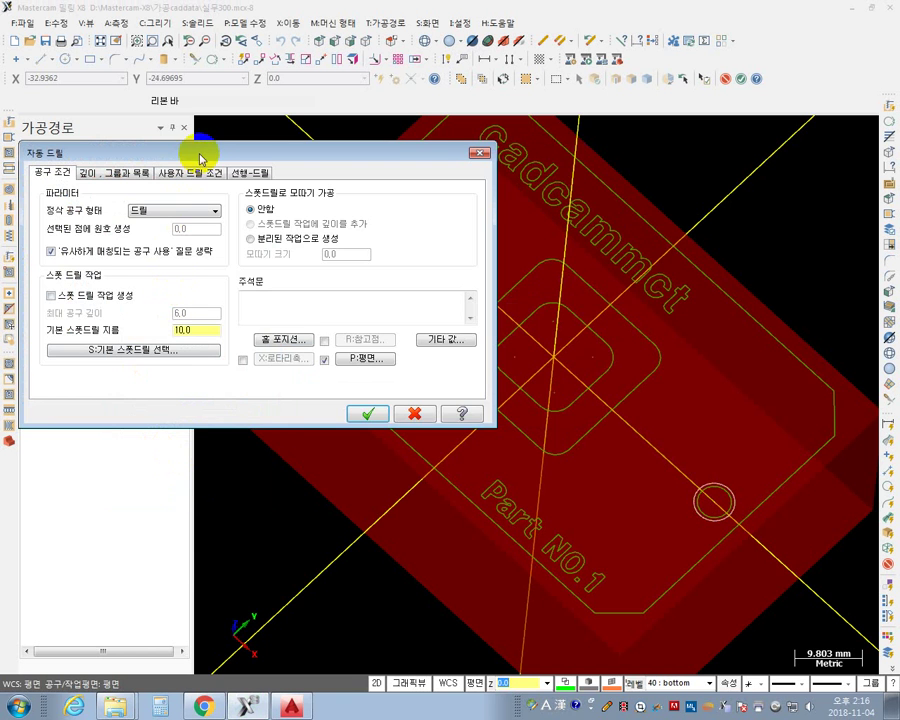
- Review the Auto Drill settings for tool parameters, depths and groups, custom drill parameters and pre-drilling
{"action": "left_click_drag", "start_coordinate": [197, 153], "coordinate": [406, 185]}
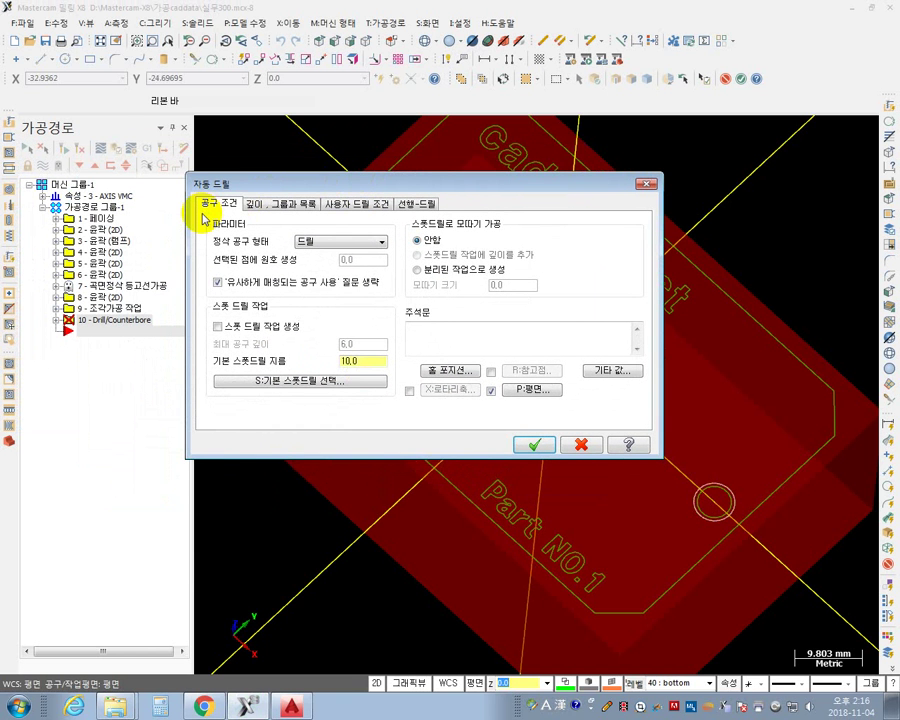
{"action": "left_click", "coordinate": [287, 206]}
{"action": "left_click", "coordinate": [358, 204]}
{"action": "left_click", "coordinate": [428, 204]}
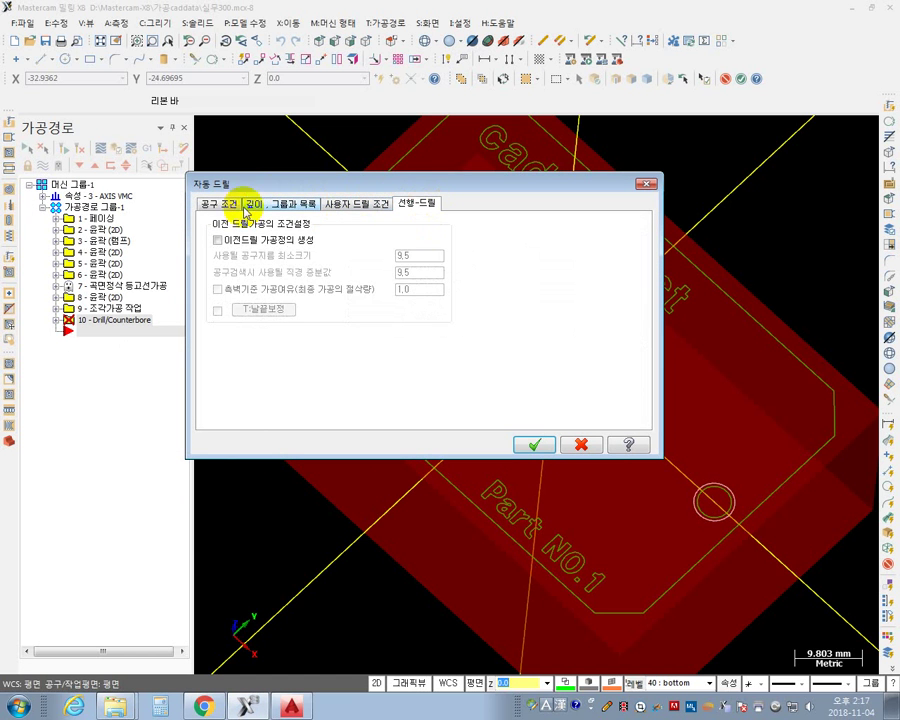
{"action": "left_click", "coordinate": [220, 203]}
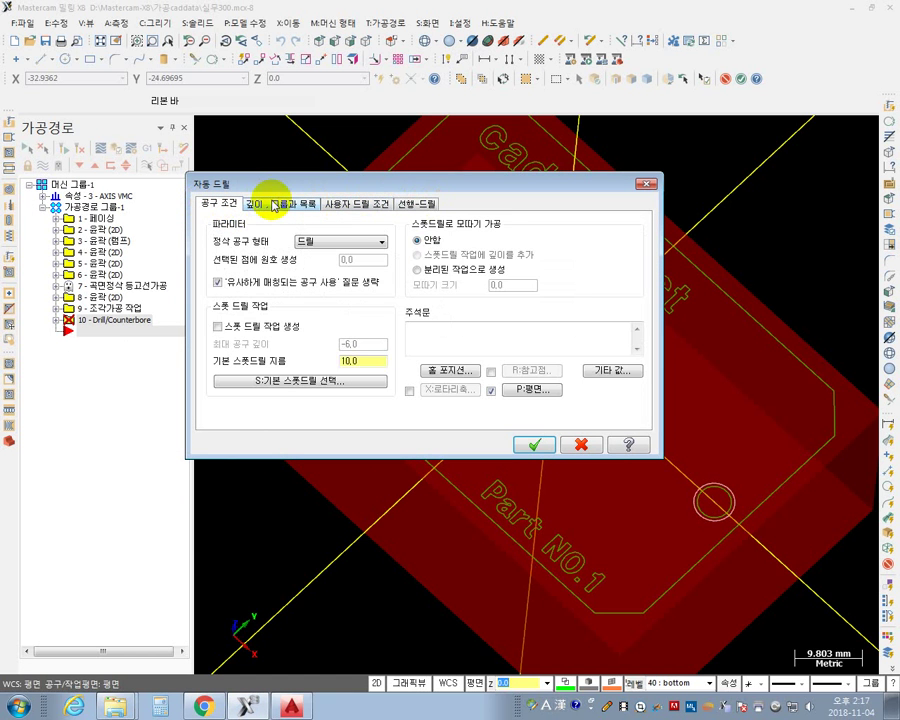
{"action": "left_click", "coordinate": [350, 206]}
{"action": "left_click", "coordinate": [416, 204]}
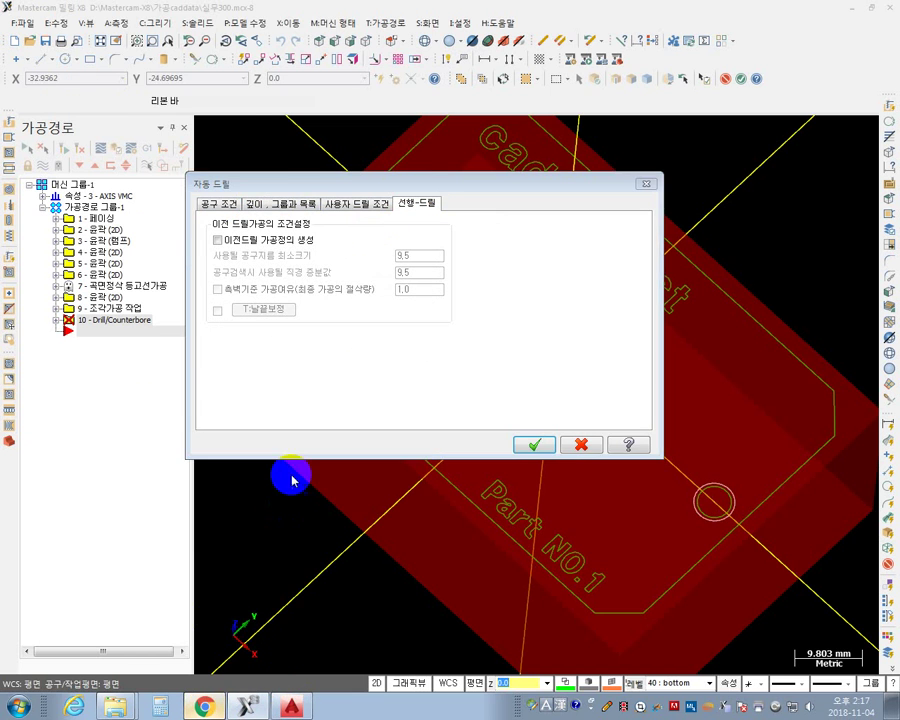
- Switch to Chrome and look through the TOOLREX end mill (엔드밀) category, including its NC spotting drills and tapered end mills
{"action": "key", "text": "alt+Tab"}
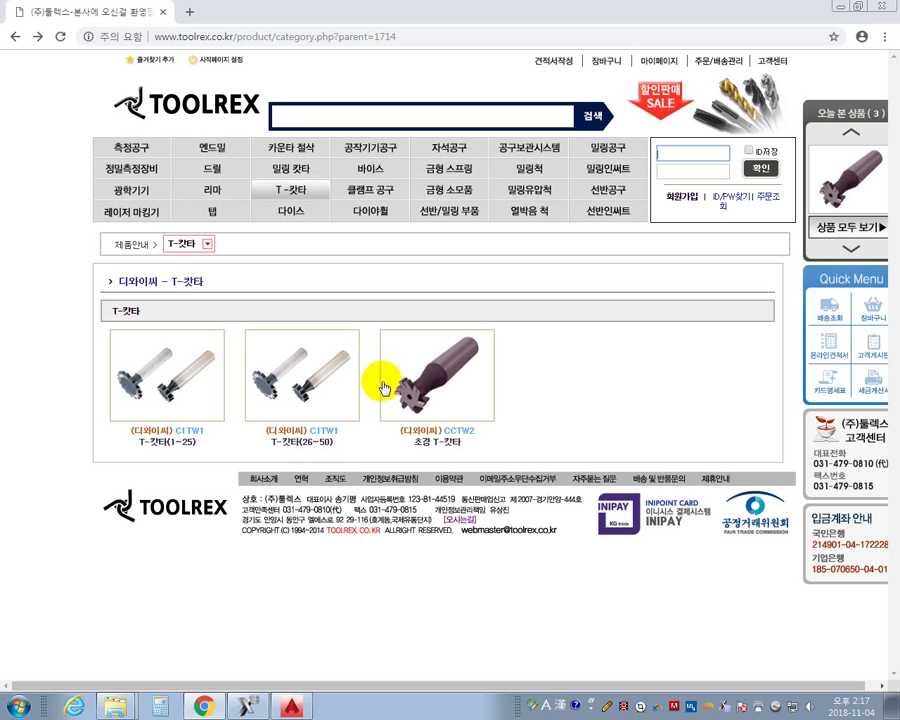
{"action": "left_click", "coordinate": [215, 170]}
{"action": "left_click", "coordinate": [211, 147]}
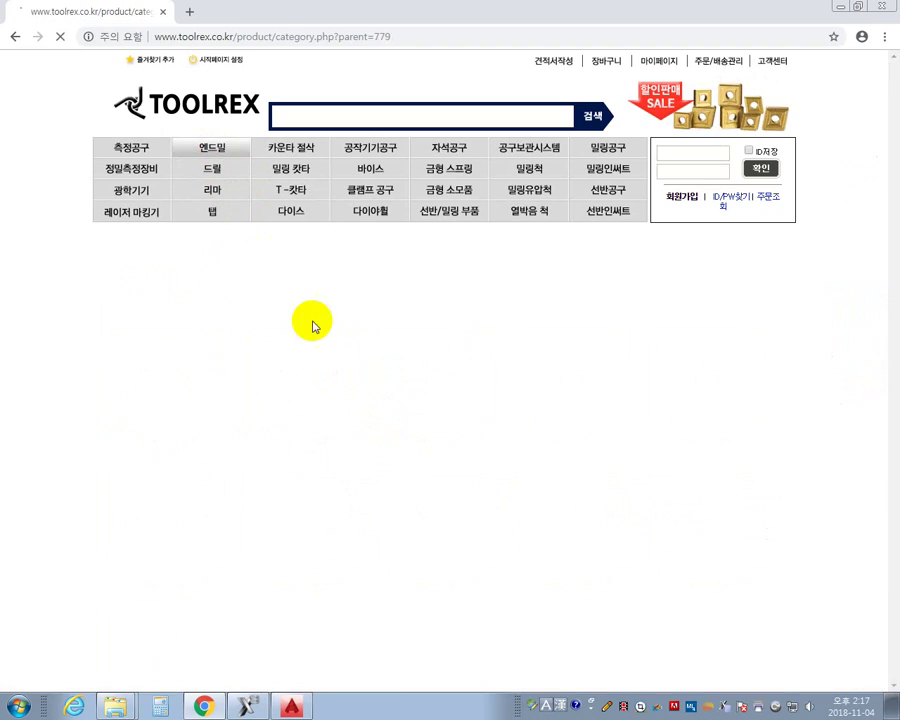
{"action": "scroll", "coordinate": [538, 458], "scroll_direction": "down", "scroll_amount": 20}
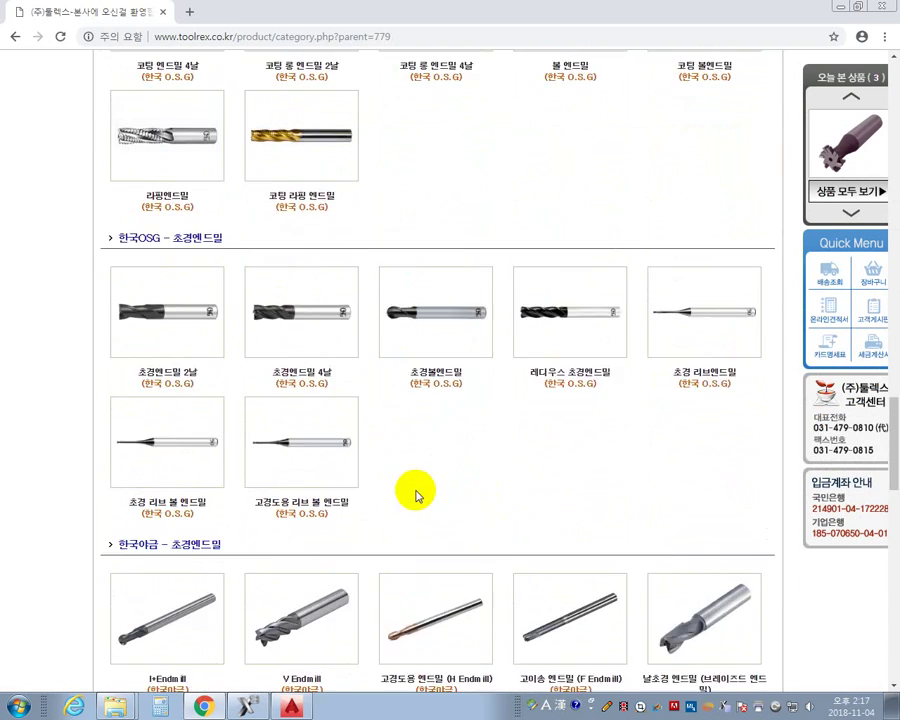
{"action": "scroll", "coordinate": [418, 495], "scroll_direction": "down", "scroll_amount": 12}
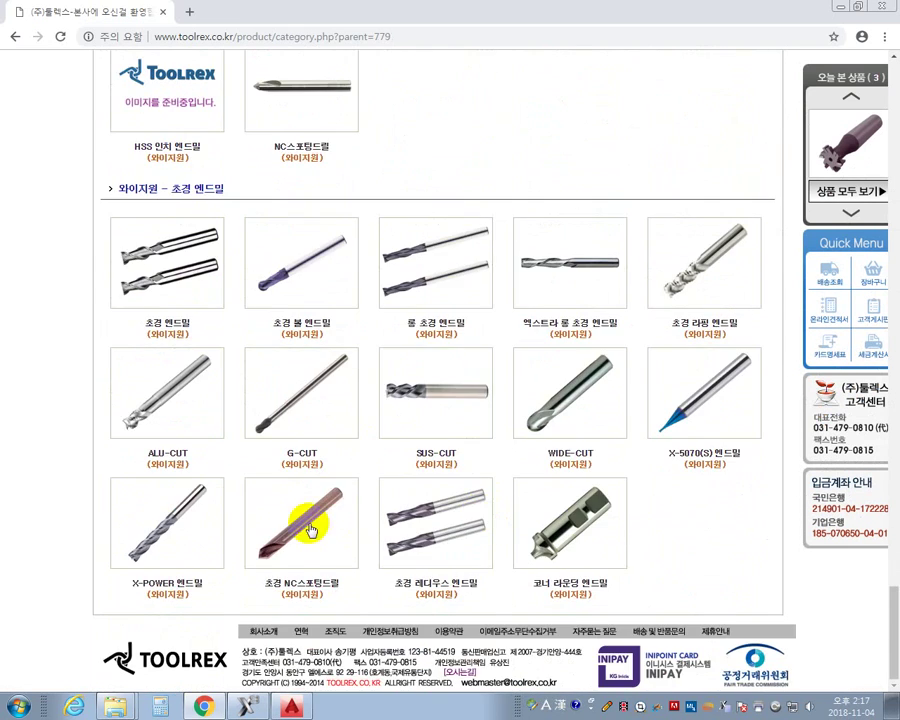
{"action": "scroll", "coordinate": [600, 505], "scroll_direction": "up", "scroll_amount": 3}
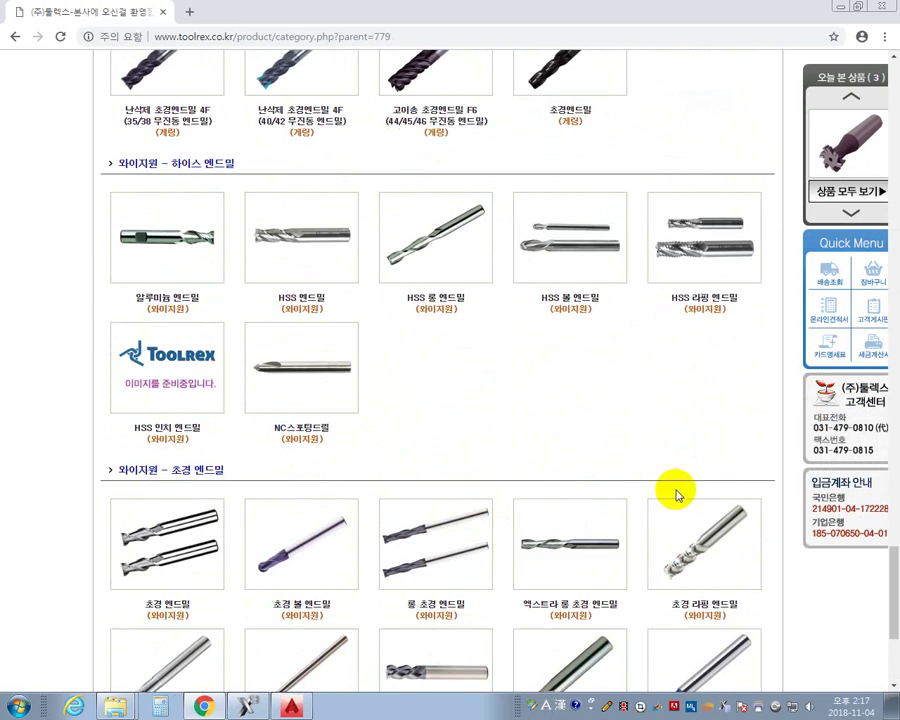
{"action": "scroll", "coordinate": [553, 471], "scroll_direction": "up", "scroll_amount": 2}
{"action": "scroll", "coordinate": [535, 500], "scroll_direction": "up", "scroll_amount": 15}
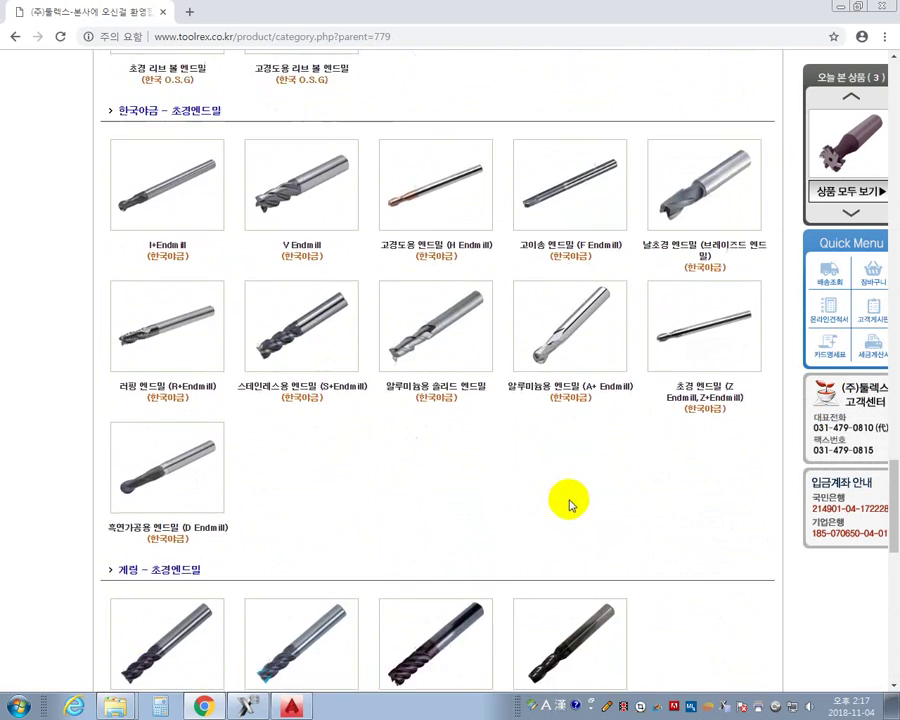
{"action": "scroll", "coordinate": [296, 332], "scroll_direction": "up", "scroll_amount": 4}
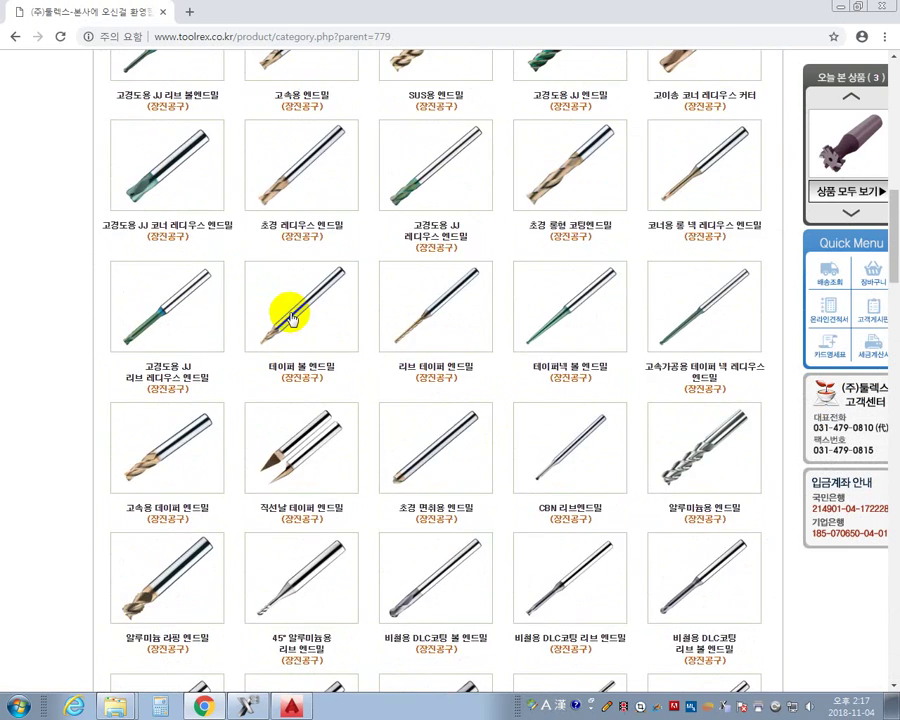
{"action": "scroll", "coordinate": [291, 318], "scroll_direction": "up", "scroll_amount": 6}
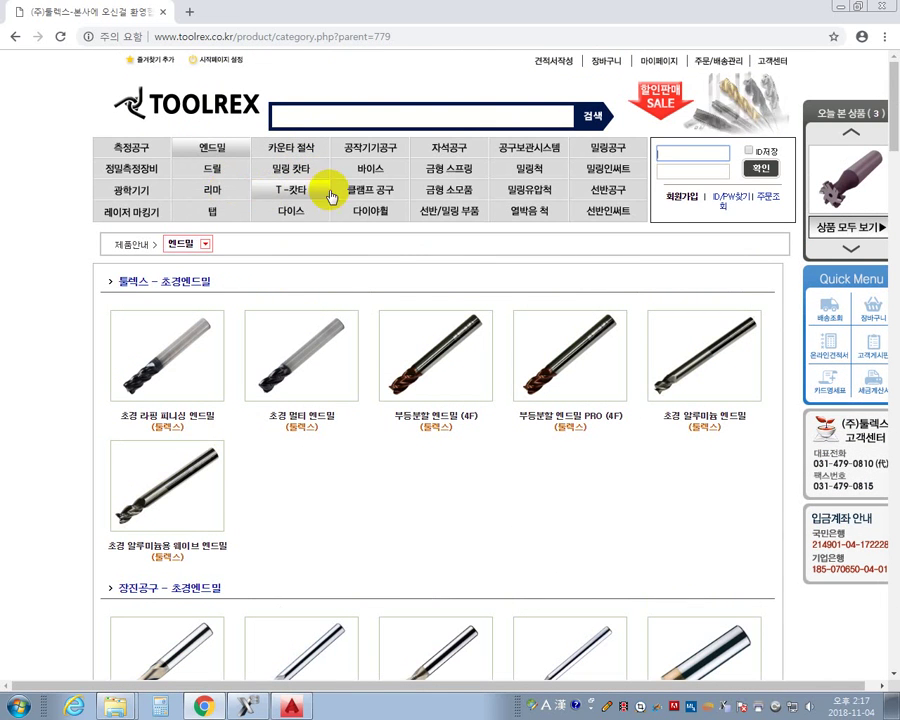
- Look through the TOOLREX milling tool (밀링공구) category with its center and chamfer tools and insert cutters
{"action": "left_click", "coordinate": [610, 146]}
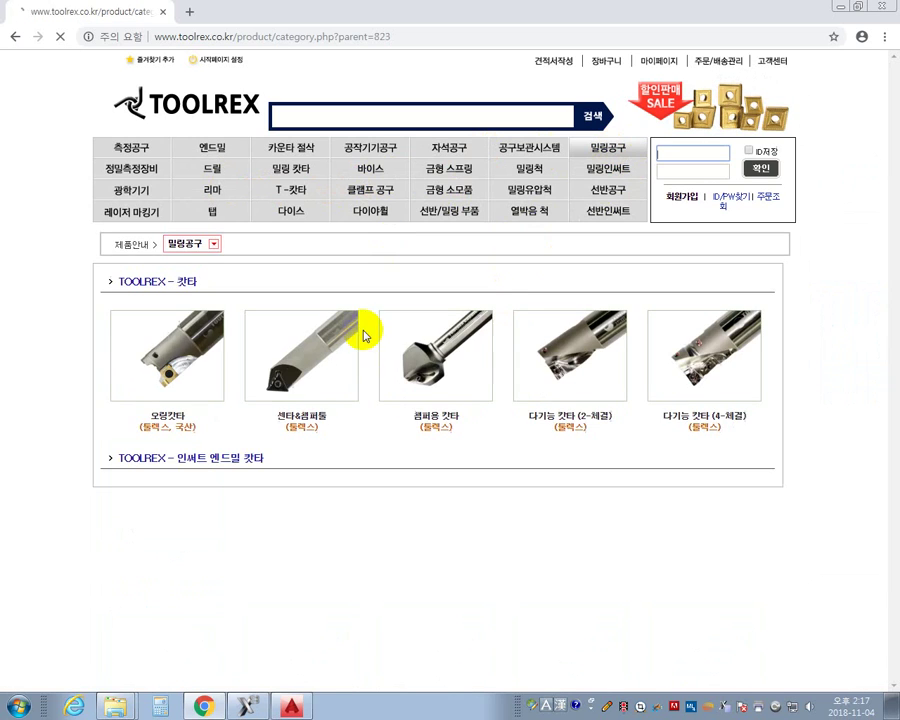
{"action": "scroll", "coordinate": [366, 378], "scroll_direction": "down", "scroll_amount": 8}
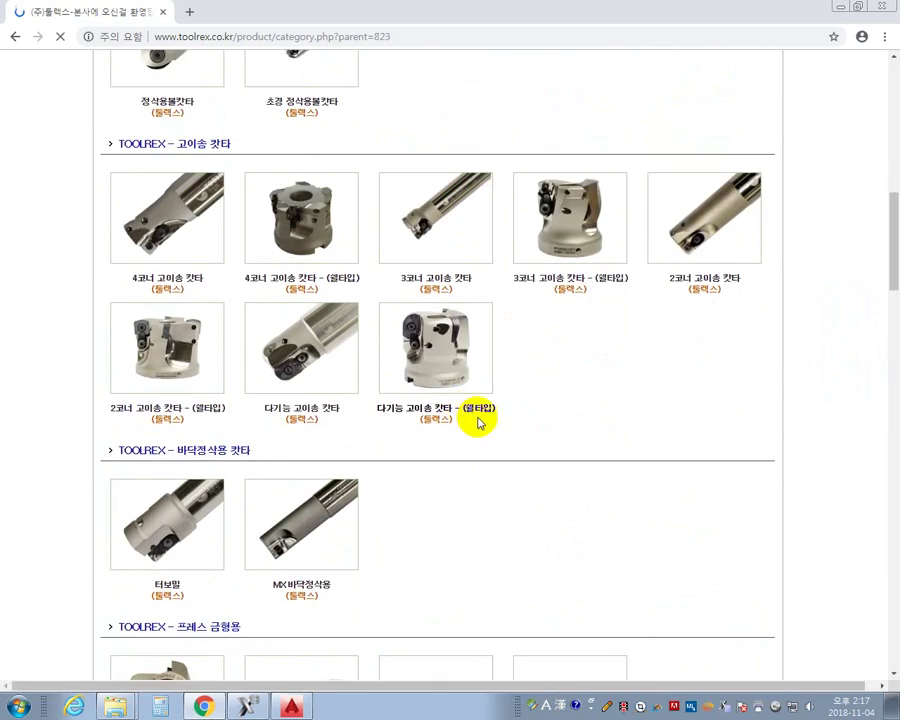
{"action": "scroll", "coordinate": [478, 423], "scroll_direction": "down", "scroll_amount": 4}
{"action": "scroll", "coordinate": [478, 243], "scroll_direction": "up", "scroll_amount": 12}
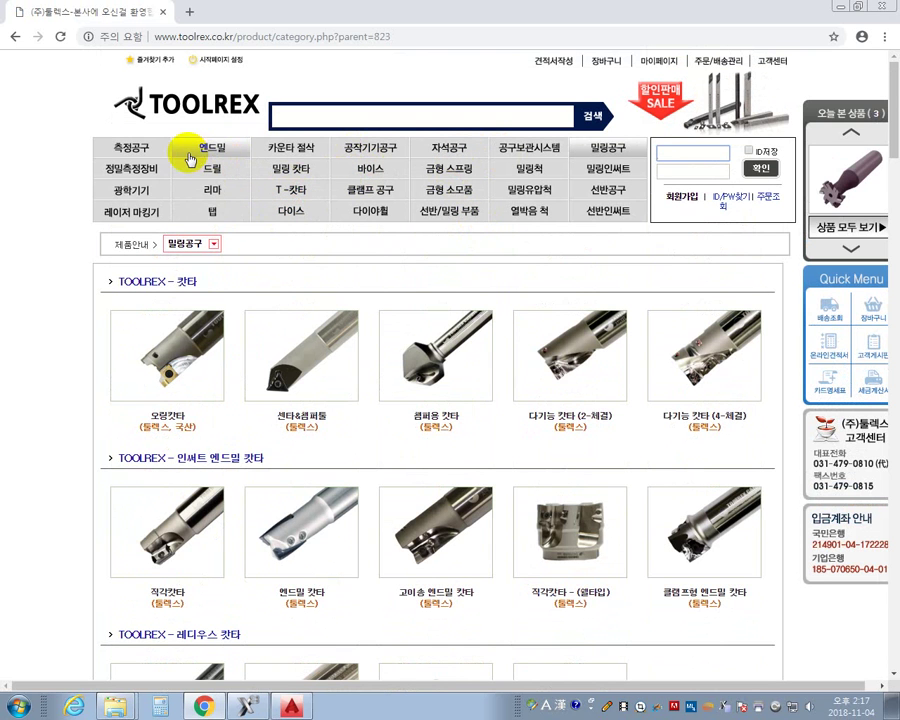
- From the TOOLREX home page, open the YAMAWA CD-S(A) center drill and examine its size table and product picture
{"action": "left_click", "coordinate": [140, 101]}
{"action": "scroll", "coordinate": [580, 490], "scroll_direction": "down", "scroll_amount": 6}
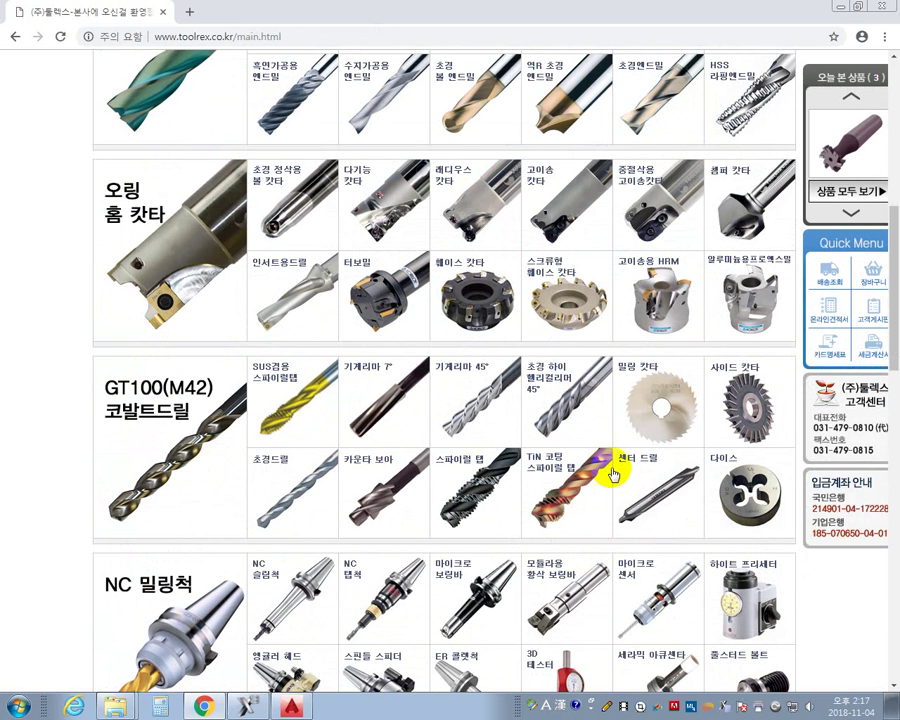
{"action": "left_click", "coordinate": [657, 502]}
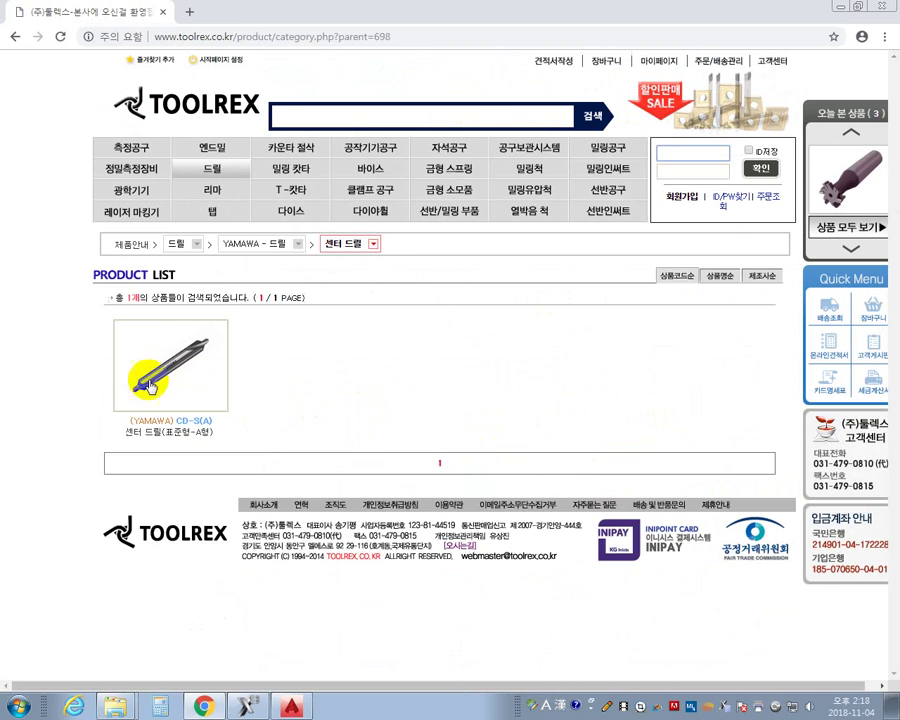
{"action": "left_click", "coordinate": [90, 366]}
{"action": "scroll", "coordinate": [170, 368], "scroll_direction": "down", "scroll_amount": 4}
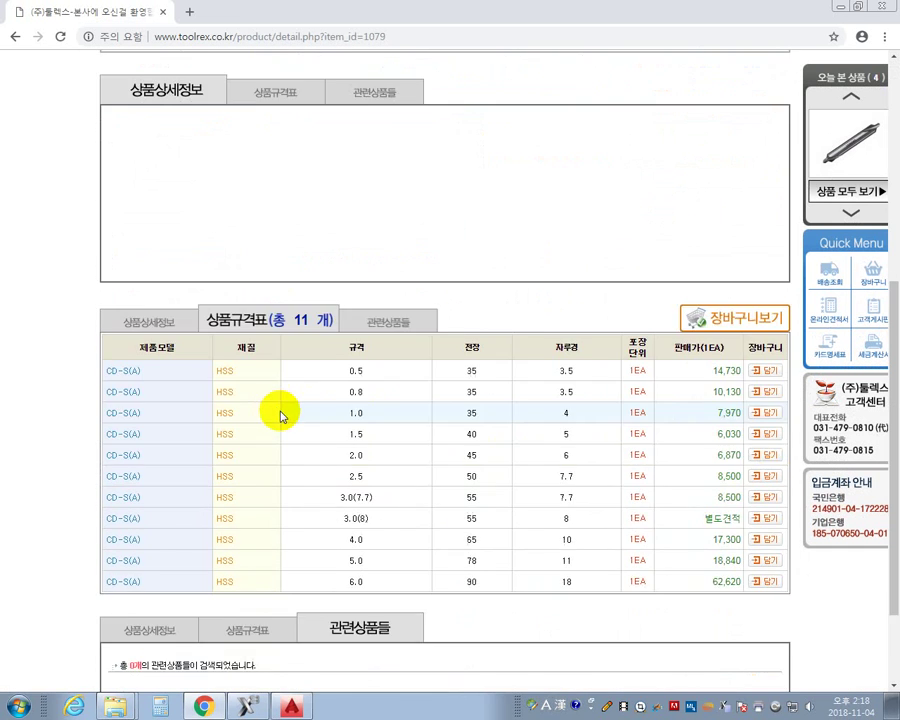
{"action": "scroll", "coordinate": [168, 356], "scroll_direction": "up", "scroll_amount": 4}
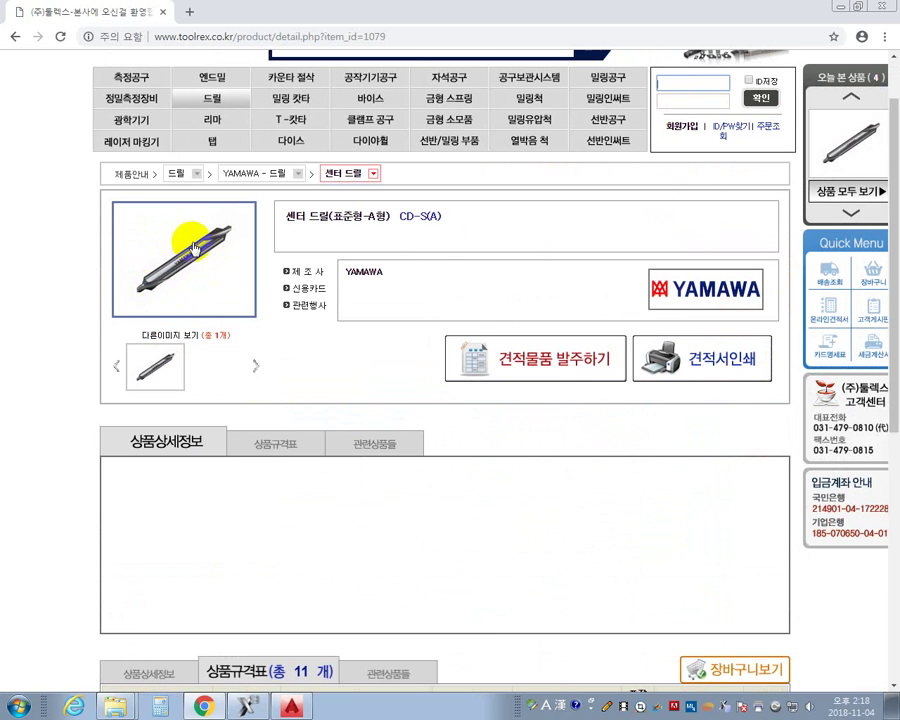
- Browse the drill (드릴) category and examine the specifications and drawing of the YG-1 Gold-P drill D1GP123
{"action": "left_click", "coordinate": [210, 96]}
{"action": "scroll", "coordinate": [446, 520], "scroll_direction": "down", "scroll_amount": 10}
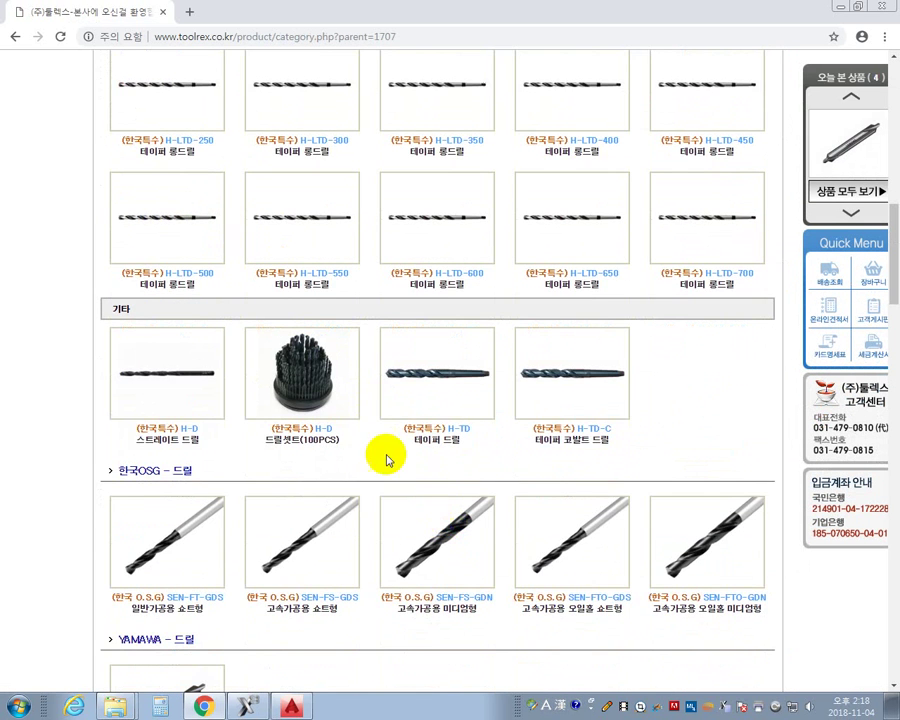
{"action": "scroll", "coordinate": [396, 470], "scroll_direction": "down", "scroll_amount": 15}
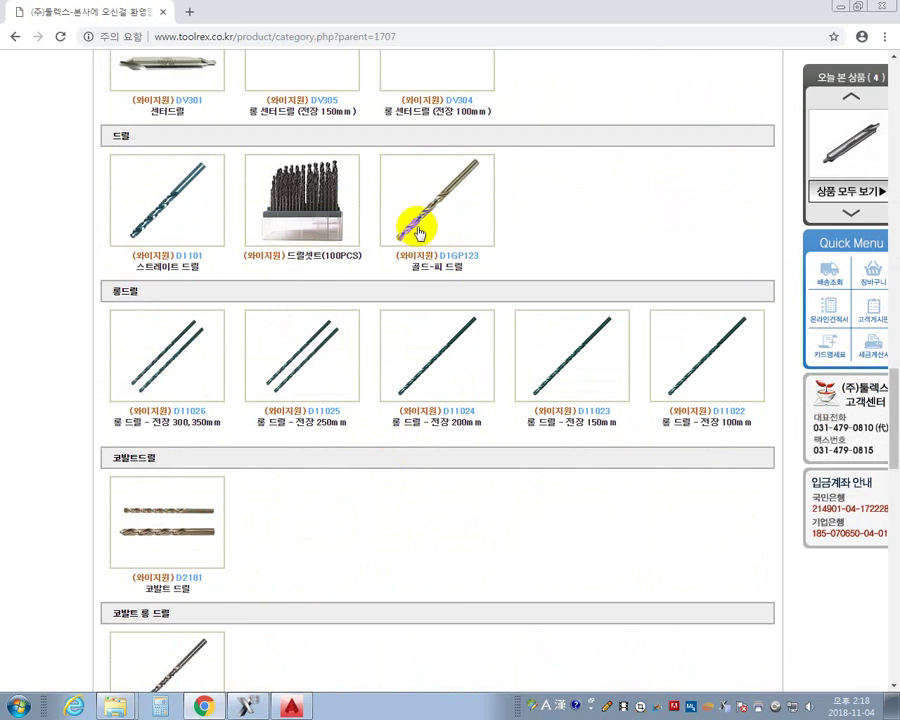
{"action": "left_click", "coordinate": [419, 230]}
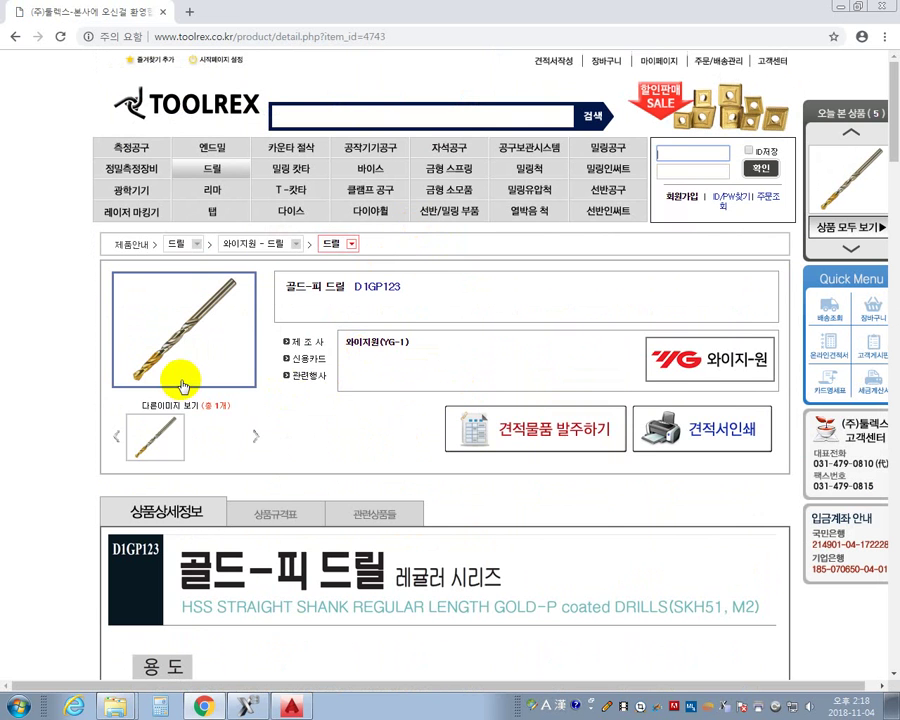
{"action": "scroll", "coordinate": [185, 380], "scroll_direction": "down", "scroll_amount": 4}
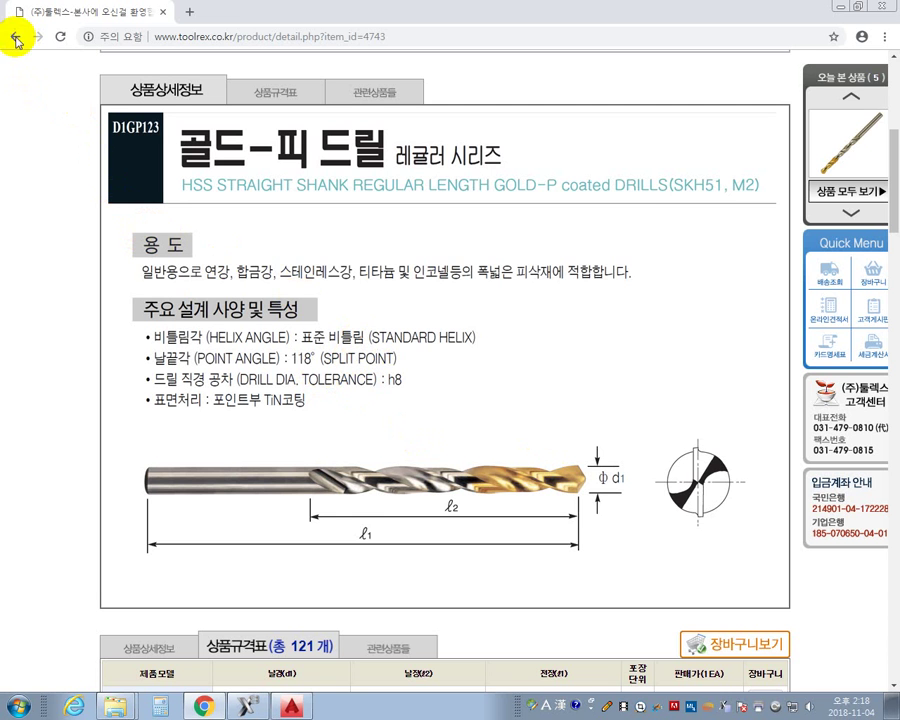
{"action": "scroll", "coordinate": [500, 390], "scroll_direction": "up", "scroll_amount": 3}
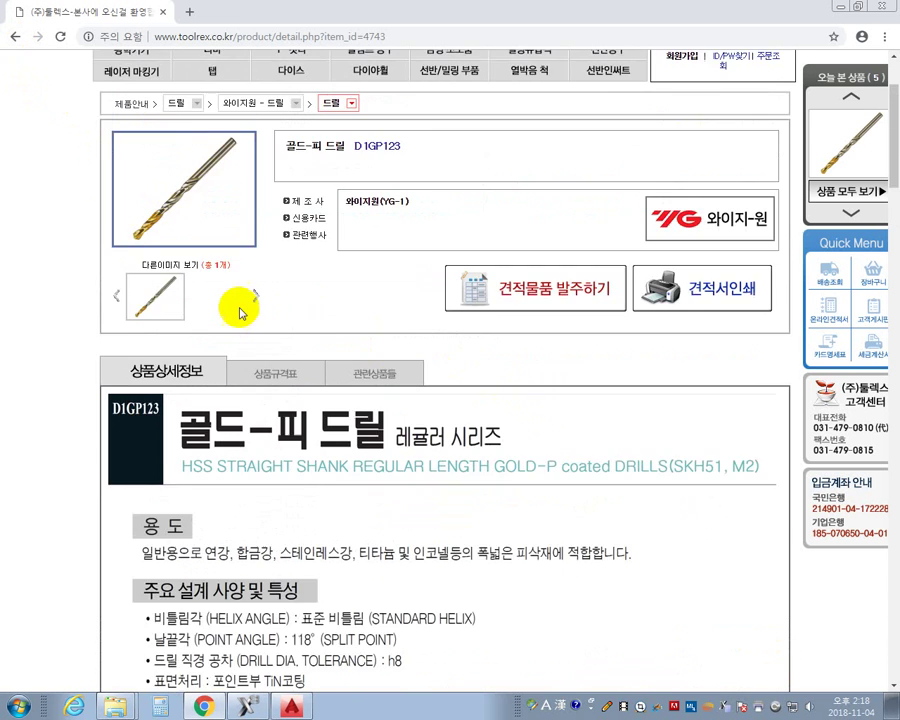
{"action": "scroll", "coordinate": [238, 310], "scroll_direction": "up", "scroll_amount": 2}
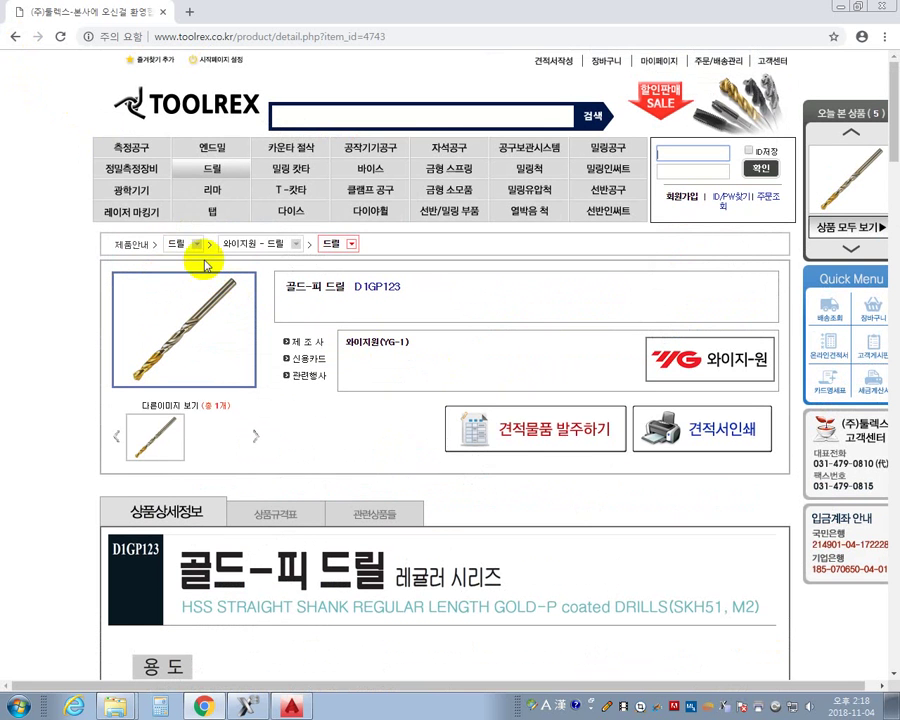
- Look through the TOOLREX milling cutter (밀링 캇타) category and the counter cutting (카운타 절삭) category with its counterbores and countersinks
{"action": "left_click", "coordinate": [16, 40]}
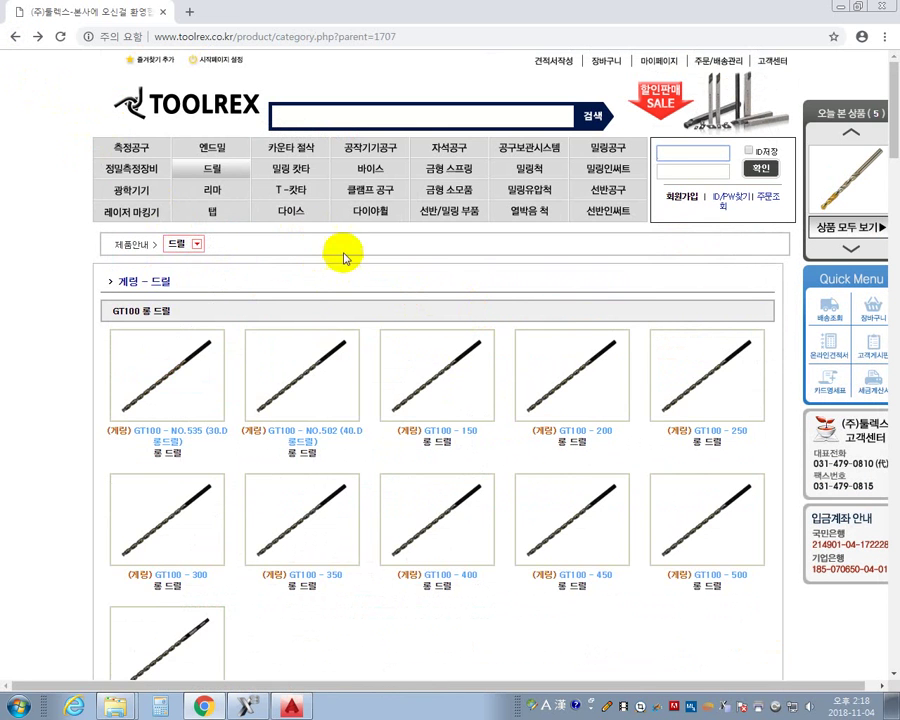
{"action": "left_click", "coordinate": [320, 169]}
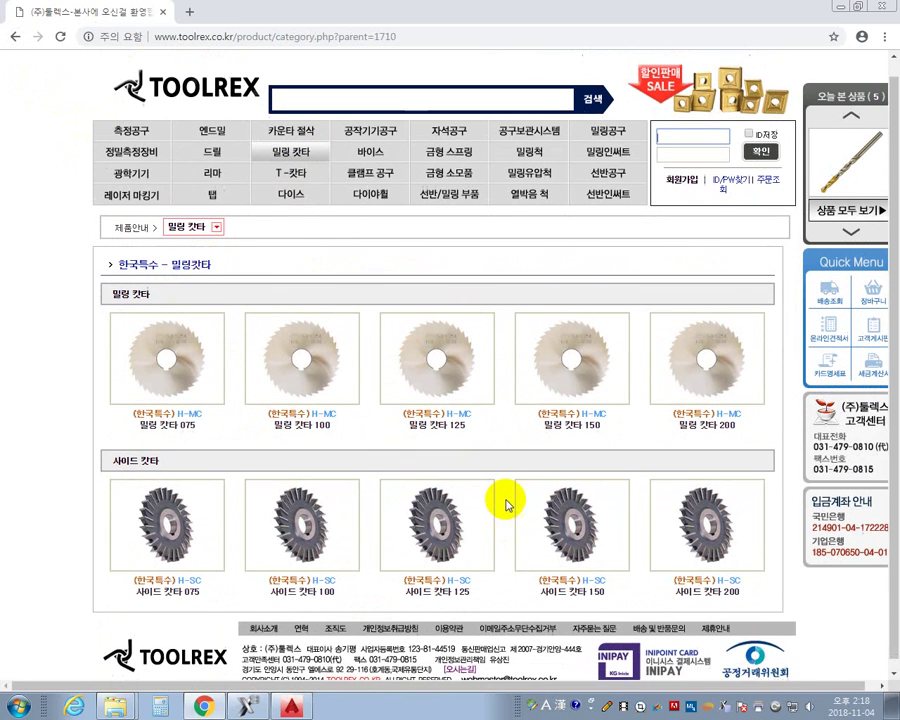
{"action": "left_click", "coordinate": [300, 128]}
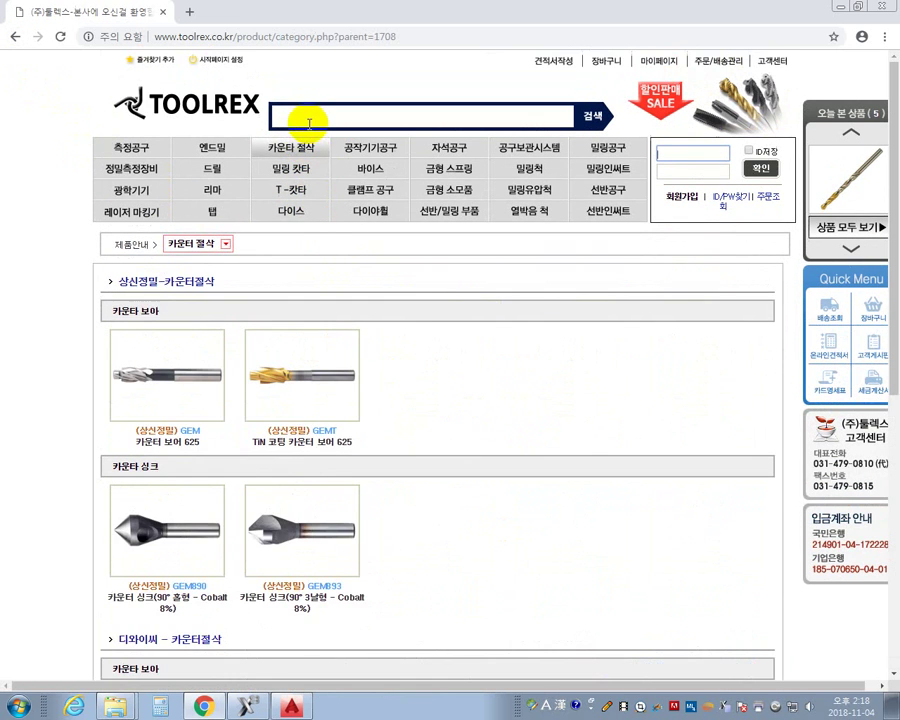
{"action": "scroll", "coordinate": [340, 420], "scroll_direction": "down", "scroll_amount": 3}
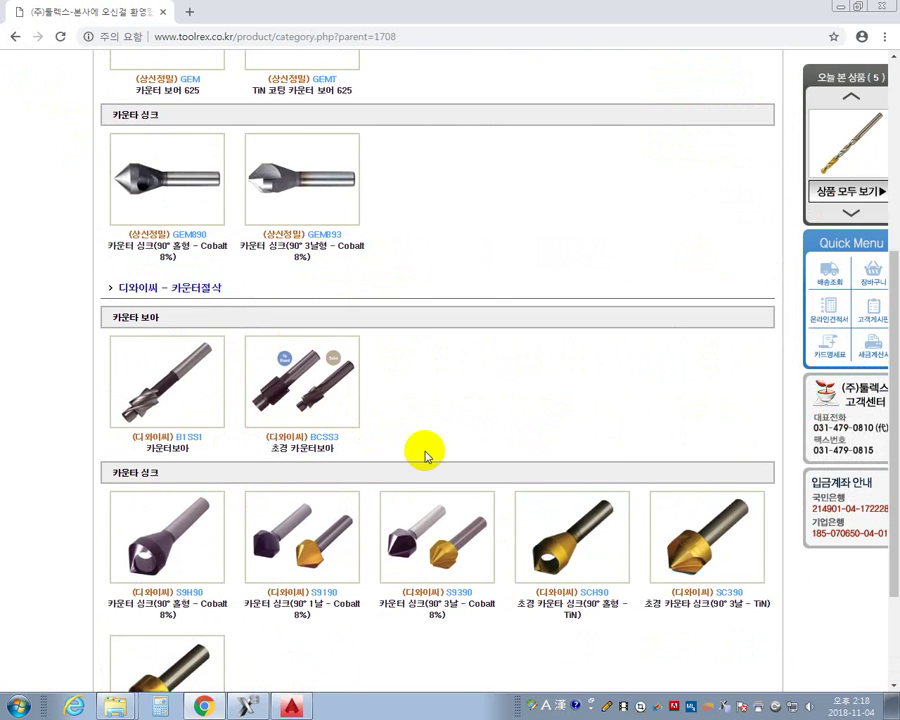
{"action": "scroll", "coordinate": [368, 550], "scroll_direction": "down", "scroll_amount": 2}
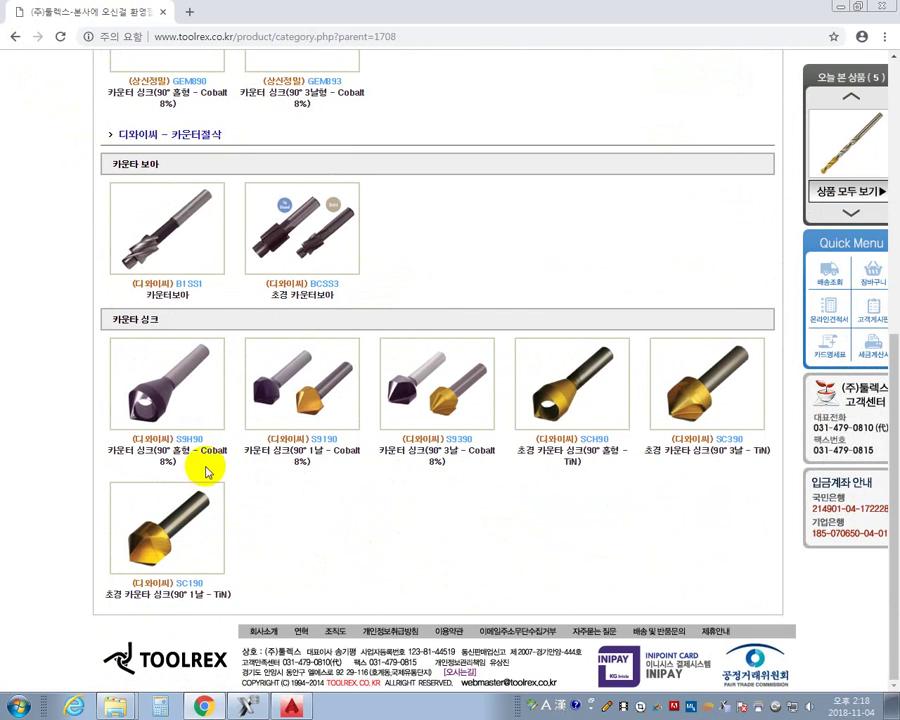
- Open the DYC S9190 one-flute 90° countersink and examine its specification drawing
{"action": "left_click", "coordinate": [340, 408]}
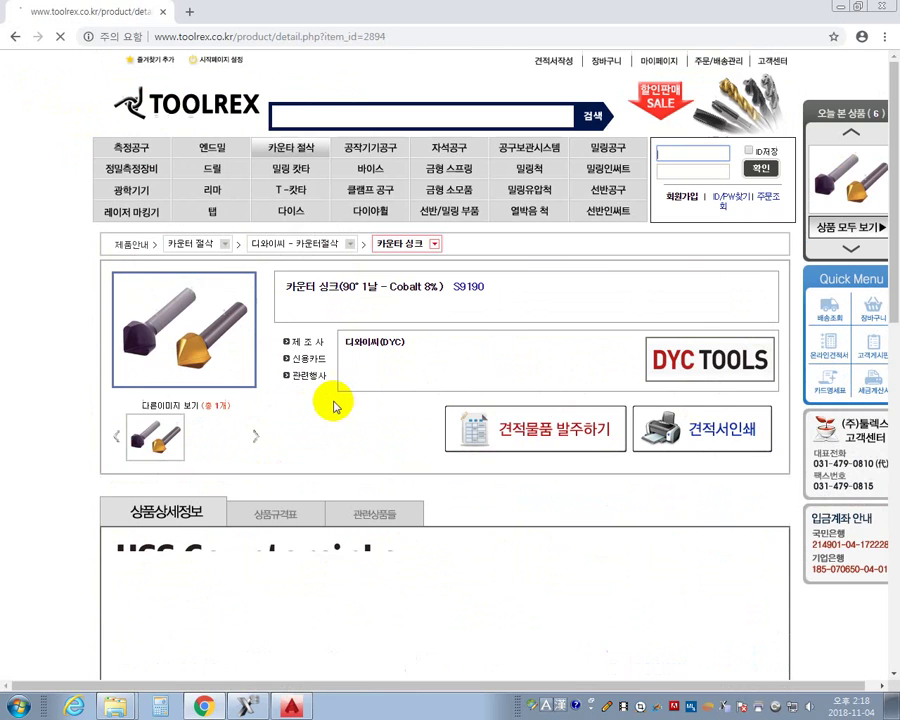
{"action": "scroll", "coordinate": [440, 528], "scroll_direction": "down", "scroll_amount": 4}
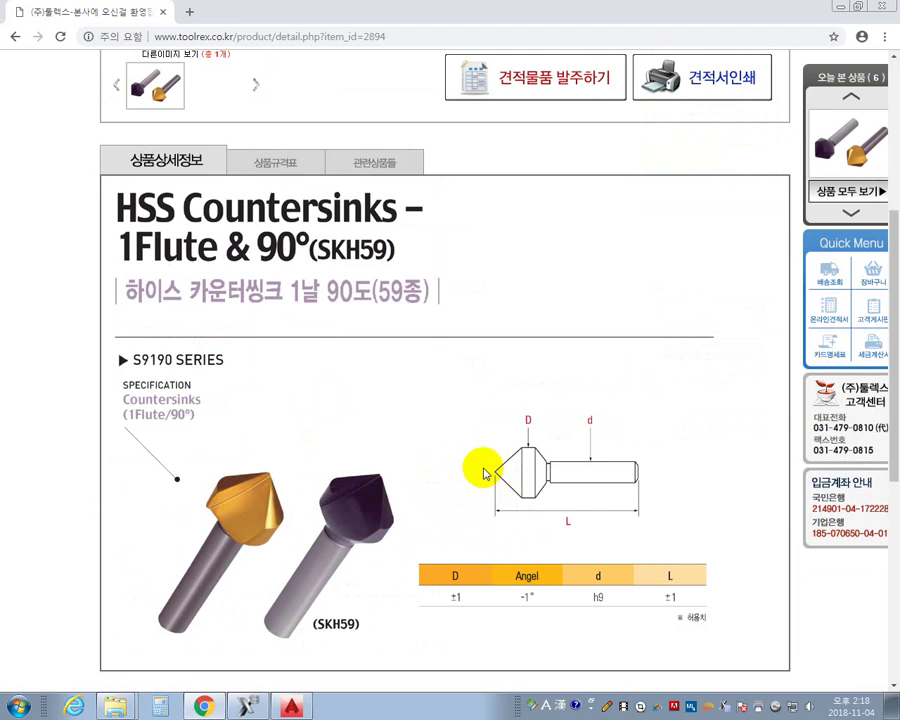
{"action": "scroll", "coordinate": [460, 344], "scroll_direction": "up", "scroll_amount": 4}
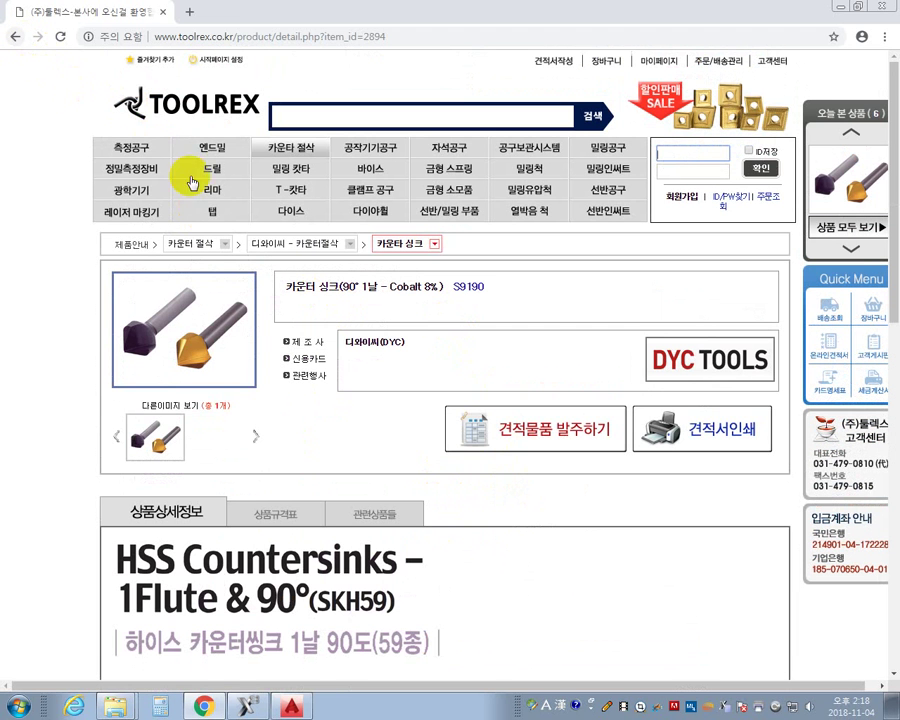
- Look through the tap (탭) category, including the OSG carbide and spiral taps
{"action": "left_click", "coordinate": [211, 212]}
{"action": "scroll", "coordinate": [400, 330], "scroll_direction": "down", "scroll_amount": 1}
{"action": "scroll", "coordinate": [410, 350], "scroll_direction": "down", "scroll_amount": 2}
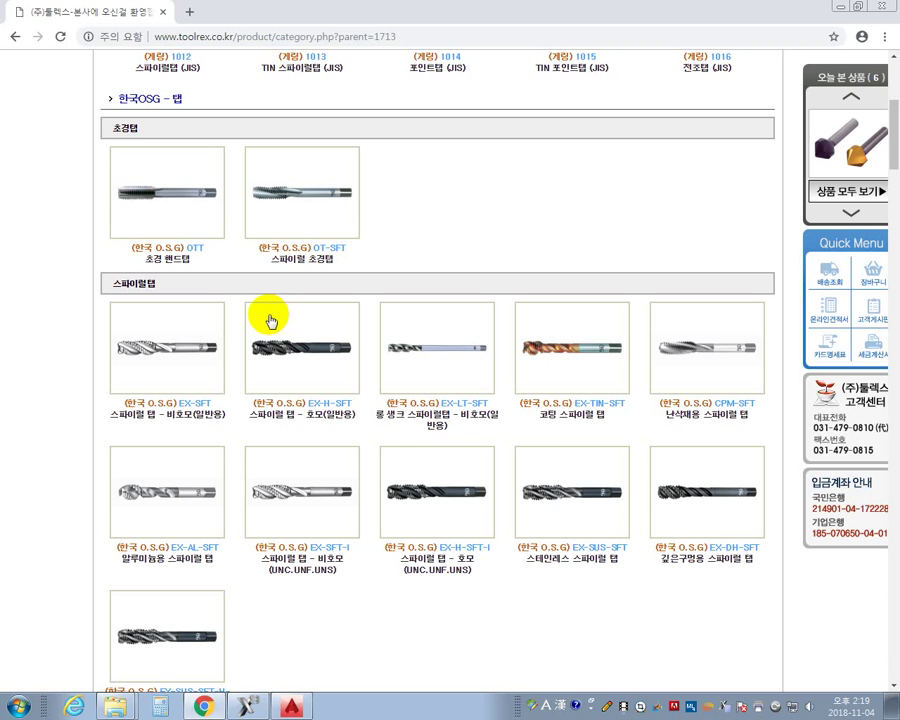
- Switch to Mastercam and set the automatic drilling's spot-drill chamfering to be created as a separate operation (분리된 작업으로 생성)
{"action": "left_click", "coordinate": [255, 707]}
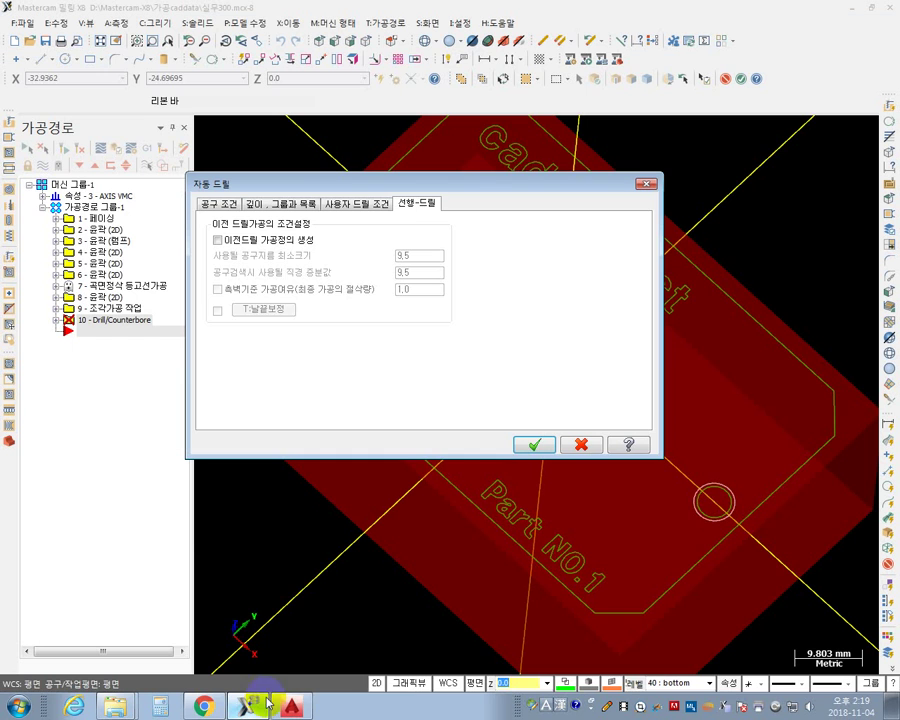
{"action": "left_click", "coordinate": [224, 204]}
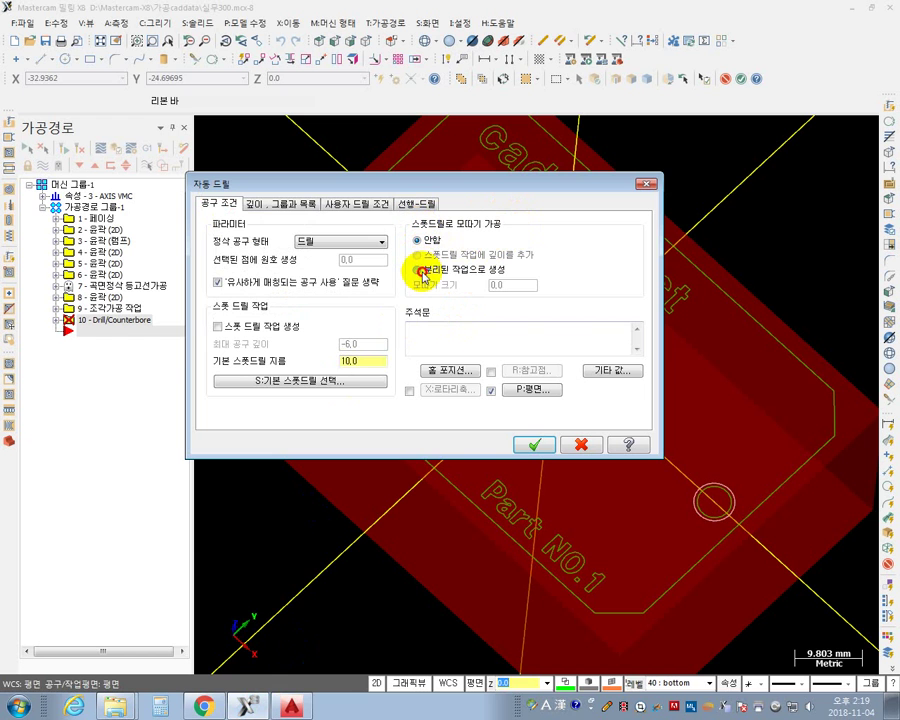
{"action": "left_click", "coordinate": [417, 270]}
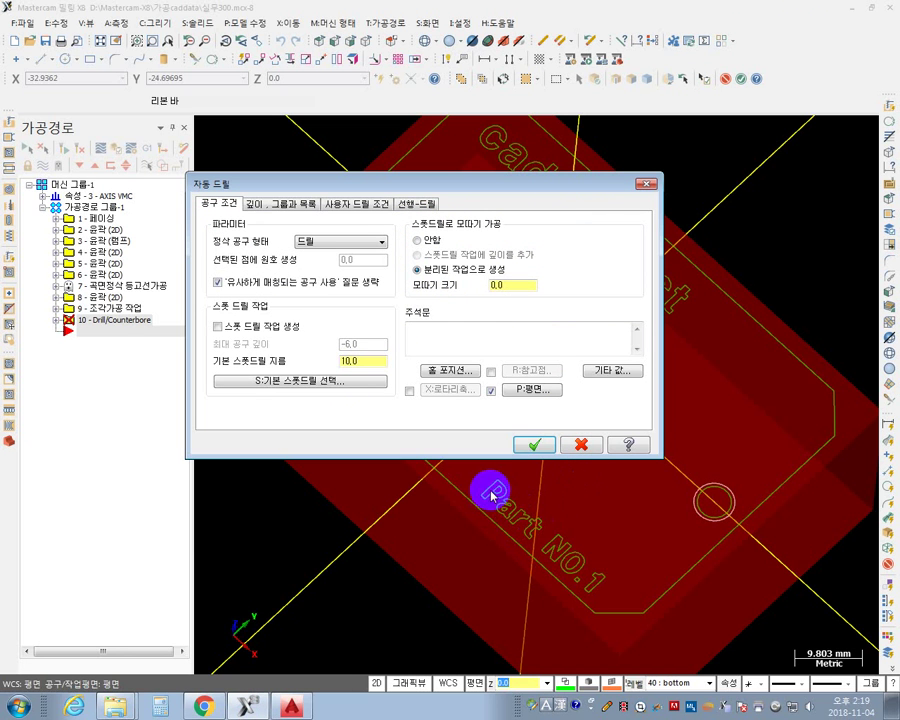
{"action": "left_click", "coordinate": [517, 453]}
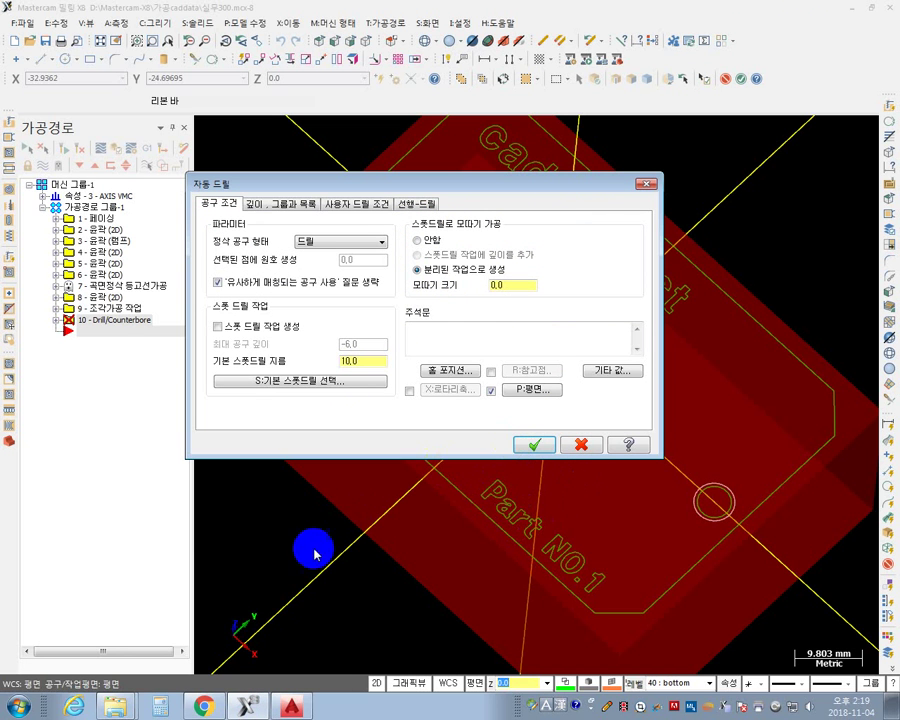
{"action": "left_click", "coordinate": [520, 405]}
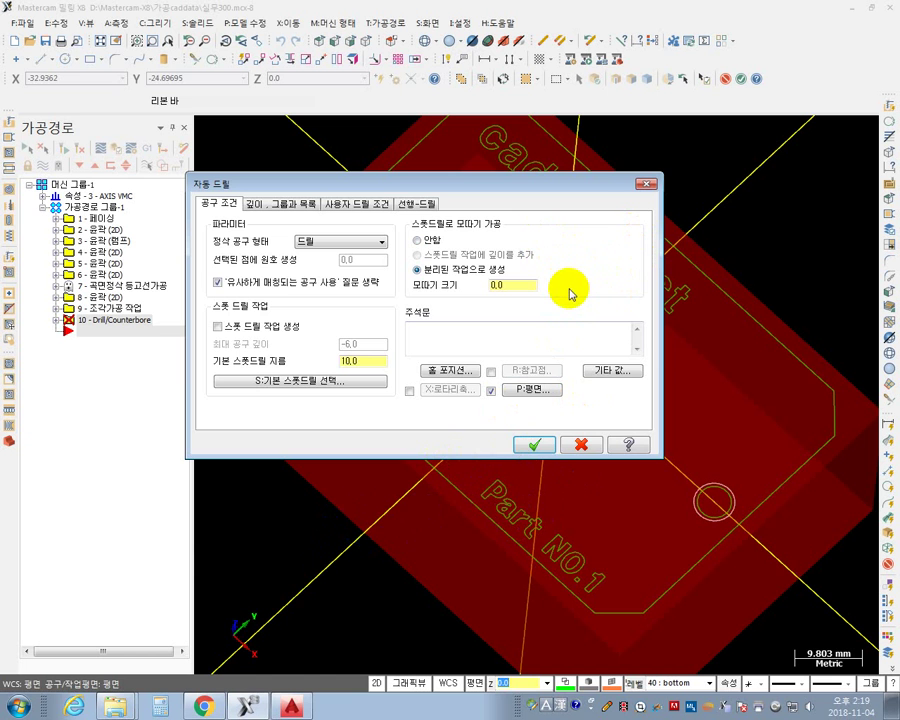
{"action": "left_click_drag", "start_coordinate": [576, 190], "coordinate": [708, 181]}
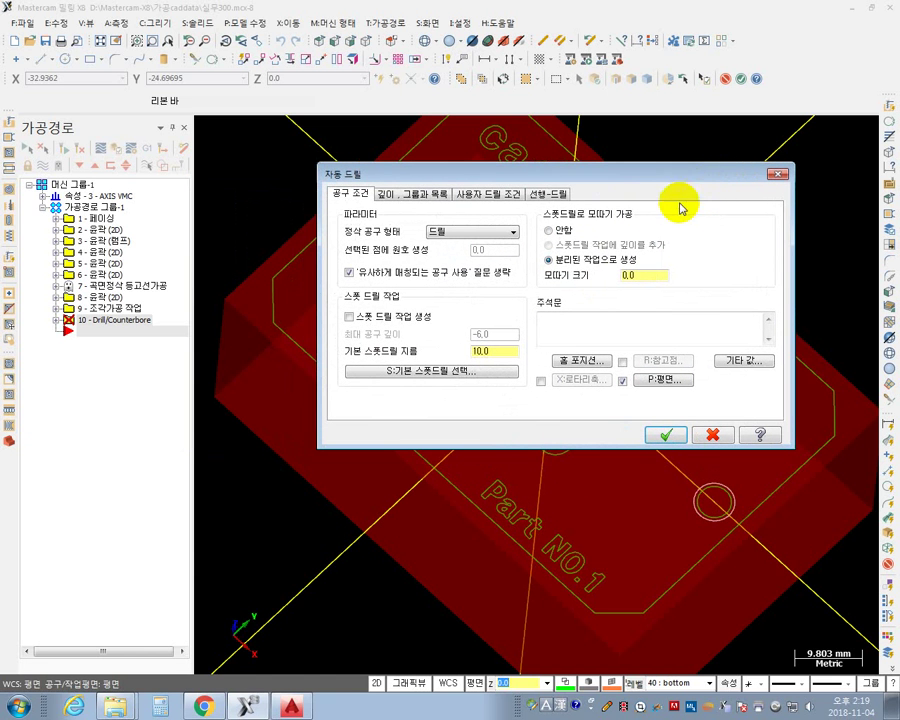
{"action": "left_click", "coordinate": [268, 678]}
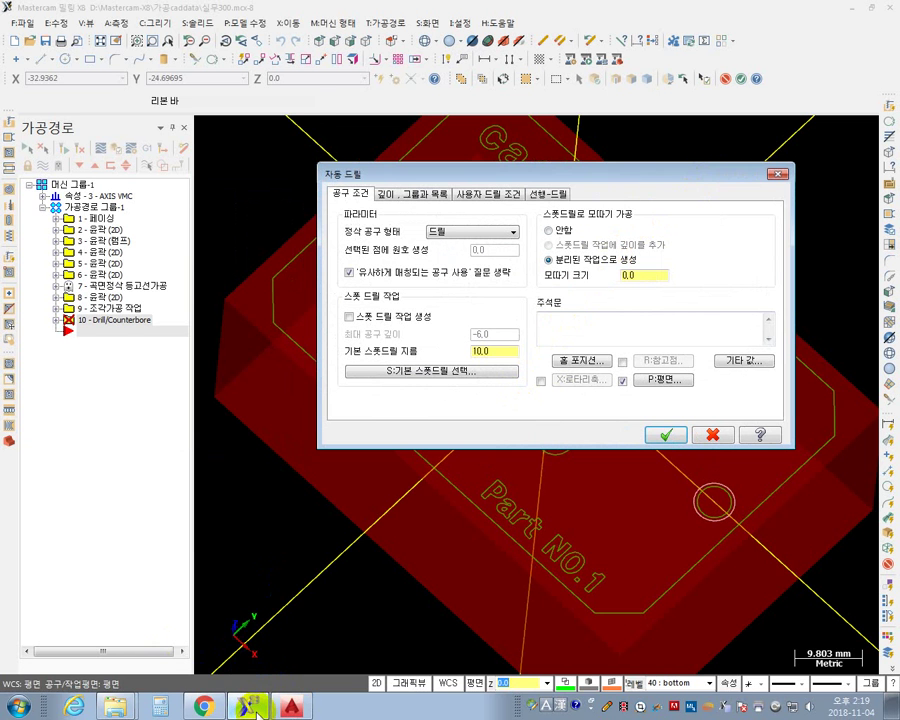
- Check the tapped hole callout in AutoCAD and find the YG-1 NC spotting drills (NC스포팅드릴) in the TOOLREX end mill category in Chrome
{"action": "left_click", "coordinate": [291, 707]}
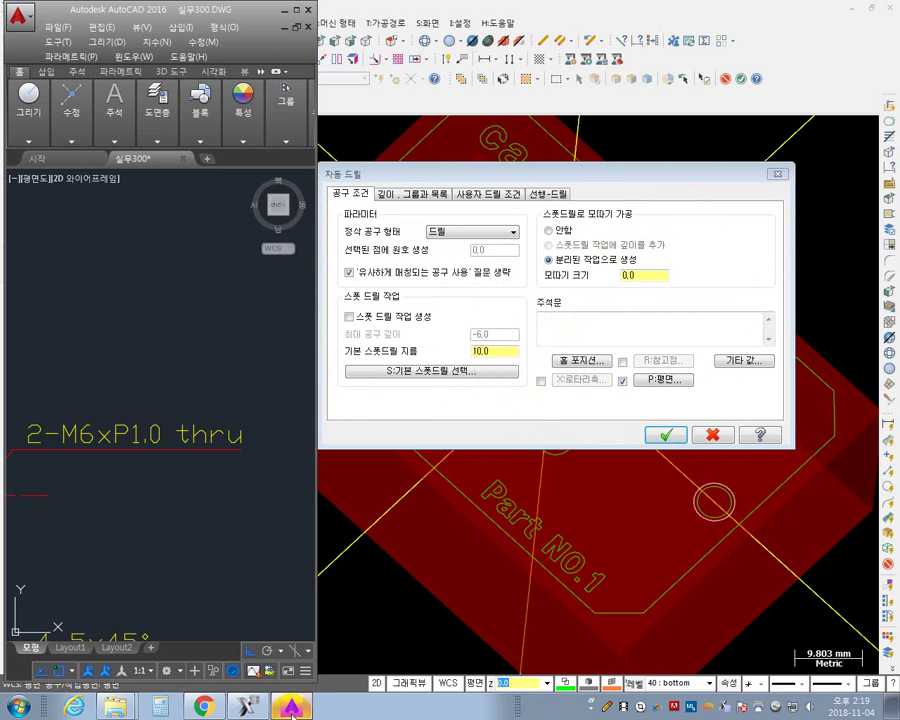
{"action": "left_click", "coordinate": [203, 707]}
{"action": "scroll", "coordinate": [355, 480], "scroll_direction": "up", "scroll_amount": 5}
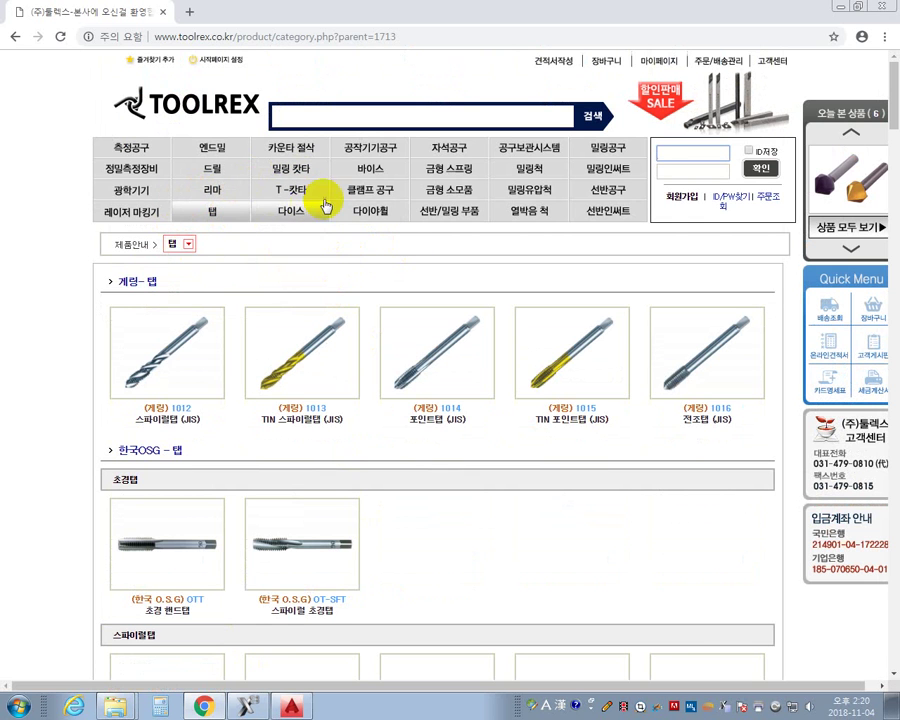
{"action": "left_click", "coordinate": [229, 158]}
{"action": "scroll", "coordinate": [398, 402], "scroll_direction": "down", "scroll_amount": 15}
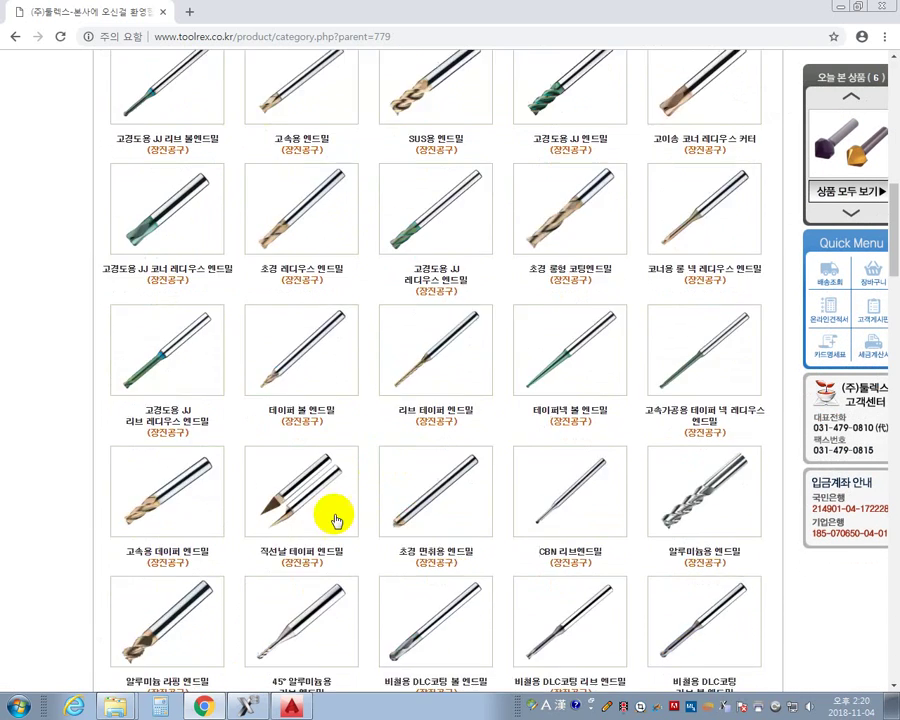
{"action": "scroll", "coordinate": [316, 503], "scroll_direction": "down", "scroll_amount": 20}
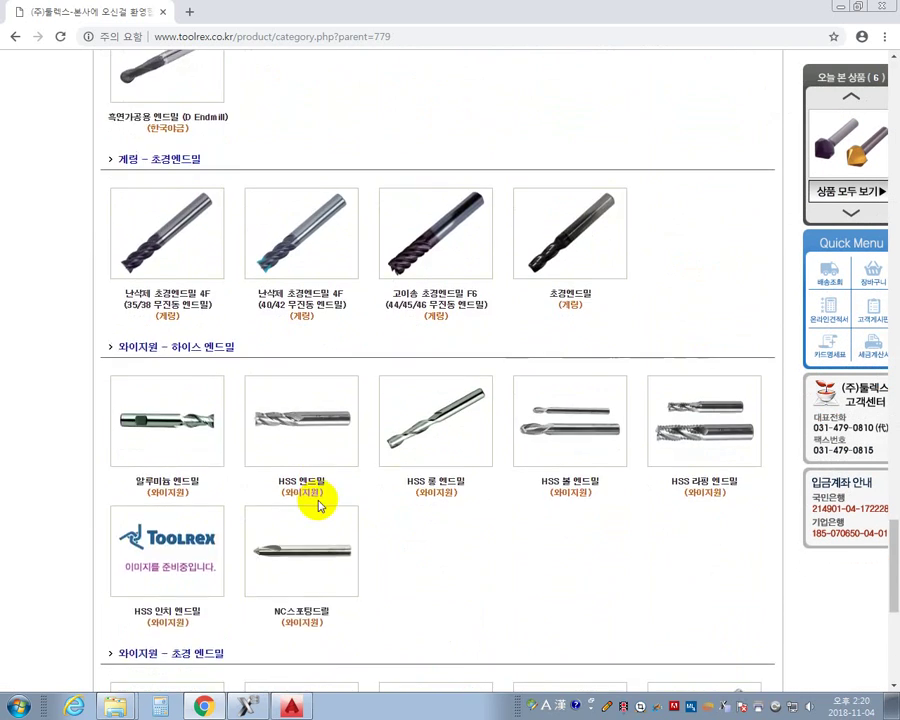
{"action": "scroll", "coordinate": [320, 505], "scroll_direction": "down", "scroll_amount": 4}
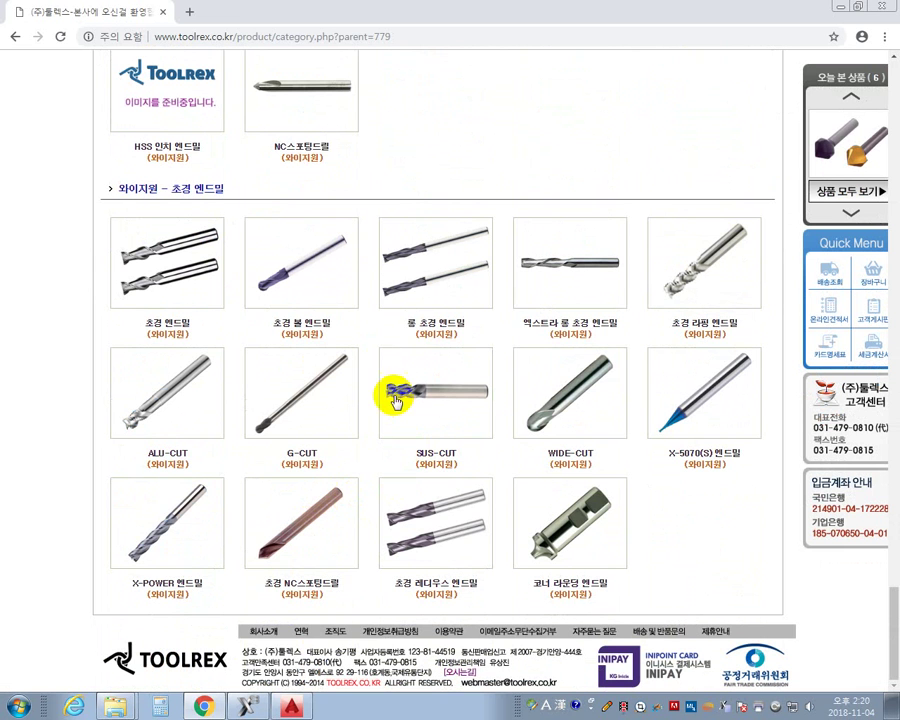
{"action": "left_click", "coordinate": [305, 104]}
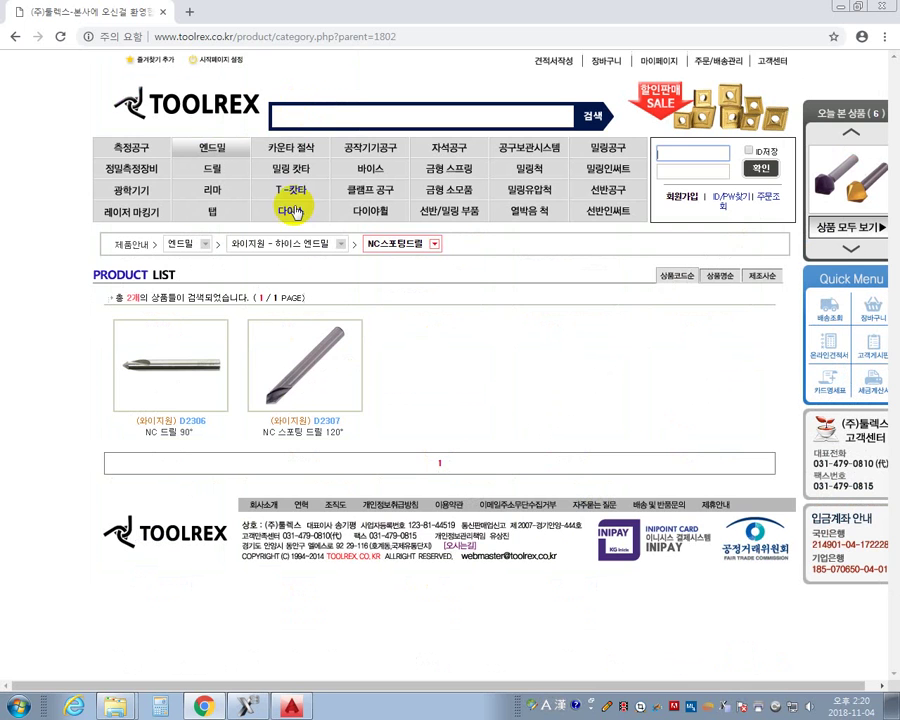
- Open the 90° NC drill D2306 and examine its dimension drawing and cutting condition table
{"action": "left_click", "coordinate": [156, 368]}
{"action": "scroll", "coordinate": [398, 468], "scroll_direction": "down", "scroll_amount": 6}
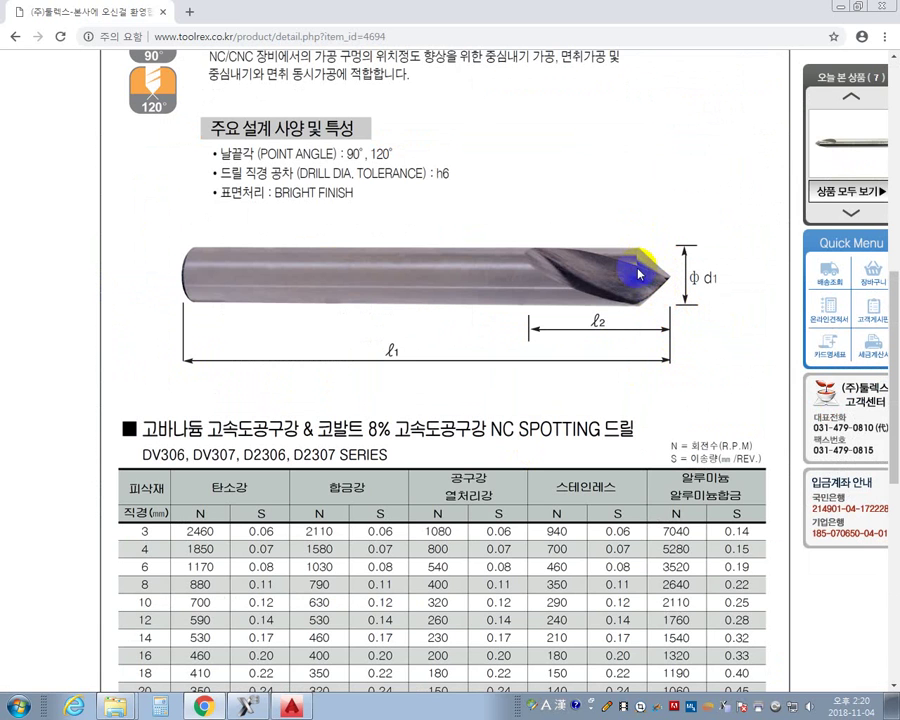
{"action": "scroll", "coordinate": [470, 336], "scroll_direction": "down", "scroll_amount": 3}
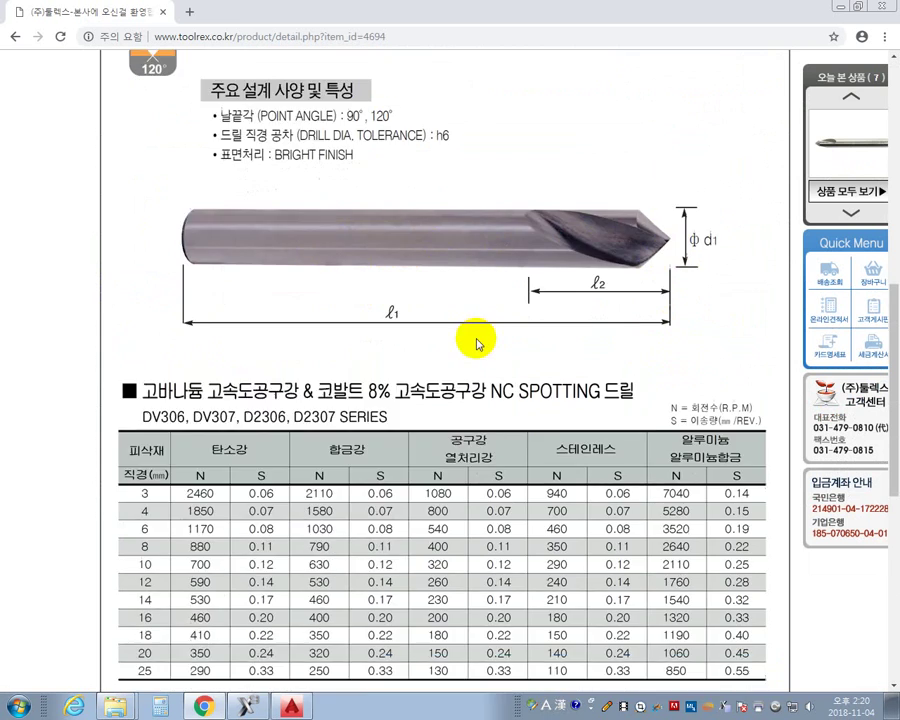
- Revisit the drill (드릴) and tap (탭) categories of the catalogue
{"action": "scroll", "coordinate": [466, 334], "scroll_direction": "up", "scroll_amount": 2}
{"action": "scroll", "coordinate": [460, 300], "scroll_direction": "up", "scroll_amount": 10}
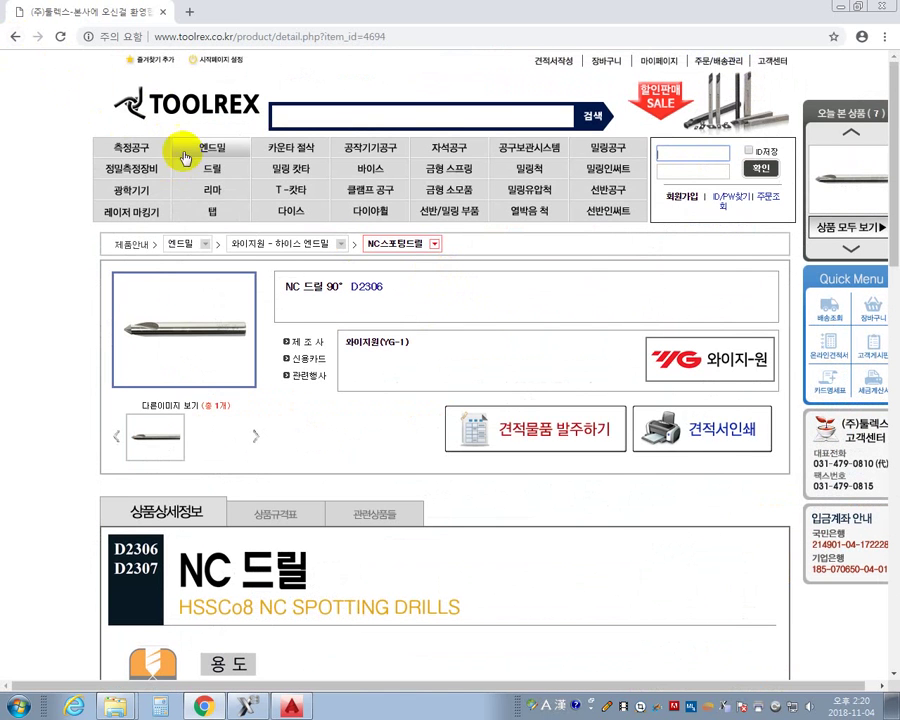
{"action": "left_click", "coordinate": [212, 168]}
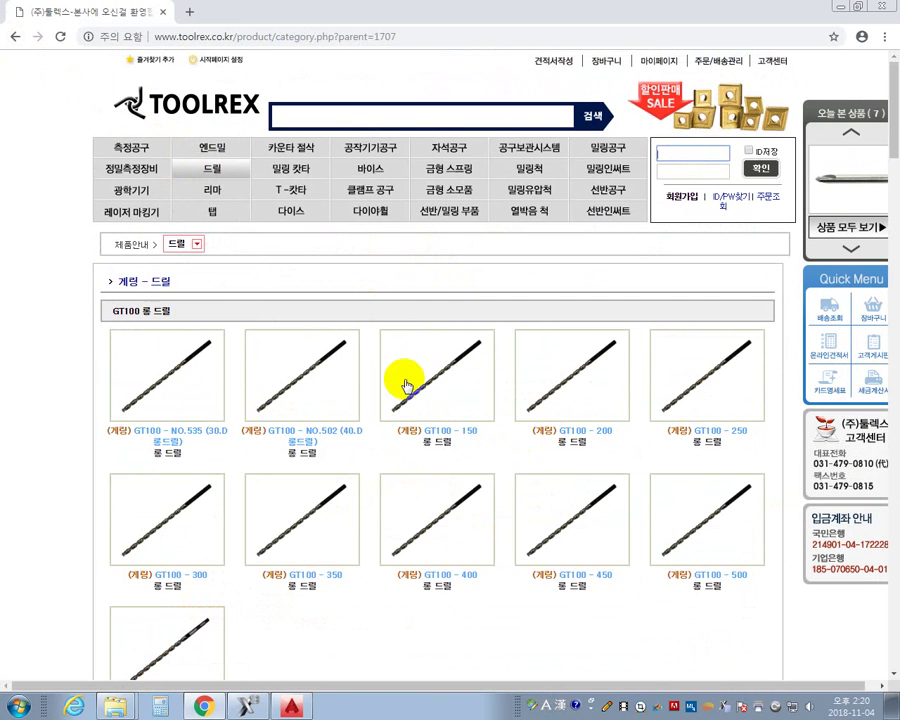
{"action": "left_click", "coordinate": [213, 212]}
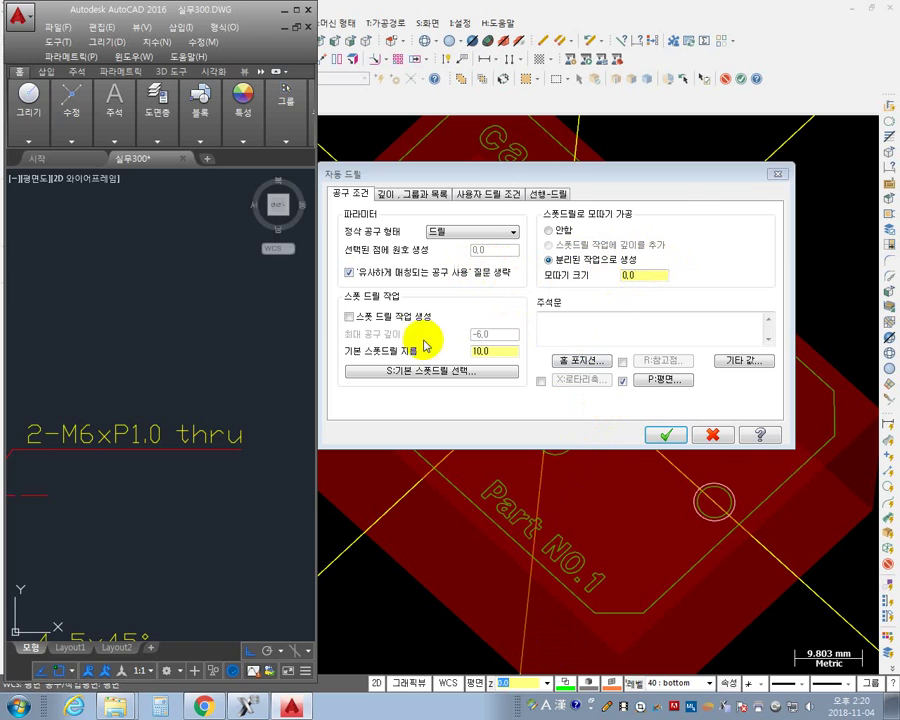
- Back in Mastercam, enable creating a spot drill operation and set the chamfering to add depth to it (스폿드릴 작업에 깊이를 추가)
{"action": "left_click", "coordinate": [349, 316]}
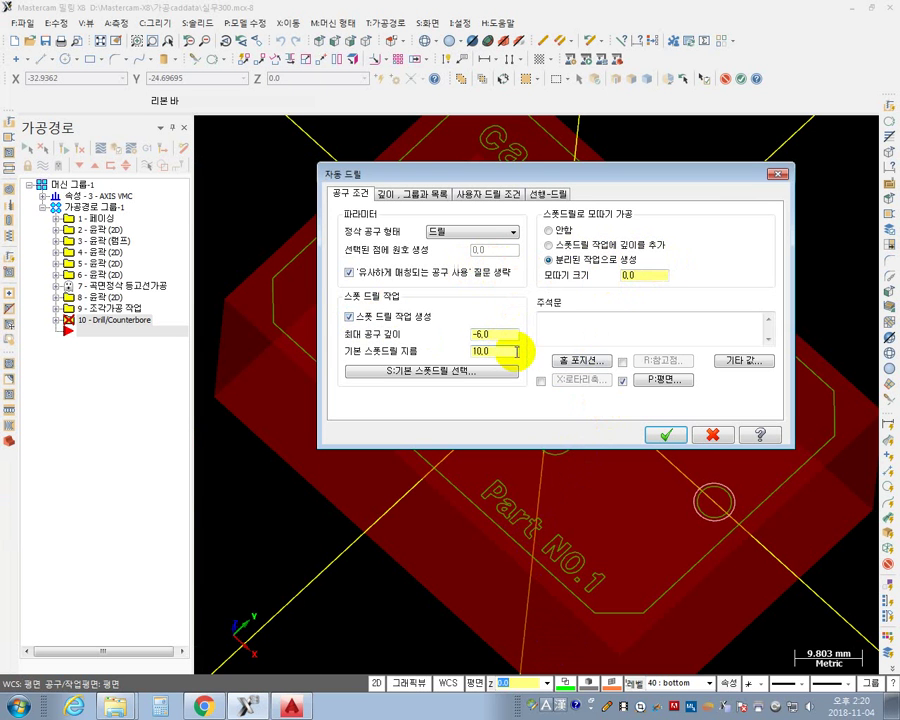
{"action": "left_click", "coordinate": [584, 247]}
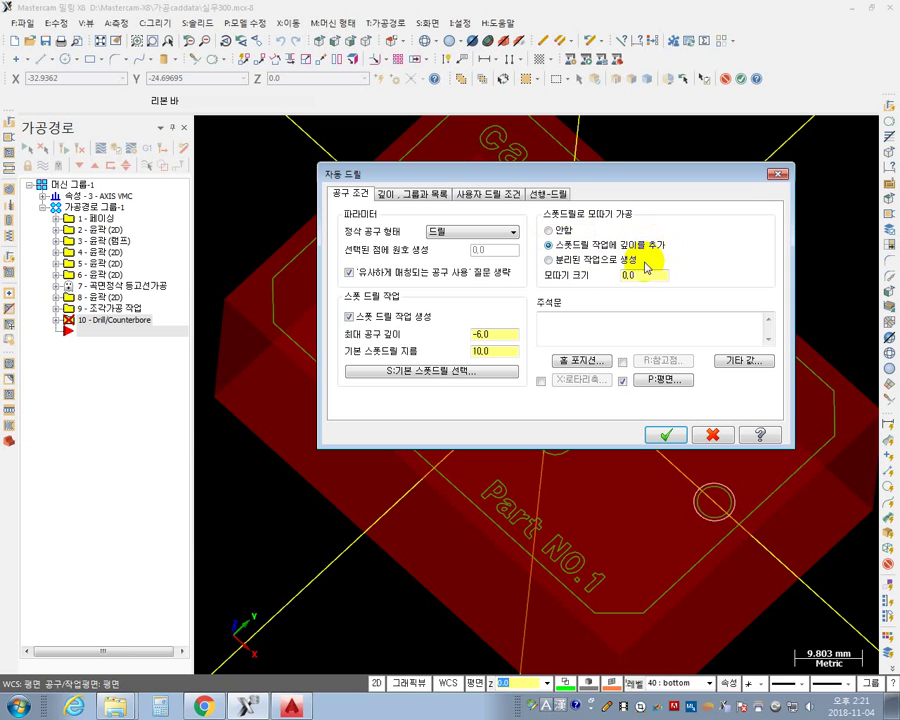
{"action": "left_click", "coordinate": [573, 261]}
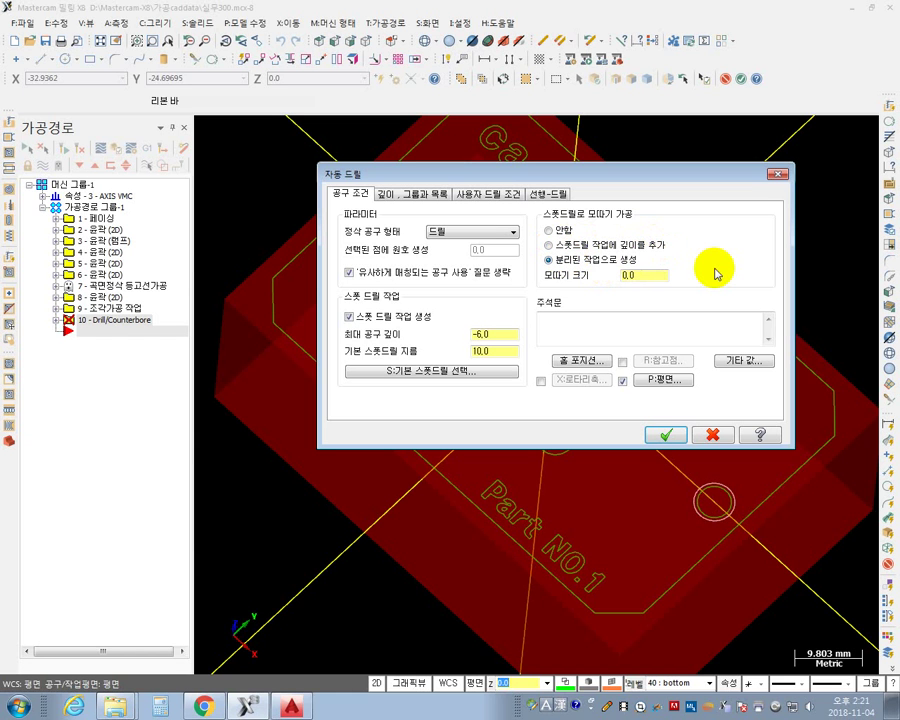
{"action": "left_click", "coordinate": [602, 246]}
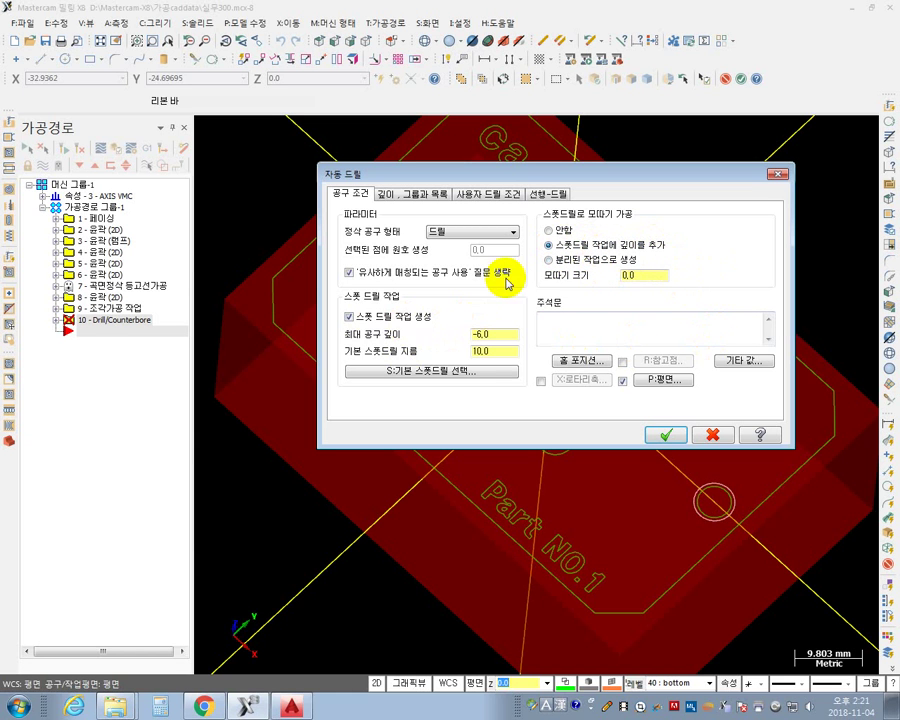
- Open the default spot drill selection and filter the Mill_mm tool library to show only spot drills
{"action": "left_click_drag", "start_coordinate": [569, 174], "coordinate": [645, 530]}
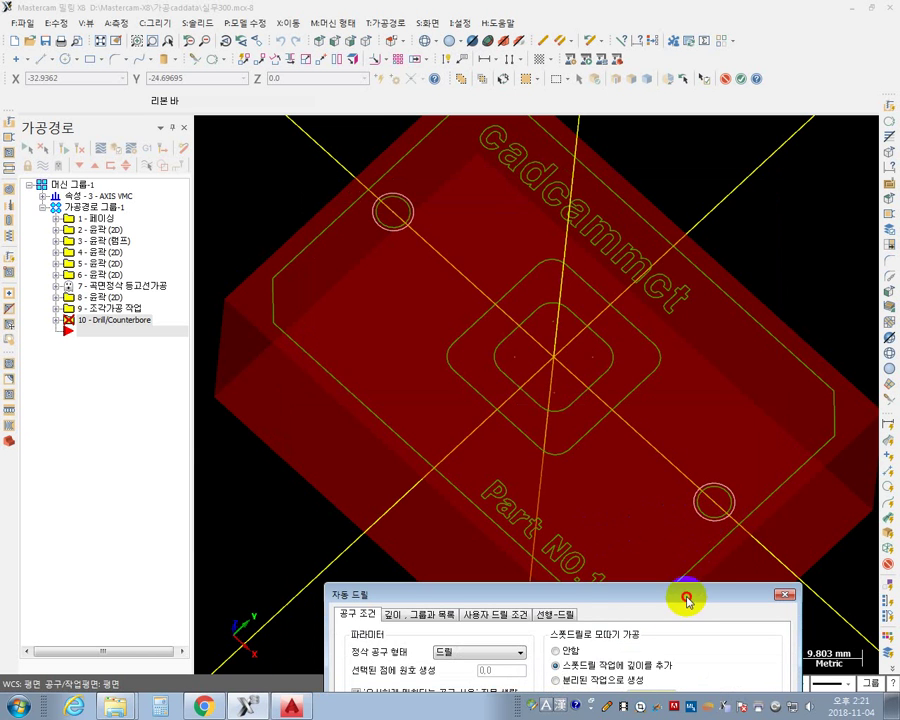
{"action": "left_click_drag", "start_coordinate": [685, 595], "coordinate": [670, 213]}
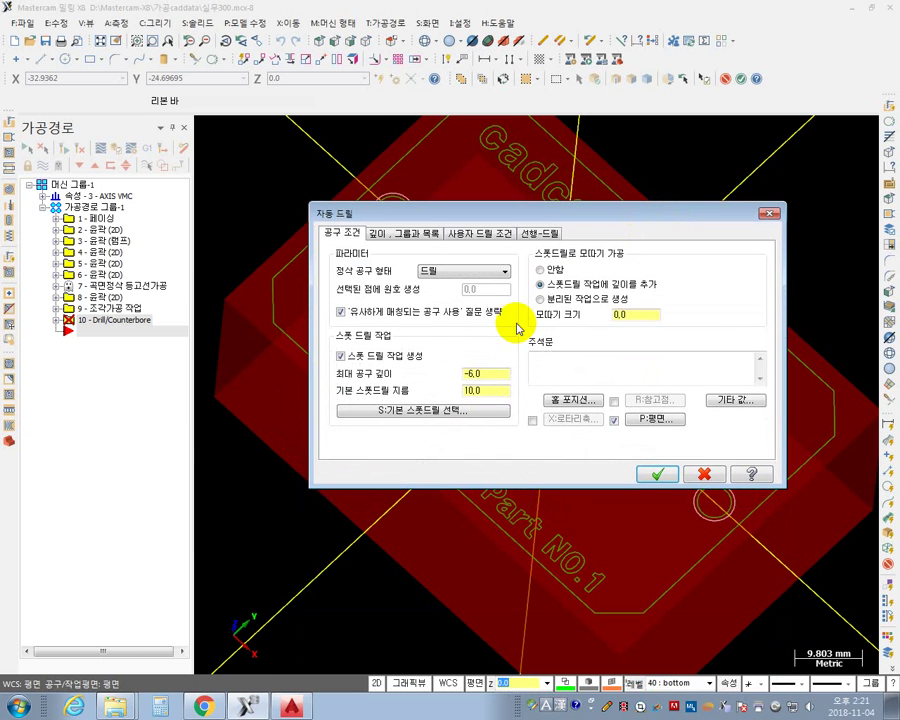
{"action": "left_click", "coordinate": [433, 416]}
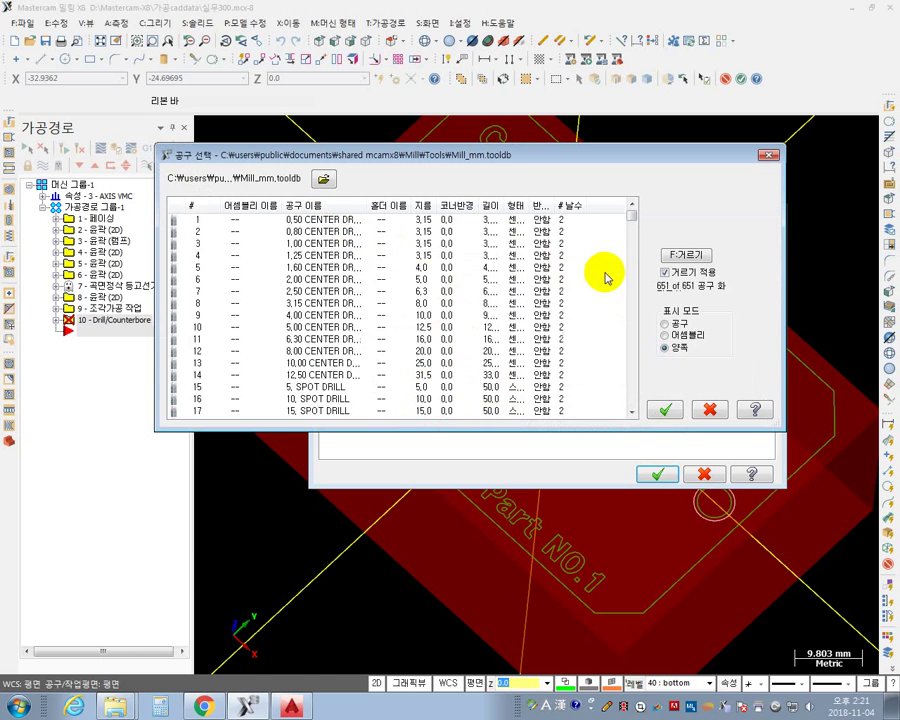
{"action": "left_click_drag", "start_coordinate": [636, 222], "coordinate": [640, 212]}
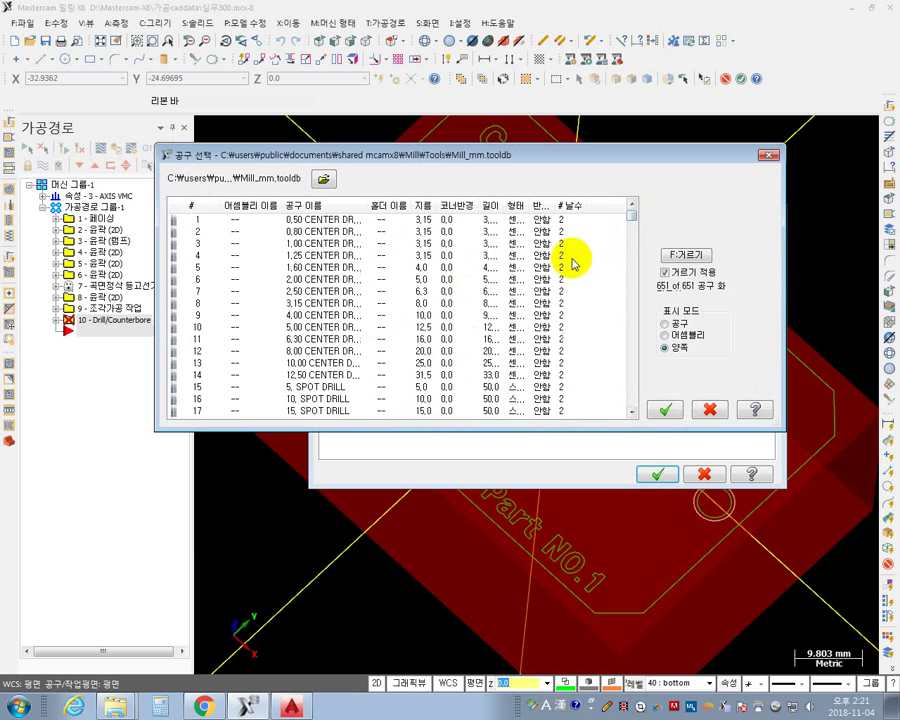
{"action": "left_click", "coordinate": [684, 256]}
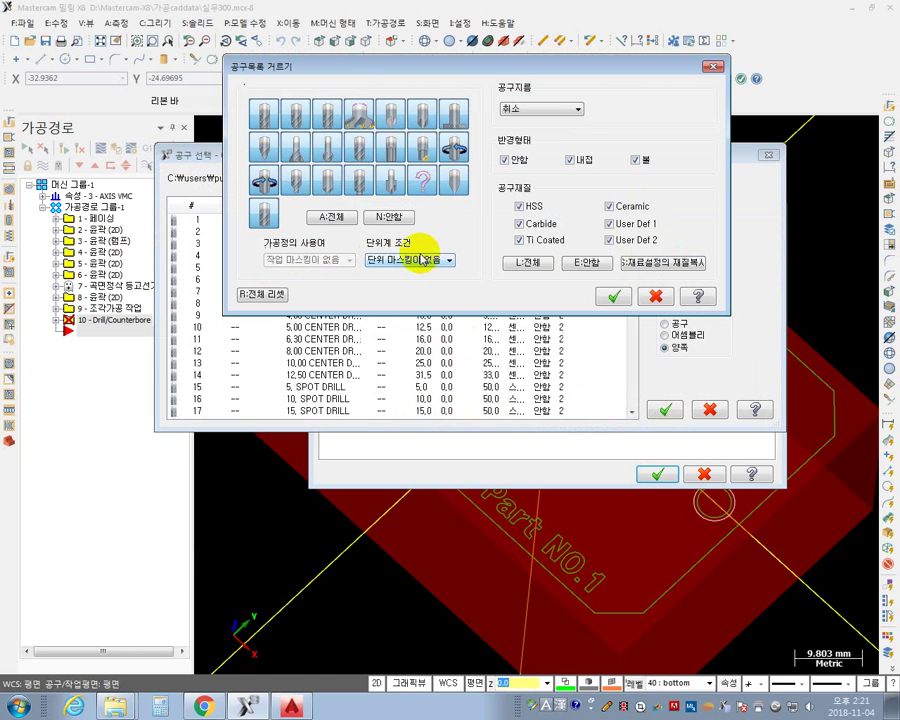
{"action": "left_click", "coordinate": [392, 220]}
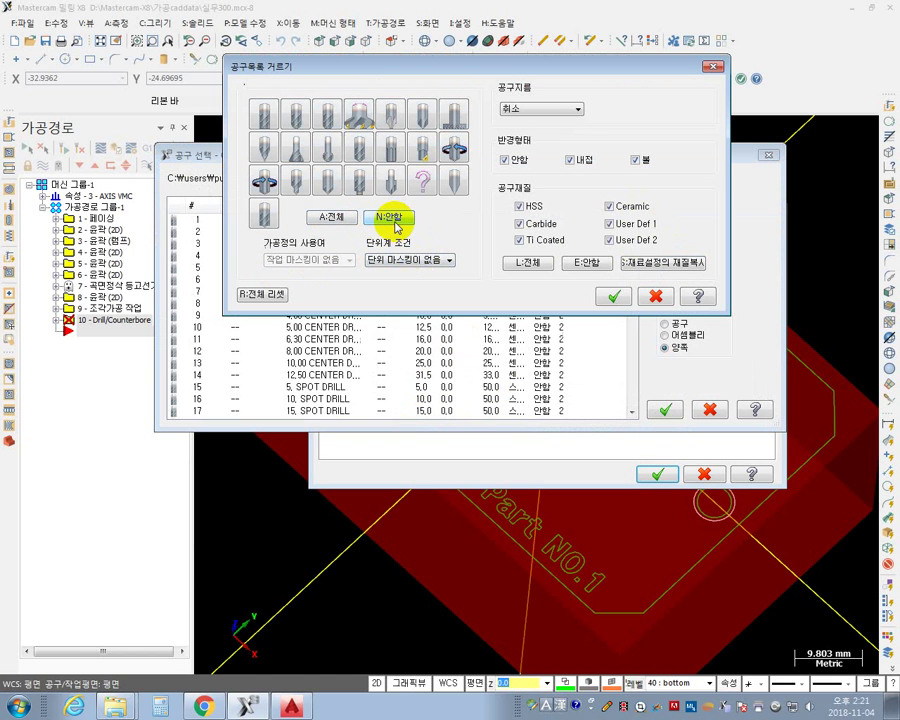
{"action": "left_click", "coordinate": [333, 185]}
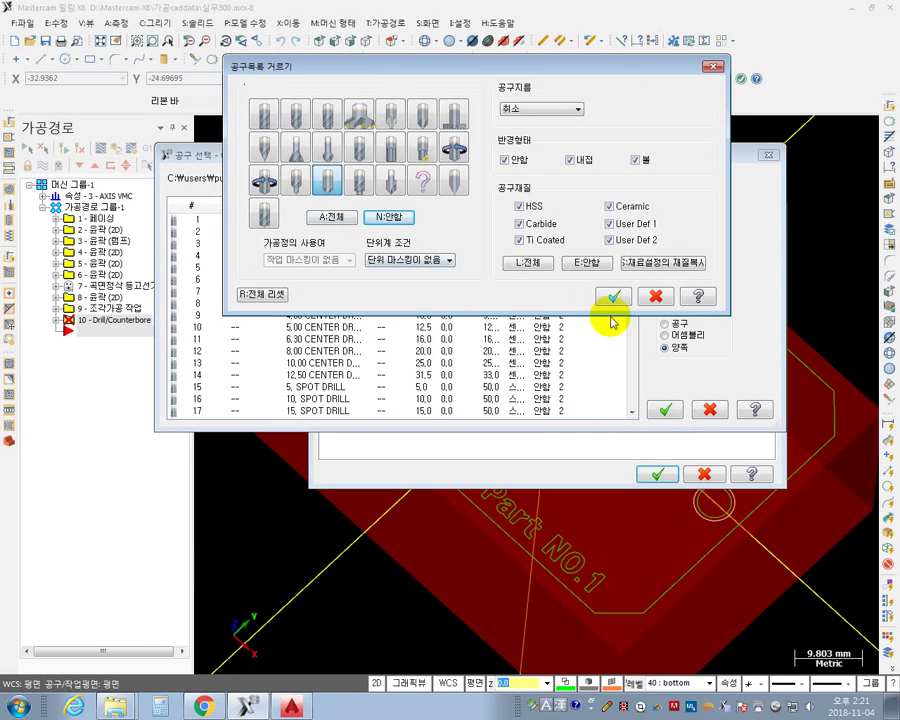
{"action": "left_click", "coordinate": [611, 296]}
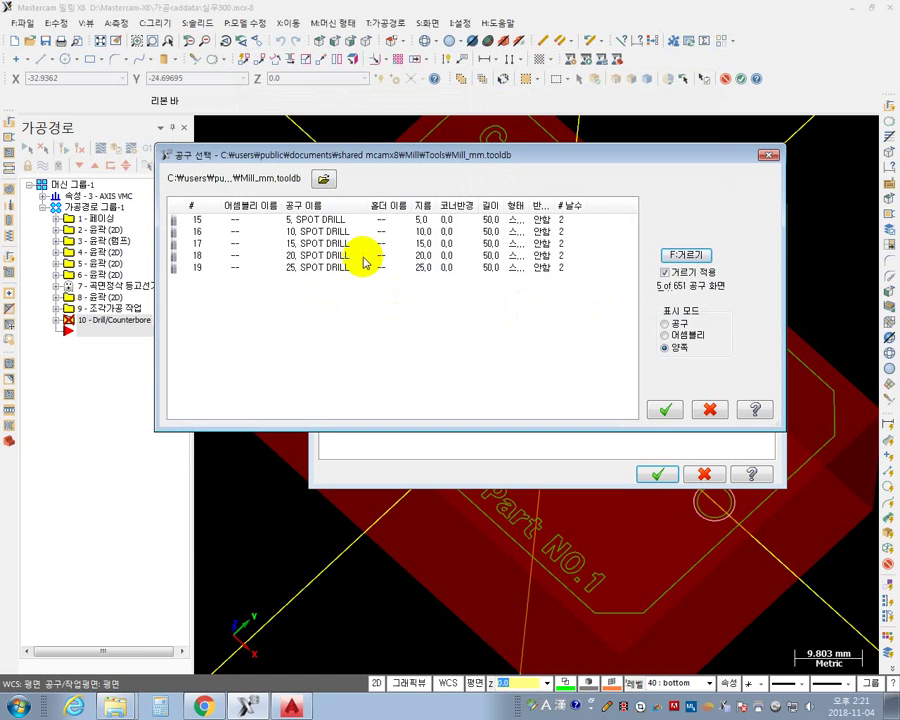
- Compare the names and diameters of the spot drills in the filtered tool list
{"action": "left_click_drag", "start_coordinate": [364, 208], "coordinate": [408, 209]}
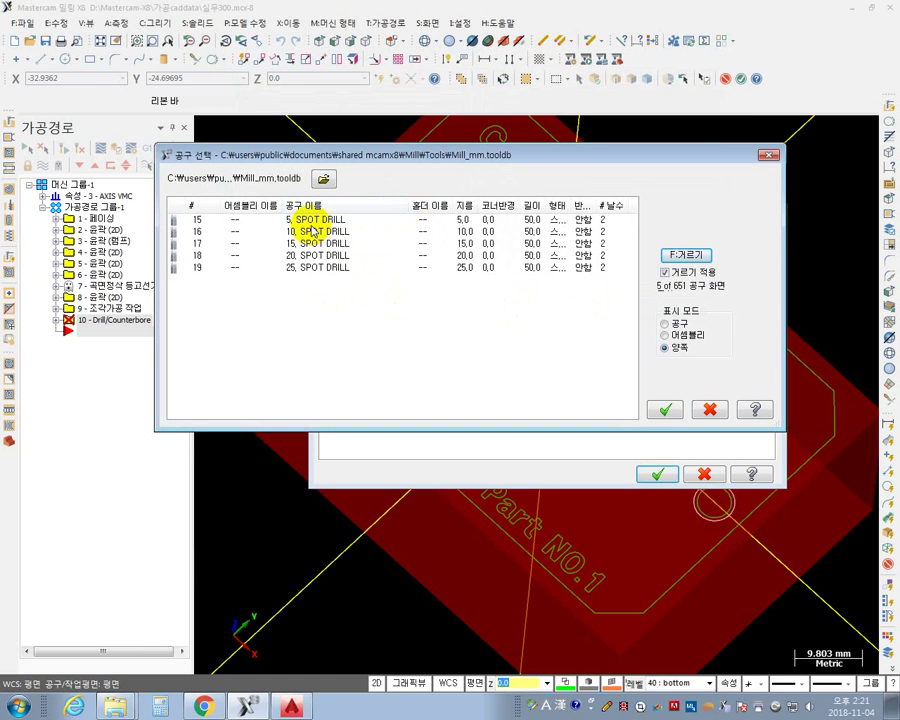
{"action": "left_click", "coordinate": [311, 221]}
{"action": "left_click", "coordinate": [305, 232]}
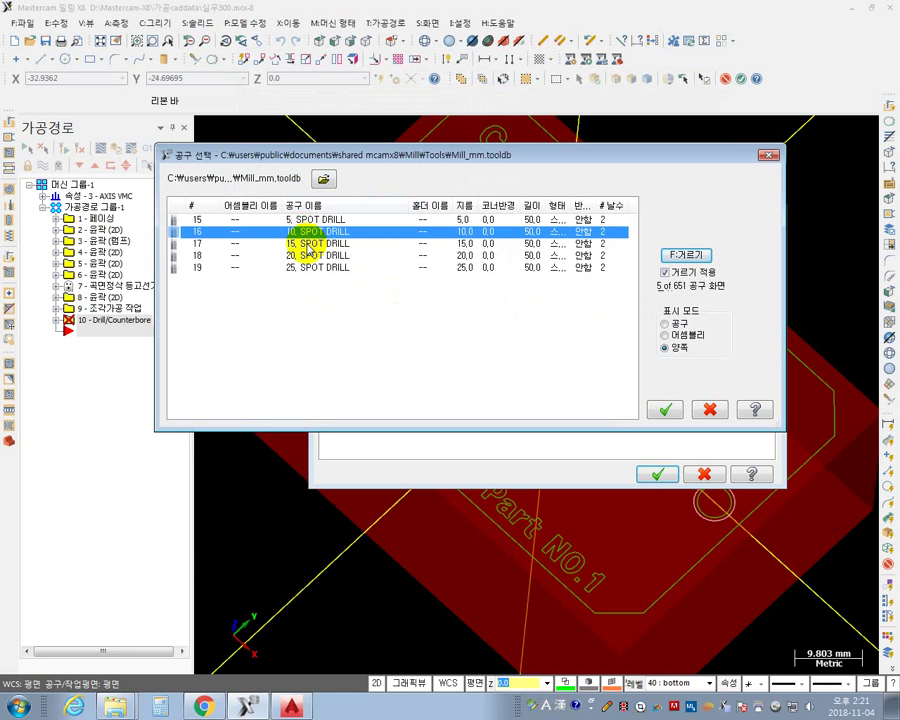
{"action": "left_click", "coordinate": [296, 244]}
{"action": "left_click", "coordinate": [298, 256]}
{"action": "left_click", "coordinate": [302, 268]}
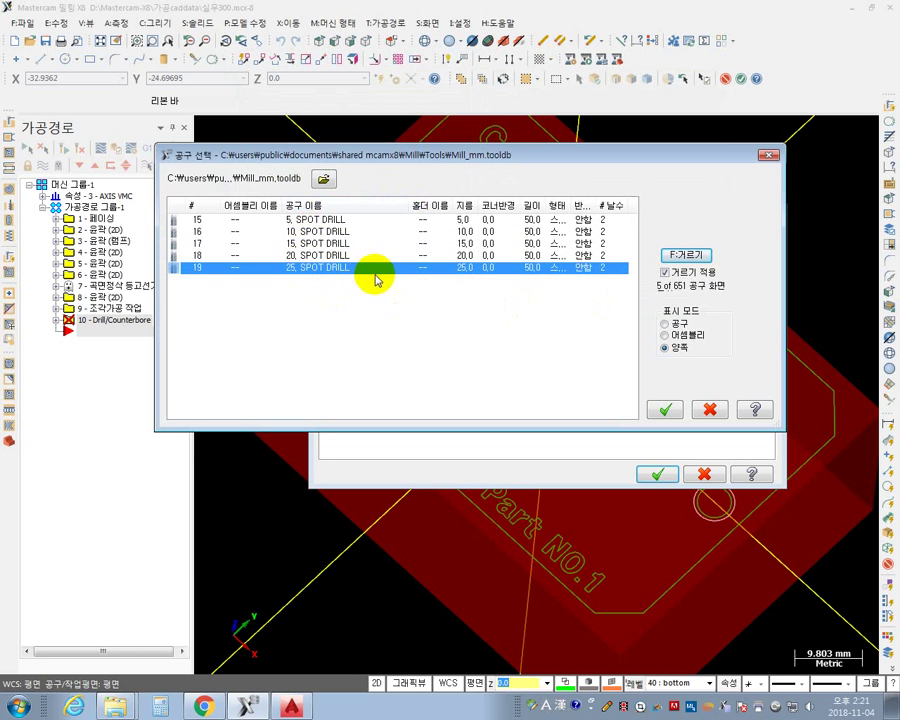
{"action": "left_click", "coordinate": [295, 232]}
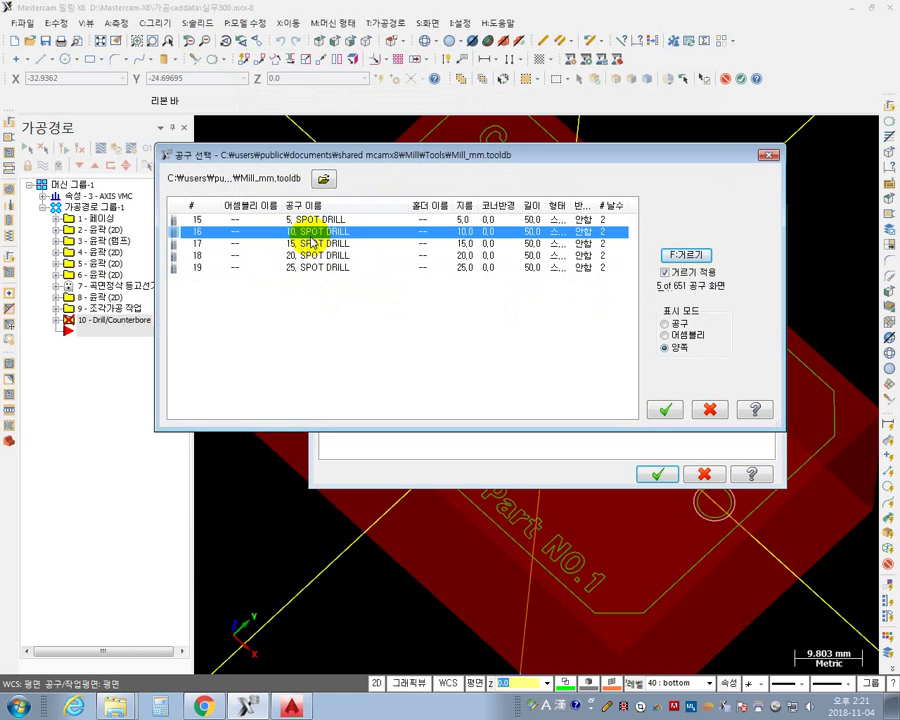
{"action": "left_click", "coordinate": [322, 243]}
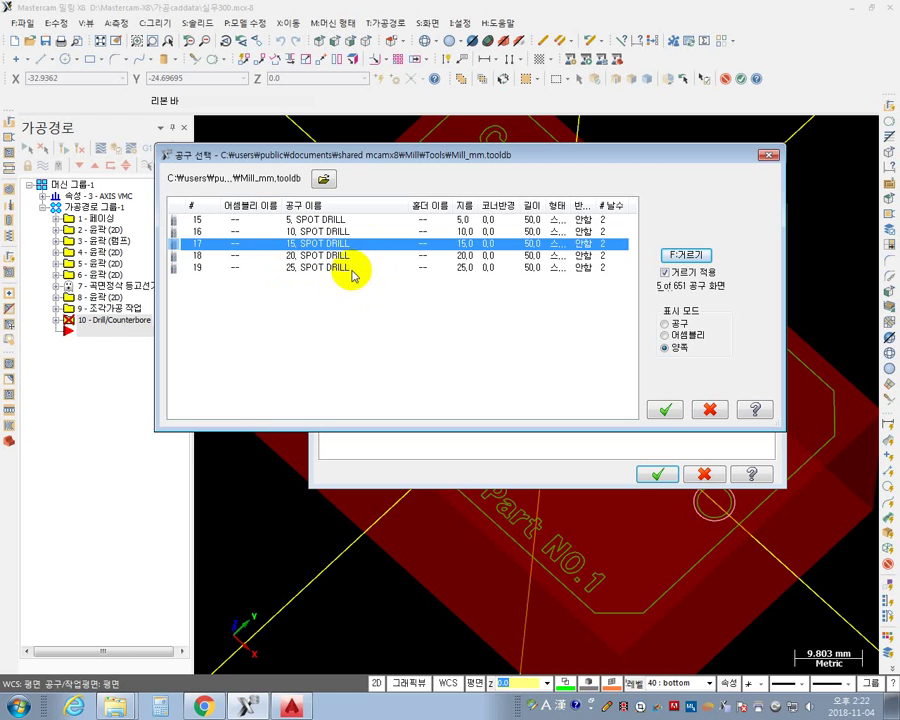
{"action": "left_click", "coordinate": [326, 220]}
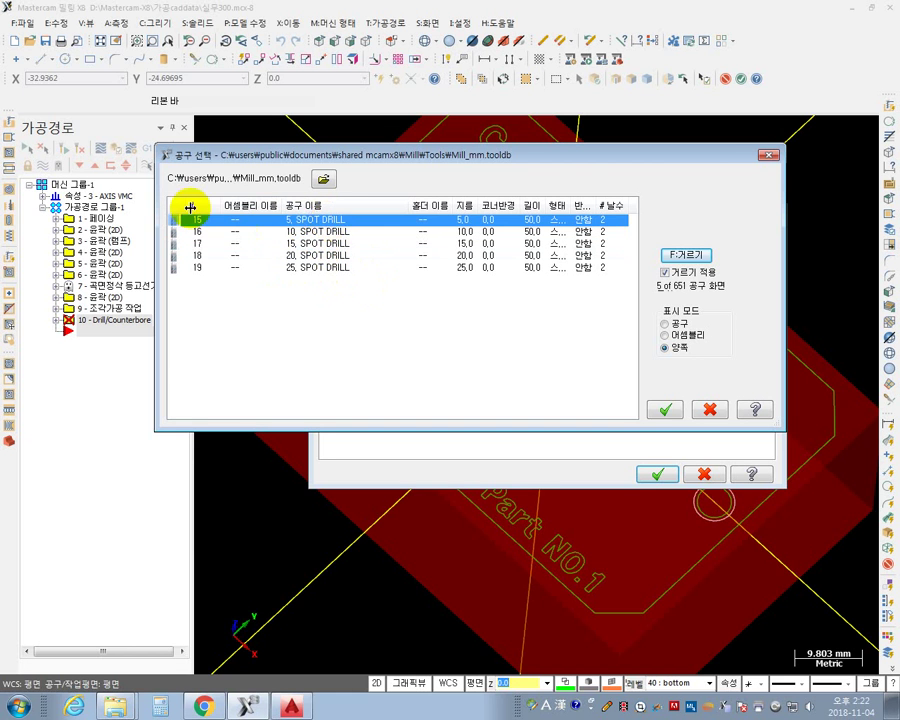
{"action": "left_click", "coordinate": [324, 232]}
{"action": "left_click", "coordinate": [315, 244]}
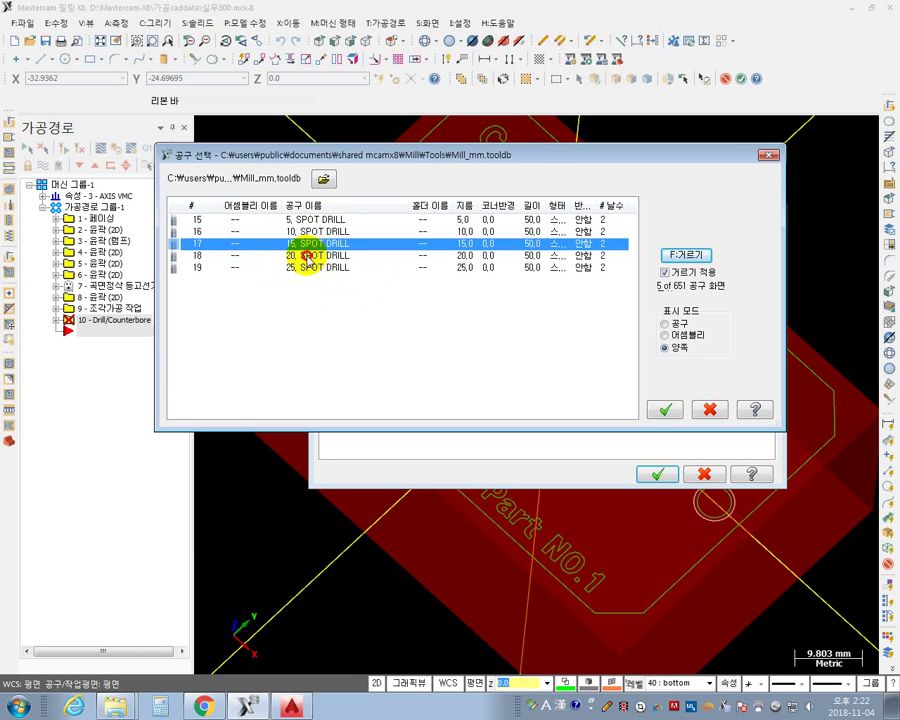
{"action": "left_click", "coordinate": [308, 255]}
{"action": "left_click", "coordinate": [304, 267]}
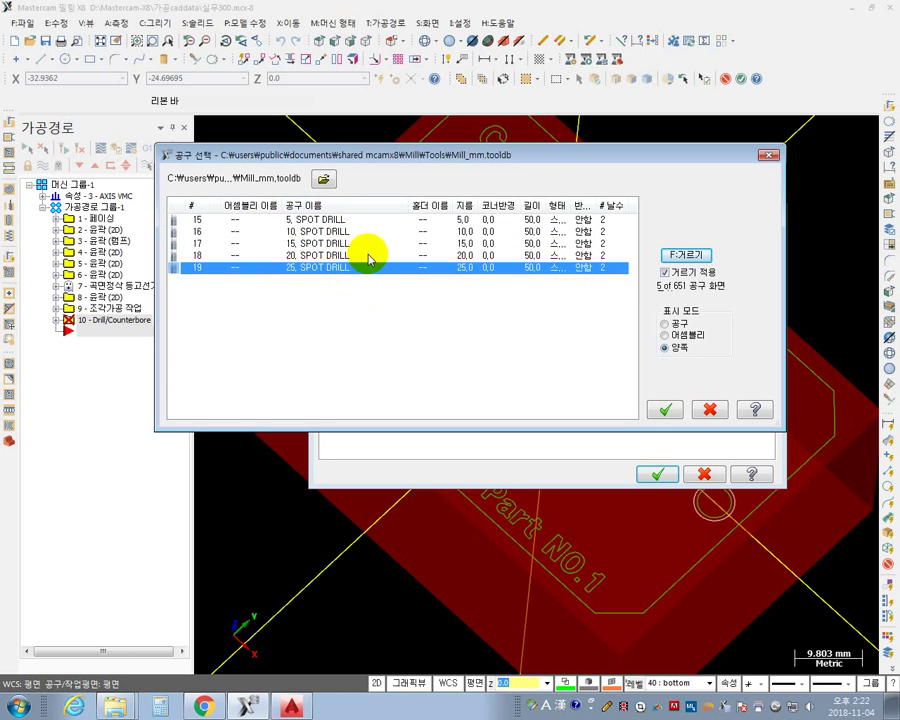
{"action": "left_click", "coordinate": [316, 244]}
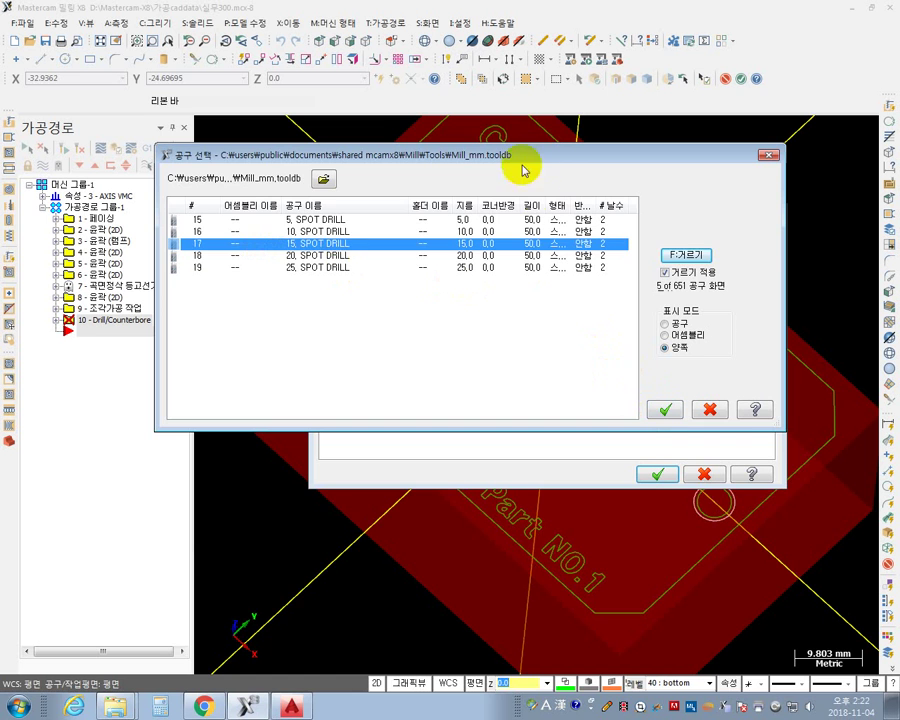
- Choose the 10 mm SPOT DRILL as the default spot drill and accept the selection
{"action": "mouse_move", "coordinate": [516, 157]}
{"action": "left_mouse_down"}
{"action": "mouse_move", "coordinate": [426, 316]}
{"action": "mouse_move", "coordinate": [540, 585]}
{"action": "mouse_move", "coordinate": [510, 140]}
{"action": "left_mouse_up"}
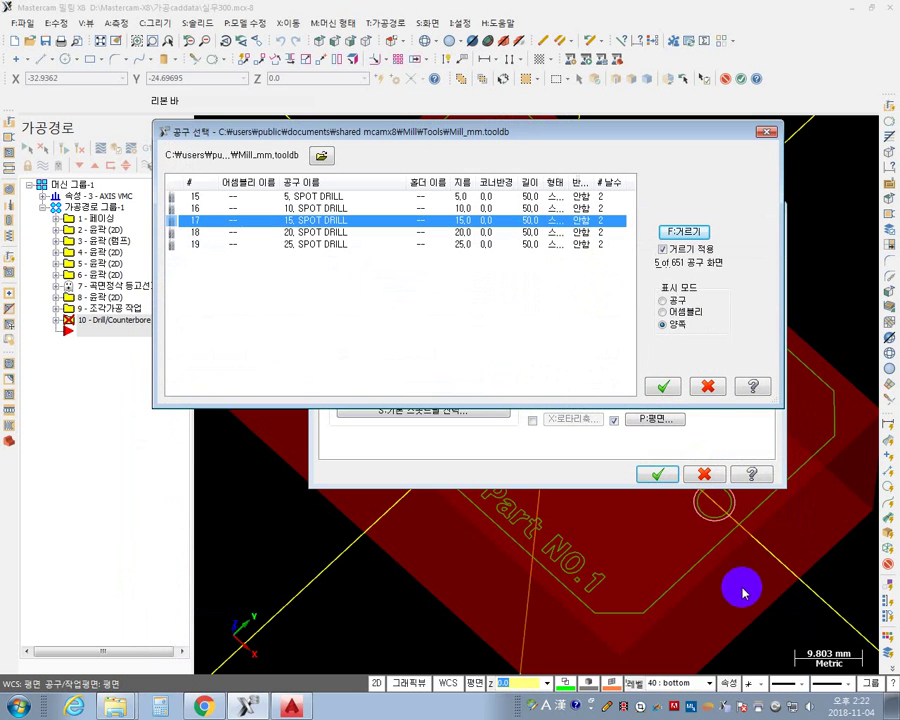
{"action": "left_click", "coordinate": [328, 208]}
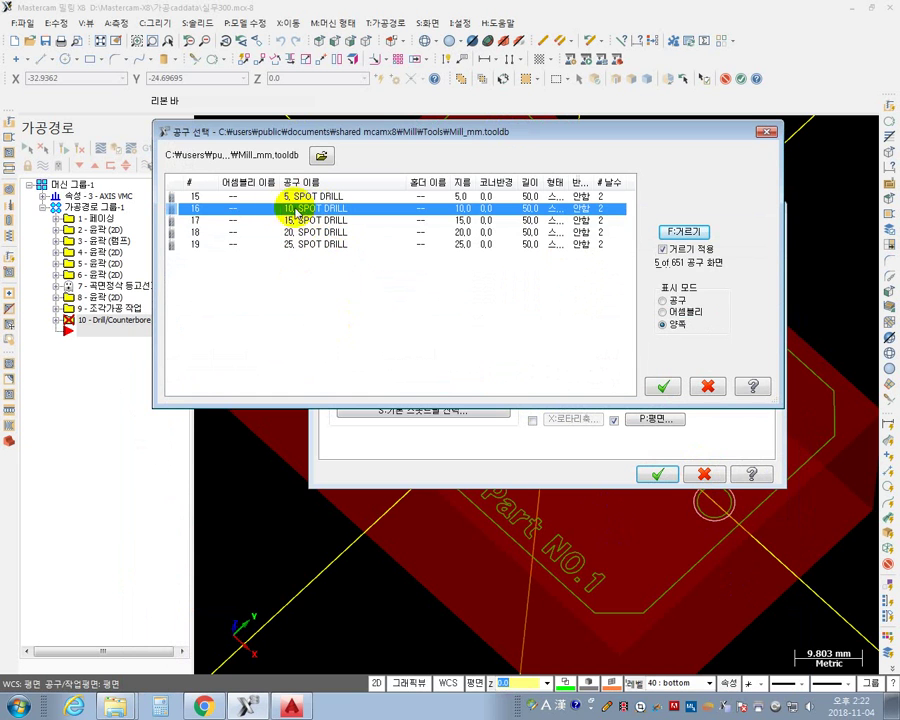
{"action": "left_click", "coordinate": [661, 385]}
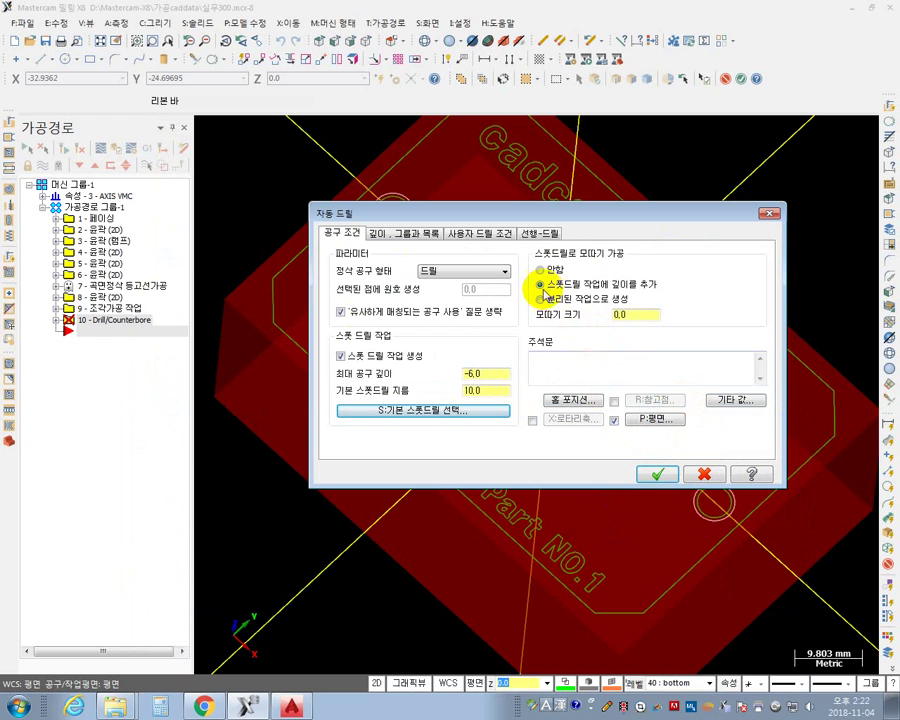
- Set the spot drill's maximum tool depth to -2.0 and the finish tool type to fine right-hand tap (탭 RH 정밀한)
{"action": "left_click_drag", "start_coordinate": [508, 373], "coordinate": [464, 373]}
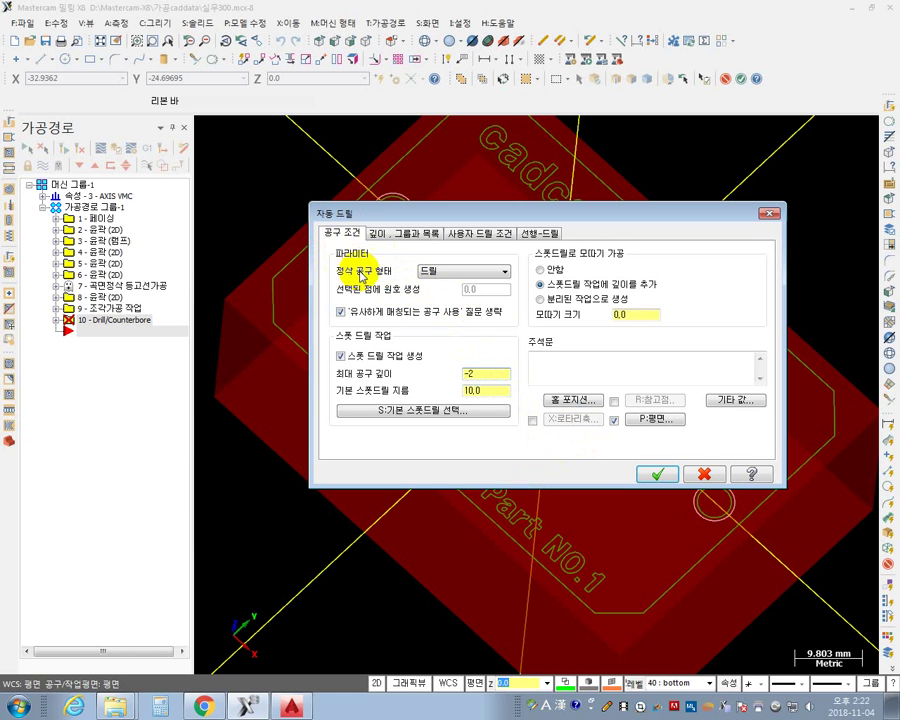
{"action": "left_click", "coordinate": [506, 273]}
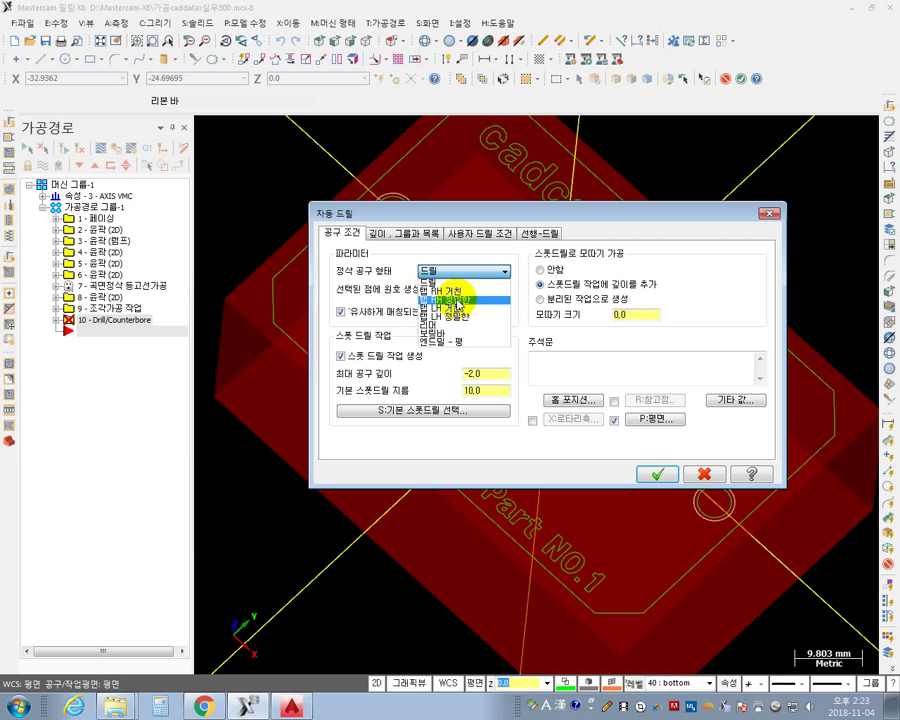
{"action": "left_click", "coordinate": [457, 300]}
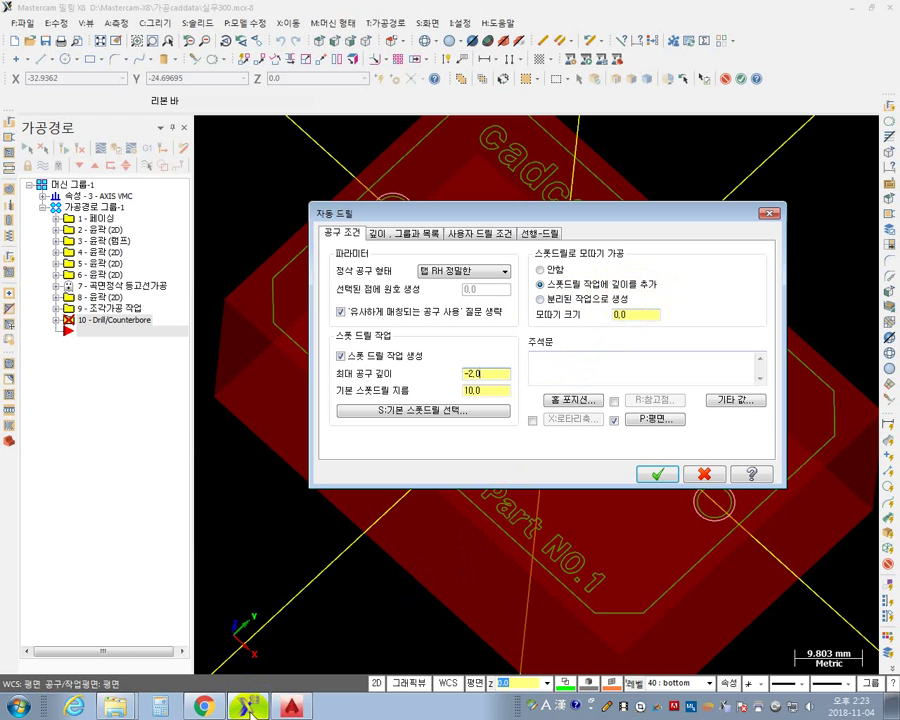
- Switch to the part drawing in AutoCAD and examine its views for the hole and chamfer callouts around the M6 tapped holes
{"action": "left_click", "coordinate": [210, 544]}
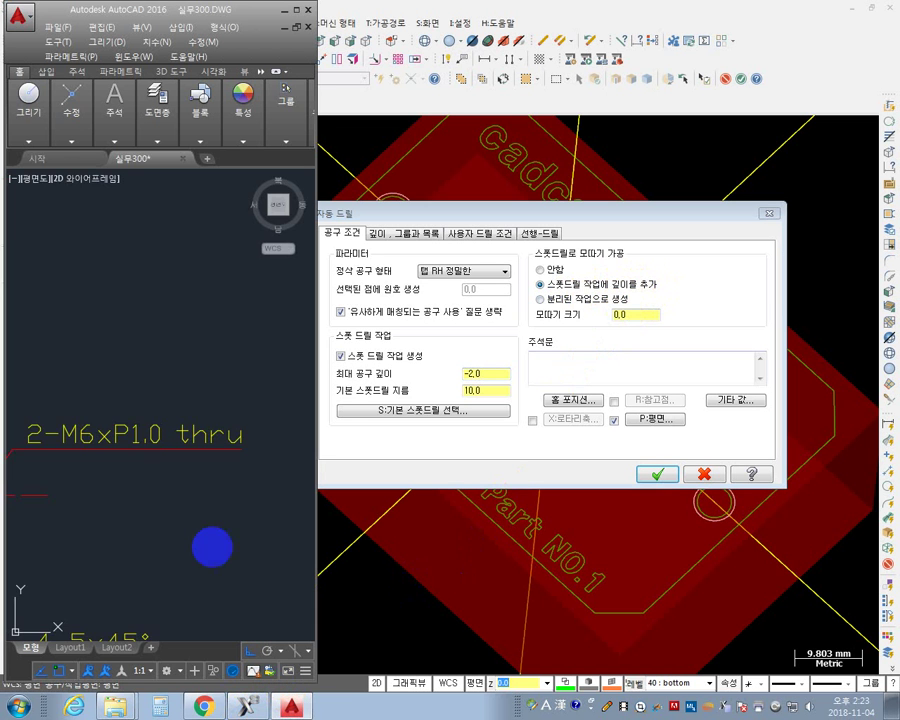
{"action": "scroll", "coordinate": [195, 511], "scroll_direction": "up", "scroll_amount": 6}
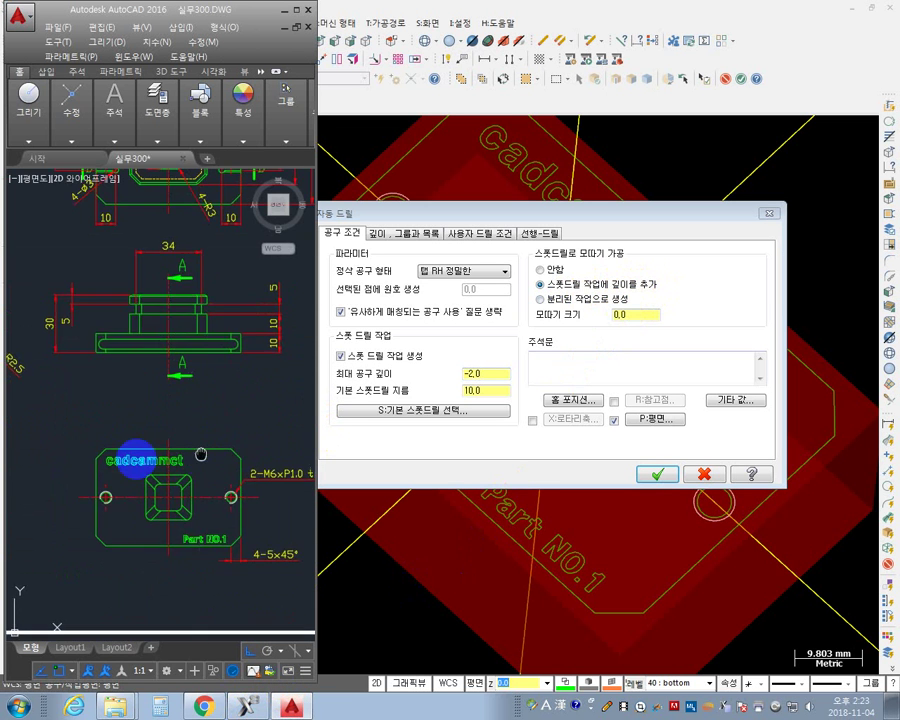
{"action": "middle_click_drag", "start_coordinate": [76, 354], "coordinate": [194, 530]}
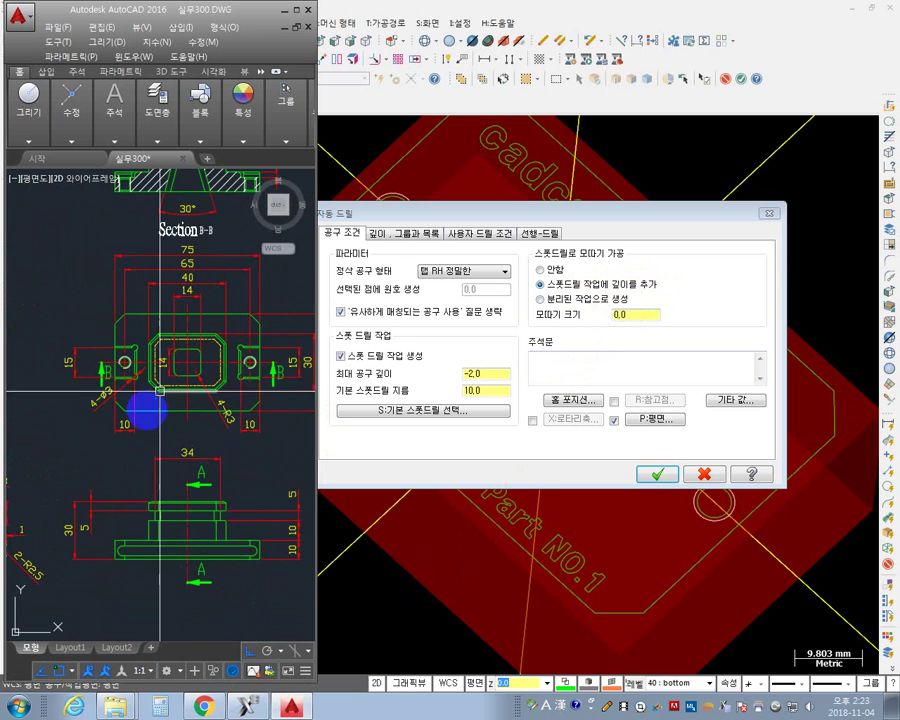
{"action": "mouse_move", "coordinate": [140, 360]}
{"action": "middle_mouse_down"}
{"action": "mouse_move", "coordinate": [183, 554]}
{"action": "mouse_move", "coordinate": [144, 356]}
{"action": "middle_mouse_up"}
{"action": "scroll", "coordinate": [184, 555], "scroll_direction": "down", "scroll_amount": 5}
{"action": "scroll", "coordinate": [200, 458], "scroll_direction": "up", "scroll_amount": 8}
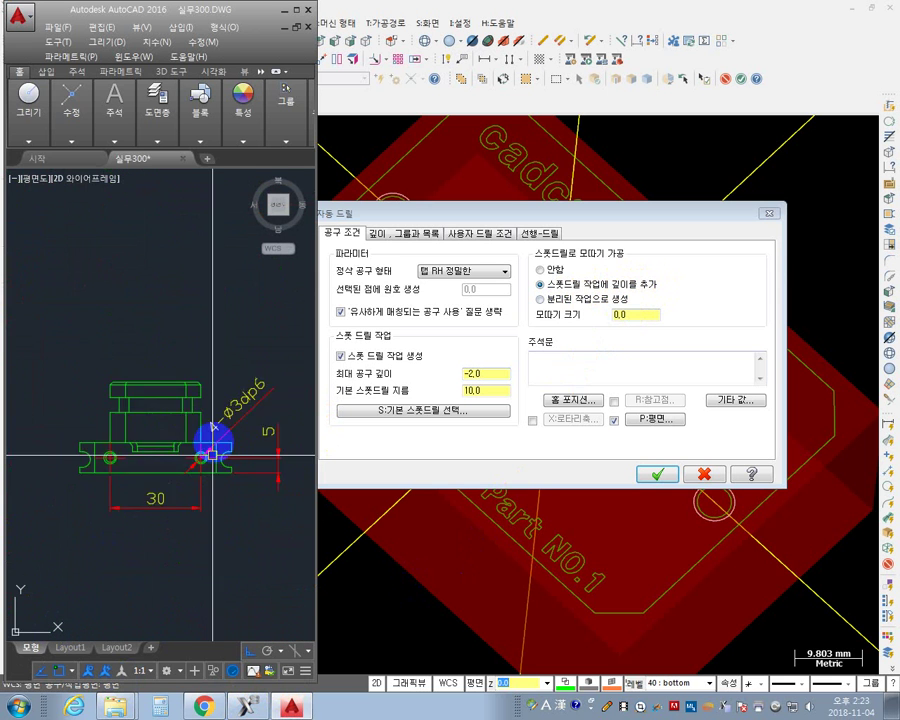
{"action": "scroll", "coordinate": [182, 433], "scroll_direction": "down", "scroll_amount": 2}
{"action": "scroll", "coordinate": [183, 432], "scroll_direction": "down", "scroll_amount": 4}
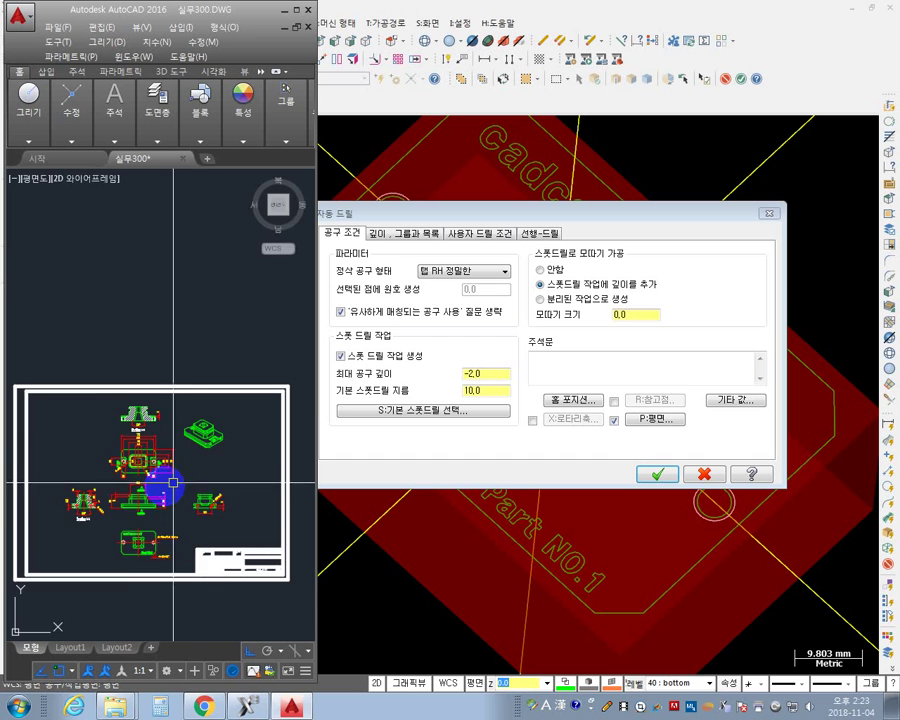
{"action": "scroll", "coordinate": [134, 516], "scroll_direction": "up", "scroll_amount": 5}
{"action": "mouse_move", "coordinate": [134, 516]}
{"action": "middle_mouse_down"}
{"action": "mouse_move", "coordinate": [199, 432]}
{"action": "mouse_move", "coordinate": [125, 372]}
{"action": "middle_mouse_up"}
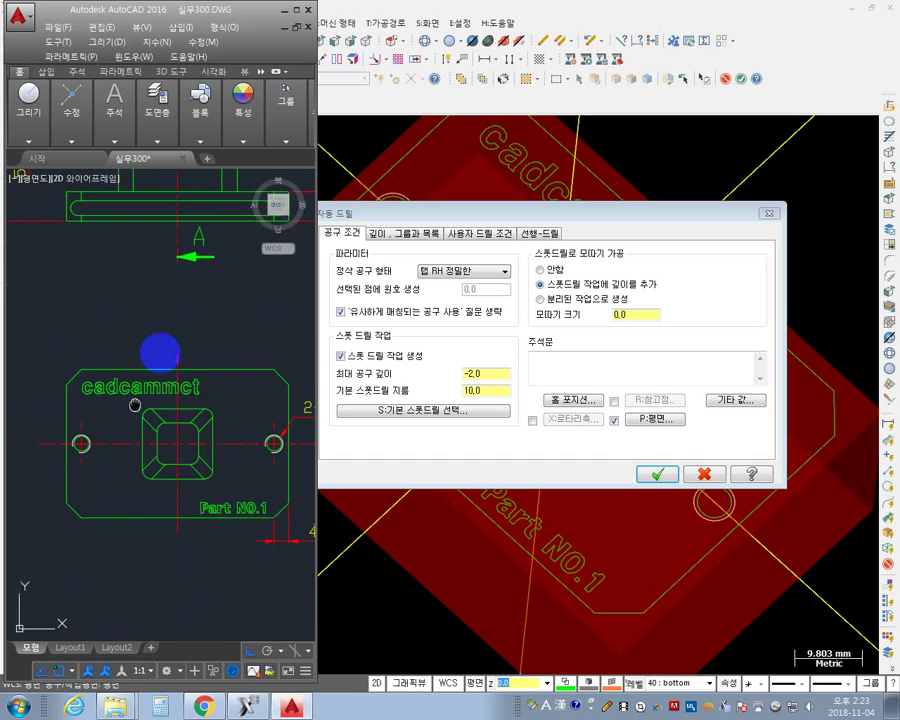
{"action": "scroll", "coordinate": [108, 443], "scroll_direction": "up", "scroll_amount": 2}
{"action": "middle_click_drag", "start_coordinate": [108, 443], "coordinate": [125, 518]}
{"action": "scroll", "coordinate": [60, 366], "scroll_direction": "down", "scroll_amount": 4}
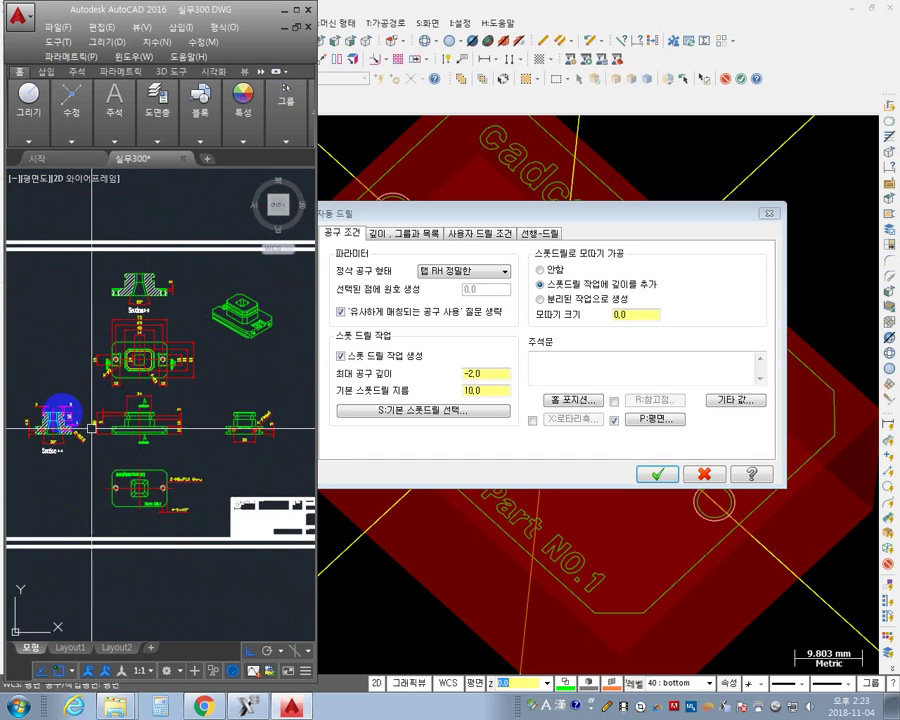
{"action": "scroll", "coordinate": [176, 370], "scroll_direction": "up", "scroll_amount": 5}
{"action": "scroll", "coordinate": [236, 464], "scroll_direction": "up", "scroll_amount": 1}
{"action": "scroll", "coordinate": [236, 464], "scroll_direction": "down", "scroll_amount": 3}
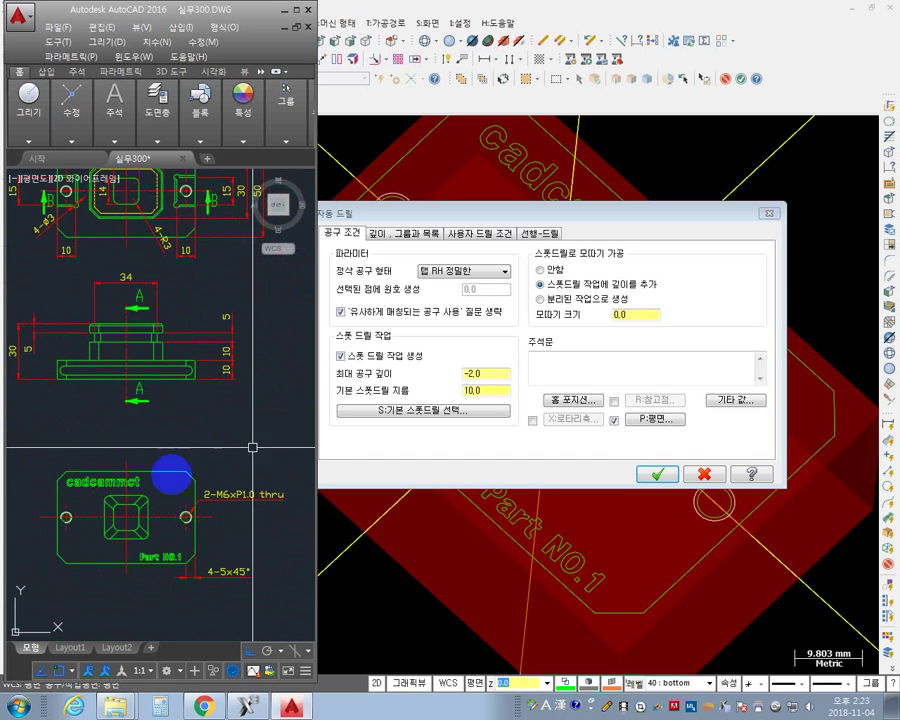
{"action": "scroll", "coordinate": [245, 496], "scroll_direction": "down", "scroll_amount": 2}
{"action": "mouse_move", "coordinate": [107, 555]}
{"action": "middle_mouse_down"}
{"action": "mouse_move", "coordinate": [177, 545]}
{"action": "mouse_move", "coordinate": [255, 490]}
{"action": "mouse_move", "coordinate": [233, 492]}
{"action": "middle_mouse_up"}
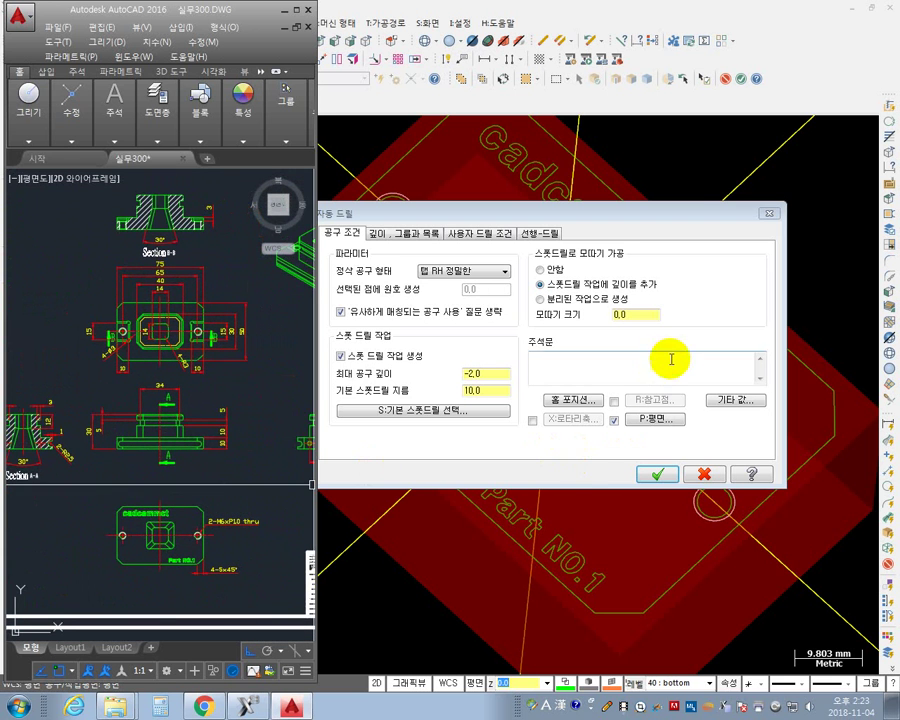
- Back in Mastercam, set the chamfer size to 0.5 and have its depth added to the spot drill operation (스폿드릴 작업에 깊이를 추가)
{"action": "left_click", "coordinate": [645, 319]}
{"action": "double_click", "coordinate": [635, 320]}
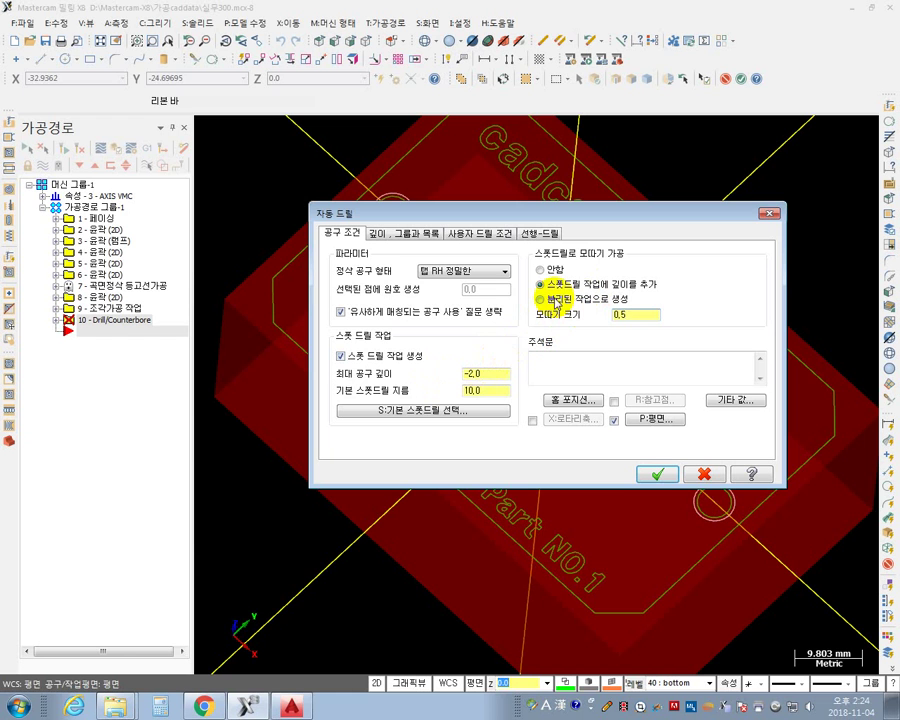
{"action": "left_click", "coordinate": [543, 299]}
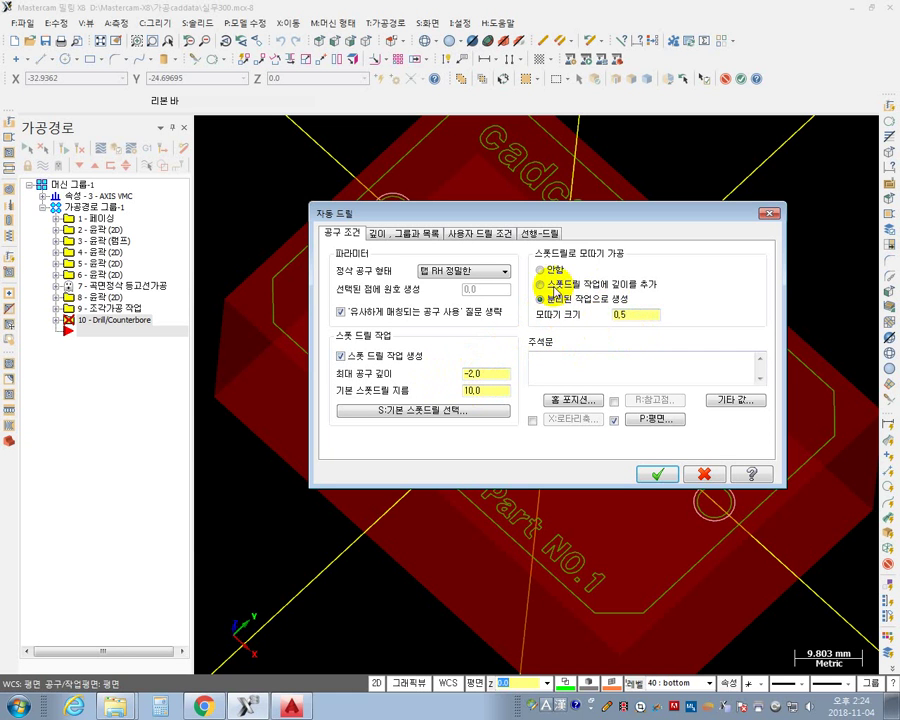
{"action": "left_click", "coordinate": [558, 284]}
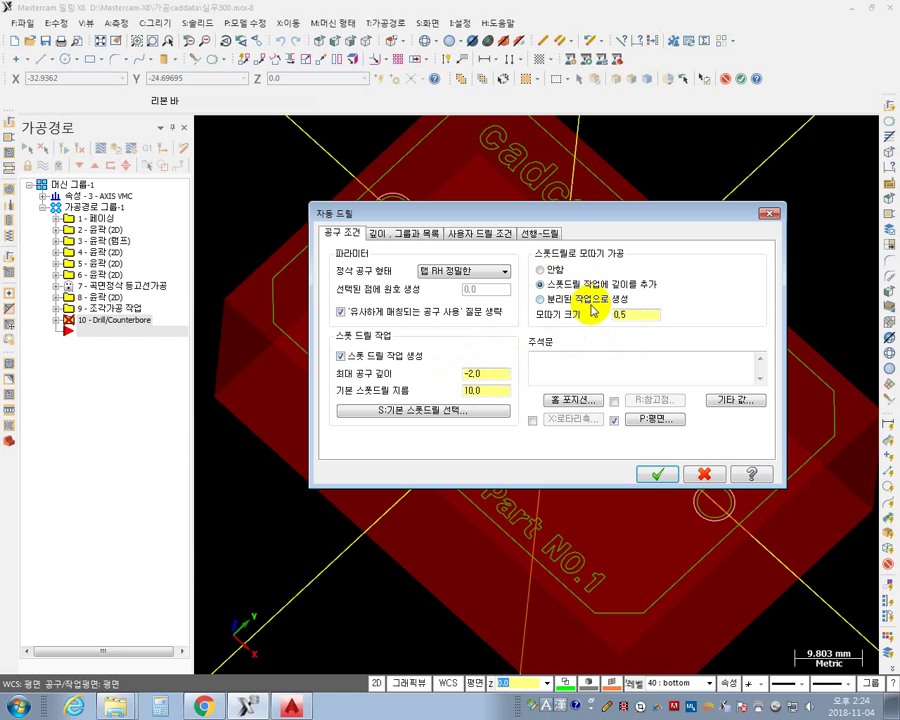
- Enable the 50.0 clearance height (안전높이), apply it at first/last operations only, and set the retract height (이송높이) to absolute 5.0
{"action": "left_click", "coordinate": [410, 238]}
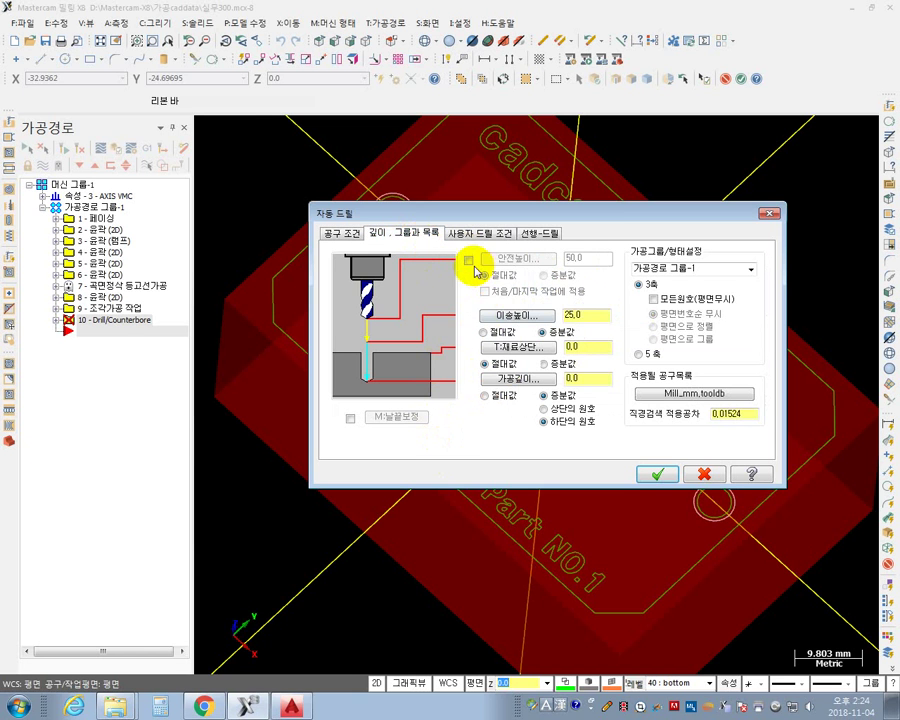
{"action": "left_click", "coordinate": [469, 262]}
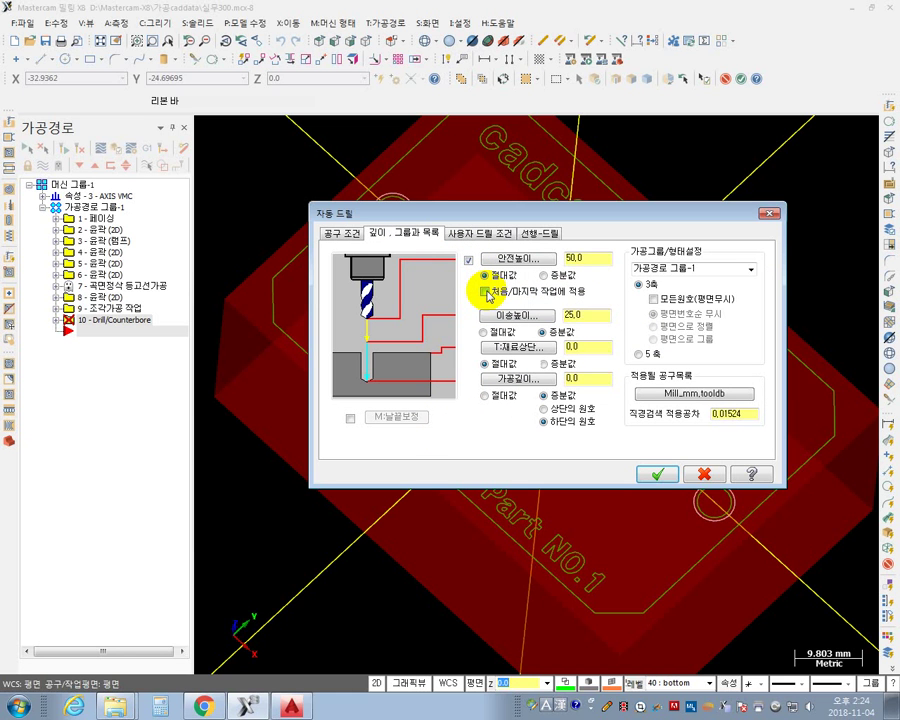
{"action": "left_click", "coordinate": [487, 292]}
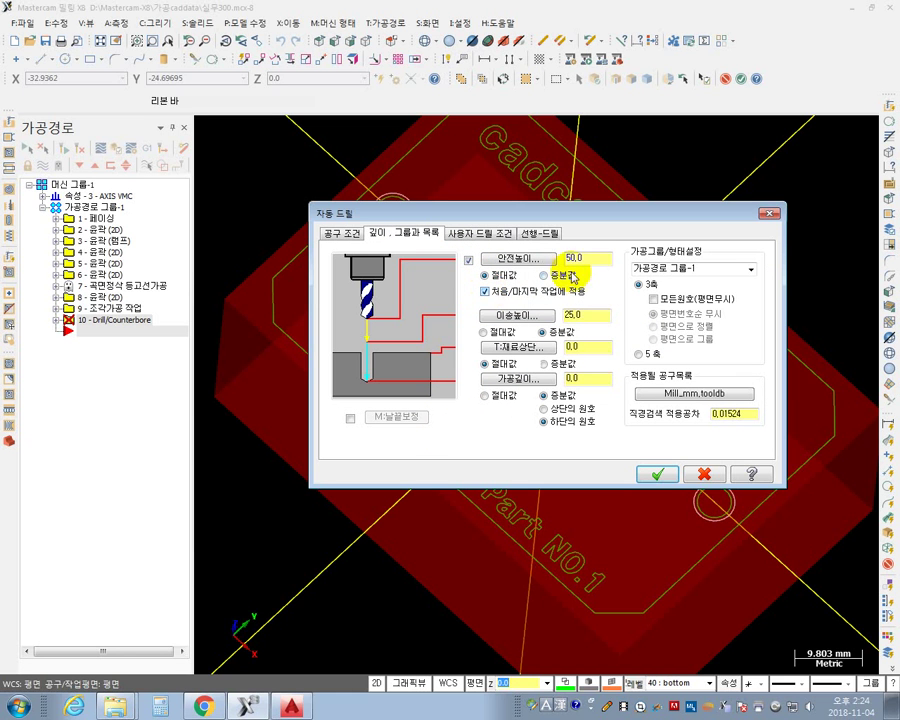
{"action": "left_click", "coordinate": [487, 332]}
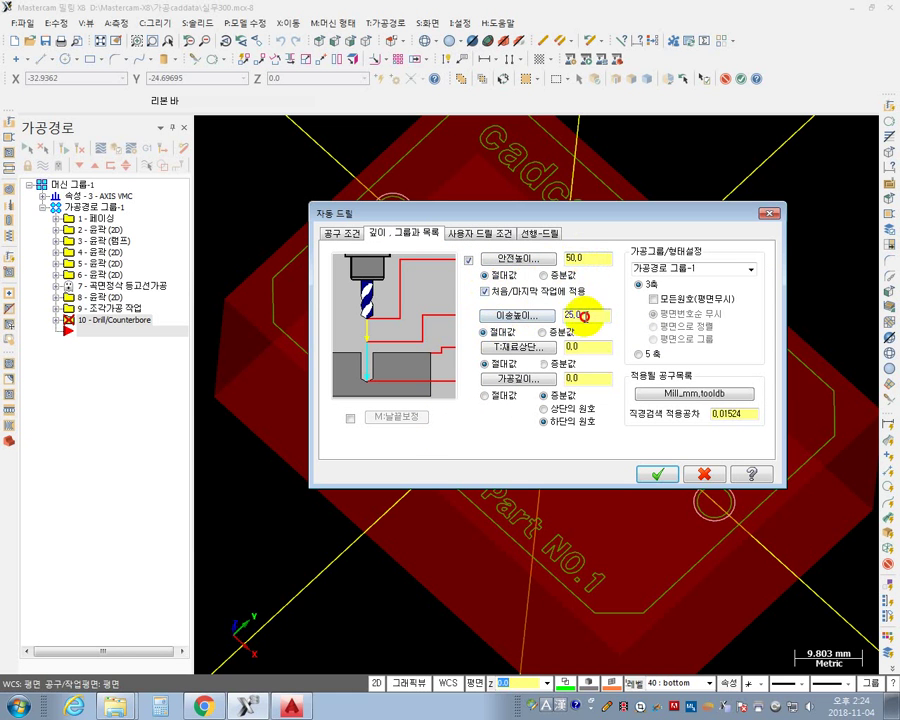
{"action": "double_click", "coordinate": [585, 316]}
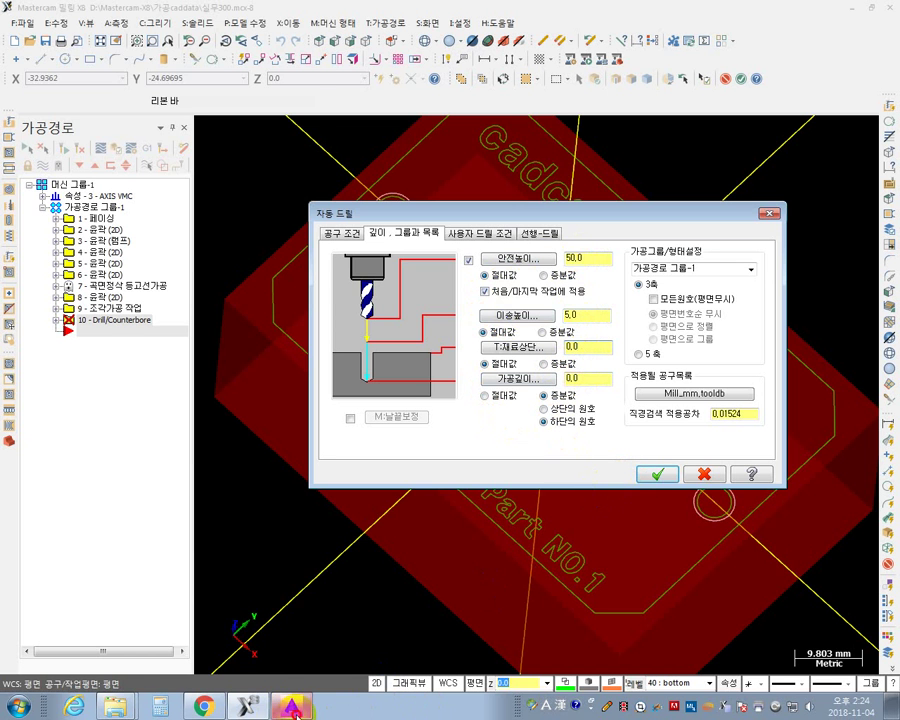
- Switch to the part drawing in AutoCAD, examine the side view for the base plate thickness at the holes, and return to Mastercam
{"action": "left_click", "coordinate": [292, 708]}
{"action": "scroll", "coordinate": [211, 486], "scroll_direction": "up", "scroll_amount": 5}
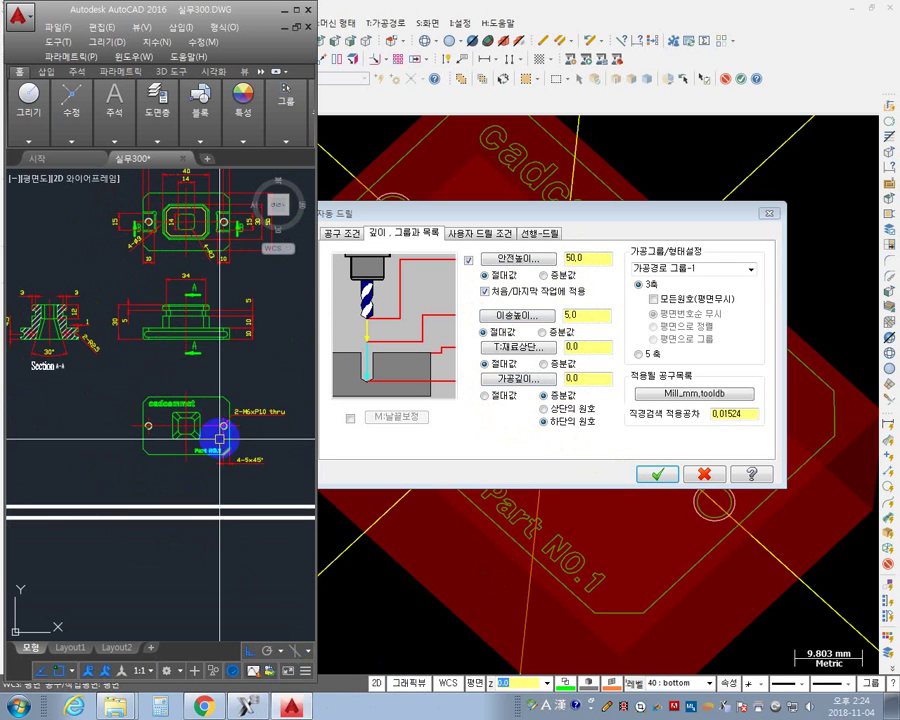
{"action": "scroll", "coordinate": [216, 378], "scroll_direction": "up", "scroll_amount": 5}
{"action": "scroll", "coordinate": [172, 476], "scroll_direction": "down", "scroll_amount": 5}
{"action": "scroll", "coordinate": [220, 598], "scroll_direction": "up", "scroll_amount": 3}
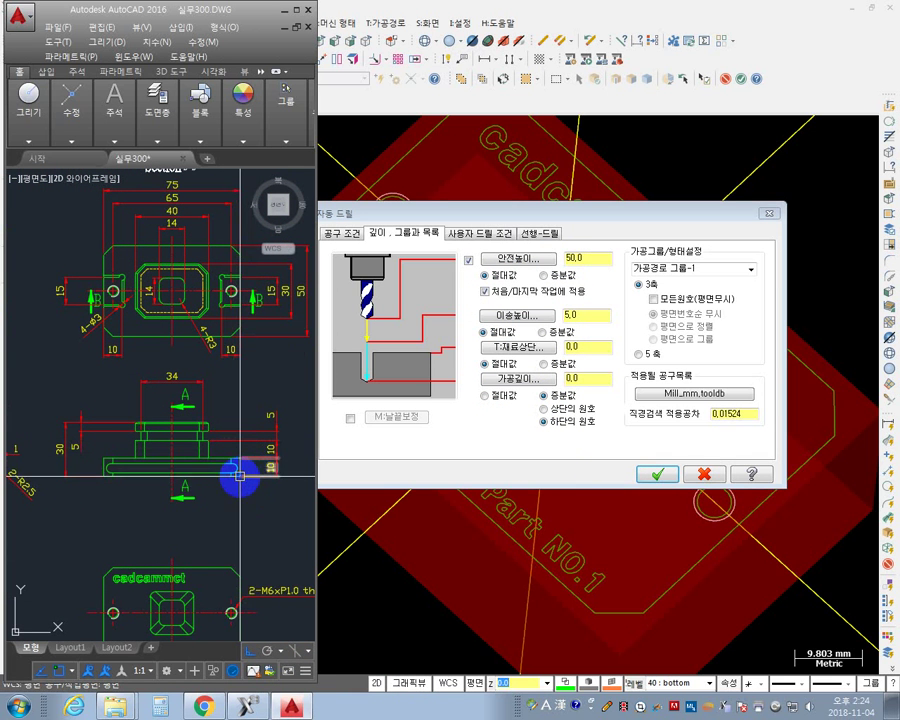
{"action": "left_click", "coordinate": [490, 450]}
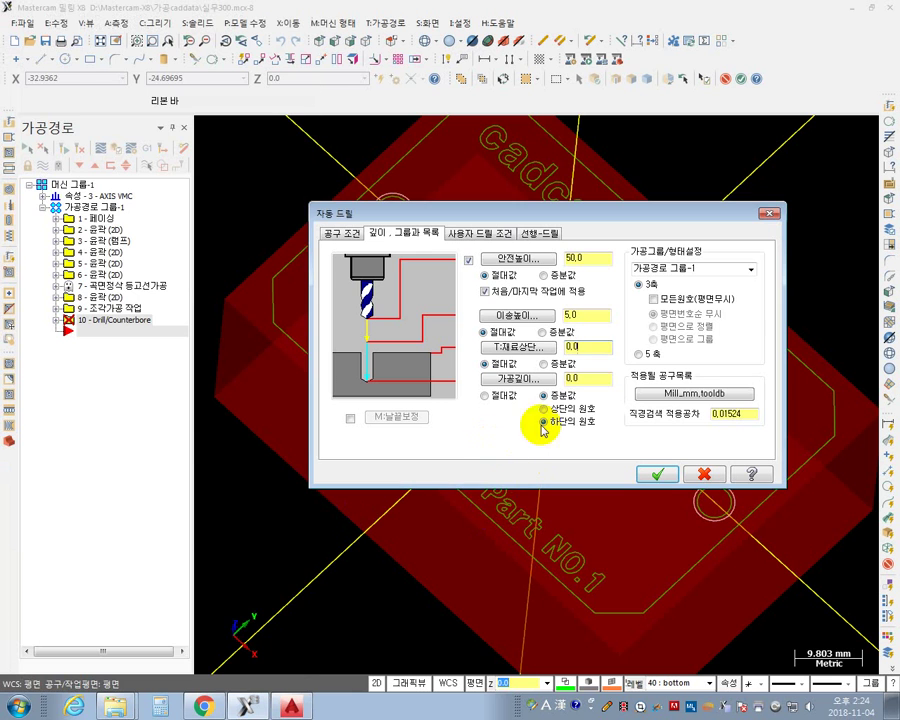
- Set the drilling depth (가공깊이) to absolute -10 and enable drill tip compensation (날끝보정) with a breakthrough length of 1
{"action": "left_click", "coordinate": [496, 395]}
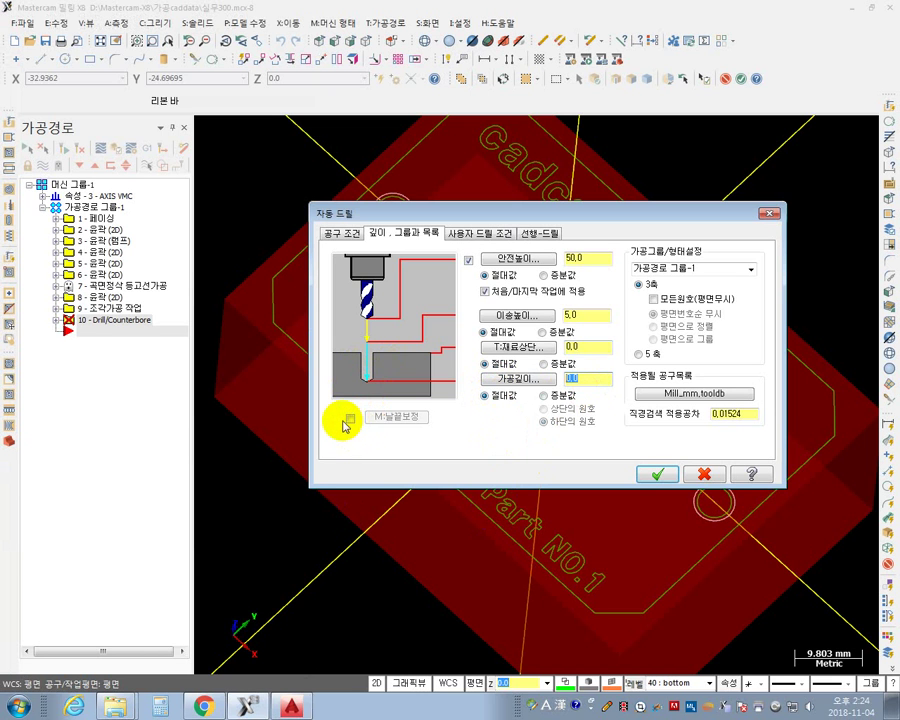
{"action": "left_click", "coordinate": [349, 419]}
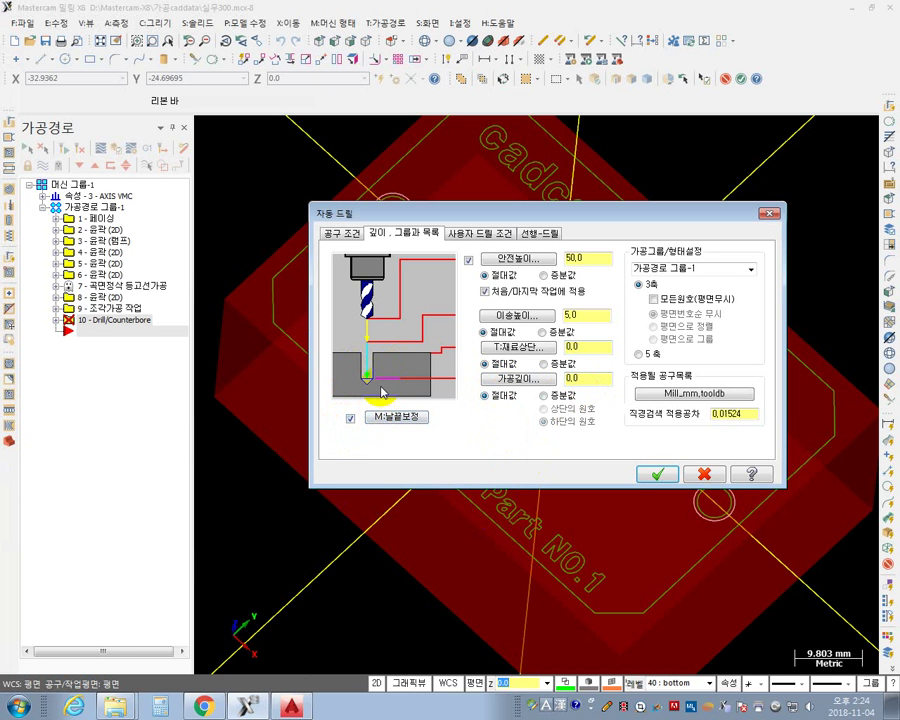
{"action": "left_click", "coordinate": [390, 416]}
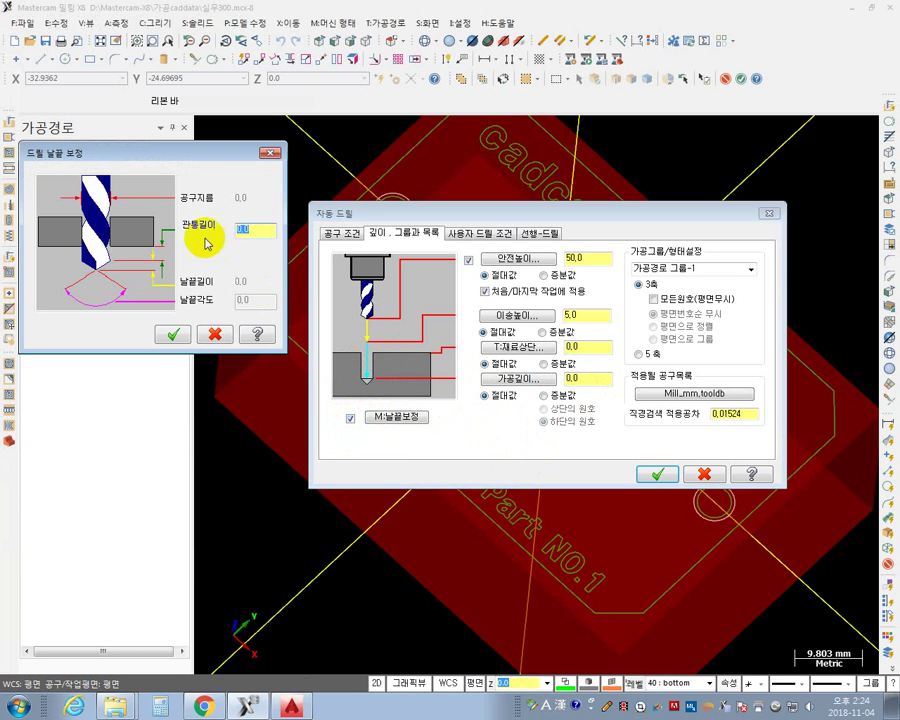
{"action": "left_click", "coordinate": [270, 236]}
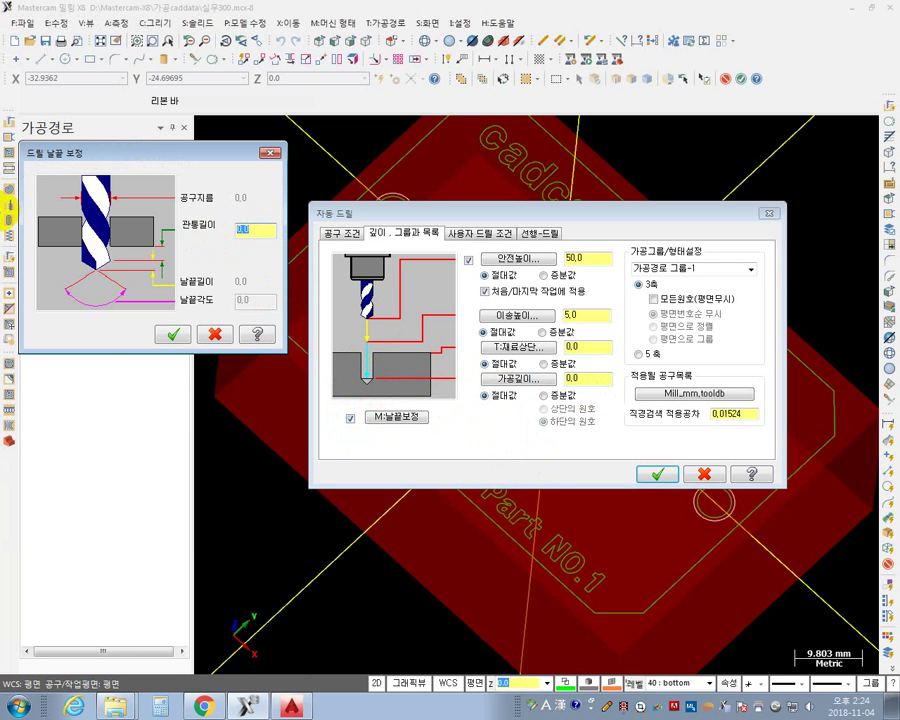
{"action": "type", "text": "1"}
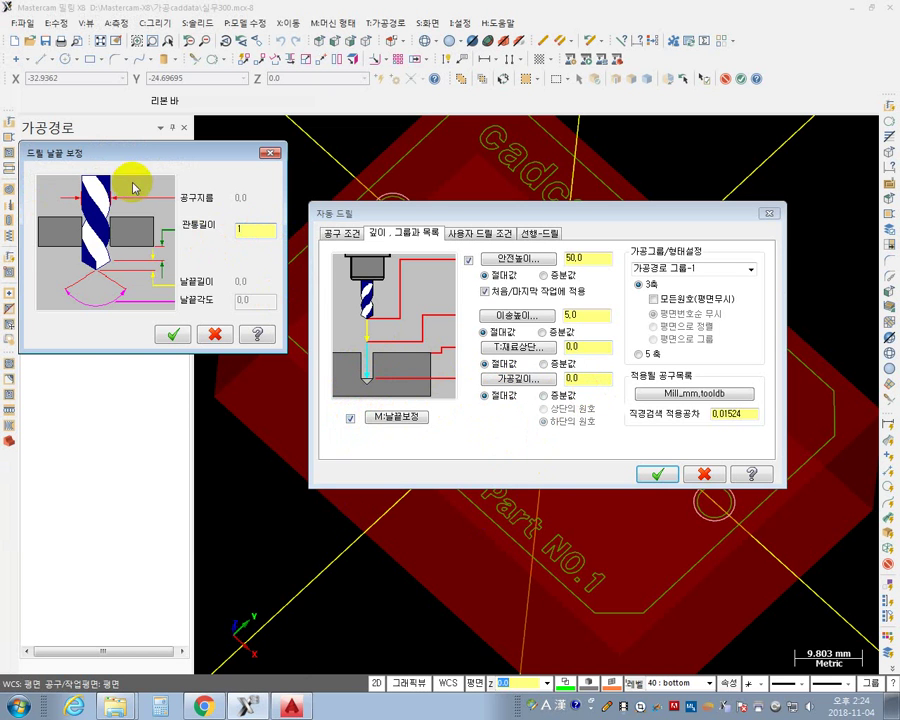
{"action": "left_click", "coordinate": [172, 334]}
{"action": "double_click", "coordinate": [587, 378]}
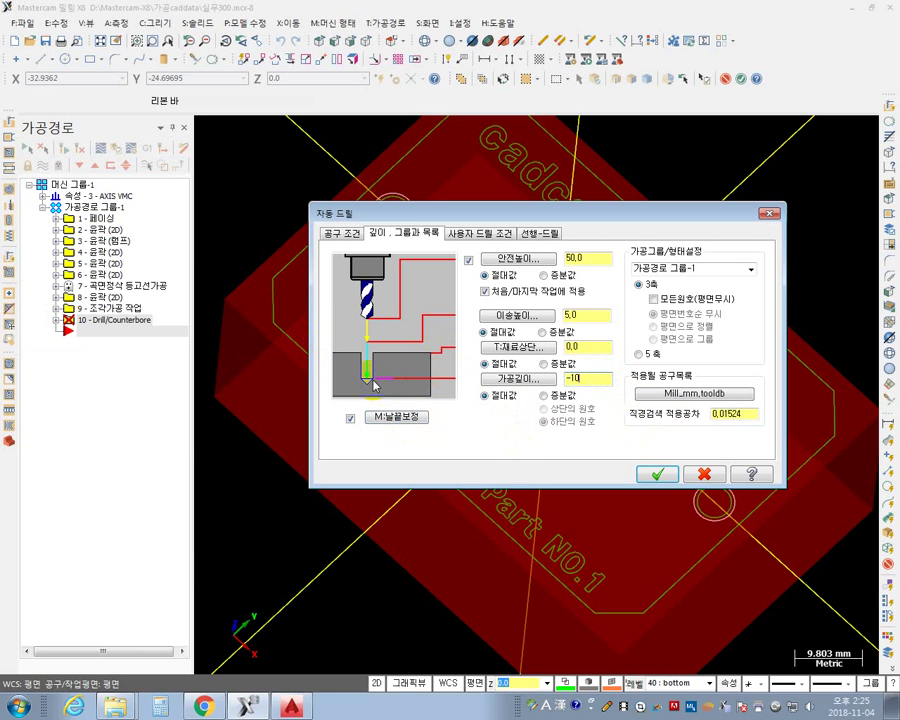
{"action": "left_click", "coordinate": [349, 420]}
{"action": "left_click", "coordinate": [369, 388]}
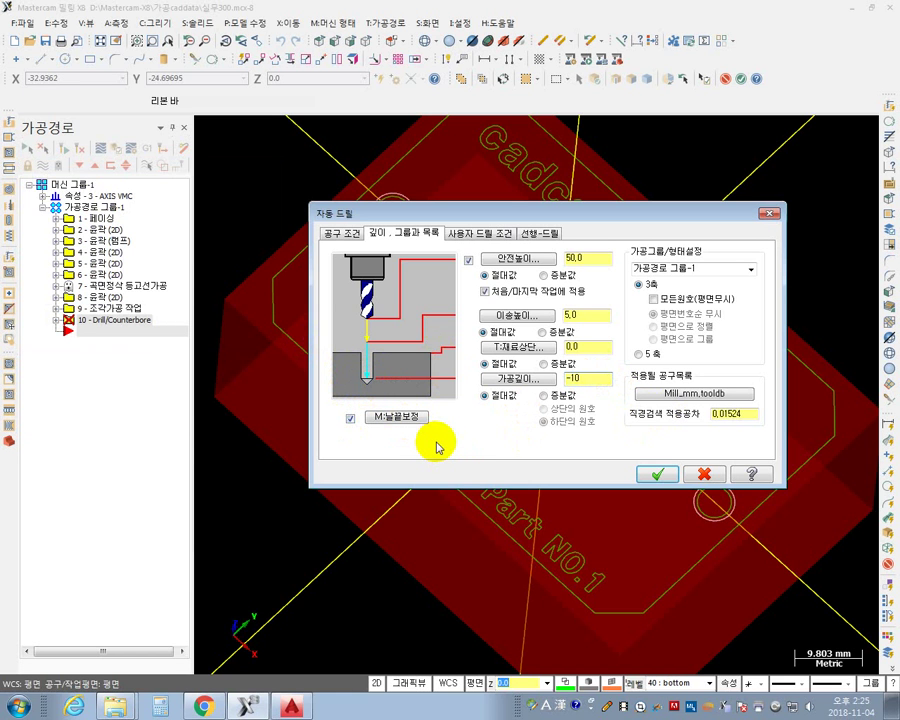
- Enable creation of pre-drill operations (이전드릴 가공정의 생성) with a minimum tool diameter of 5.0 and a diameter increment of 10
{"action": "left_click", "coordinate": [553, 236]}
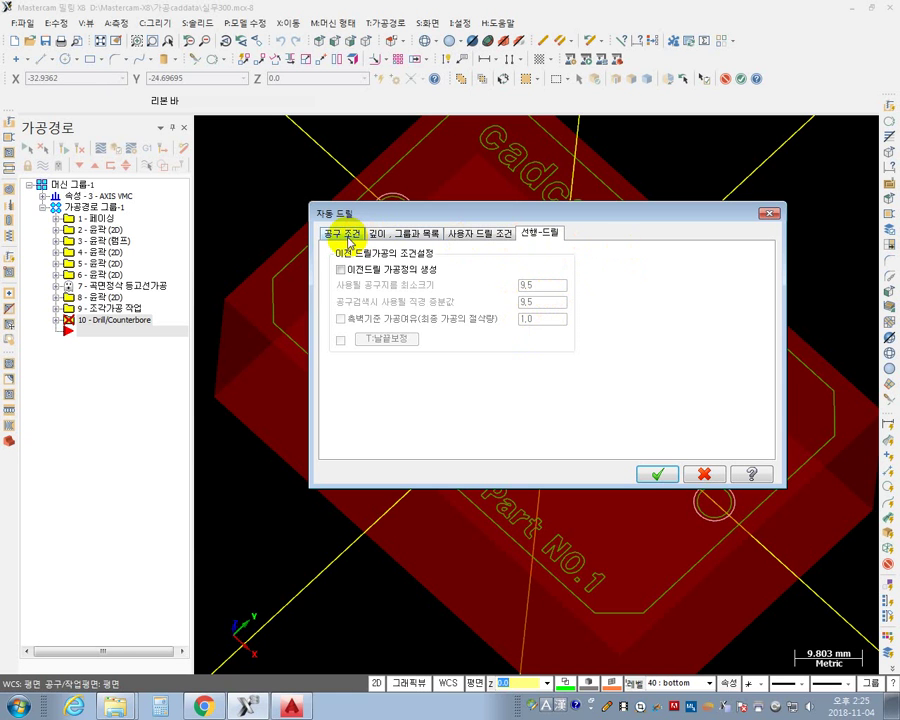
{"action": "left_click", "coordinate": [367, 278]}
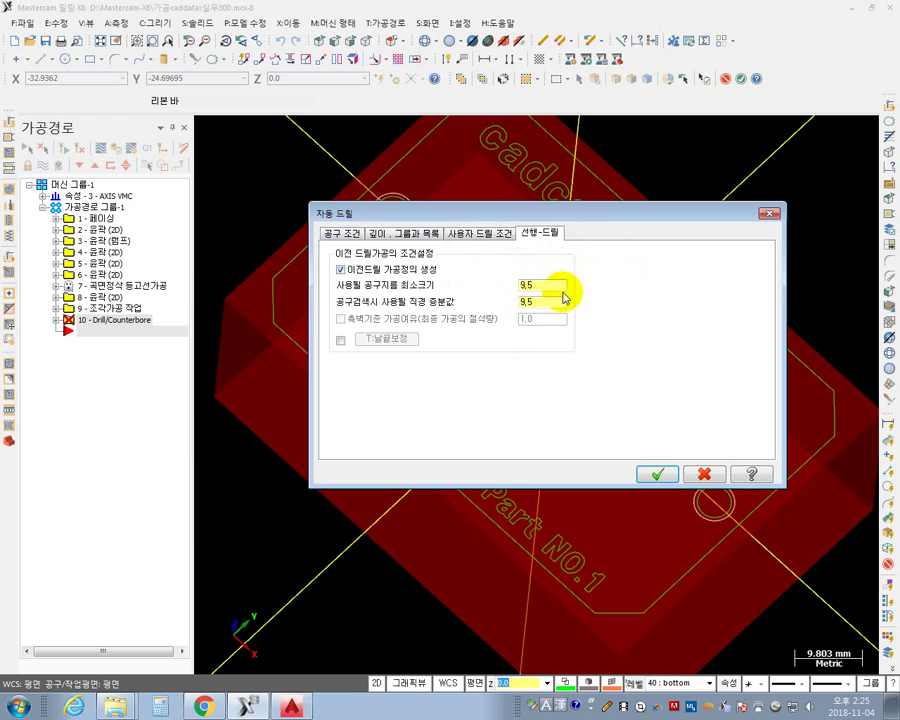
{"action": "left_click", "coordinate": [453, 271]}
{"action": "key", "text": "Tab"}
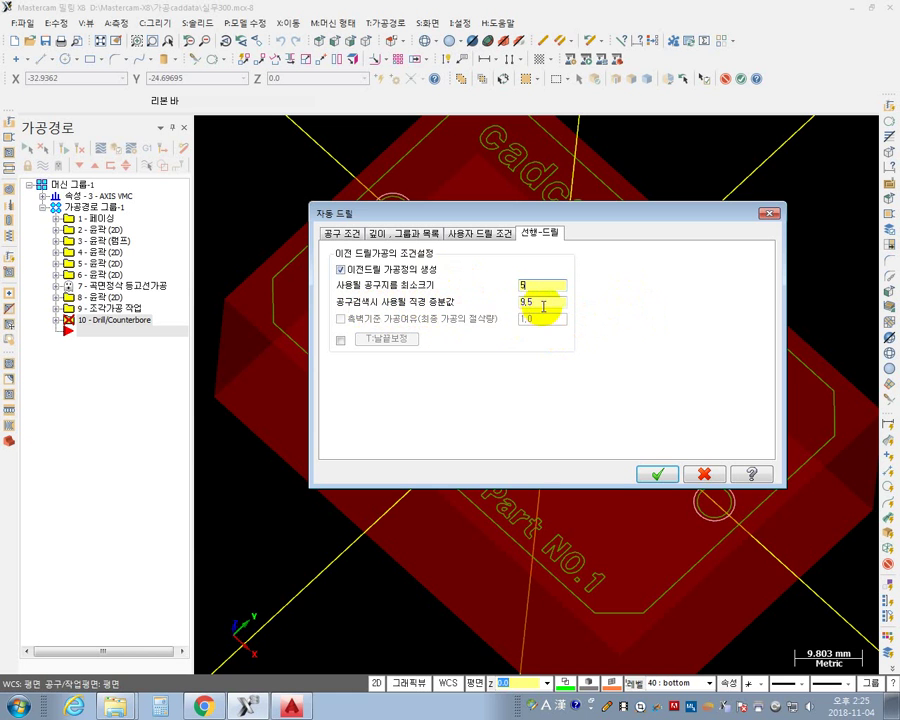
{"action": "type", "text": ".0"}
{"action": "key", "text": "Tab"}
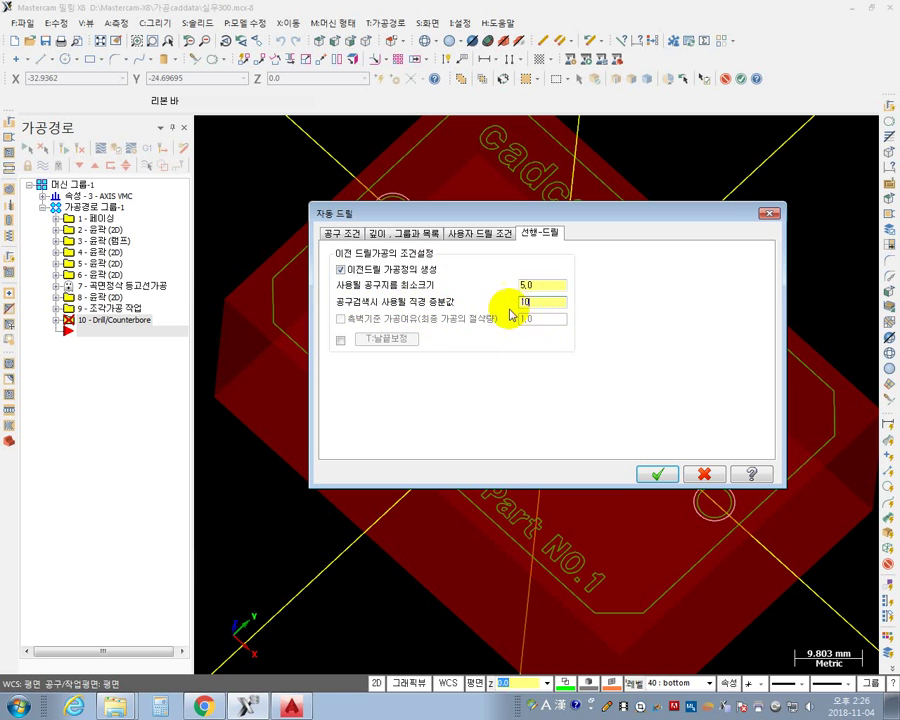
- Start the K-Screen Pen overlay, draw a red ellipse representing a hole over the pre-drill settings, and change the pen colour to magenta
{"action": "left_click", "coordinate": [267, 487]}
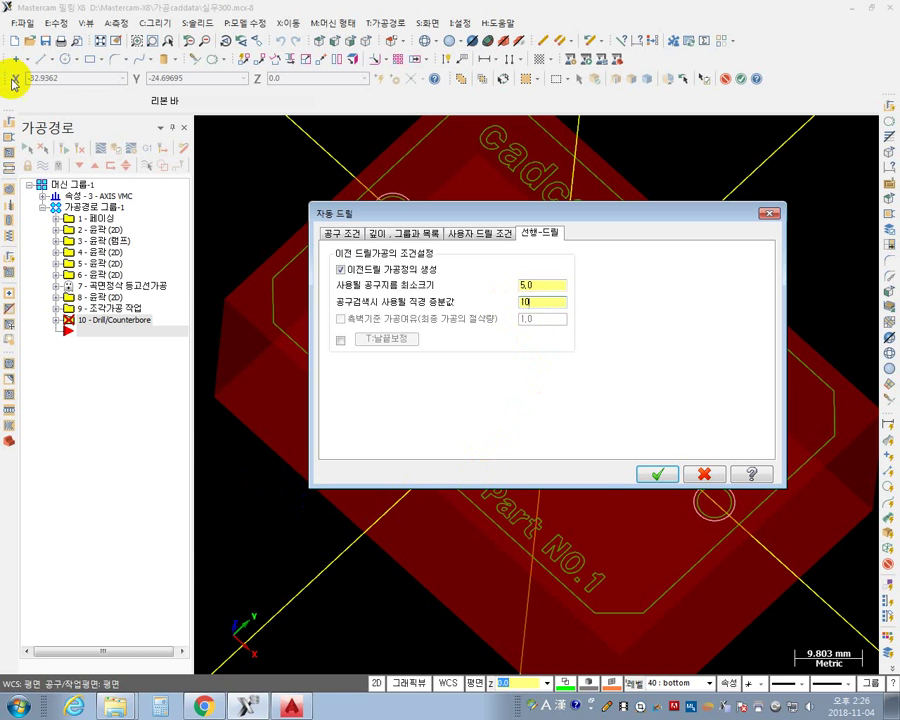
{"action": "key", "text": "F9"}
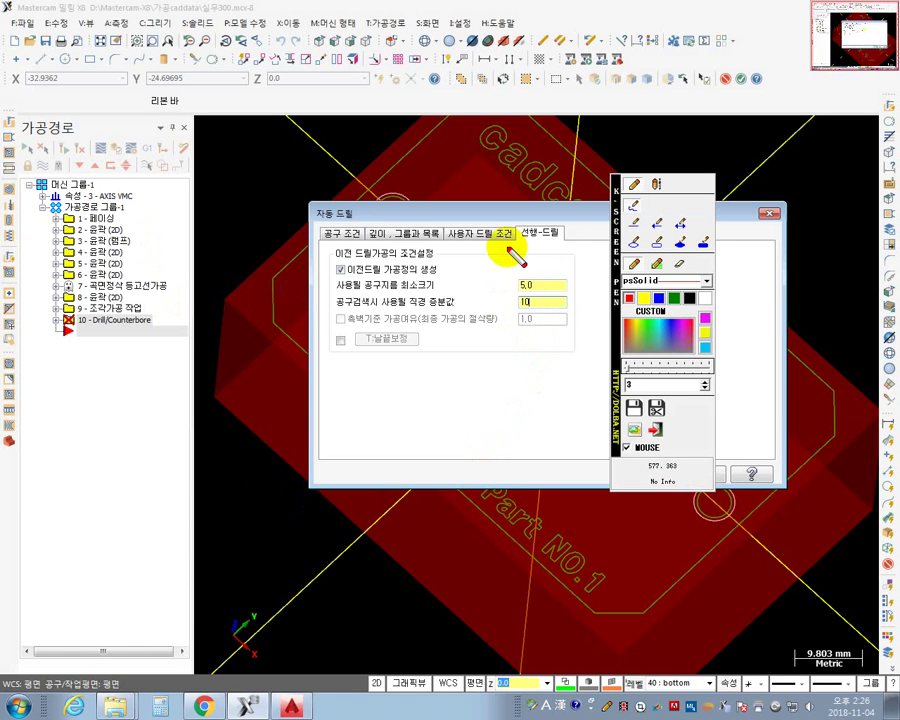
{"action": "left_click_drag", "start_coordinate": [617, 355], "coordinate": [282, 436]}
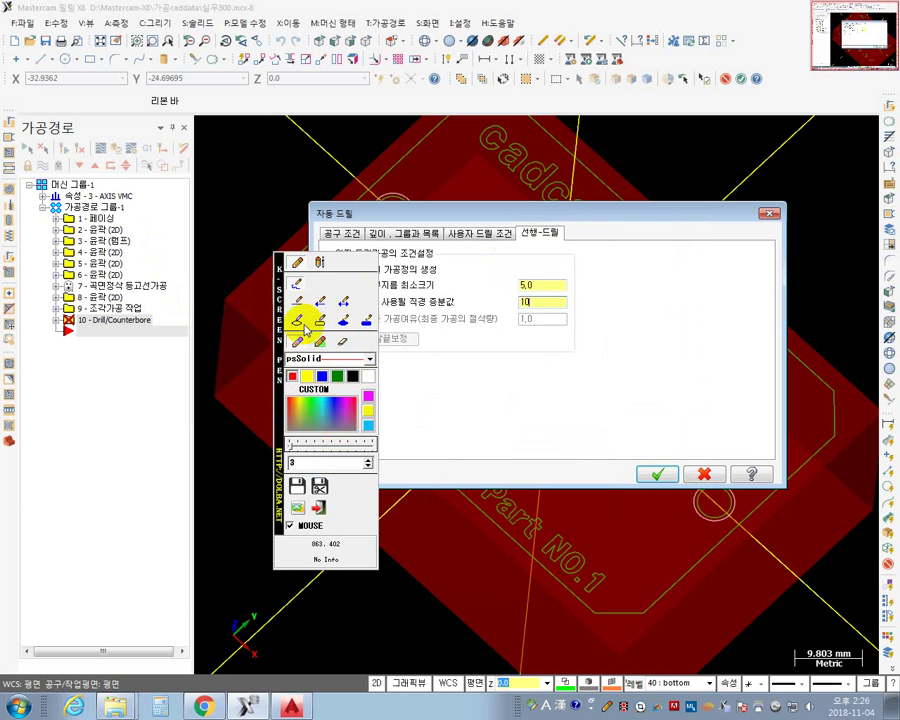
{"action": "mouse_move", "coordinate": [620, 308]}
{"action": "left_mouse_down"}
{"action": "mouse_move", "coordinate": [671, 360]}
{"action": "mouse_move", "coordinate": [729, 355]}
{"action": "left_mouse_up"}
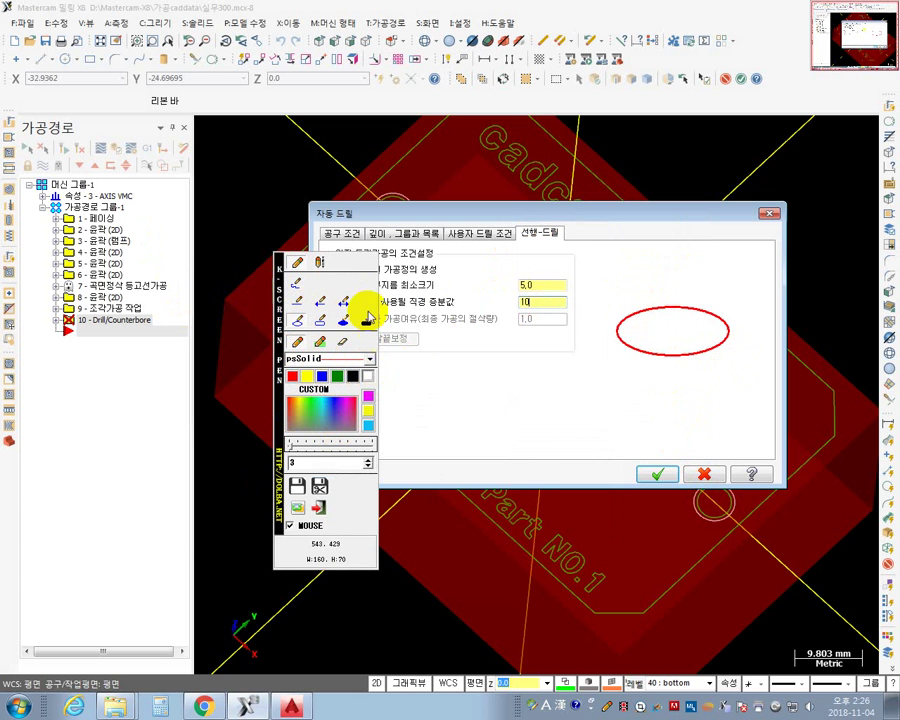
{"action": "left_click", "coordinate": [368, 395]}
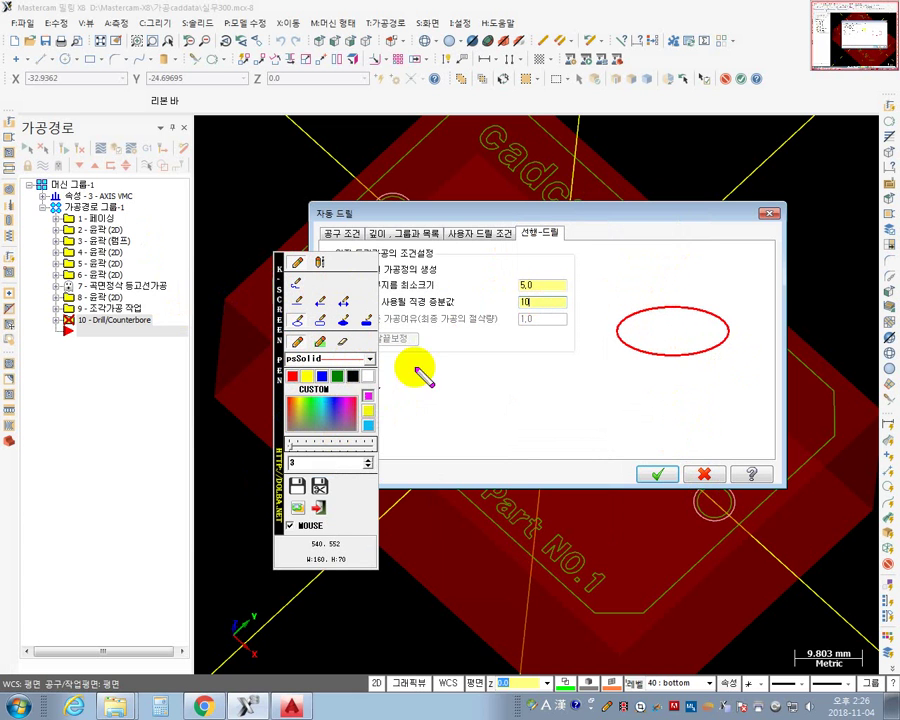
{"action": "left_click", "coordinate": [701, 271]}
{"action": "right_click", "coordinate": [663, 191]}
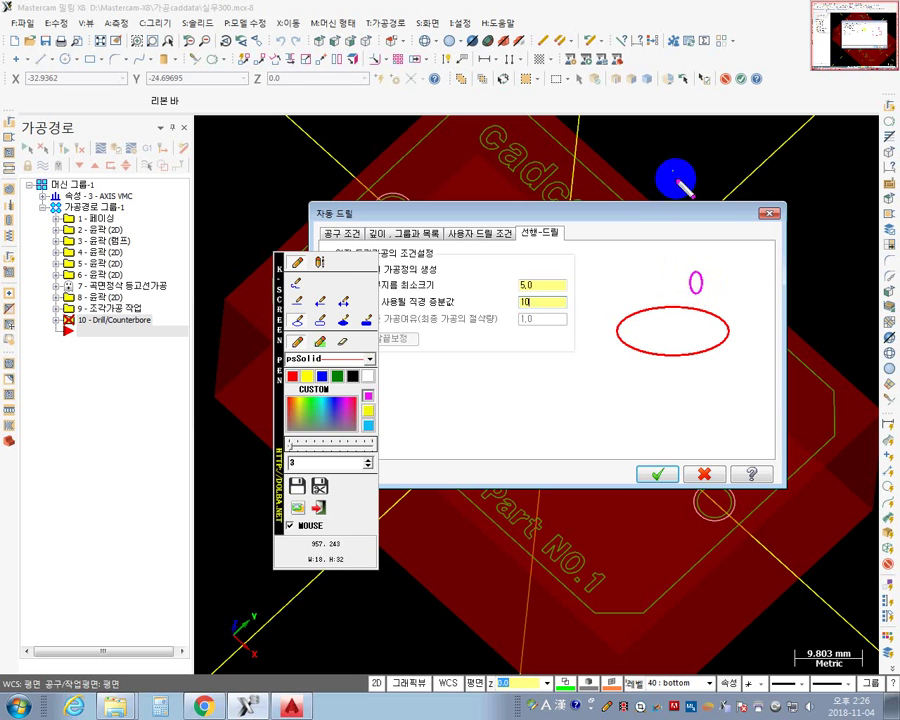
- Draw a freehand arrow pointing at the red ellipse and write the diameter label ø33 beside it
{"action": "left_click", "coordinate": [297, 284]}
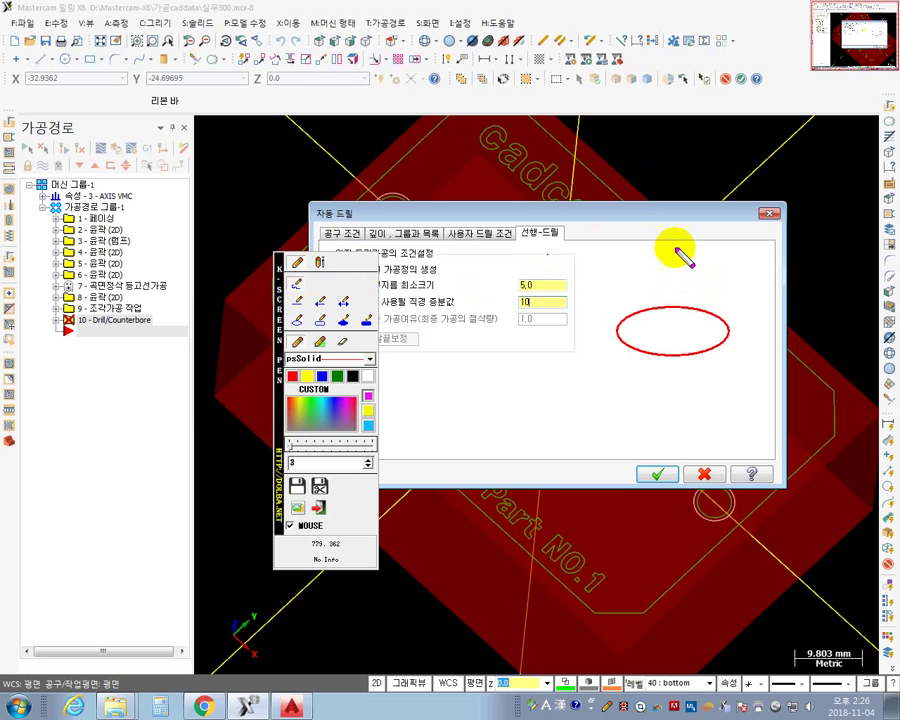
{"action": "mouse_move", "coordinate": [725, 289]}
{"action": "left_mouse_down"}
{"action": "mouse_move", "coordinate": [717, 311]}
{"action": "mouse_move", "coordinate": [710, 303]}
{"action": "left_mouse_up"}
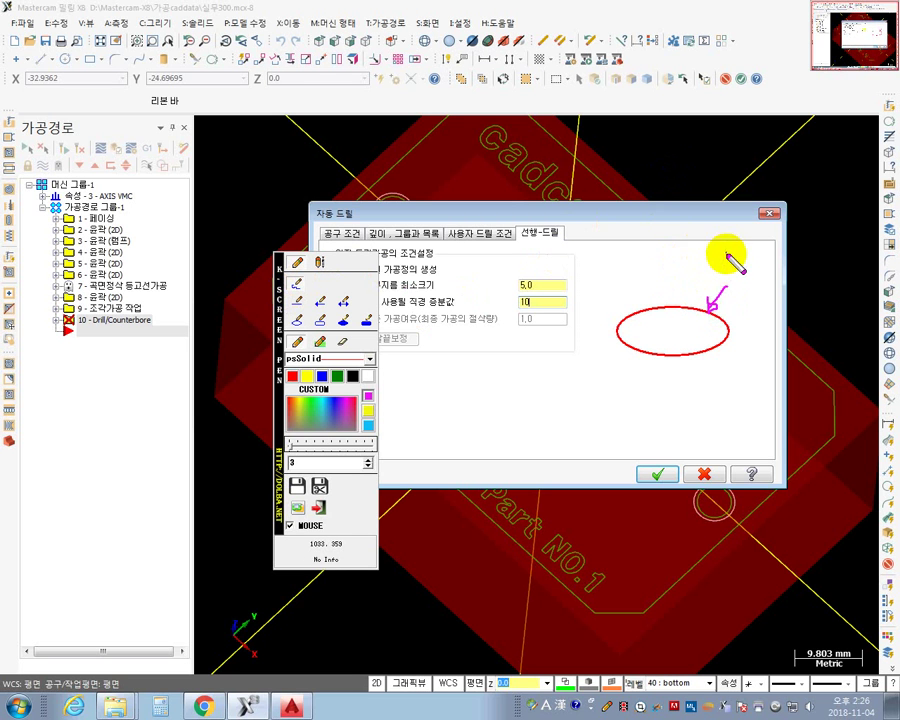
{"action": "mouse_move", "coordinate": [731, 254]}
{"action": "left_mouse_down"}
{"action": "mouse_move", "coordinate": [741, 280]}
{"action": "mouse_move", "coordinate": [727, 245]}
{"action": "mouse_move", "coordinate": [733, 268]}
{"action": "mouse_move", "coordinate": [727, 262]}
{"action": "mouse_move", "coordinate": [752, 262]}
{"action": "mouse_move", "coordinate": [762, 250]}
{"action": "mouse_move", "coordinate": [752, 281]}
{"action": "left_mouse_up"}
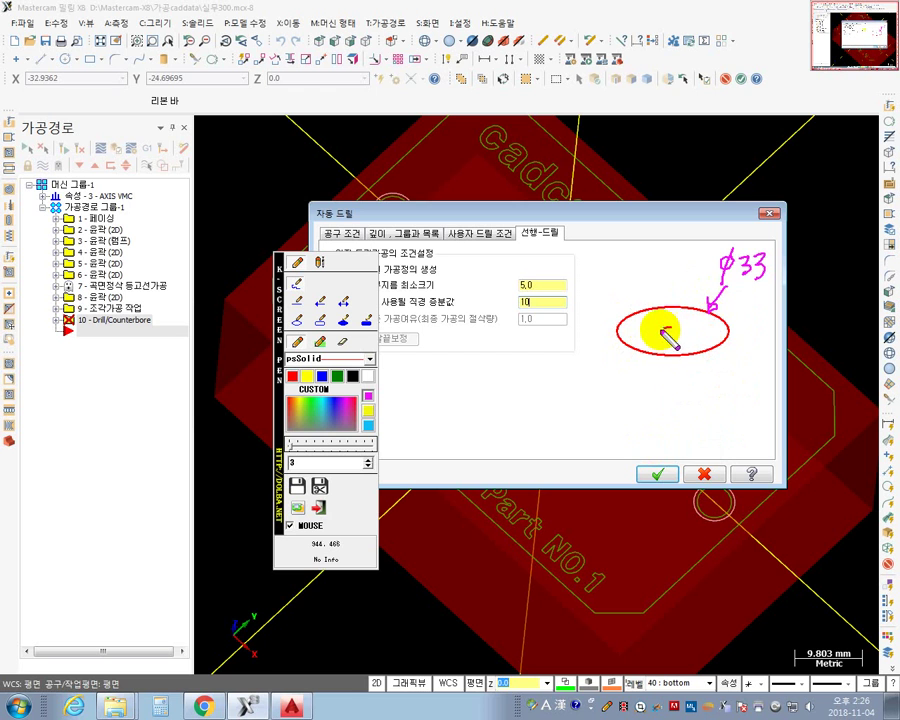
- Sketch growing concentric rings inside the red ellipse and write the drill diameters ø10, ø20, ø30 and ø33 below it
{"action": "mouse_move", "coordinate": [676, 327]}
{"action": "left_mouse_down"}
{"action": "mouse_move", "coordinate": [682, 334]}
{"action": "mouse_move", "coordinate": [676, 328]}
{"action": "left_mouse_up"}
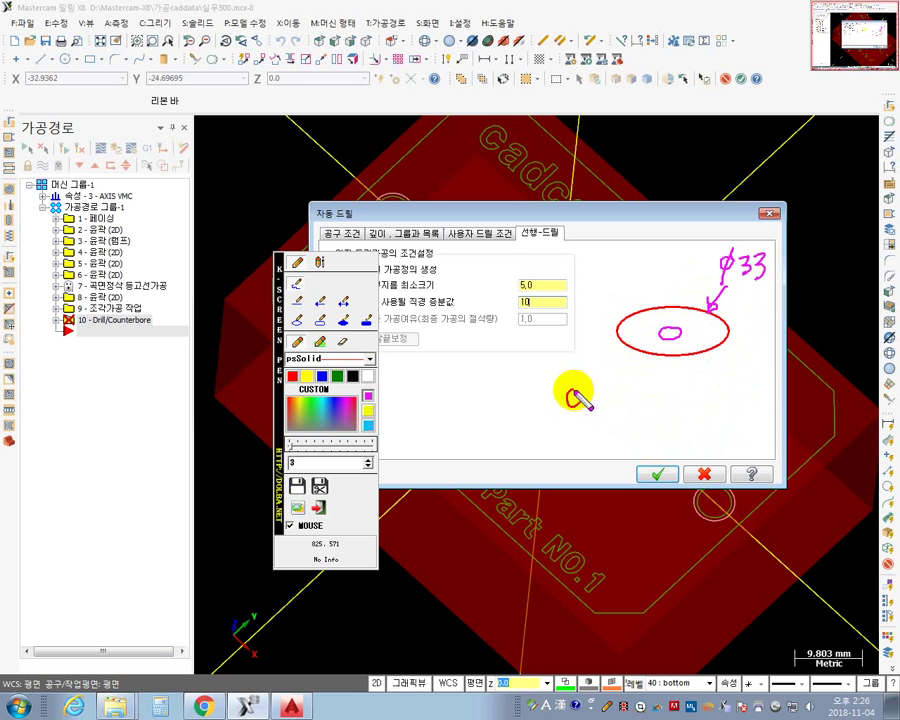
{"action": "mouse_move", "coordinate": [573, 396]}
{"action": "left_mouse_down"}
{"action": "mouse_move", "coordinate": [572, 420]}
{"action": "mouse_move", "coordinate": [590, 394]}
{"action": "left_mouse_up"}
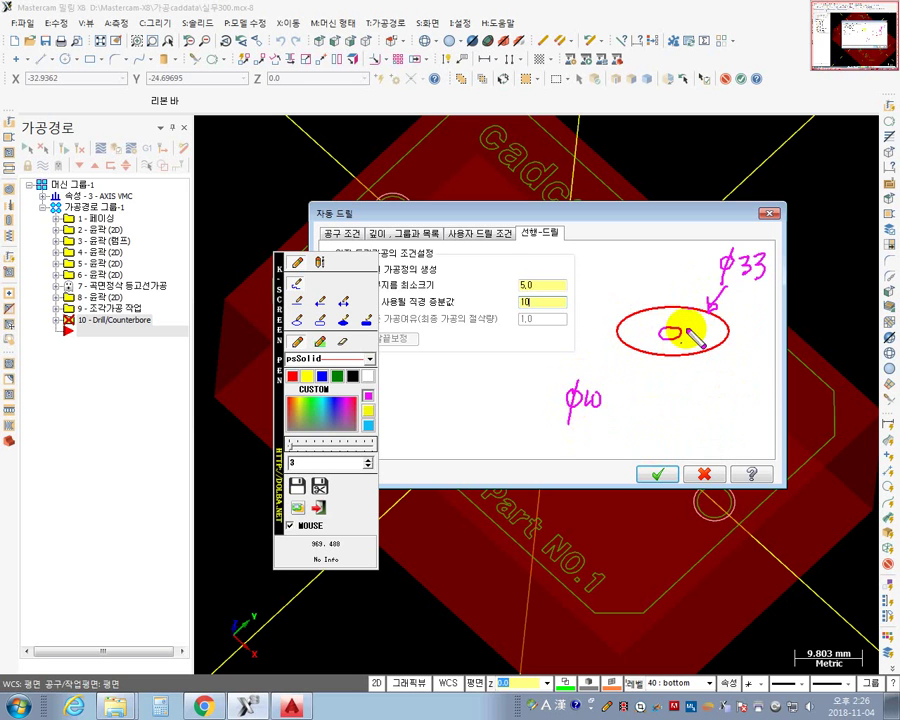
{"action": "mouse_move", "coordinate": [684, 320]}
{"action": "left_mouse_down"}
{"action": "mouse_move", "coordinate": [640, 324]}
{"action": "mouse_move", "coordinate": [678, 330]}
{"action": "mouse_move", "coordinate": [675, 318]}
{"action": "left_mouse_up"}
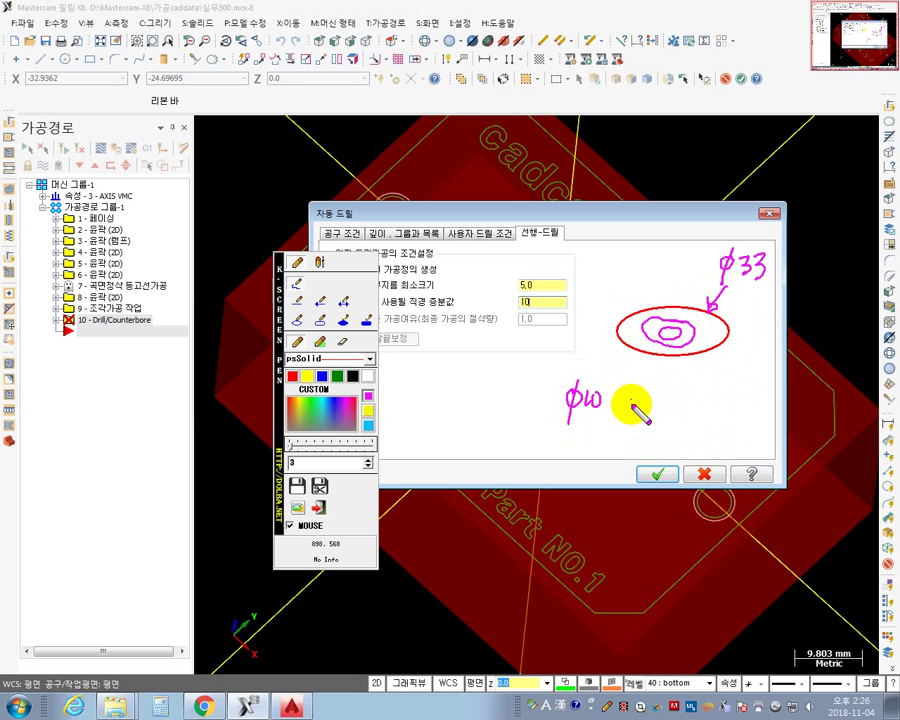
{"action": "left_click_drag", "start_coordinate": [624, 396], "coordinate": [662, 400]}
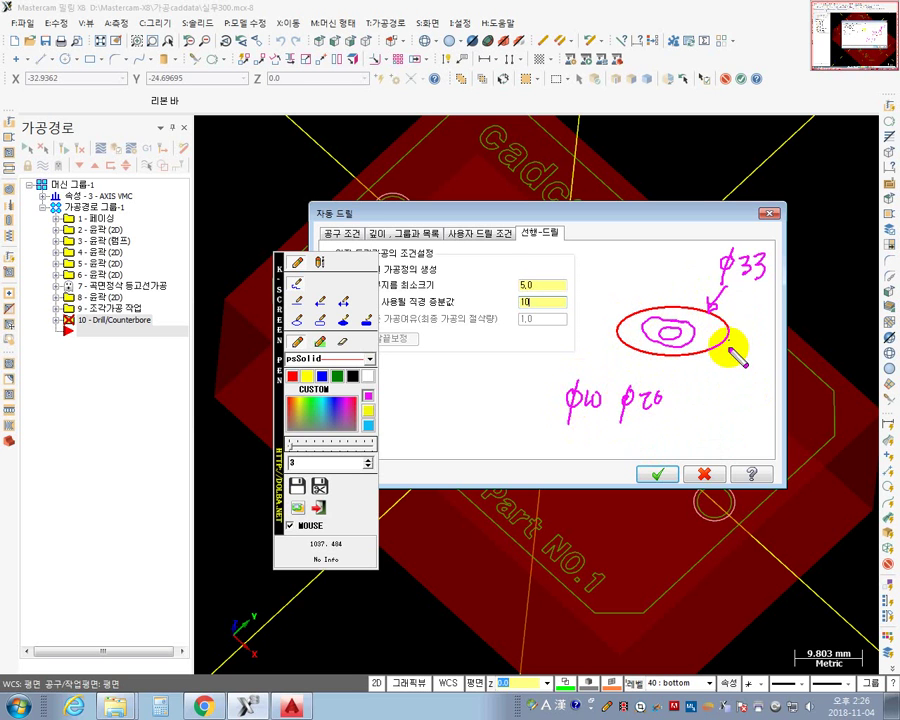
{"action": "mouse_move", "coordinate": [688, 402]}
{"action": "left_mouse_down"}
{"action": "mouse_move", "coordinate": [690, 395]}
{"action": "mouse_move", "coordinate": [734, 404]}
{"action": "mouse_move", "coordinate": [730, 410]}
{"action": "mouse_move", "coordinate": [755, 393]}
{"action": "mouse_move", "coordinate": [745, 426]}
{"action": "mouse_move", "coordinate": [770, 395]}
{"action": "mouse_move", "coordinate": [778, 415]}
{"action": "left_mouse_up"}
{"action": "mouse_move", "coordinate": [671, 323]}
{"action": "left_mouse_down"}
{"action": "mouse_move", "coordinate": [634, 332]}
{"action": "mouse_move", "coordinate": [682, 340]}
{"action": "mouse_move", "coordinate": [642, 352]}
{"action": "mouse_move", "coordinate": [662, 348]}
{"action": "left_mouse_up"}
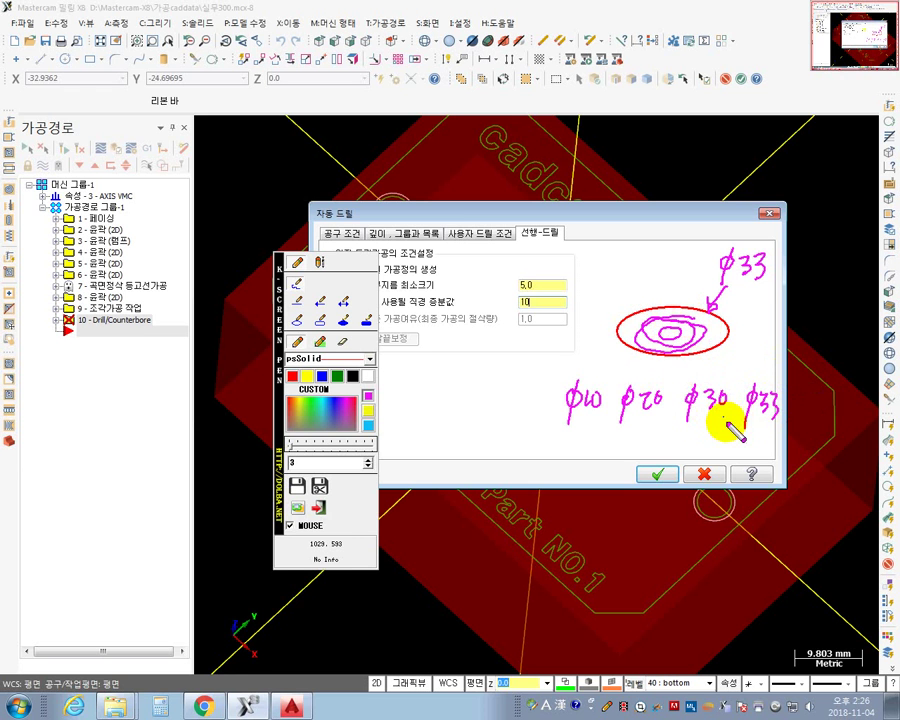
{"action": "right_click", "coordinate": [733, 388]}
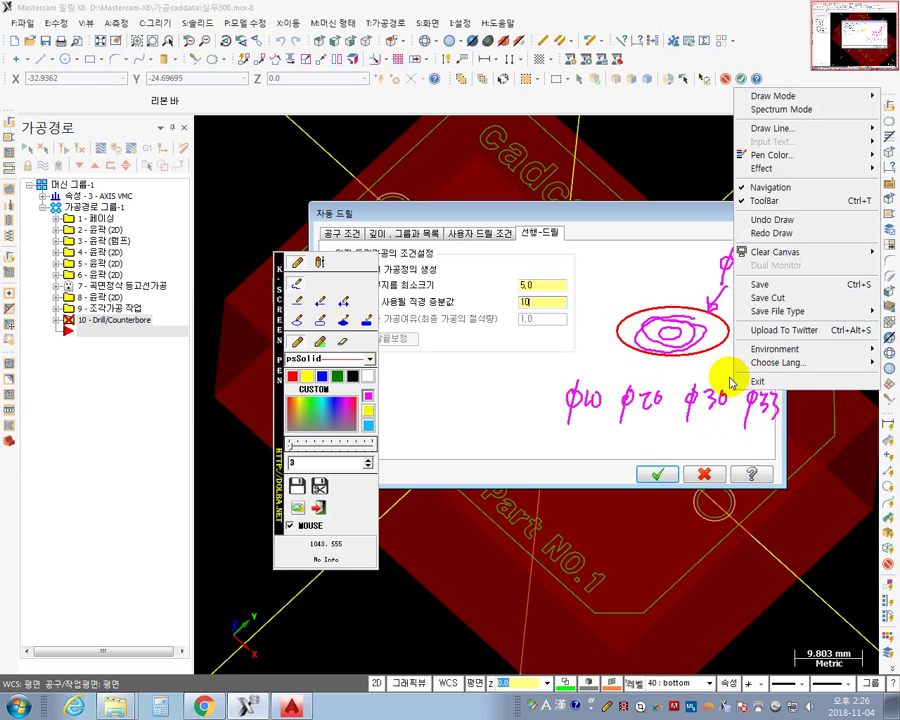
{"action": "left_click", "coordinate": [681, 245]}
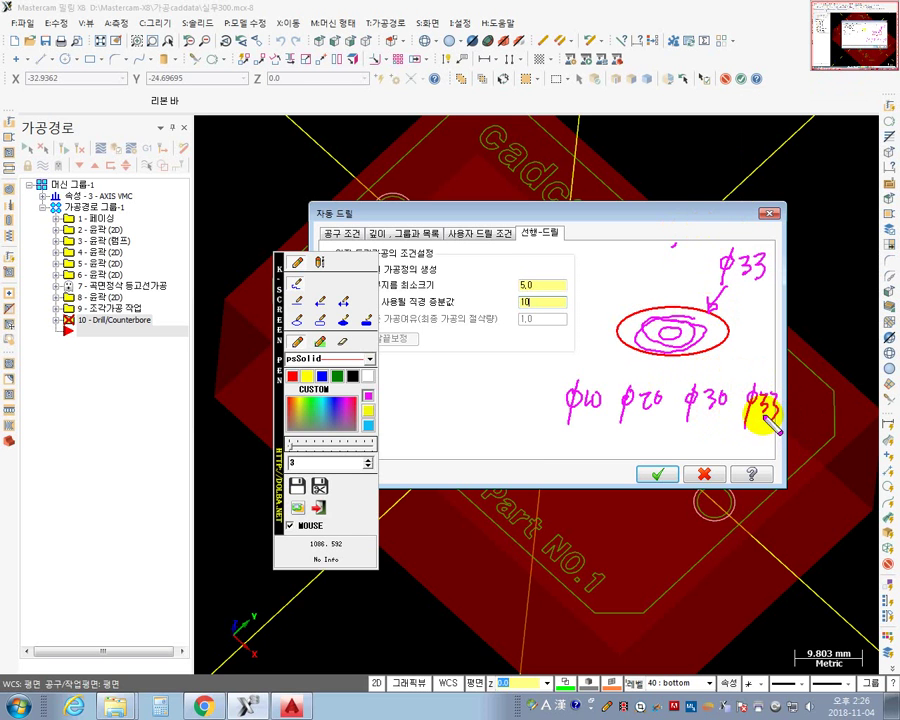
- Mark ø33 with a check, put dots below ø10, ø20 and ø30, and move the pen palette off the pre-drill settings
{"action": "left_click_drag", "start_coordinate": [767, 372], "coordinate": [771, 350]}
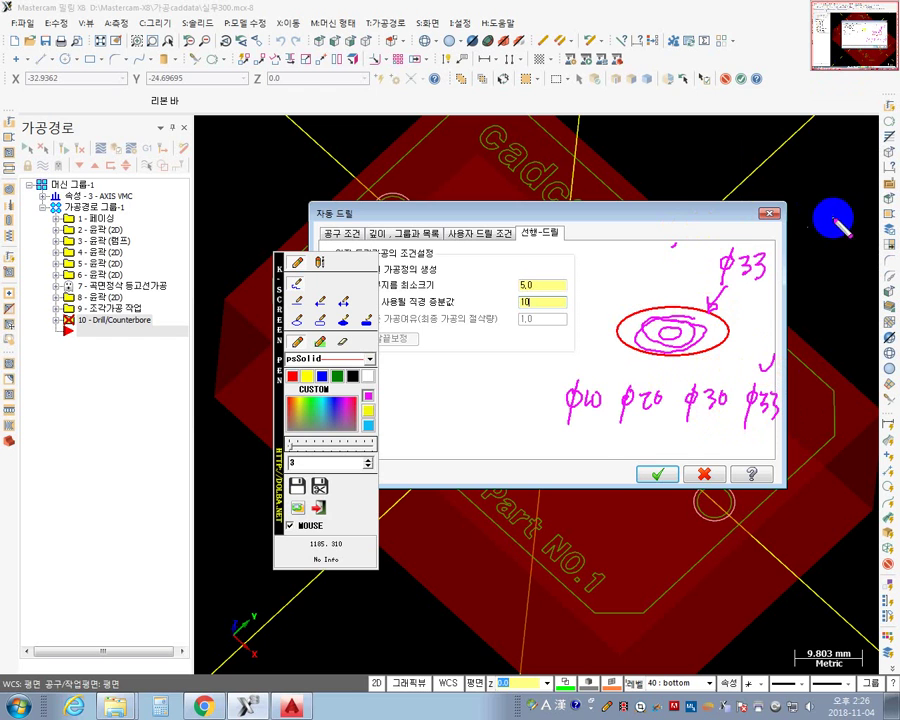
{"action": "left_click", "coordinate": [591, 428]}
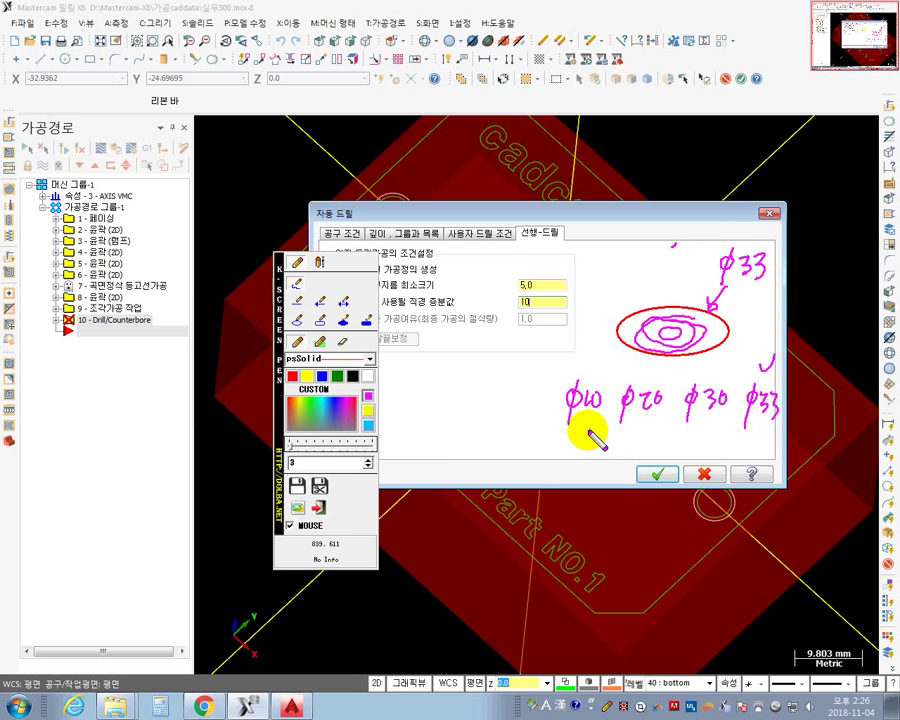
{"action": "left_click", "coordinate": [654, 430]}
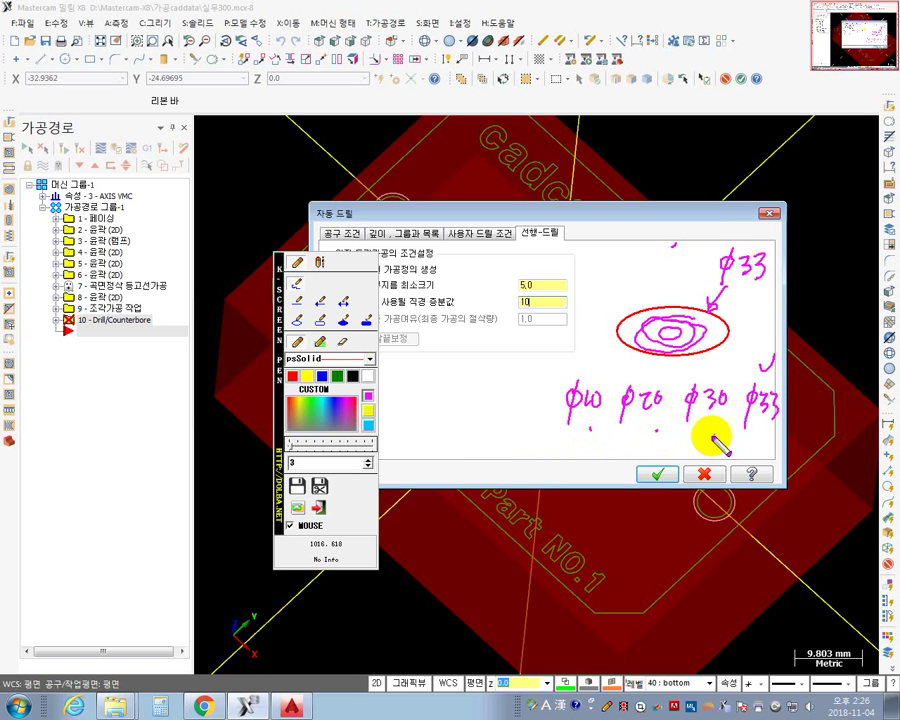
{"action": "left_click", "coordinate": [714, 431]}
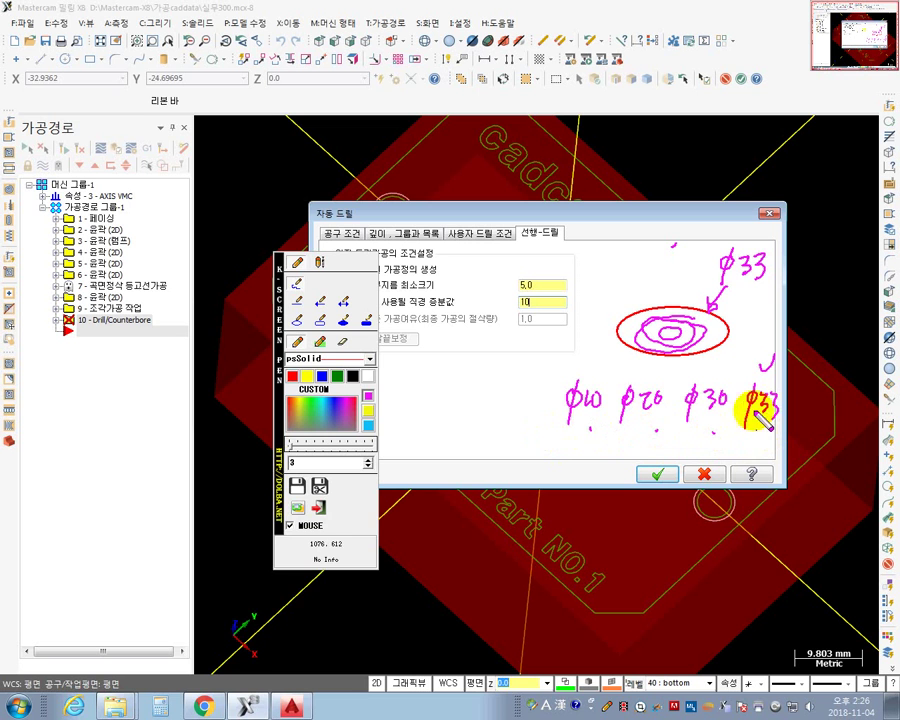
{"action": "left_click_drag", "start_coordinate": [277, 395], "coordinate": [222, 457]}
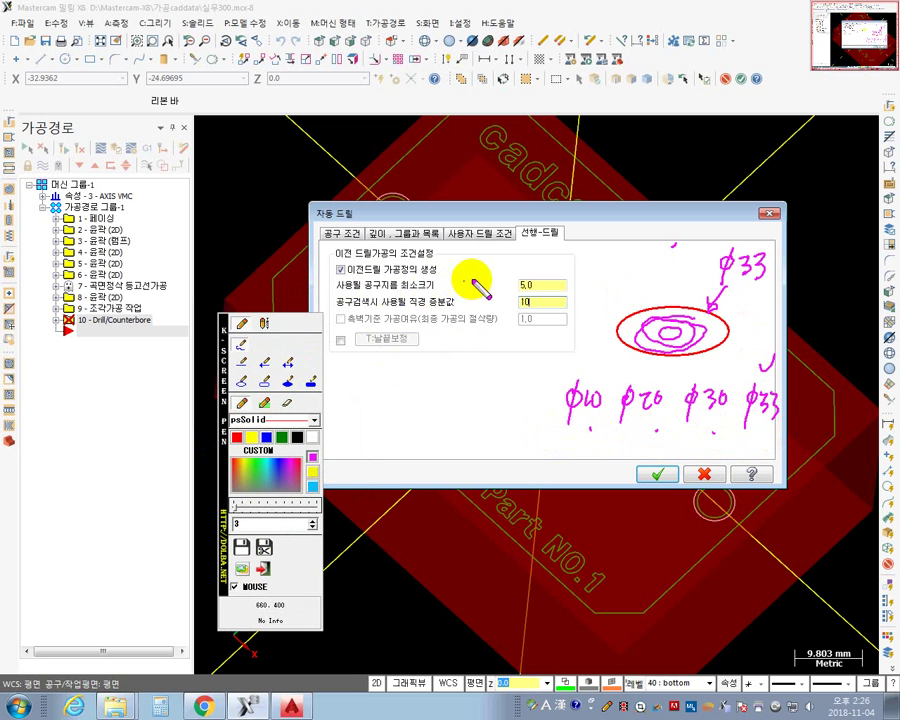
- Draw a line linking ø10 to the pre-drill size fields, write 10 and 5 beside them, and add 15 and 25 between the drill diameters
{"action": "left_click", "coordinate": [553, 302]}
{"action": "left_click", "coordinate": [554, 330]}
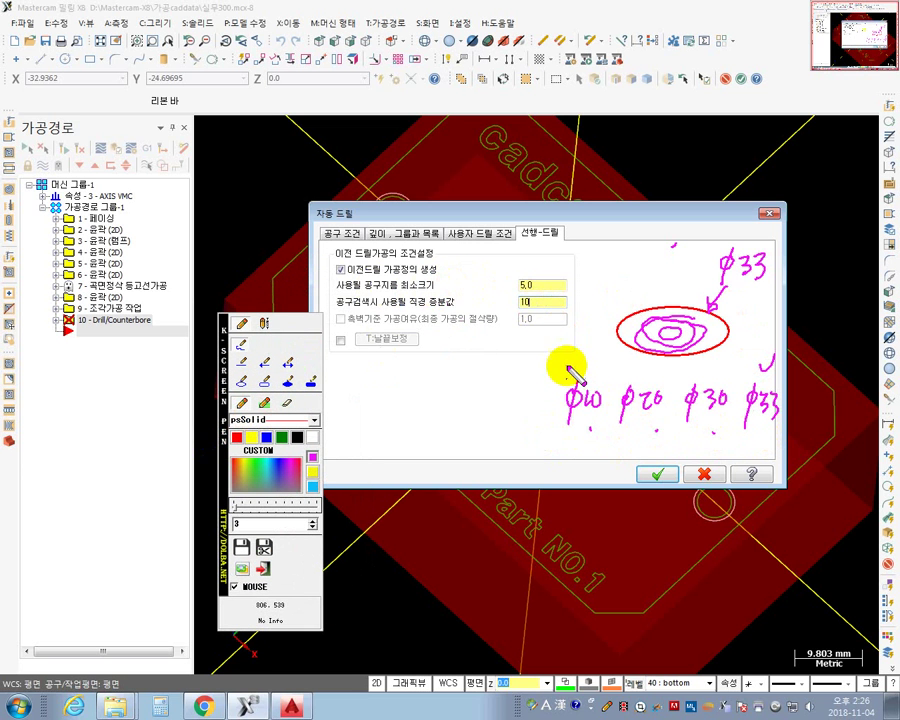
{"action": "mouse_move", "coordinate": [568, 360]}
{"action": "left_mouse_down"}
{"action": "mouse_move", "coordinate": [525, 299]}
{"action": "mouse_move", "coordinate": [542, 283]}
{"action": "mouse_move", "coordinate": [550, 297]}
{"action": "left_mouse_up"}
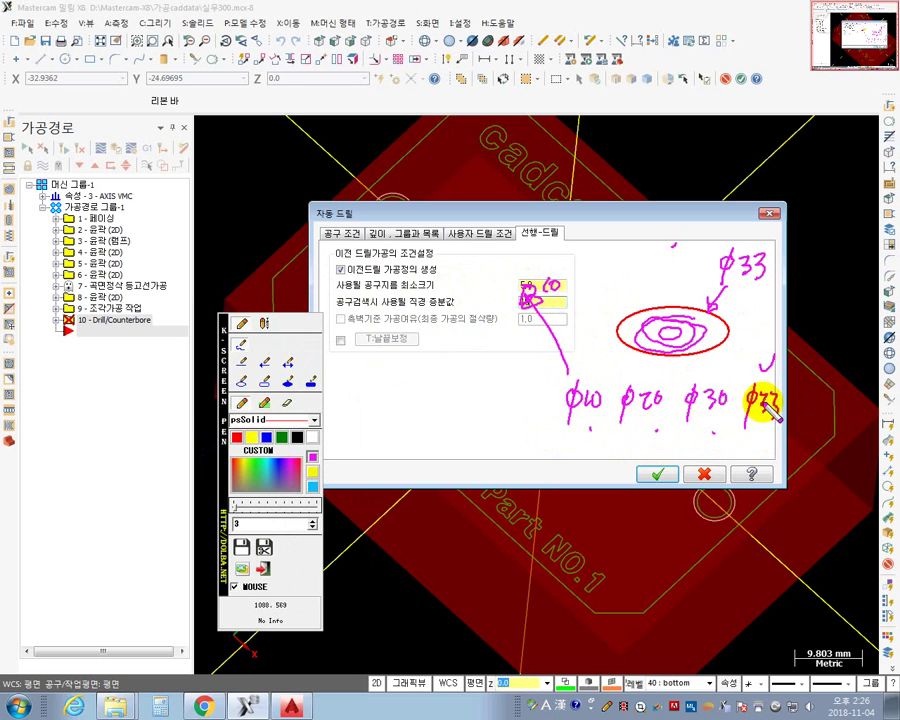
{"action": "left_click_drag", "start_coordinate": [562, 297], "coordinate": [580, 305]}
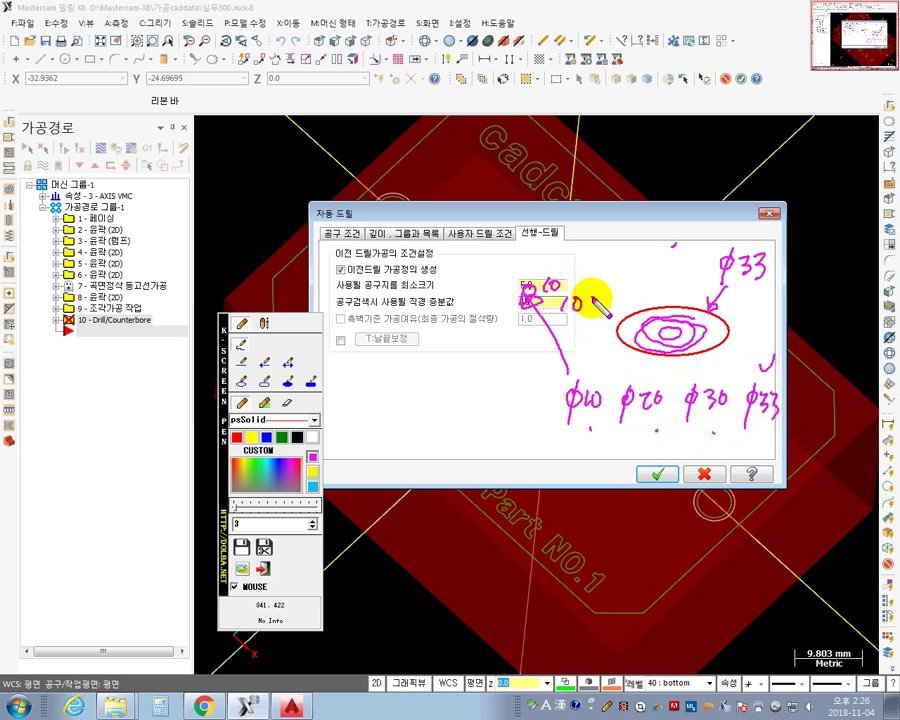
{"action": "mouse_move", "coordinate": [591, 296]}
{"action": "left_mouse_down"}
{"action": "mouse_move", "coordinate": [606, 314]}
{"action": "mouse_move", "coordinate": [605, 295]}
{"action": "left_mouse_up"}
{"action": "left_click_drag", "start_coordinate": [528, 297], "coordinate": [574, 392]}
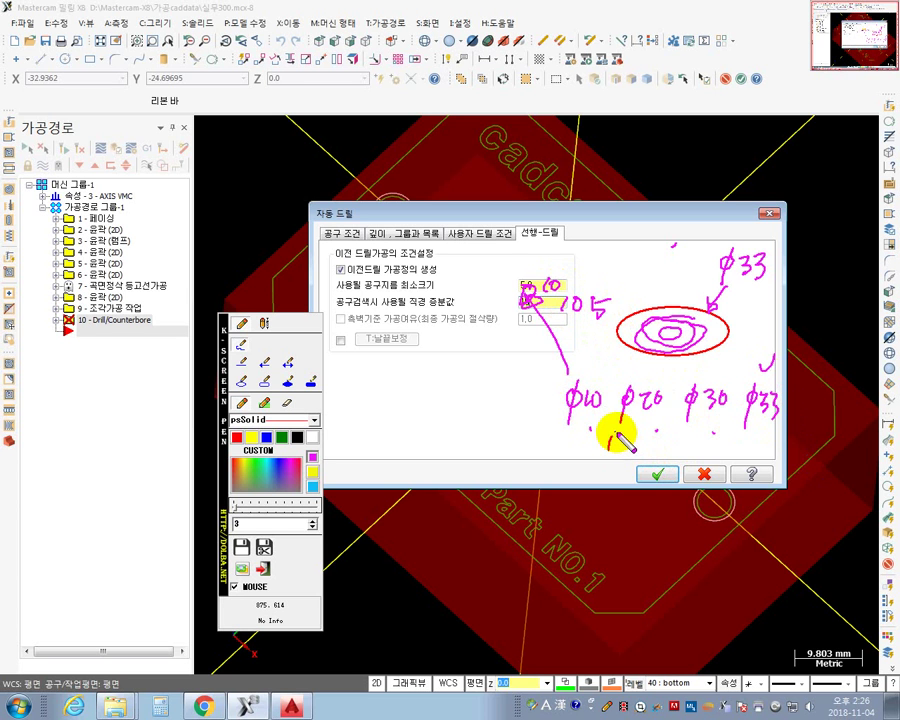
{"action": "left_click_drag", "start_coordinate": [622, 437], "coordinate": [614, 452]}
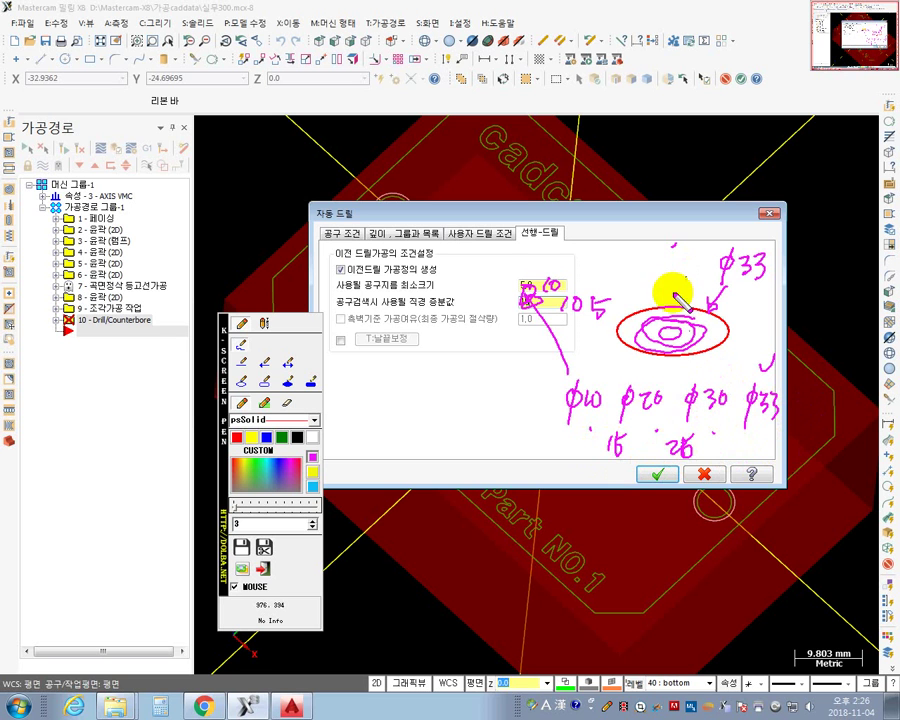
- Write 20 above the ellipse, outline ø10 and ø30 and check ø33 in blue, and close the pen overlay
{"action": "left_click_drag", "start_coordinate": [624, 288], "coordinate": [637, 299]}
{"action": "left_click_drag", "start_coordinate": [645, 289], "coordinate": [646, 288]}
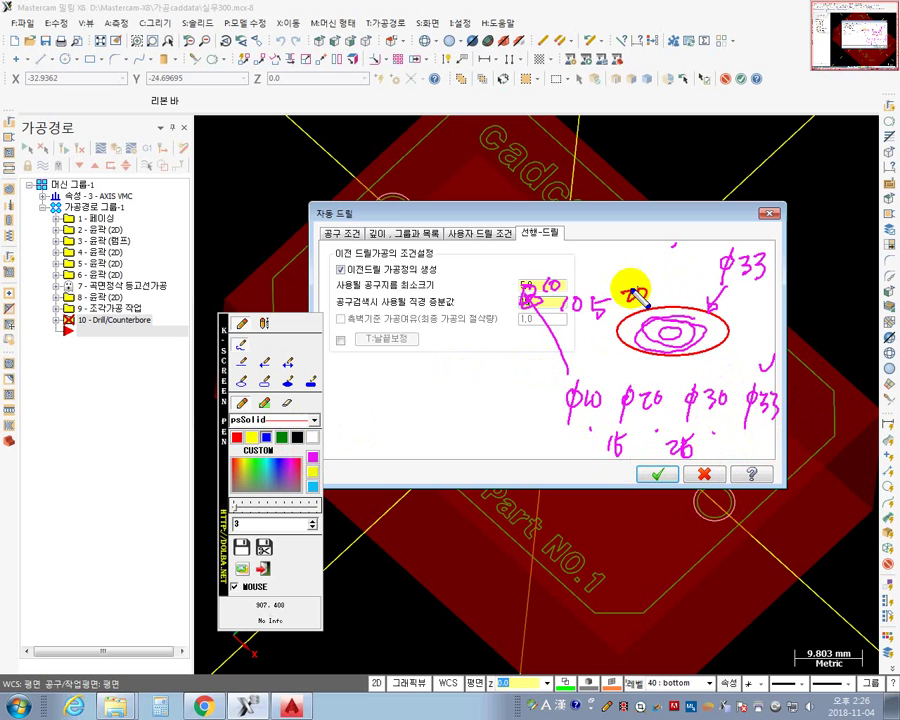
{"action": "left_click_drag", "start_coordinate": [624, 288], "coordinate": [638, 297]}
{"action": "left_click_drag", "start_coordinate": [578, 390], "coordinate": [594, 407]}
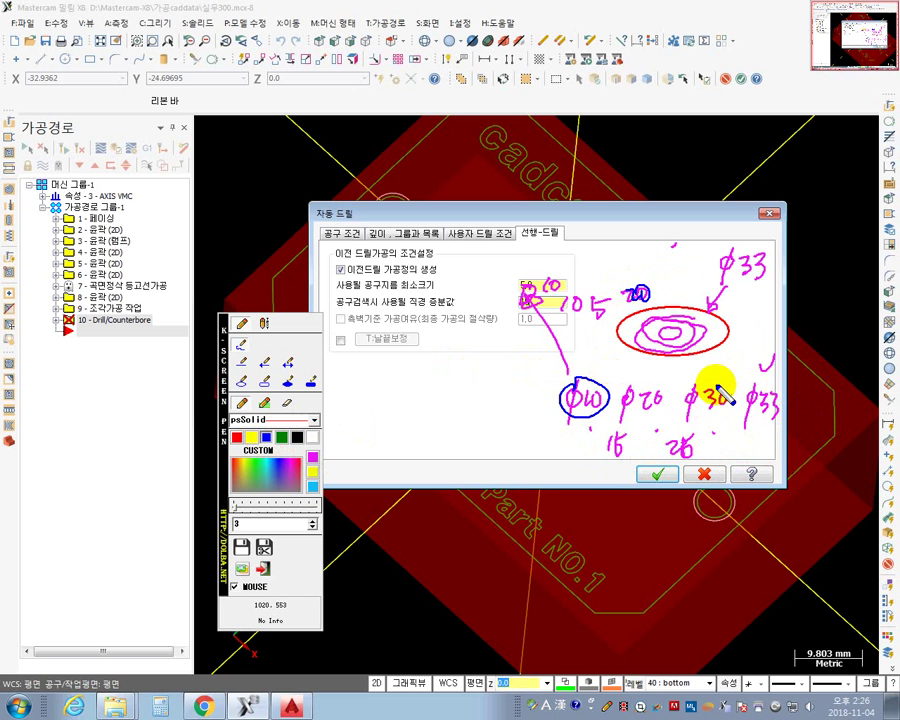
{"action": "mouse_move", "coordinate": [716, 380]}
{"action": "left_mouse_down"}
{"action": "mouse_move", "coordinate": [696, 400]}
{"action": "mouse_move", "coordinate": [760, 400]}
{"action": "mouse_move", "coordinate": [755, 421]}
{"action": "left_mouse_up"}
{"action": "mouse_move", "coordinate": [762, 362]}
{"action": "left_mouse_down"}
{"action": "mouse_move", "coordinate": [767, 371]}
{"action": "mouse_move", "coordinate": [776, 354]}
{"action": "left_mouse_up"}
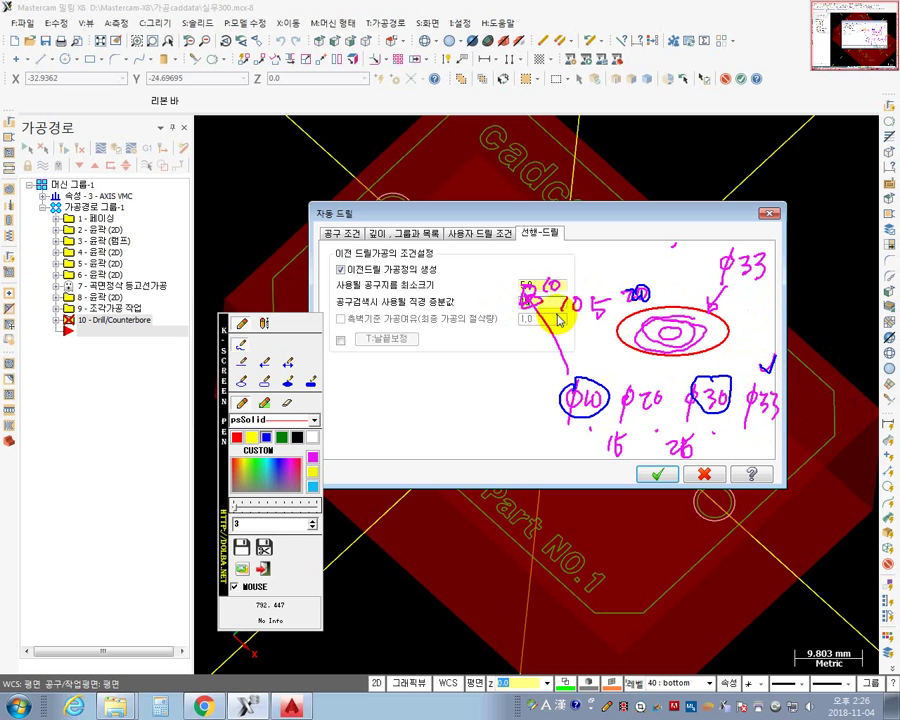
{"action": "key", "text": "Escape"}
- Accept the automatic drilling settings with a 10.0 pre-drill diameter increment and generate the drilling operations
{"action": "double_click", "coordinate": [552, 302]}
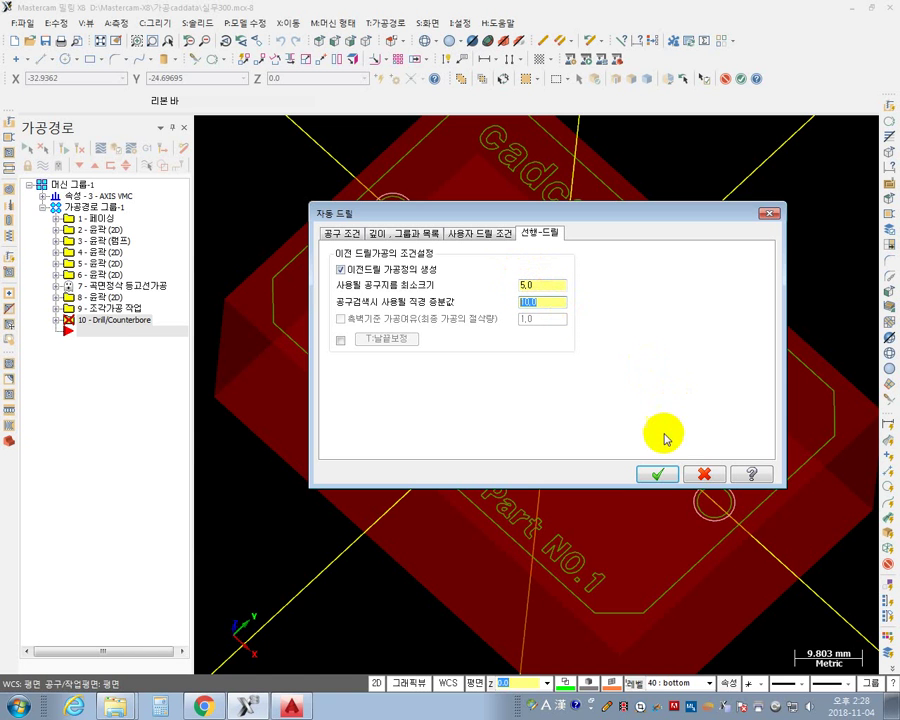
{"action": "left_click", "coordinate": [660, 476]}
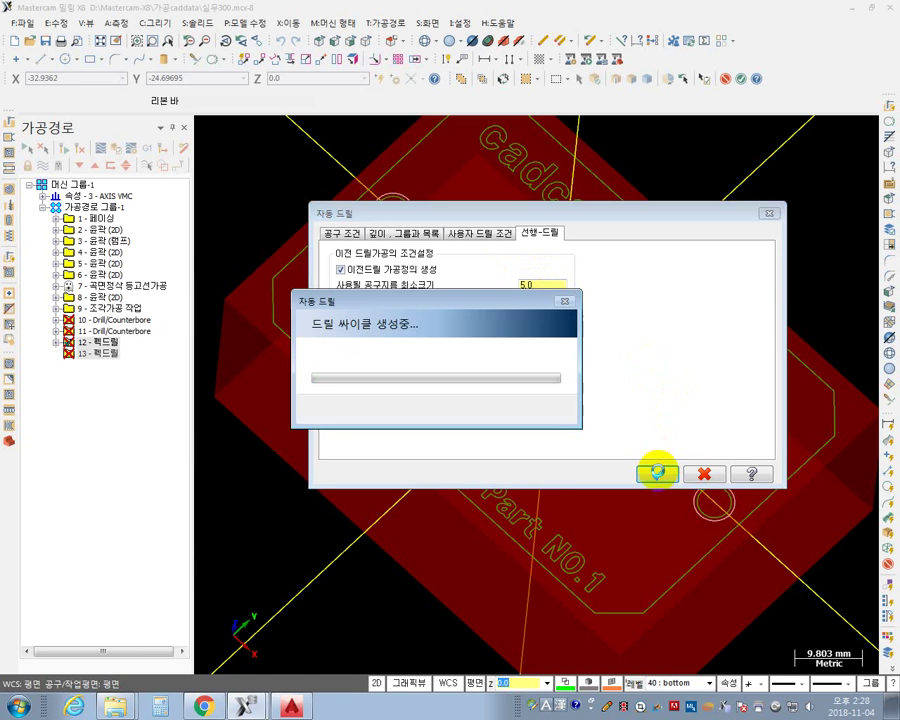
{"action": "mouse_move", "coordinate": [546, 321]}
{"action": "left_mouse_down"}
{"action": "mouse_move", "coordinate": [565, 313]}
{"action": "mouse_move", "coordinate": [368, 315]}
{"action": "left_mouse_up"}
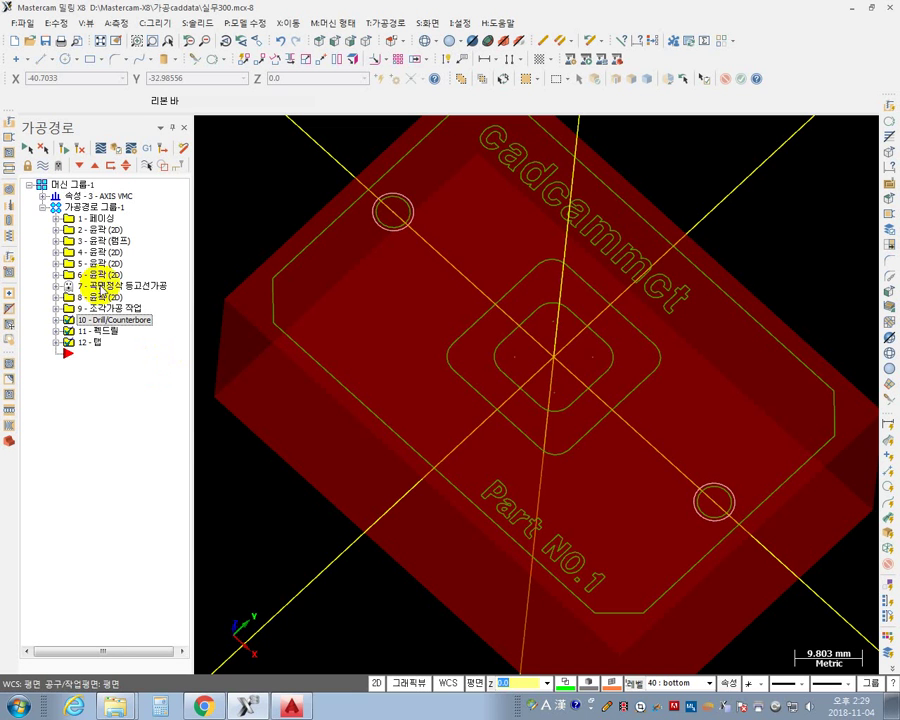
- Examine the link parameters (링크 파라미터) of operation 10 Drill/Counterbore, including its clearance heights and machining depth
{"action": "left_click", "coordinate": [56, 320]}
{"action": "left_click", "coordinate": [88, 331]}
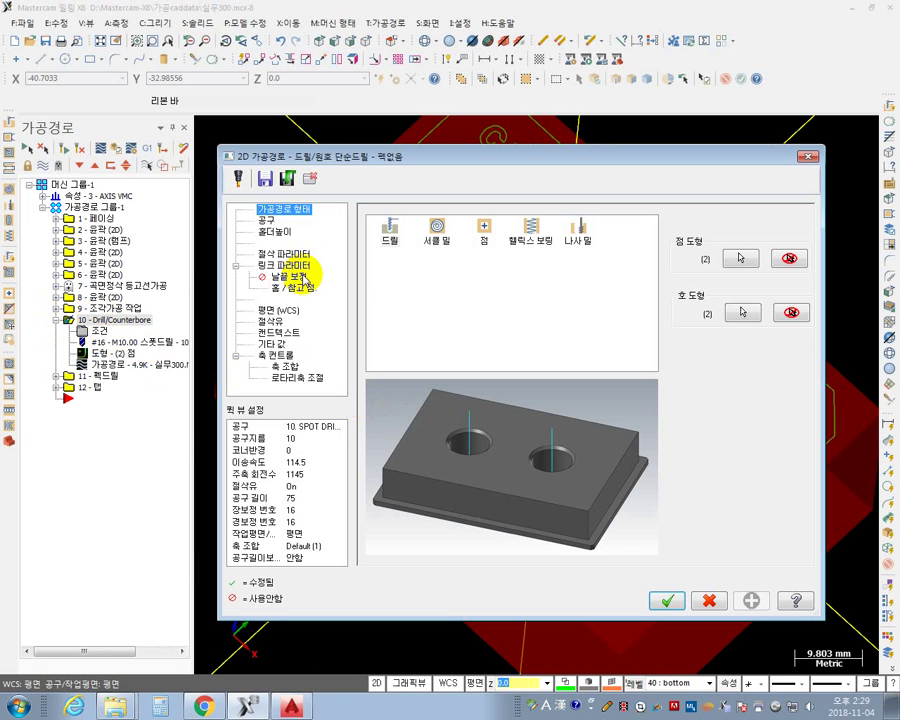
{"action": "left_click", "coordinate": [288, 266]}
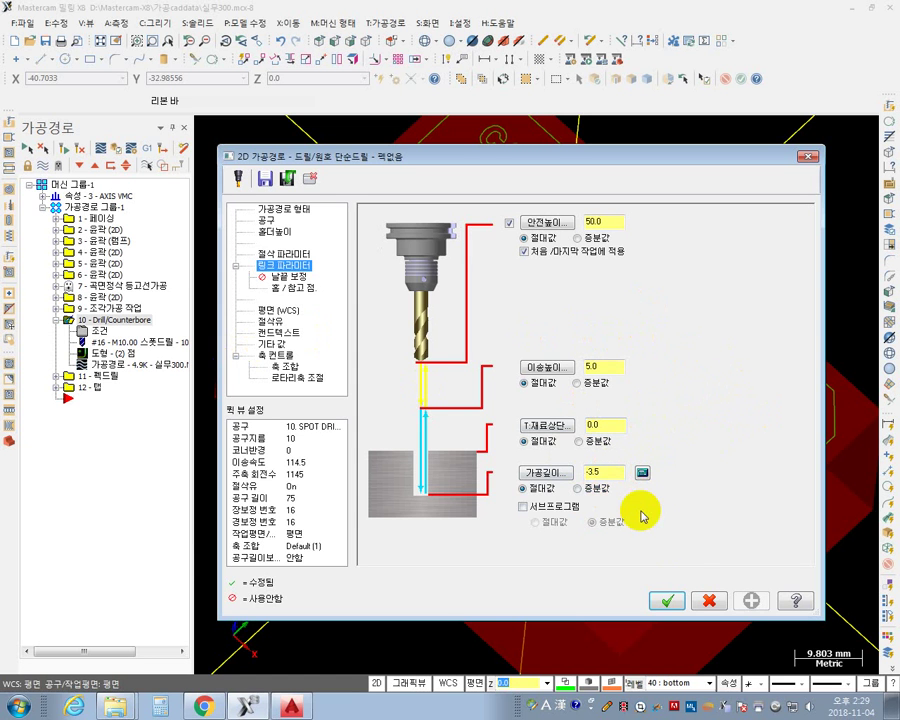
{"action": "left_click", "coordinate": [670, 601]}
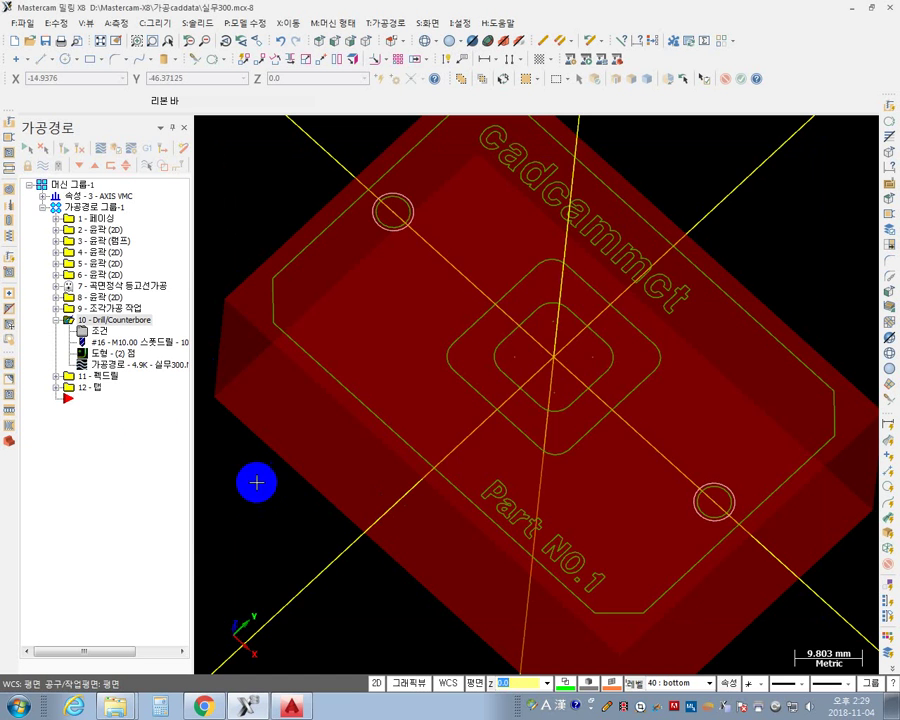
- Enable tip compensation (날끝 보정) with a breakthrough length of 1 for peck drill operation 11 and regenerate its toolpath
{"action": "left_click", "coordinate": [56, 376]}
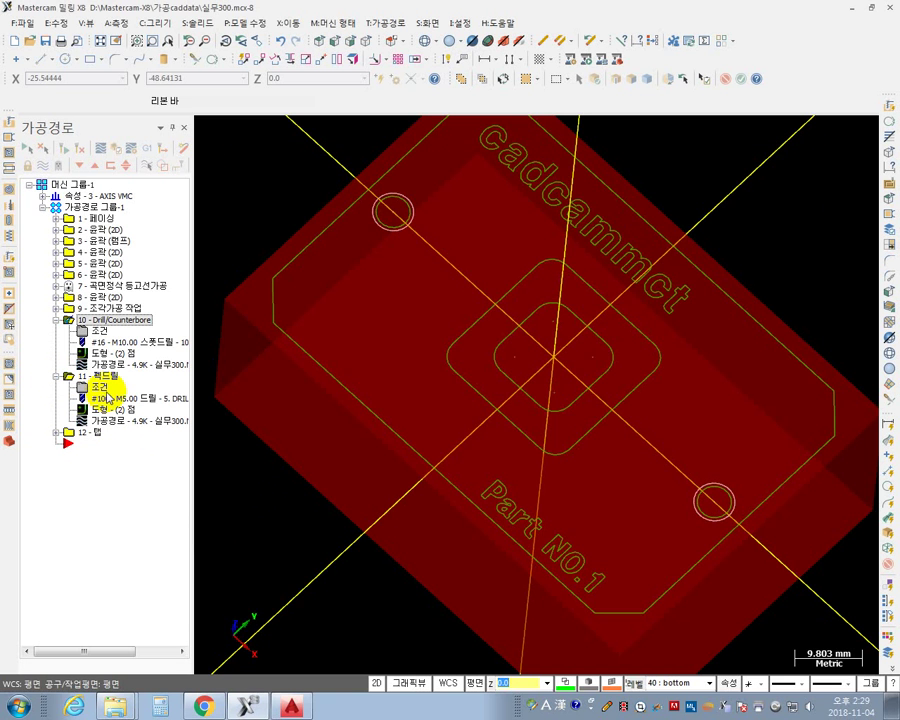
{"action": "left_click", "coordinate": [99, 388]}
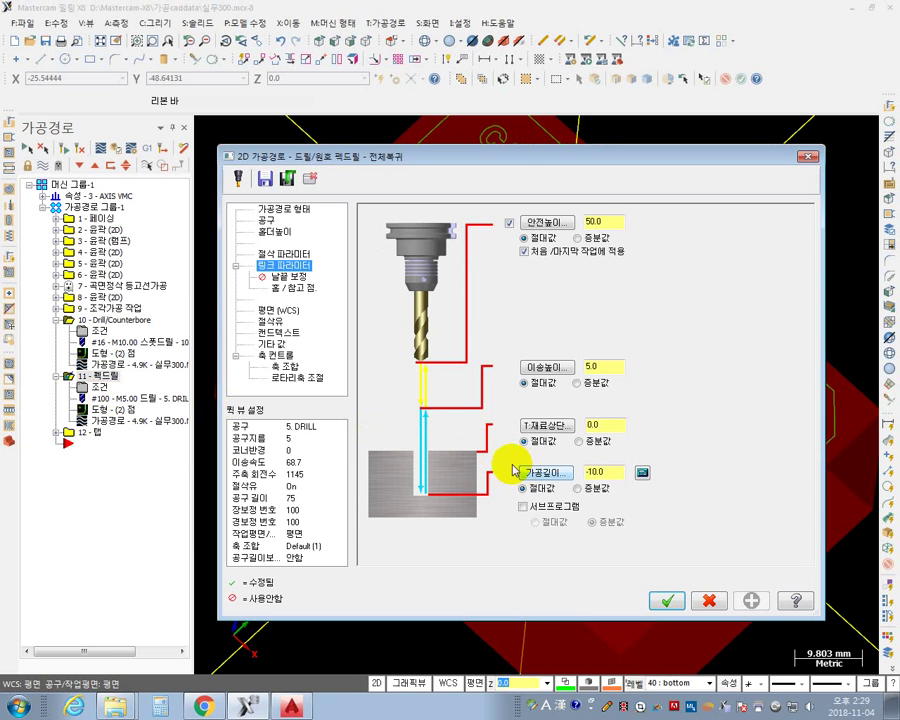
{"action": "left_click", "coordinate": [265, 223]}
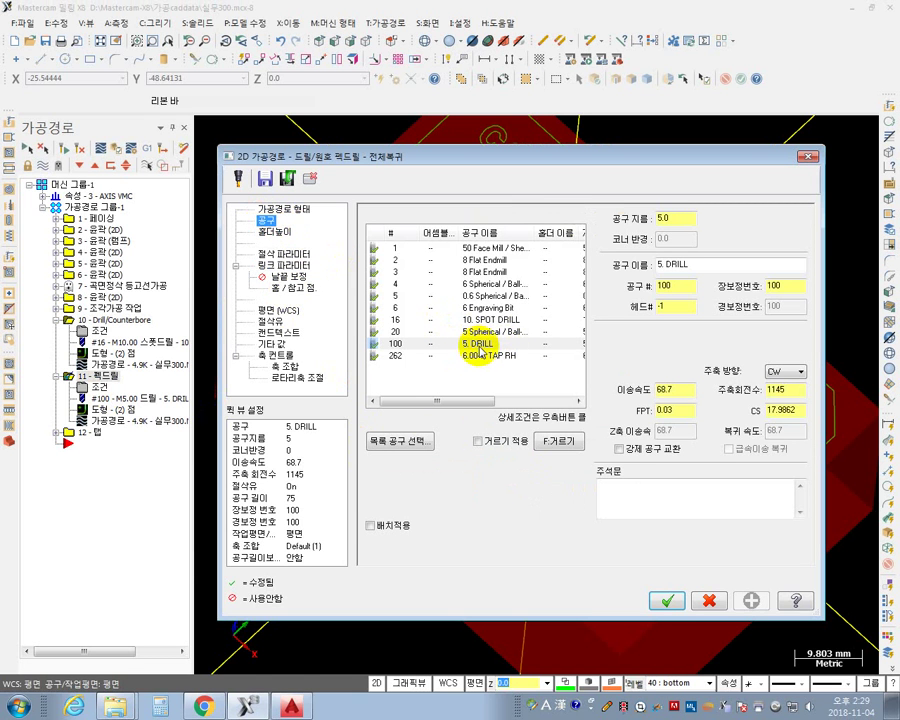
{"action": "left_click", "coordinate": [284, 265]}
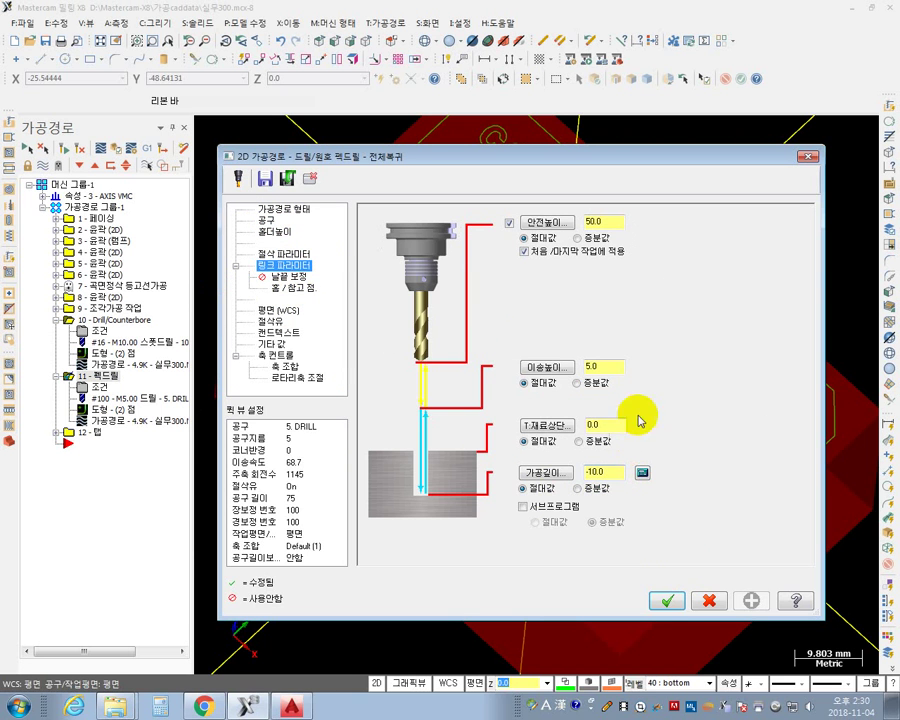
{"action": "left_click", "coordinate": [296, 276]}
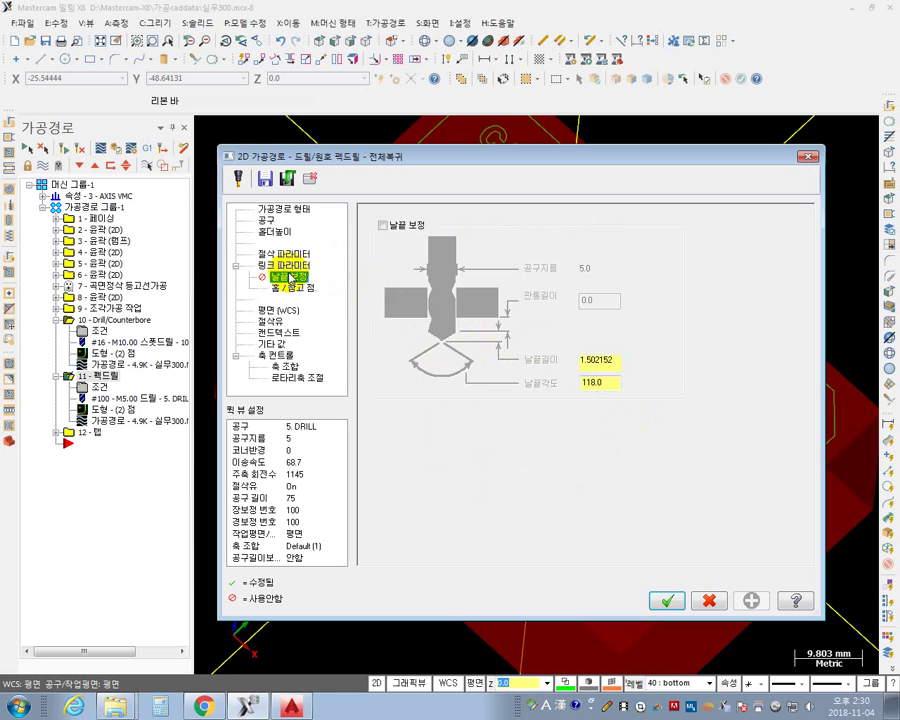
{"action": "left_click", "coordinate": [383, 226]}
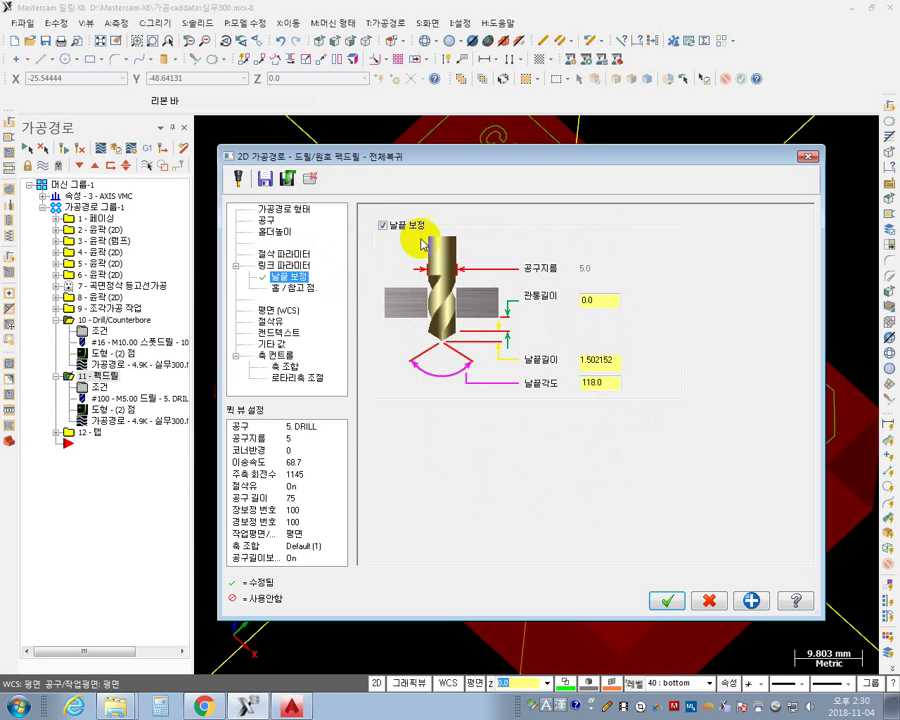
{"action": "left_click", "coordinate": [600, 300]}
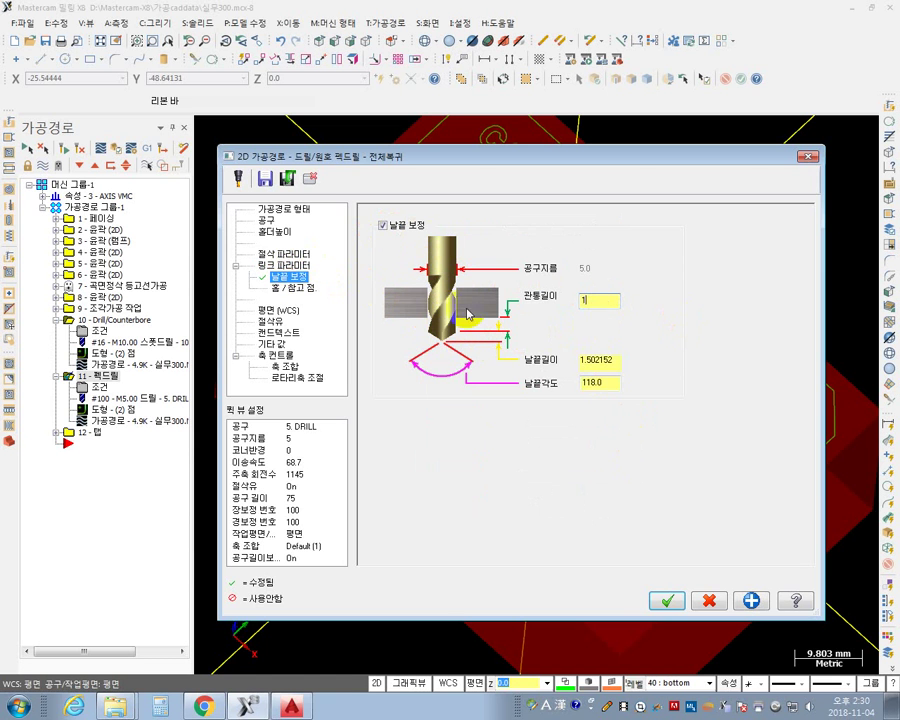
{"action": "left_click", "coordinate": [667, 600]}
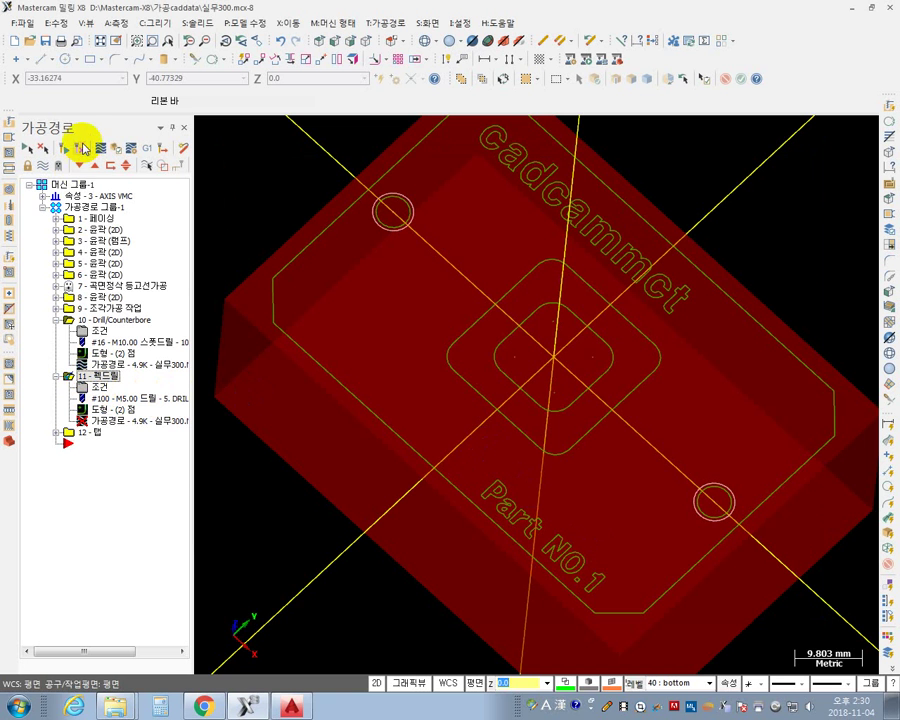
- Set the tip compensation breakthrough length (관통길이) of tap operation 12 to 3
{"action": "left_click", "coordinate": [56, 432]}
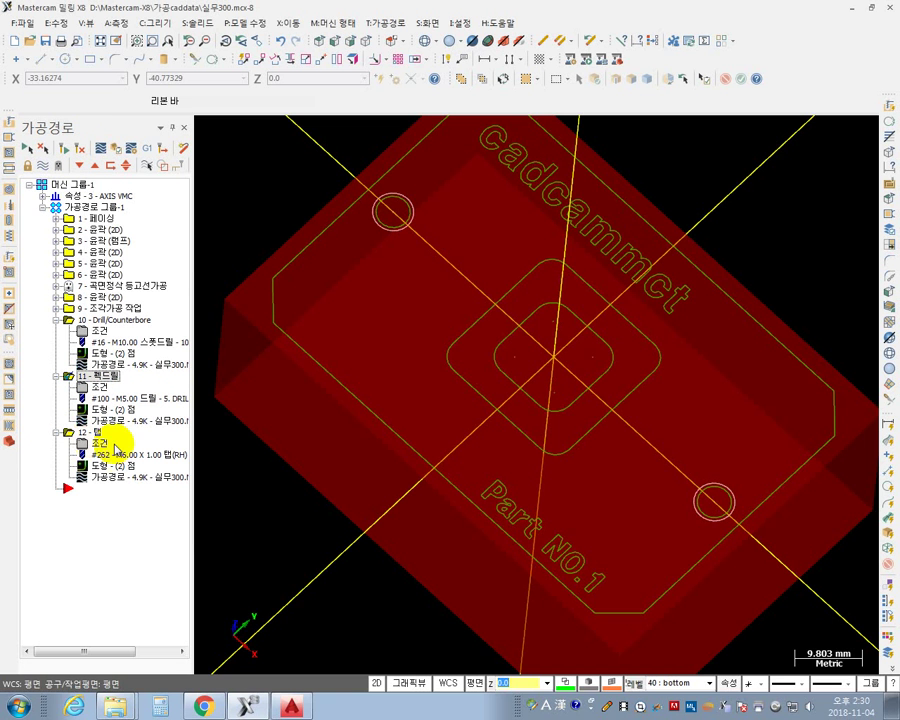
{"action": "left_click", "coordinate": [112, 444]}
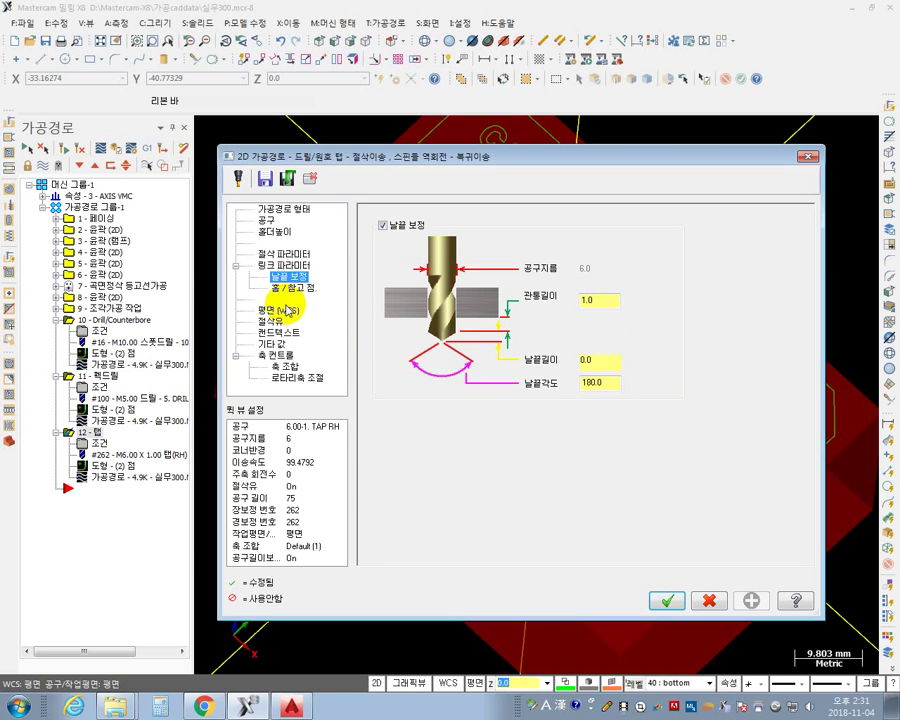
{"action": "left_click", "coordinate": [598, 300]}
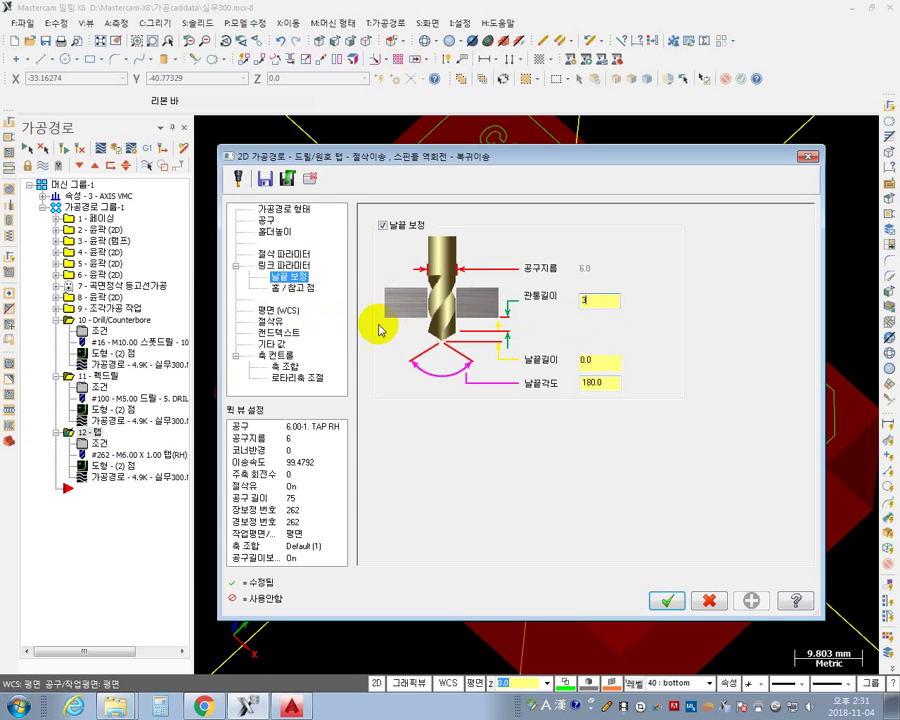
{"action": "left_click", "coordinate": [670, 601]}
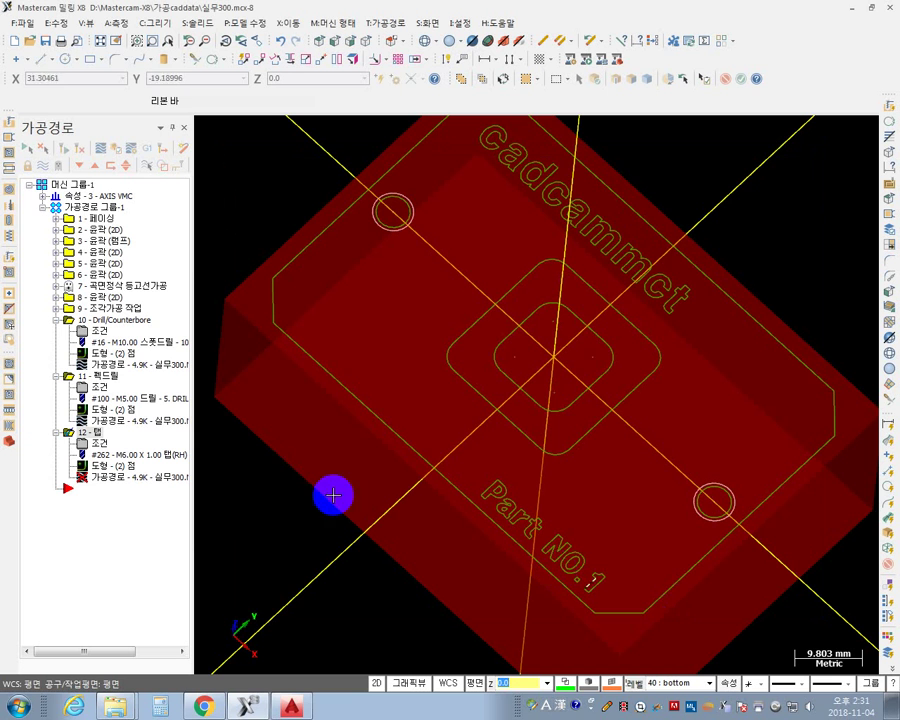
- Examine the tip compensation, link parameters and cut parameters (절삭 파라미터) of tap operation 12
{"action": "left_click", "coordinate": [100, 443]}
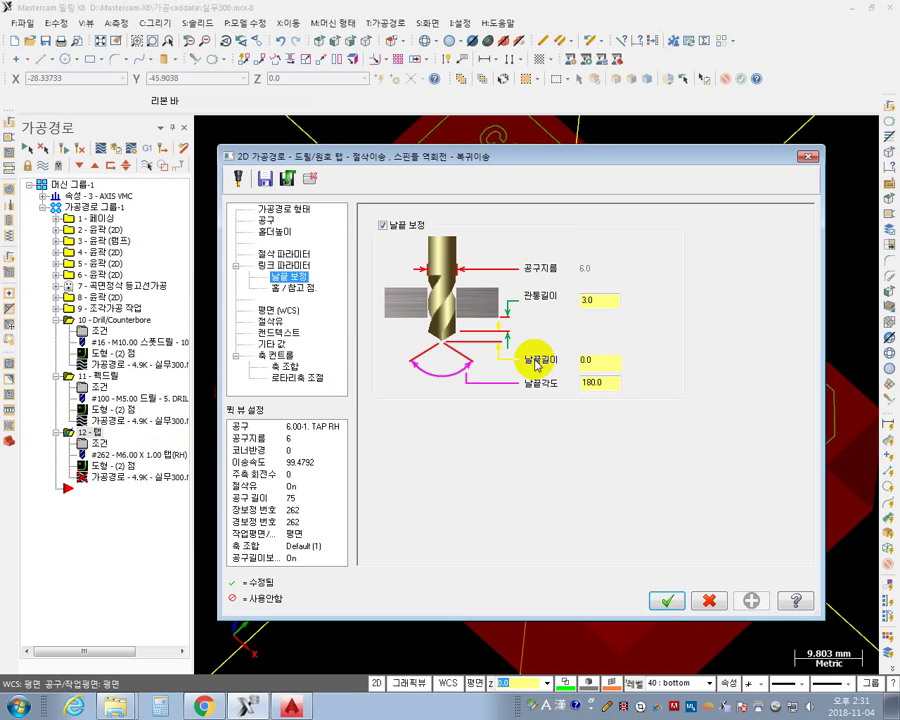
{"action": "left_click", "coordinate": [286, 265]}
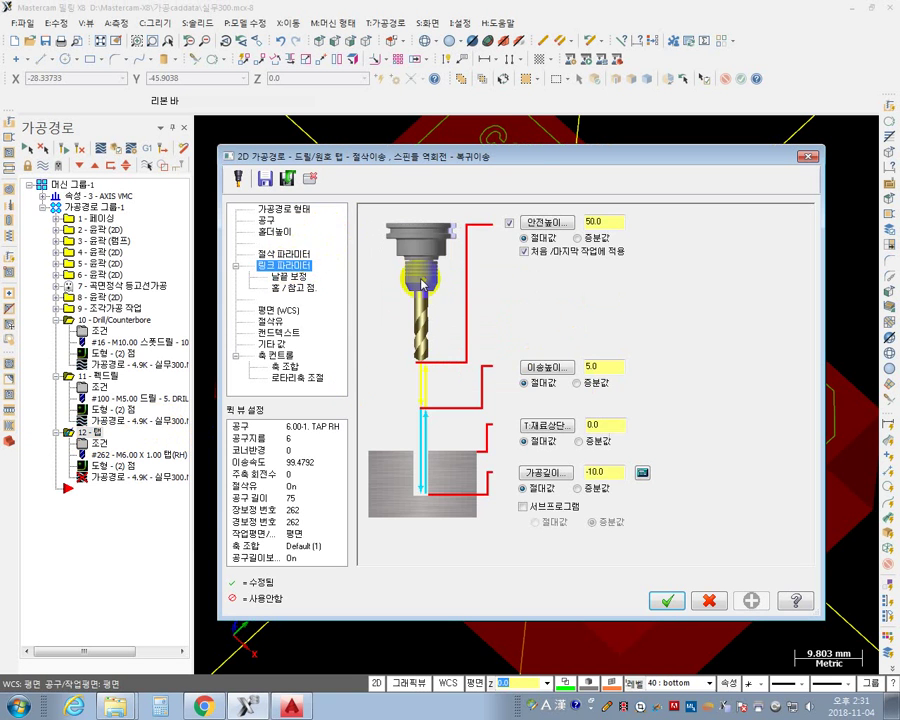
{"action": "left_click", "coordinate": [298, 255]}
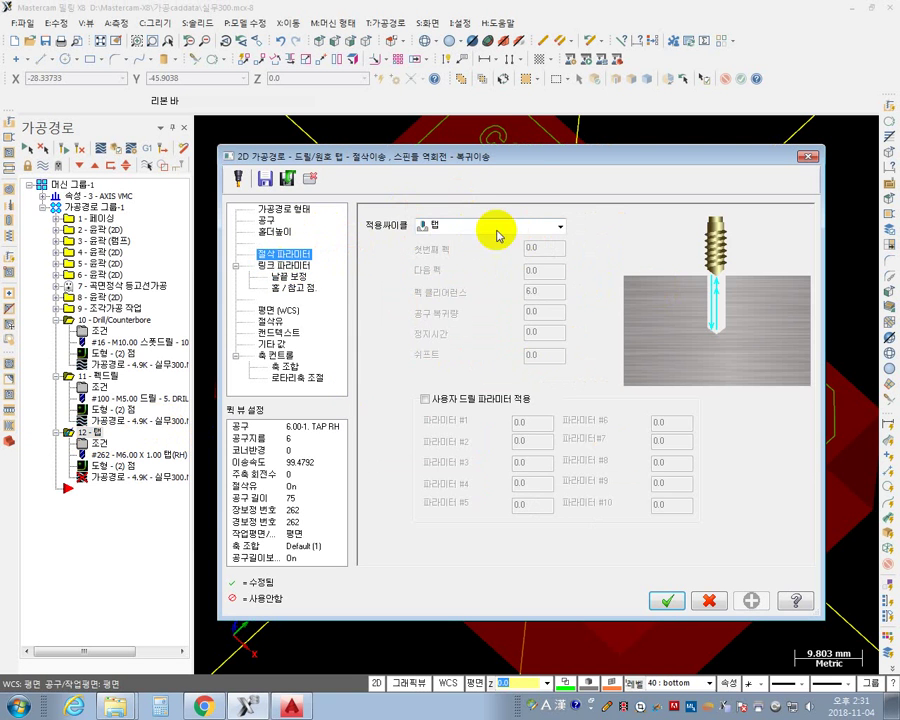
{"action": "left_click", "coordinate": [665, 599]}
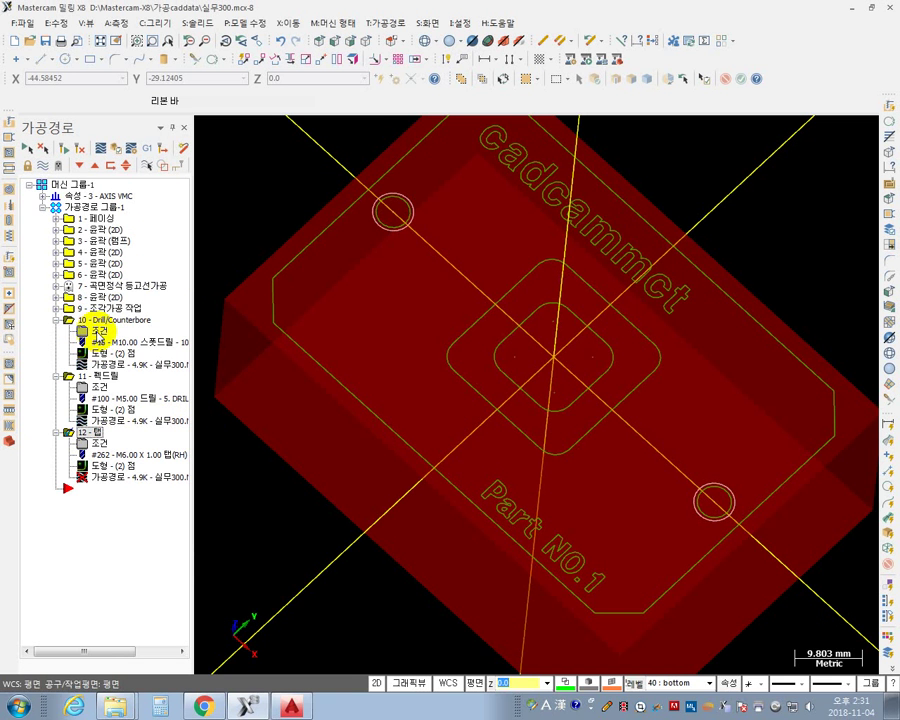
- Renumber the 10 mm spot drill of operation 10 Drill/Counterbore as tool 7, with length and diameter offsets of 7
{"action": "left_click", "coordinate": [86, 333]}
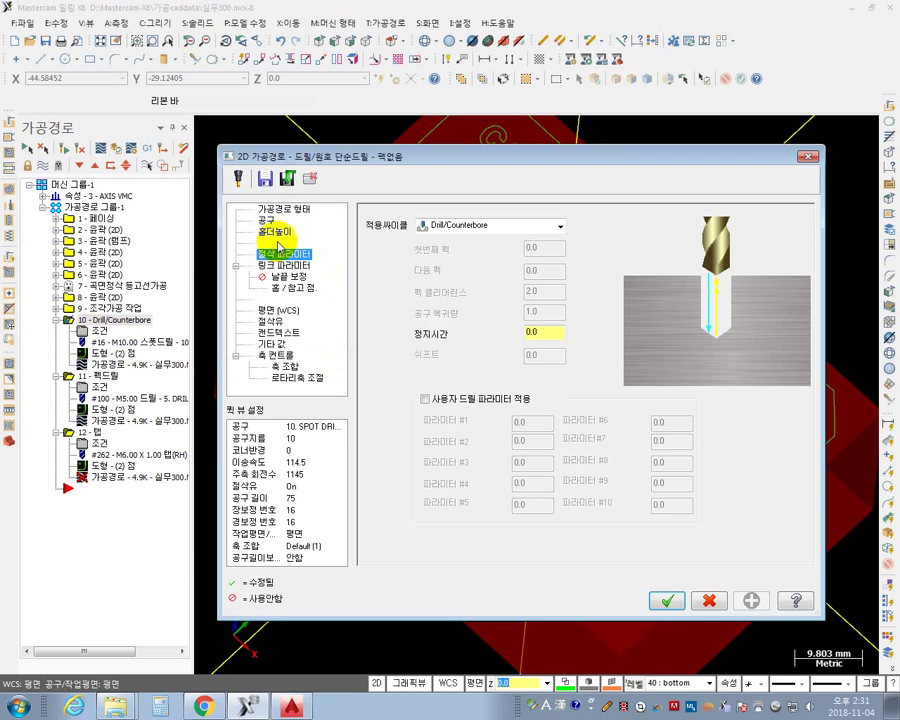
{"action": "left_click", "coordinate": [268, 220]}
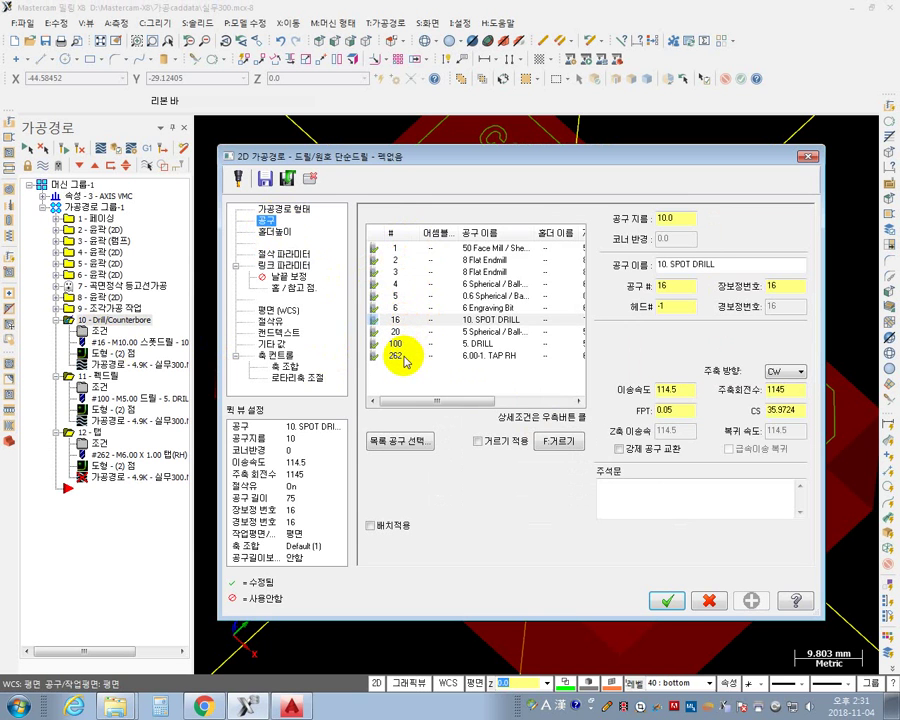
{"action": "right_click", "coordinate": [398, 320]}
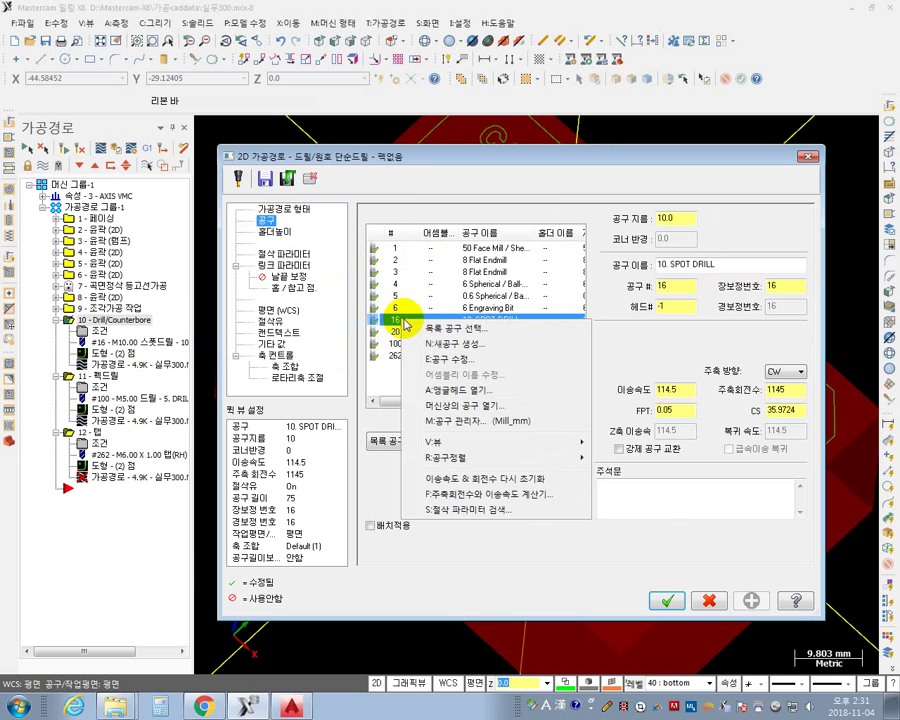
{"action": "left_click", "coordinate": [465, 358]}
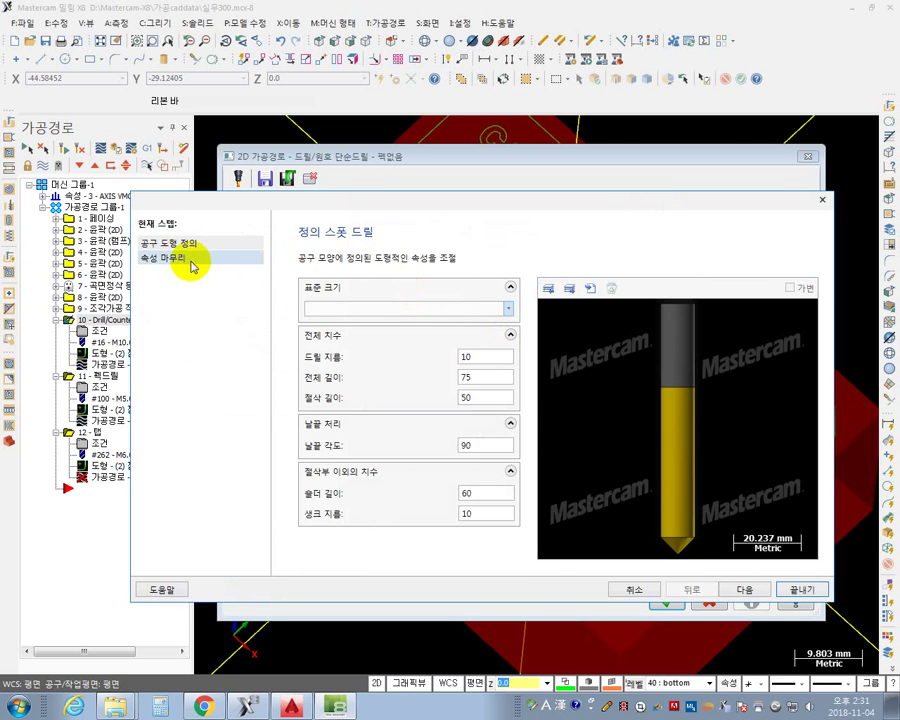
{"action": "left_click", "coordinate": [243, 259]}
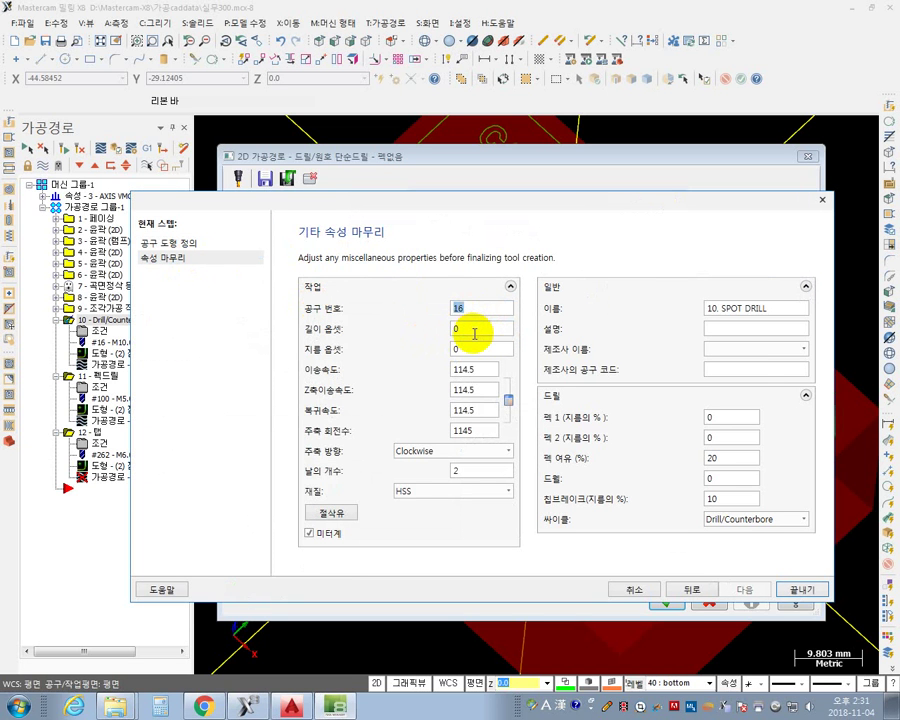
{"action": "type", "text": "7"}
{"action": "left_click", "coordinate": [481, 326]}
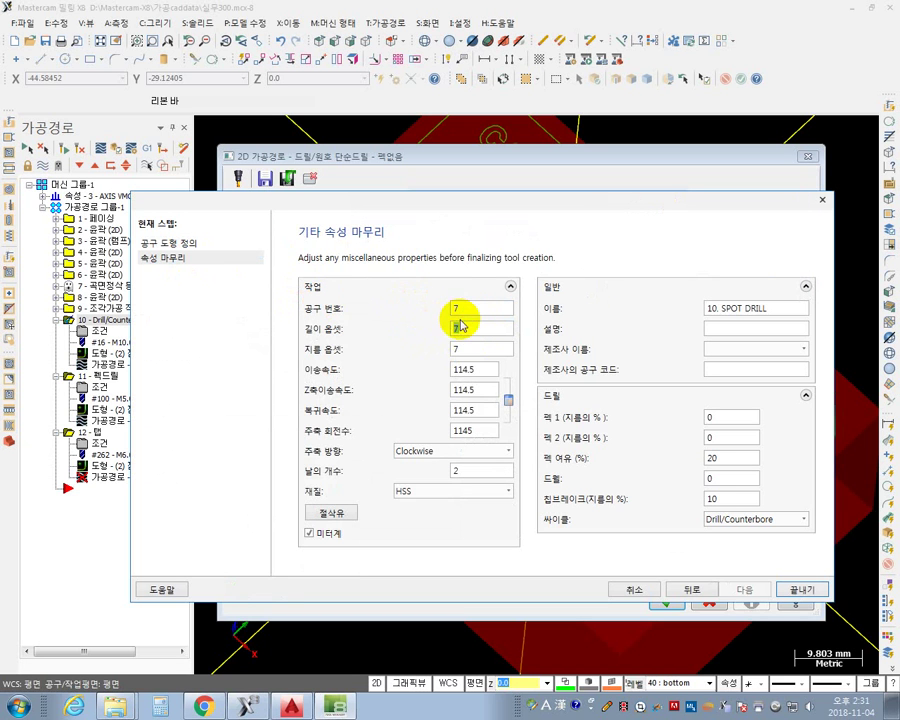
{"action": "double_click", "coordinate": [458, 329]}
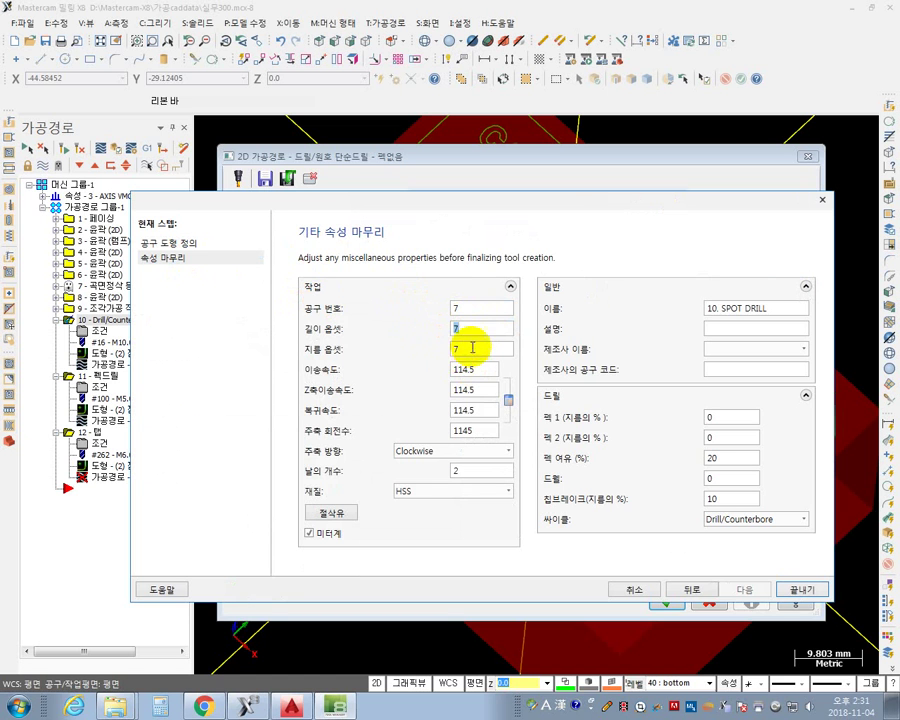
{"action": "left_click", "coordinate": [800, 590]}
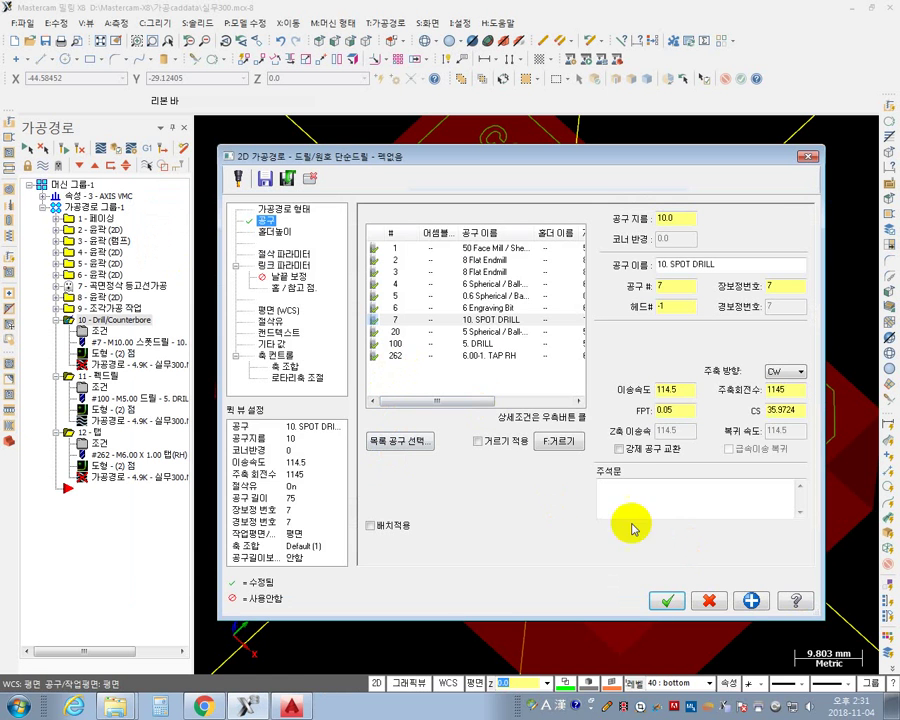
{"action": "left_click", "coordinate": [662, 599]}
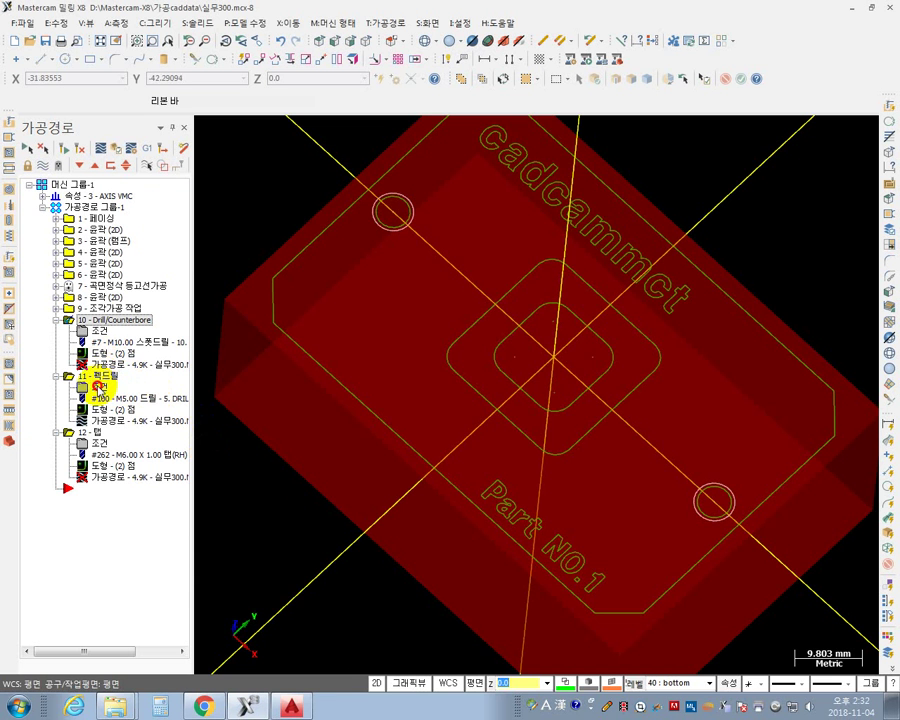
- Review the geometry definition of the 5 mm drill used by peck drill operation 11
{"action": "left_click", "coordinate": [100, 387]}
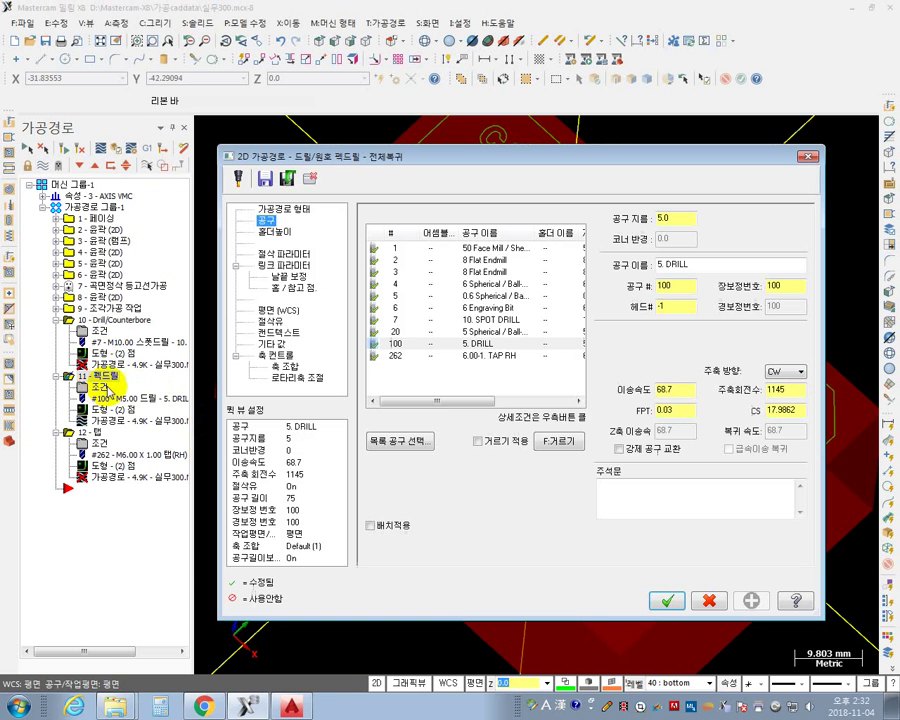
{"action": "right_click", "coordinate": [400, 344]}
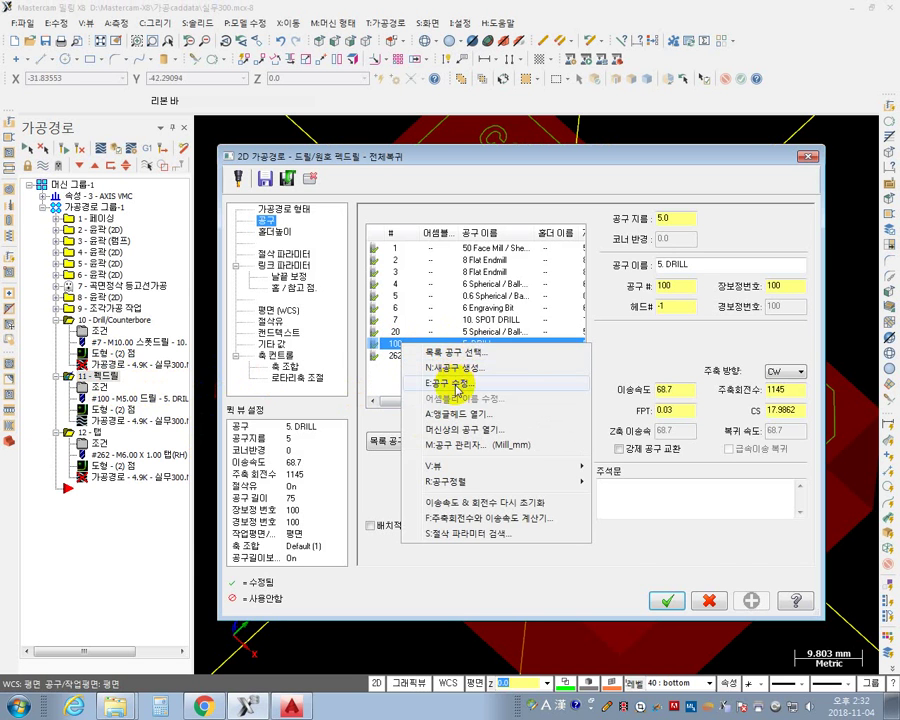
{"action": "left_click", "coordinate": [456, 384]}
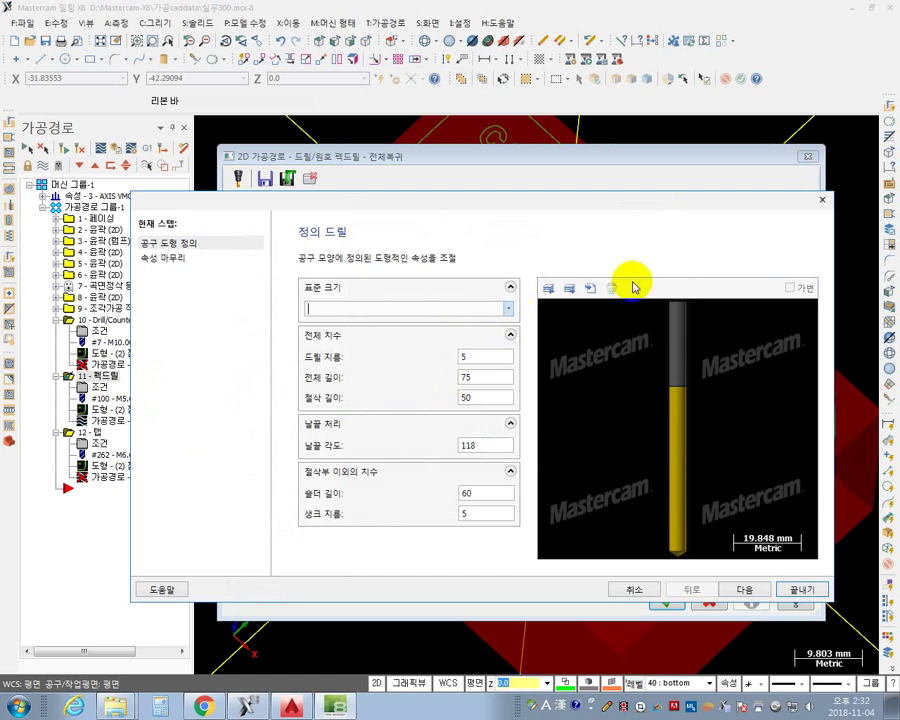
{"action": "left_click", "coordinate": [634, 589]}
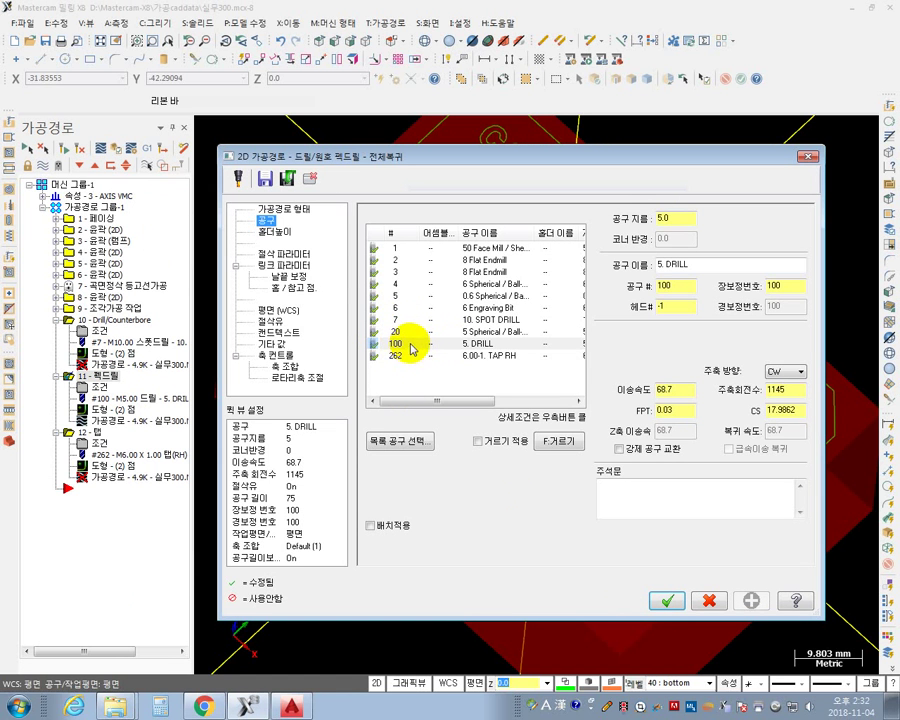
- Renumber the 5 mm drill of operation 11 as tool 8, with length and diameter offsets of 8
{"action": "right_click", "coordinate": [410, 345]}
{"action": "left_click", "coordinate": [448, 374]}
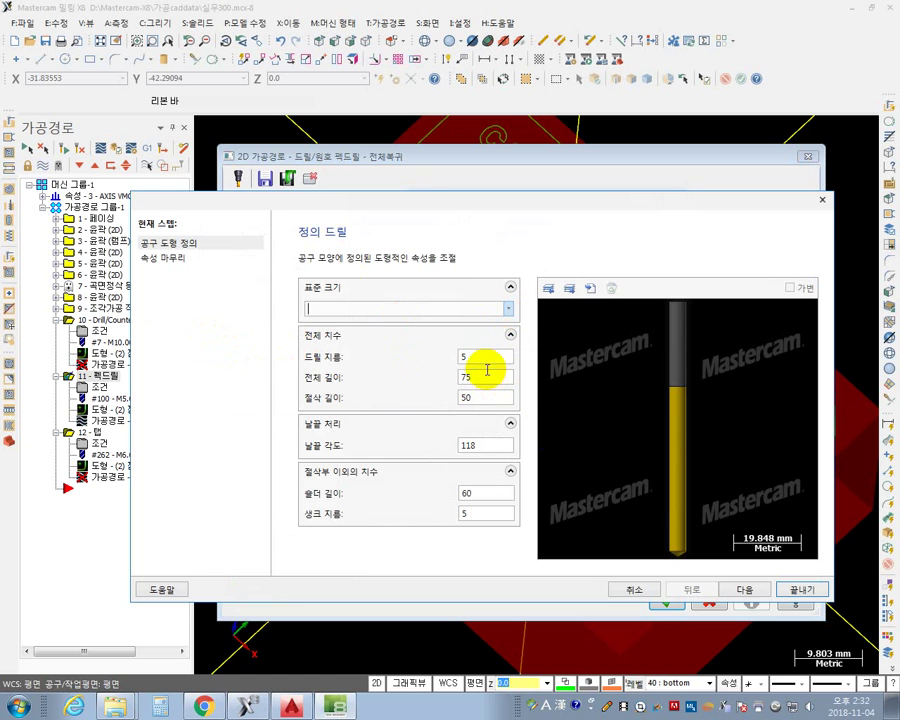
{"action": "left_click", "coordinate": [643, 538]}
{"action": "left_click", "coordinate": [746, 589]}
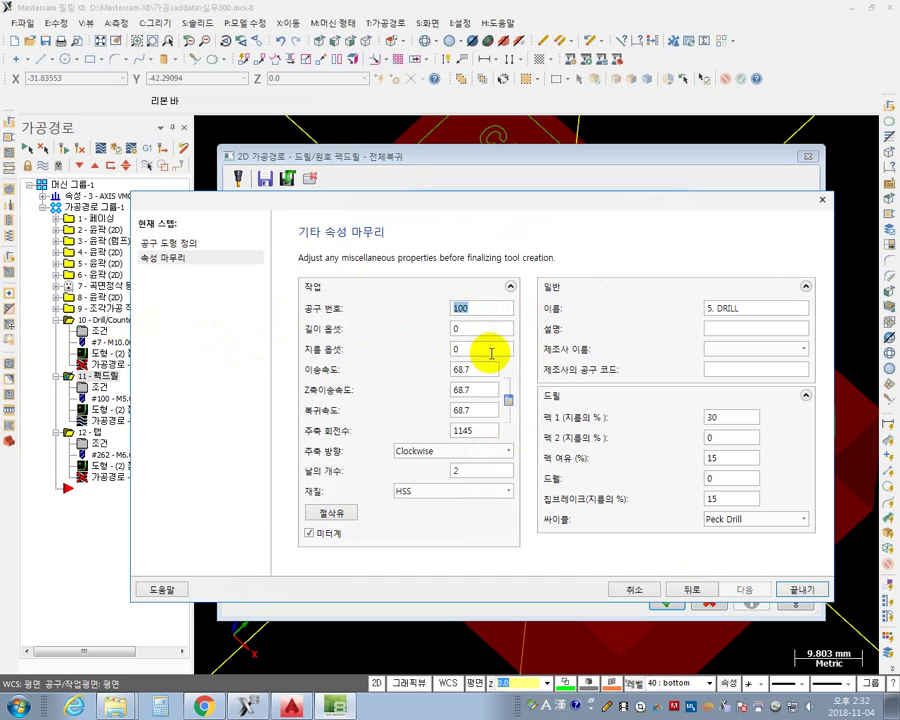
{"action": "type", "text": "8"}
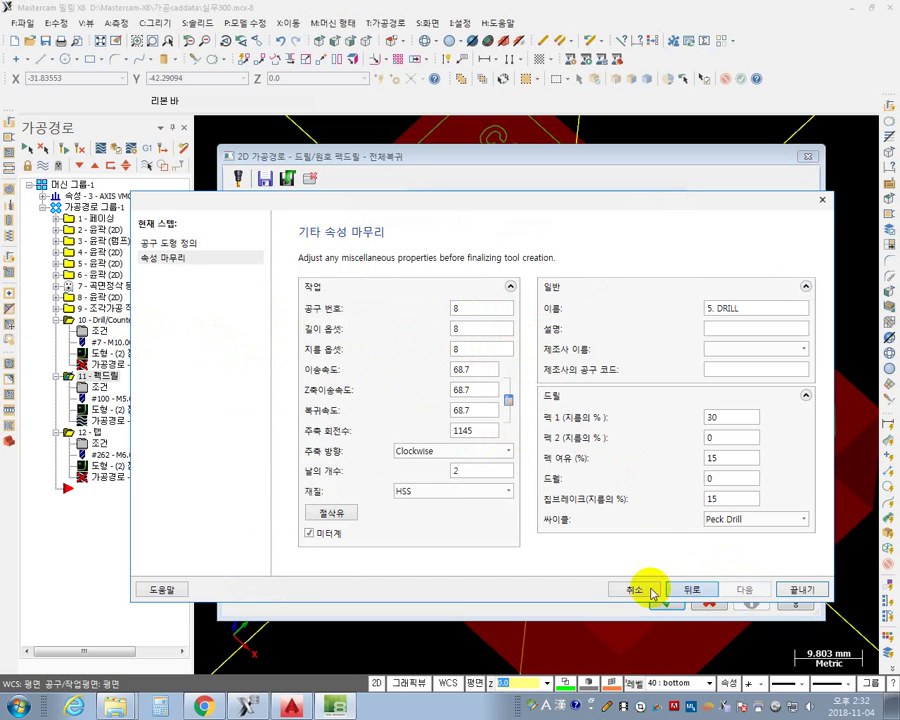
{"action": "left_click", "coordinate": [799, 589]}
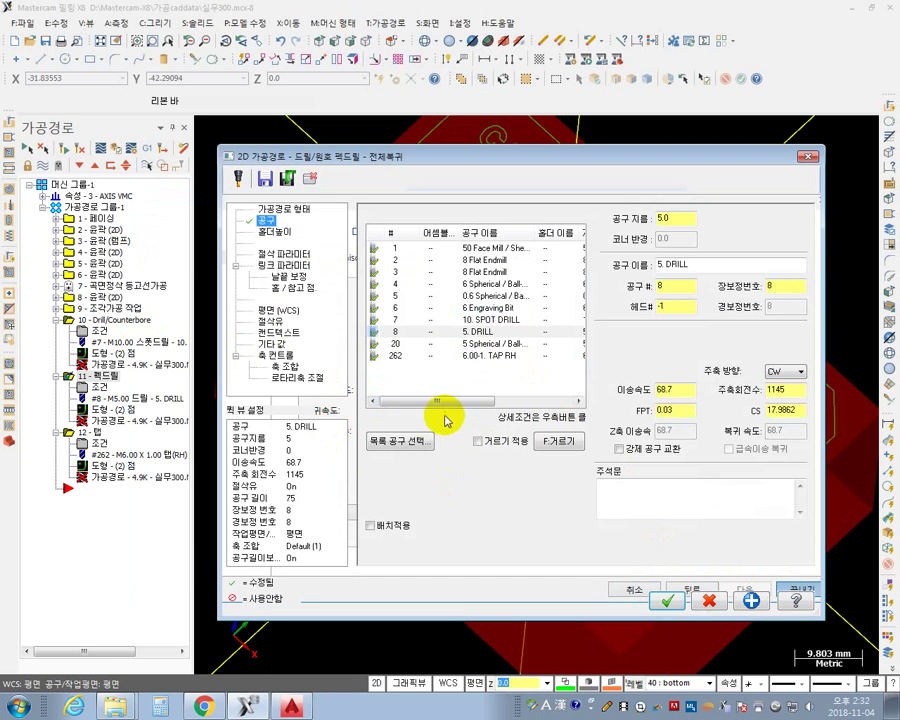
{"action": "left_click", "coordinate": [401, 334]}
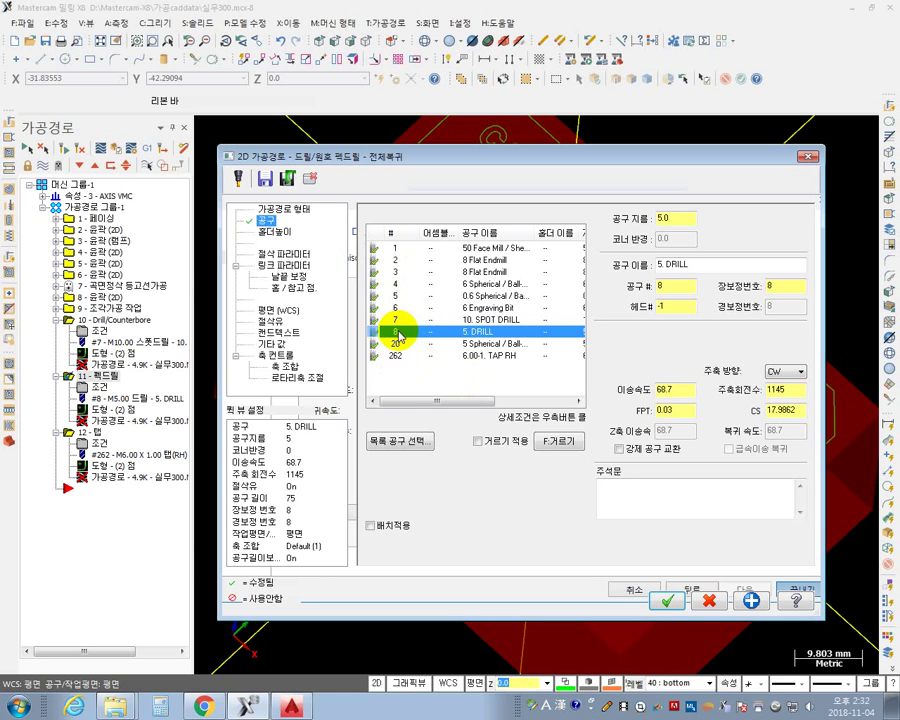
{"action": "left_click", "coordinate": [667, 600]}
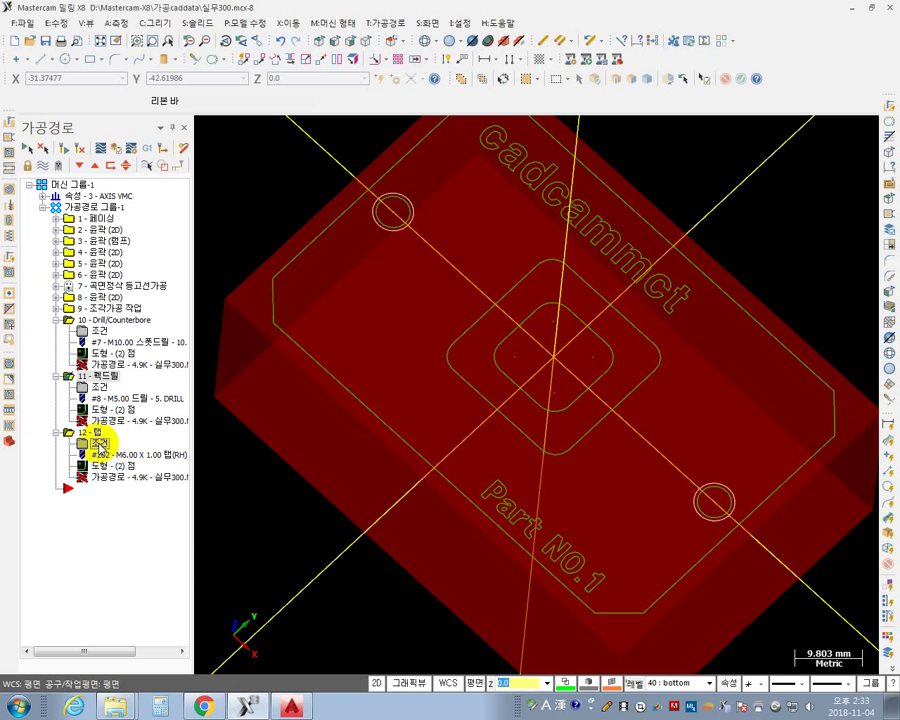
- Renumber the M6.00 x 1.00 right-hand tap of operation 12 as tool 9, with matching offsets of 9
{"action": "left_click", "coordinate": [100, 443]}
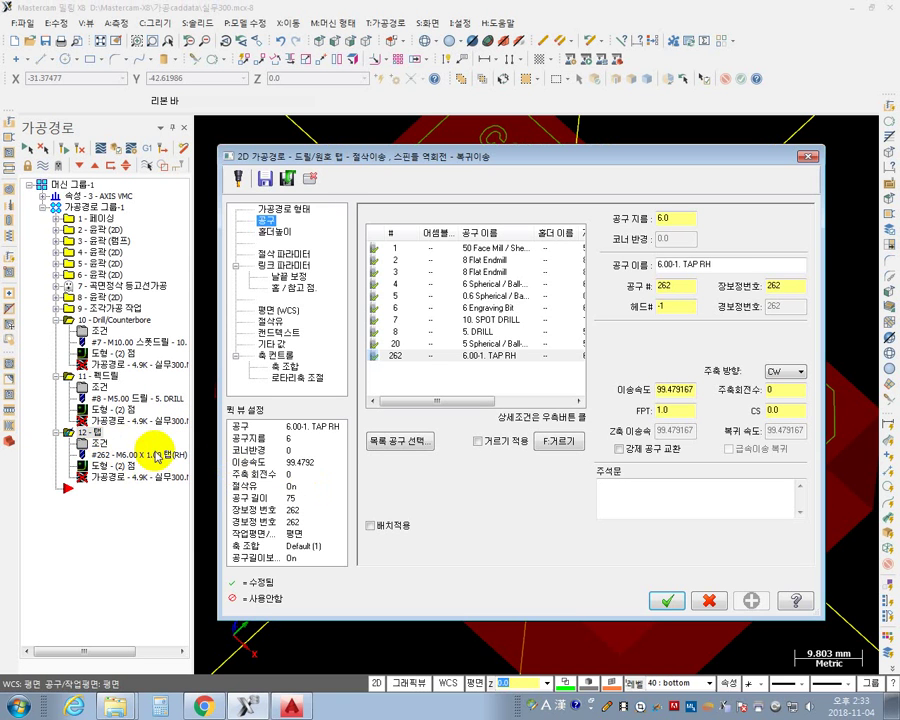
{"action": "right_click", "coordinate": [400, 358]}
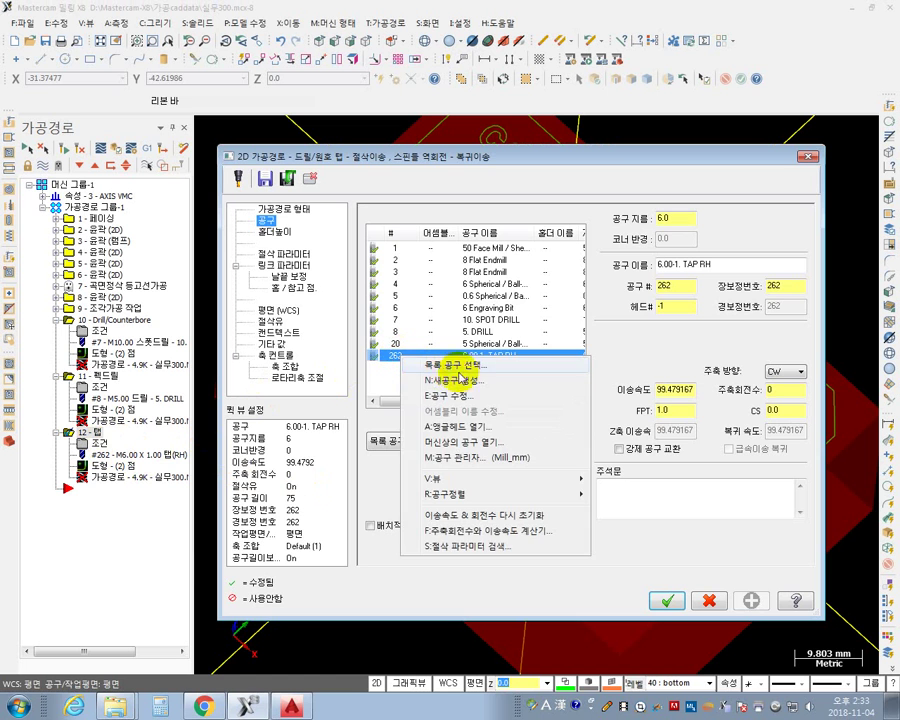
{"action": "left_click", "coordinate": [465, 397]}
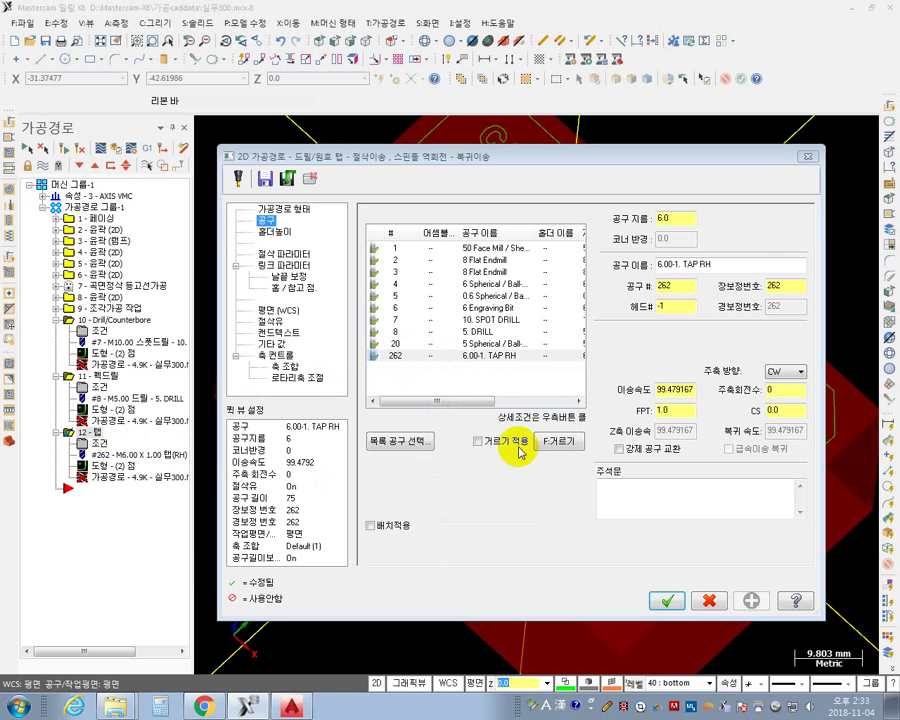
{"action": "left_click", "coordinate": [606, 445]}
{"action": "left_click", "coordinate": [172, 259]}
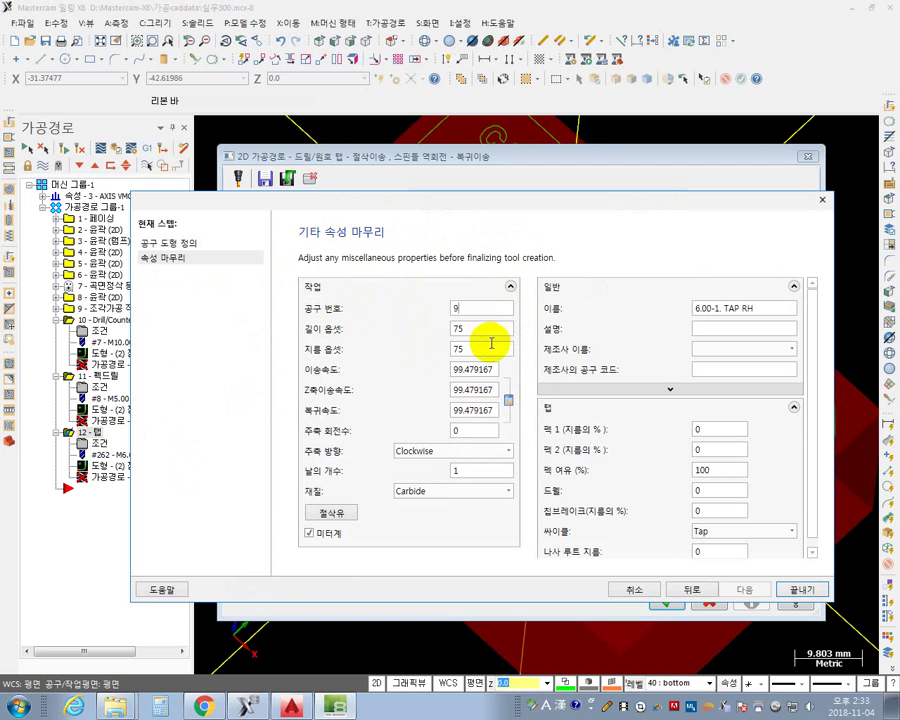
{"action": "left_click", "coordinate": [797, 589]}
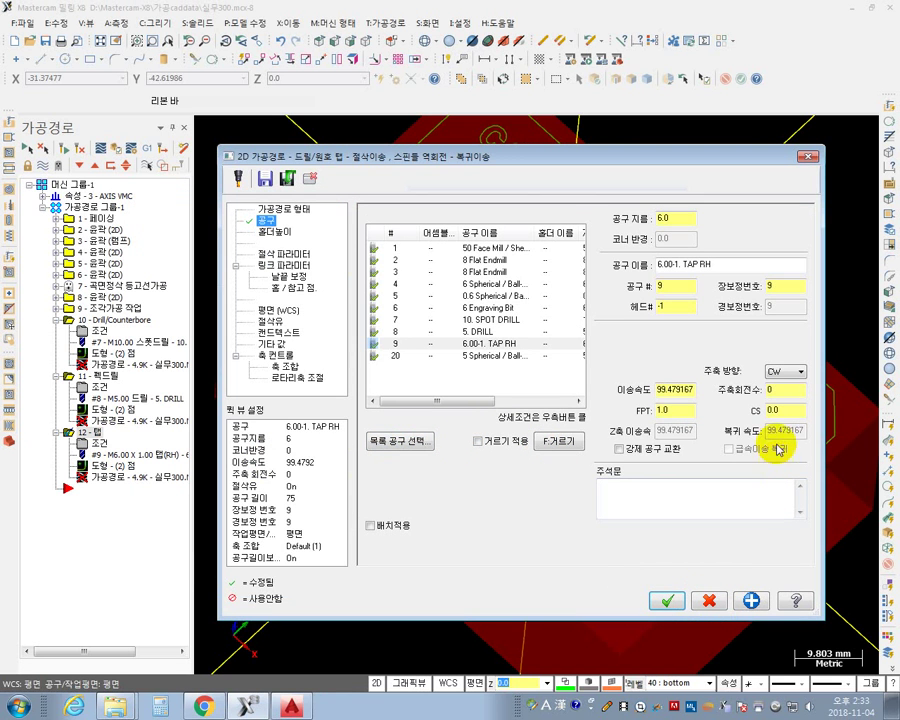
- Set the tap's spindle speed (주축회전수) and feed rate (이송속도) to 300, and regenerate the toolpaths of operations 10, 11 and 12
{"action": "left_click", "coordinate": [783, 389]}
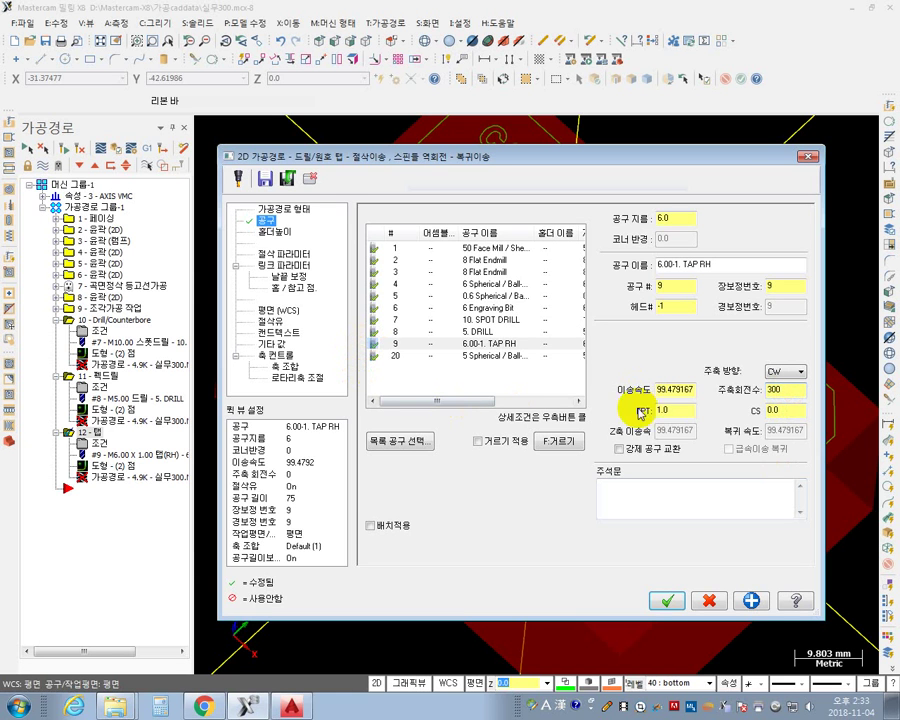
{"action": "left_click", "coordinate": [666, 390]}
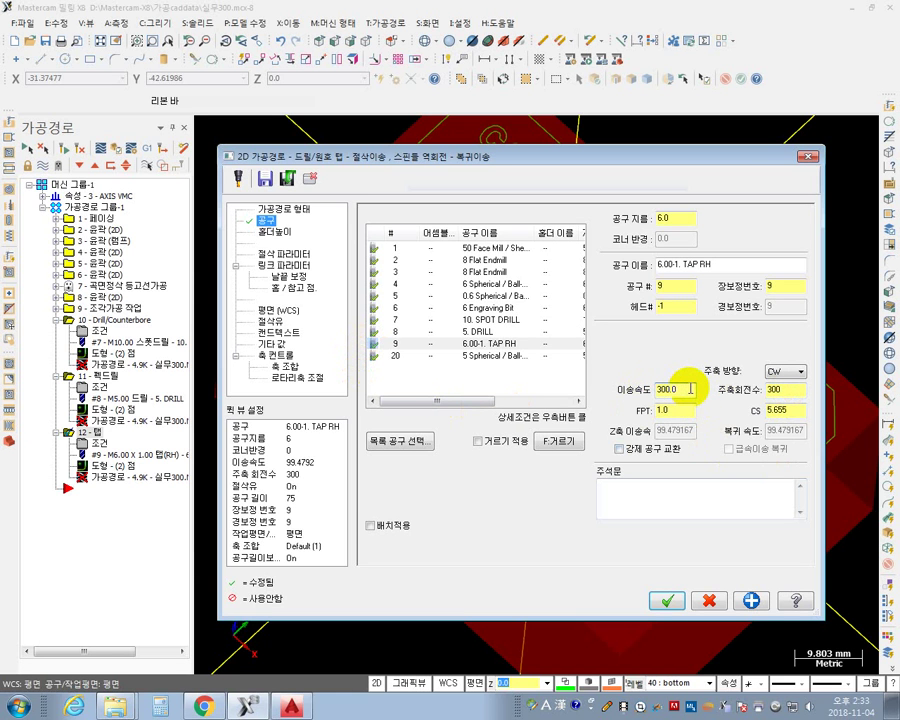
{"action": "left_click", "coordinate": [666, 600]}
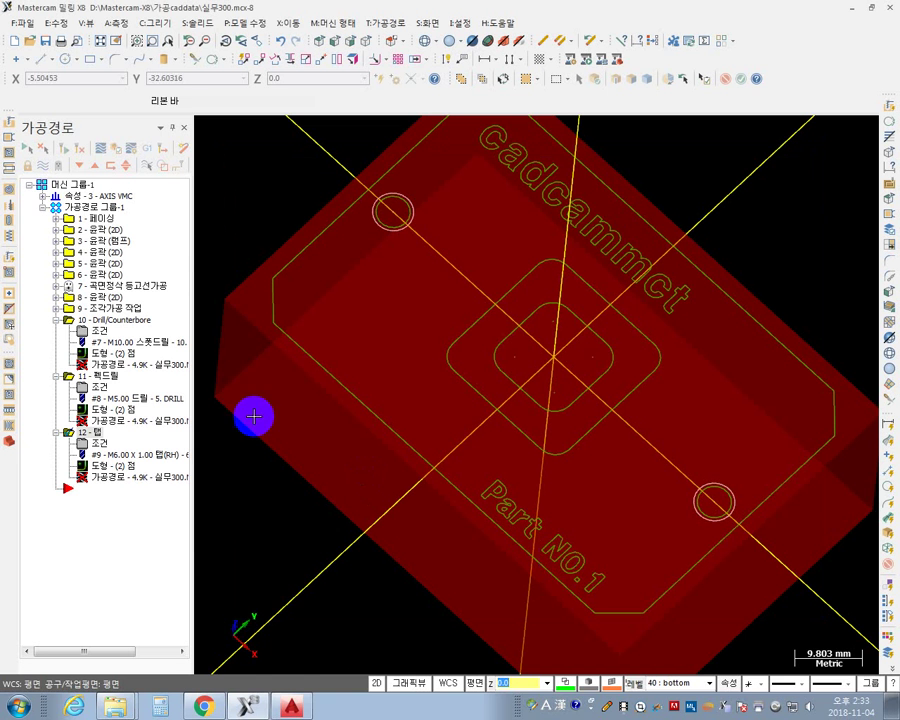
{"action": "left_click", "coordinate": [68, 148]}
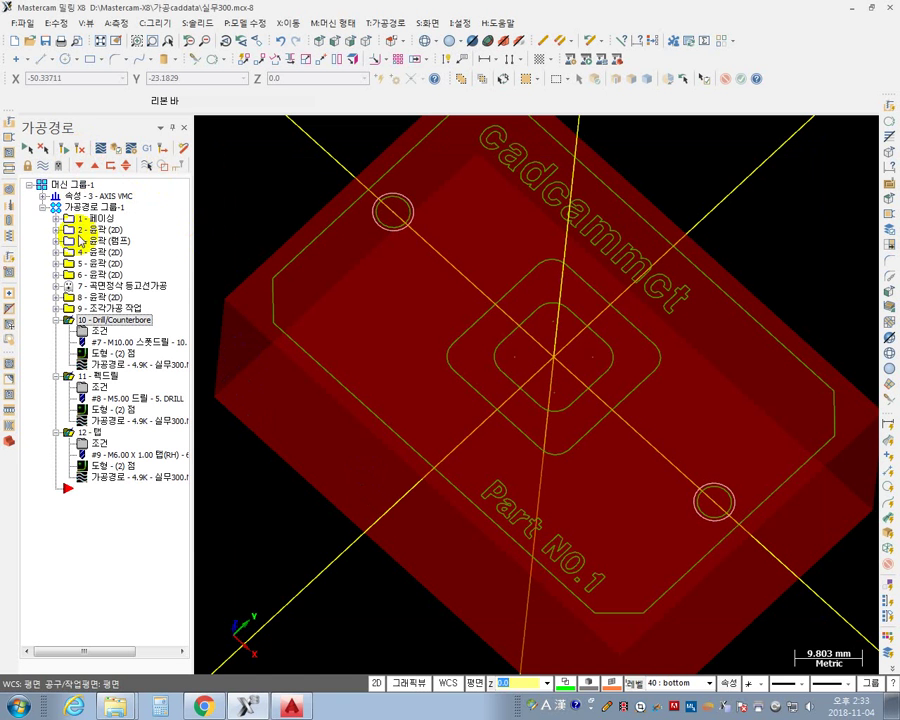
- Collapse operations 10 and 11 and select every operation in toolpath group-1 except operation 7, the surface finish contour
{"action": "left_click", "coordinate": [56, 321]}
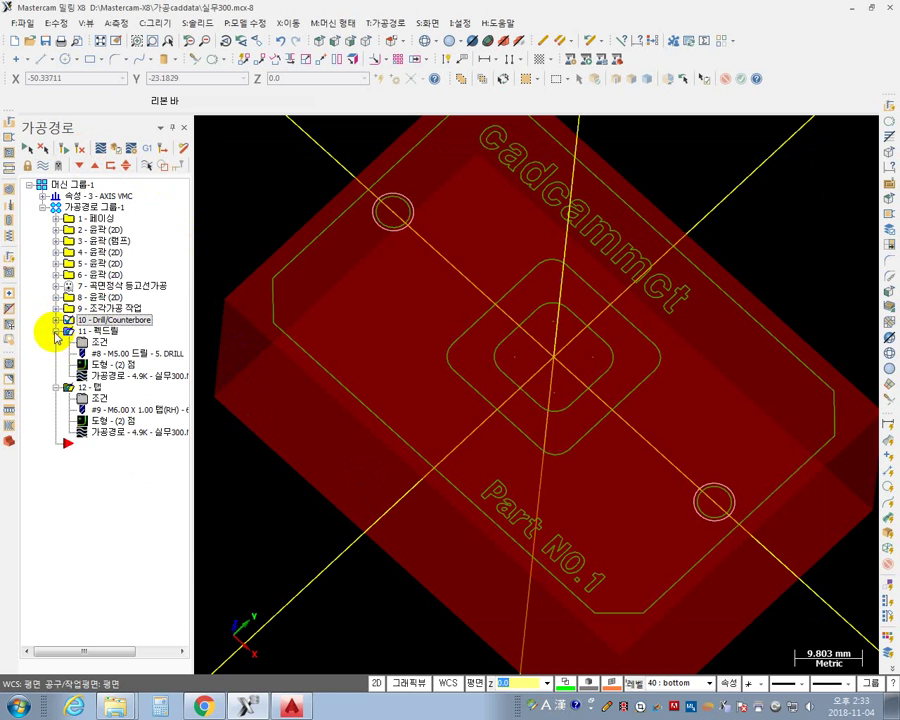
{"action": "left_click", "coordinate": [56, 332]}
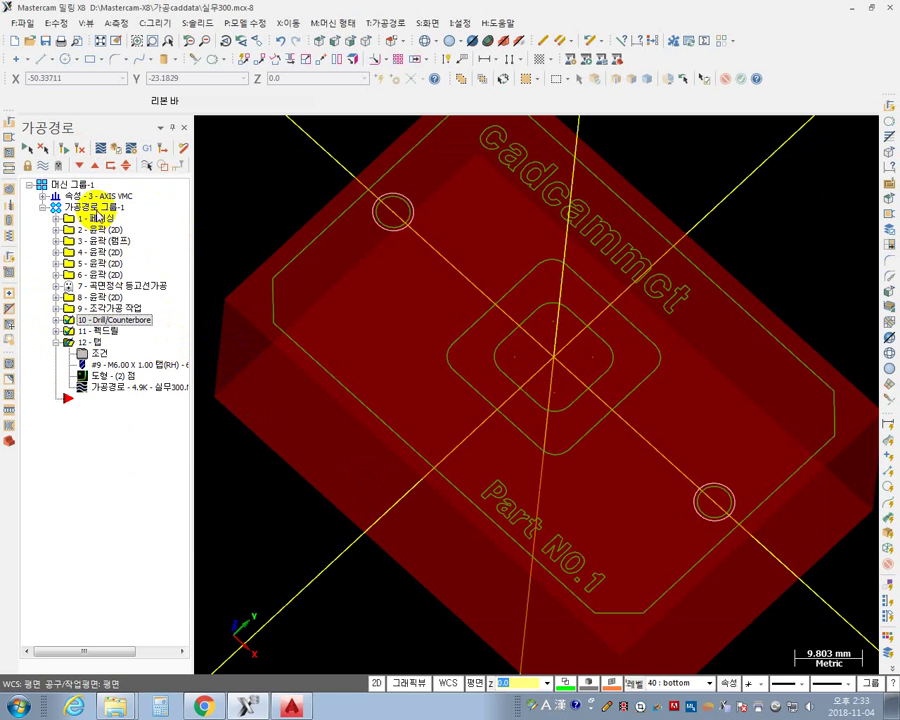
{"action": "left_click", "coordinate": [100, 213], "text": "shift"}
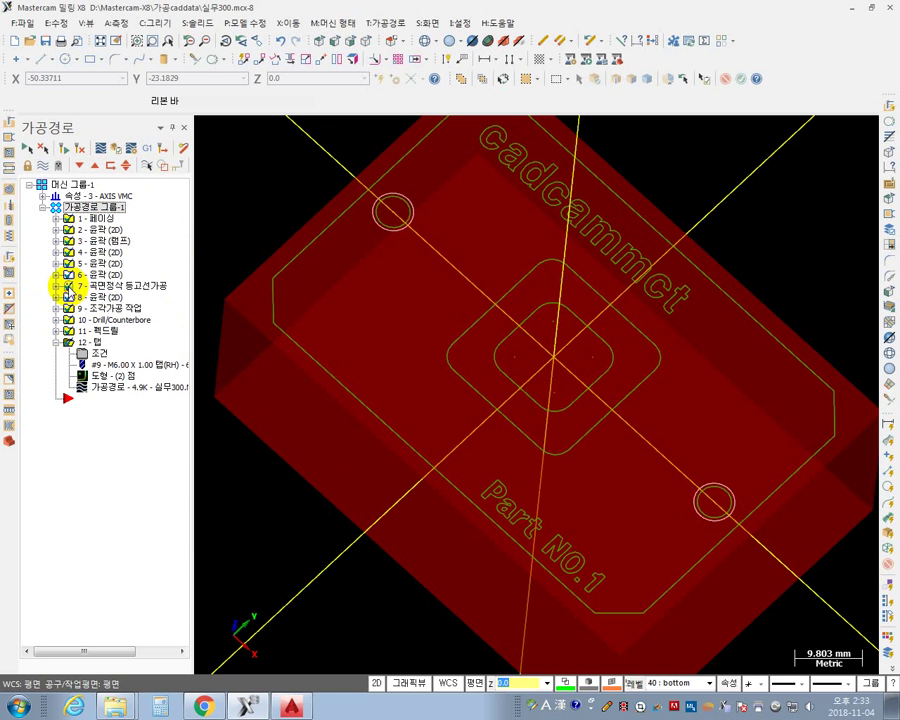
{"action": "left_click", "coordinate": [62, 286], "text": "ctrl"}
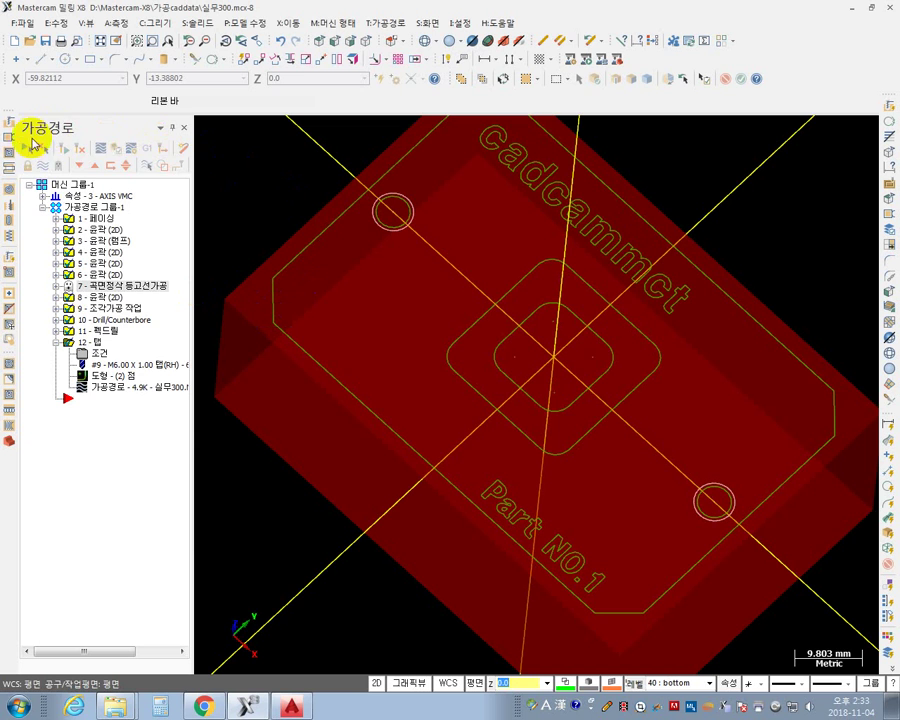
- Verify the selected operations in the simulator, advancing to the "cadcammct" engraving and playing it at a reduced speed
{"action": "left_click", "coordinate": [120, 147]}
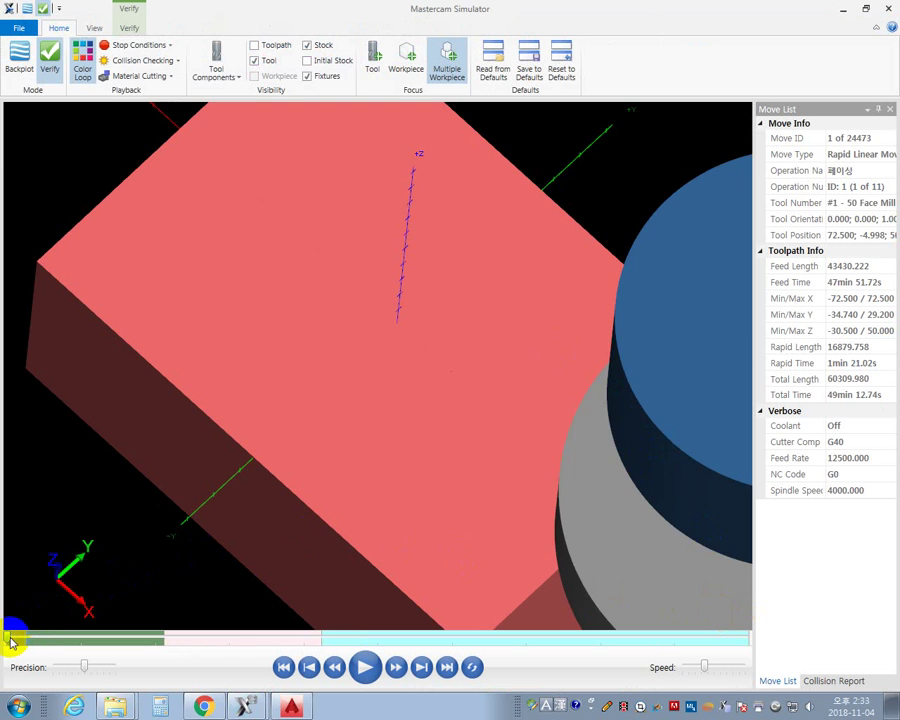
{"action": "left_click_drag", "start_coordinate": [10, 637], "coordinate": [735, 643]}
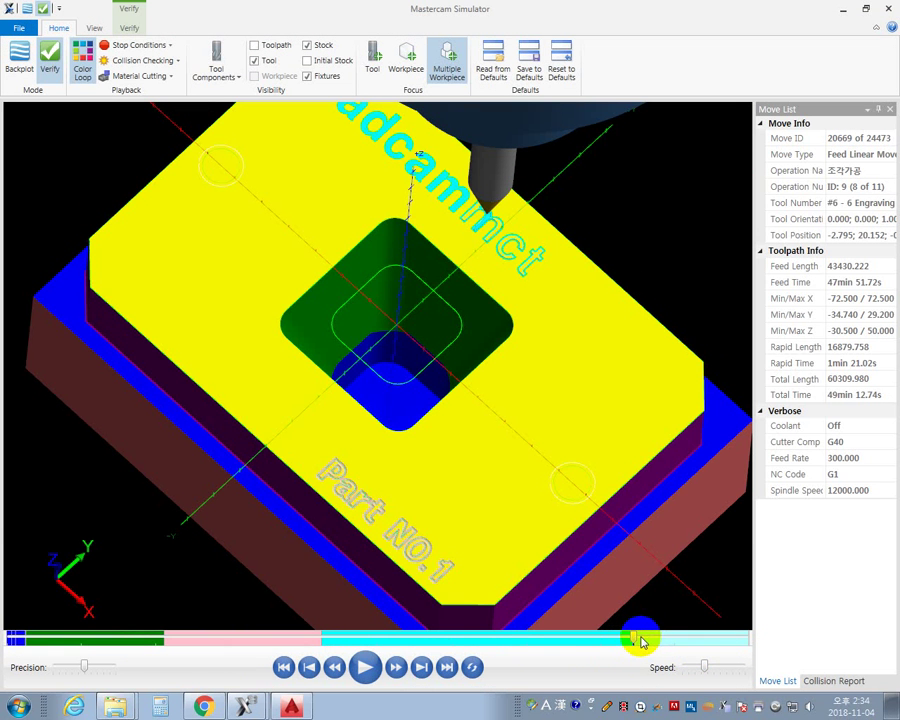
{"action": "left_click_drag", "start_coordinate": [704, 666], "coordinate": [695, 668]}
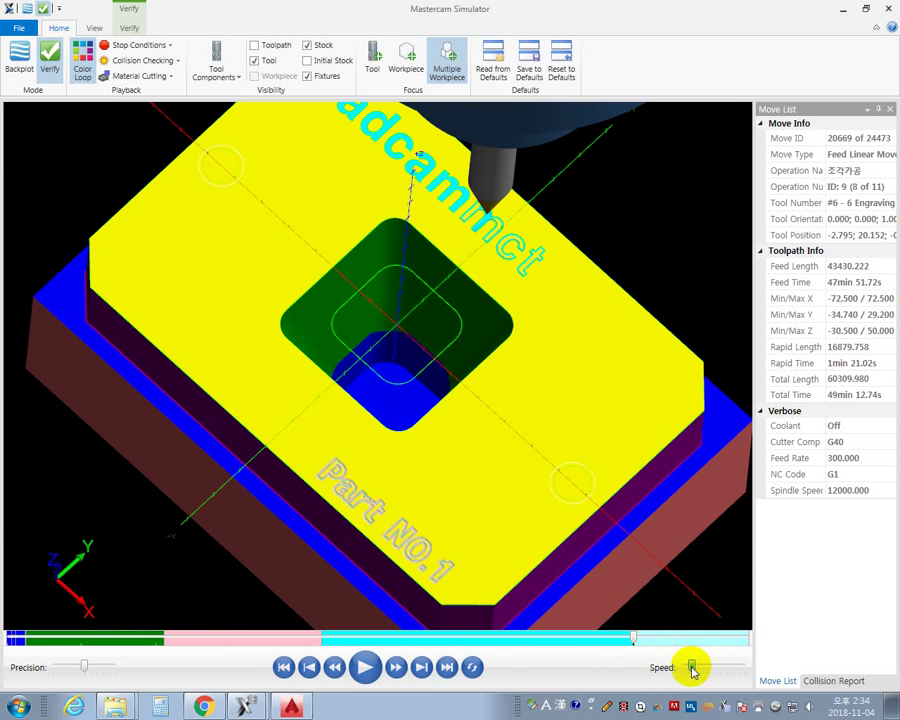
{"action": "left_click", "coordinate": [365, 667]}
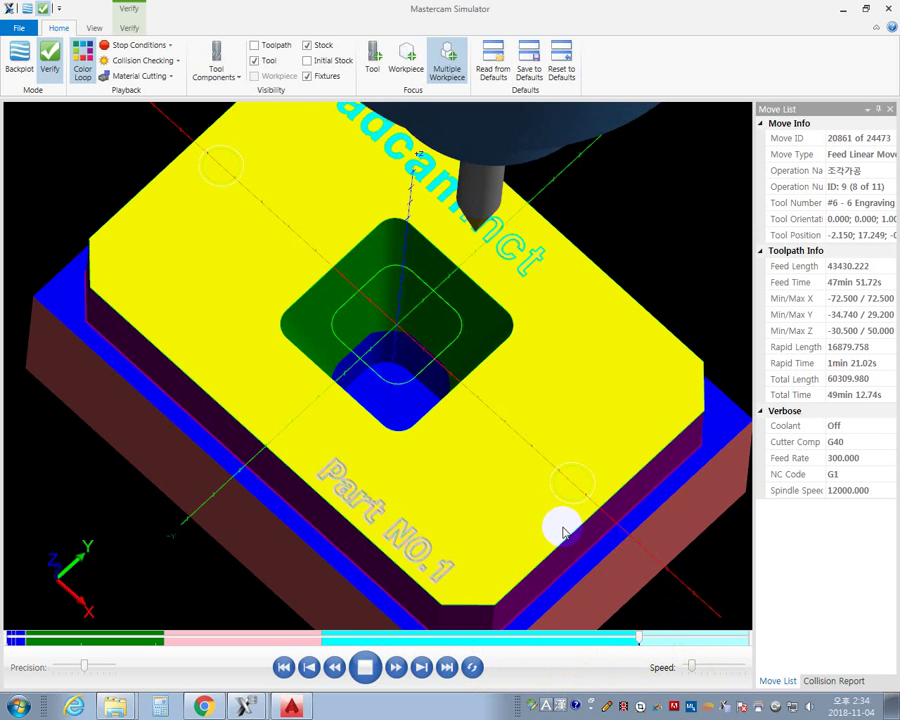
{"action": "scroll", "coordinate": [562, 532], "scroll_direction": "down", "scroll_amount": 2}
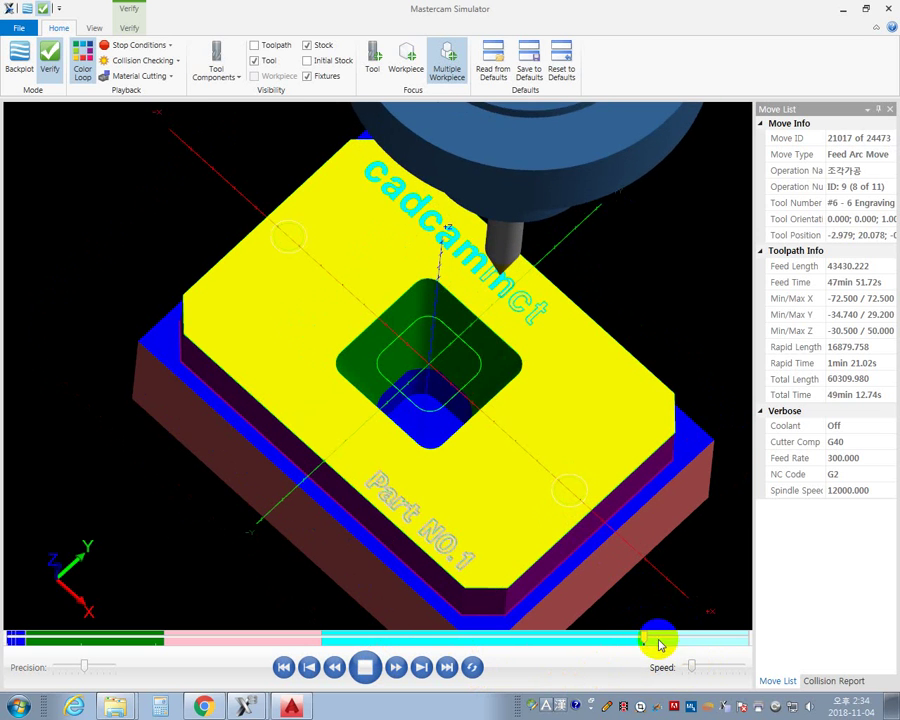
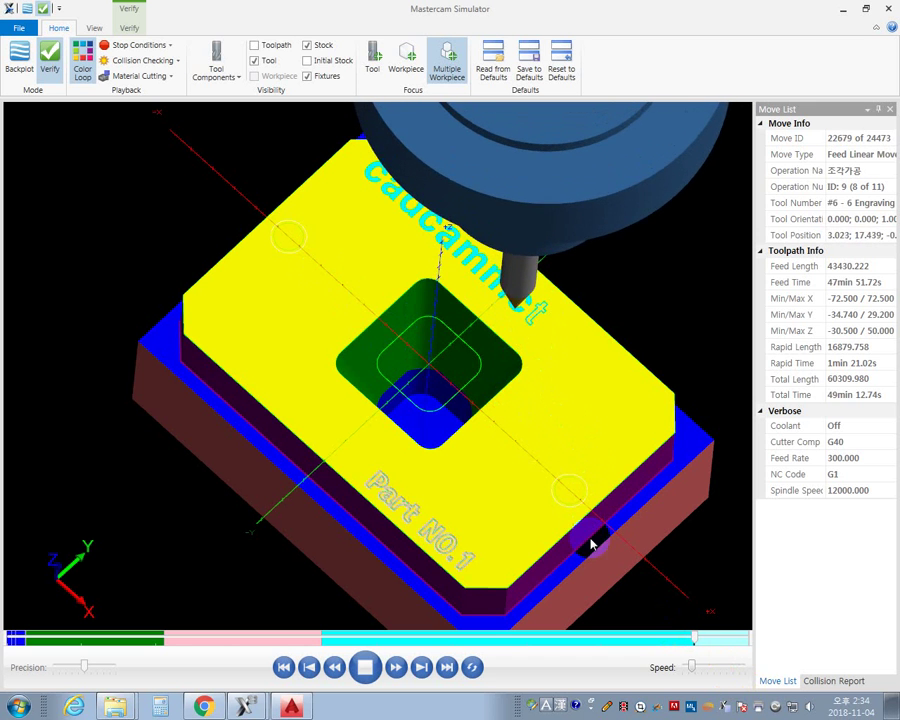
- Advance the simulation to the end of the engraving and play the drilling and tapping cycles slowly through to completion
{"action": "left_click", "coordinate": [716, 663]}
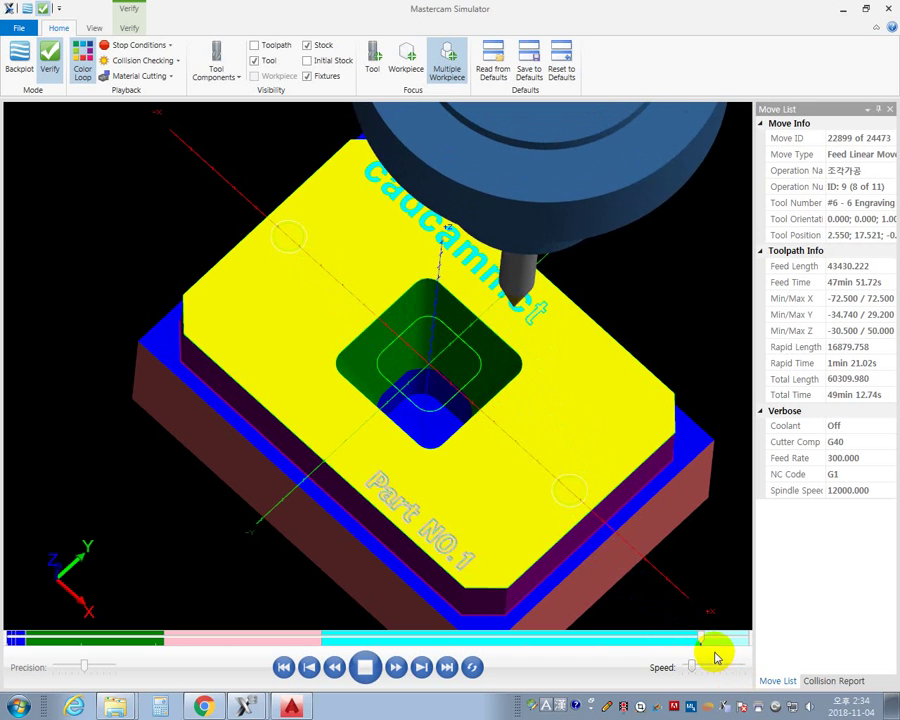
{"action": "left_click_drag", "start_coordinate": [716, 657], "coordinate": [689, 671]}
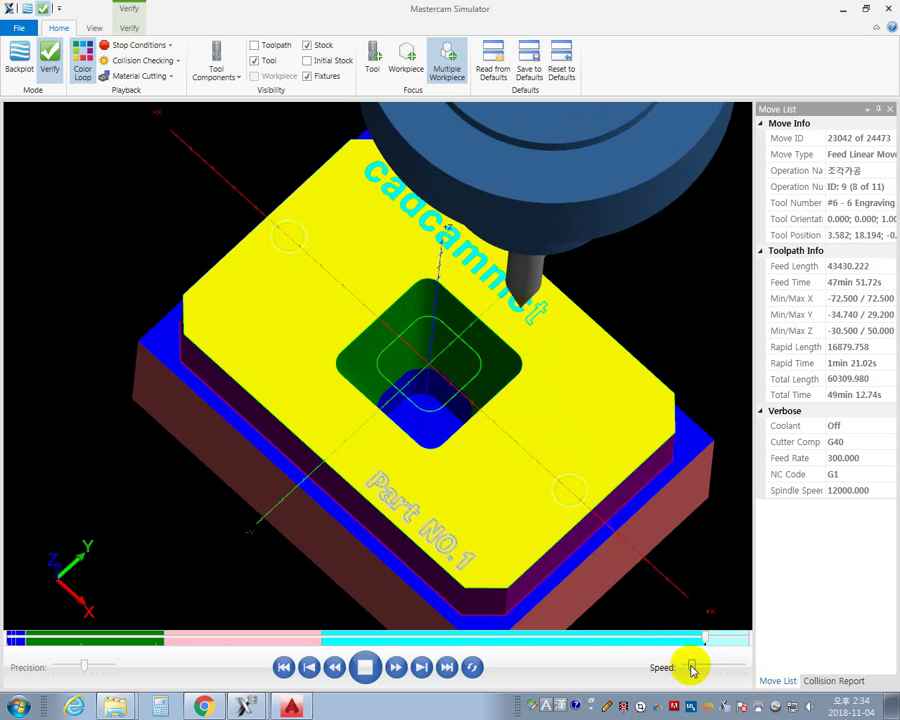
{"action": "left_click", "coordinate": [366, 667]}
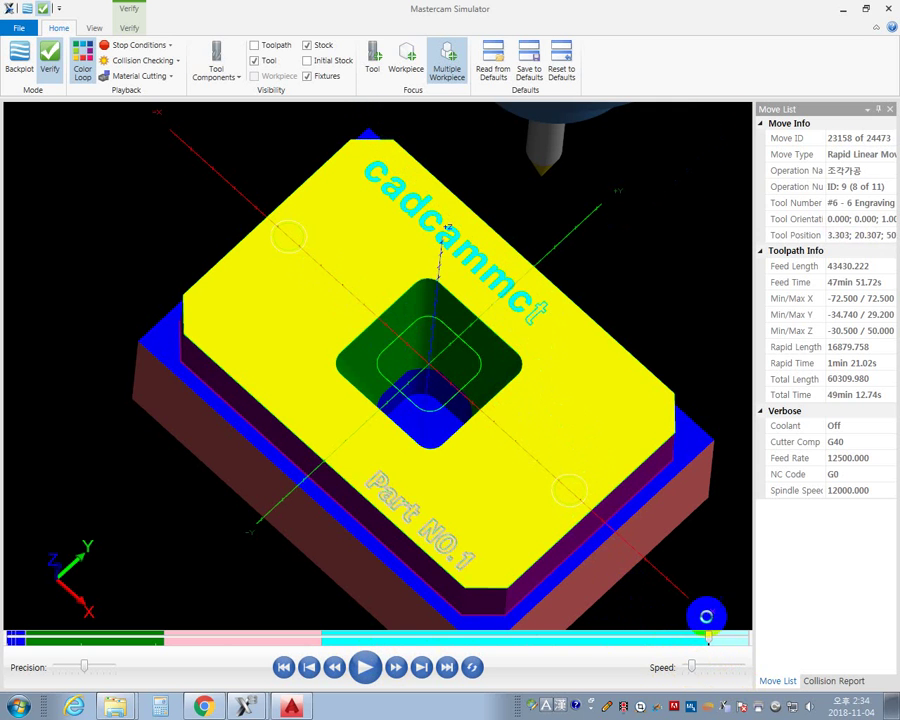
{"action": "left_click", "coordinate": [708, 641]}
{"action": "left_click_drag", "start_coordinate": [711, 640], "coordinate": [746, 641]}
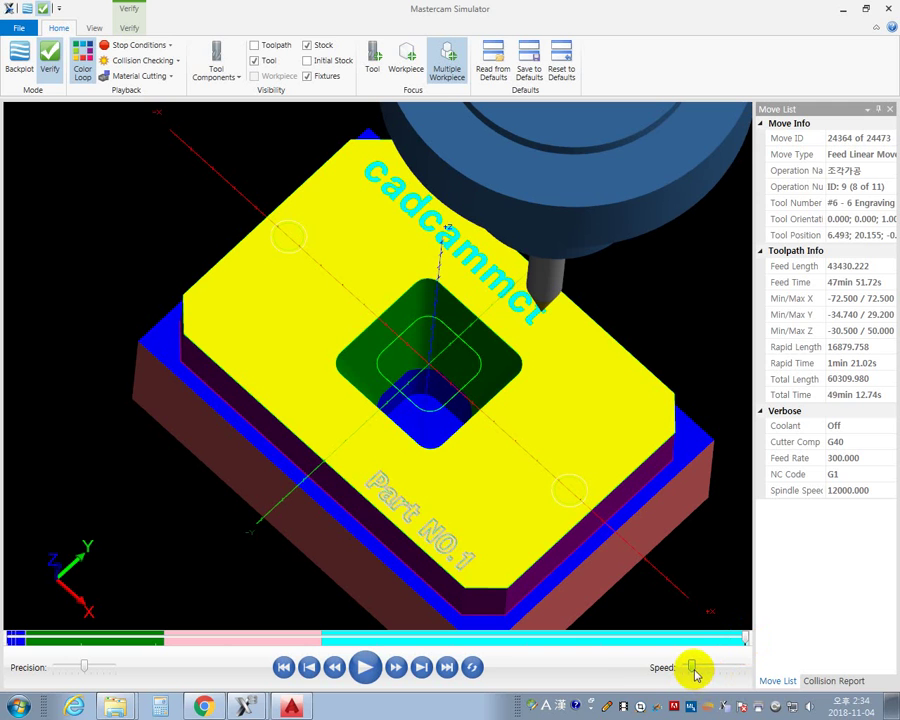
{"action": "left_click", "coordinate": [362, 665]}
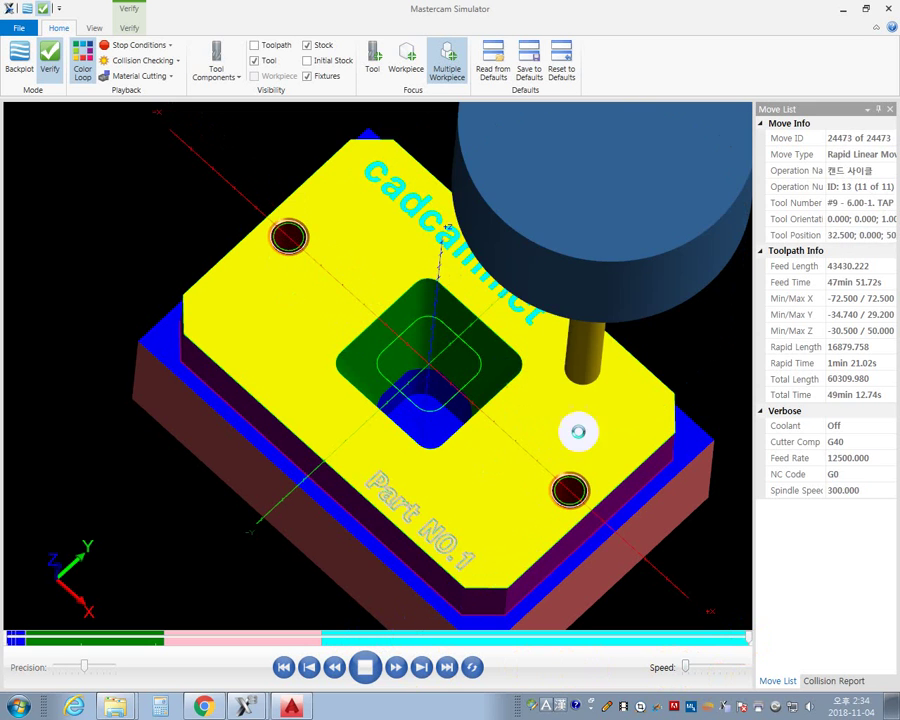
- Examine the machined tap hole near the "Part NO.1" text up close, and view the whole part in isometric view
{"action": "scroll", "coordinate": [578, 488], "scroll_direction": "up", "scroll_amount": 5}
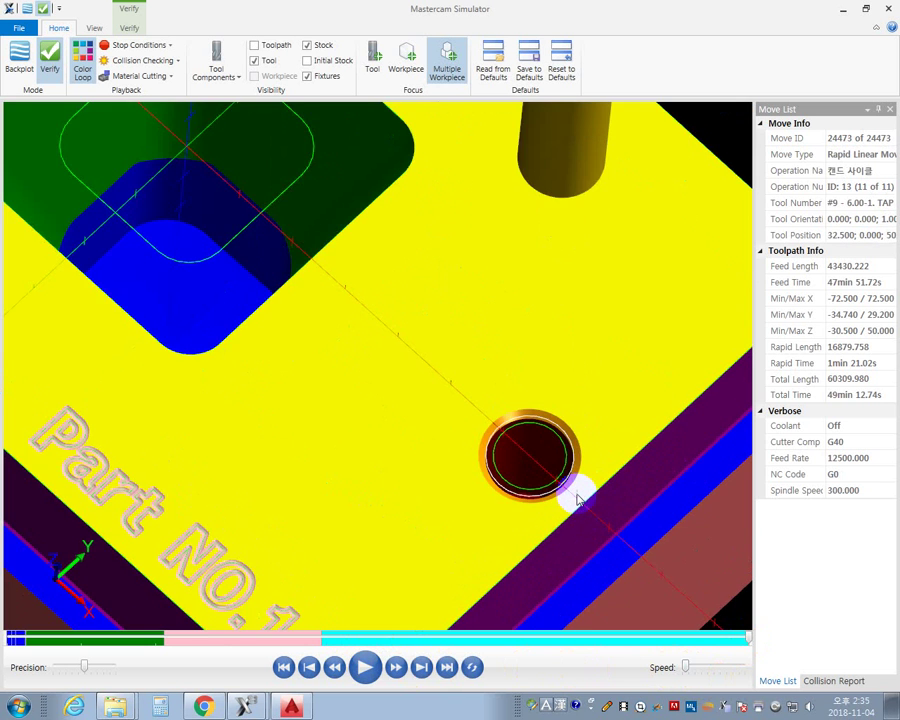
{"action": "middle_click_drag", "start_coordinate": [557, 490], "coordinate": [538, 428]}
{"action": "middle_click_drag", "start_coordinate": [468, 433], "coordinate": [494, 362]}
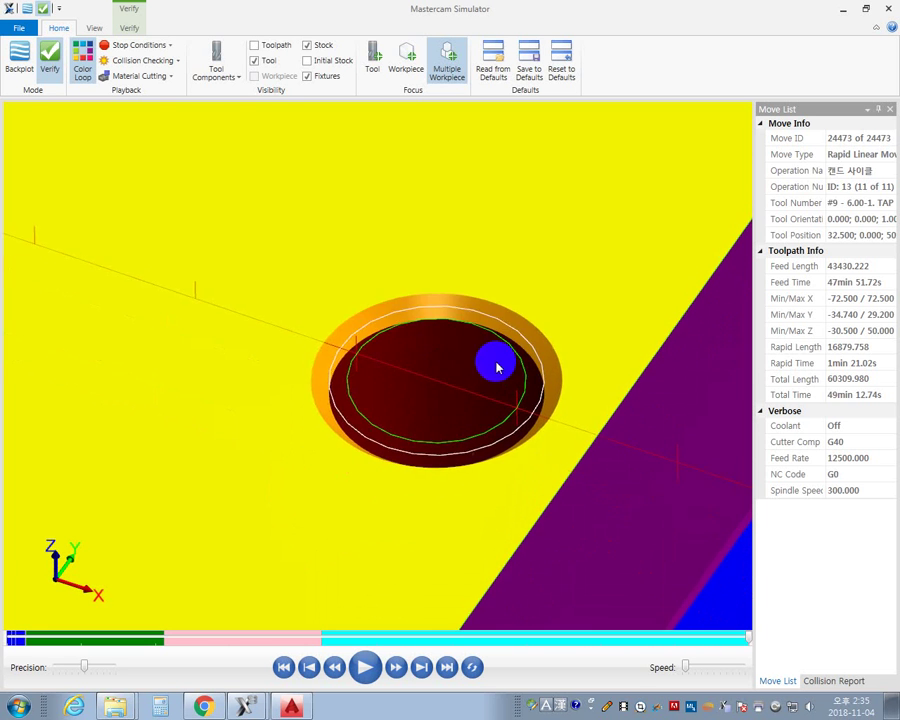
{"action": "scroll", "coordinate": [504, 420], "scroll_direction": "down", "scroll_amount": 5}
{"action": "middle_click_drag", "start_coordinate": [504, 420], "coordinate": [460, 394]}
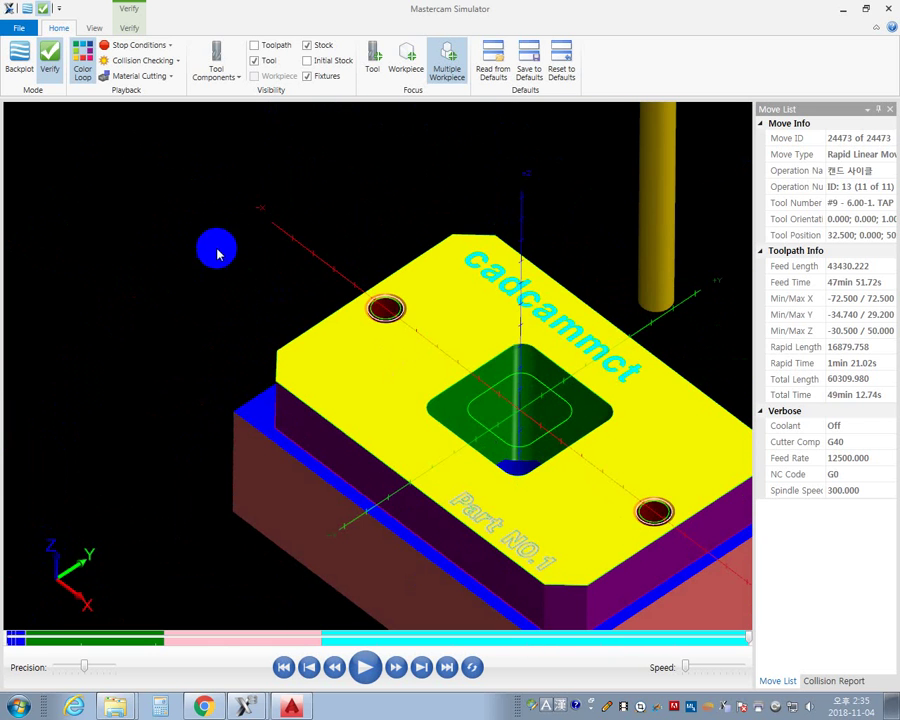
{"action": "right_click", "coordinate": [215, 247]}
{"action": "left_click", "coordinate": [258, 335]}
{"action": "middle_click_drag", "start_coordinate": [378, 386], "coordinate": [387, 452]}
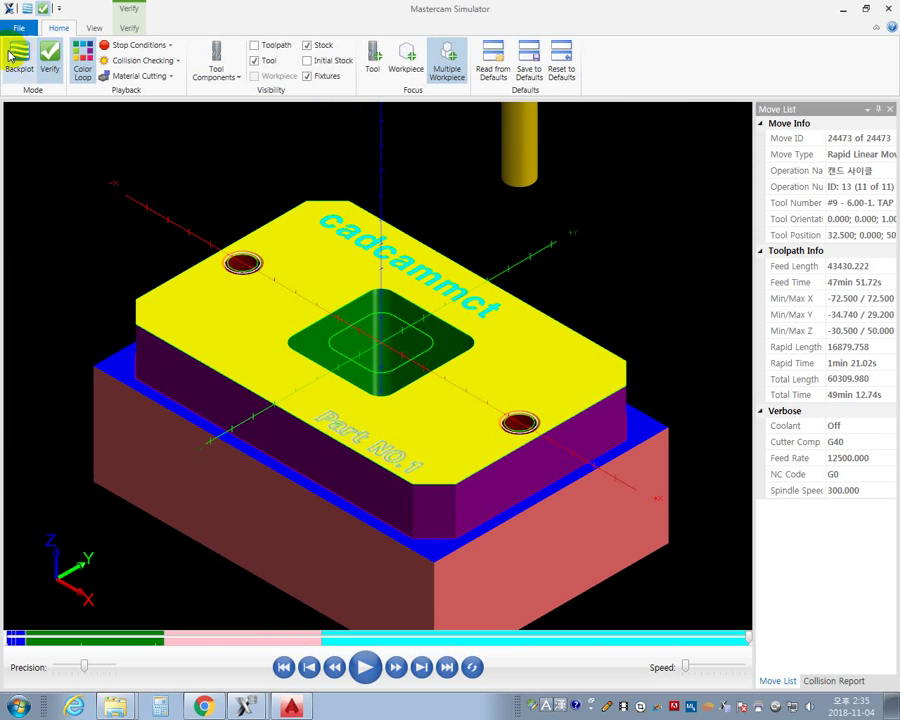
- Save the simulated stock as an STL file named 실무300 in the data folder and close the simulator
{"action": "left_click", "coordinate": [28, 32]}
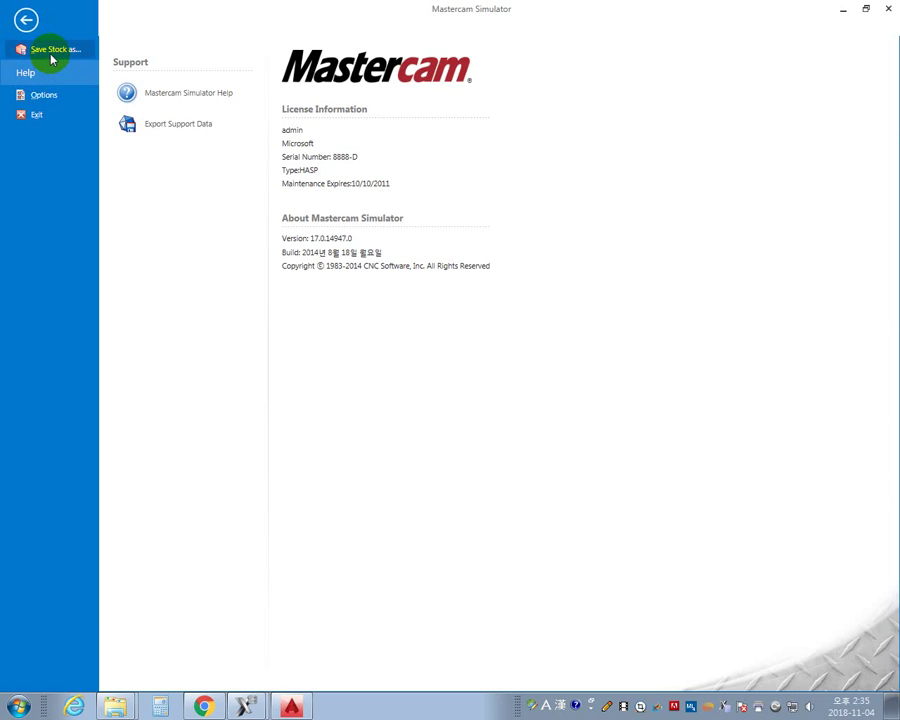
{"action": "left_click", "coordinate": [37, 50]}
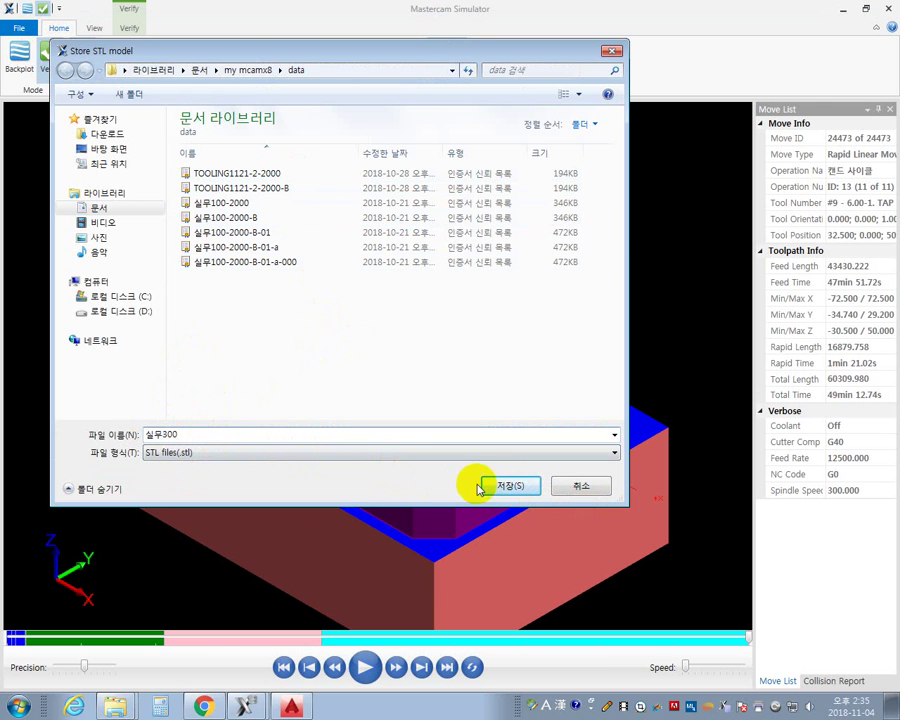
{"action": "left_click", "coordinate": [511, 486]}
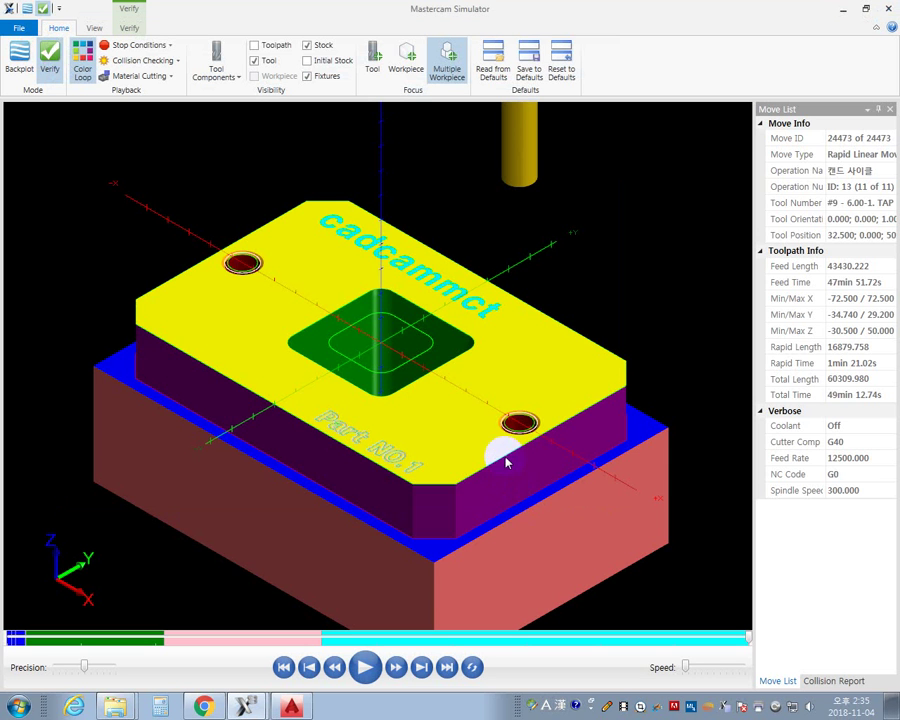
{"action": "left_click", "coordinate": [887, 9]}
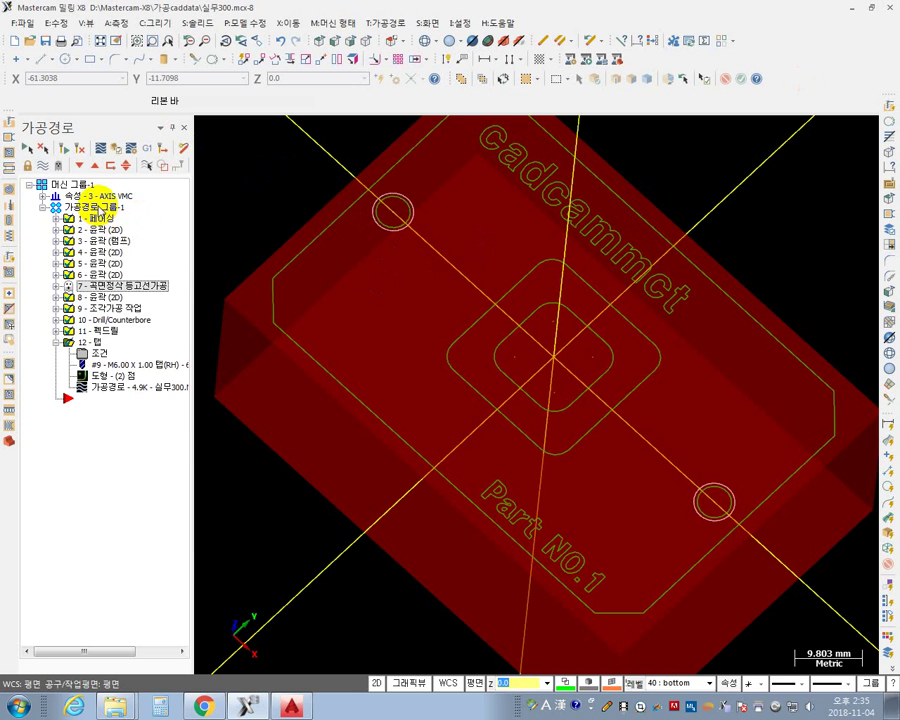
- Rename toolpath group-1 (가공경로 그룹-1) as bottom
{"action": "left_click", "coordinate": [116, 207]}
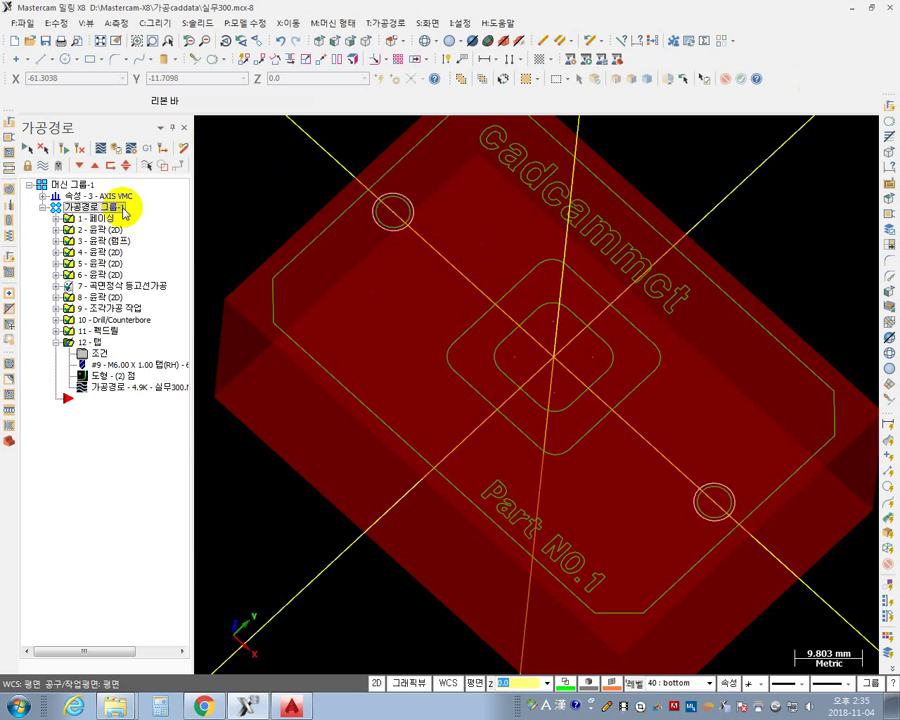
{"action": "left_click", "coordinate": [122, 207]}
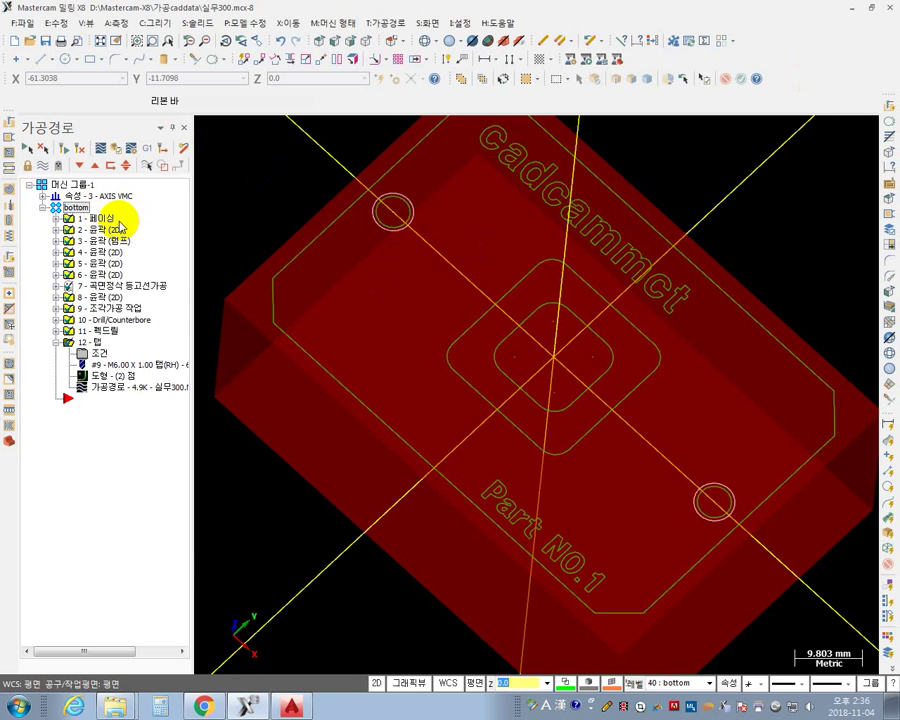
- Create a contour (윤곽) toolpath on the outer octagonal profile chain and assign tool 7, the 10 mm spot drill
{"action": "mouse_move", "coordinate": [394, 261]}
{"action": "middle_mouse_down"}
{"action": "mouse_move", "coordinate": [466, 301]}
{"action": "mouse_move", "coordinate": [469, 385]}
{"action": "mouse_move", "coordinate": [526, 325]}
{"action": "middle_mouse_up"}
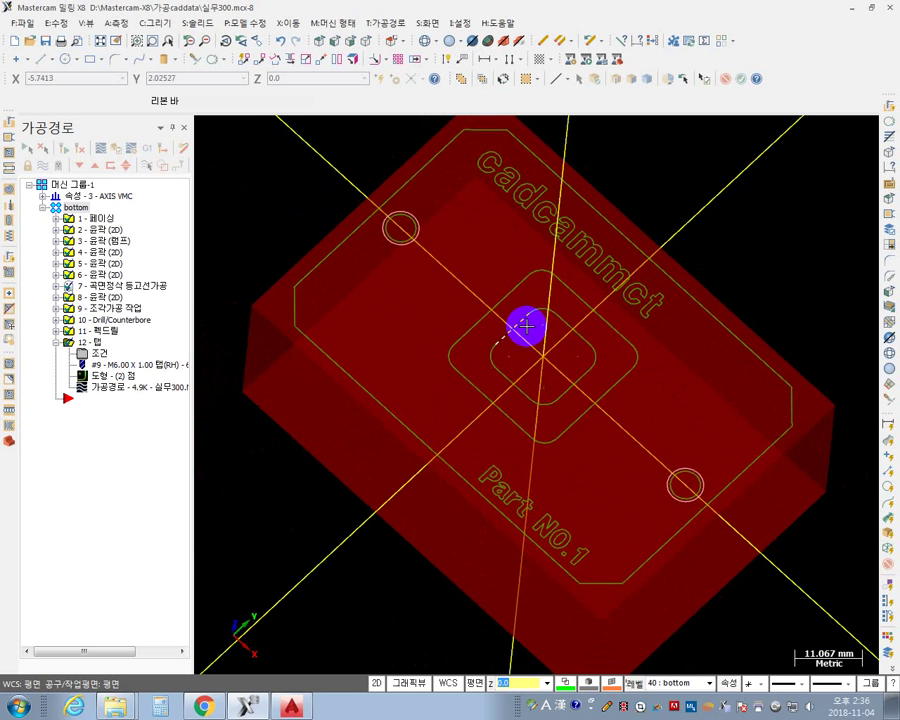
{"action": "middle_click_drag", "start_coordinate": [526, 325], "coordinate": [461, 360]}
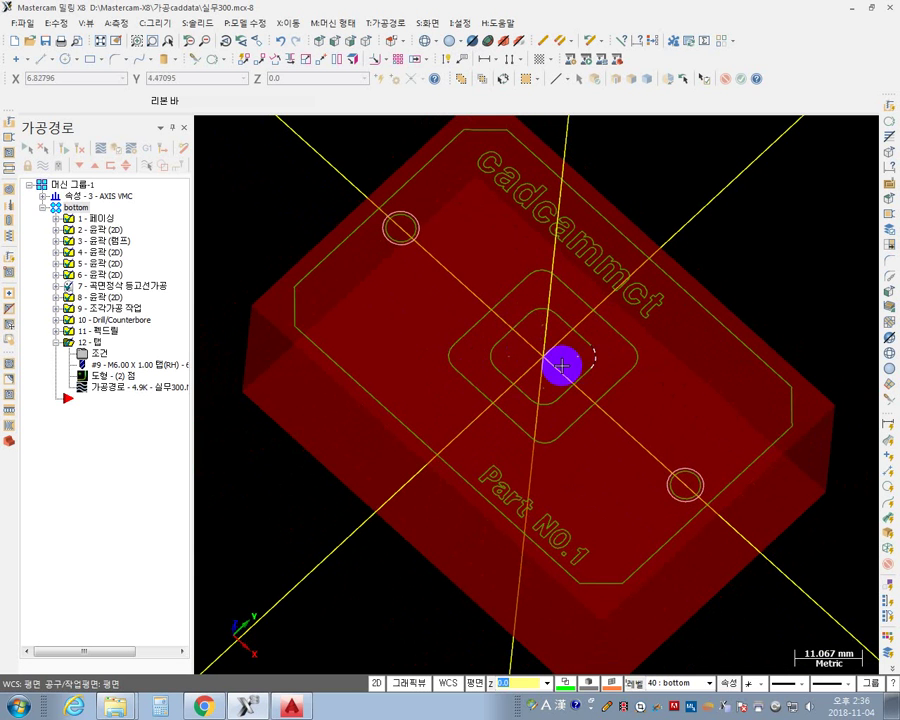
{"action": "middle_click_drag", "start_coordinate": [402, 303], "coordinate": [464, 376]}
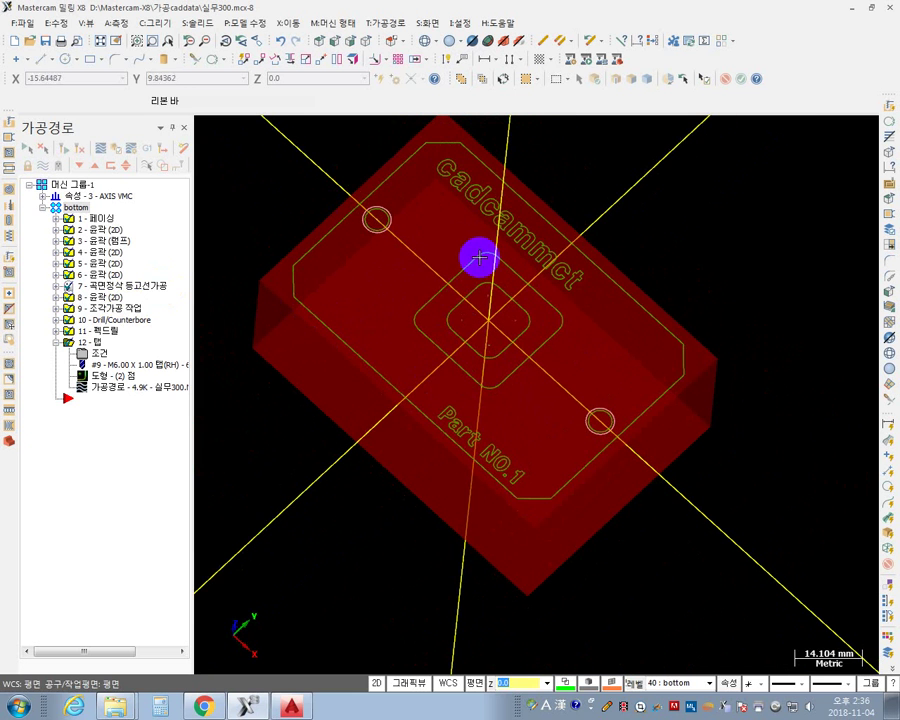
{"action": "middle_click_drag", "start_coordinate": [447, 368], "coordinate": [428, 366]}
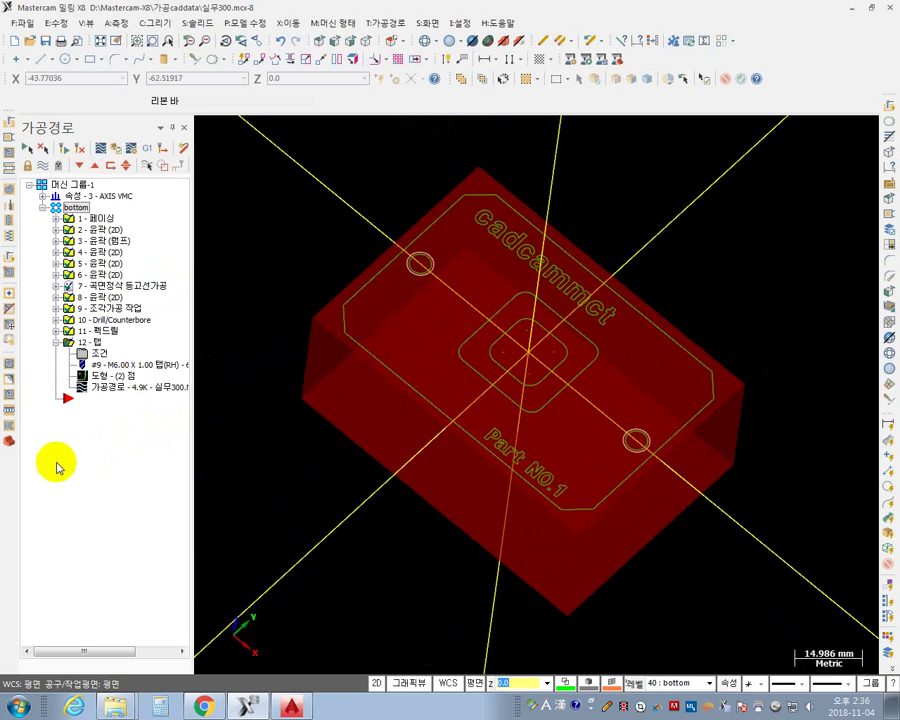
{"action": "left_click", "coordinate": [8, 137]}
{"action": "left_click", "coordinate": [350, 291]}
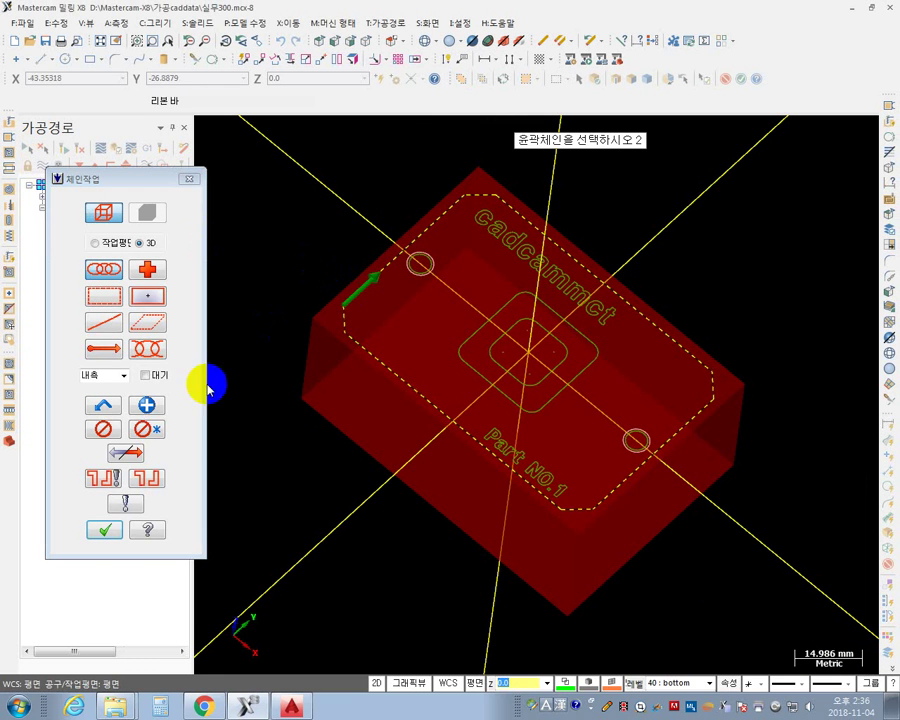
{"action": "left_click", "coordinate": [106, 530]}
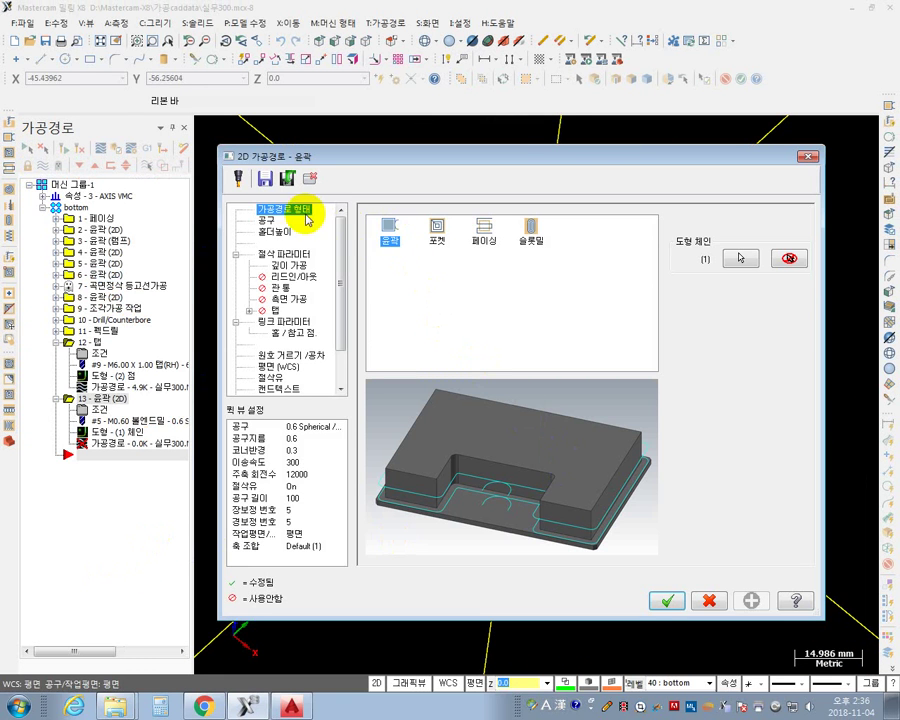
{"action": "left_click", "coordinate": [264, 220]}
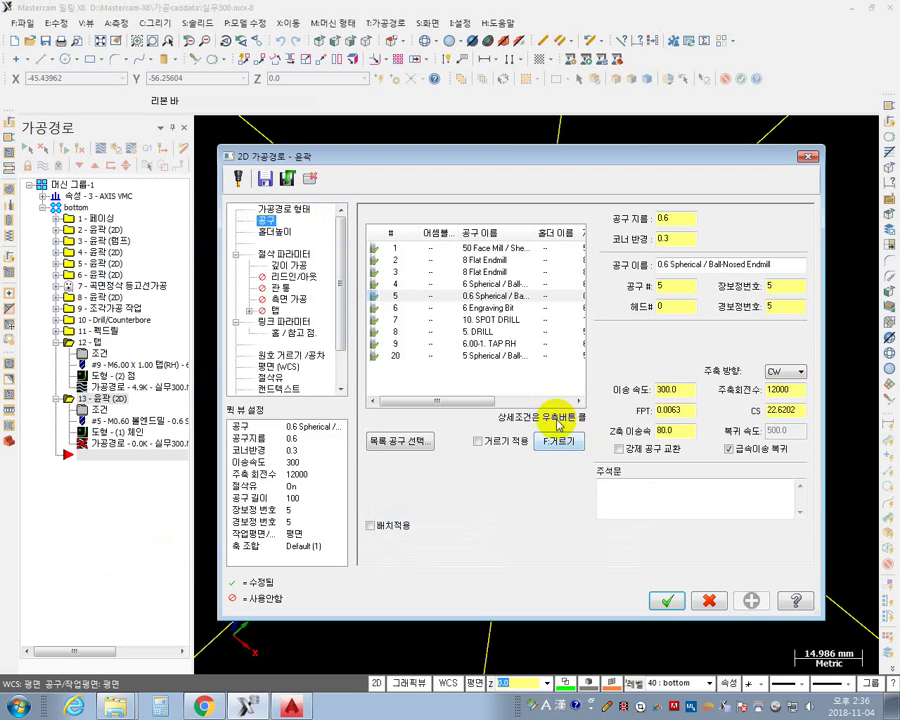
{"action": "left_click", "coordinate": [402, 320]}
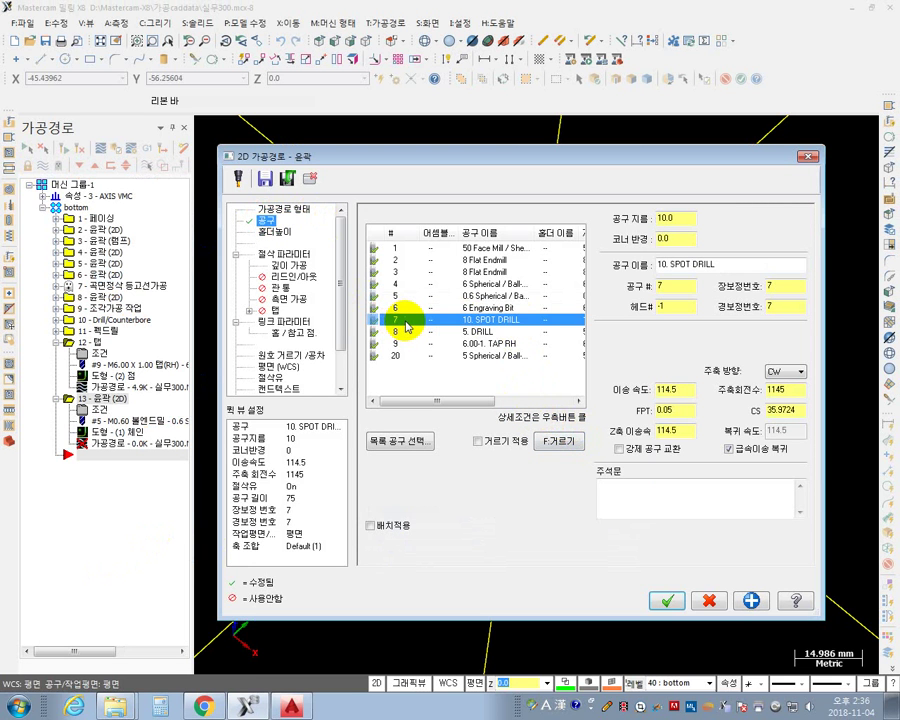
- Set the contour type (윤곽 형태) in the cut parameters to 2D chamfer (2D 모따기)
{"action": "left_click", "coordinate": [265, 256]}
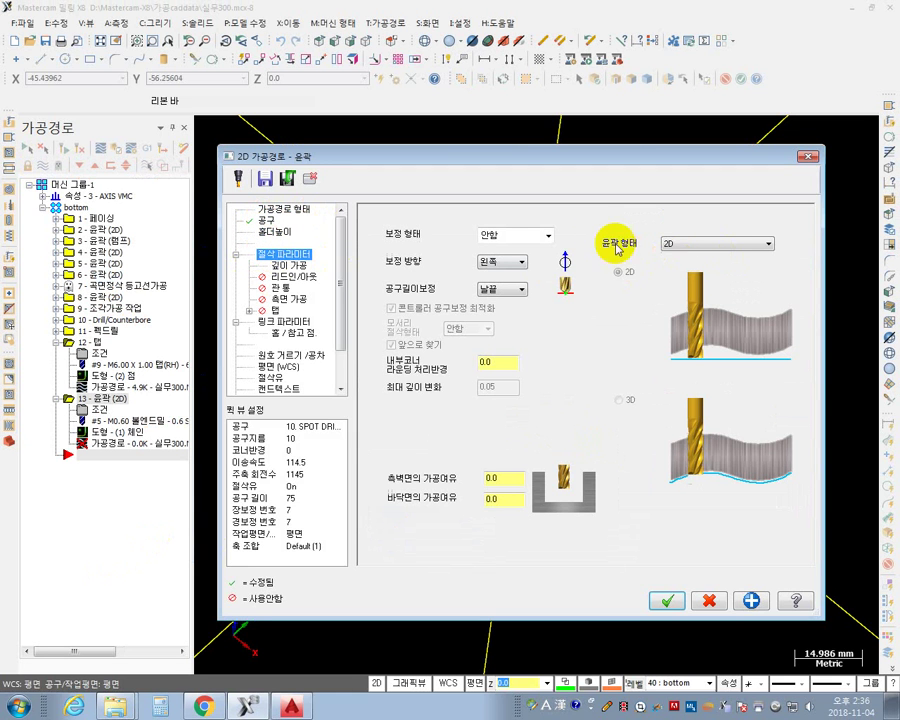
{"action": "left_click", "coordinate": [771, 248]}
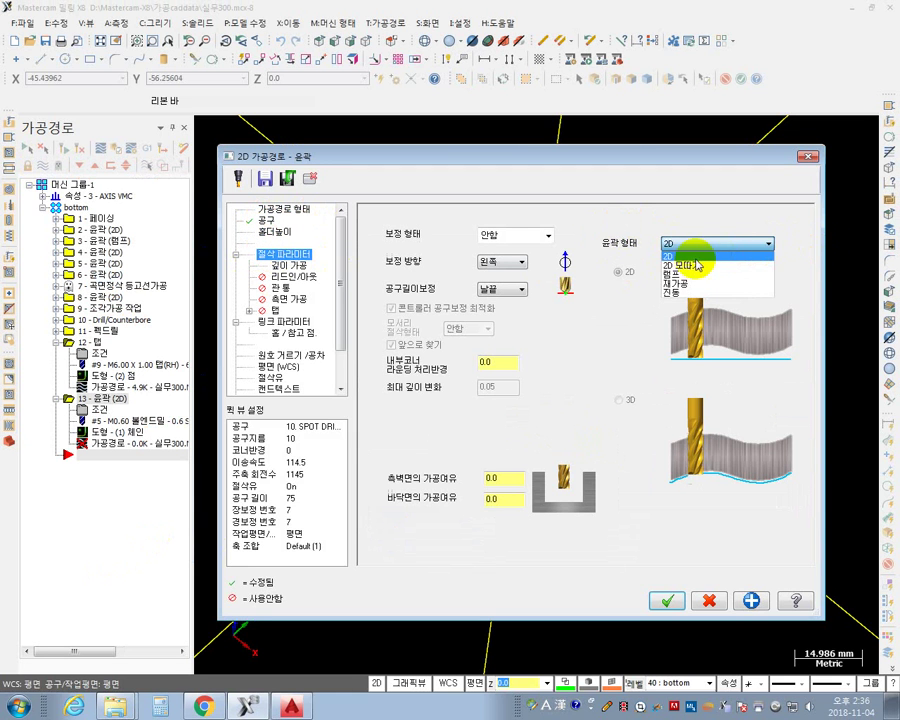
{"action": "left_click", "coordinate": [690, 260]}
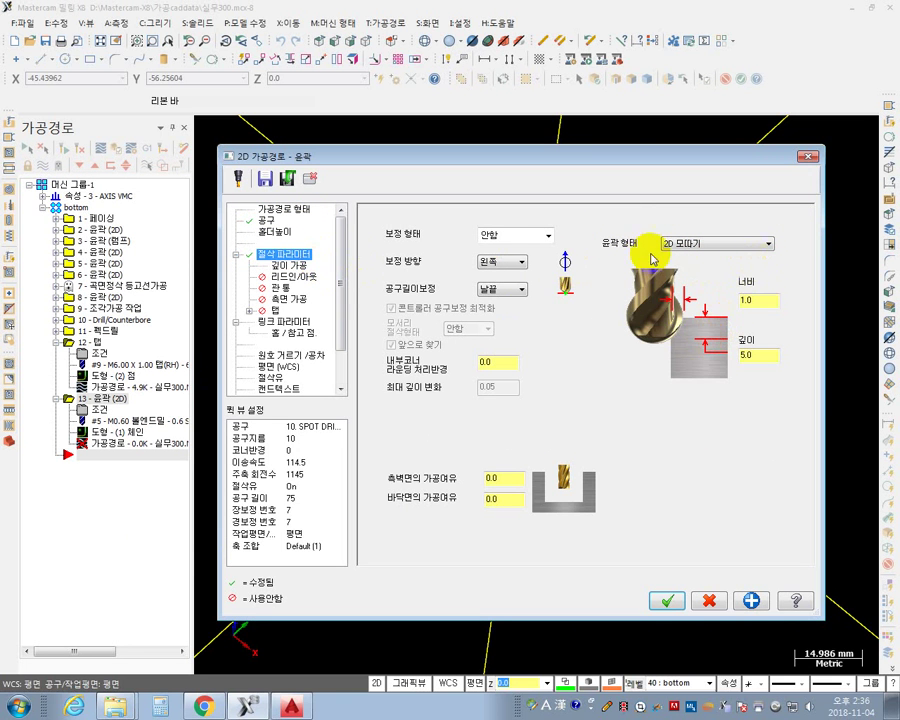
- Review the contour toolpath's tool list with the tool name column widened, keeping the 10 mm spot drill selected
{"action": "left_click", "coordinate": [268, 220]}
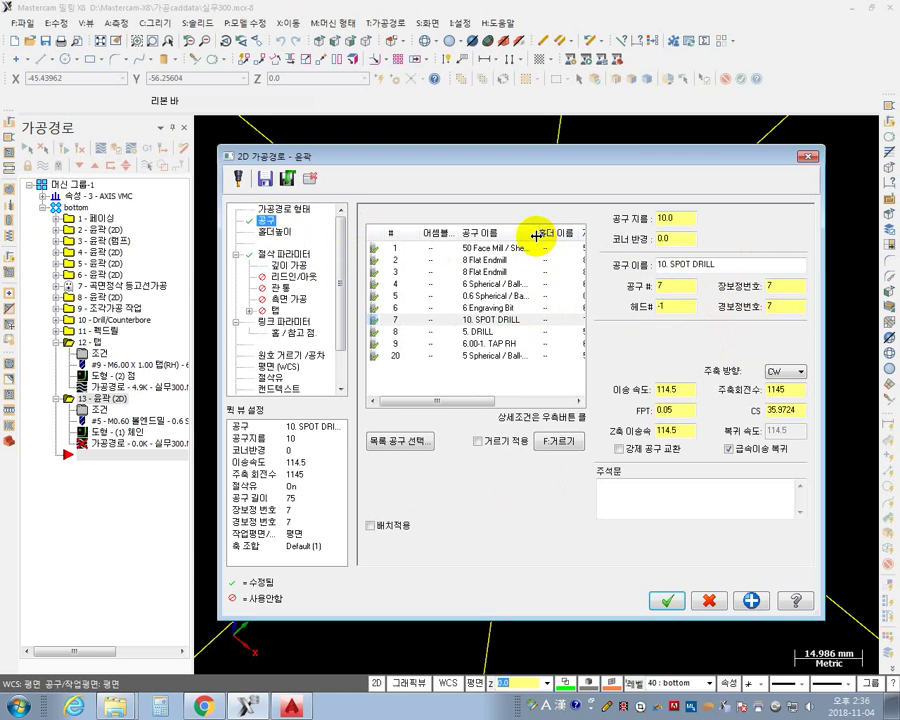
{"action": "left_click_drag", "start_coordinate": [537, 234], "coordinate": [557, 241]}
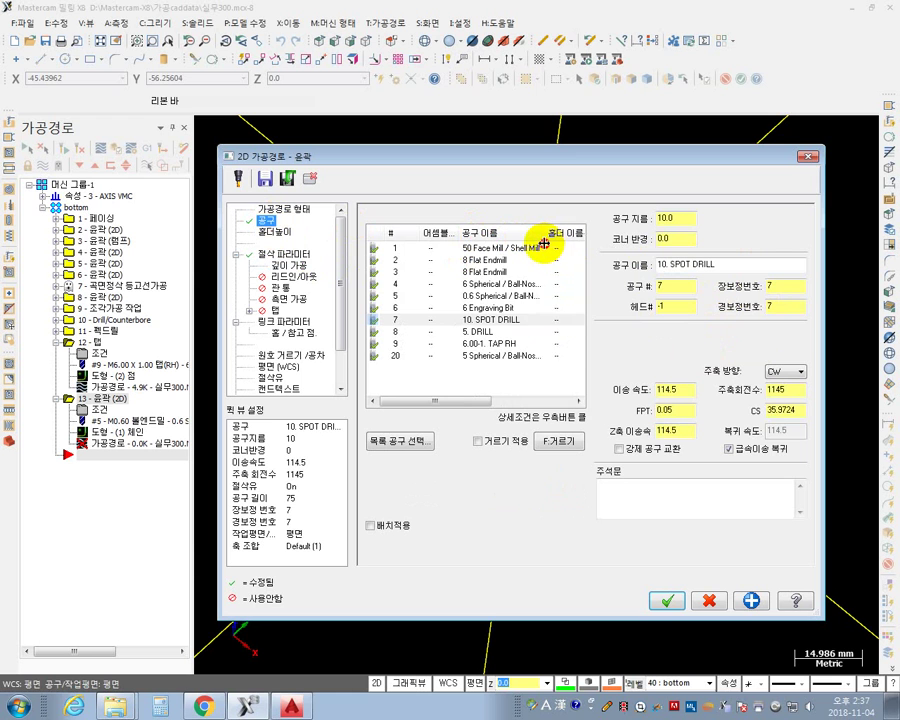
{"action": "left_click", "coordinate": [544, 243]}
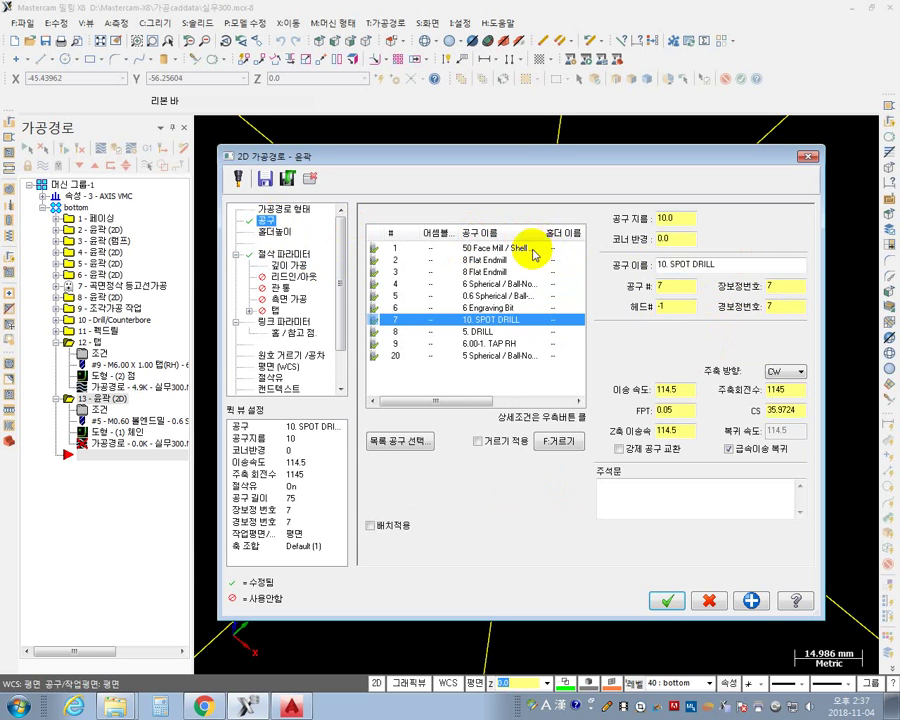
- Check the geometry definition of tool 7, the 10 mm spot drill, in the contour toolpath's tool list
{"action": "right_click", "coordinate": [500, 324]}
{"action": "left_click", "coordinate": [559, 369]}
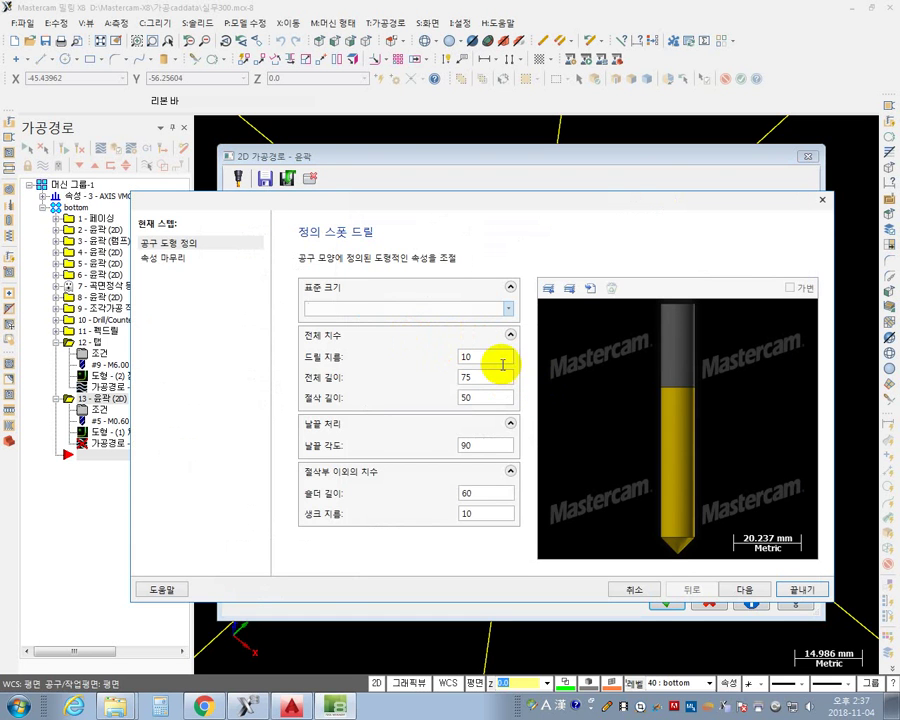
{"action": "left_click", "coordinate": [801, 589]}
- Set the 2D chamfer width (너비) to 0.3, the compensation type (보정 형태) to computer (컴퓨터) and the depth to 1.0
{"action": "left_click", "coordinate": [284, 254]}
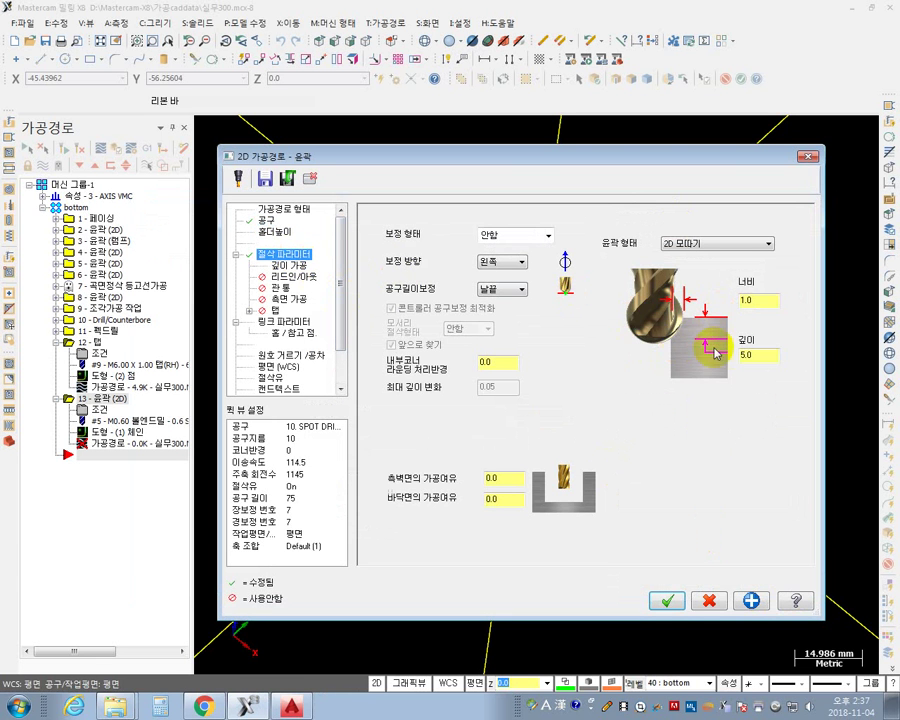
{"action": "double_click", "coordinate": [760, 300]}
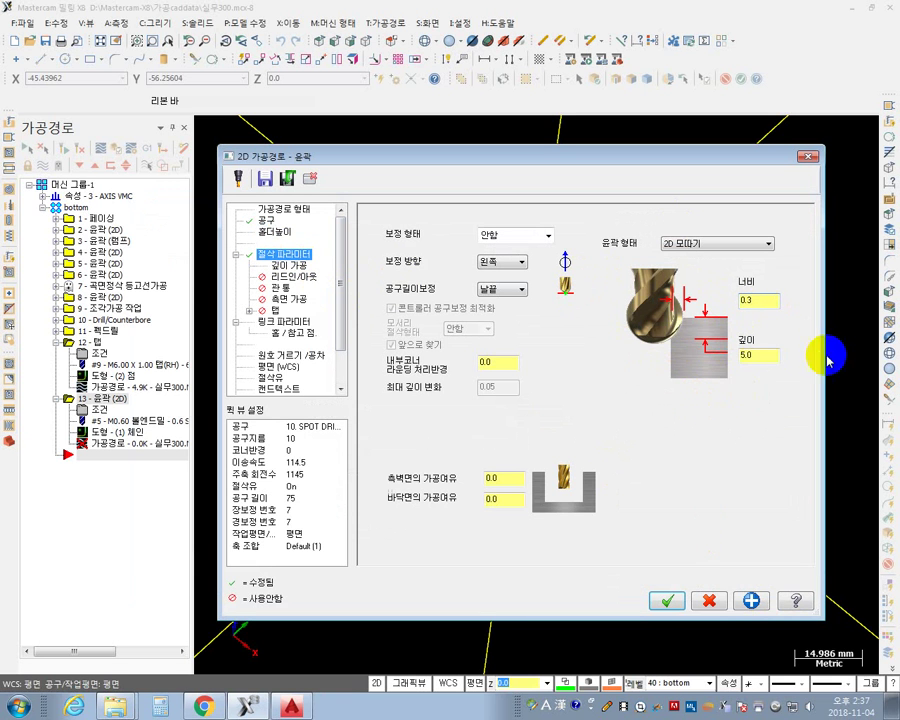
{"action": "double_click", "coordinate": [762, 357]}
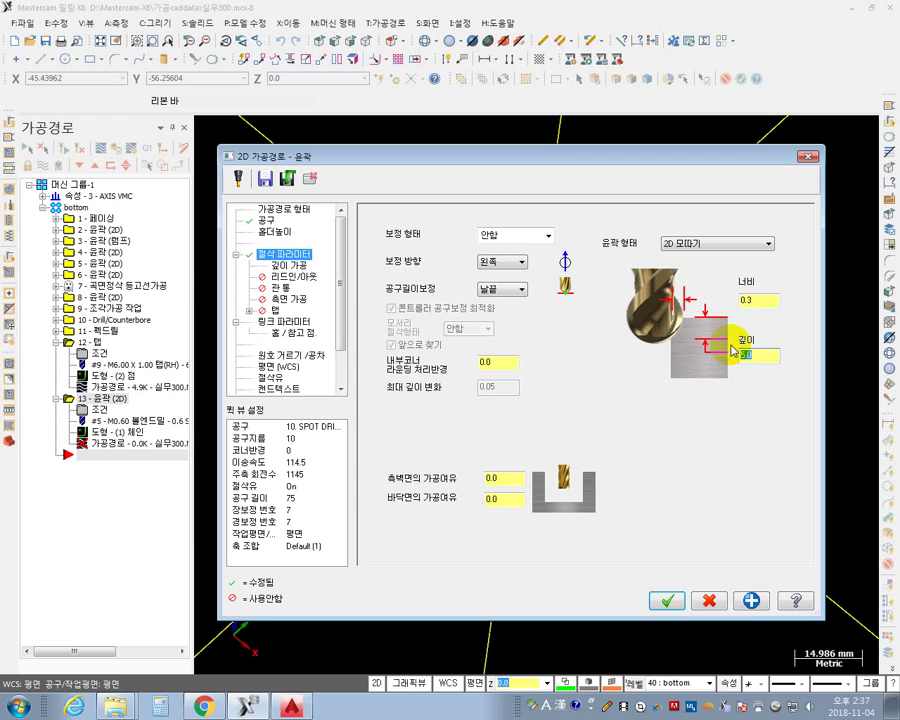
{"action": "left_click", "coordinate": [547, 235]}
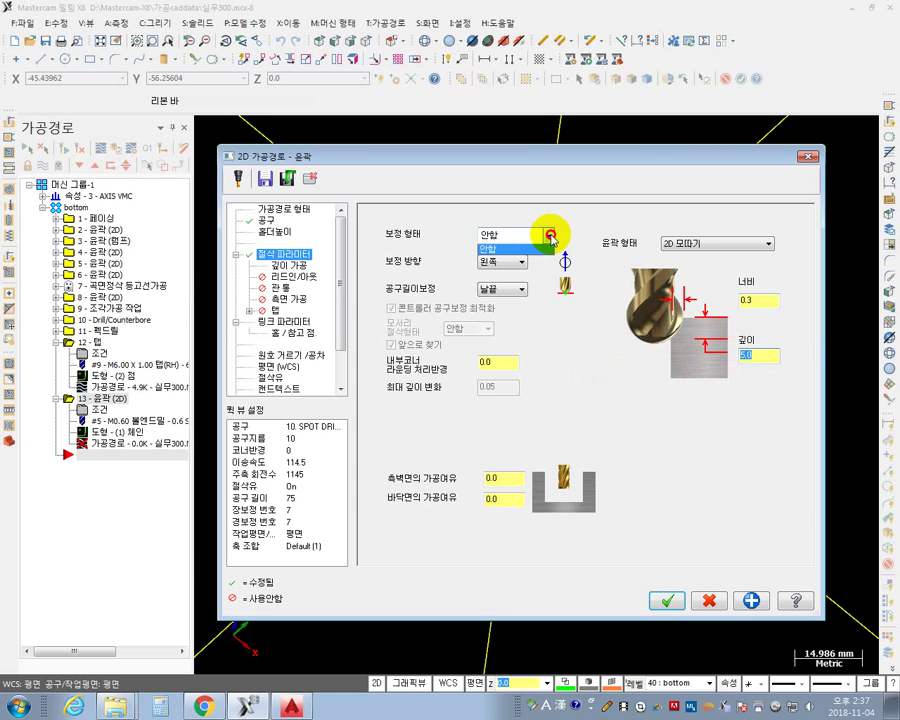
{"action": "left_click", "coordinate": [503, 250]}
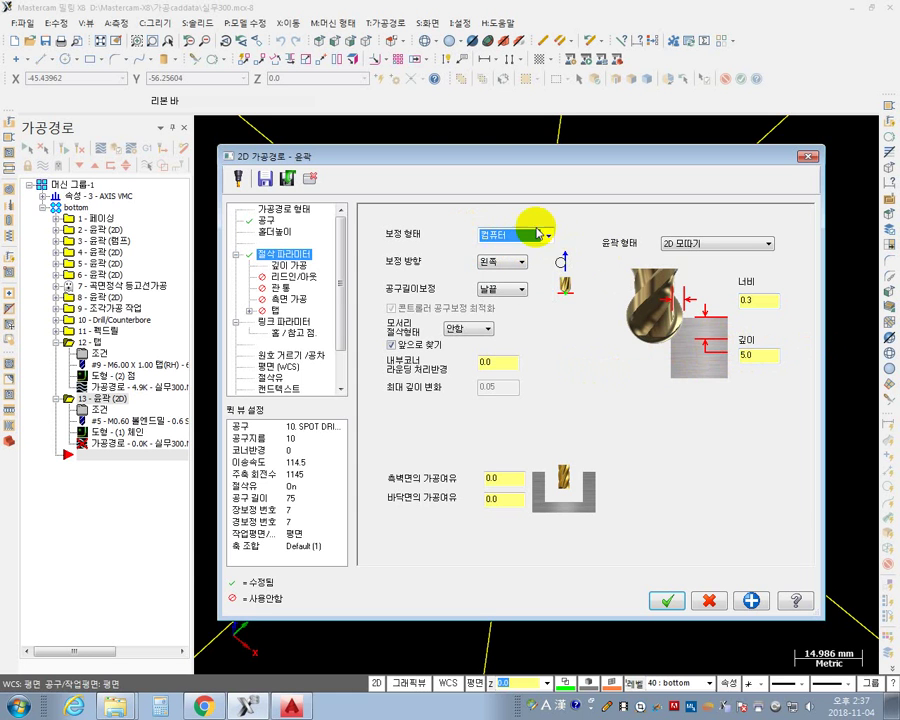
{"action": "left_click", "coordinate": [760, 356]}
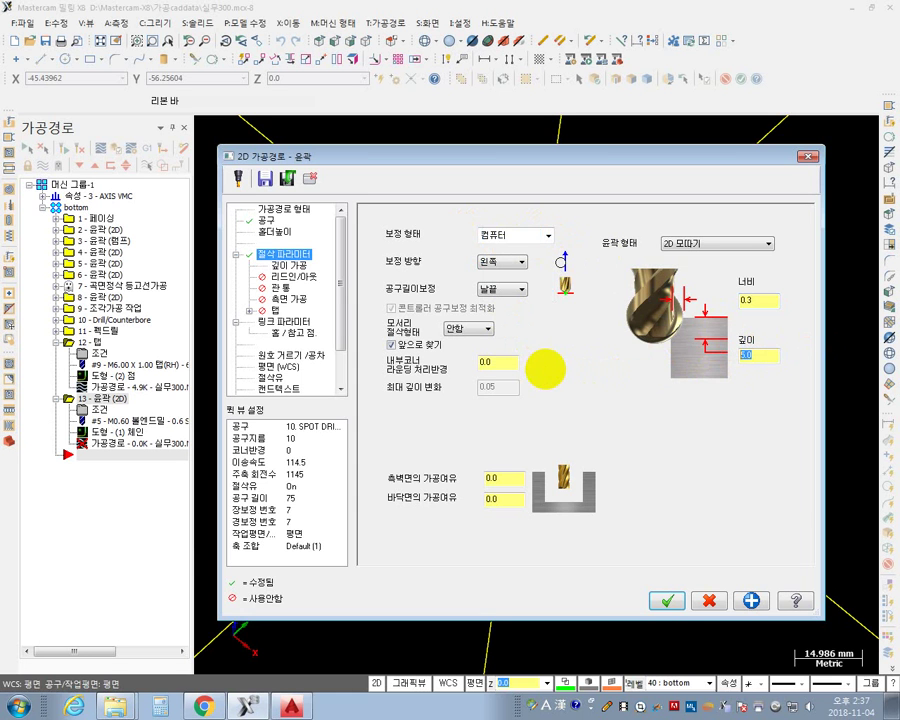
{"action": "type", "text": "1"}
{"action": "key", "text": "Return"}
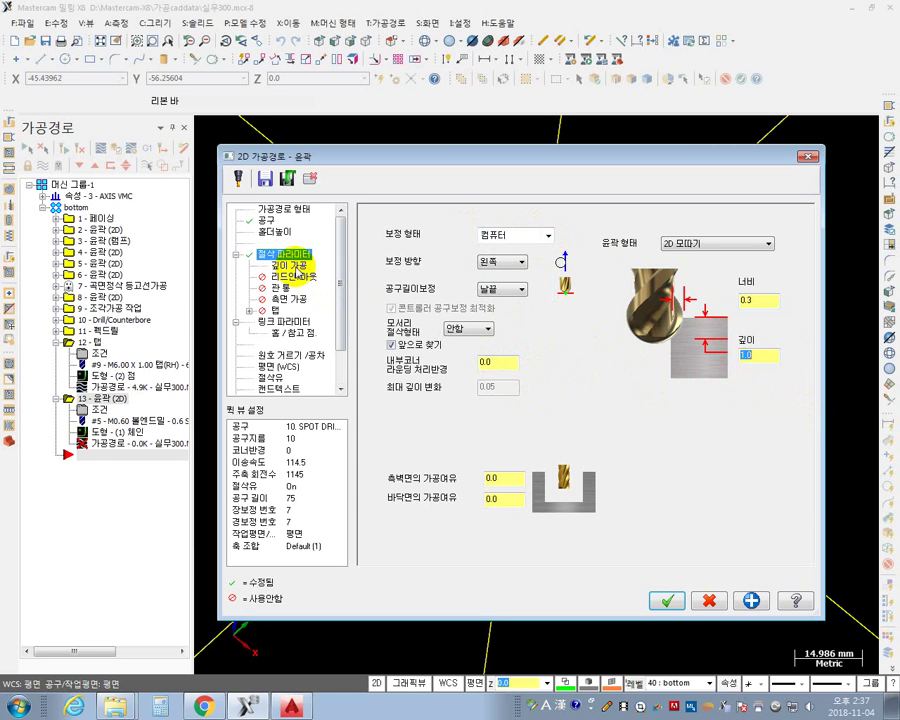
- Turn off depth cuts (깊이 가공) and generate the 2D chamfer contour toolpath
{"action": "left_click", "coordinate": [289, 265]}
{"action": "left_click", "coordinate": [419, 256]}
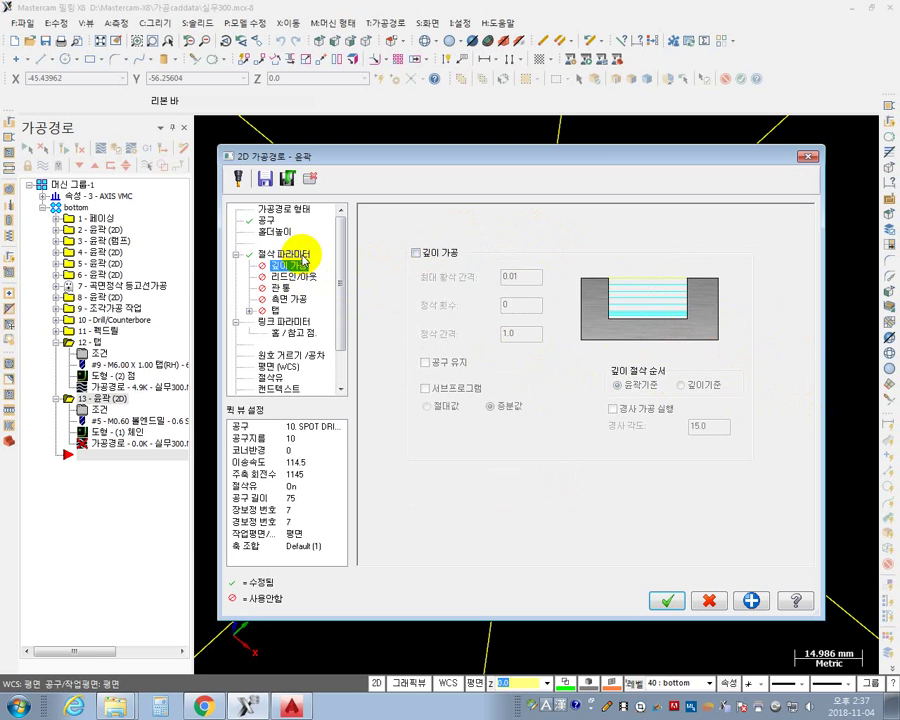
{"action": "left_click", "coordinate": [290, 254]}
{"action": "left_click", "coordinate": [280, 321]}
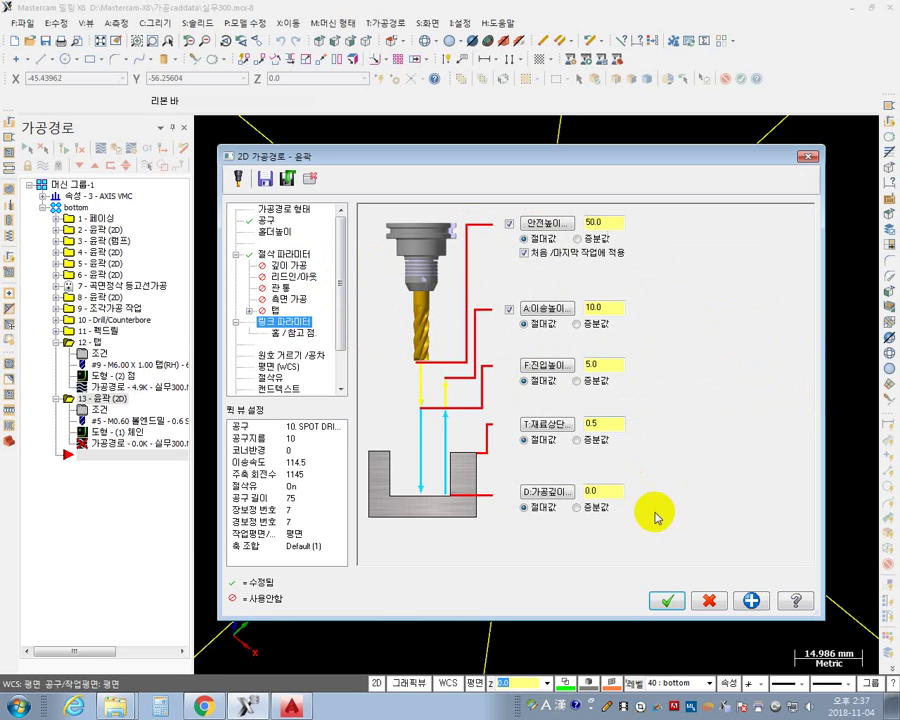
{"action": "left_click", "coordinate": [667, 600]}
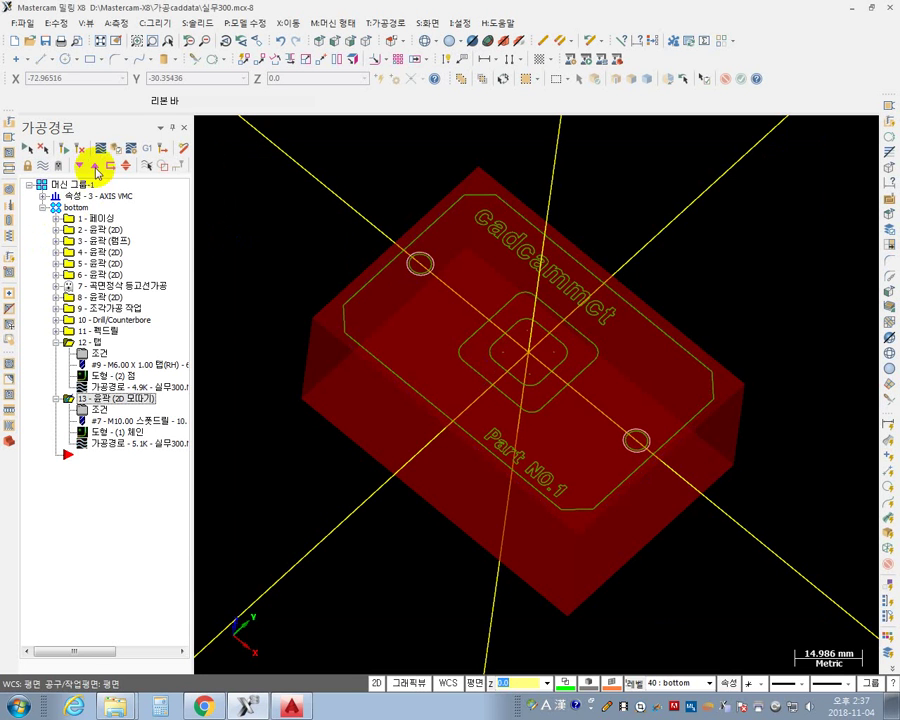
- Backplot the 2D chamfer toolpath and examine the spot drill's path, entry and exit around the outer octagonal profile
{"action": "left_click", "coordinate": [79, 151]}
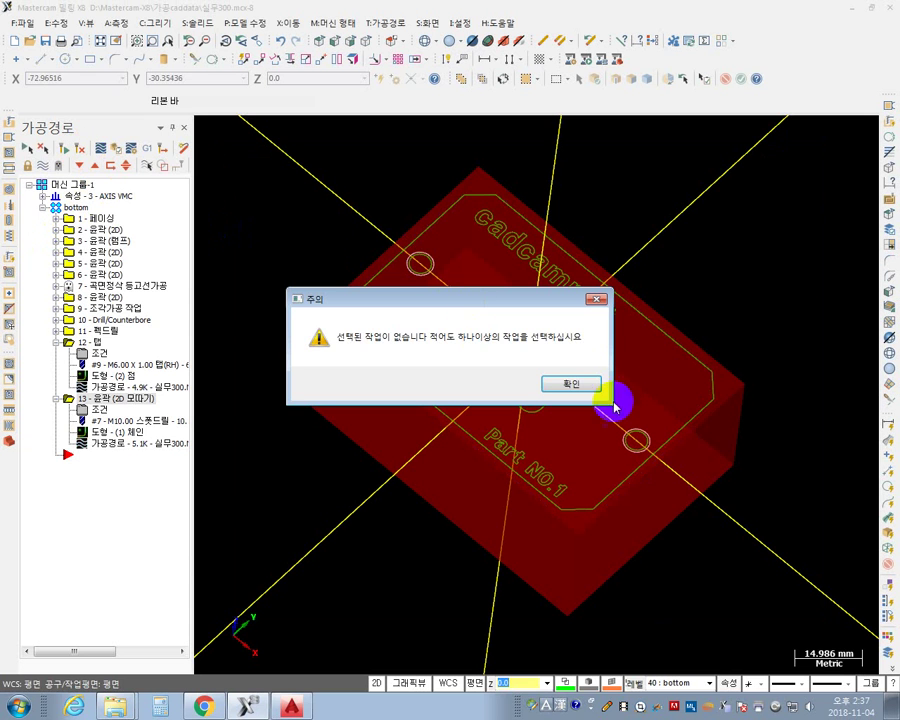
{"action": "left_click", "coordinate": [575, 384]}
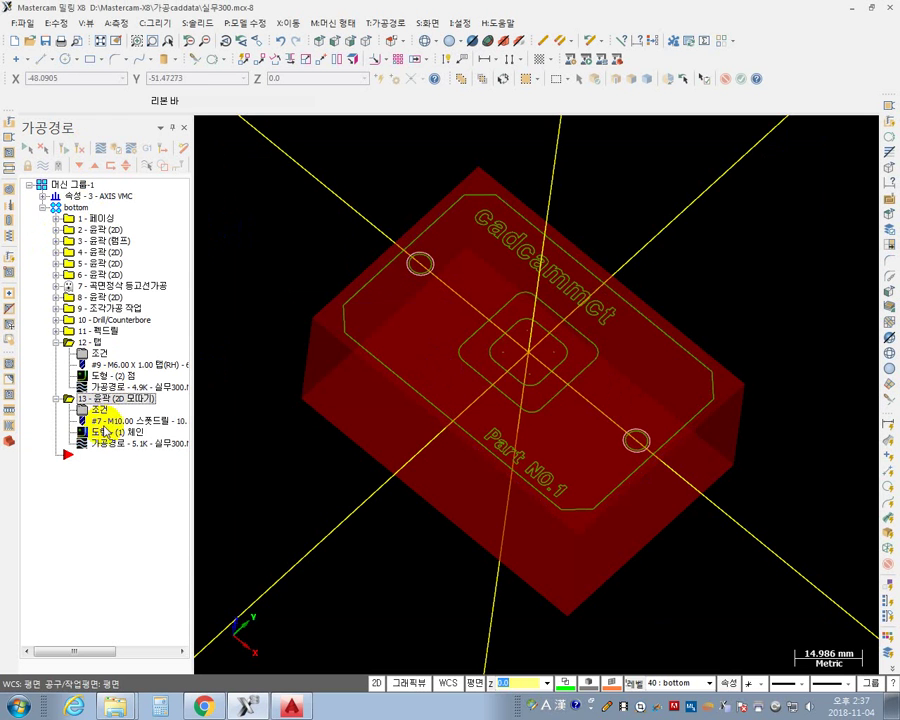
{"action": "left_click", "coordinate": [120, 447]}
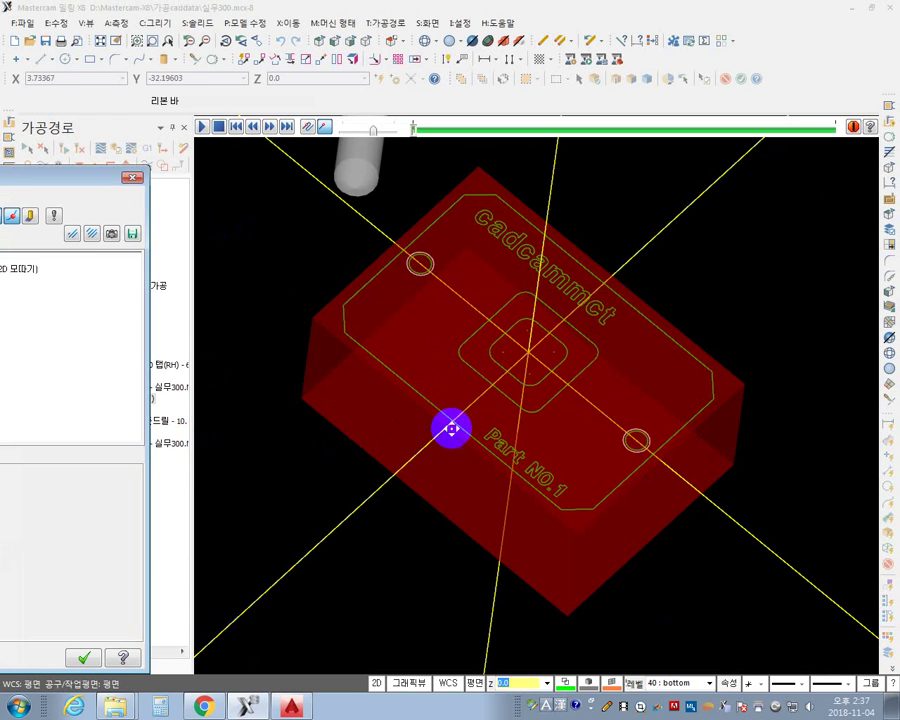
{"action": "middle_click_drag", "start_coordinate": [450, 426], "coordinate": [559, 410]}
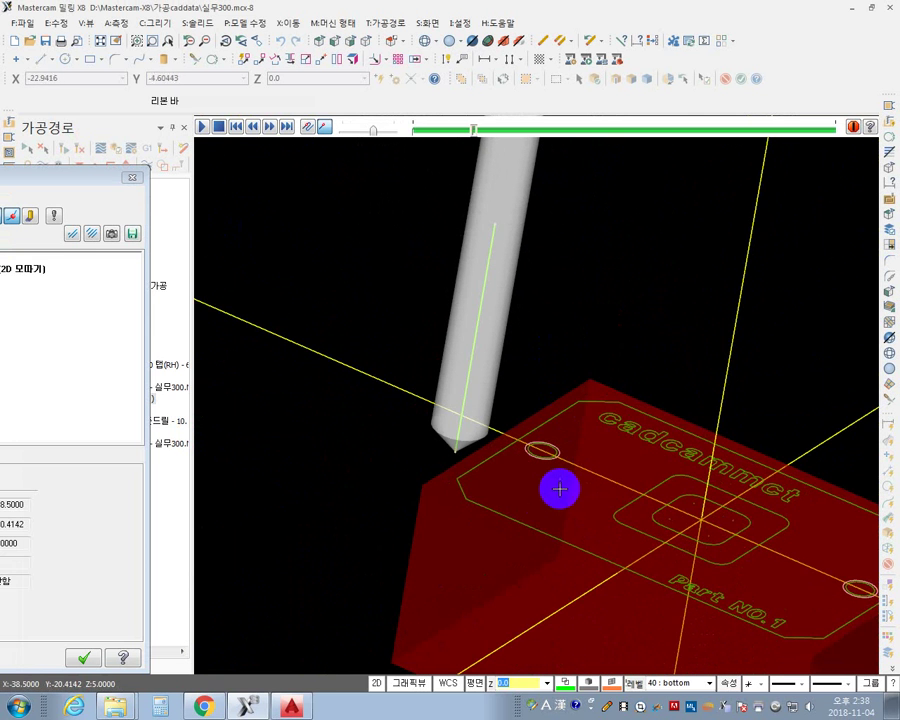
{"action": "middle_click_drag", "start_coordinate": [548, 493], "coordinate": [446, 526]}
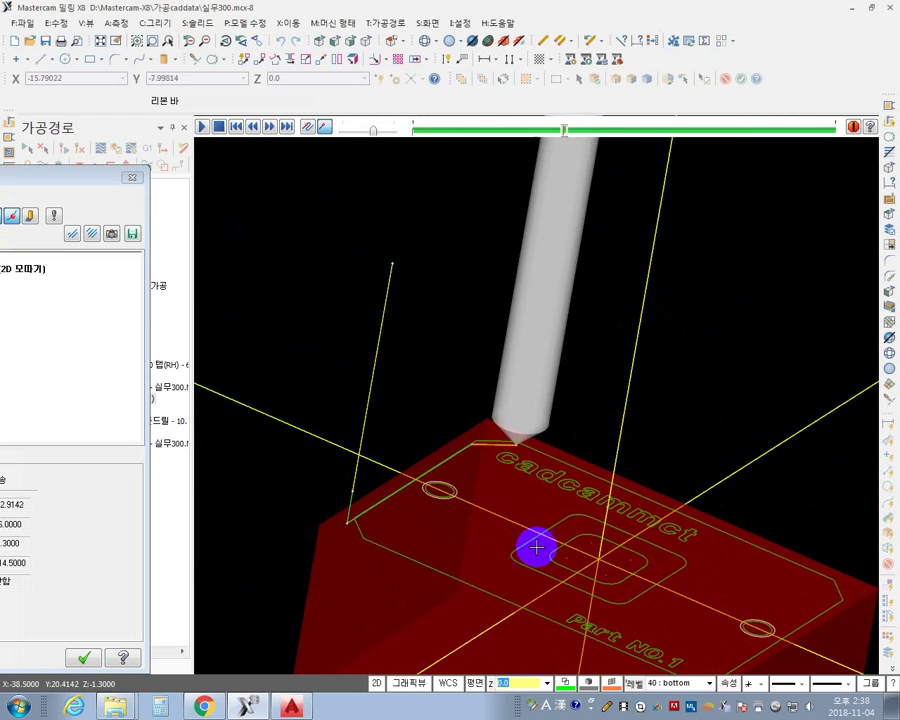
{"action": "middle_click_drag", "start_coordinate": [534, 544], "coordinate": [487, 392]}
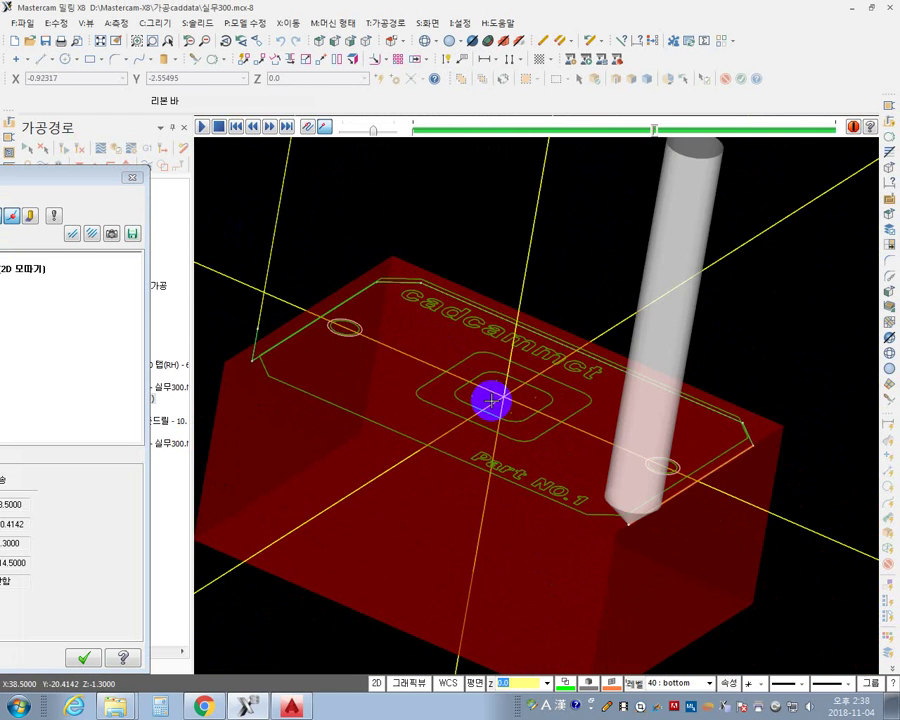
{"action": "middle_click_drag", "start_coordinate": [370, 422], "coordinate": [450, 436]}
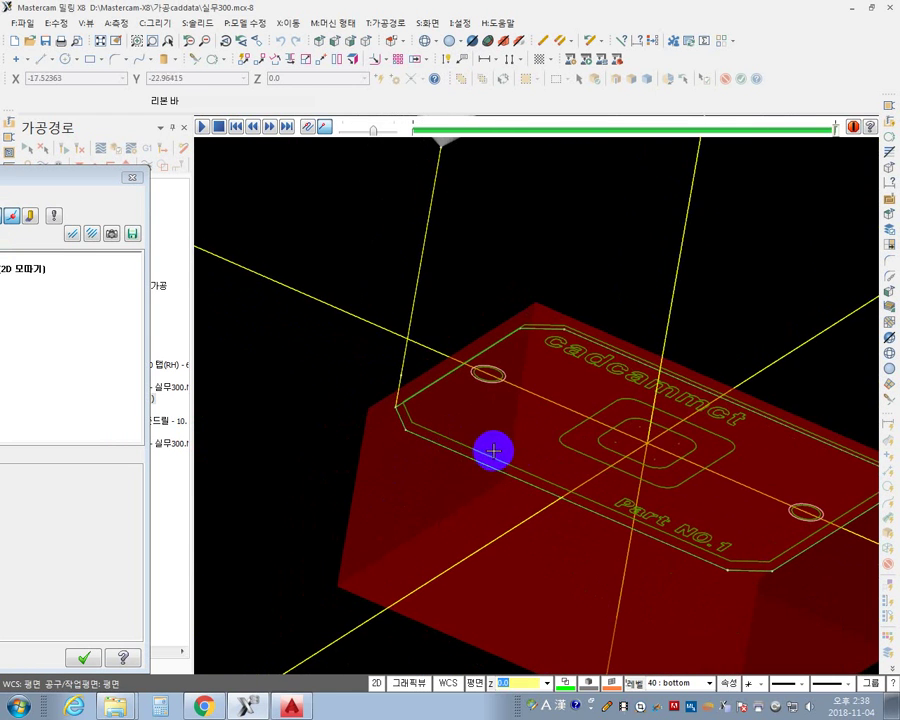
{"action": "middle_click_drag", "start_coordinate": [496, 468], "coordinate": [418, 442]}
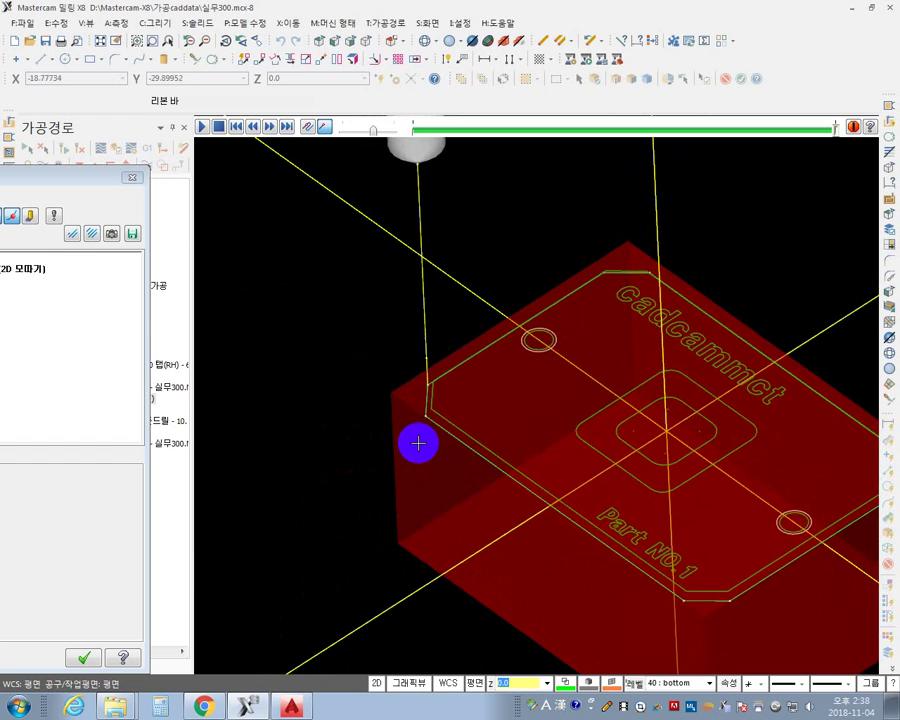
{"action": "middle_click_drag", "start_coordinate": [492, 440], "coordinate": [249, 283]}
{"action": "left_click", "coordinate": [132, 177]}
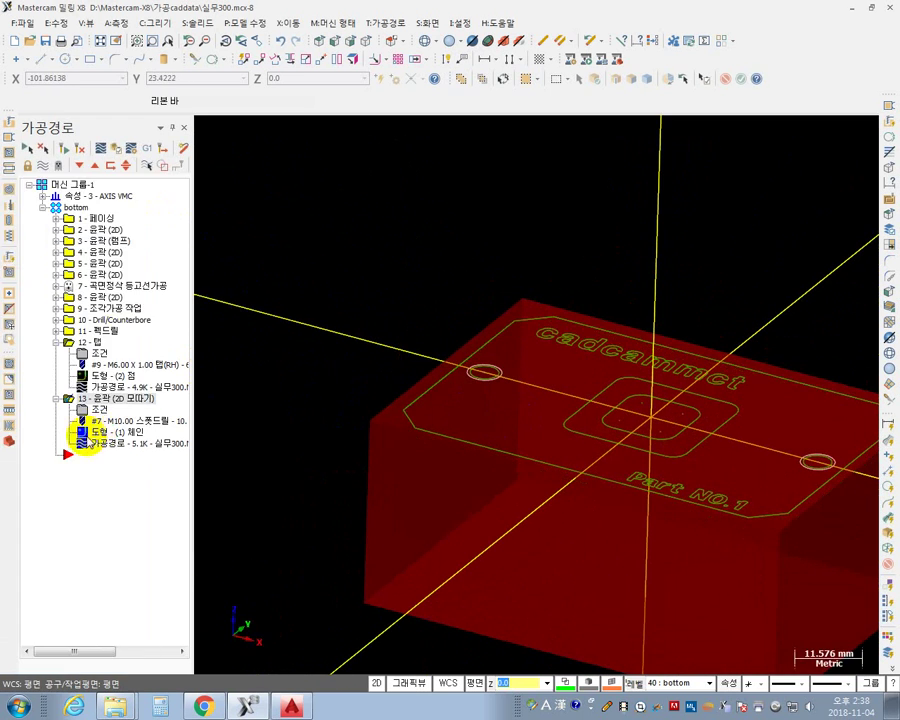
- Enable lead in/out (리드인/아웃) on the 2D chamfer toolpath with tangent entry and exit line lengths of 60%
{"action": "left_click", "coordinate": [118, 418]}
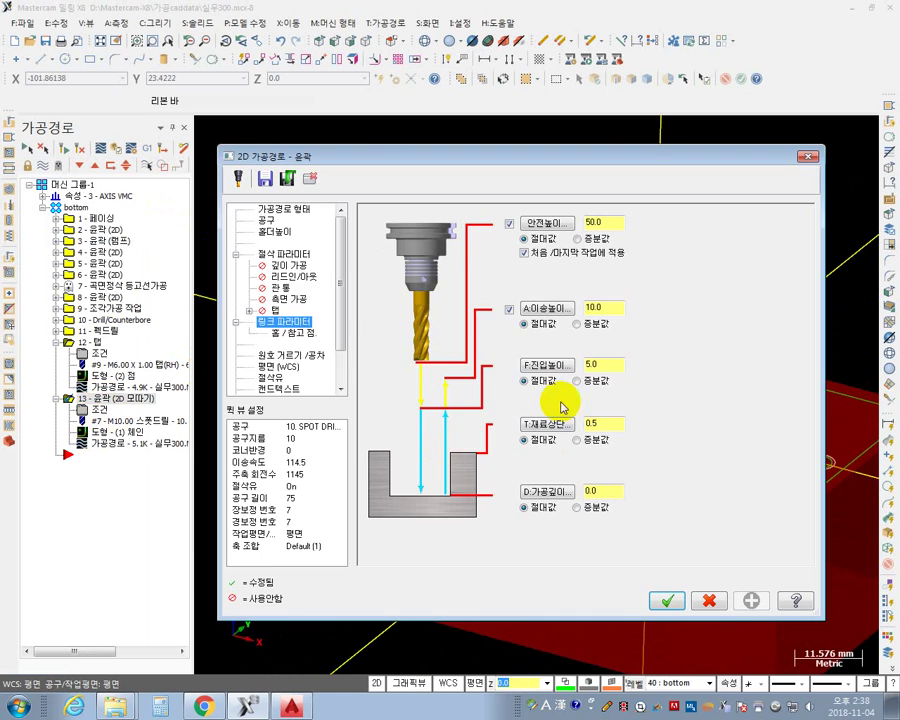
{"action": "left_click", "coordinate": [290, 265]}
{"action": "left_click", "coordinate": [292, 276]}
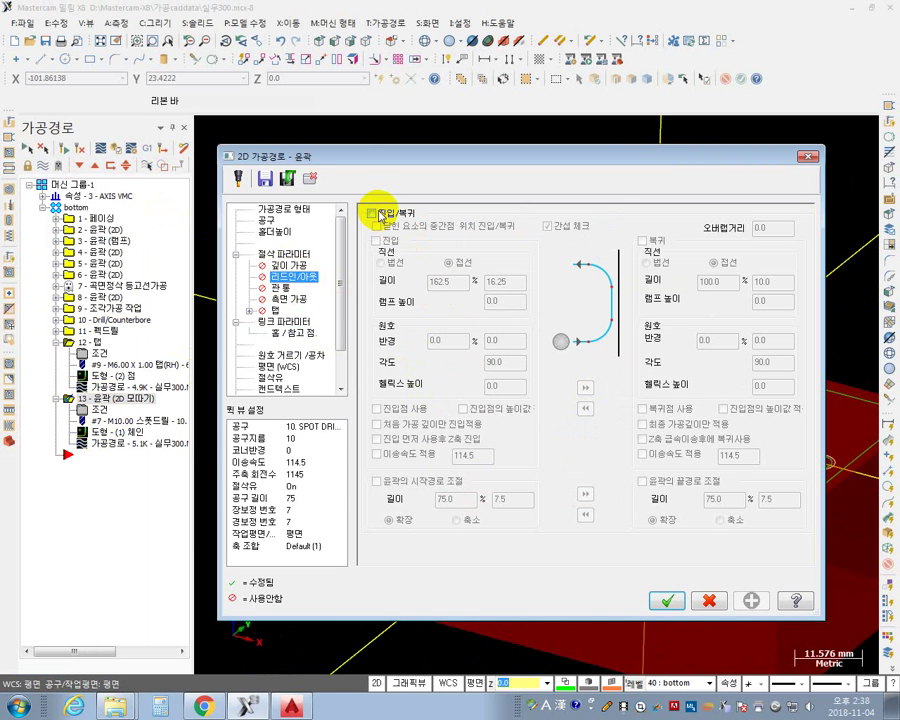
{"action": "left_click", "coordinate": [372, 213]}
{"action": "left_click", "coordinate": [384, 244]}
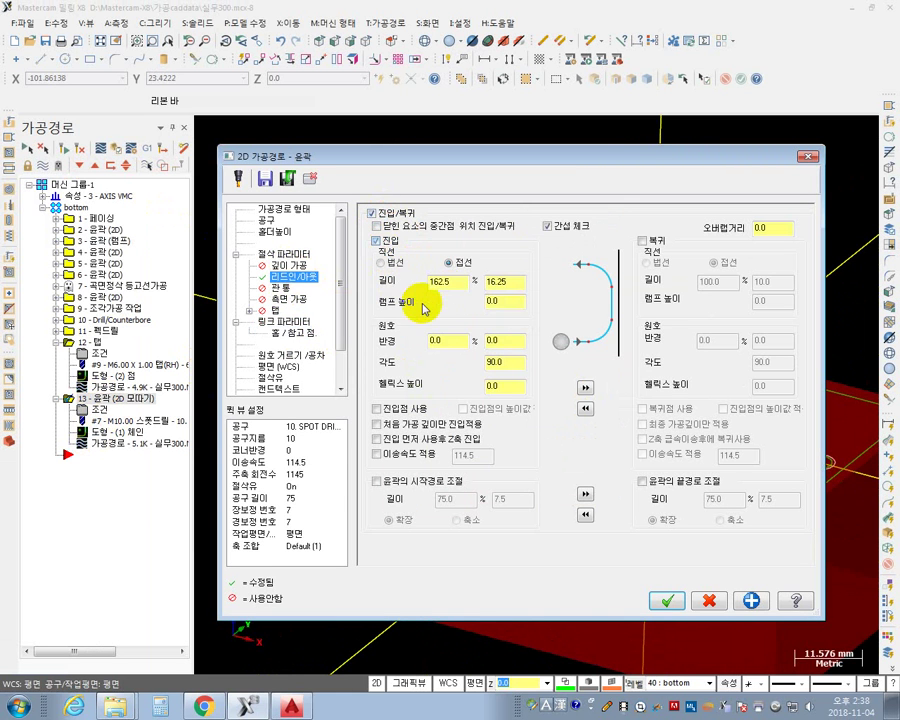
{"action": "double_click", "coordinate": [460, 285]}
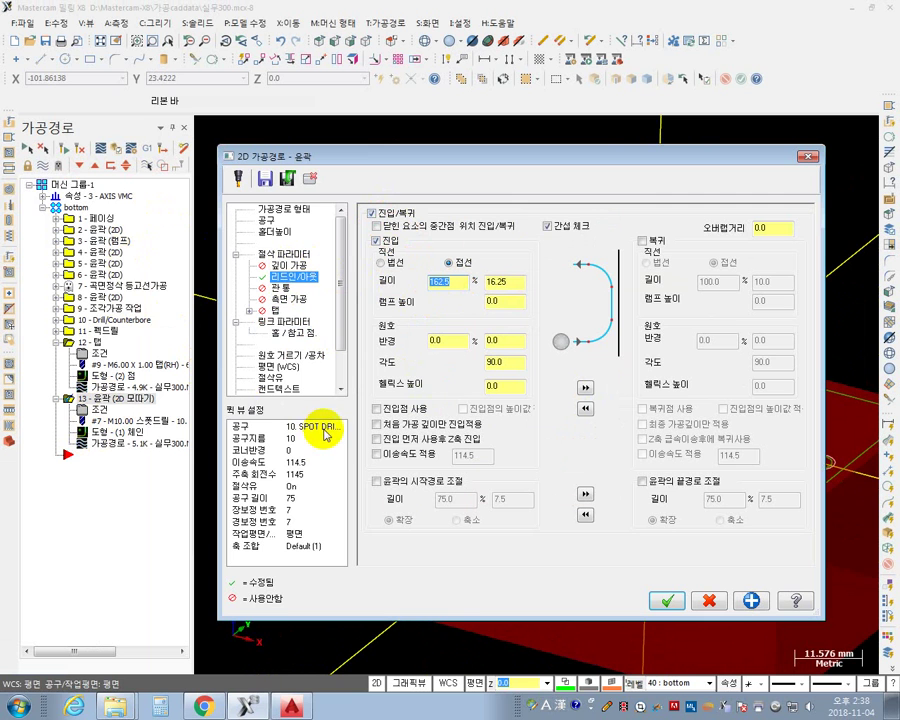
{"action": "type", "text": "60"}
{"action": "key", "text": "Return"}
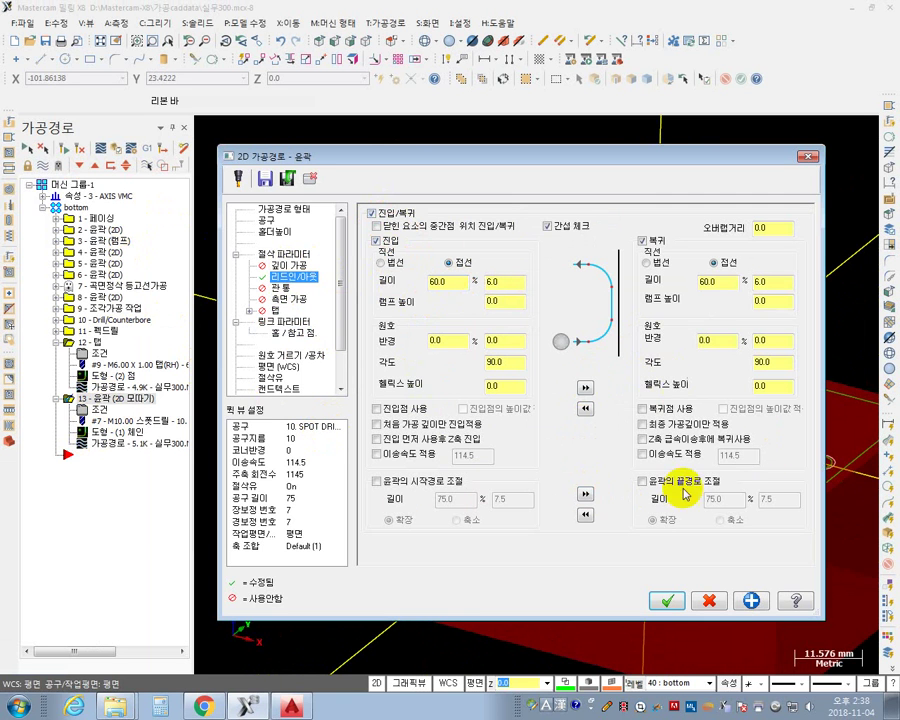
{"action": "left_click", "coordinate": [666, 600]}
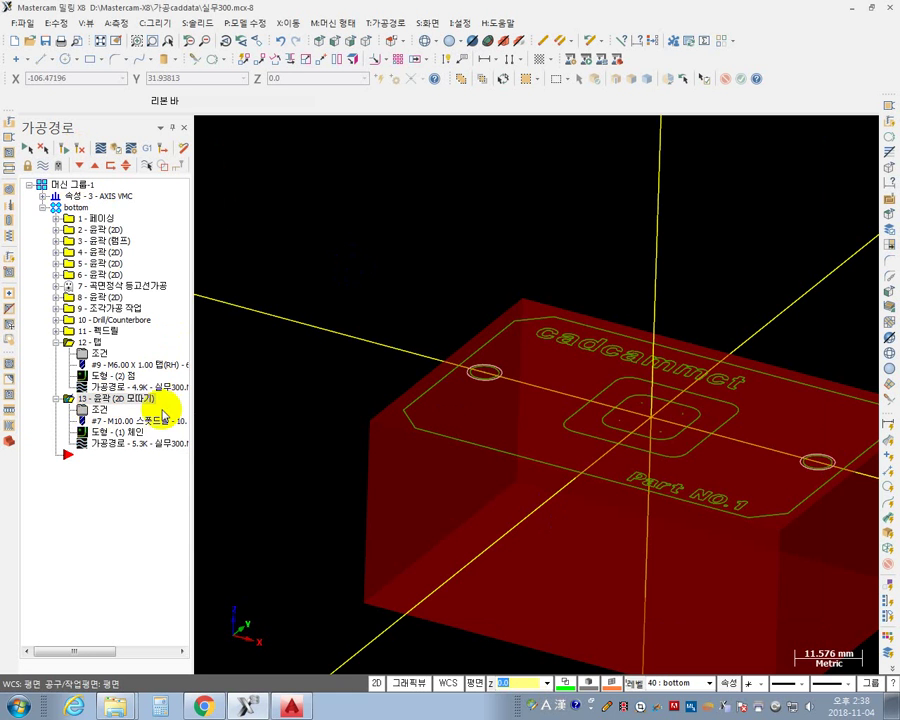
- Review the chamfer width and tip offset (날끝옵셋) in the 2D chamfer toolpath's cut parameters
{"action": "left_click", "coordinate": [100, 410]}
{"action": "left_click", "coordinate": [297, 254]}
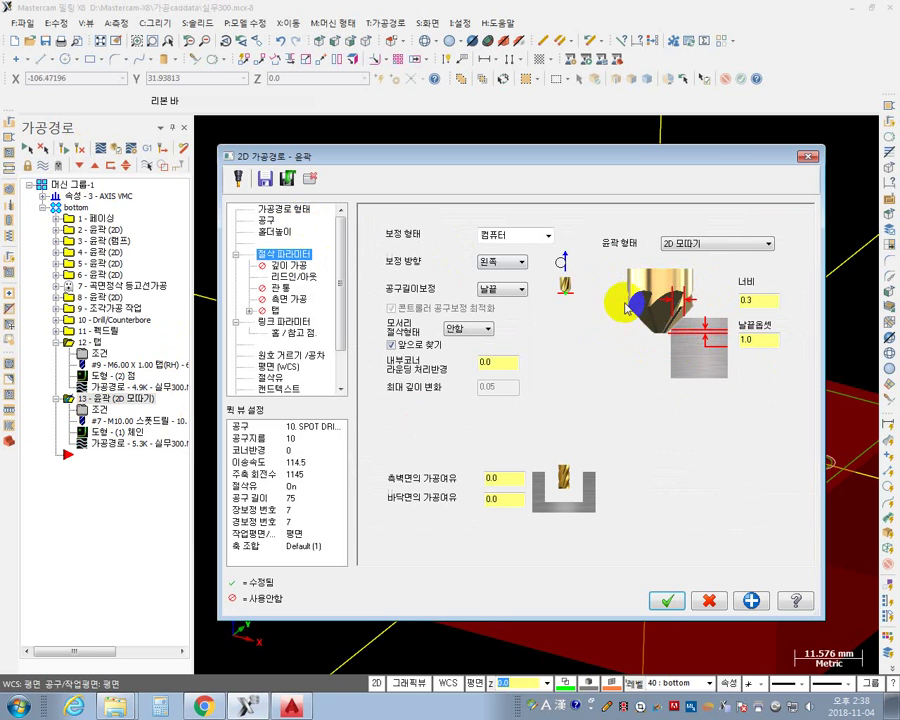
{"action": "left_click", "coordinate": [760, 300]}
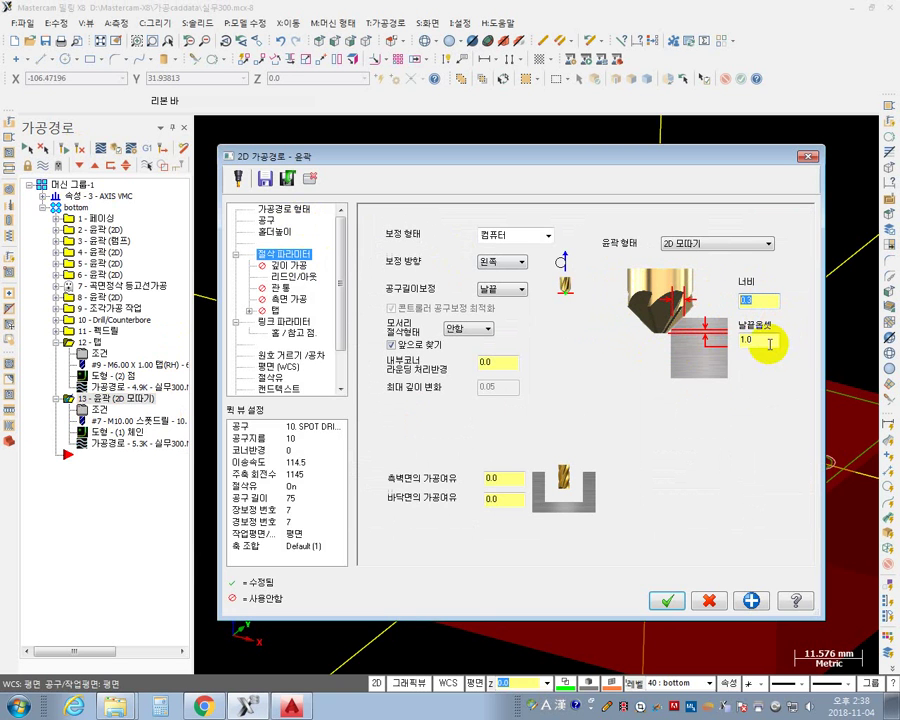
{"action": "left_click", "coordinate": [750, 341]}
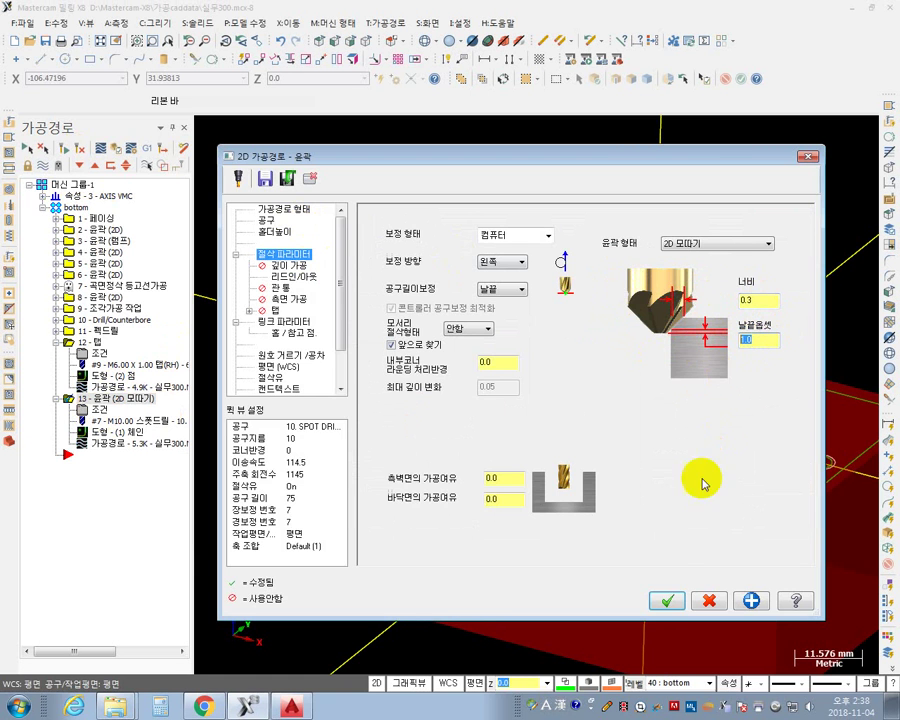
{"action": "left_click", "coordinate": [668, 599]}
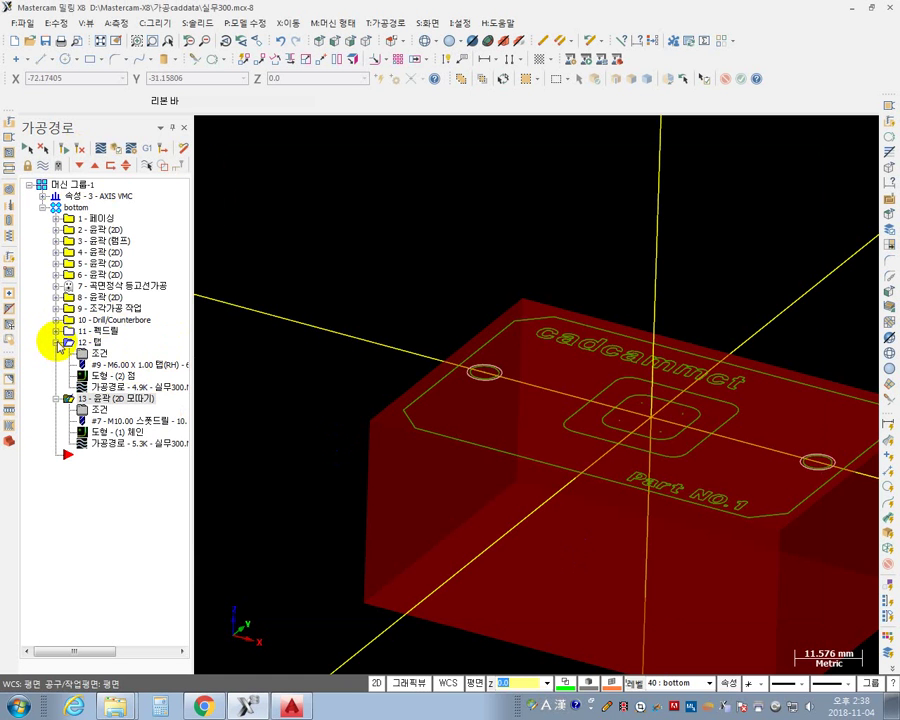
- Verify all toolpaths in the bottom group except surface finish contour operation 7, running the stock simulation to the end
{"action": "left_click", "coordinate": [56, 342]}
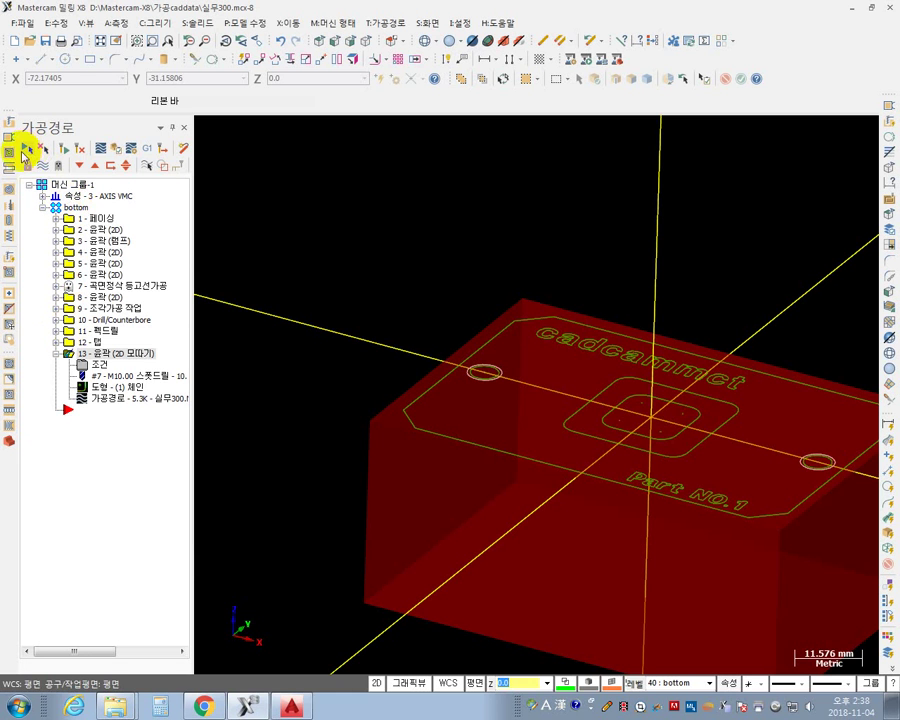
{"action": "left_click", "coordinate": [86, 188]}
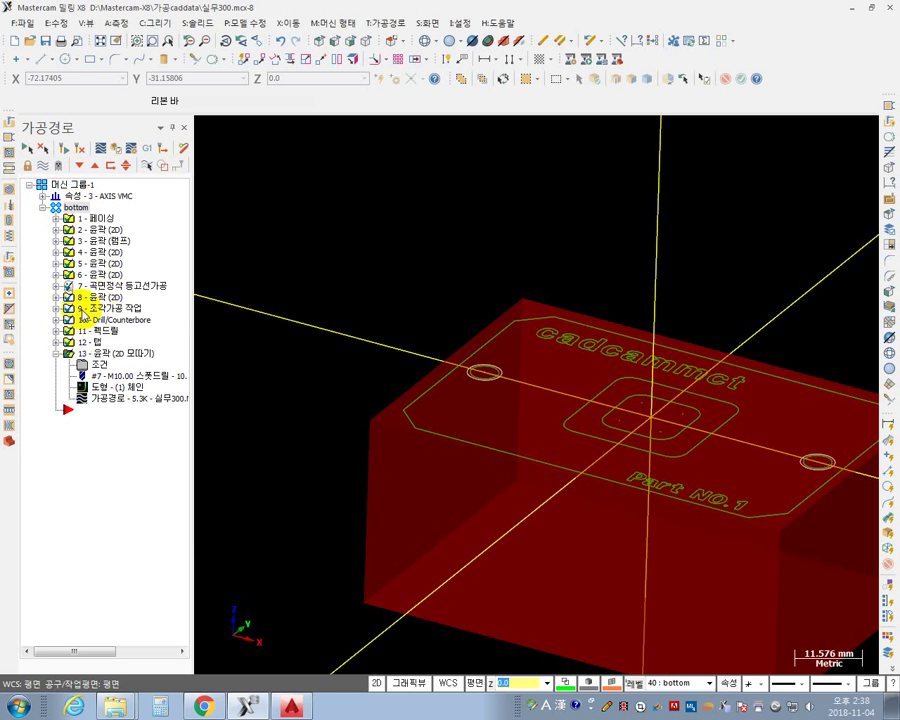
{"action": "left_click", "coordinate": [223, 193]}
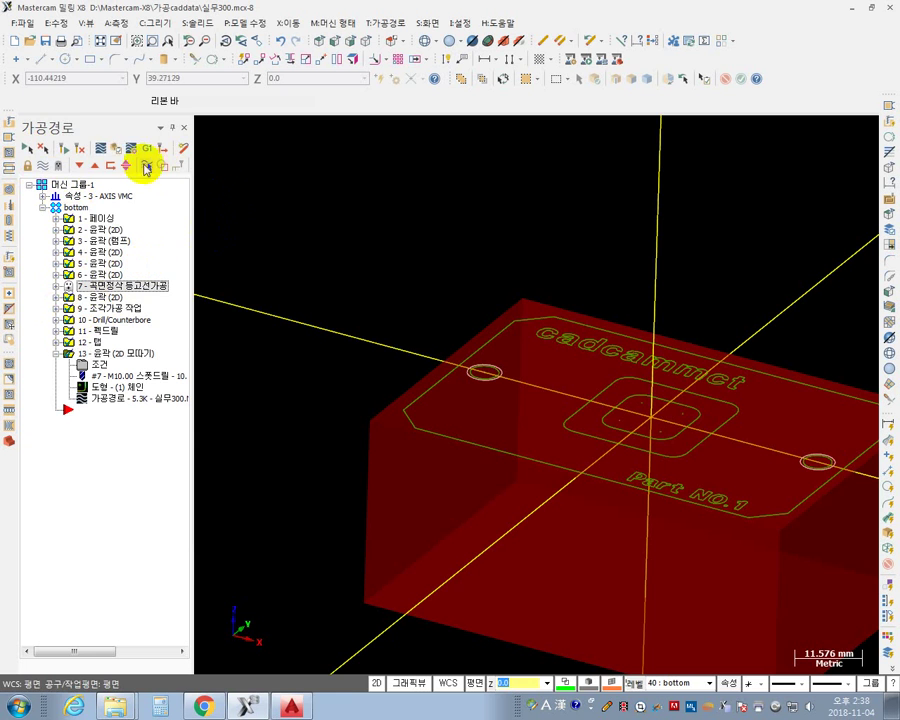
{"action": "left_click", "coordinate": [120, 146]}
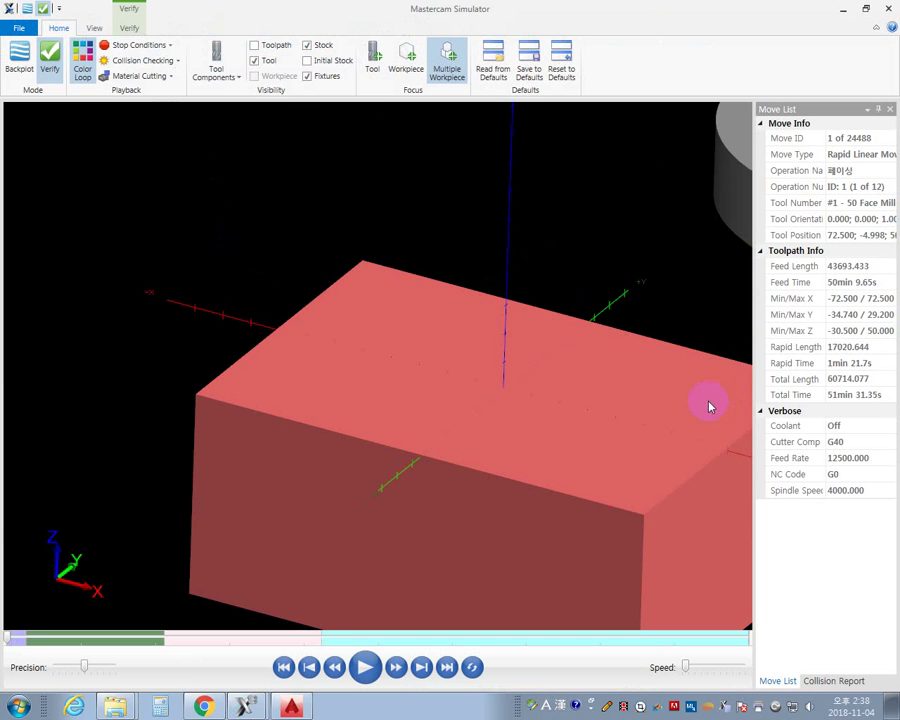
{"action": "left_click_drag", "start_coordinate": [8, 640], "coordinate": [748, 638]}
{"action": "key", "text": "space"}
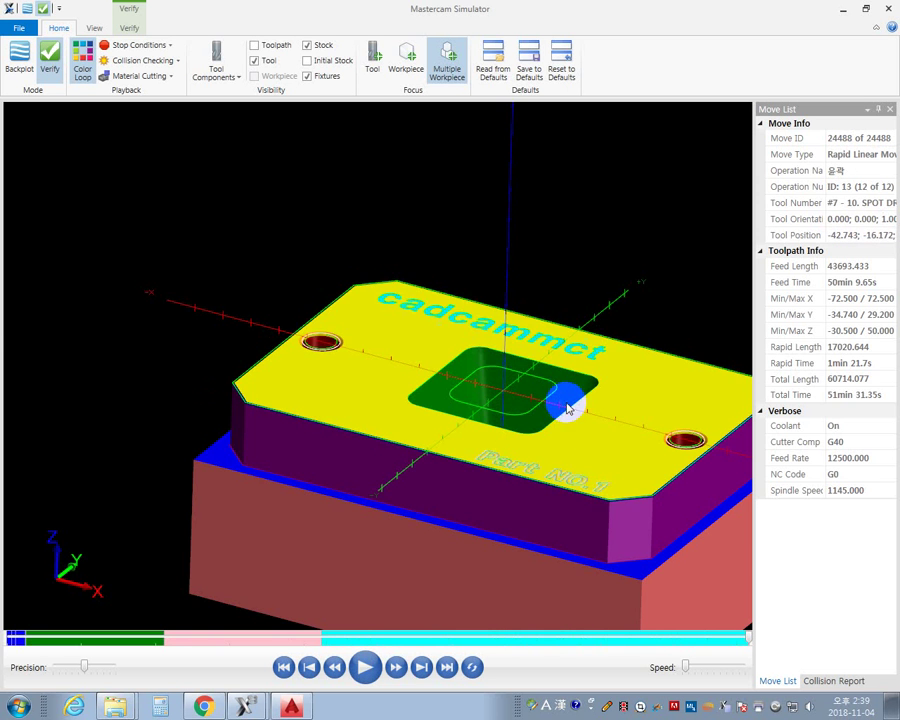
- Examine the simulated stock's chamfered outer edge, corner and holes from several angles
{"action": "scroll", "coordinate": [665, 545], "scroll_direction": "up", "scroll_amount": 5}
{"action": "scroll", "coordinate": [565, 388], "scroll_direction": "down", "scroll_amount": 6}
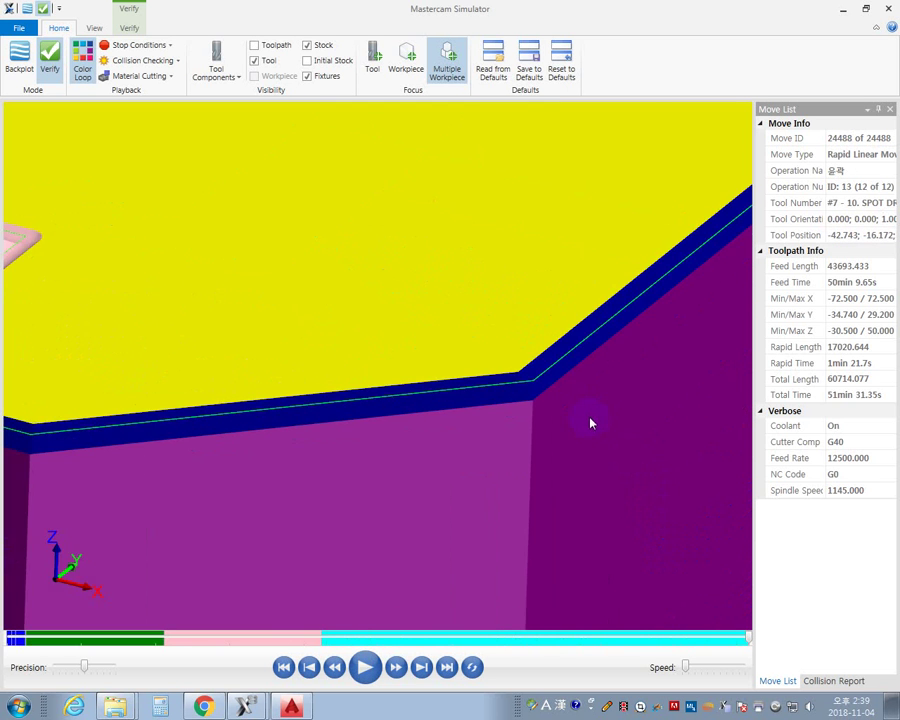
{"action": "scroll", "coordinate": [440, 400], "scroll_direction": "down", "scroll_amount": 3}
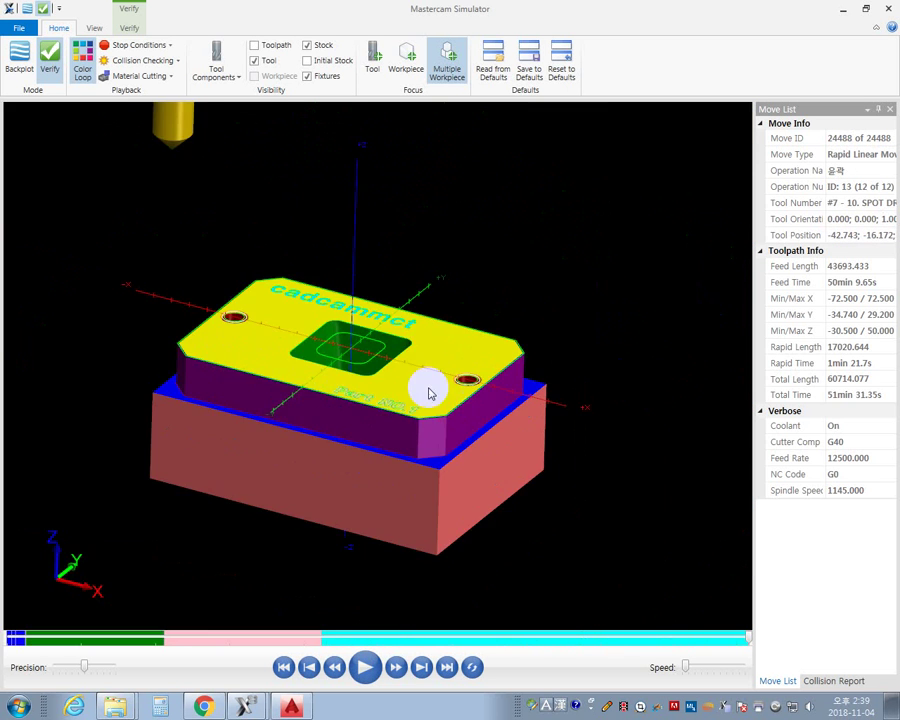
{"action": "middle_click_drag", "start_coordinate": [428, 388], "coordinate": [572, 430]}
{"action": "scroll", "coordinate": [572, 430], "scroll_direction": "up", "scroll_amount": 5}
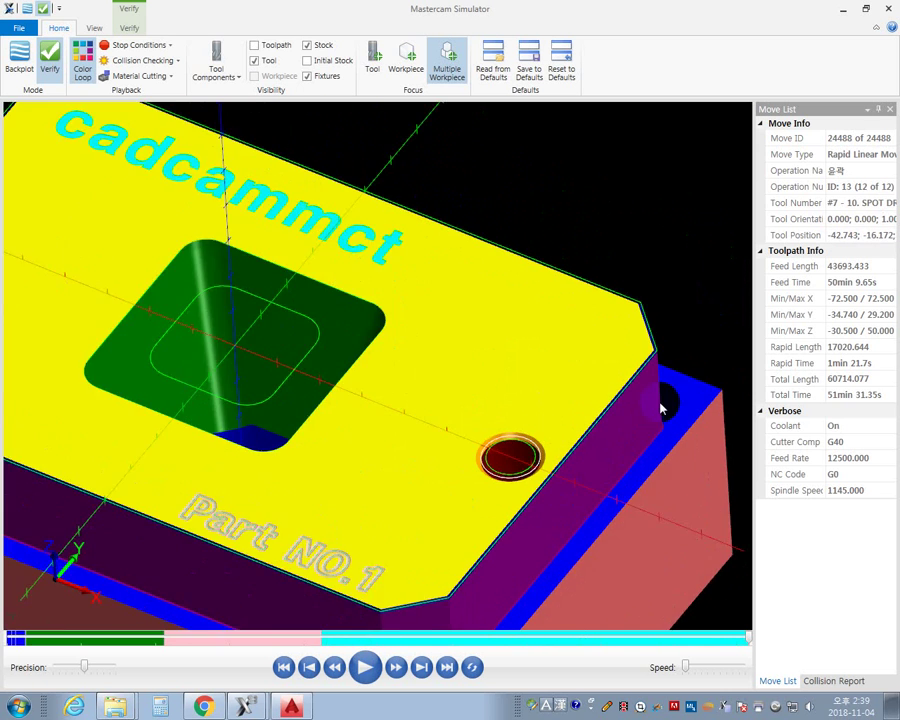
{"action": "scroll", "coordinate": [342, 399], "scroll_direction": "down", "scroll_amount": 6}
{"action": "middle_click_drag", "start_coordinate": [342, 399], "coordinate": [250, 380]}
- Save the simulated stock as the STL file 실무300 in the data folder and close the simulator
{"action": "left_click", "coordinate": [17, 30]}
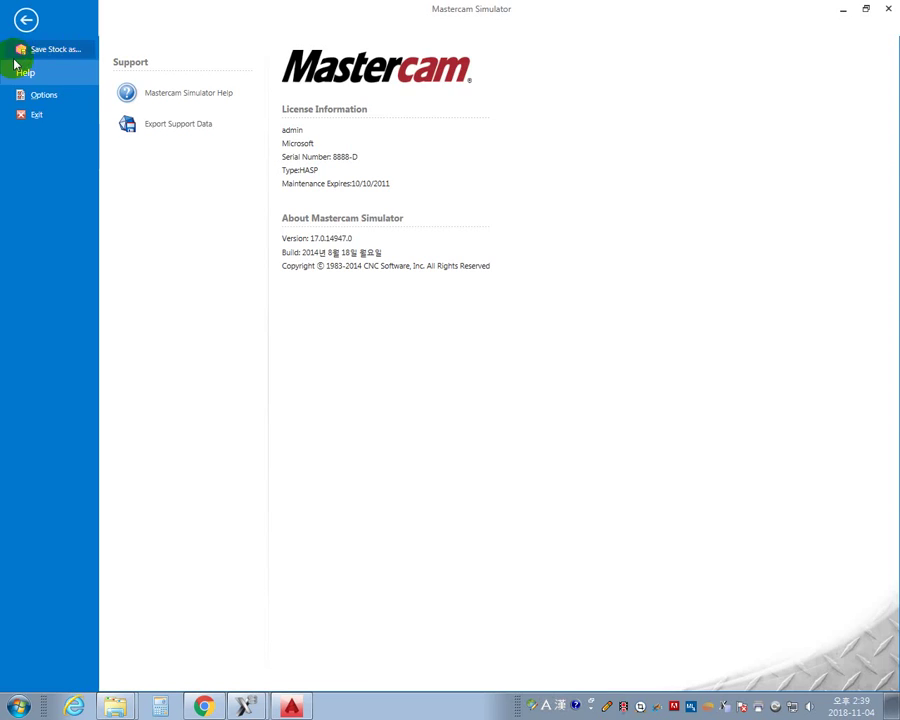
{"action": "left_click", "coordinate": [60, 52]}
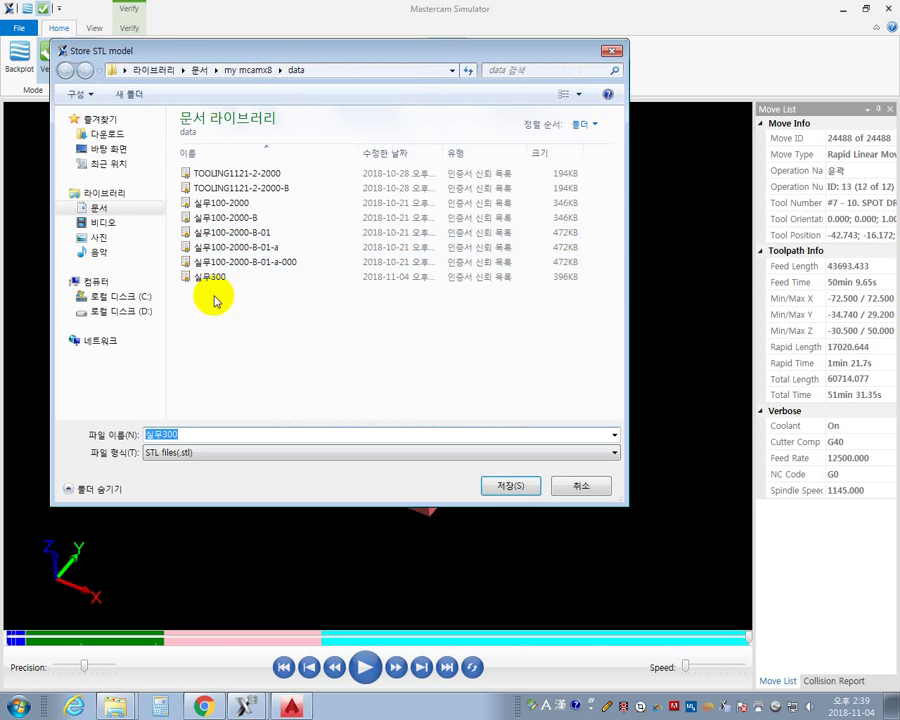
{"action": "left_click", "coordinate": [499, 487]}
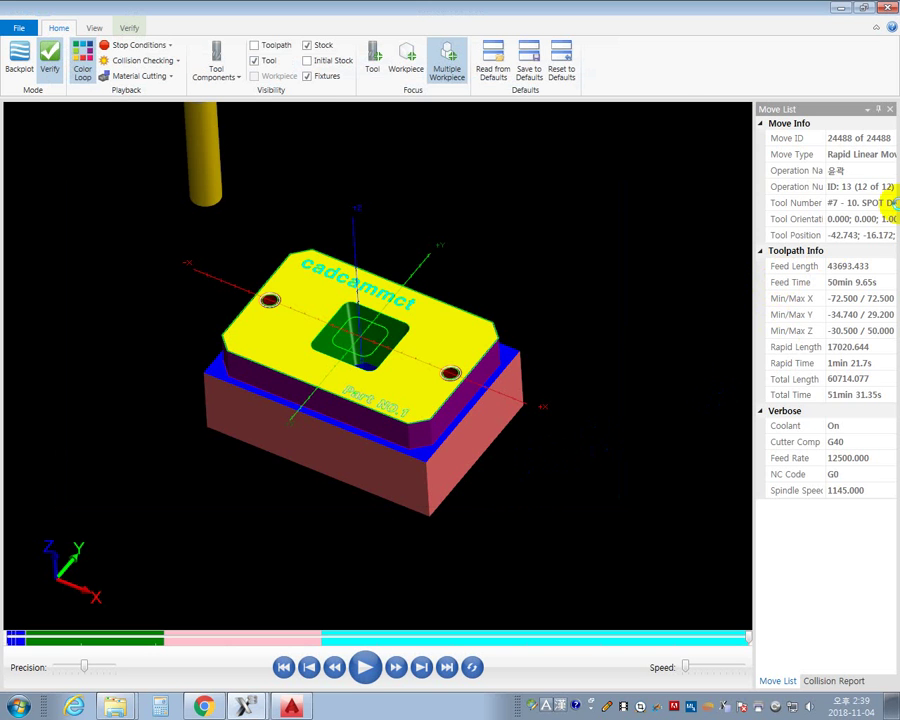
{"action": "left_click", "coordinate": [885, 10]}
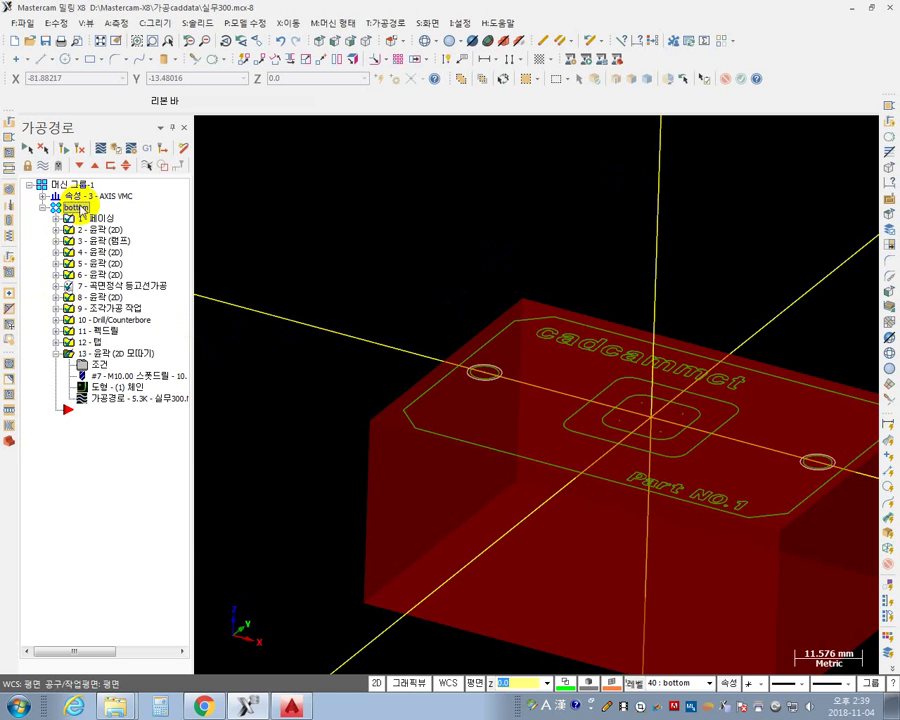
- Create a new toolpath group named top and move it after the bottom group
{"action": "right_click", "coordinate": [82, 210]}
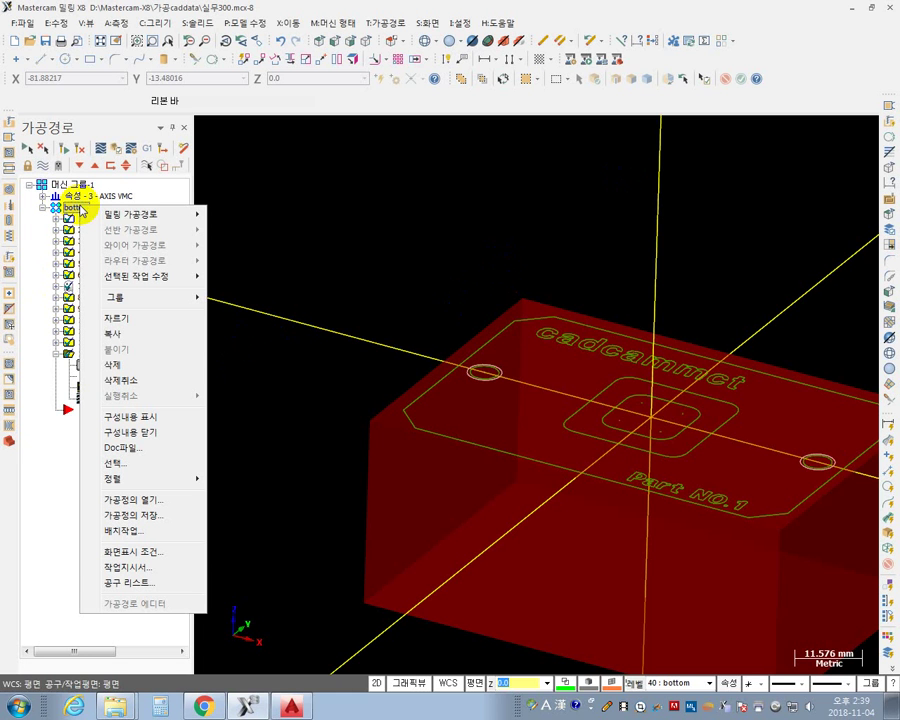
{"action": "mouse_move", "coordinate": [140, 217]}
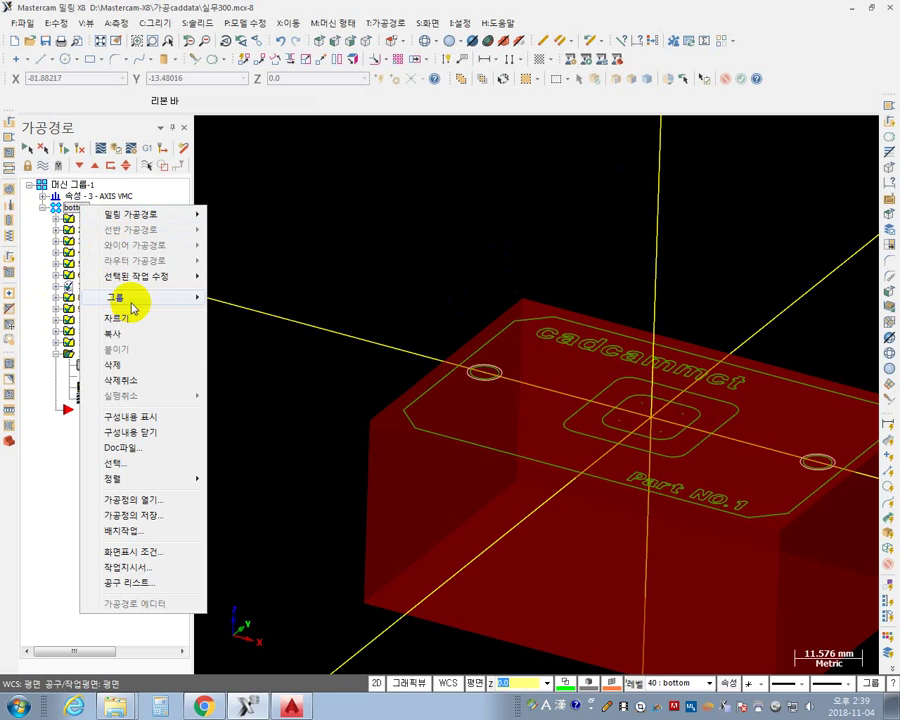
{"action": "mouse_move", "coordinate": [133, 300]}
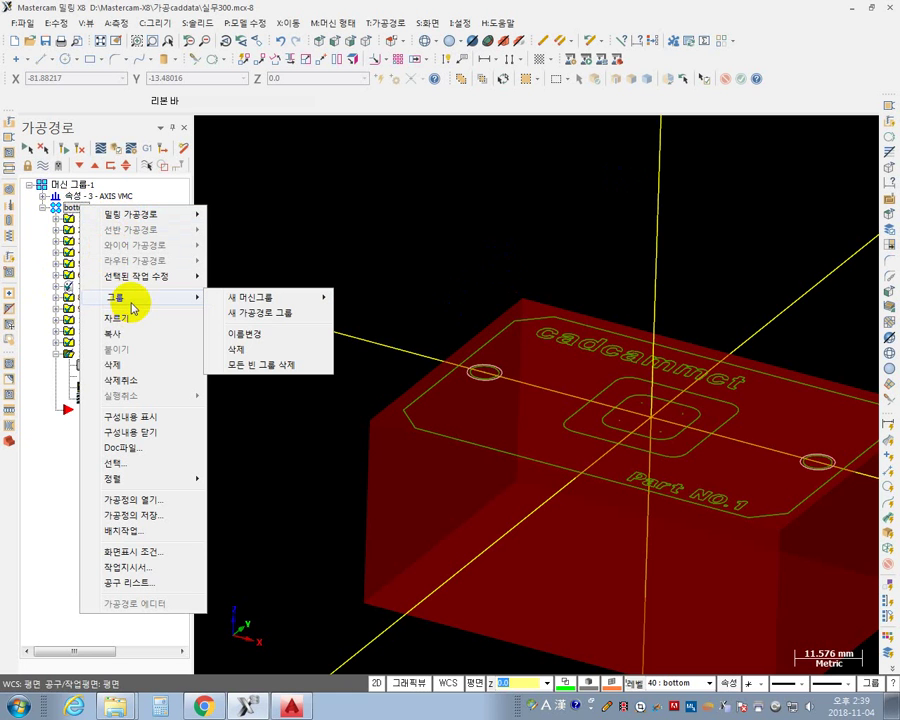
{"action": "left_click", "coordinate": [257, 314]}
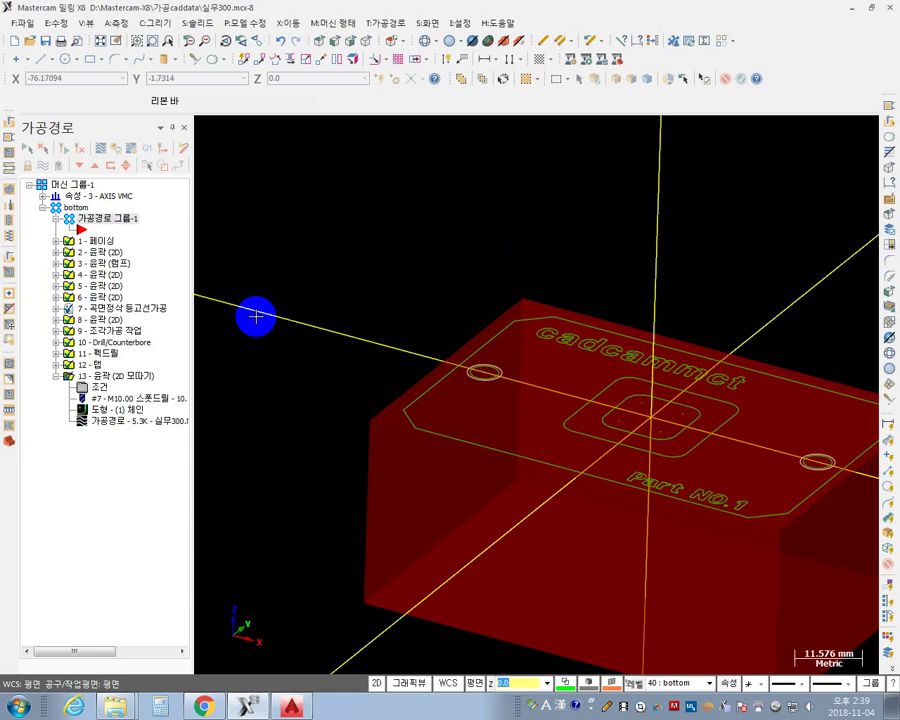
{"action": "left_click", "coordinate": [139, 222]}
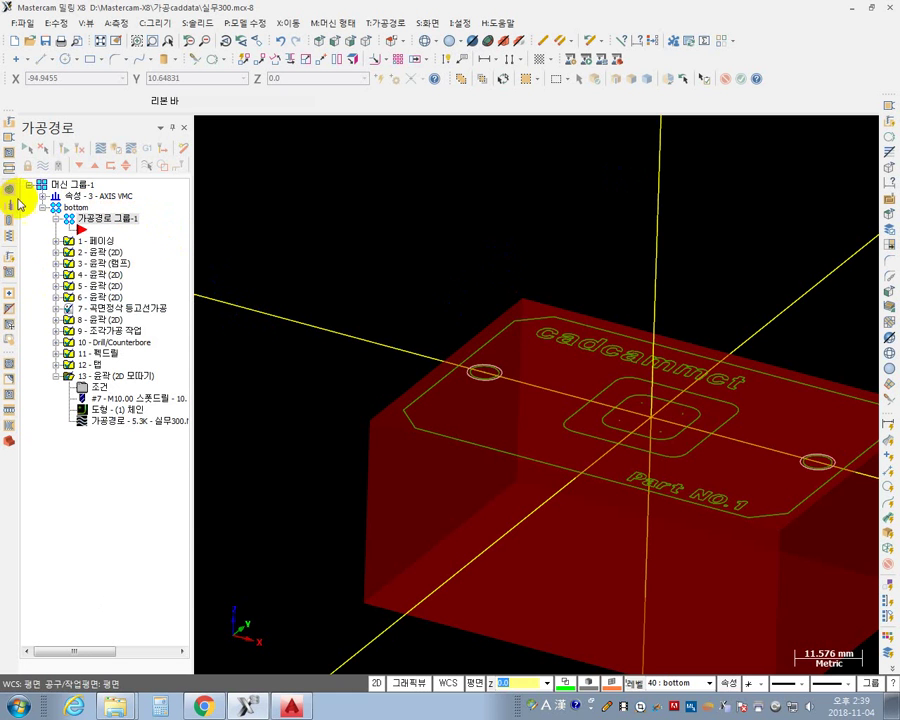
{"action": "left_click", "coordinate": [135, 222]}
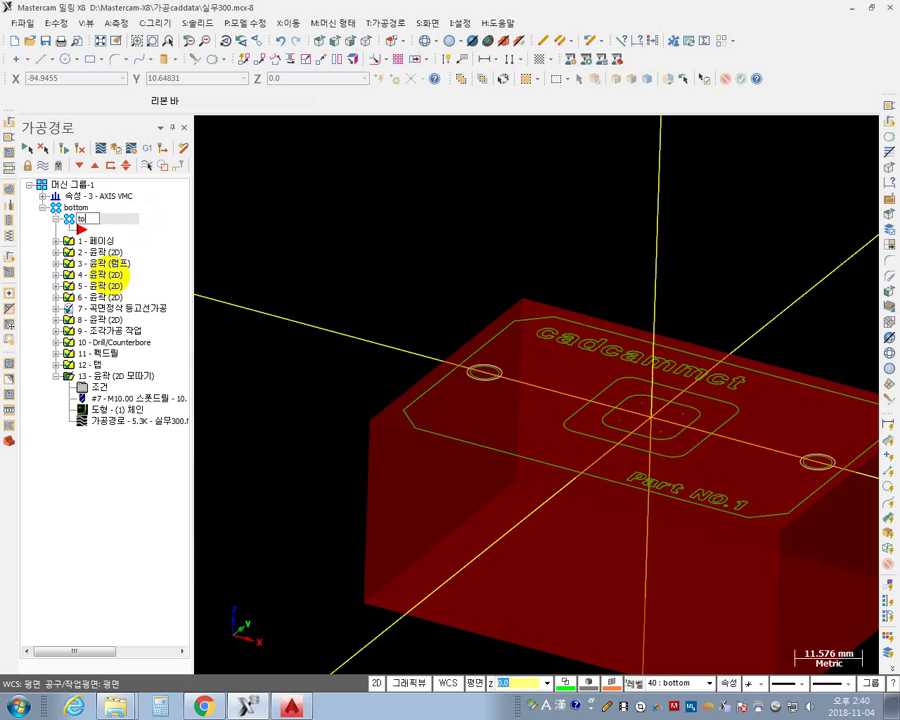
{"action": "key", "text": "Return"}
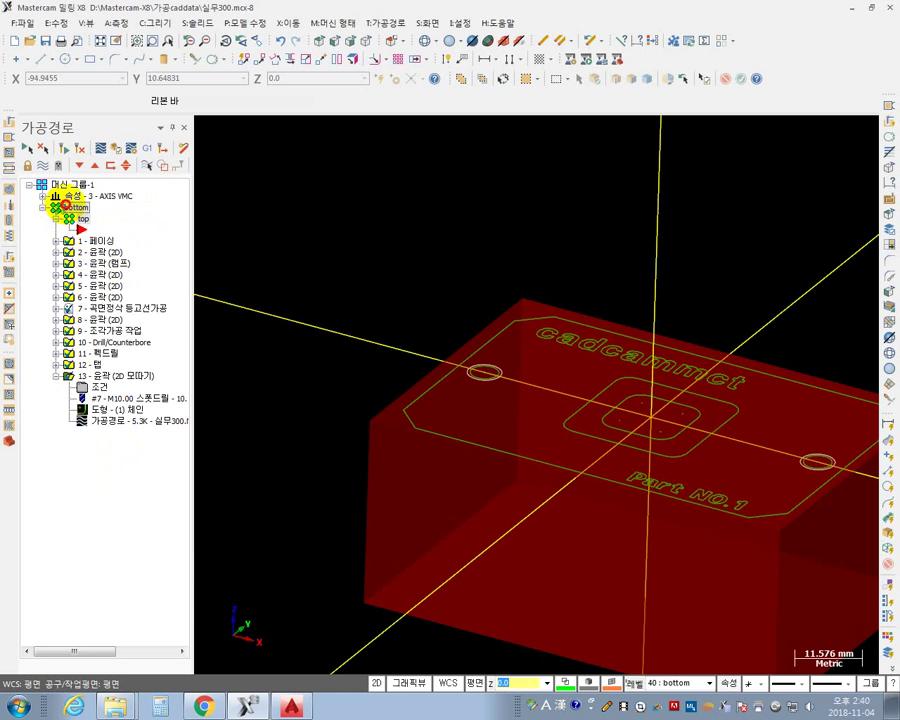
{"action": "right_click_drag", "start_coordinate": [78, 207], "coordinate": [87, 212]}
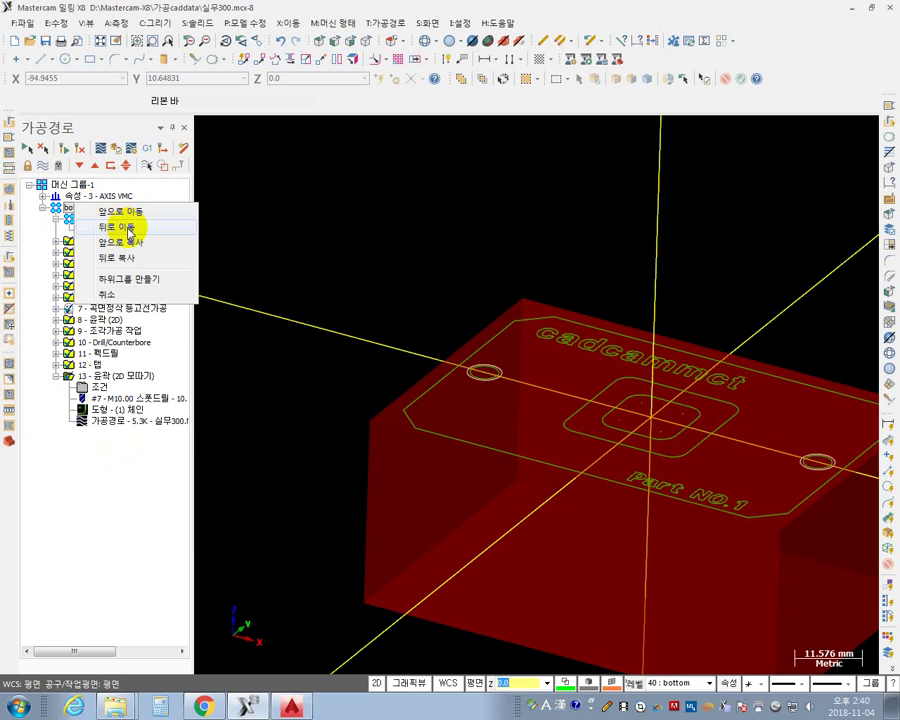
{"action": "left_click", "coordinate": [128, 228]}
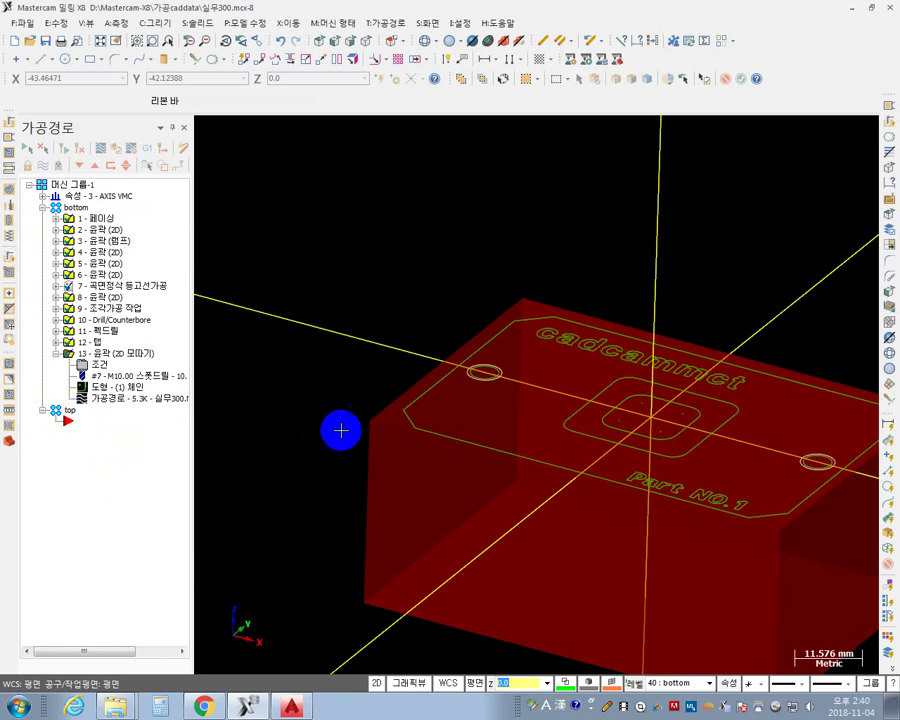
- Make level 30 (top) the active level and display only that level
{"action": "middle_click_drag", "start_coordinate": [340, 428], "coordinate": [526, 277]}
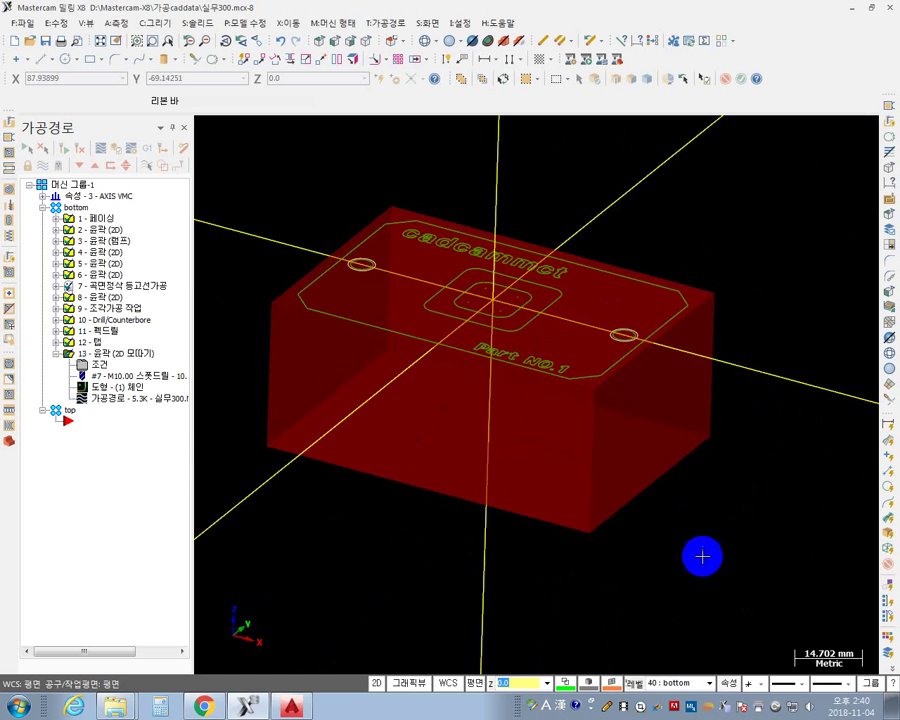
{"action": "left_click", "coordinate": [635, 684]}
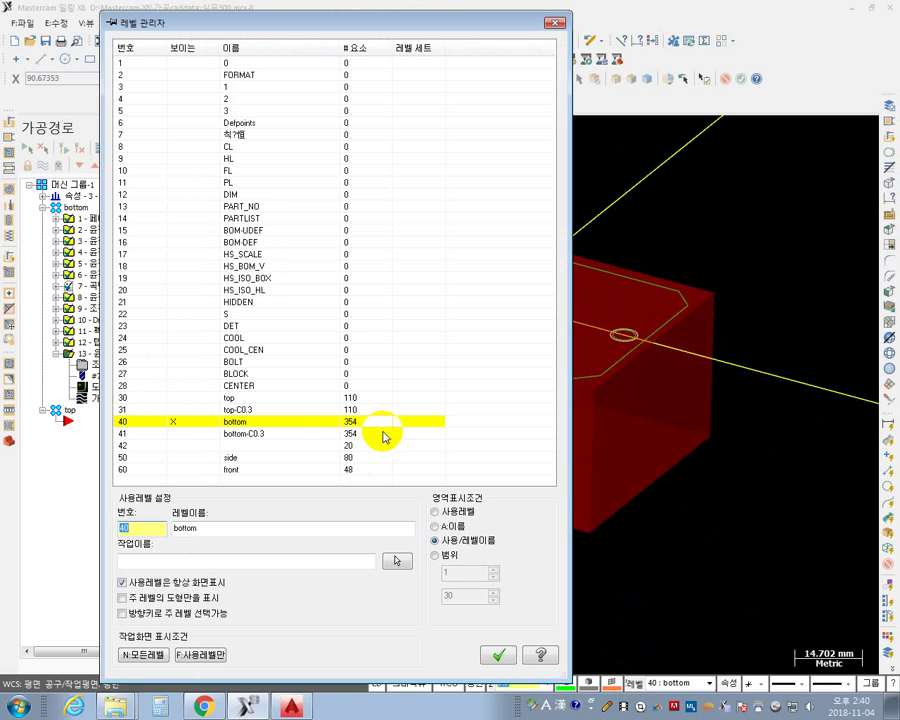
{"action": "left_click", "coordinate": [132, 399]}
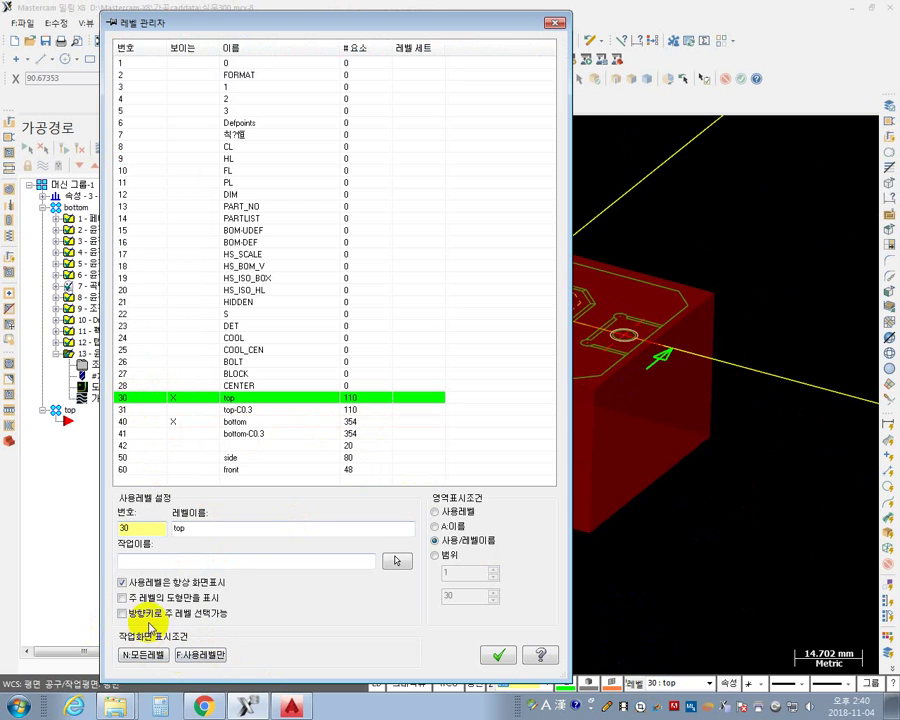
{"action": "left_click", "coordinate": [205, 655]}
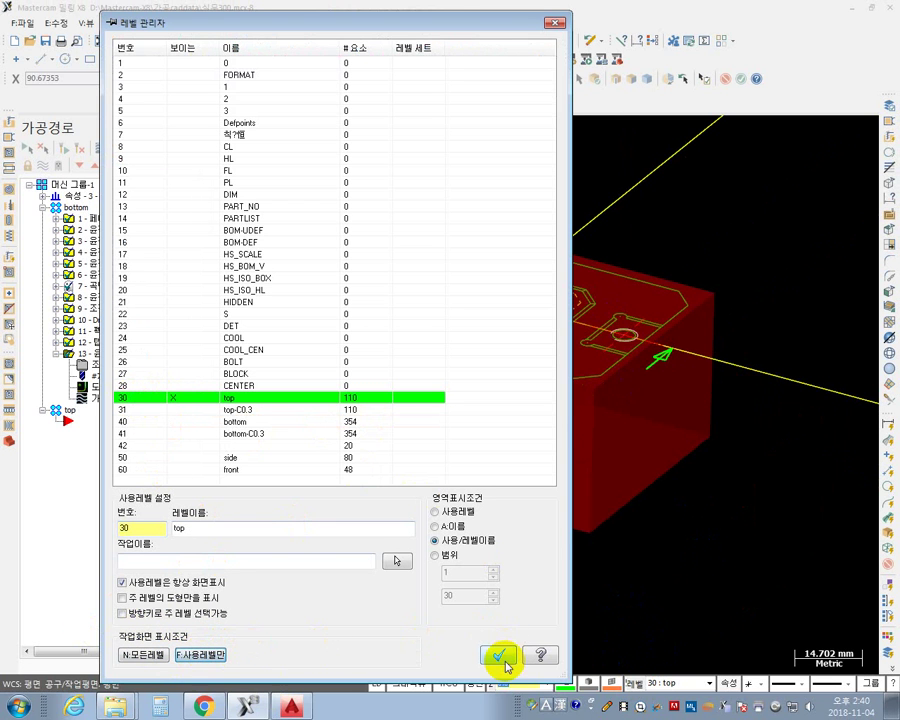
{"action": "left_click", "coordinate": [502, 655]}
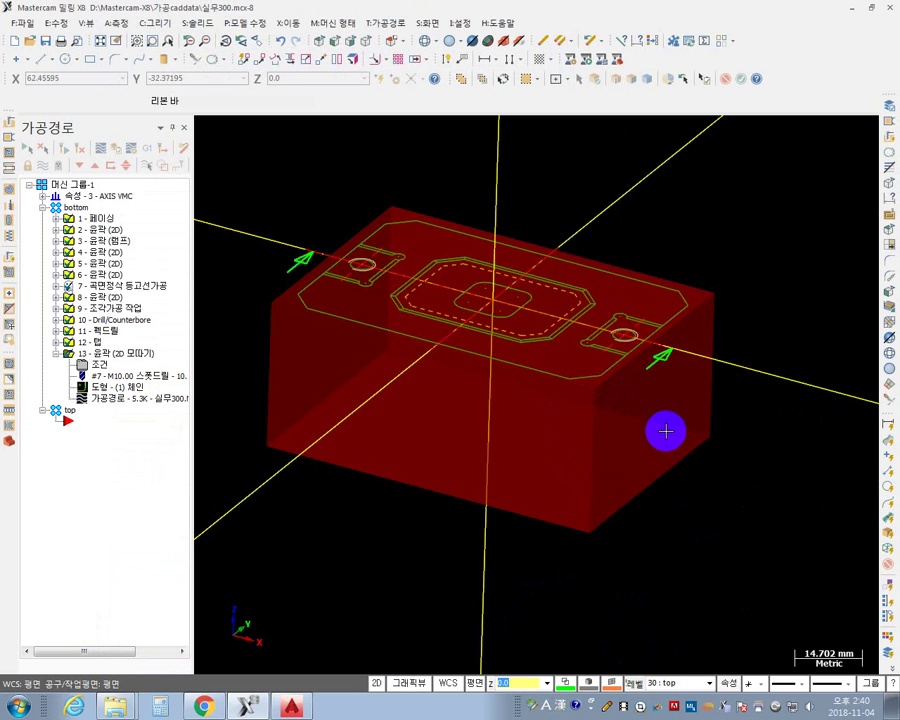
- Examine the top-side geometry, including the central octagonal boss, its chamfer lines and the hidden undercut outline
{"action": "middle_click_drag", "start_coordinate": [666, 431], "coordinate": [653, 476]}
{"action": "scroll", "coordinate": [392, 197], "scroll_direction": "up", "scroll_amount": 2}
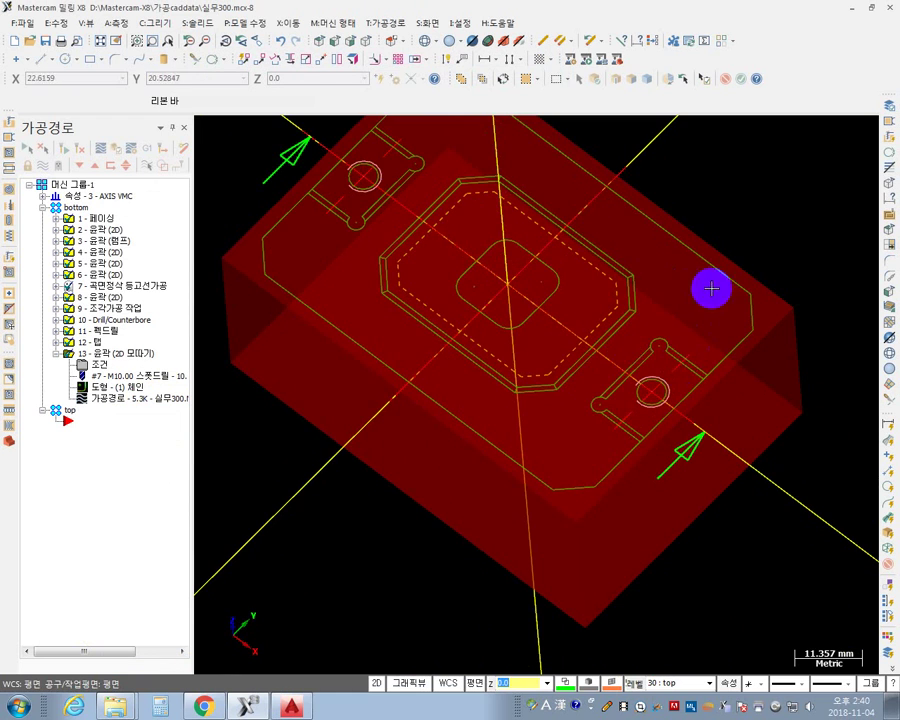
{"action": "scroll", "coordinate": [620, 485], "scroll_direction": "up", "scroll_amount": 1}
{"action": "scroll", "coordinate": [506, 420], "scroll_direction": "up", "scroll_amount": 1}
{"action": "scroll", "coordinate": [506, 420], "scroll_direction": "up", "scroll_amount": 1}
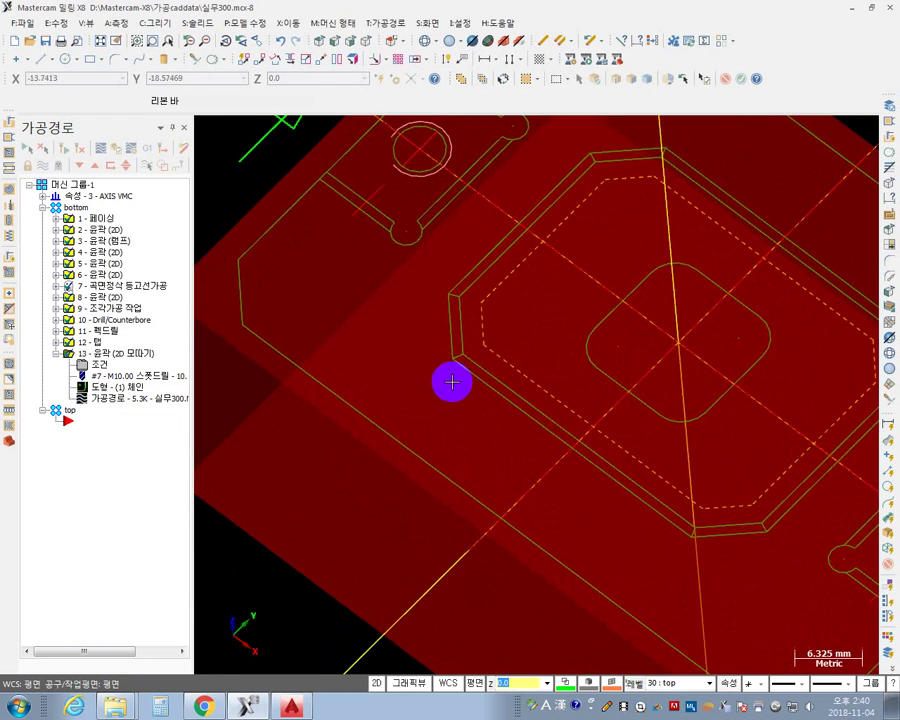
{"action": "middle_click_drag", "start_coordinate": [454, 382], "coordinate": [527, 431]}
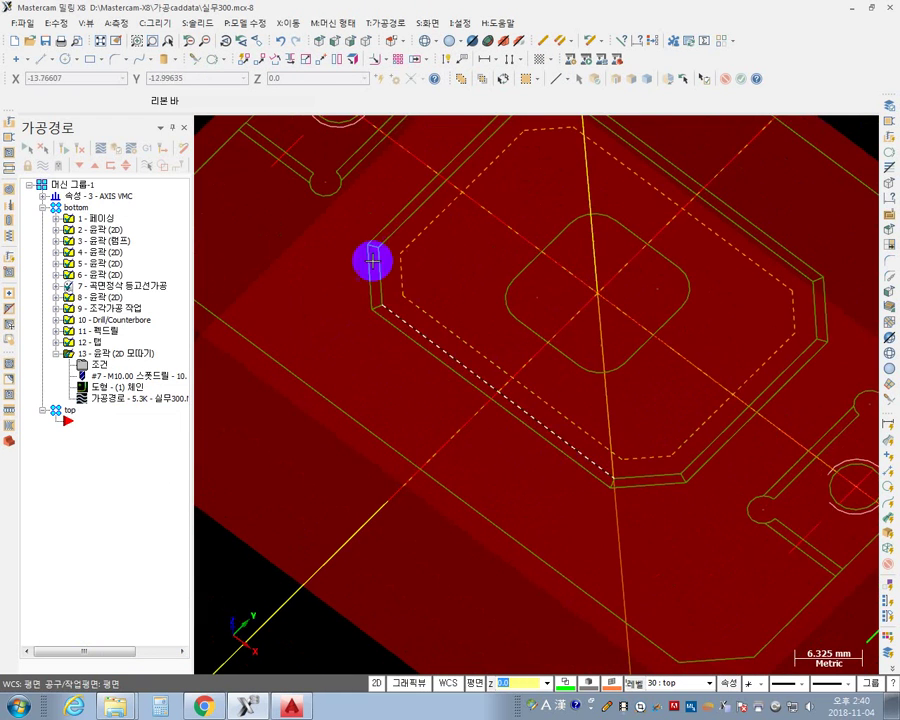
{"action": "middle_click_drag", "start_coordinate": [603, 261], "coordinate": [363, 551]}
- Switch to the 실무300 drawing in AutoCAD and examine the boss chamfer in the plan, front, side and section views
{"action": "key", "text": "alt+Tab"}
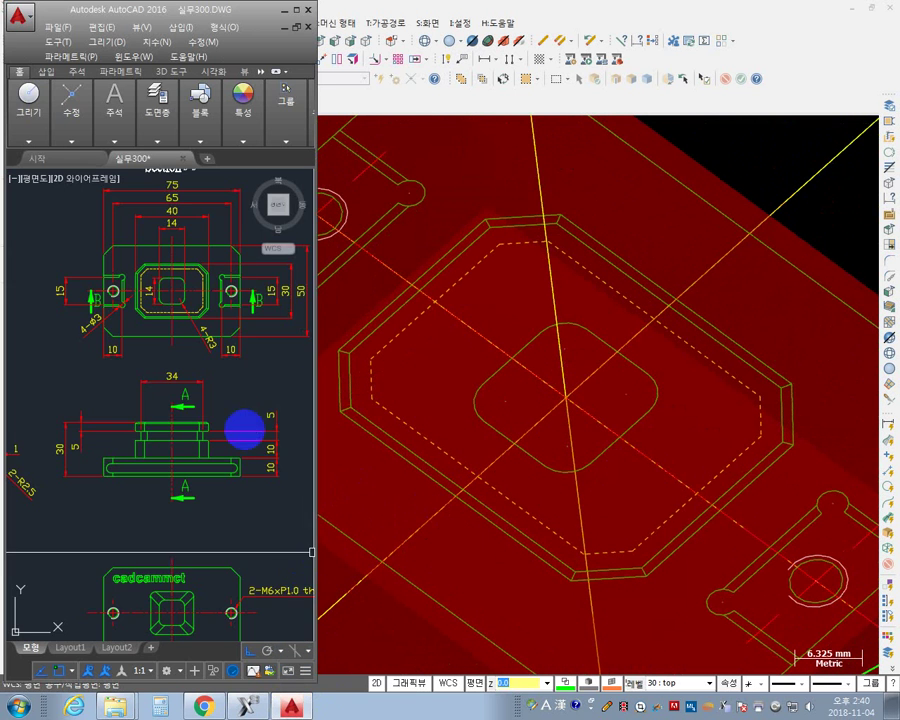
{"action": "middle_click_drag", "start_coordinate": [245, 428], "coordinate": [247, 414]}
{"action": "scroll", "coordinate": [247, 414], "scroll_direction": "up", "scroll_amount": 8}
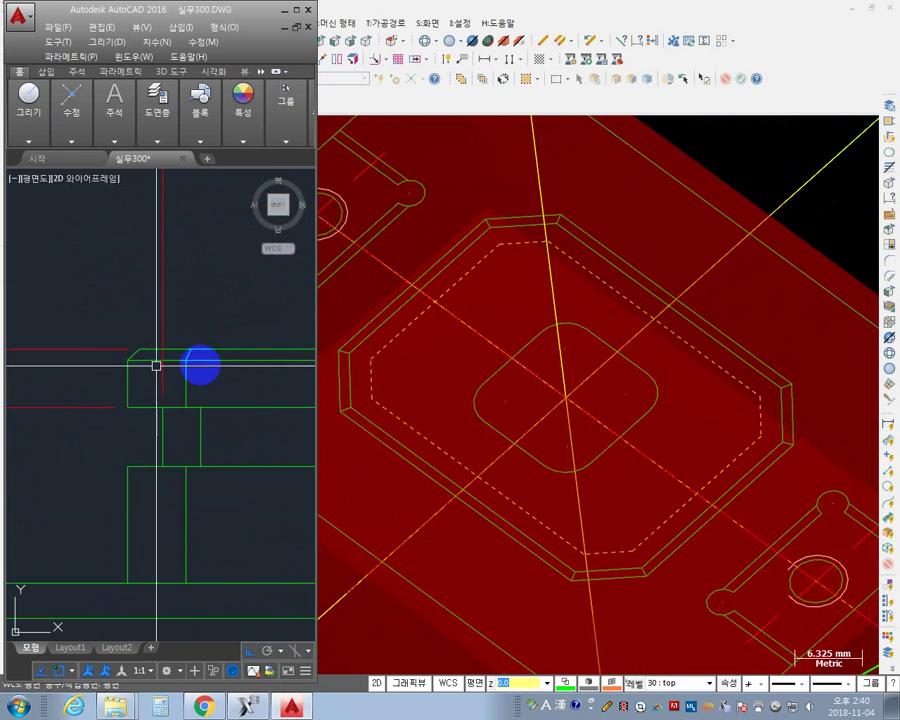
{"action": "scroll", "coordinate": [221, 376], "scroll_direction": "down", "scroll_amount": 8}
{"action": "scroll", "coordinate": [210, 362], "scroll_direction": "up", "scroll_amount": 3}
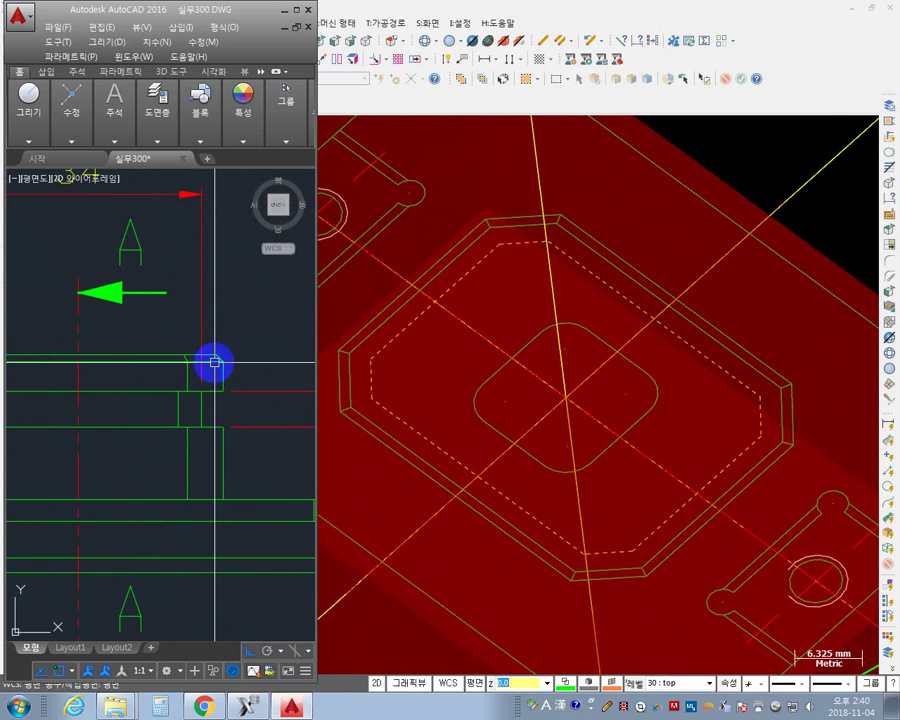
{"action": "scroll", "coordinate": [160, 348], "scroll_direction": "down", "scroll_amount": 3}
{"action": "mouse_move", "coordinate": [157, 346]}
{"action": "middle_mouse_down"}
{"action": "mouse_move", "coordinate": [178, 459]}
{"action": "mouse_move", "coordinate": [191, 339]}
{"action": "mouse_move", "coordinate": [235, 318]}
{"action": "middle_mouse_up"}
{"action": "scroll", "coordinate": [191, 339], "scroll_direction": "down", "scroll_amount": 5}
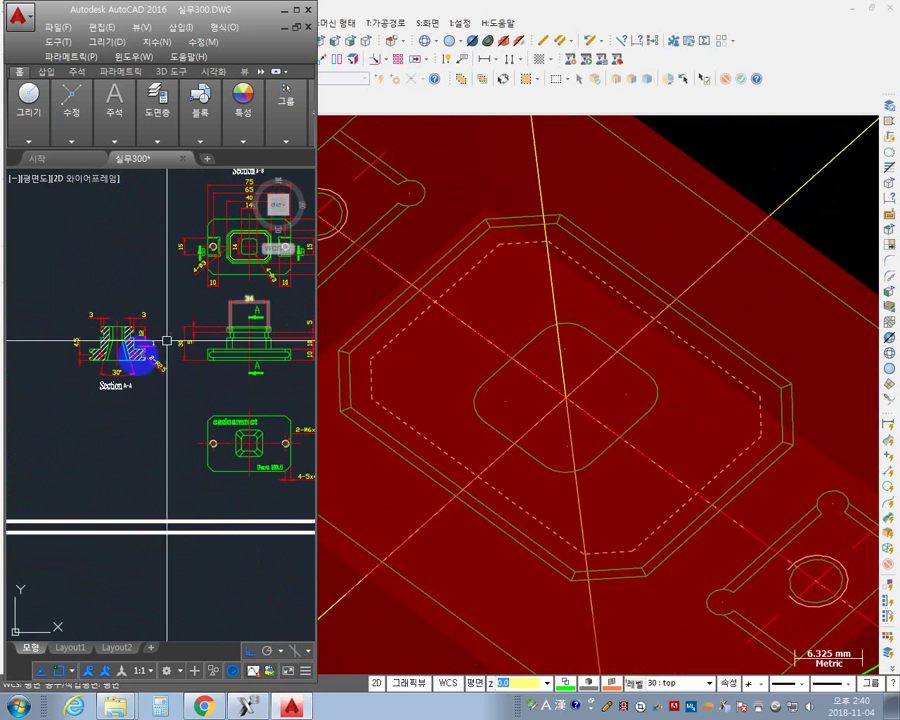
{"action": "scroll", "coordinate": [97, 340], "scroll_direction": "up", "scroll_amount": 6}
{"action": "scroll", "coordinate": [150, 340], "scroll_direction": "up", "scroll_amount": 3}
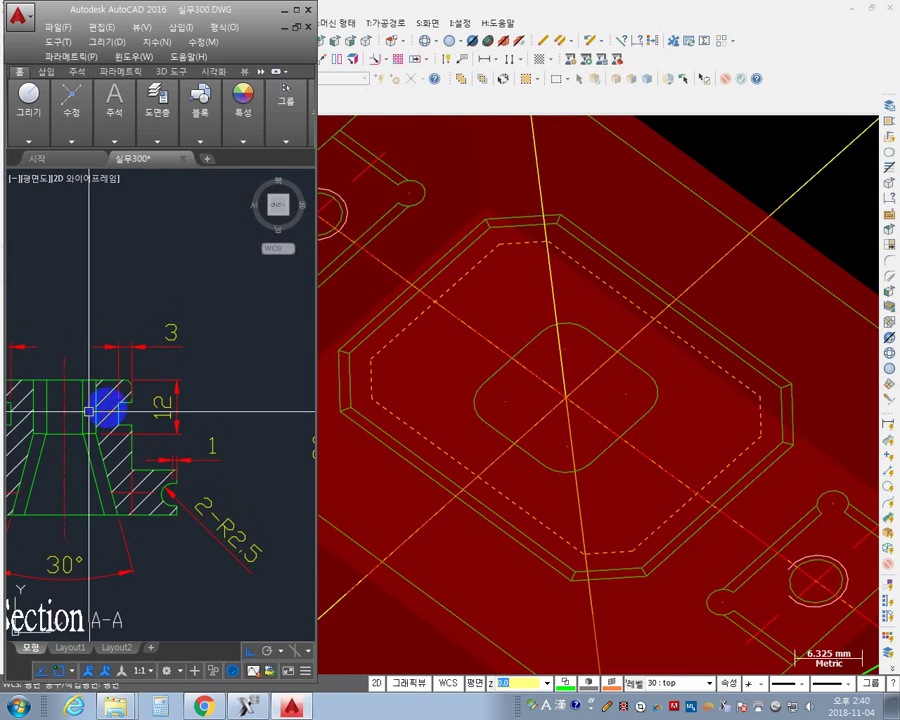
{"action": "scroll", "coordinate": [100, 420], "scroll_direction": "down", "scroll_amount": 6}
{"action": "scroll", "coordinate": [116, 356], "scroll_direction": "up", "scroll_amount": 6}
{"action": "scroll", "coordinate": [116, 356], "scroll_direction": "down", "scroll_amount": 5}
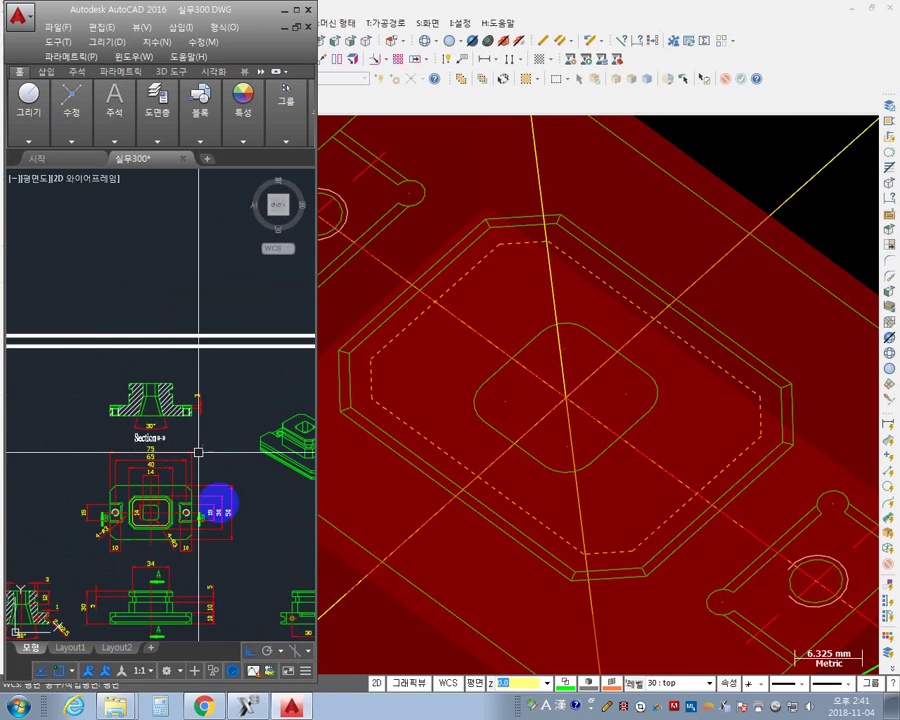
{"action": "scroll", "coordinate": [217, 386], "scroll_direction": "up", "scroll_amount": 6}
{"action": "scroll", "coordinate": [40, 360], "scroll_direction": "down", "scroll_amount": 5}
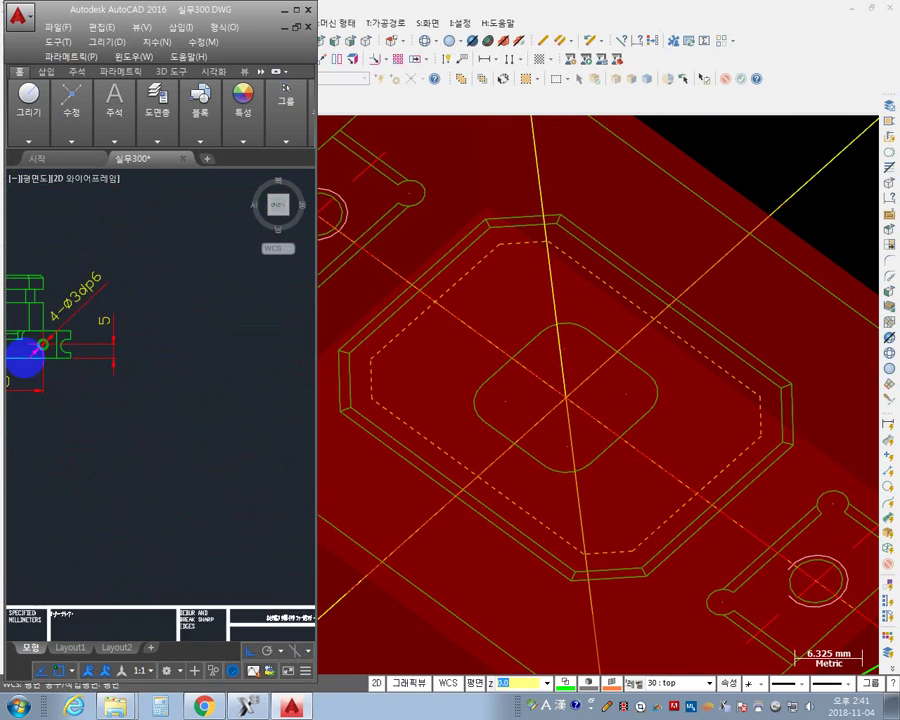
{"action": "scroll", "coordinate": [175, 336], "scroll_direction": "up", "scroll_amount": 6}
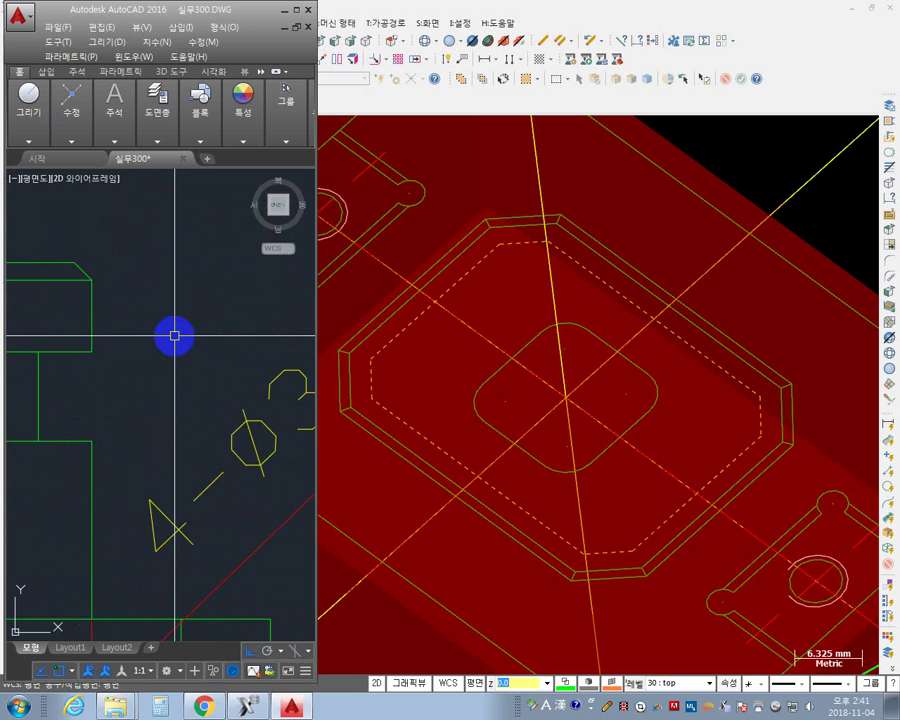
{"action": "scroll", "coordinate": [175, 336], "scroll_direction": "down", "scroll_amount": 5}
{"action": "scroll", "coordinate": [314, 422], "scroll_direction": "up", "scroll_amount": 4}
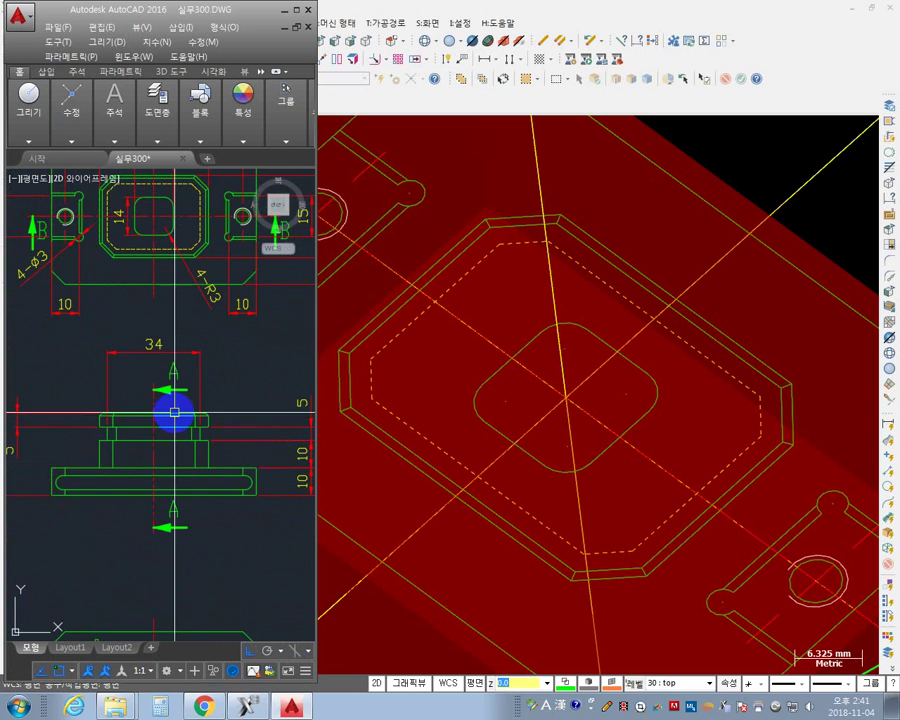
- Add a linear dimension to the horizontal width of the chamfer on the boss's upper corner in the front view
{"action": "scroll", "coordinate": [175, 411], "scroll_direction": "up", "scroll_amount": 4}
{"action": "scroll", "coordinate": [36, 305], "scroll_direction": "down", "scroll_amount": 2}
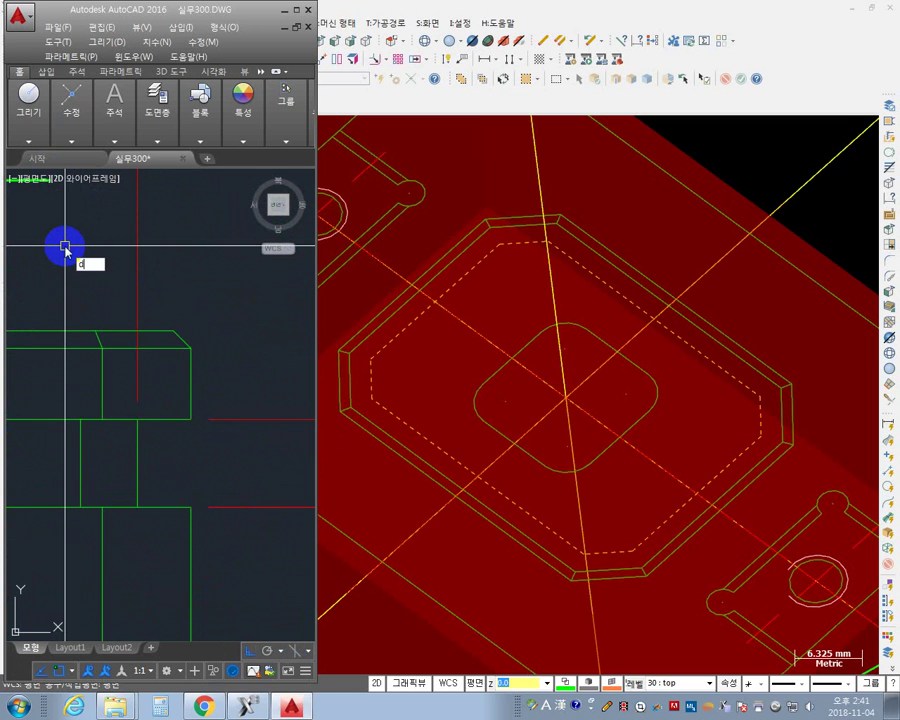
{"action": "type", "text": "mli"}
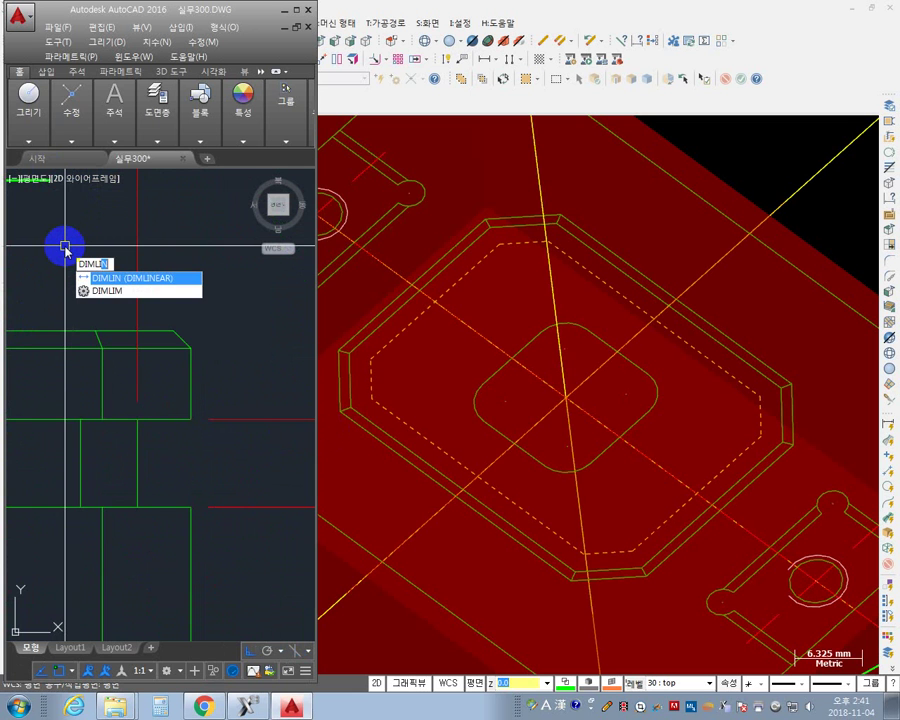
{"action": "type", "text": "n"}
{"action": "key", "text": "Return"}
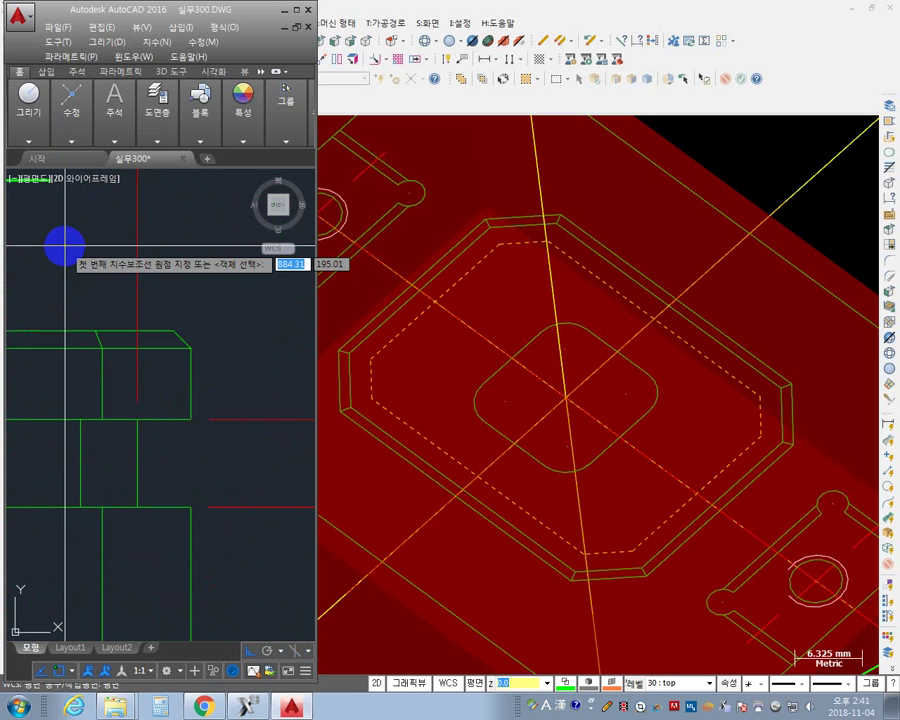
{"action": "left_click", "coordinate": [179, 353]}
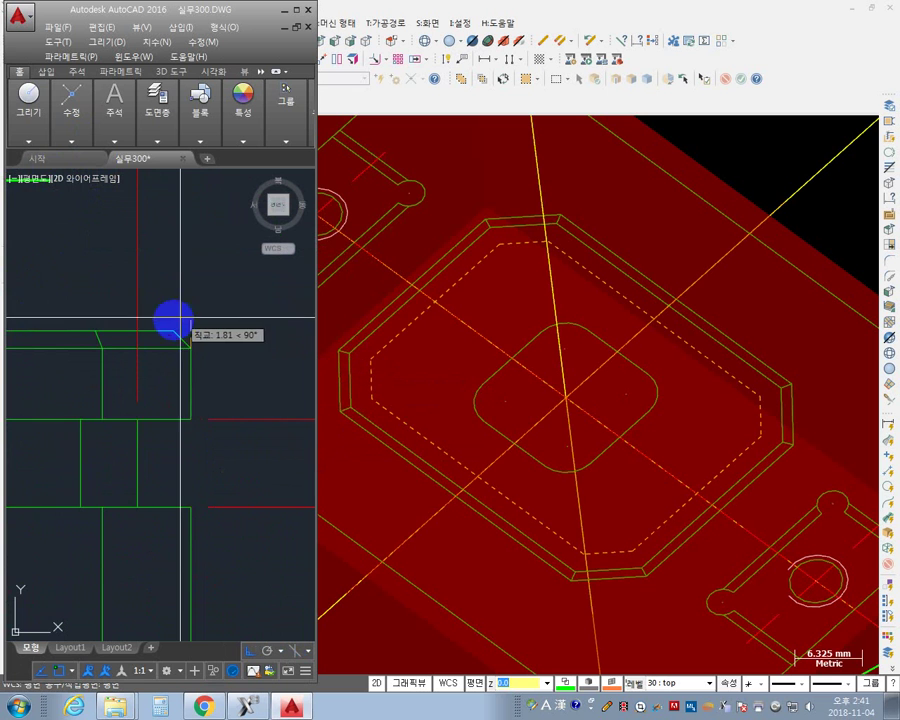
{"action": "left_click", "coordinate": [178, 321]}
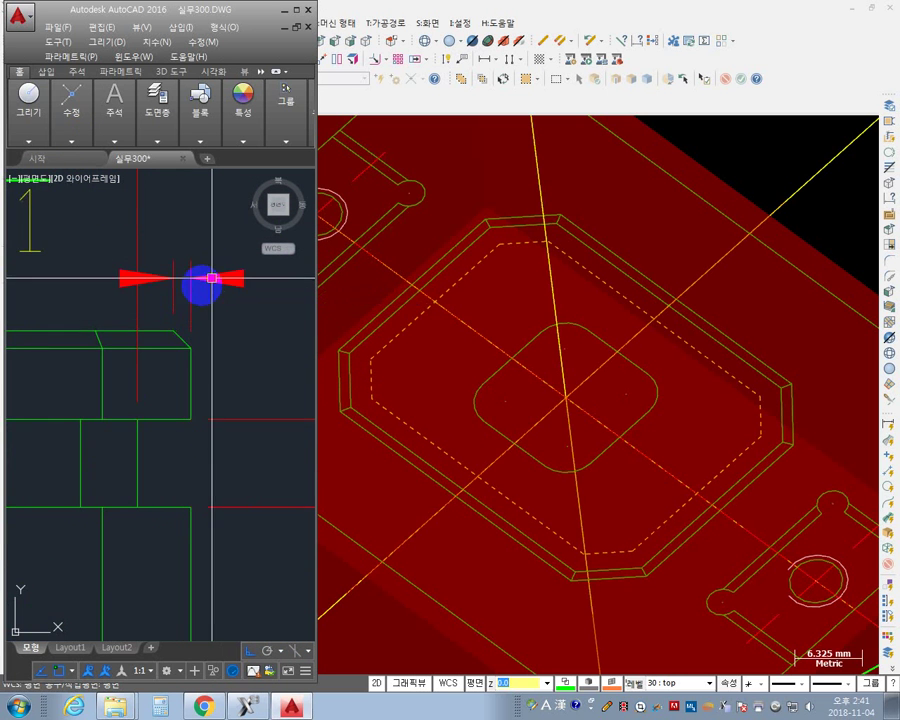
- Examine the chamfer dimension and the stepped boss profile around it in the front view
{"action": "middle_click_drag", "start_coordinate": [173, 365], "coordinate": [221, 443]}
{"action": "scroll", "coordinate": [190, 366], "scroll_direction": "down", "scroll_amount": 2}
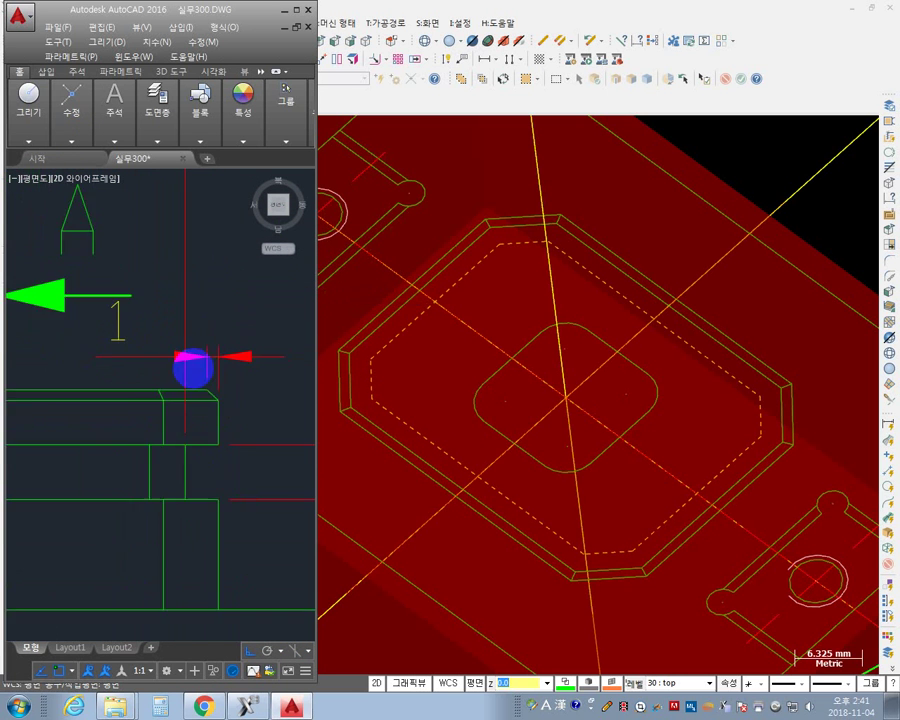
{"action": "scroll", "coordinate": [151, 378], "scroll_direction": "down", "scroll_amount": 2}
{"action": "scroll", "coordinate": [150, 336], "scroll_direction": "up", "scroll_amount": 5}
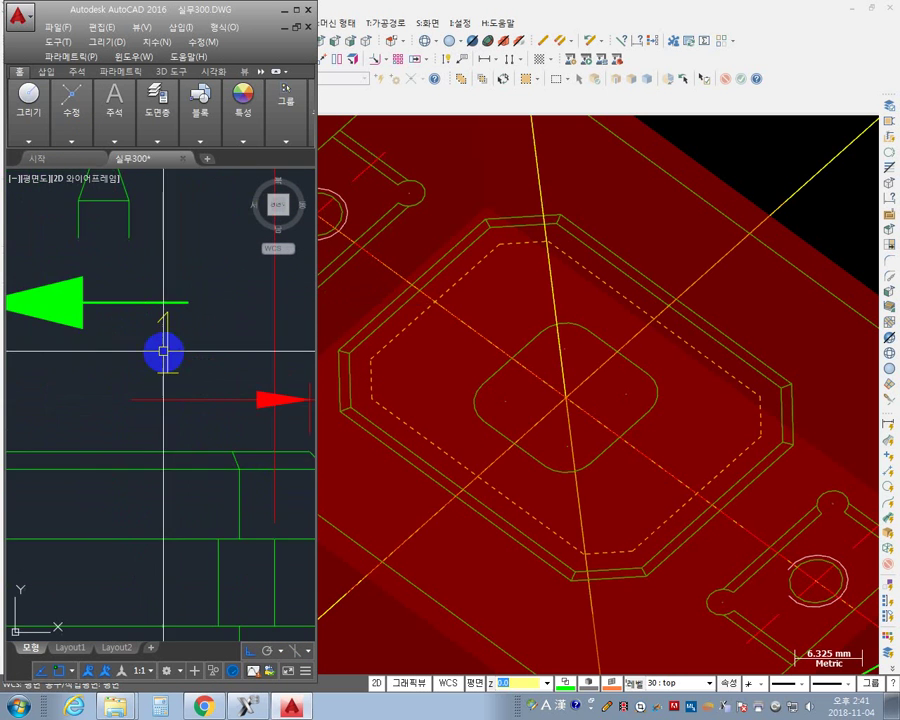
{"action": "scroll", "coordinate": [44, 308], "scroll_direction": "down", "scroll_amount": 4}
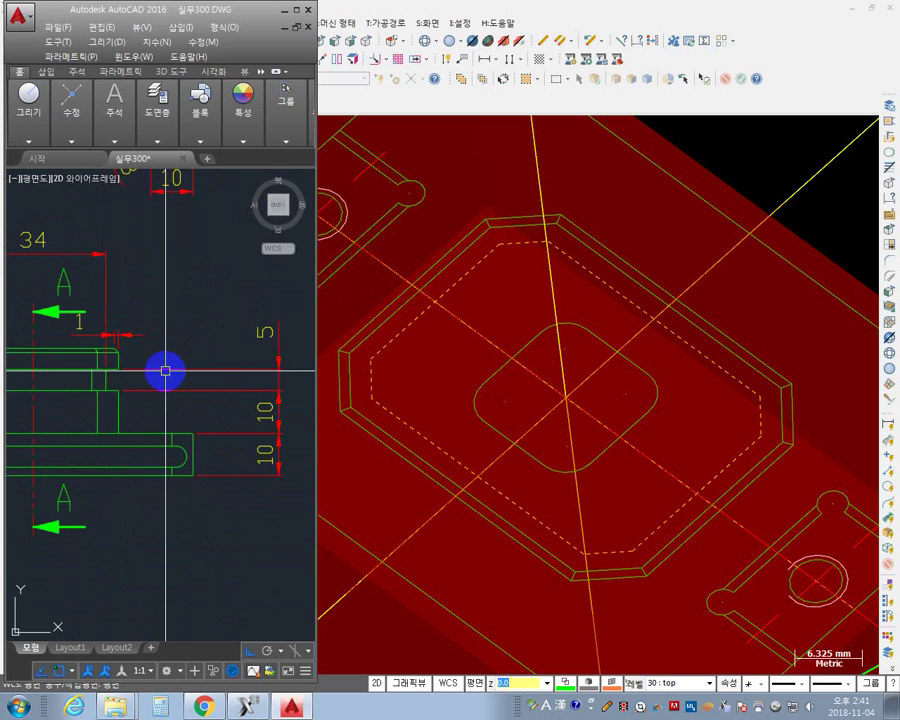
{"action": "scroll", "coordinate": [164, 368], "scroll_direction": "up", "scroll_amount": 3}
{"action": "middle_click_drag", "start_coordinate": [104, 342], "coordinate": [245, 443]}
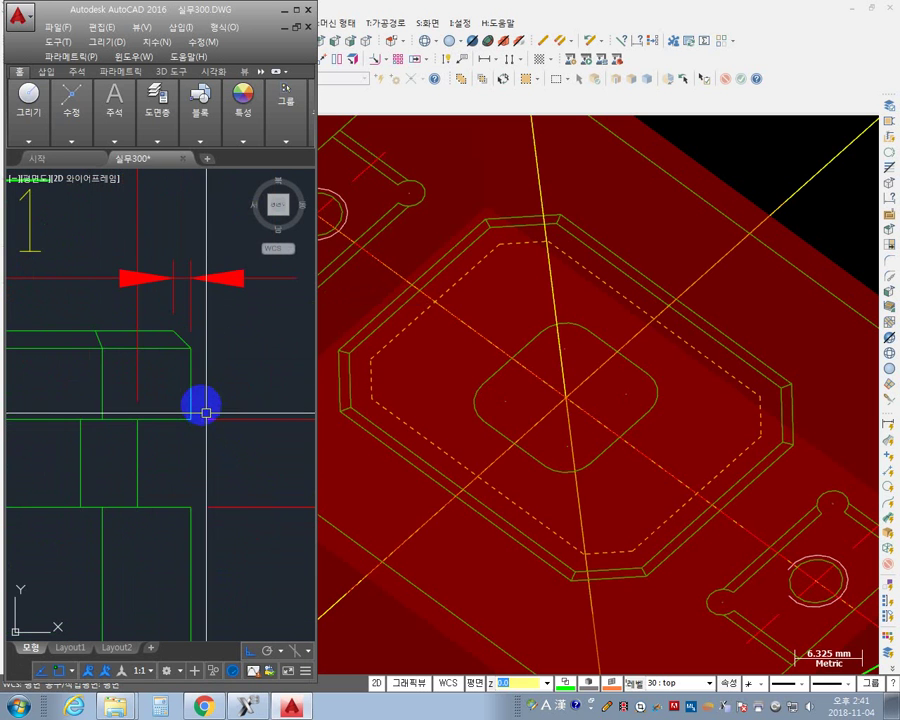
{"action": "scroll", "coordinate": [290, 366], "scroll_direction": "down", "scroll_amount": 3}
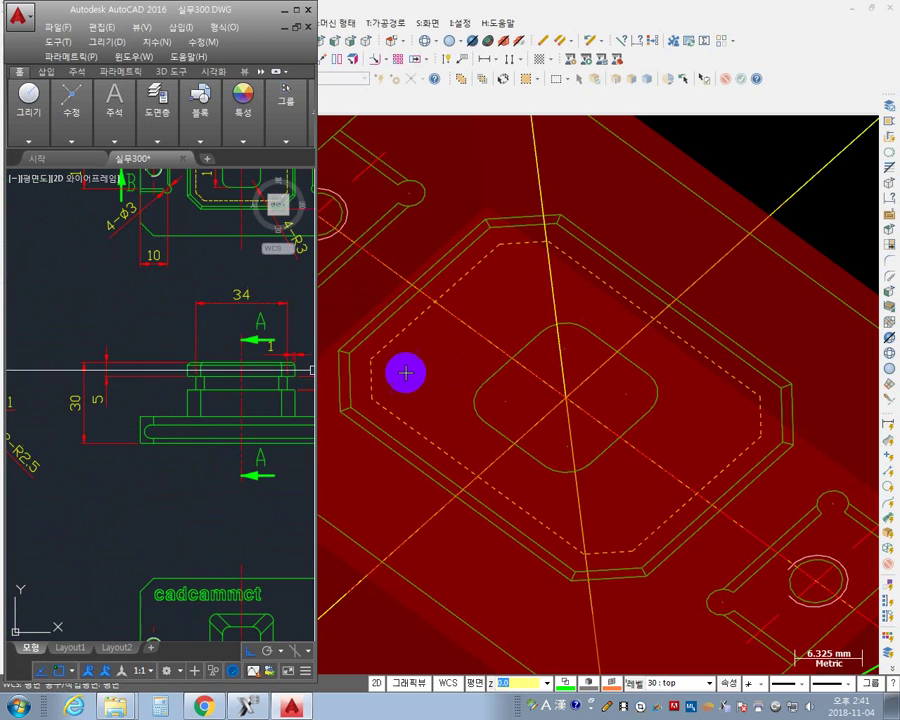
{"action": "left_click", "coordinate": [128, 297]}
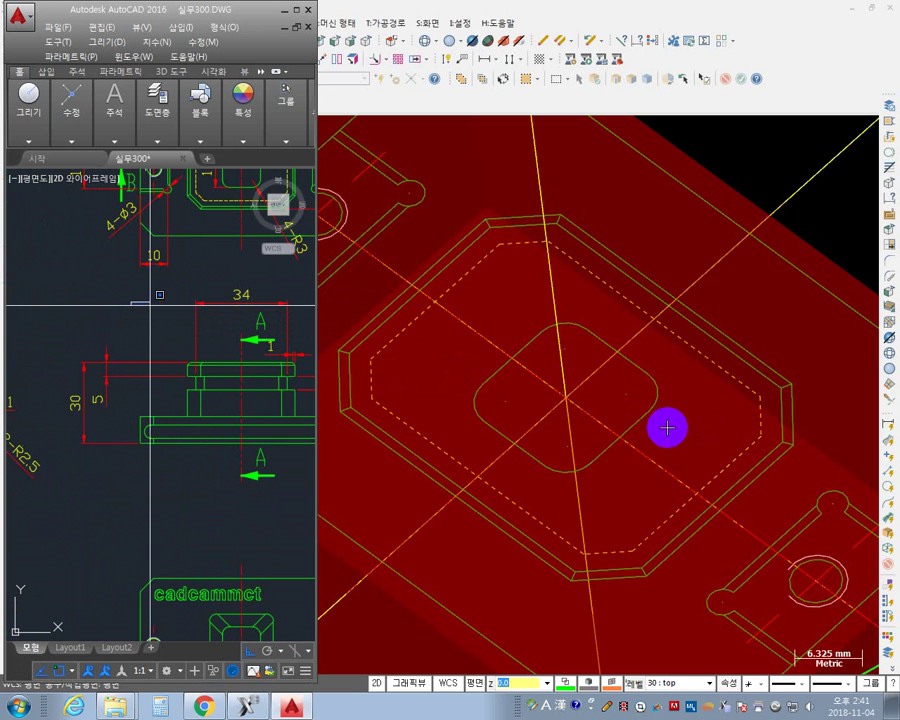
- Switch to Mastercam and examine the boss's two octagonal chamfer outlines and the short lines joining their corners
{"action": "left_click", "coordinate": [716, 276]}
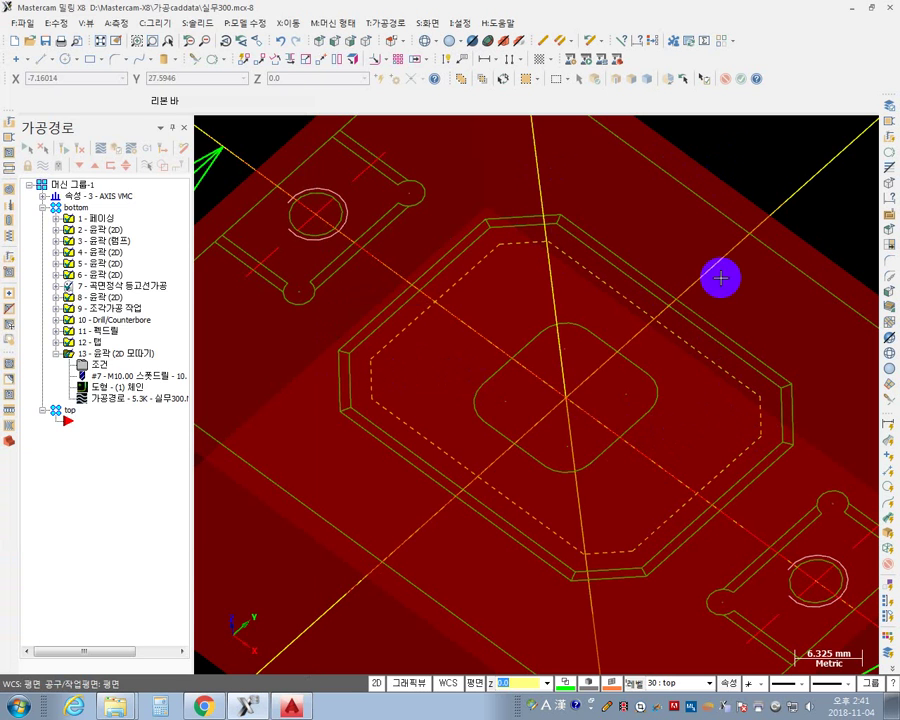
{"action": "scroll", "coordinate": [768, 465], "scroll_direction": "up", "scroll_amount": 2}
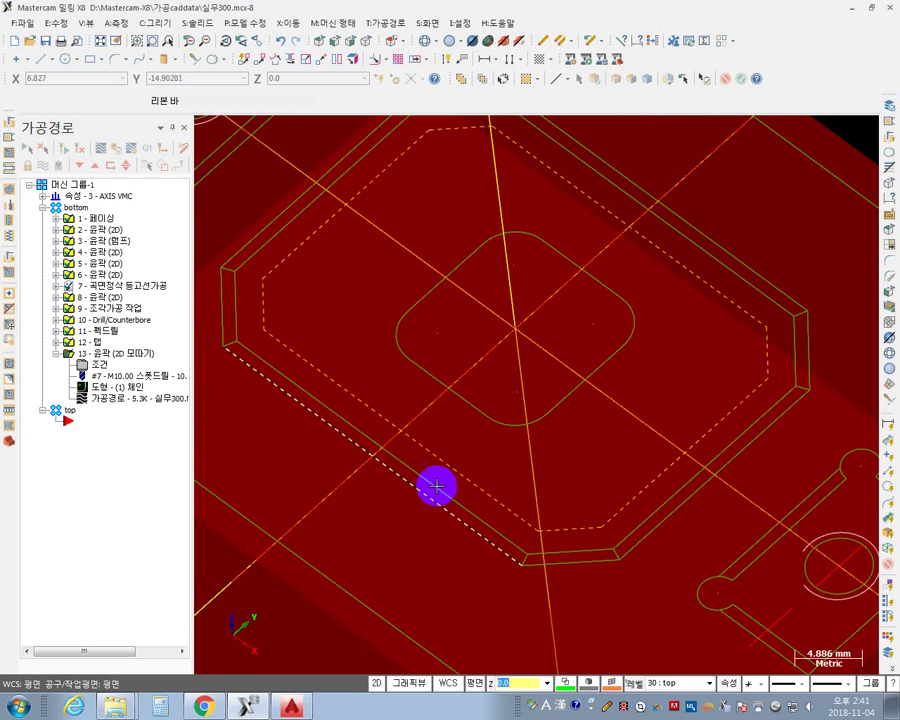
{"action": "middle_click_drag", "start_coordinate": [428, 370], "coordinate": [465, 482]}
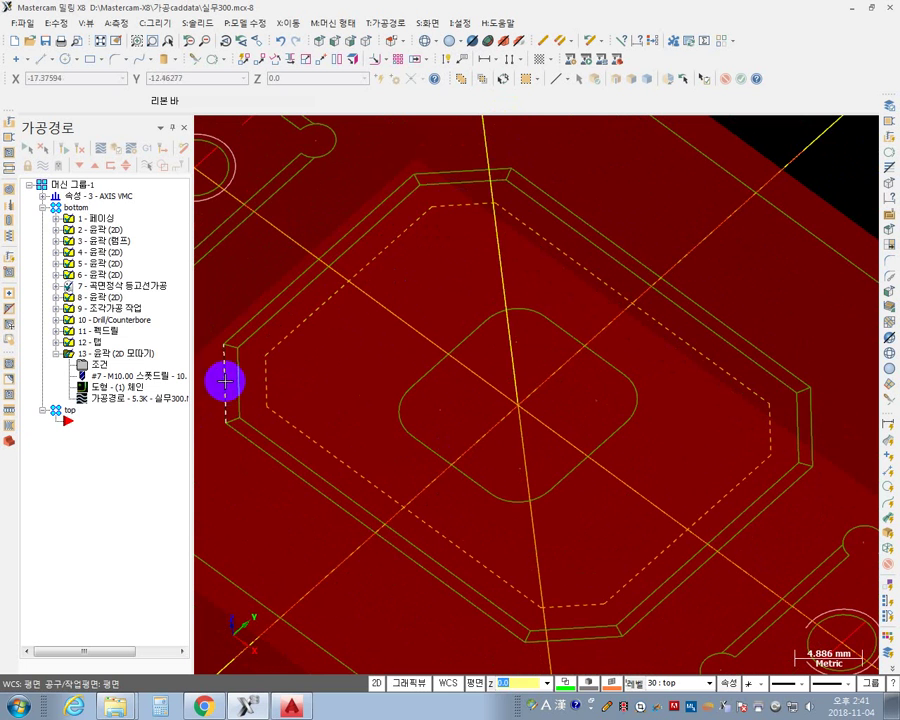
{"action": "middle_click_drag", "start_coordinate": [800, 402], "coordinate": [594, 232]}
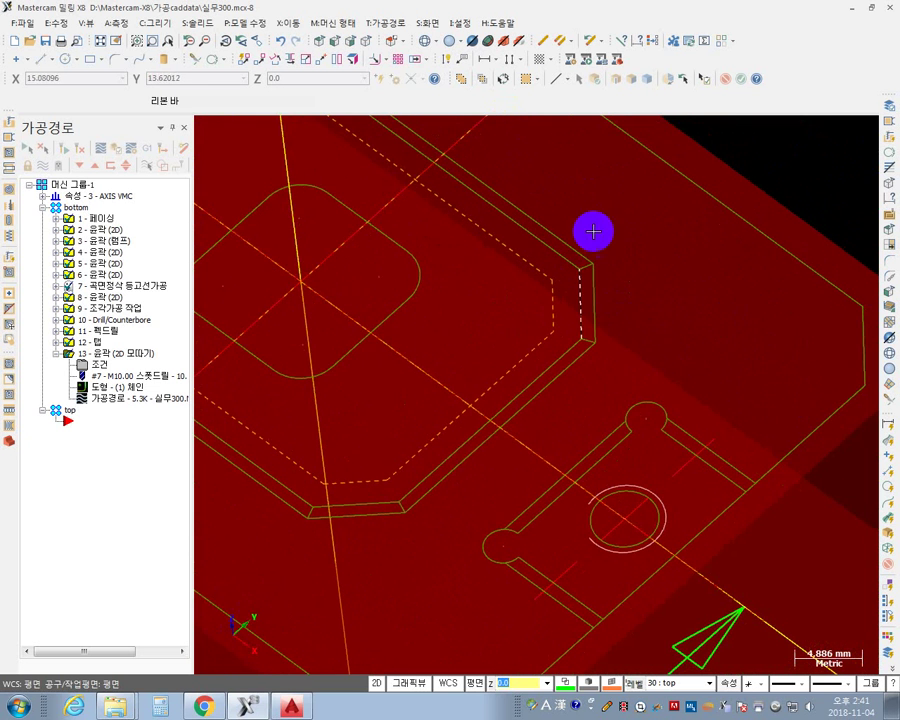
{"action": "middle_click_drag", "start_coordinate": [612, 388], "coordinate": [735, 382]}
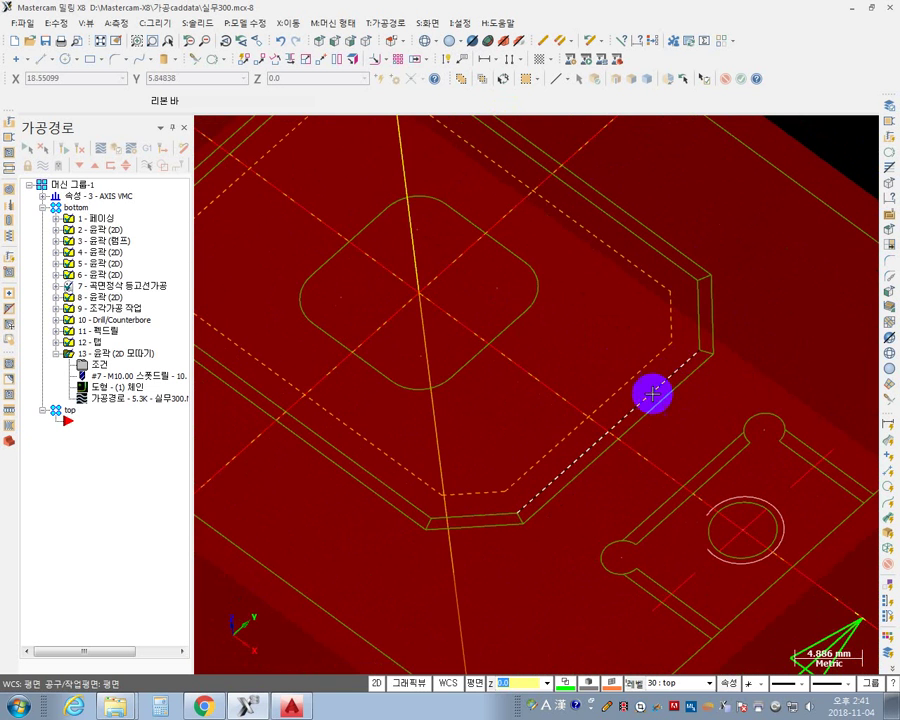
{"action": "scroll", "coordinate": [652, 394], "scroll_direction": "down", "scroll_amount": 1}
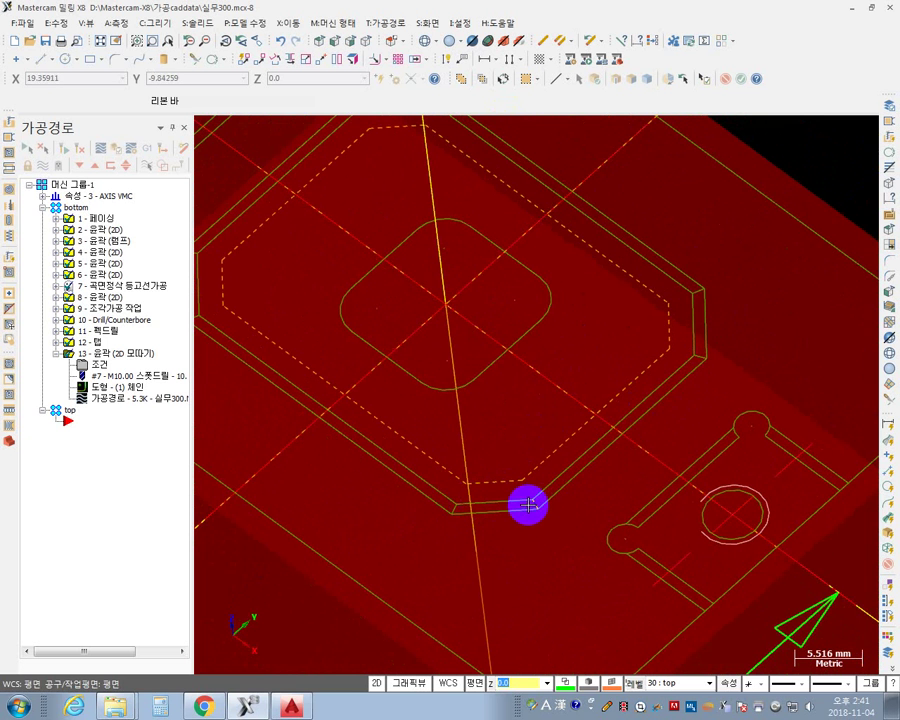
{"action": "middle_click_drag", "start_coordinate": [560, 486], "coordinate": [494, 465]}
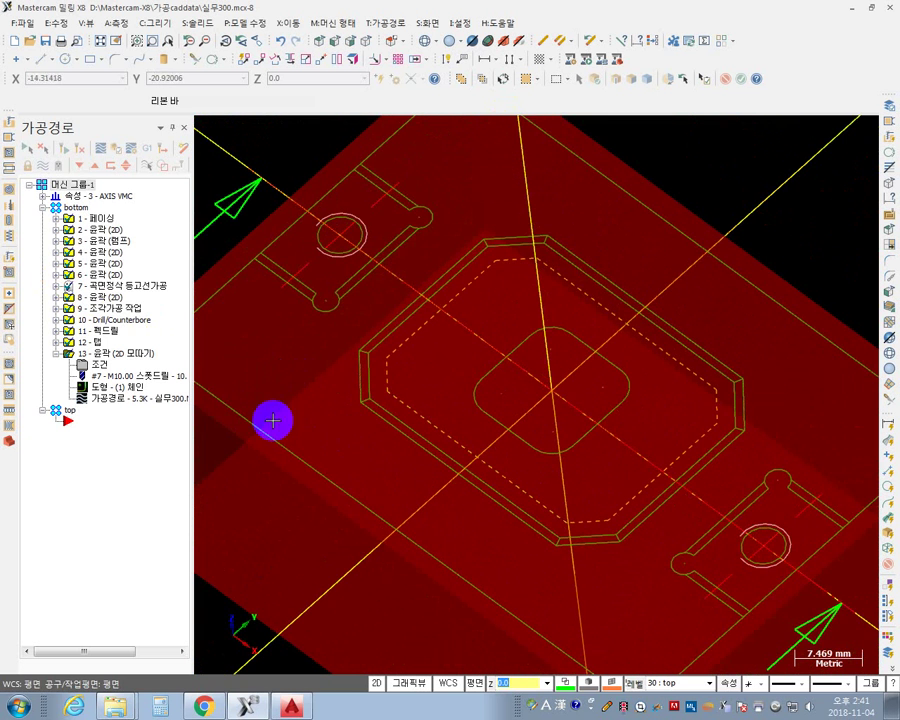
{"action": "left_click", "coordinate": [117, 470]}
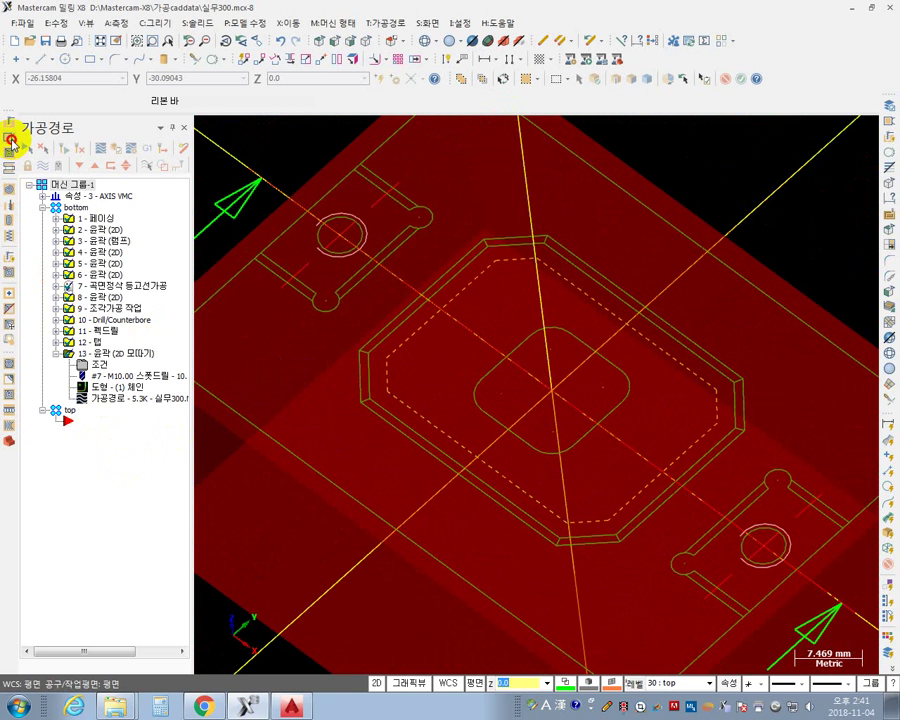
{"action": "left_click", "coordinate": [11, 141]}
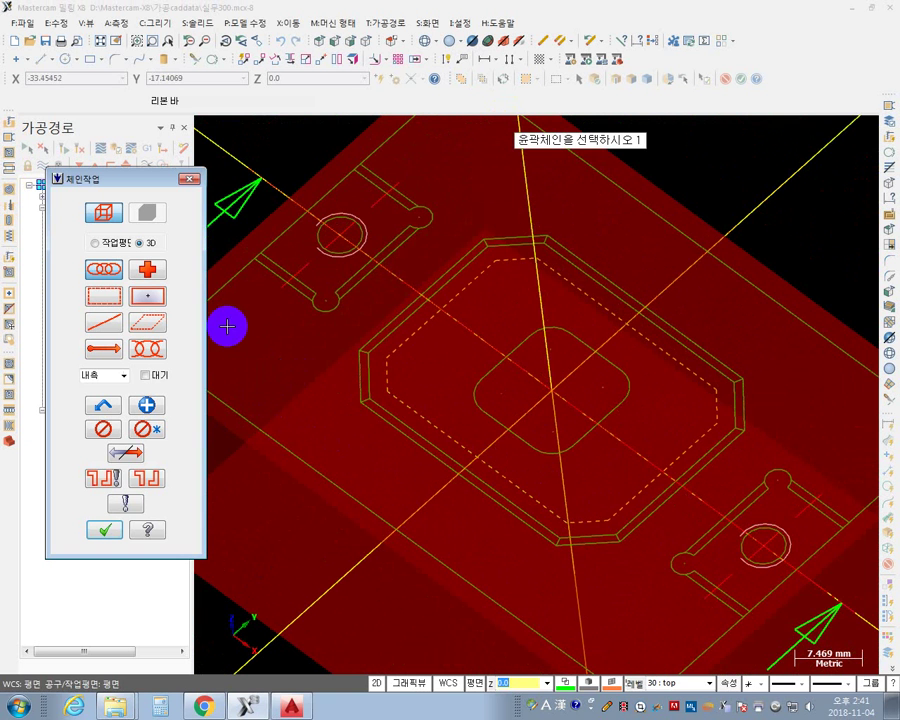
{"action": "left_click", "coordinate": [369, 327]}
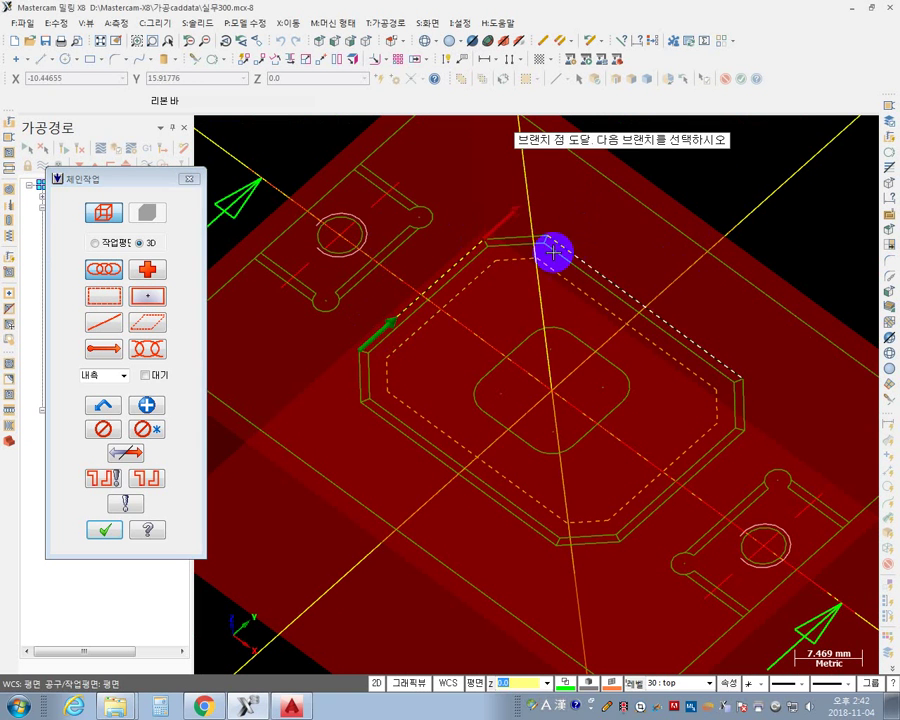
{"action": "scroll", "coordinate": [540, 250], "scroll_direction": "up", "scroll_amount": 2}
{"action": "scroll", "coordinate": [516, 257], "scroll_direction": "up", "scroll_amount": 1}
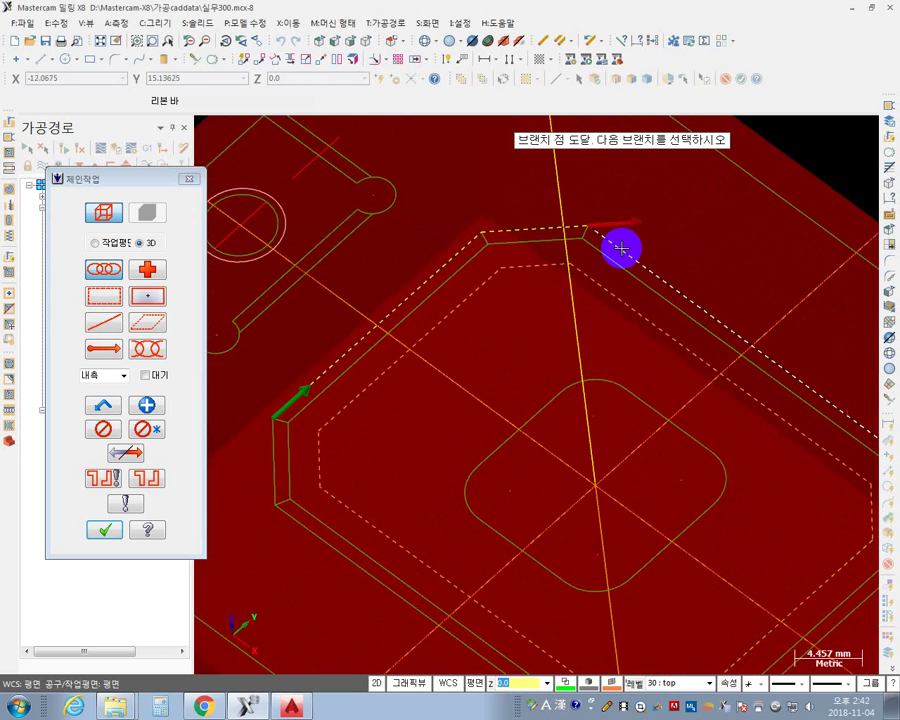
{"action": "scroll", "coordinate": [701, 490], "scroll_direction": "down", "scroll_amount": 2}
{"action": "middle_click_drag", "start_coordinate": [701, 490], "coordinate": [680, 318]}
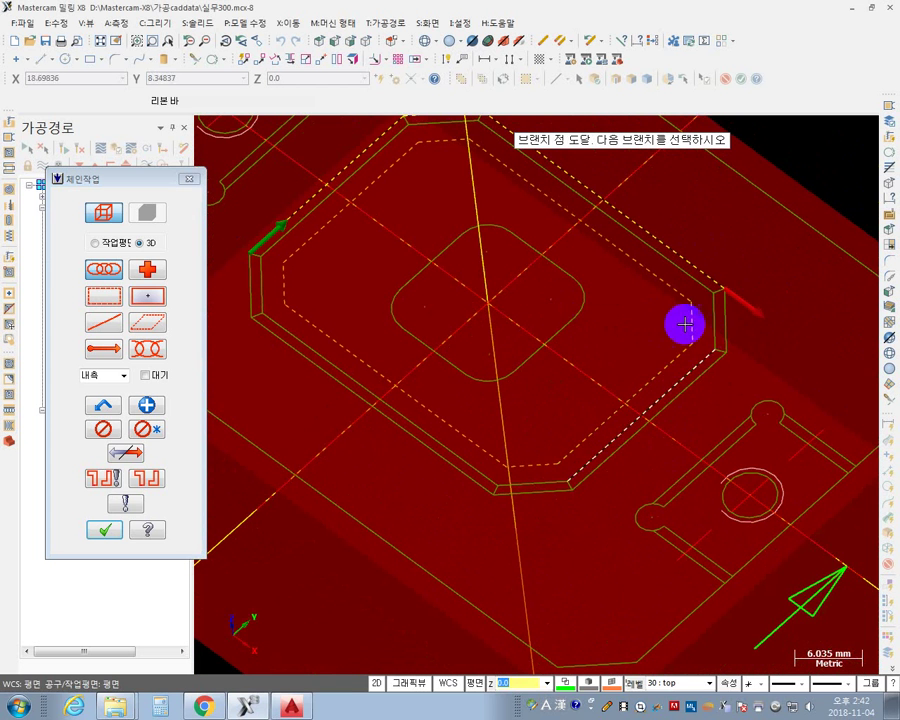
{"action": "left_click", "coordinate": [724, 312]}
{"action": "left_click", "coordinate": [552, 492]}
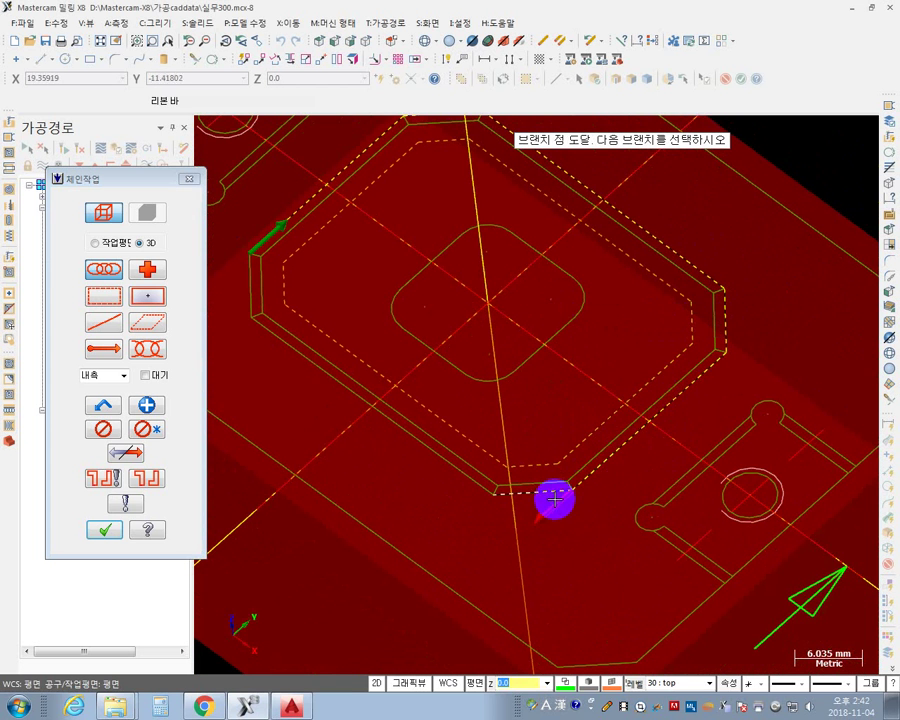
{"action": "left_click", "coordinate": [250, 282]}
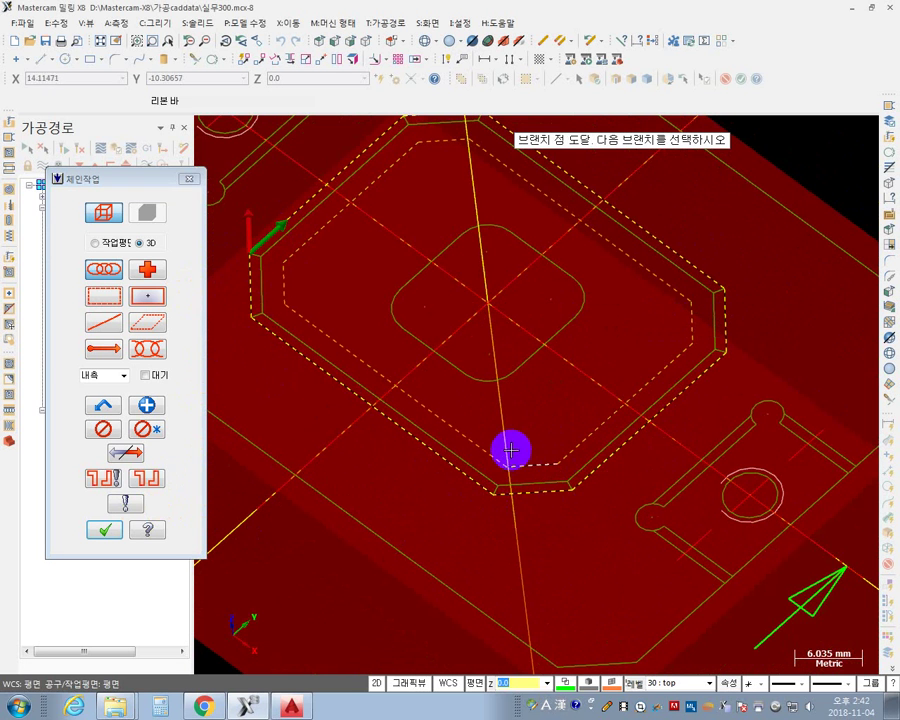
{"action": "key", "text": "Return"}
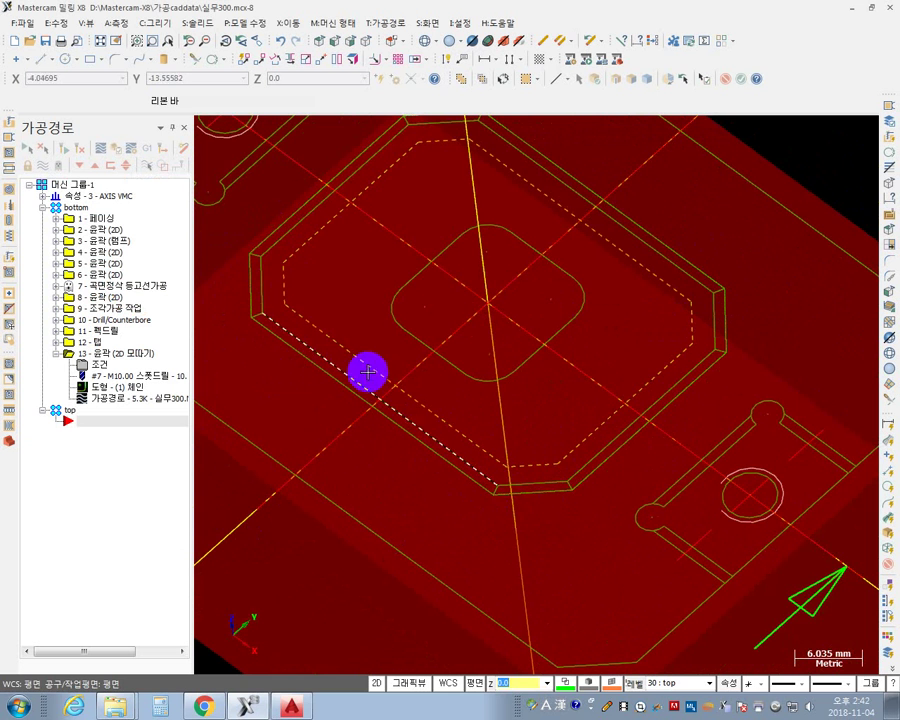
- Delete the short lines joining the corners of the boss's inner and outer octagonal outlines
{"action": "middle_click_drag", "start_coordinate": [358, 370], "coordinate": [470, 300]}
{"action": "left_click", "coordinate": [543, 47]}
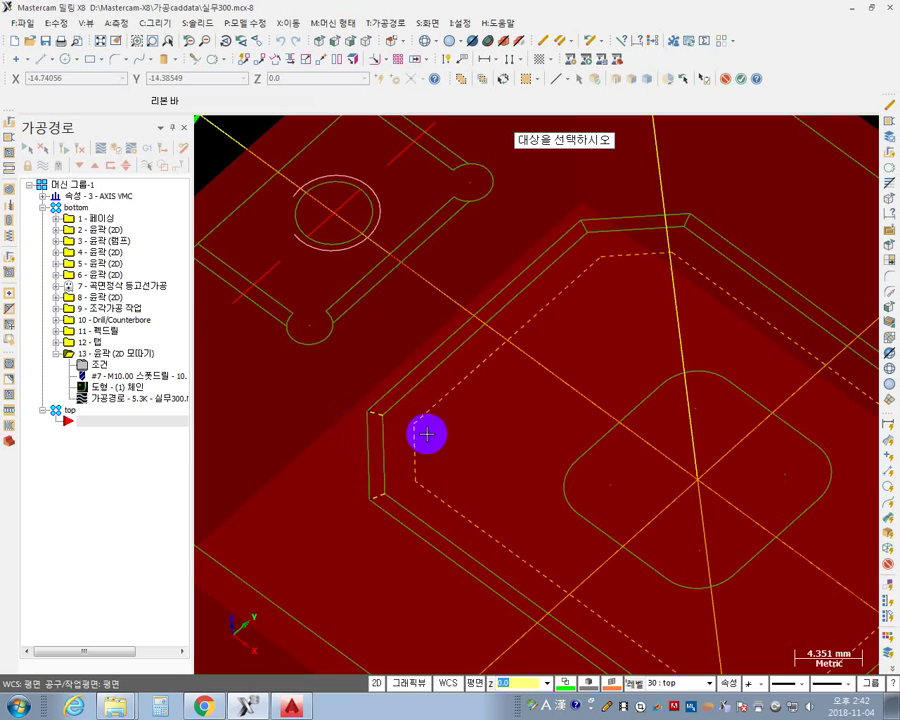
{"action": "middle_click_drag", "start_coordinate": [498, 366], "coordinate": [398, 388]}
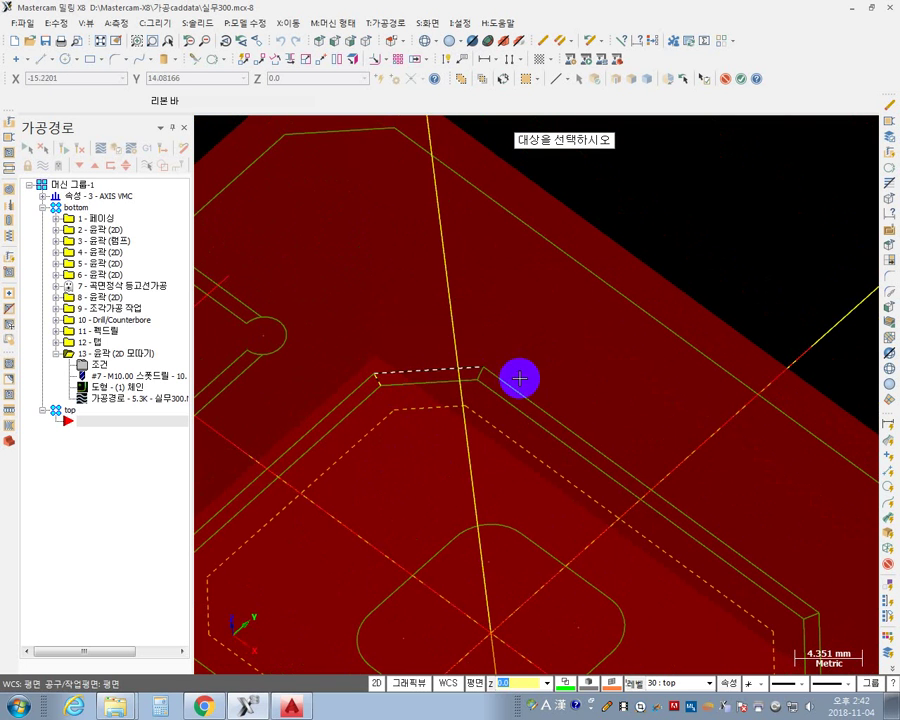
{"action": "middle_click_drag", "start_coordinate": [513, 401], "coordinate": [553, 367]}
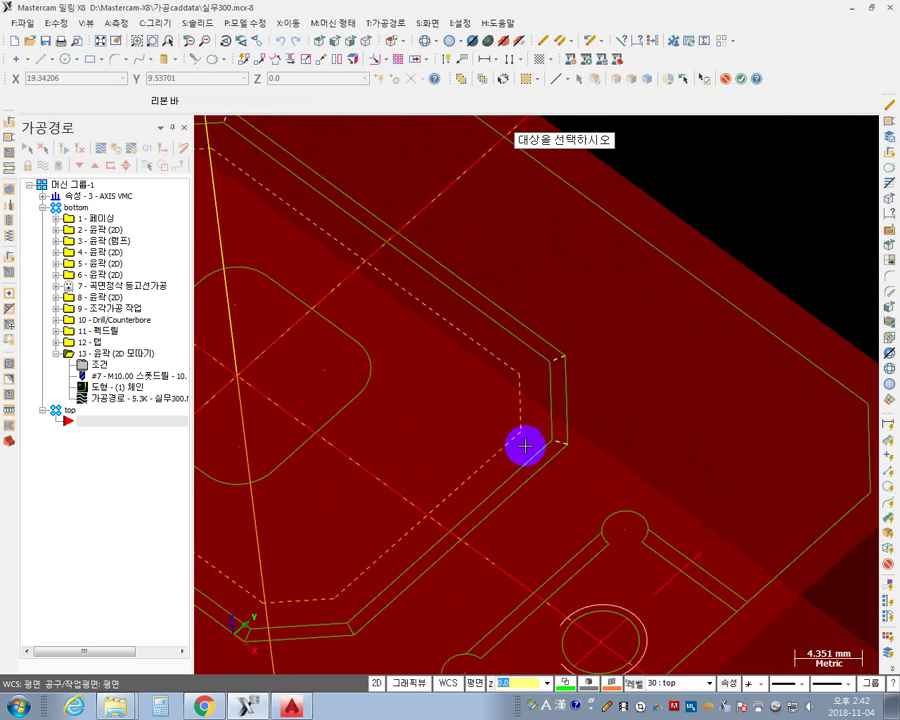
{"action": "middle_click_drag", "start_coordinate": [525, 446], "coordinate": [637, 468]}
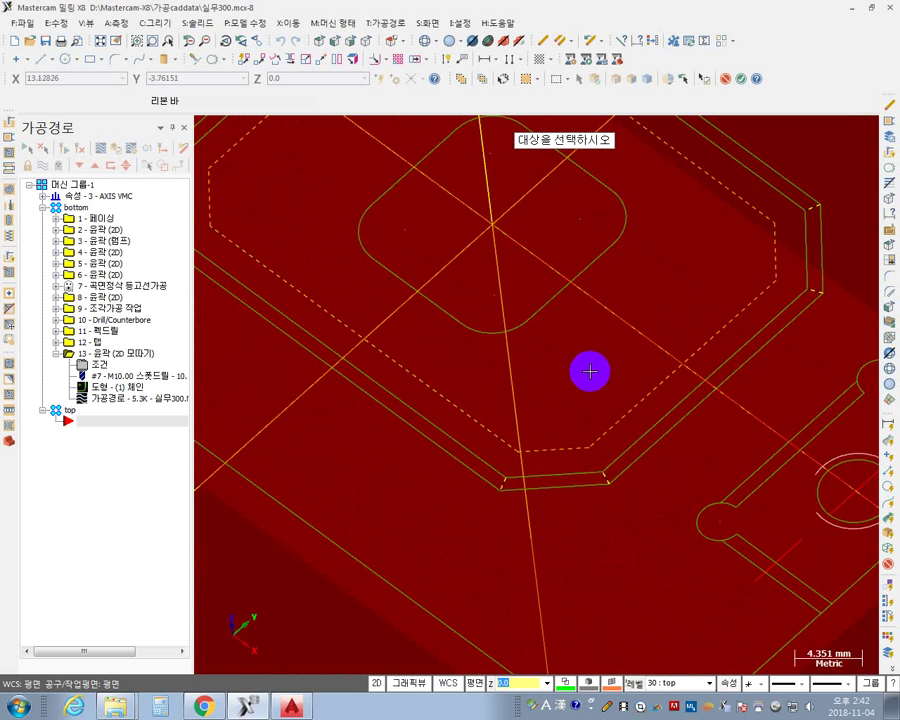
{"action": "scroll", "coordinate": [565, 422], "scroll_direction": "down", "scroll_amount": 1}
{"action": "middle_click_drag", "start_coordinate": [490, 375], "coordinate": [516, 496]}
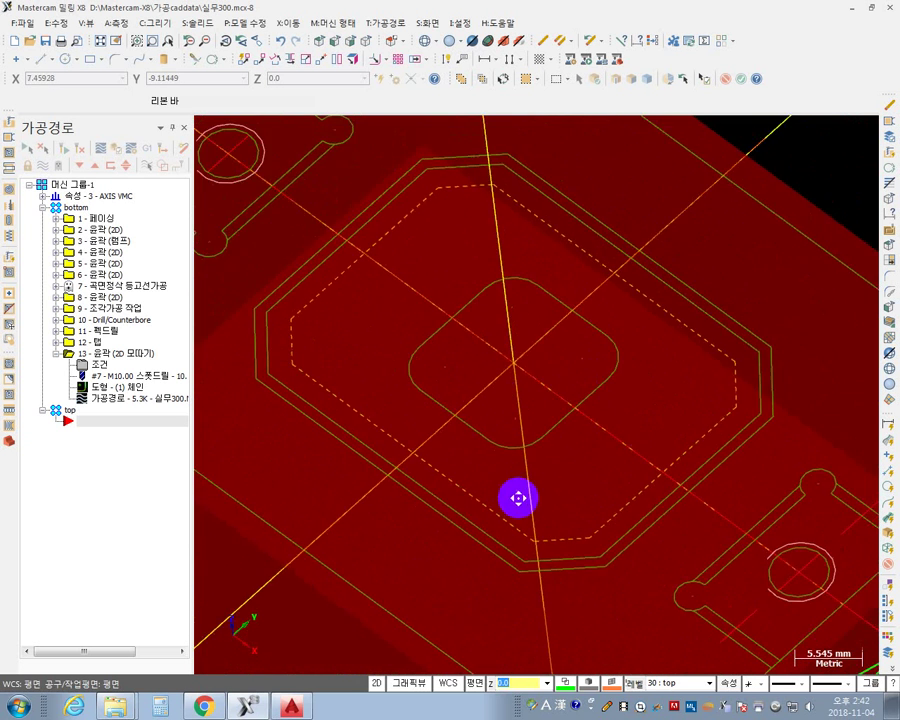
- Show the part in isometric view and restore the Mastercam window to a smaller size beside the AutoCAD drawing
{"action": "scroll", "coordinate": [713, 444], "scroll_direction": "down", "scroll_amount": 1}
{"action": "middle_click_drag", "start_coordinate": [713, 444], "coordinate": [616, 386]}
{"action": "scroll", "coordinate": [616, 386], "scroll_direction": "down", "scroll_amount": 3}
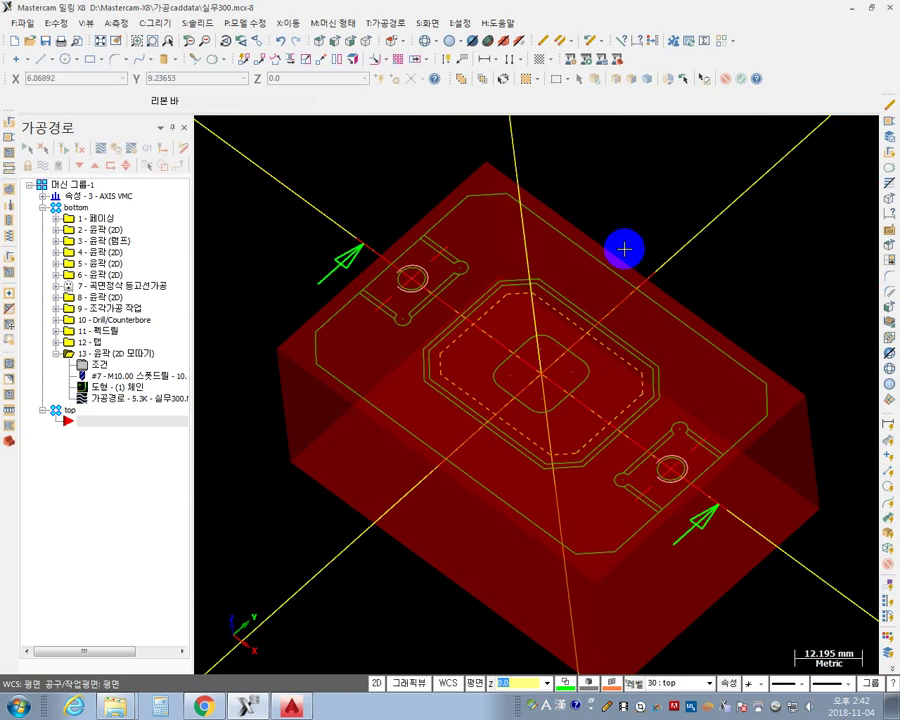
{"action": "right_click", "coordinate": [586, 128]}
{"action": "left_click", "coordinate": [719, 346]}
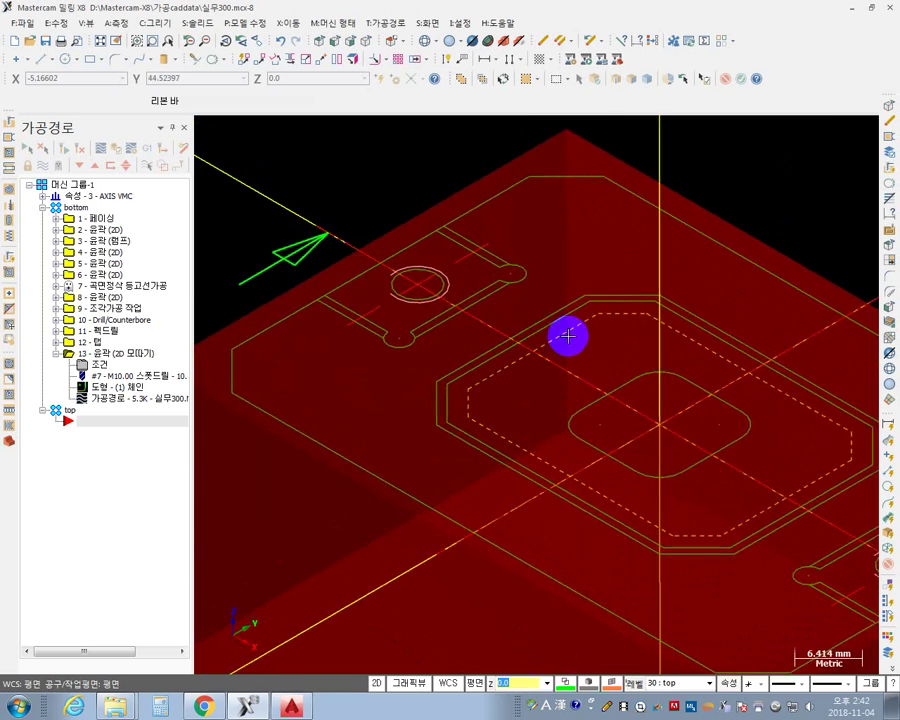
{"action": "middle_click_drag", "start_coordinate": [568, 337], "coordinate": [518, 245]}
{"action": "scroll", "coordinate": [408, 414], "scroll_direction": "down", "scroll_amount": 3}
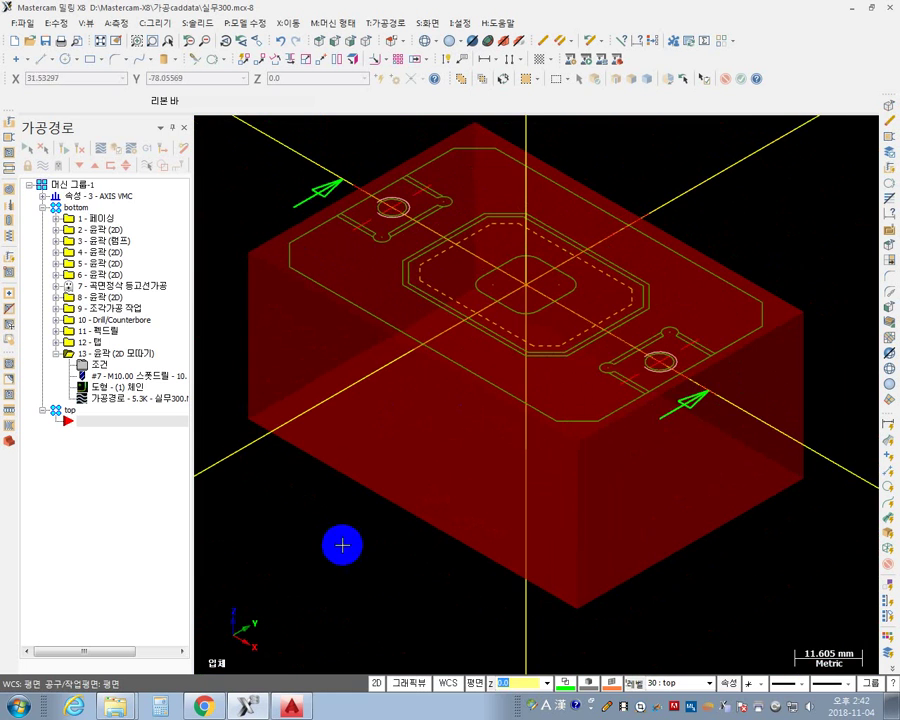
{"action": "left_click", "coordinate": [869, 9]}
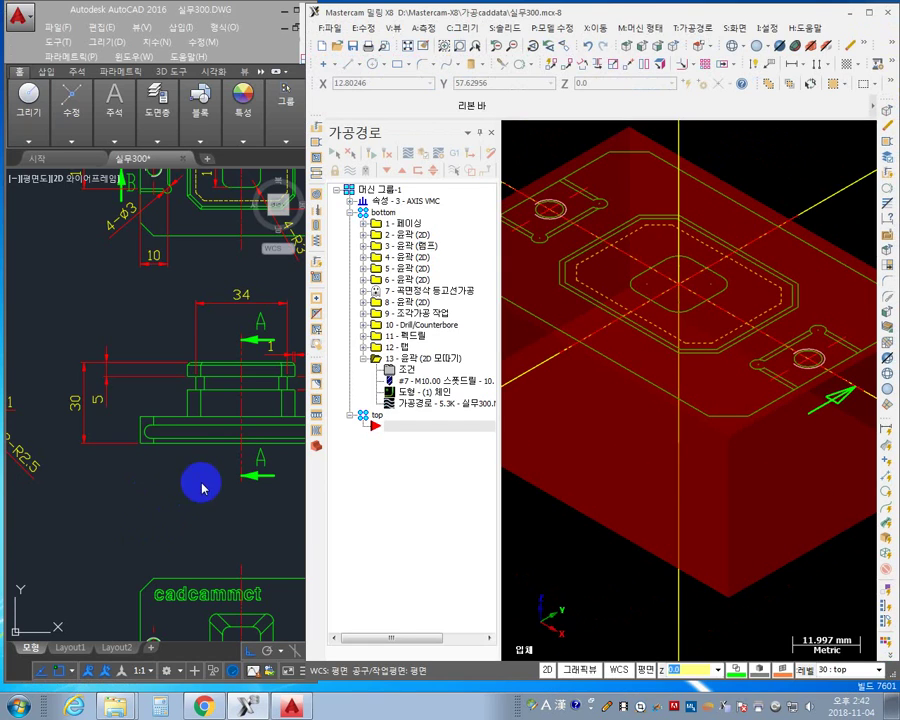
- Examine the step heights and edge dimensions of the boss in the front view, and compare them with the plan view above
{"action": "mouse_move", "coordinate": [118, 383]}
{"action": "middle_mouse_down"}
{"action": "mouse_move", "coordinate": [147, 386]}
{"action": "mouse_move", "coordinate": [185, 416]}
{"action": "mouse_move", "coordinate": [24, 432]}
{"action": "mouse_move", "coordinate": [110, 360]}
{"action": "mouse_move", "coordinate": [81, 377]}
{"action": "mouse_move", "coordinate": [262, 385]}
{"action": "middle_mouse_up"}
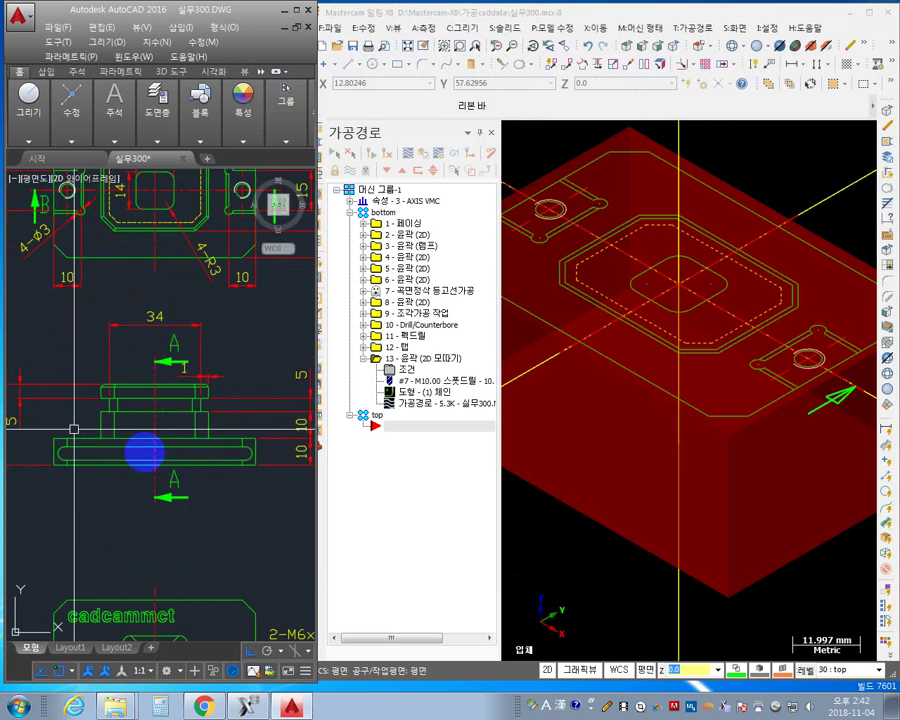
{"action": "middle_click_drag", "start_coordinate": [63, 410], "coordinate": [103, 436]}
{"action": "scroll", "coordinate": [28, 407], "scroll_direction": "up", "scroll_amount": 5}
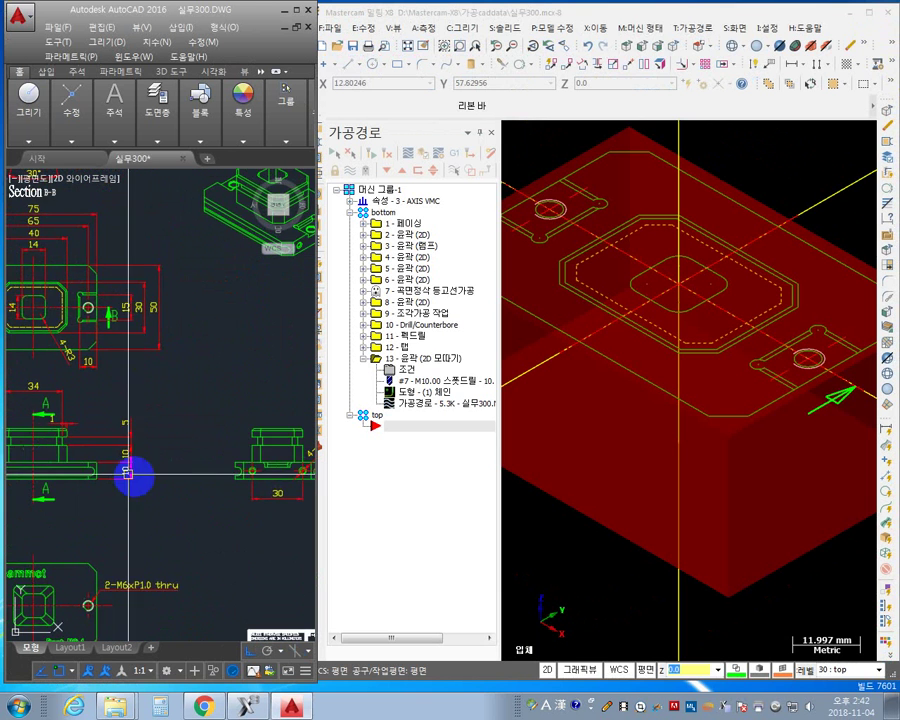
{"action": "middle_click_drag", "start_coordinate": [92, 472], "coordinate": [220, 511]}
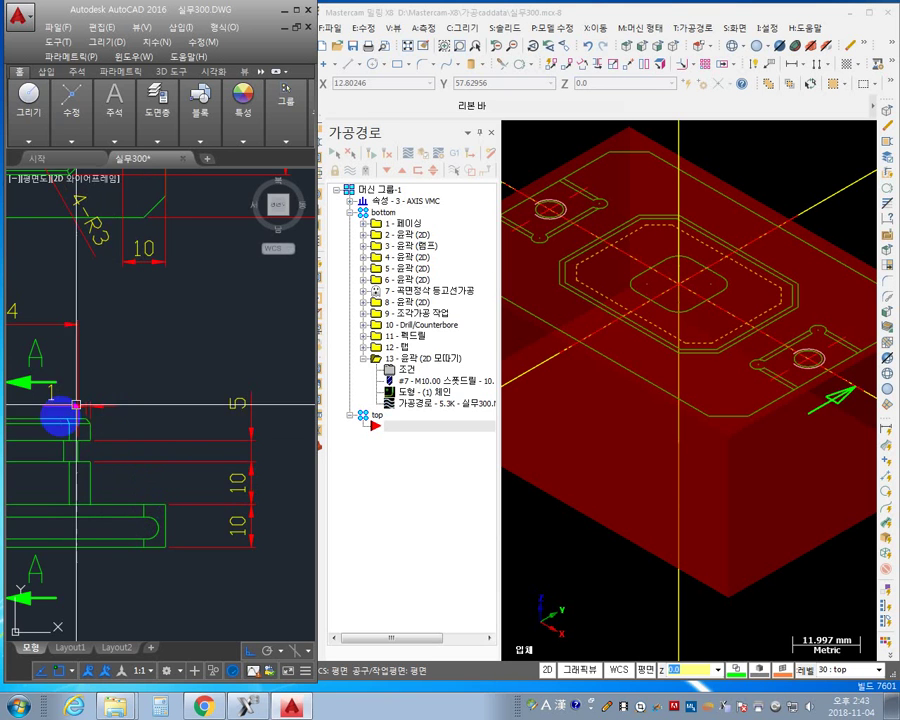
{"action": "scroll", "coordinate": [229, 446], "scroll_direction": "down", "scroll_amount": 5}
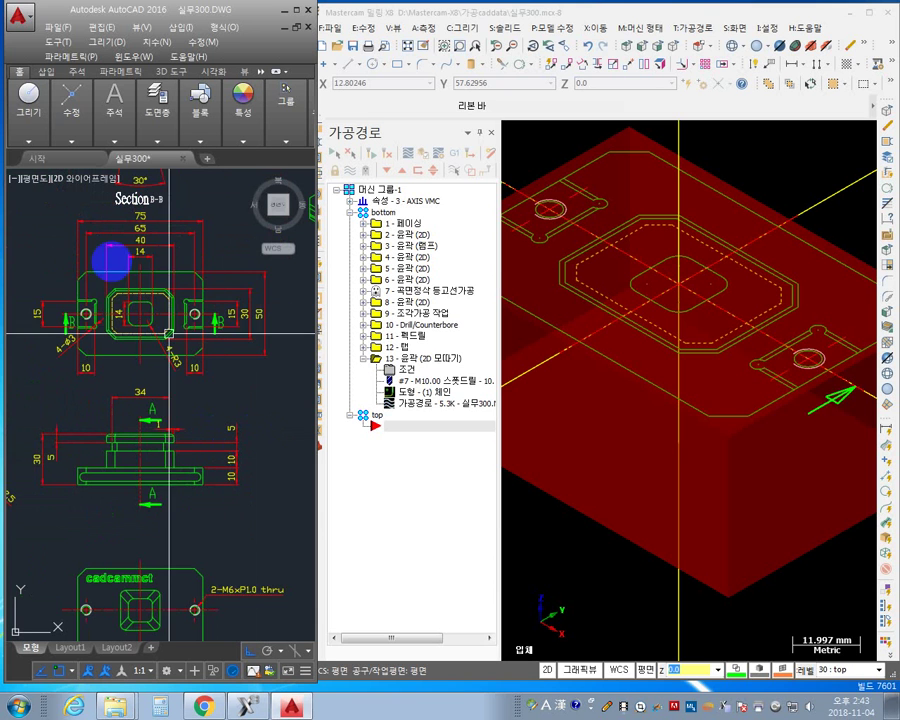
- Switch to Mastercam and start a 2D high-speed toolpath in the top group, opening its chain options
{"action": "left_click", "coordinate": [671, 440]}
{"action": "mouse_move", "coordinate": [671, 440]}
{"action": "middle_mouse_down"}
{"action": "mouse_move", "coordinate": [669, 498]}
{"action": "mouse_move", "coordinate": [685, 480]}
{"action": "mouse_move", "coordinate": [684, 425]}
{"action": "mouse_move", "coordinate": [635, 472]}
{"action": "mouse_move", "coordinate": [677, 444]}
{"action": "mouse_move", "coordinate": [639, 473]}
{"action": "mouse_move", "coordinate": [663, 456]}
{"action": "mouse_move", "coordinate": [727, 496]}
{"action": "mouse_move", "coordinate": [726, 471]}
{"action": "mouse_move", "coordinate": [719, 482]}
{"action": "mouse_move", "coordinate": [735, 498]}
{"action": "mouse_move", "coordinate": [711, 510]}
{"action": "mouse_move", "coordinate": [578, 391]}
{"action": "middle_mouse_up"}
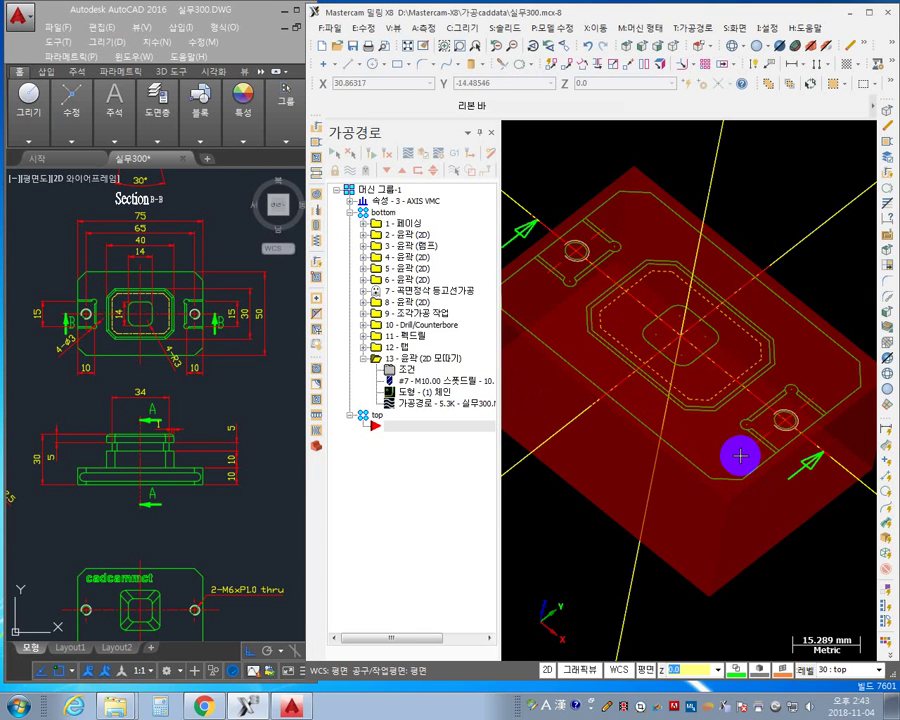
{"action": "middle_click_drag", "start_coordinate": [740, 456], "coordinate": [723, 470]}
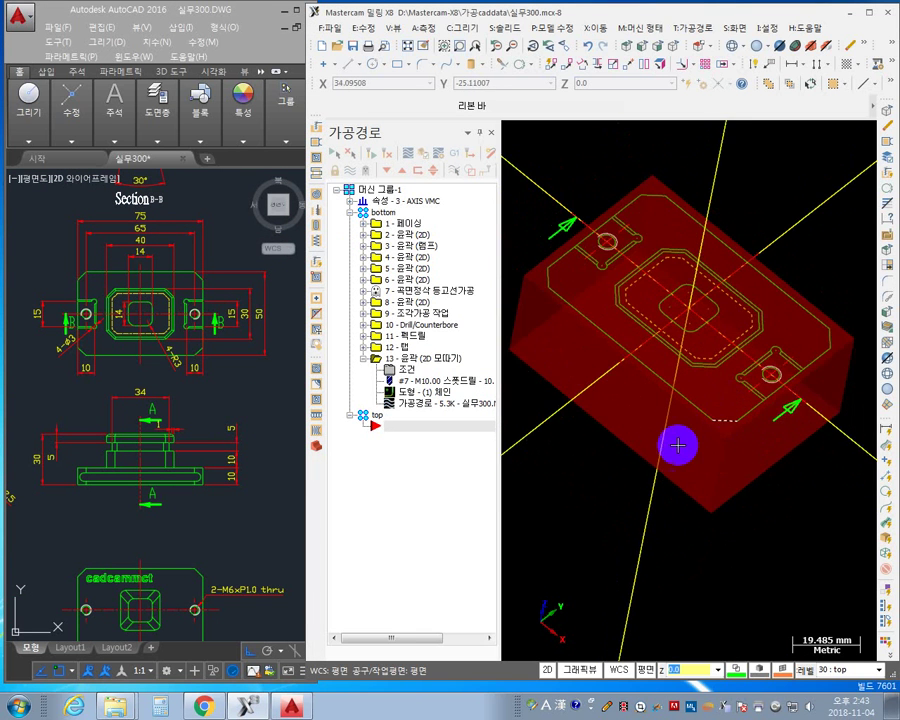
{"action": "middle_click_drag", "start_coordinate": [678, 445], "coordinate": [637, 488]}
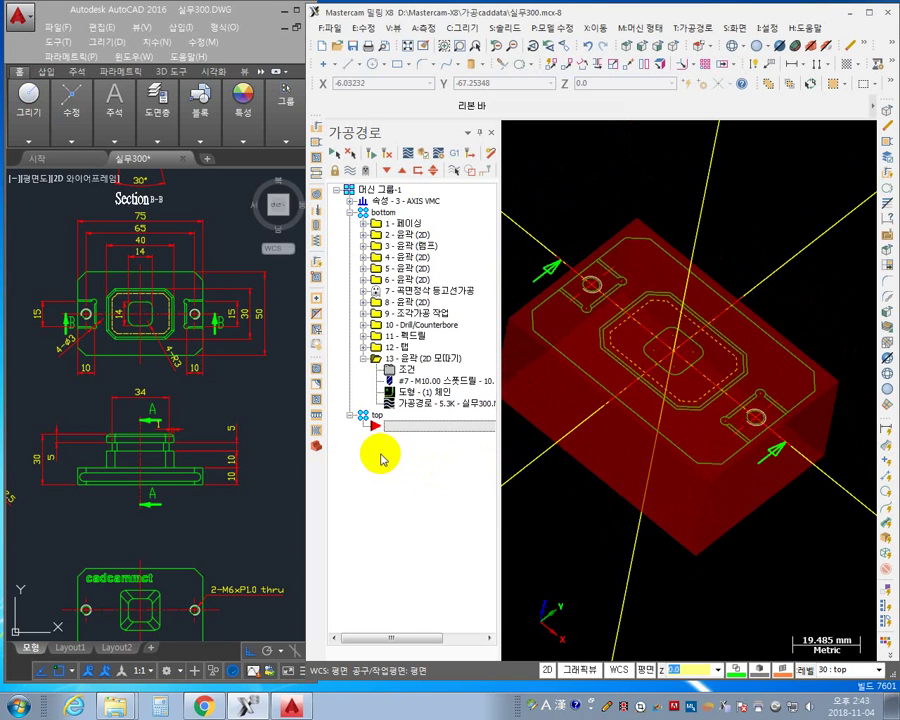
{"action": "left_click", "coordinate": [316, 386]}
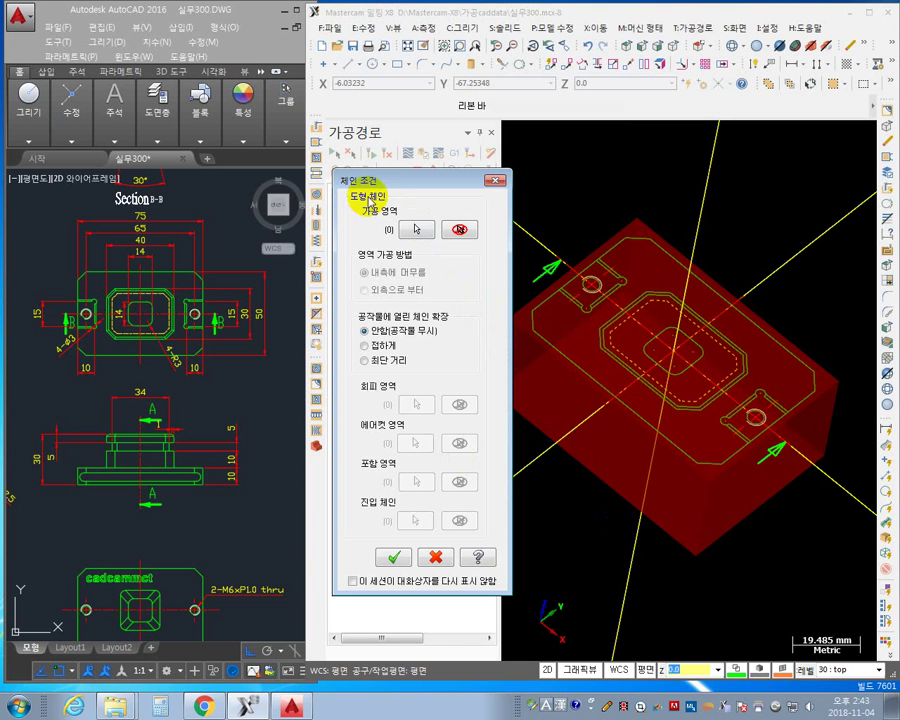
- Chain the outer chamfered rectangular contour around the central boss as the machining region and accept the chain options
{"action": "left_click", "coordinate": [420, 231]}
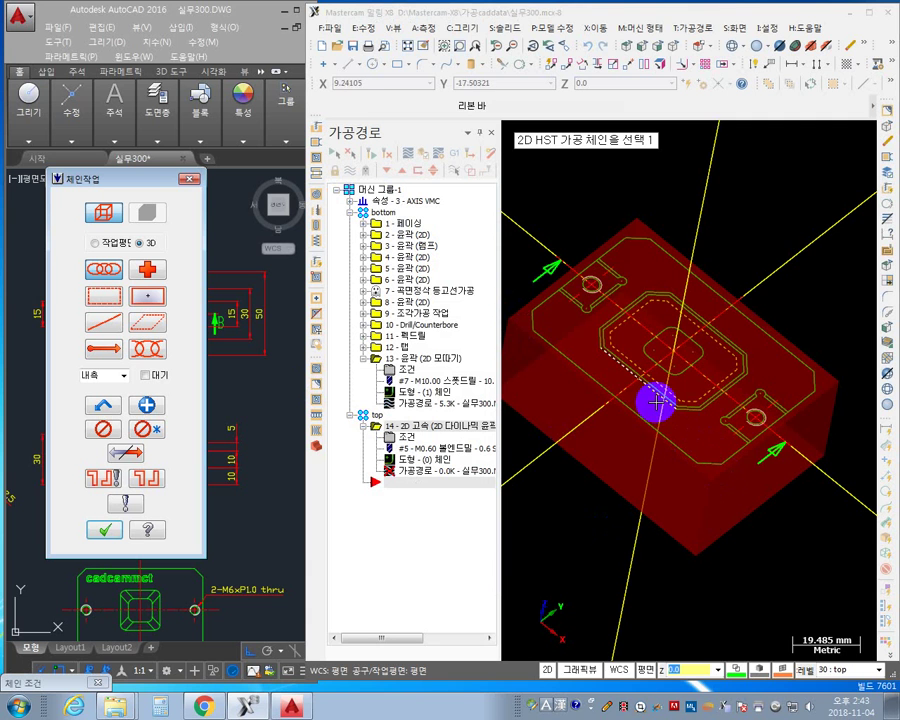
{"action": "left_click", "coordinate": [603, 322]}
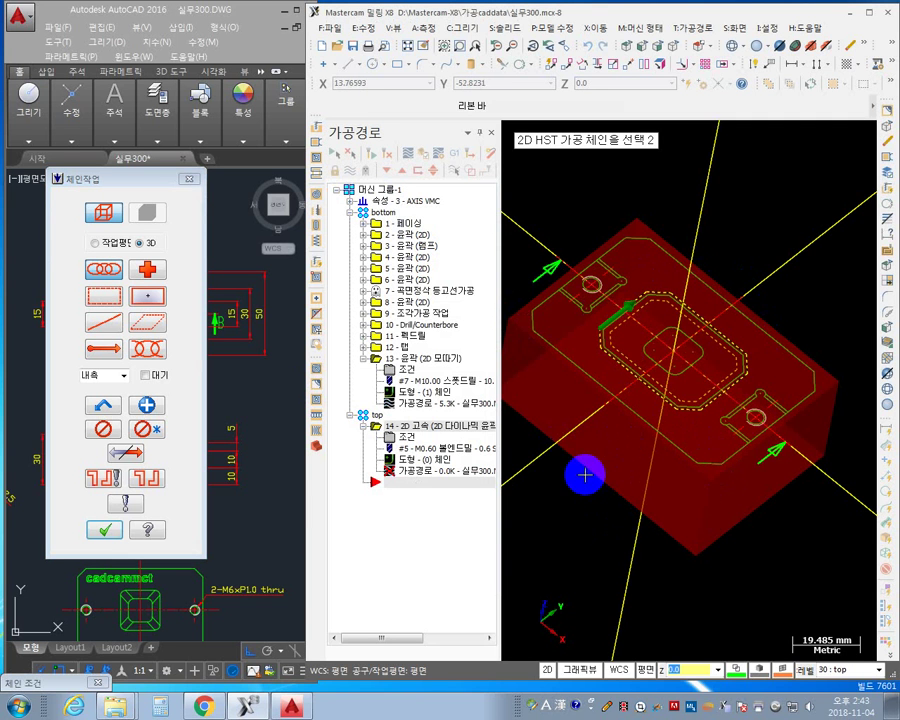
{"action": "left_click", "coordinate": [105, 533]}
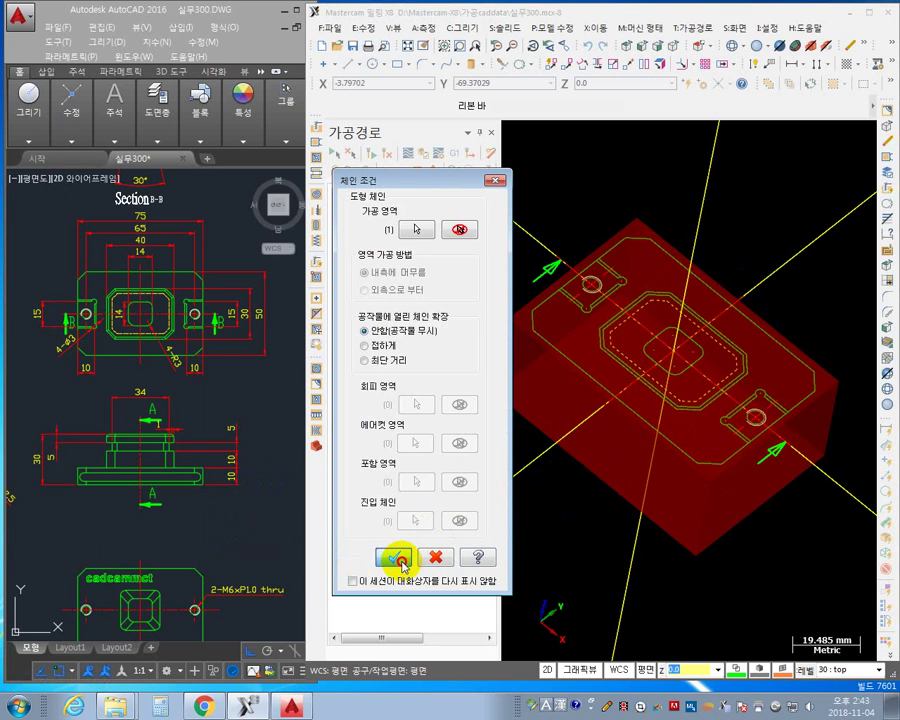
{"action": "left_click", "coordinate": [398, 560]}
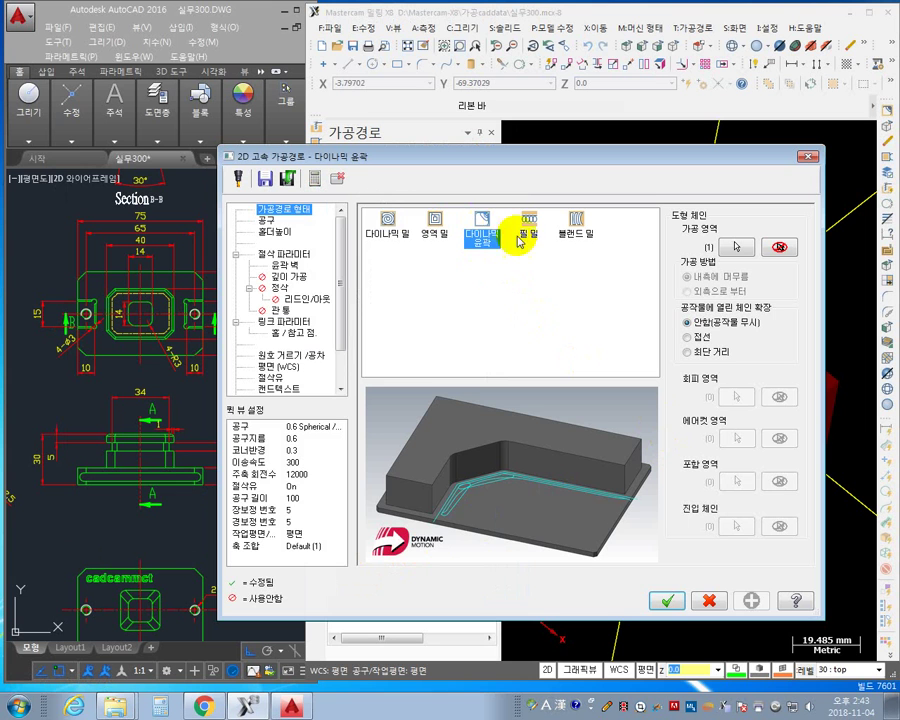
- Compare the Dynamic Mill, Area Mill, Peel Mill and Blend Mill previews with Dynamic Contour, ending with Dynamic Contour selected
{"action": "left_click", "coordinate": [388, 220]}
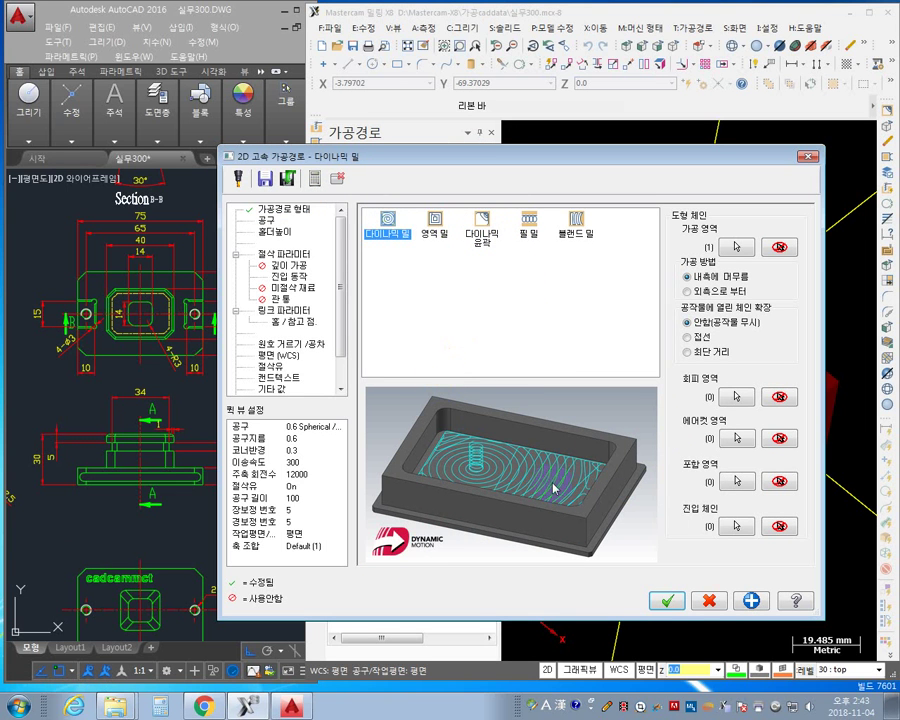
{"action": "left_click", "coordinate": [432, 232]}
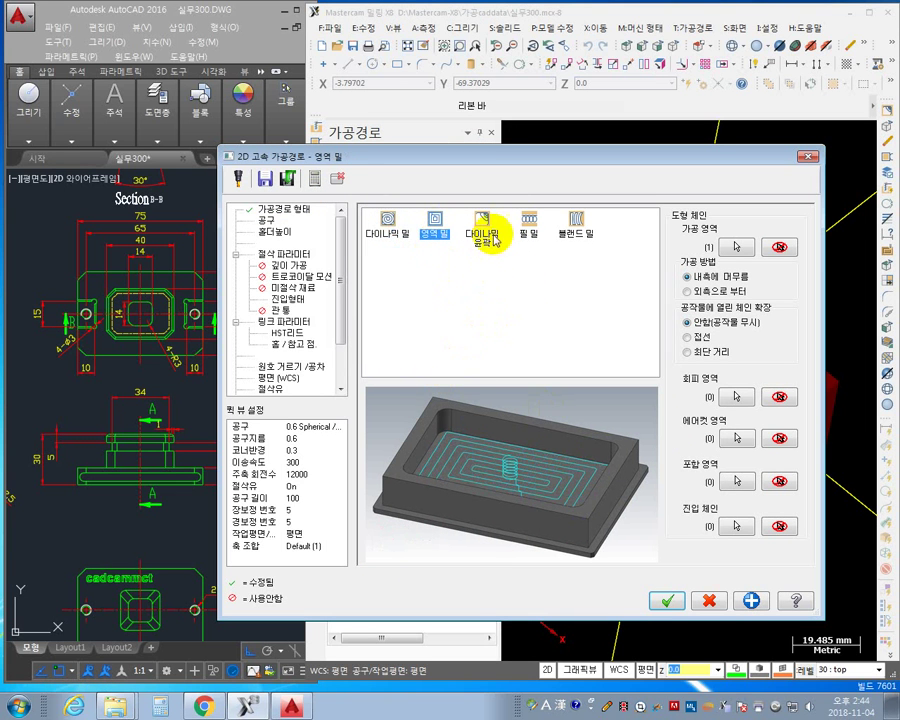
{"action": "left_click", "coordinate": [482, 228]}
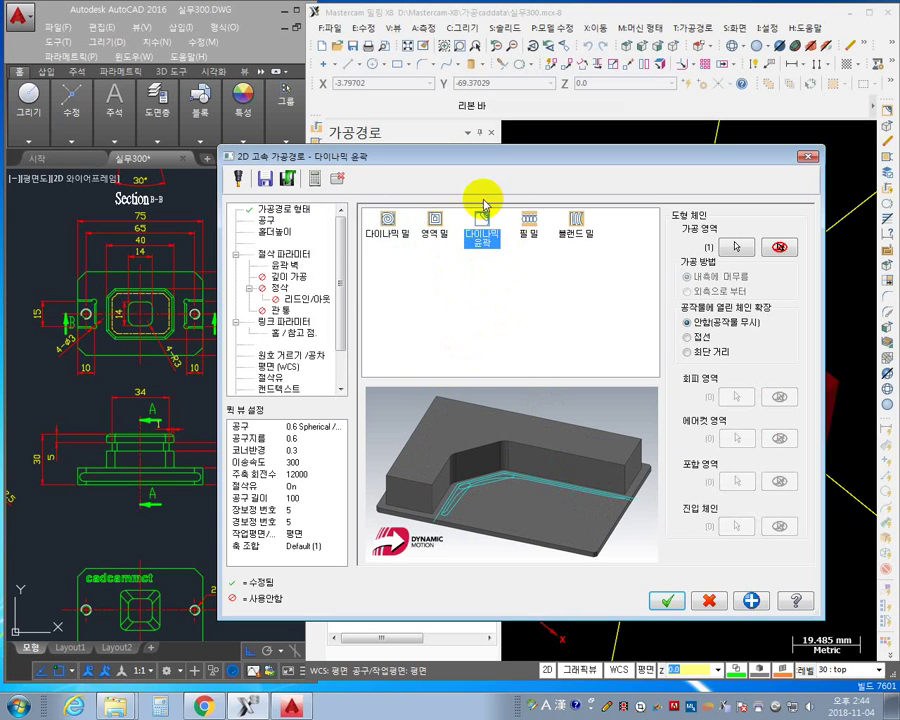
{"action": "left_click", "coordinate": [529, 226]}
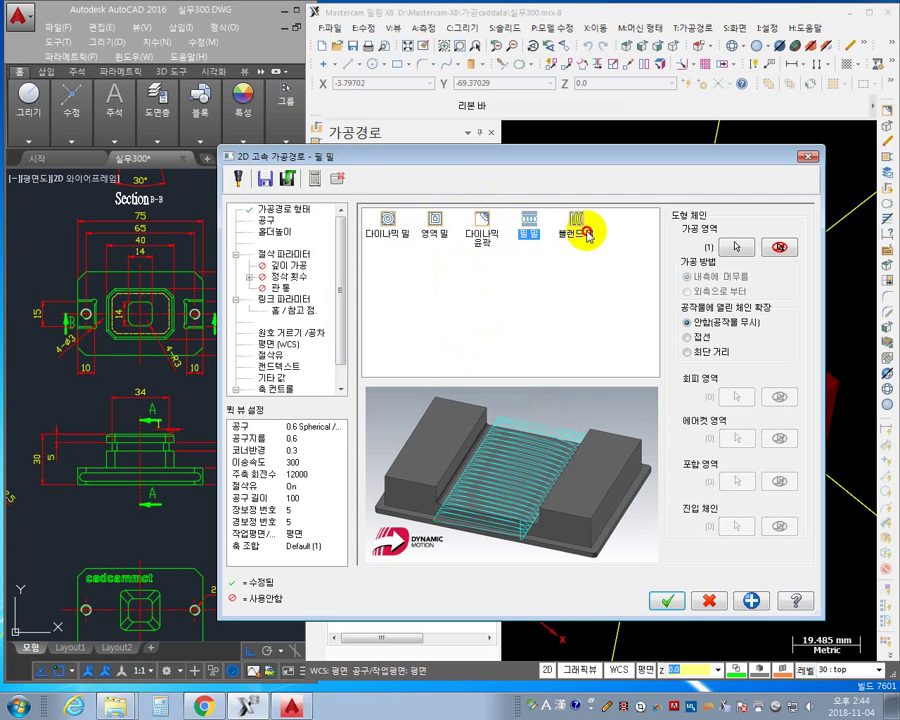
{"action": "left_click", "coordinate": [586, 233]}
{"action": "left_click", "coordinate": [477, 226]}
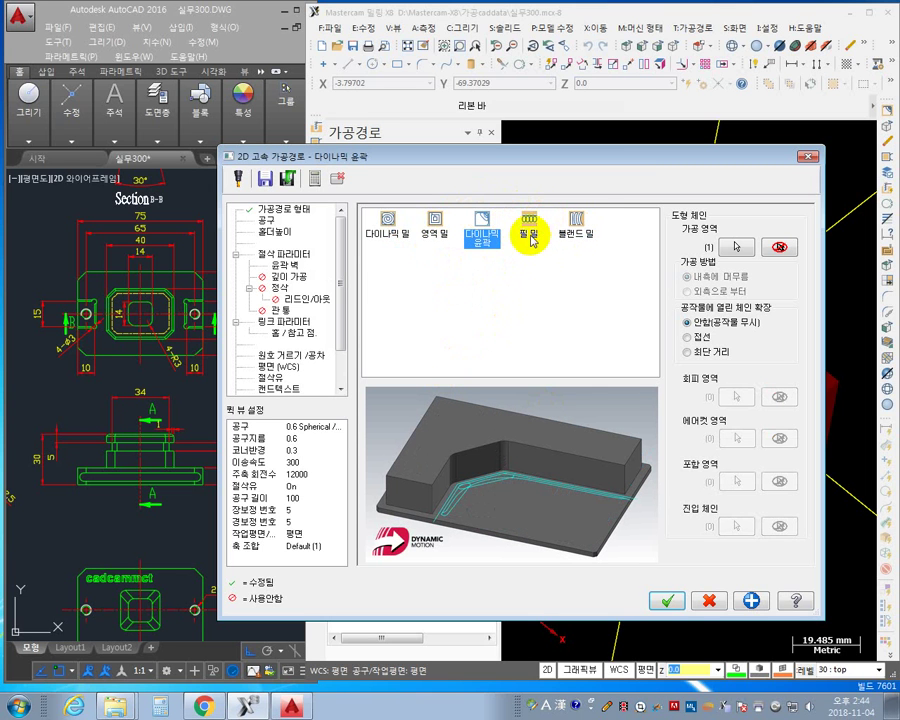
{"action": "left_click", "coordinate": [576, 226]}
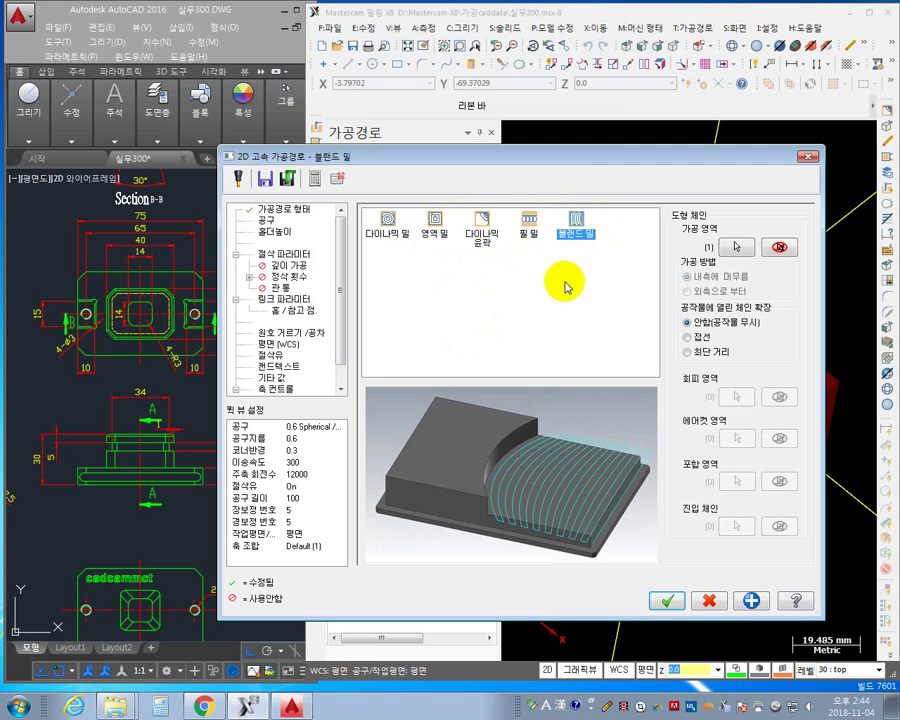
{"action": "left_click", "coordinate": [481, 229]}
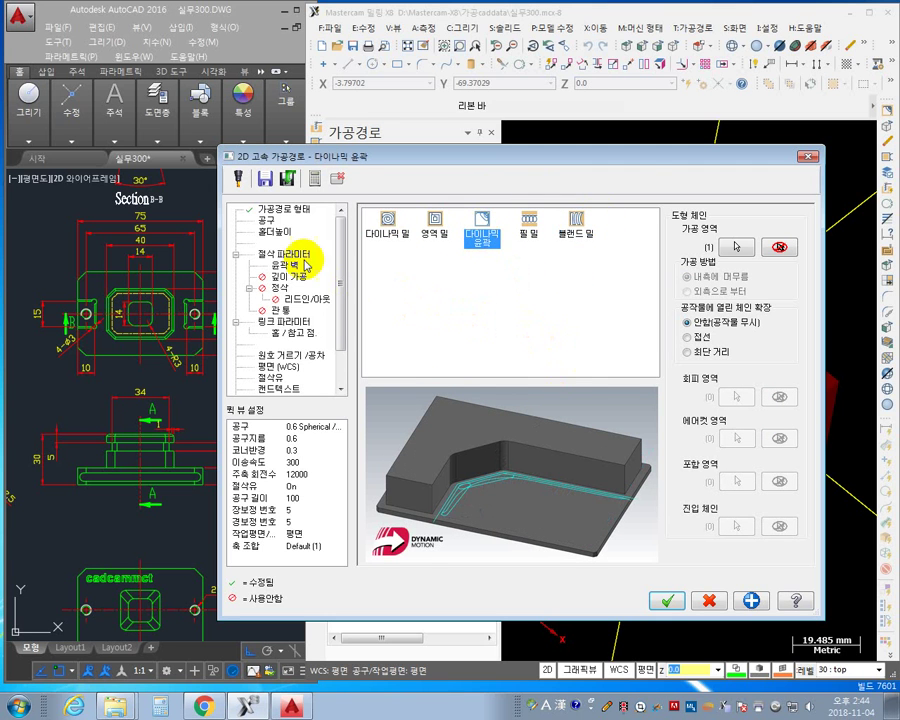
- Assign tool 2, the 8 Flat Endmill, to the toolpath and bring up its cut parameters
{"action": "left_click", "coordinate": [267, 221]}
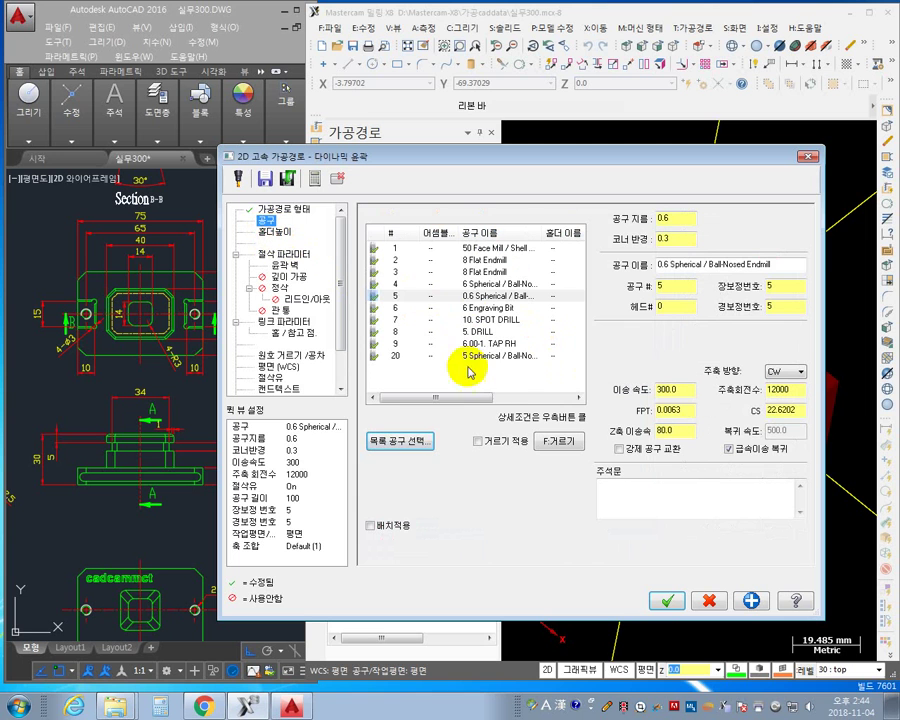
{"action": "left_click", "coordinate": [398, 260]}
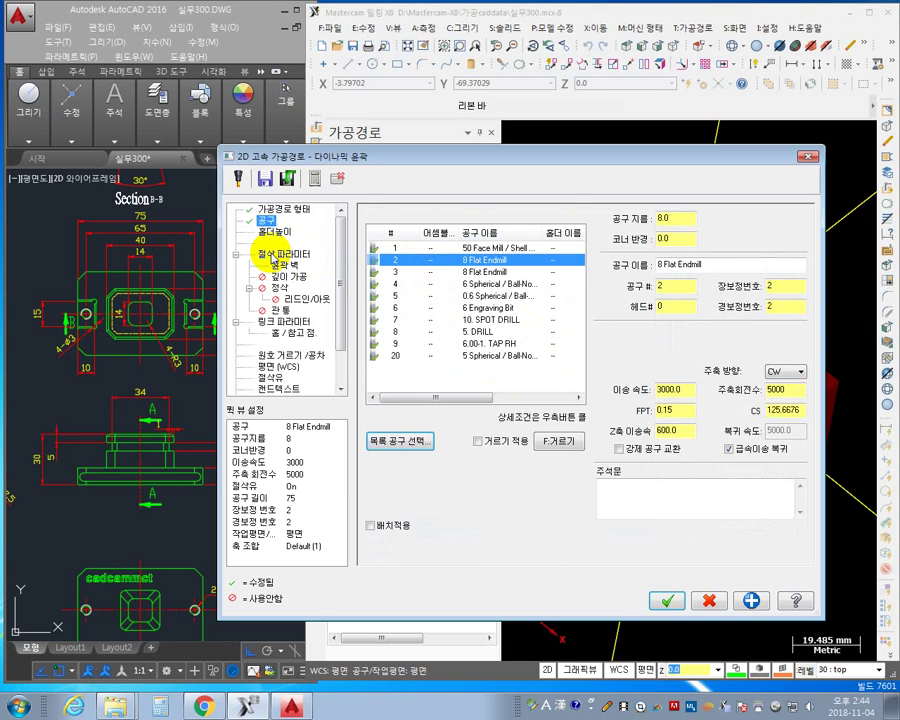
{"action": "left_click", "coordinate": [272, 256]}
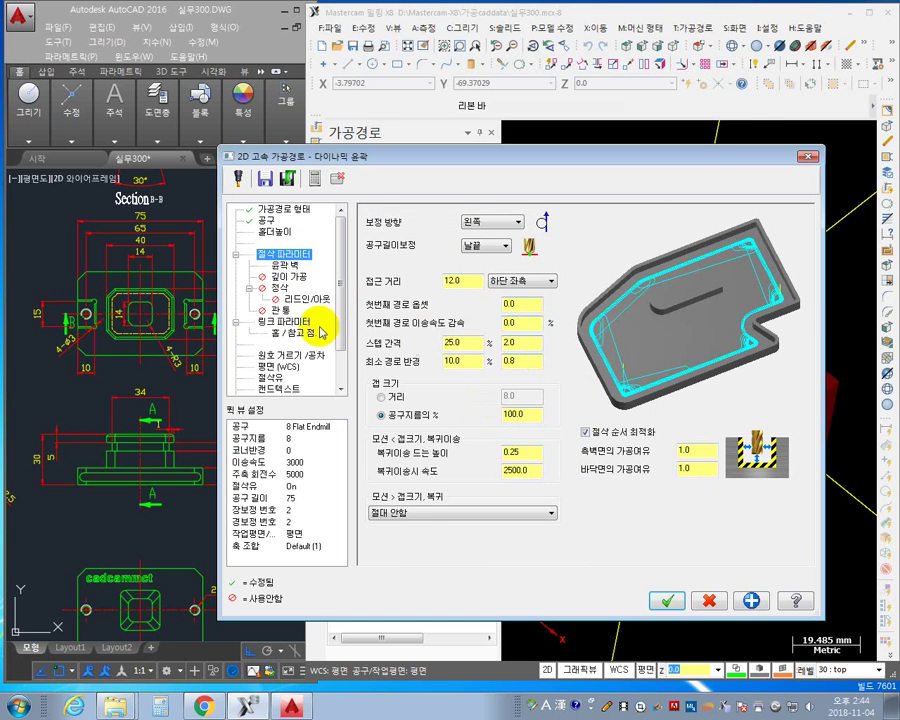
- Review the contour wall settings for stock tool radius, minimum toolpath radius and remaining stock thickness
{"action": "left_click", "coordinate": [286, 265]}
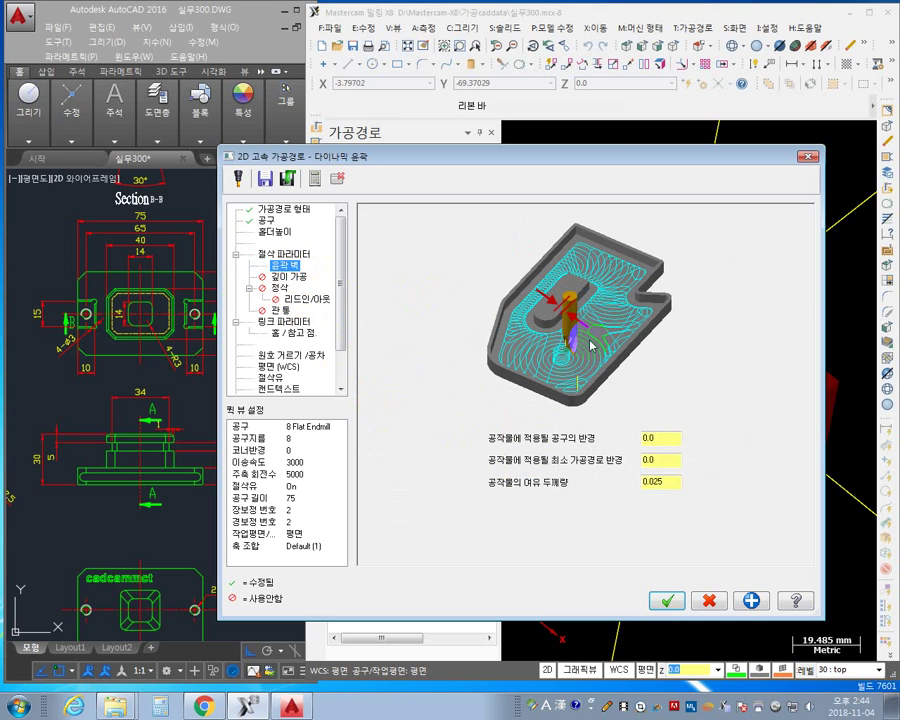
{"action": "double_click", "coordinate": [652, 438]}
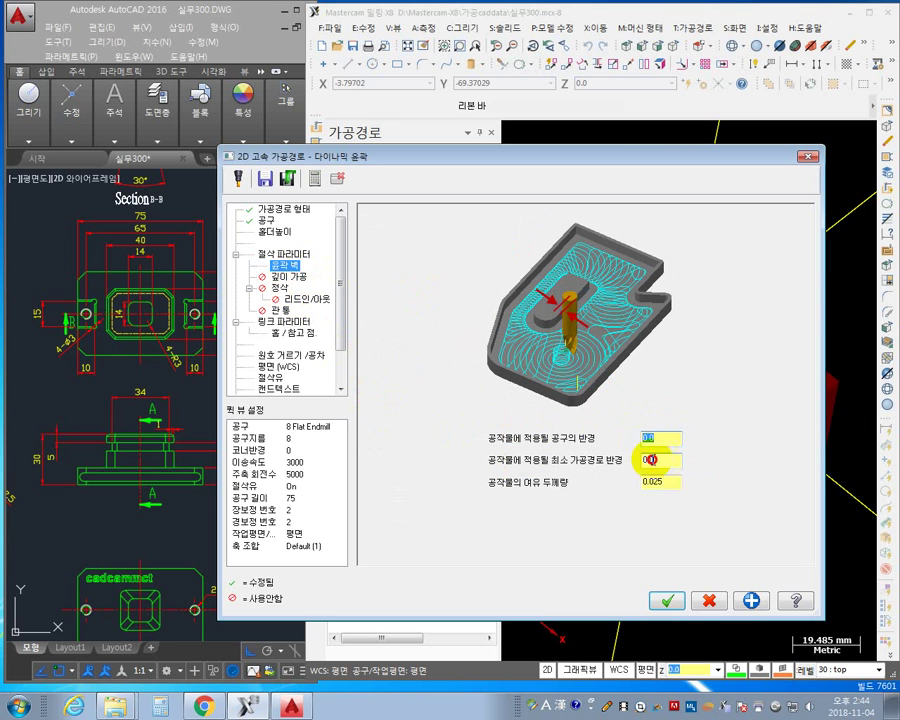
{"action": "double_click", "coordinate": [650, 461]}
{"action": "double_click", "coordinate": [670, 479]}
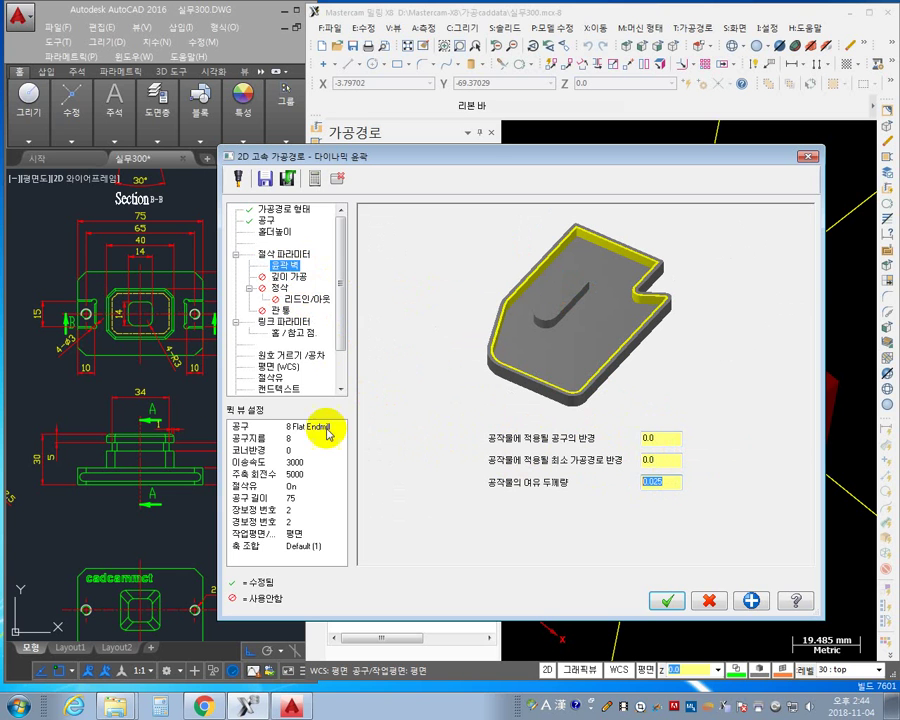
- Switch to AutoCAD and examine the plan view's overall and boss dimensions to work out the stock around the boss
{"action": "left_click", "coordinate": [193, 393]}
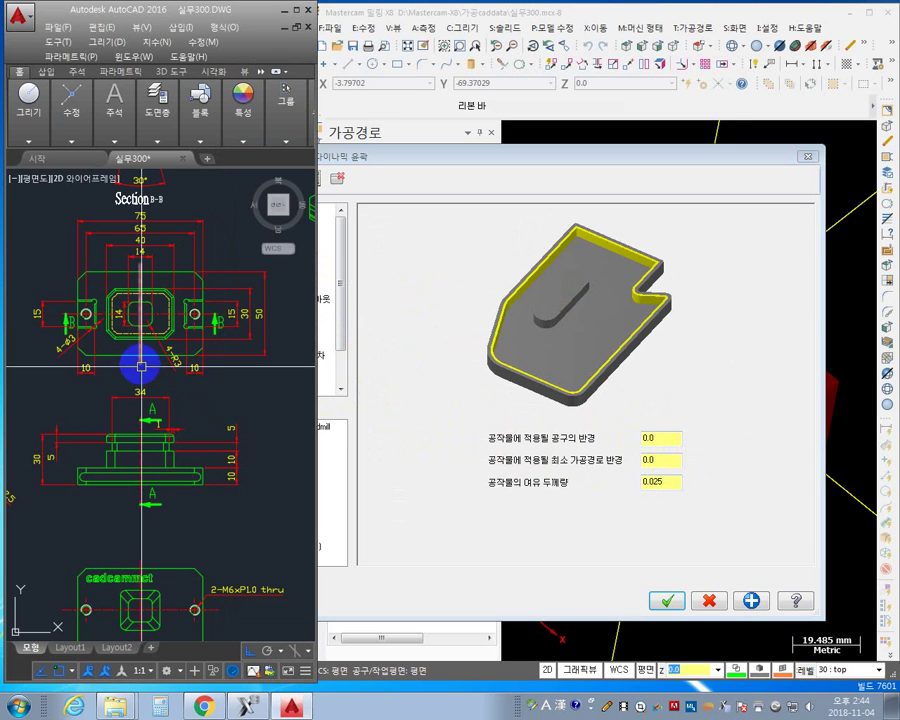
{"action": "scroll", "coordinate": [169, 350], "scroll_direction": "up", "scroll_amount": 5}
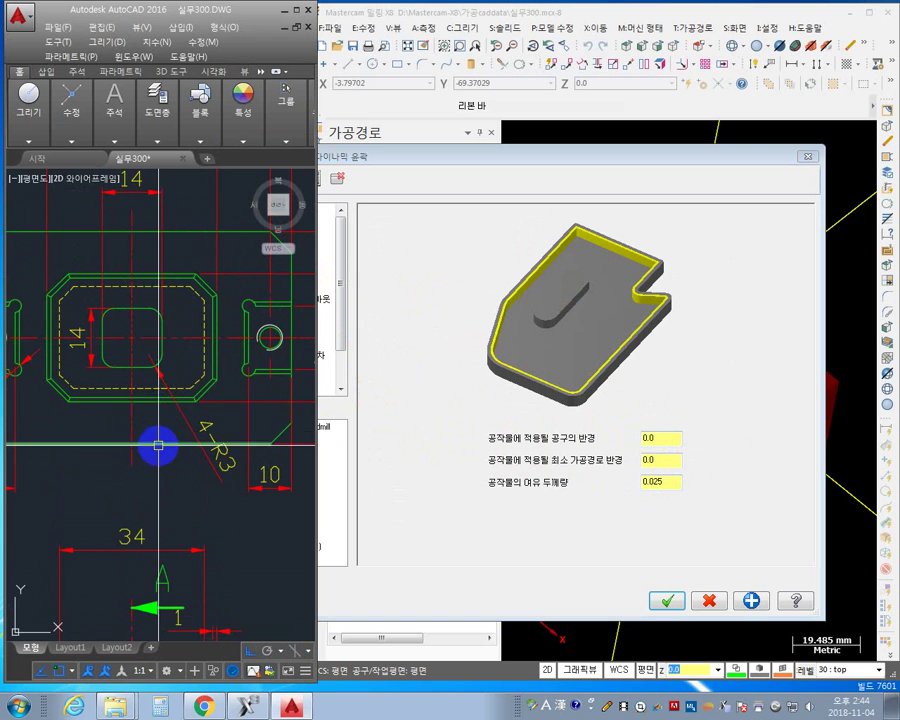
{"action": "mouse_move", "coordinate": [161, 406]}
{"action": "middle_mouse_down"}
{"action": "mouse_move", "coordinate": [100, 432]}
{"action": "mouse_move", "coordinate": [62, 489]}
{"action": "mouse_move", "coordinate": [126, 466]}
{"action": "mouse_move", "coordinate": [90, 424]}
{"action": "mouse_move", "coordinate": [114, 452]}
{"action": "mouse_move", "coordinate": [138, 460]}
{"action": "mouse_move", "coordinate": [285, 408]}
{"action": "middle_mouse_up"}
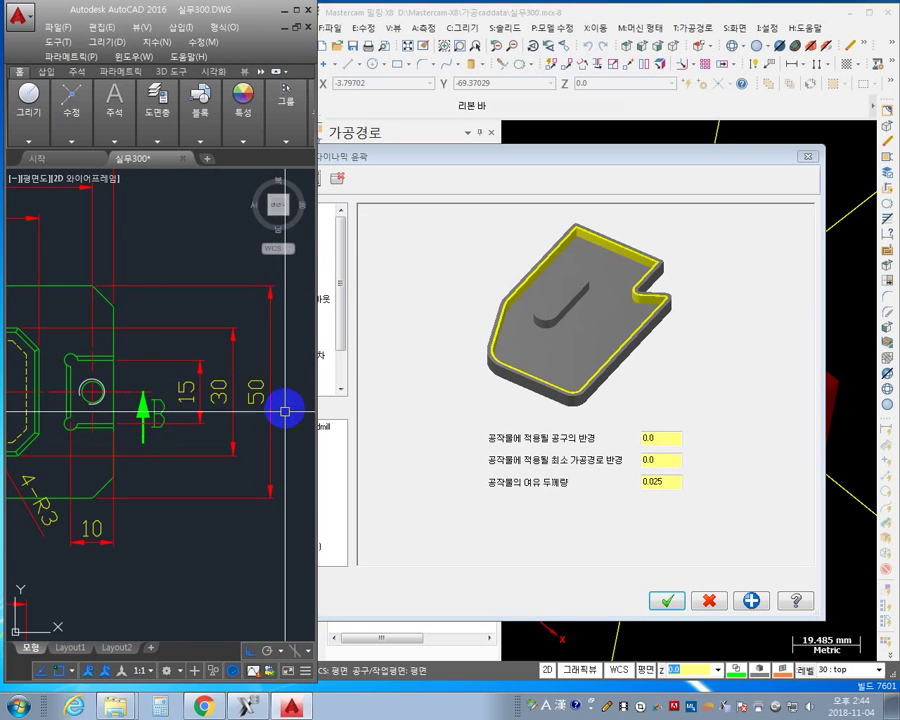
{"action": "scroll", "coordinate": [255, 382], "scroll_direction": "down", "scroll_amount": 5}
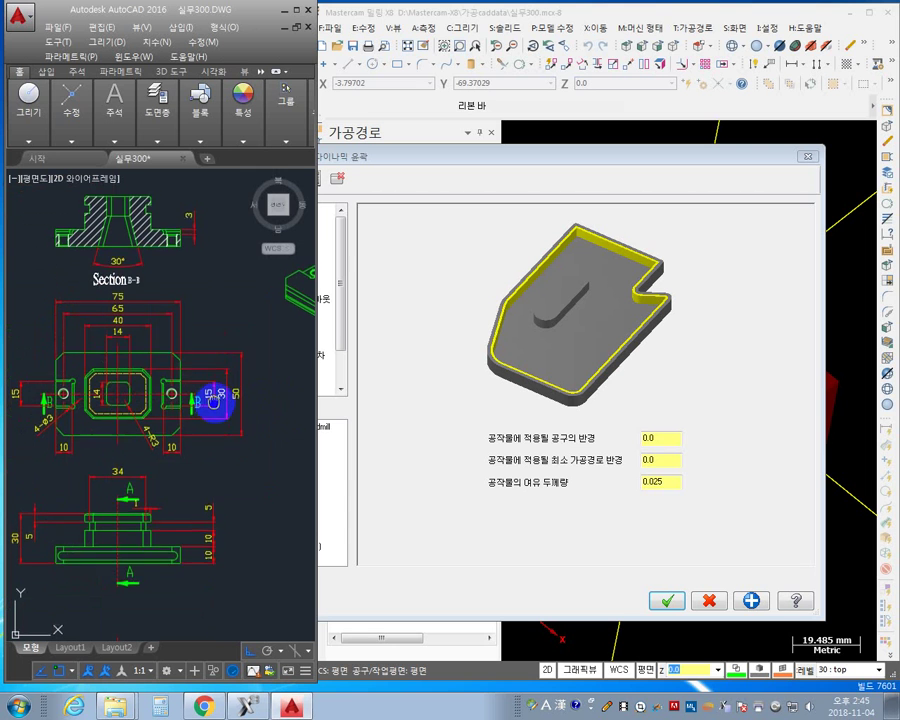
{"action": "scroll", "coordinate": [129, 348], "scroll_direction": "down", "scroll_amount": 2}
{"action": "scroll", "coordinate": [136, 411], "scroll_direction": "up", "scroll_amount": 2}
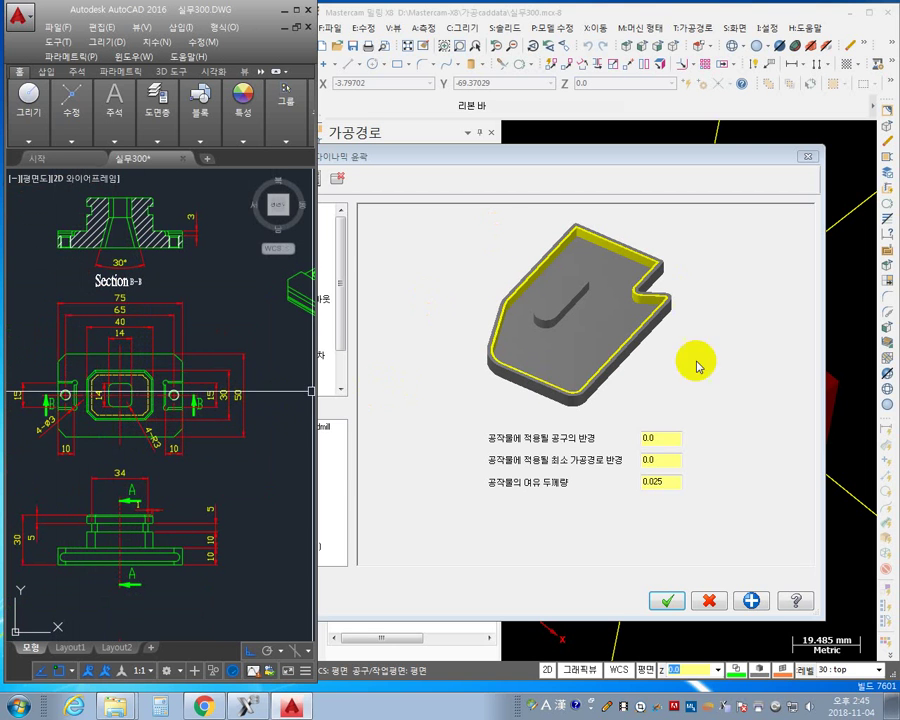
{"action": "scroll", "coordinate": [184, 403], "scroll_direction": "up", "scroll_amount": 3}
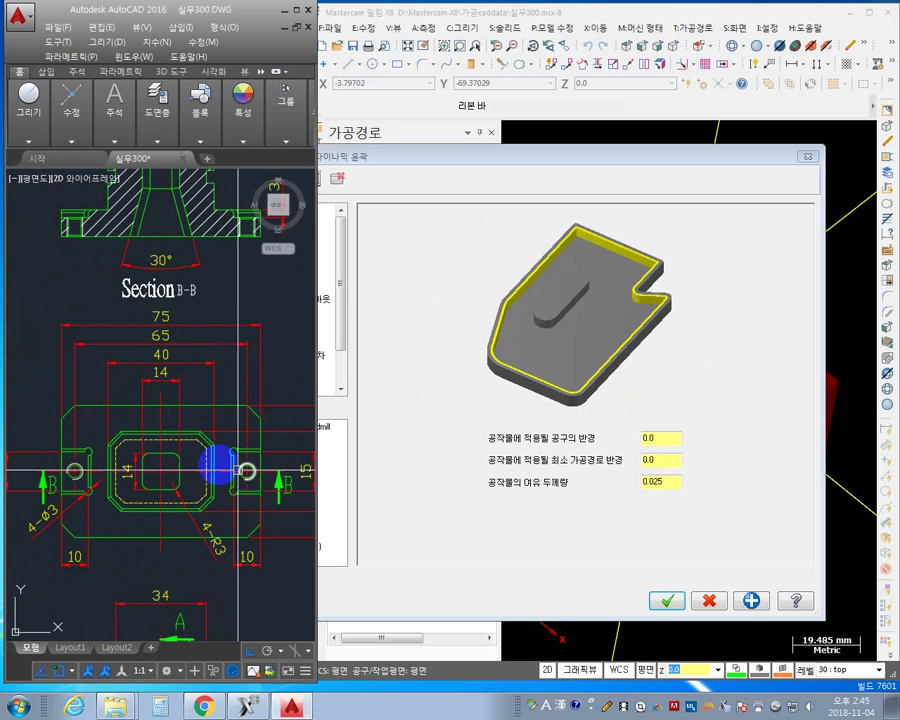
{"action": "mouse_move", "coordinate": [242, 433]}
{"action": "middle_mouse_down"}
{"action": "mouse_move", "coordinate": [150, 430]}
{"action": "mouse_move", "coordinate": [195, 432]}
{"action": "mouse_move", "coordinate": [172, 424]}
{"action": "middle_mouse_up"}
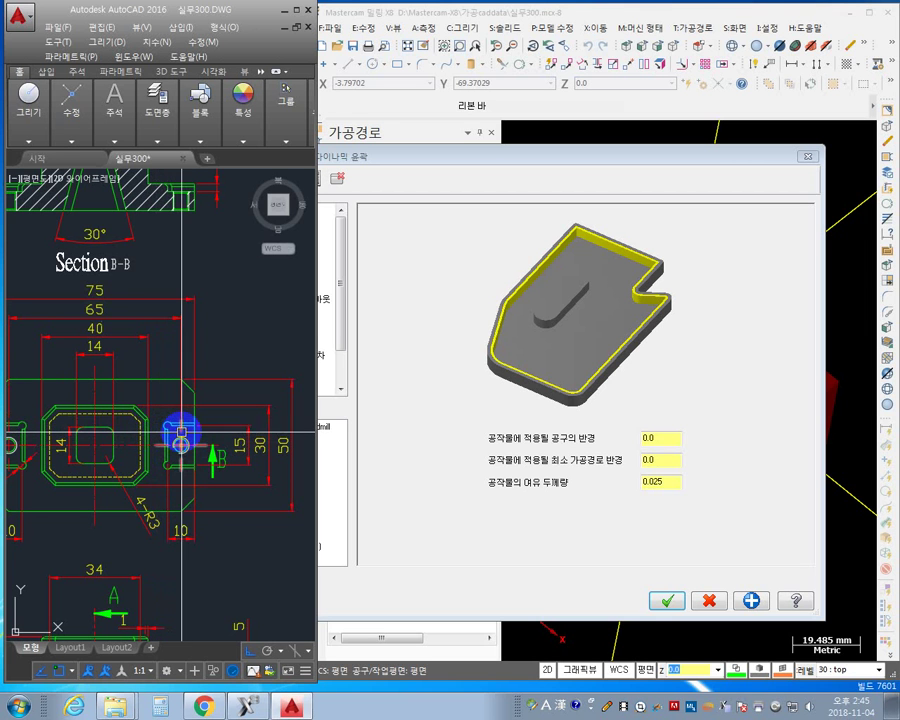
- Switch back to Mastercam and set the contour wall's remaining stock thickness to 17.5
{"action": "left_click", "coordinate": [679, 481]}
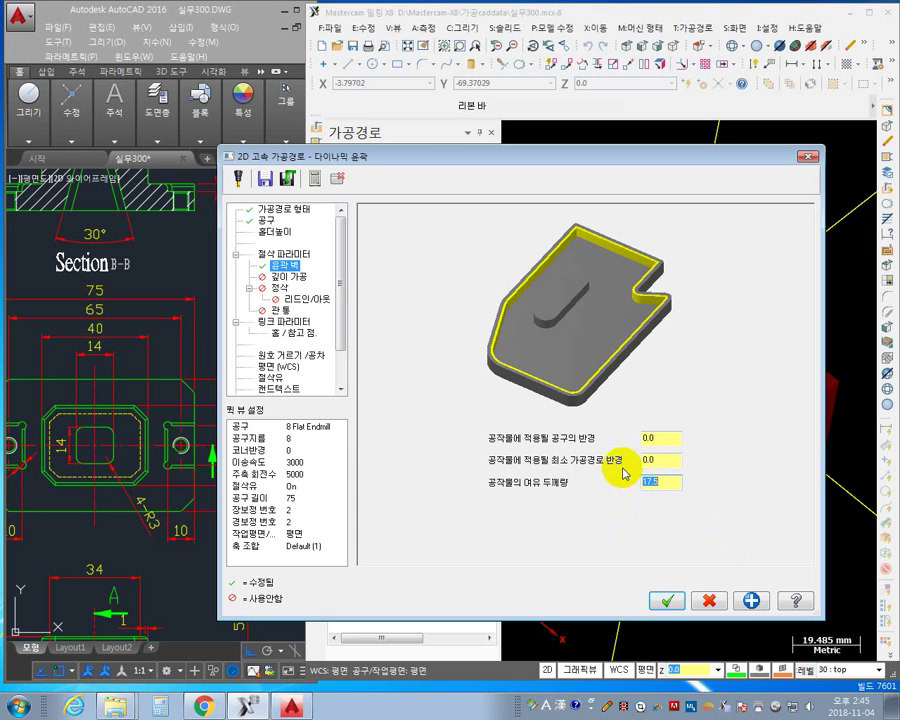
{"action": "left_click", "coordinate": [173, 445]}
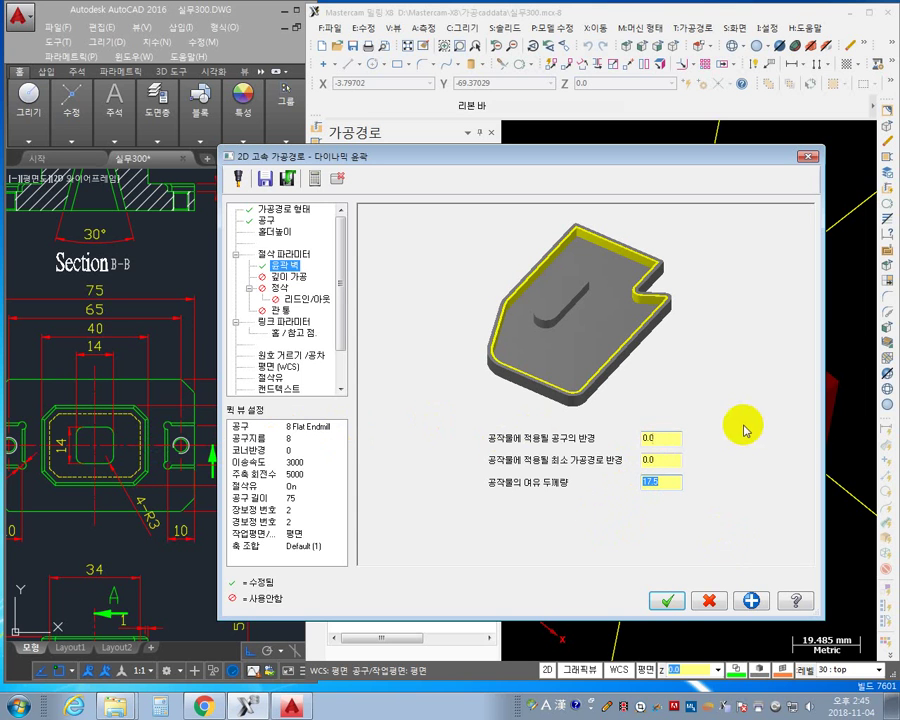
- In the linking parameters, enable the clearance height only for the first and last operations and set the retract height to 10
{"action": "left_click", "coordinate": [286, 320]}
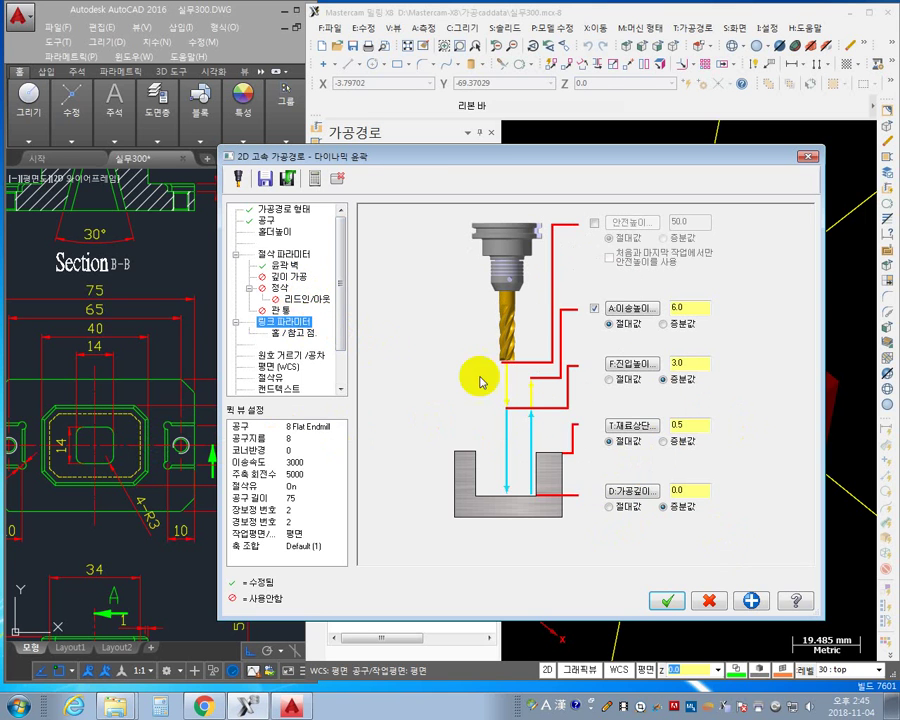
{"action": "left_click", "coordinate": [595, 223]}
{"action": "left_click", "coordinate": [609, 257]}
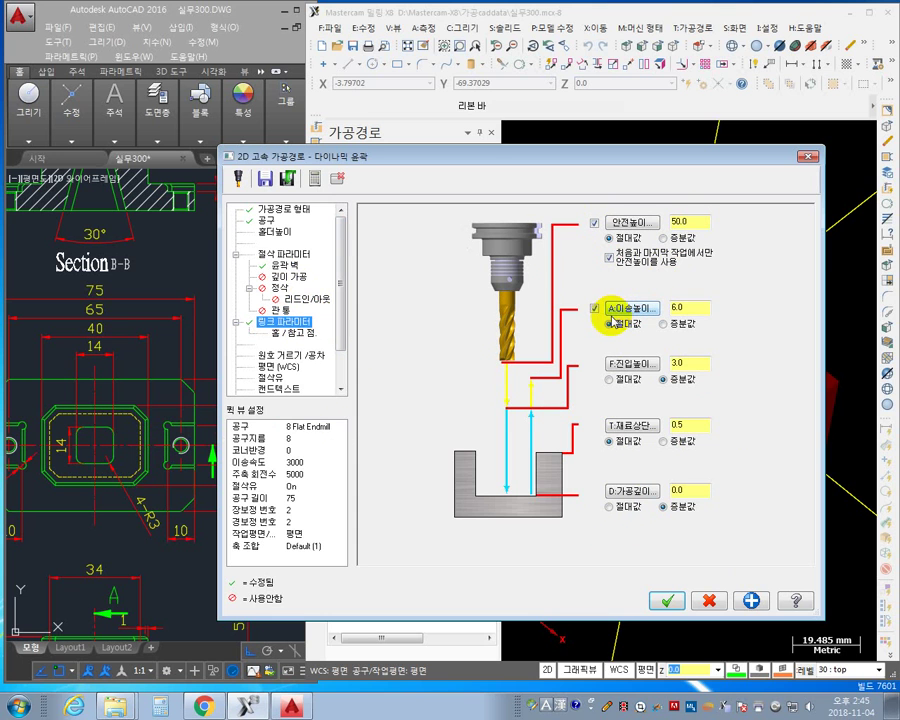
{"action": "double_click", "coordinate": [692, 307]}
{"action": "type", "text": "1"}
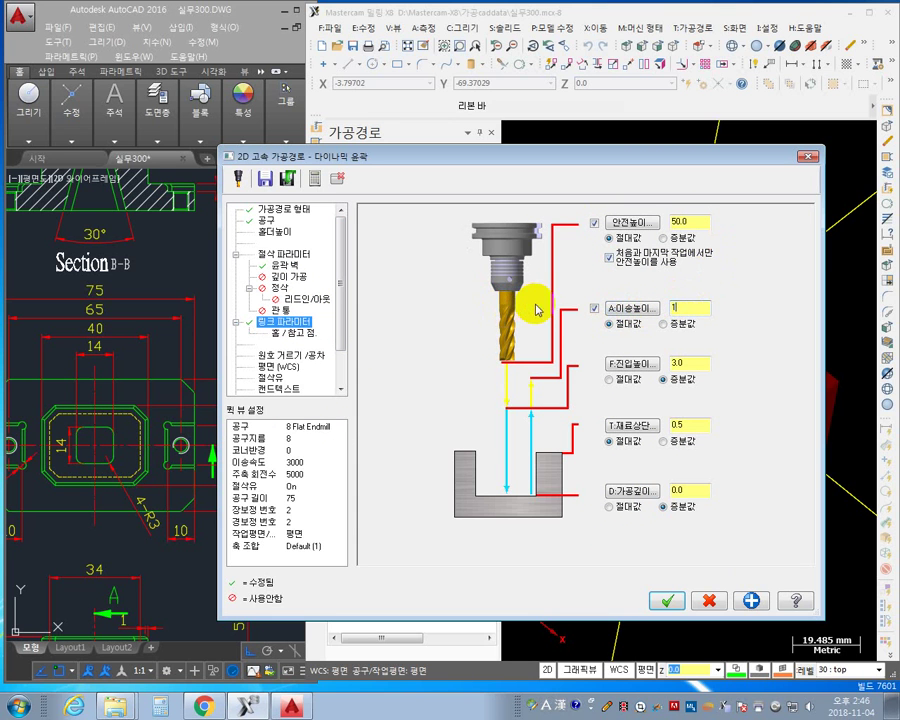
{"action": "type", "text": "0"}
- Set the feed plane to absolute 5, the top of stock to 0 and the cutting depth to absolute -20
{"action": "left_click", "coordinate": [622, 379]}
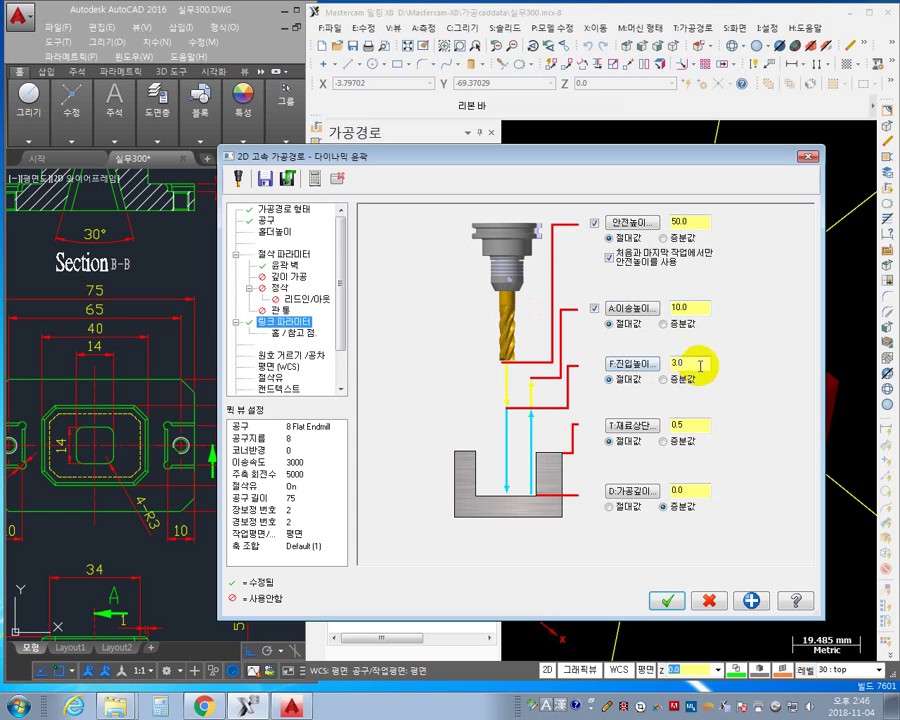
{"action": "type", "text": "5"}
{"action": "left_click", "coordinate": [686, 425]}
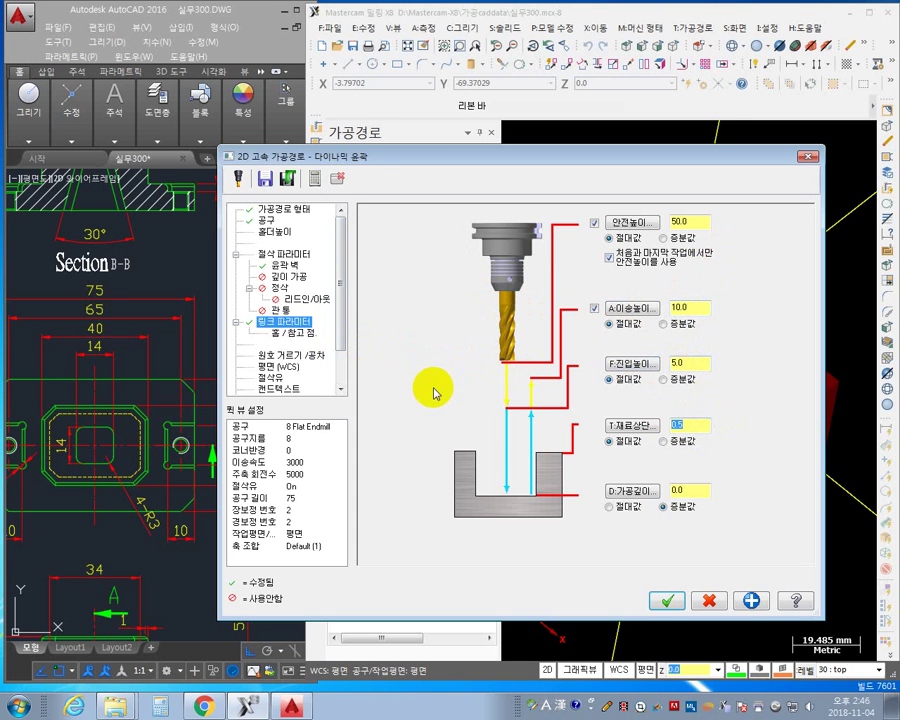
{"action": "type", "text": "0"}
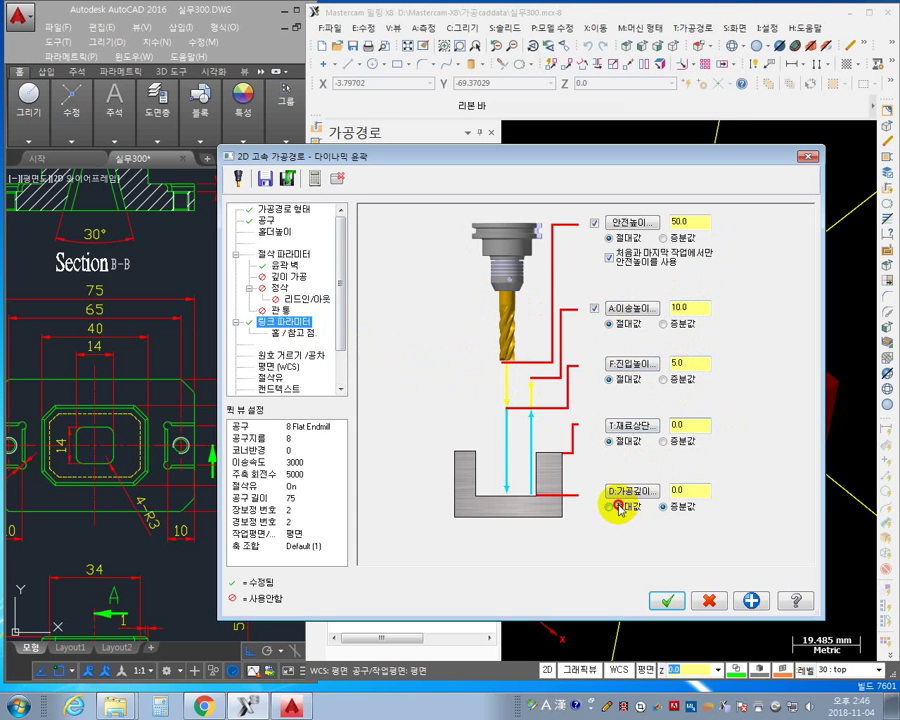
{"action": "left_click", "coordinate": [618, 507]}
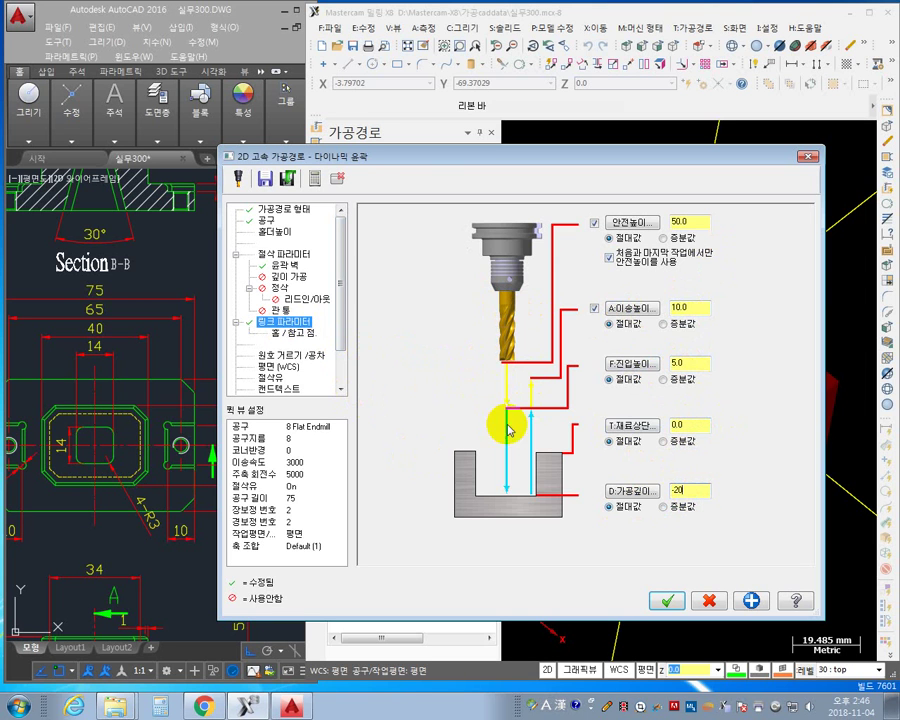
- Turn Flood coolant on for the toolpath
{"action": "left_click", "coordinate": [268, 378]}
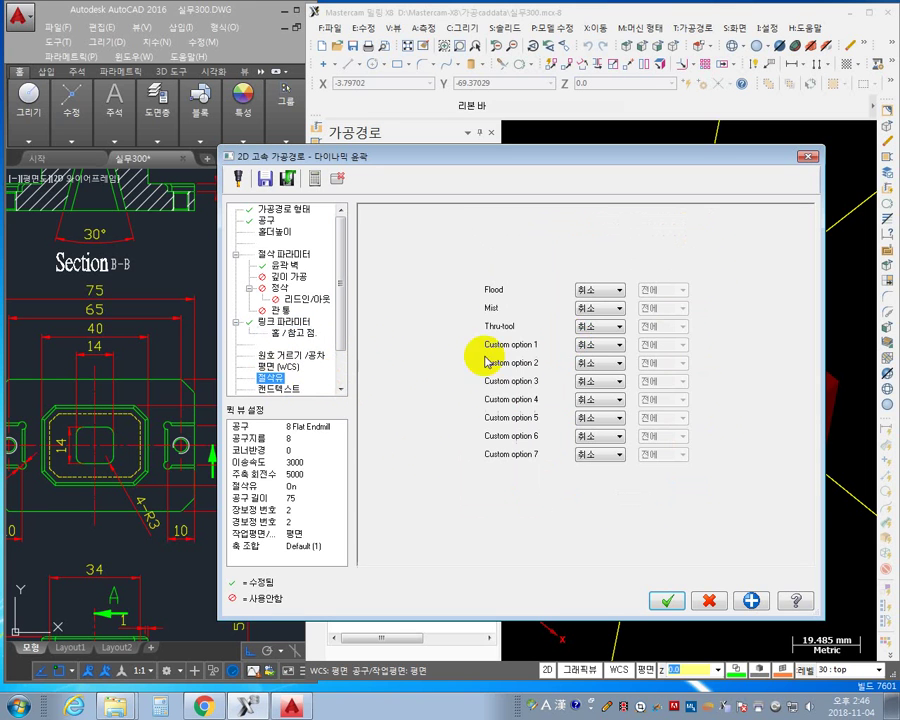
{"action": "left_click", "coordinate": [619, 290]}
{"action": "left_click", "coordinate": [617, 298]}
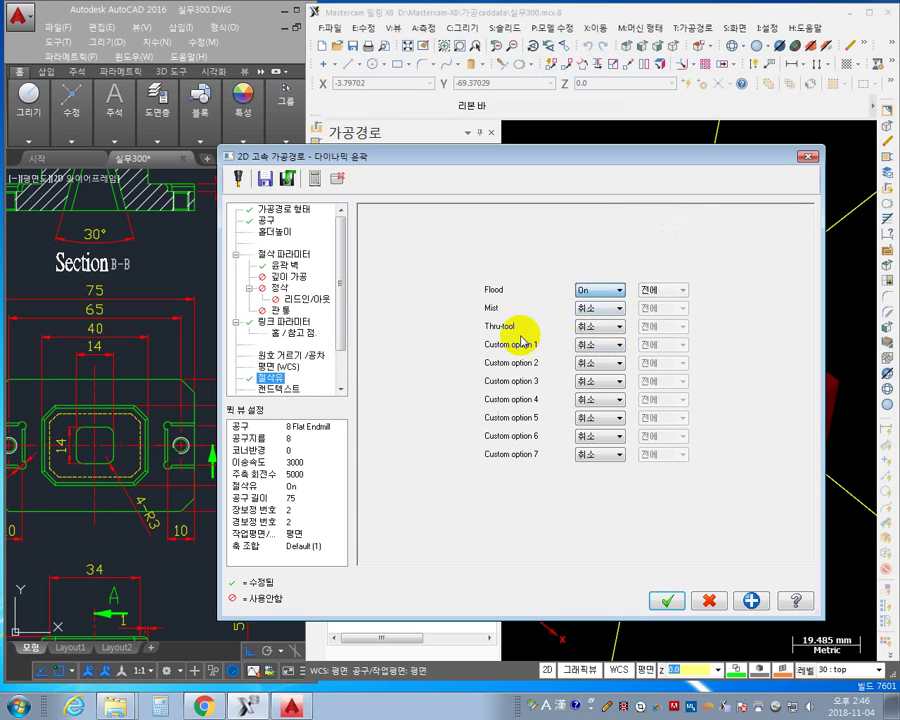
- Set the 8 Flat Endmill's spindle speed to 8000 for the toolpath
{"action": "left_click", "coordinate": [310, 257]}
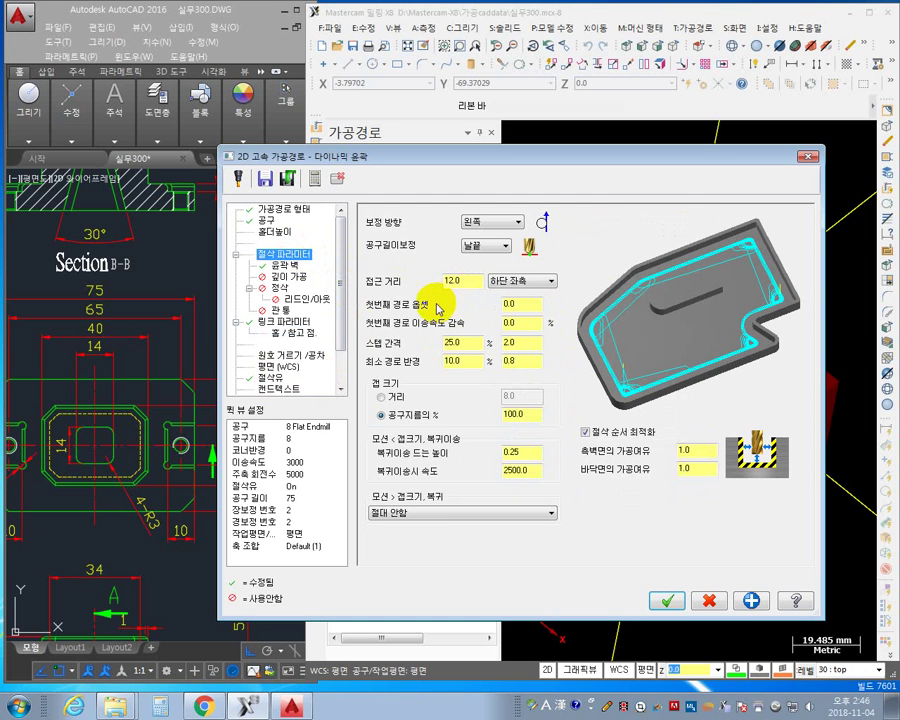
{"action": "left_click", "coordinate": [266, 220]}
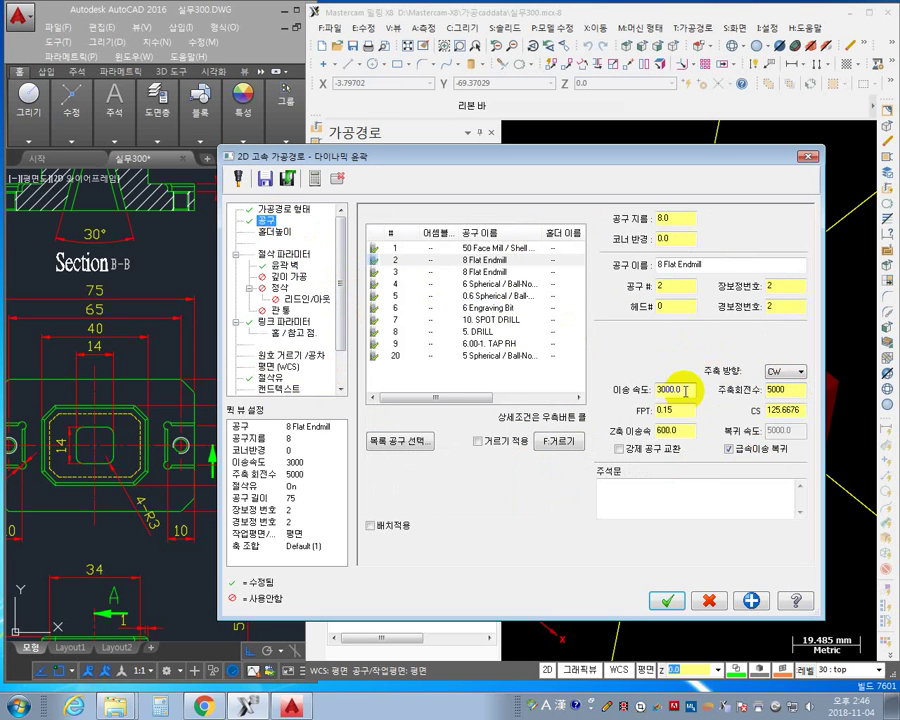
{"action": "left_click", "coordinate": [285, 254]}
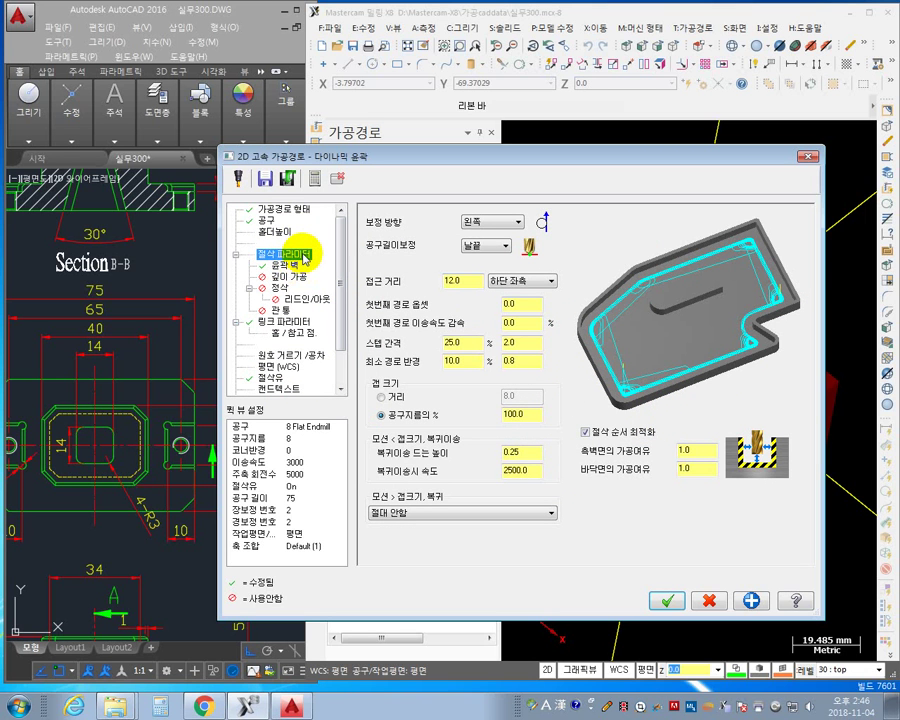
{"action": "left_click", "coordinate": [264, 220]}
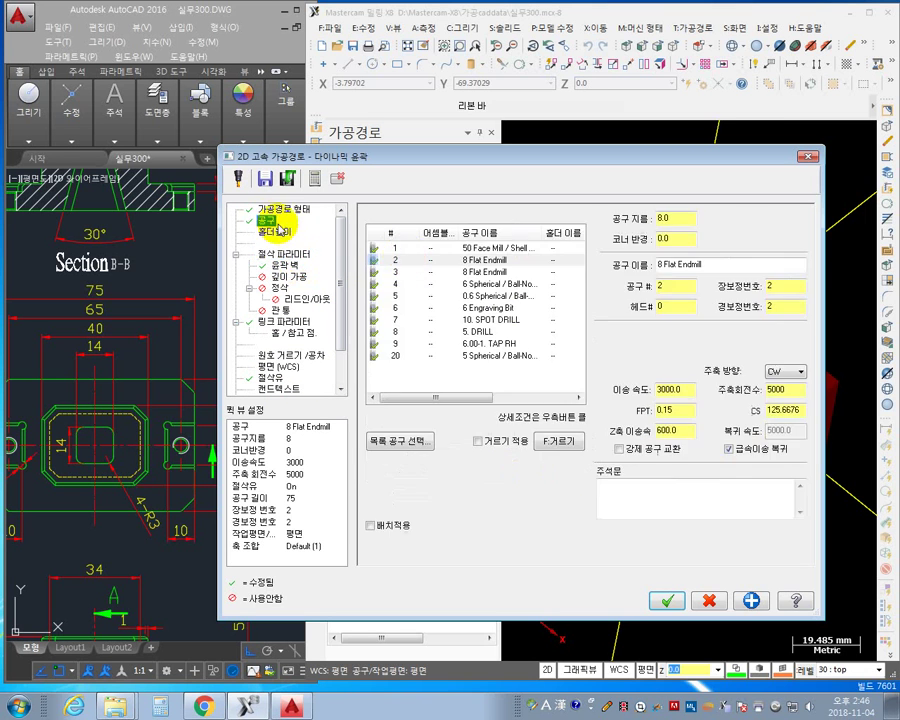
{"action": "double_click", "coordinate": [788, 389]}
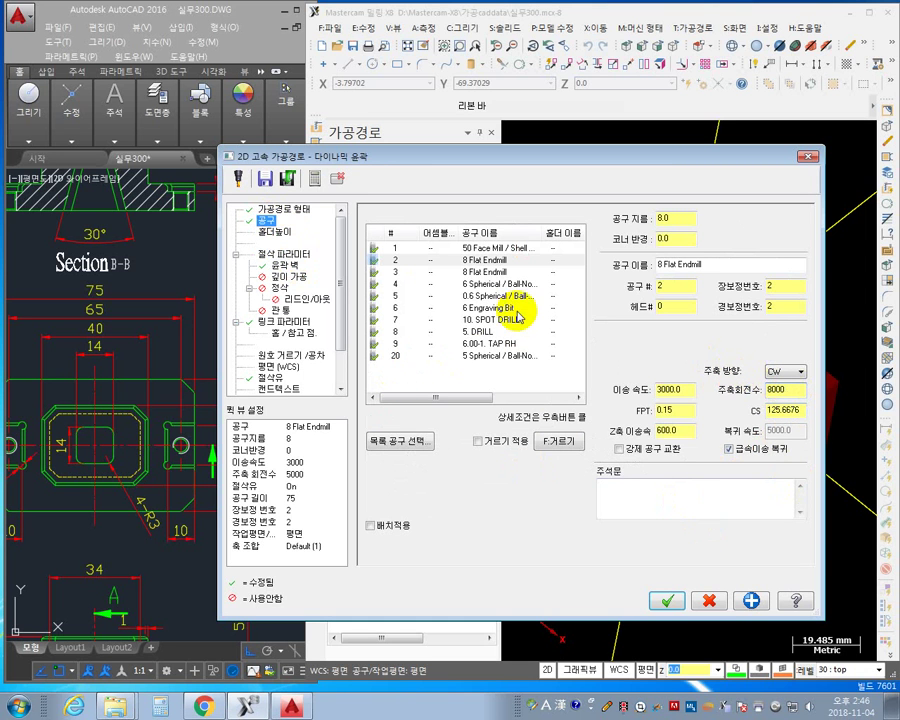
- Set the stepover in the cut parameters to 20% of the tool diameter
{"action": "left_click", "coordinate": [284, 254]}
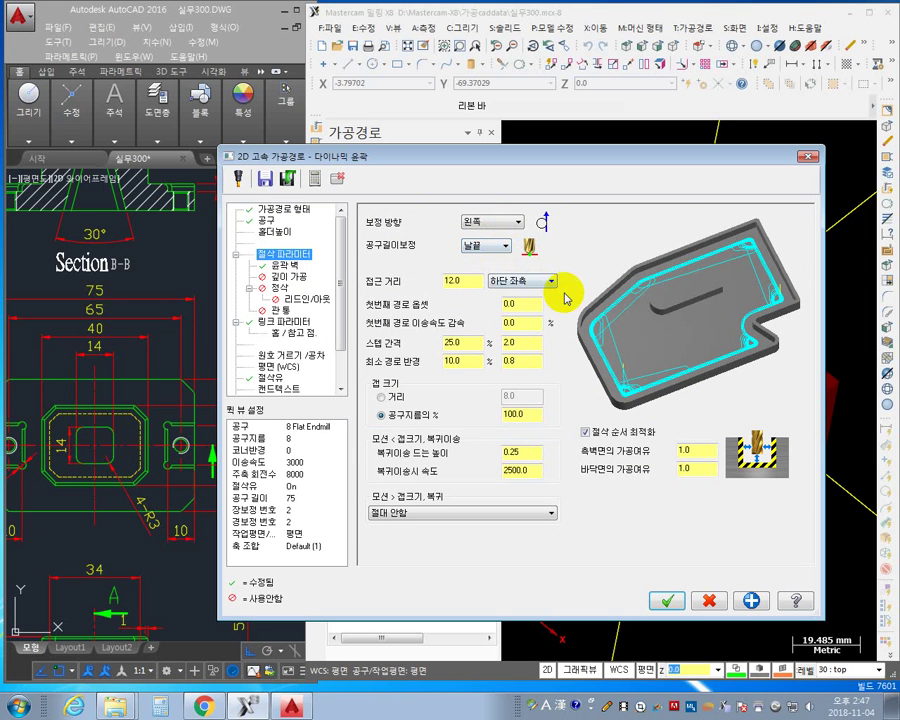
{"action": "left_click", "coordinate": [505, 322]}
{"action": "left_click", "coordinate": [462, 345]}
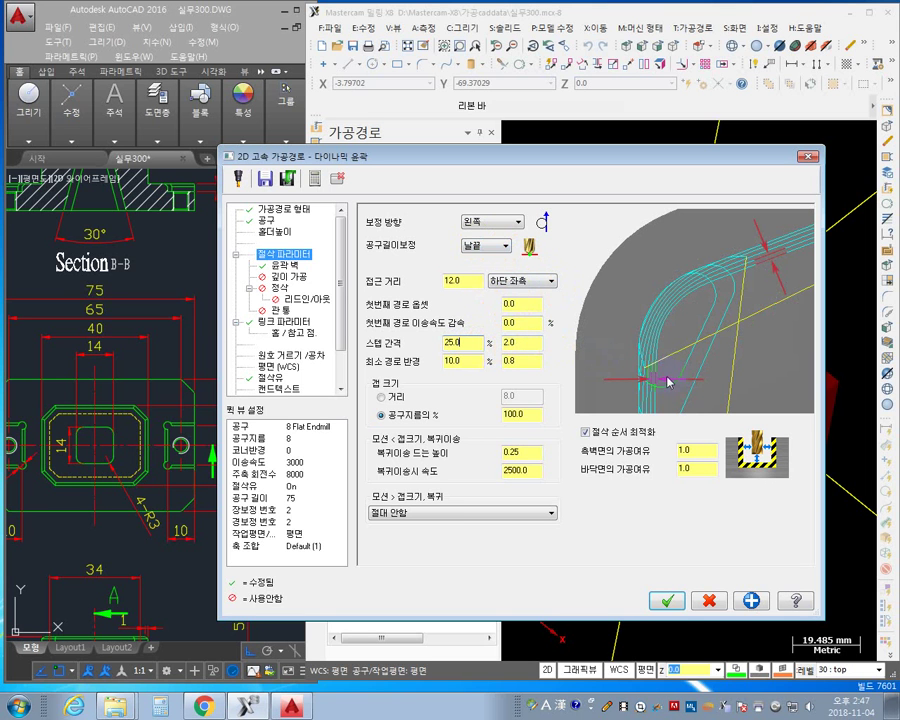
{"action": "left_click", "coordinate": [407, 345]}
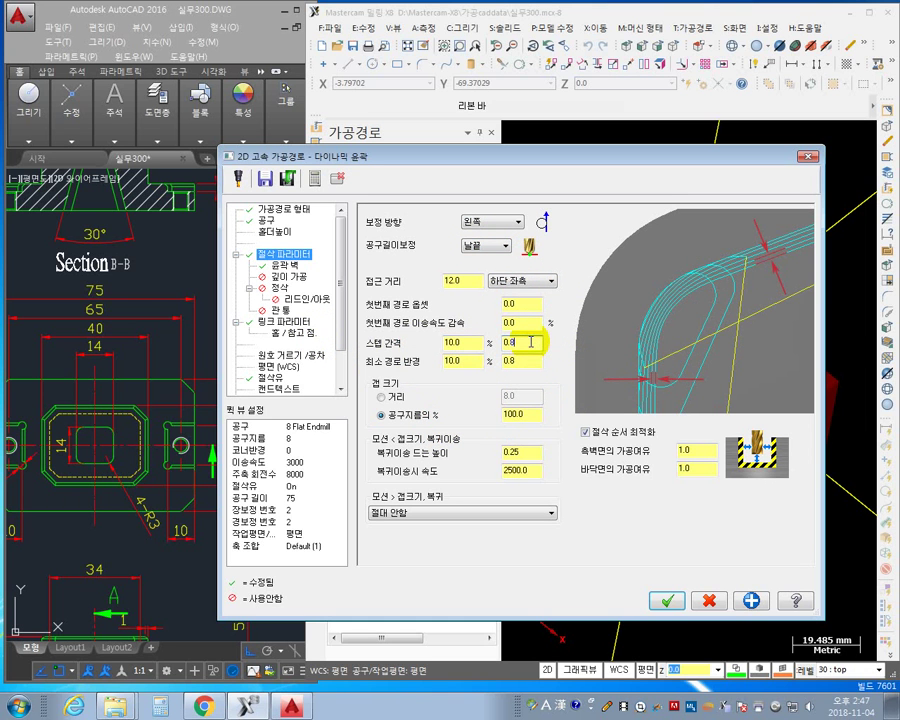
{"action": "double_click", "coordinate": [462, 342]}
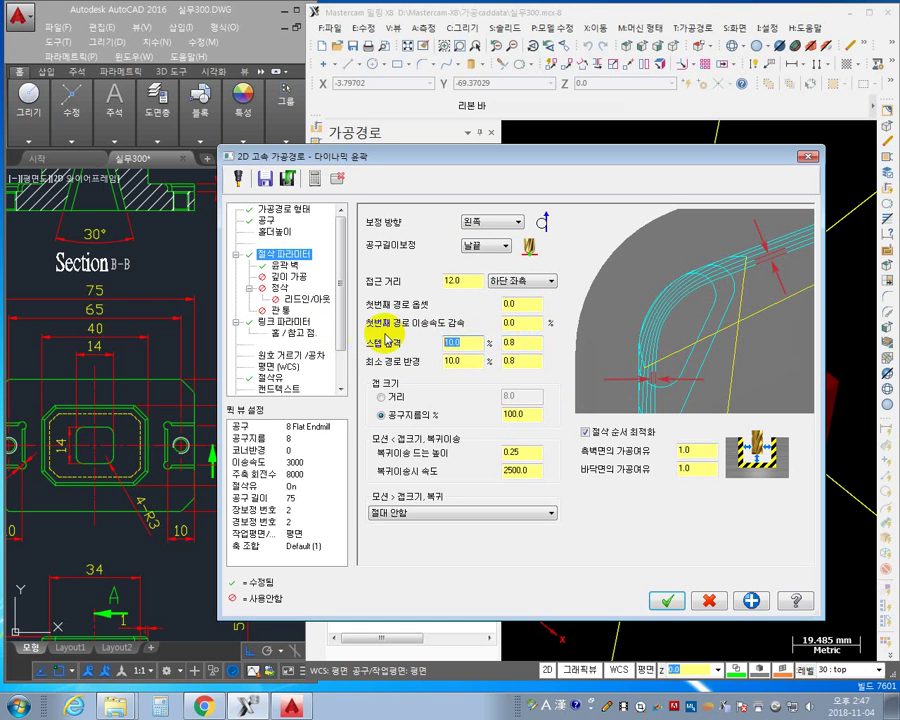
{"action": "double_click", "coordinate": [516, 342]}
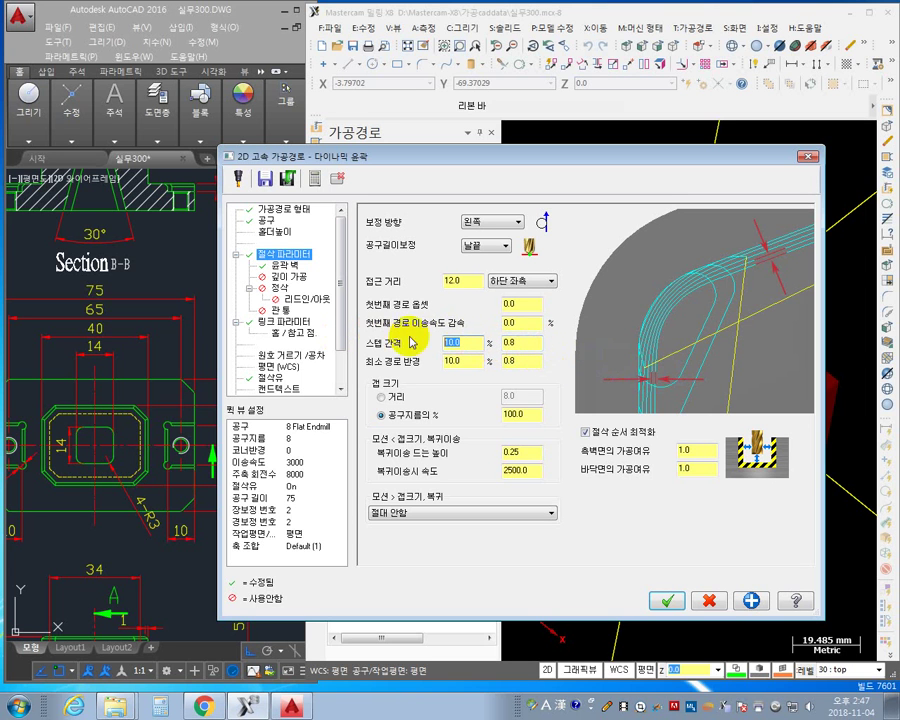
{"action": "double_click", "coordinate": [474, 343]}
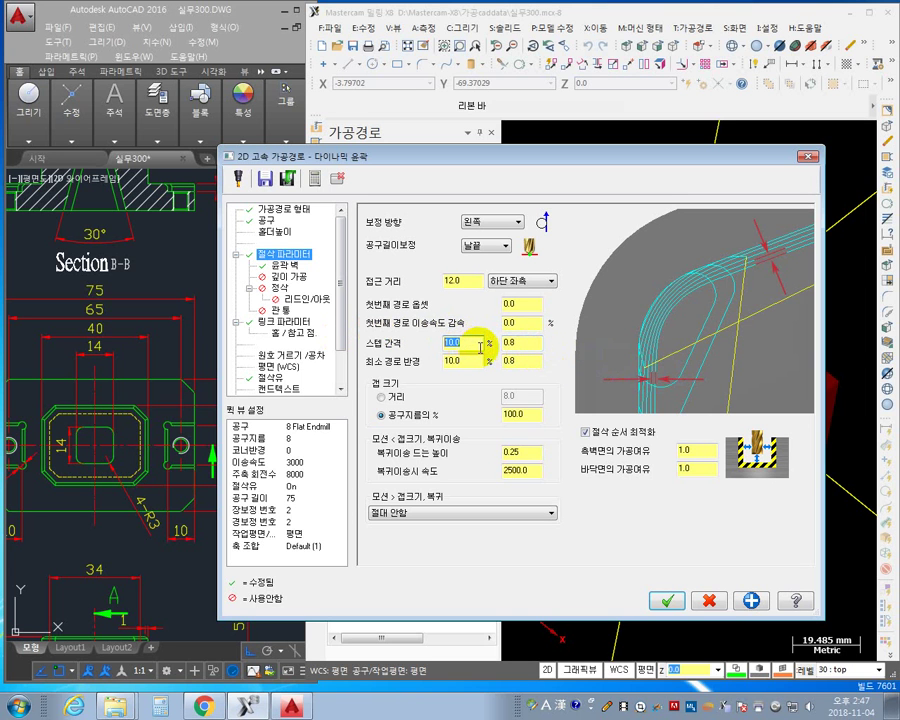
{"action": "double_click", "coordinate": [535, 343]}
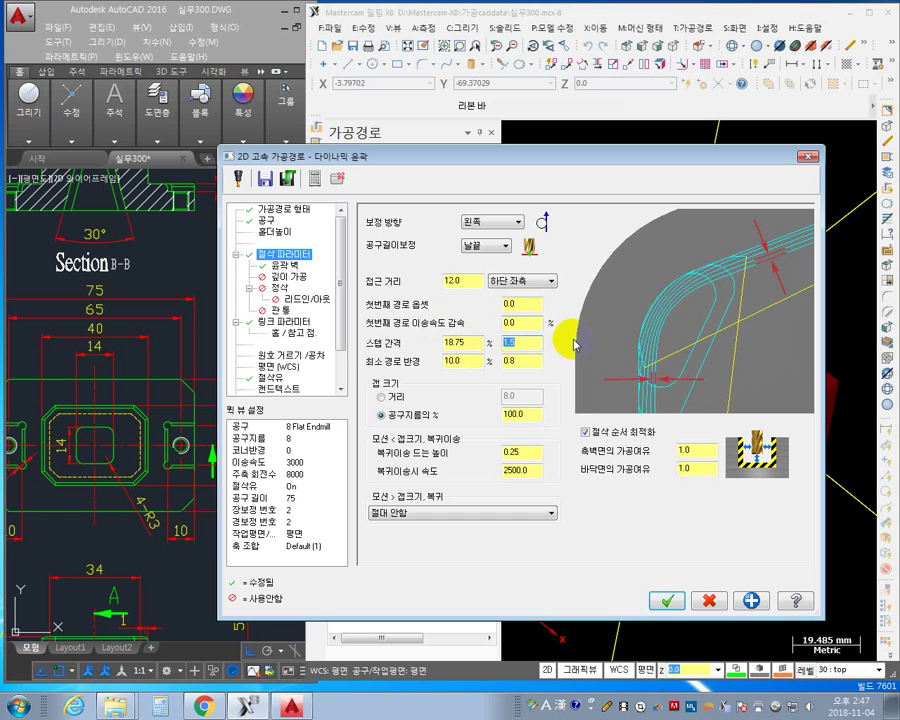
{"action": "left_click", "coordinate": [462, 342]}
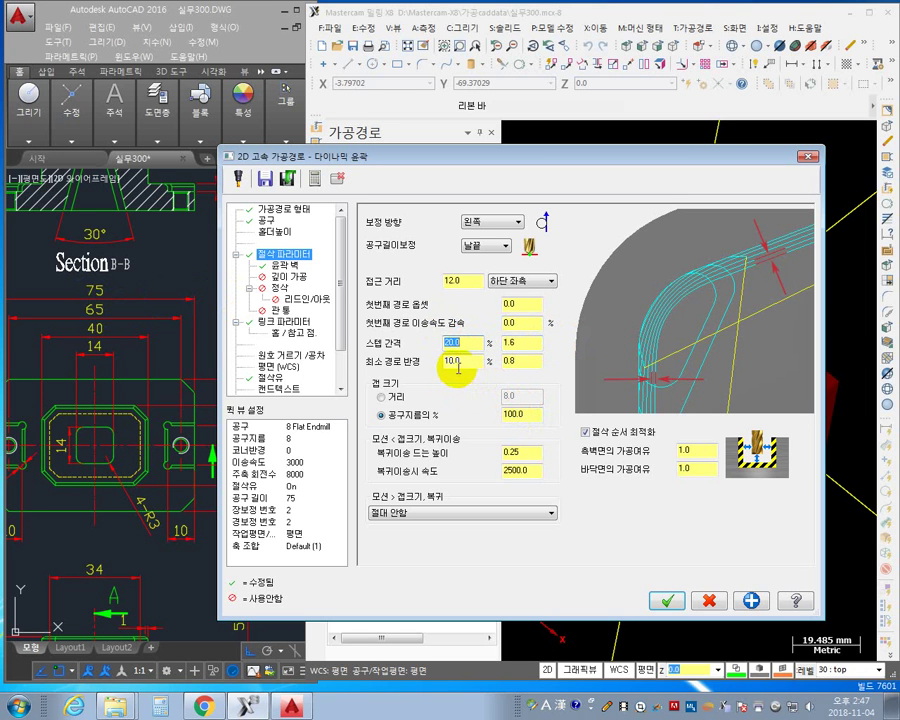
- Set the return feed rate for moves shorter than the gap size to 8000
{"action": "left_click", "coordinate": [459, 362]}
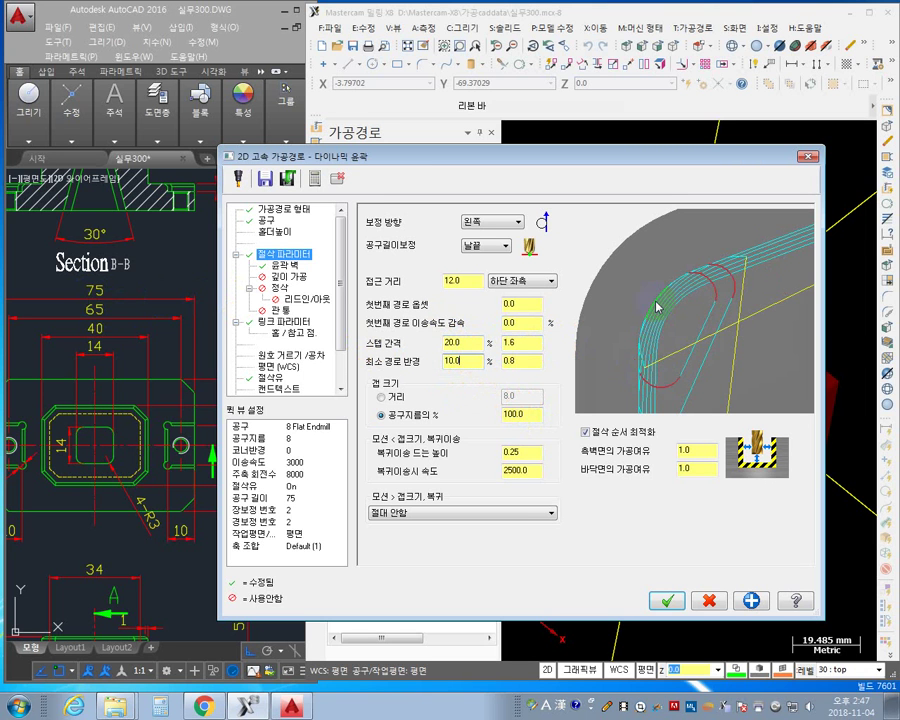
{"action": "left_click", "coordinate": [527, 366]}
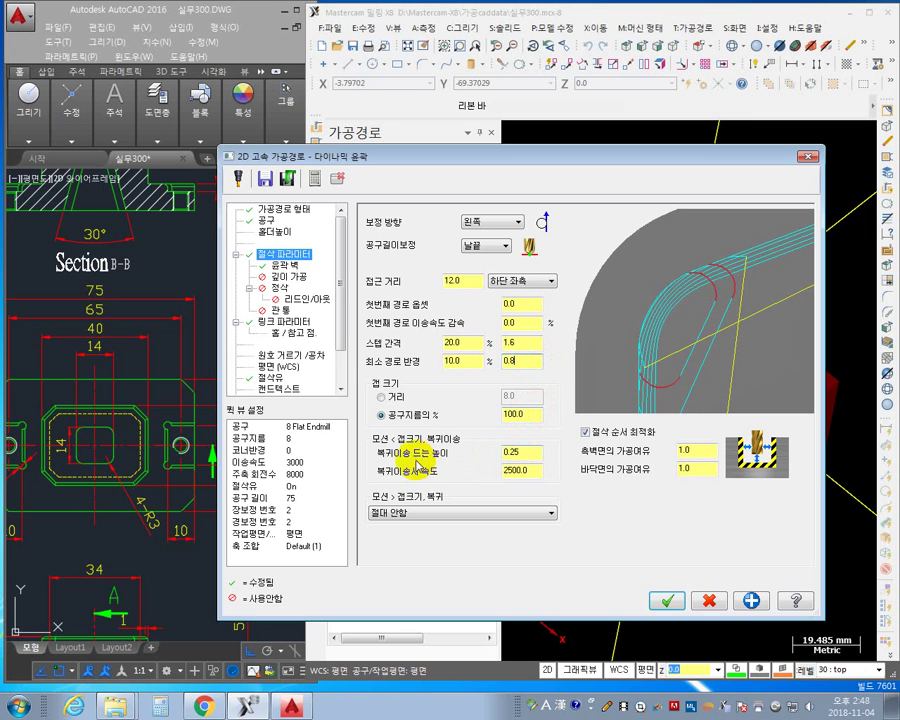
{"action": "left_click", "coordinate": [516, 452]}
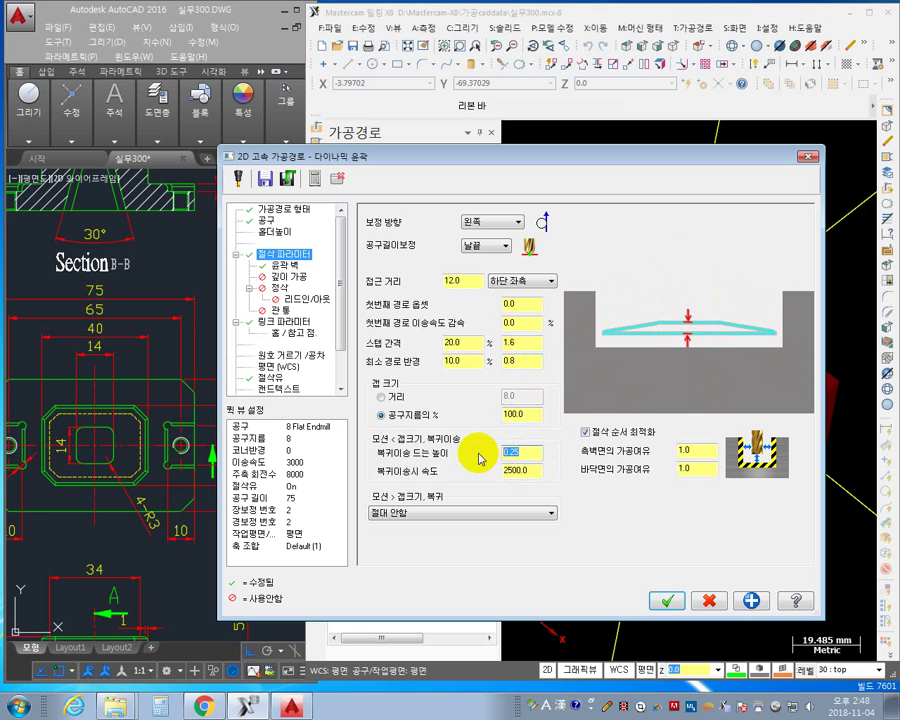
{"action": "left_click", "coordinate": [527, 470]}
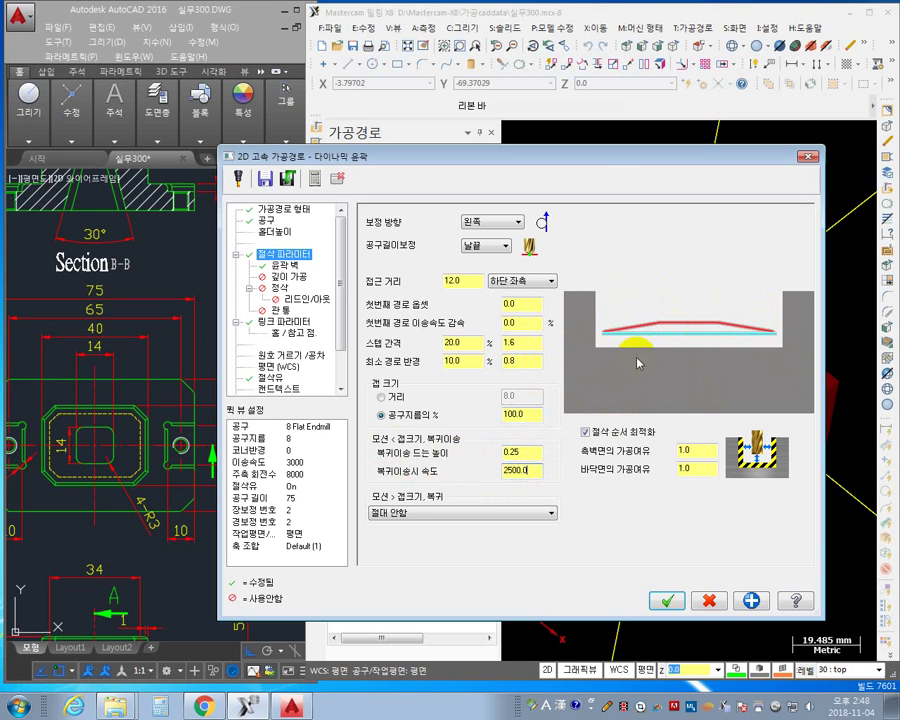
{"action": "double_click", "coordinate": [537, 470]}
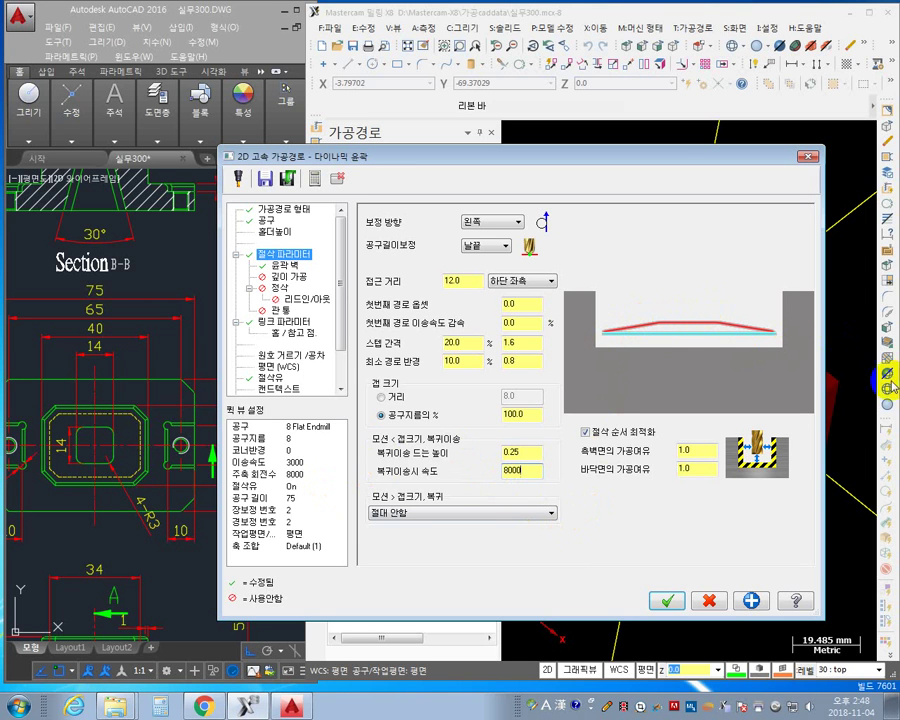
- Set the stock to leave on both walls and floors to 0.2 and generate the toolpath
{"action": "left_click", "coordinate": [690, 451]}
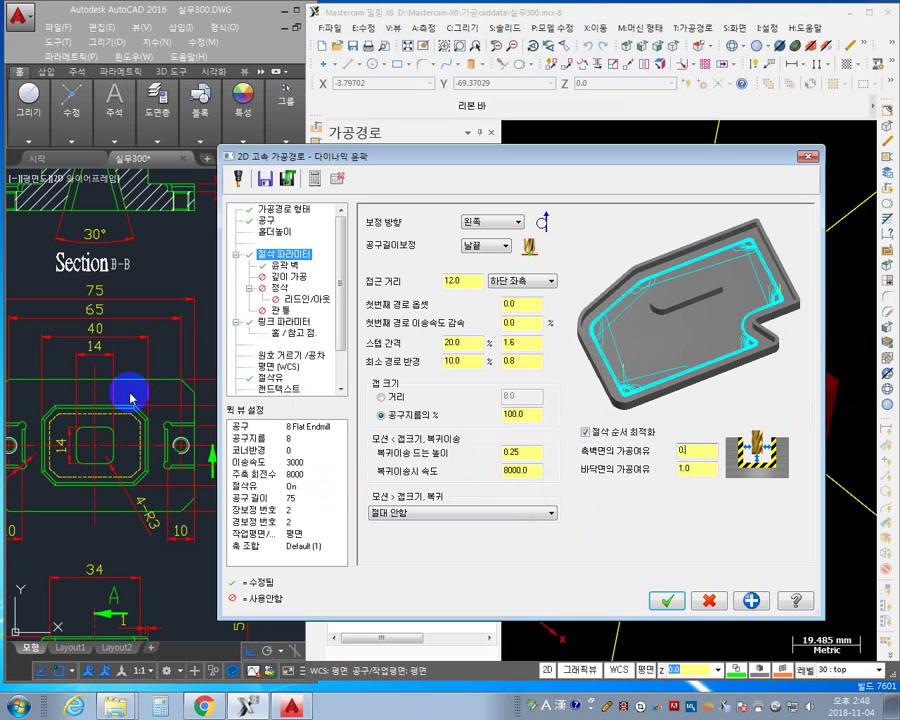
{"action": "left_click", "coordinate": [705, 468]}
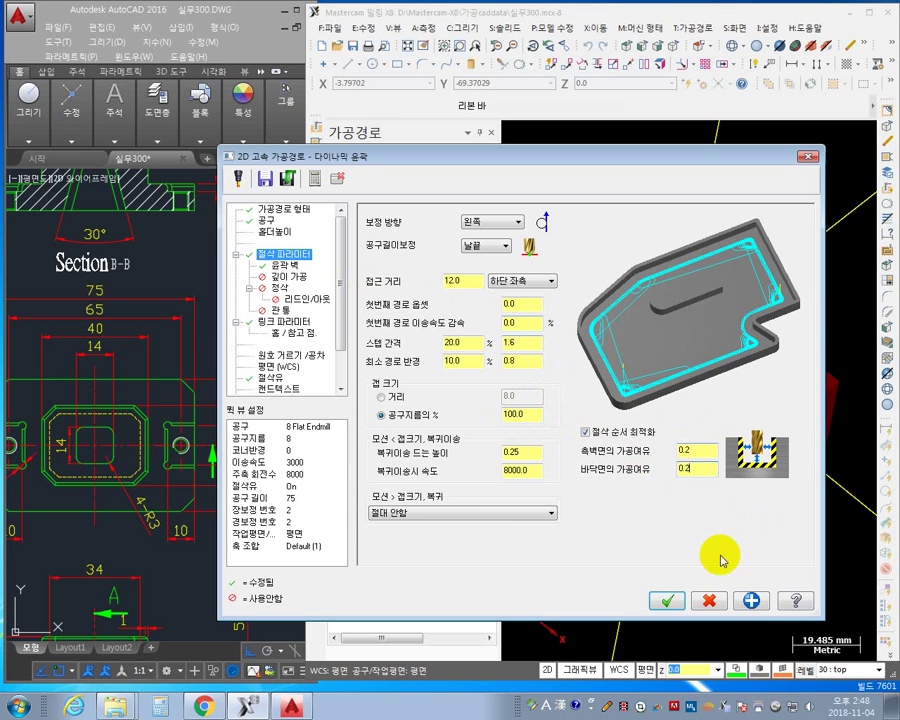
{"action": "left_click", "coordinate": [671, 603]}
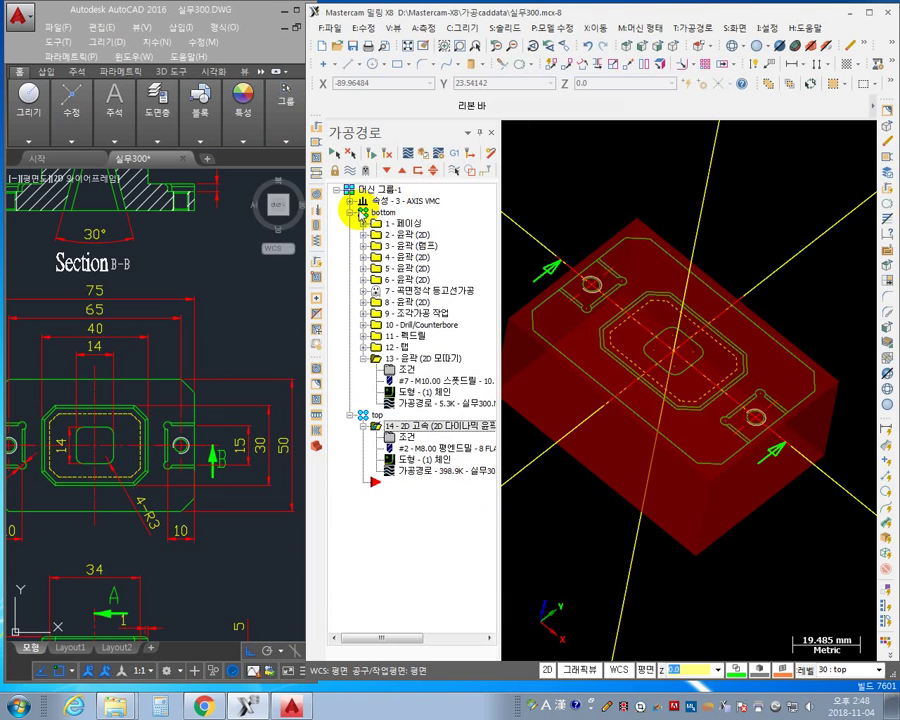
- Collapse the bottom toolpath group and display the part in the isometric view
{"action": "left_click", "coordinate": [350, 212]}
{"action": "middle_click_drag", "start_coordinate": [589, 293], "coordinate": [743, 272]}
{"action": "right_click", "coordinate": [669, 225]}
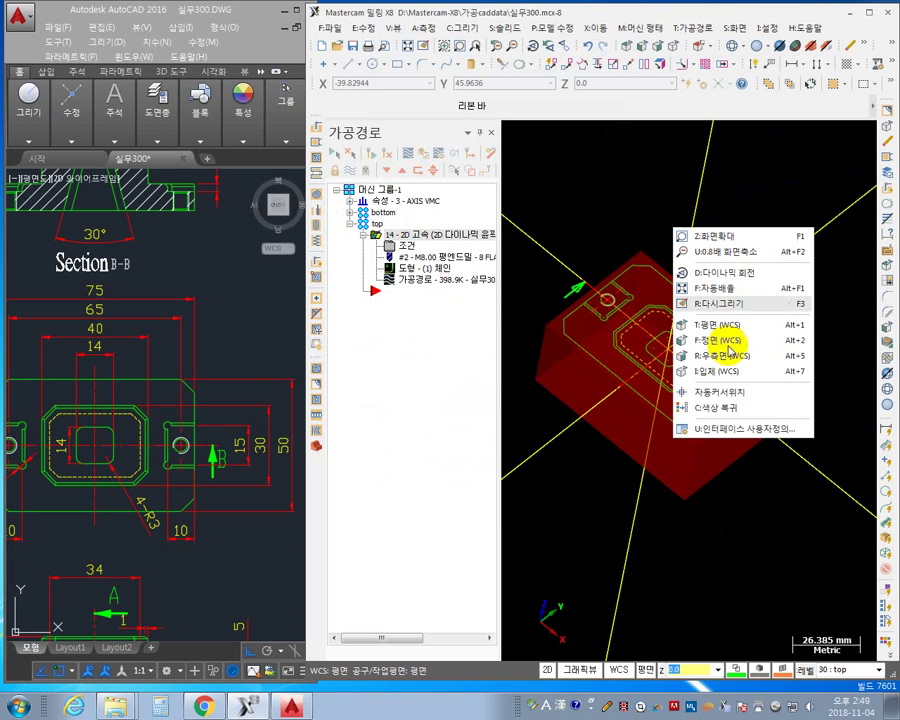
{"action": "left_click", "coordinate": [721, 373]}
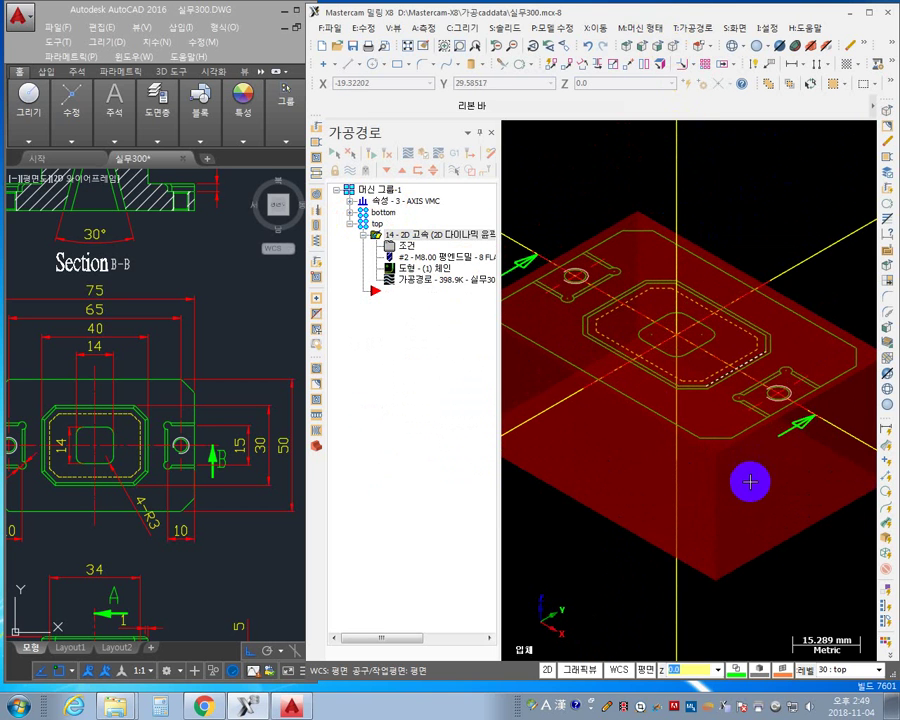
{"action": "scroll", "coordinate": [727, 460], "scroll_direction": "down", "scroll_amount": 2}
{"action": "middle_click_drag", "start_coordinate": [727, 460], "coordinate": [760, 392]}
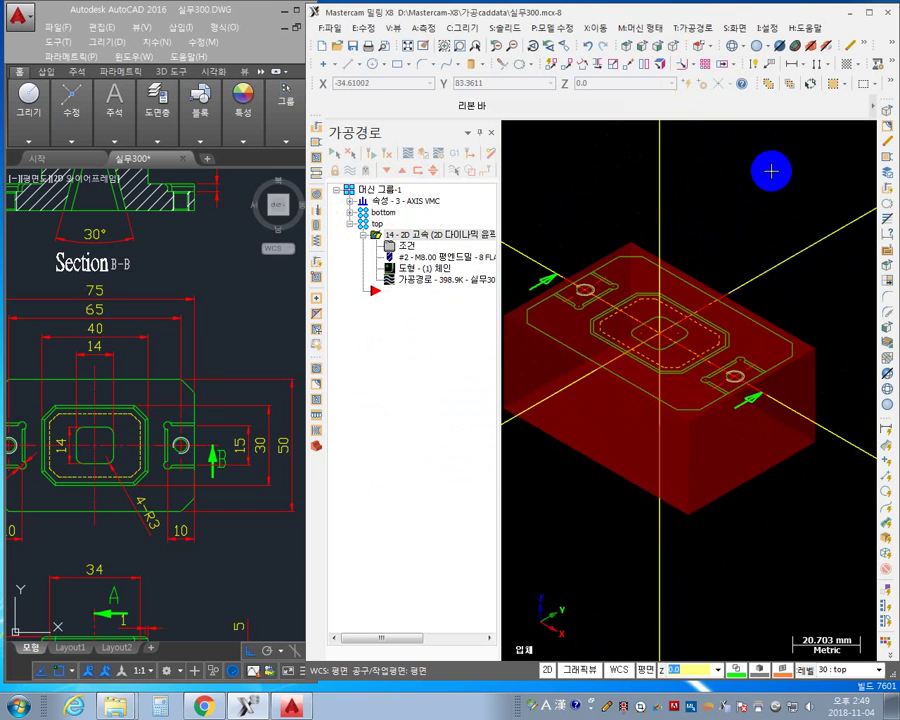
- Start the STL transform and load the 실무300 STL file from the data folder
{"action": "left_click", "coordinate": [597, 28]}
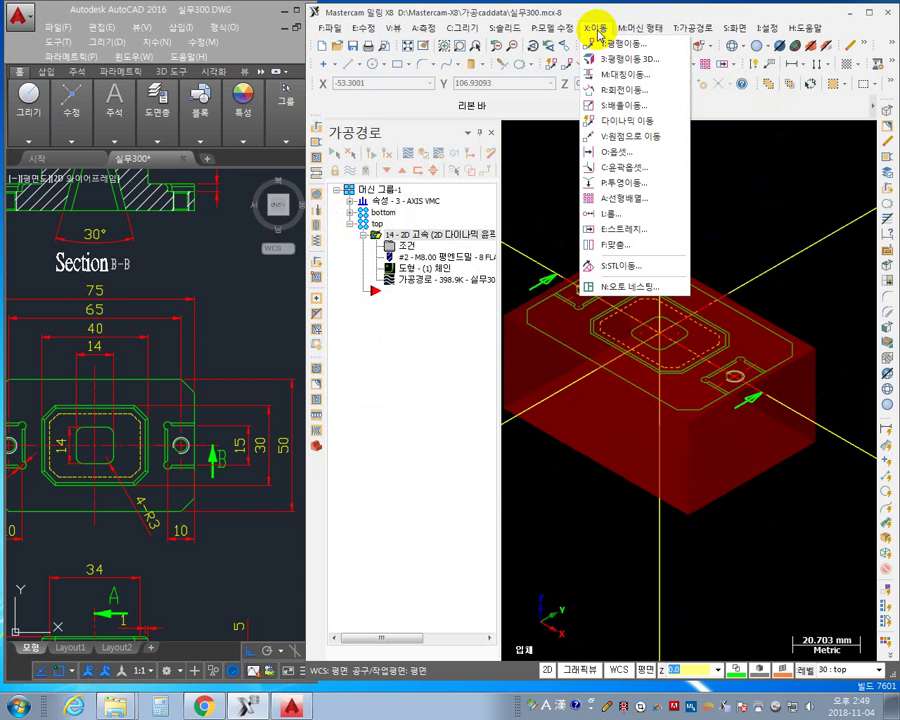
{"action": "left_click", "coordinate": [628, 266]}
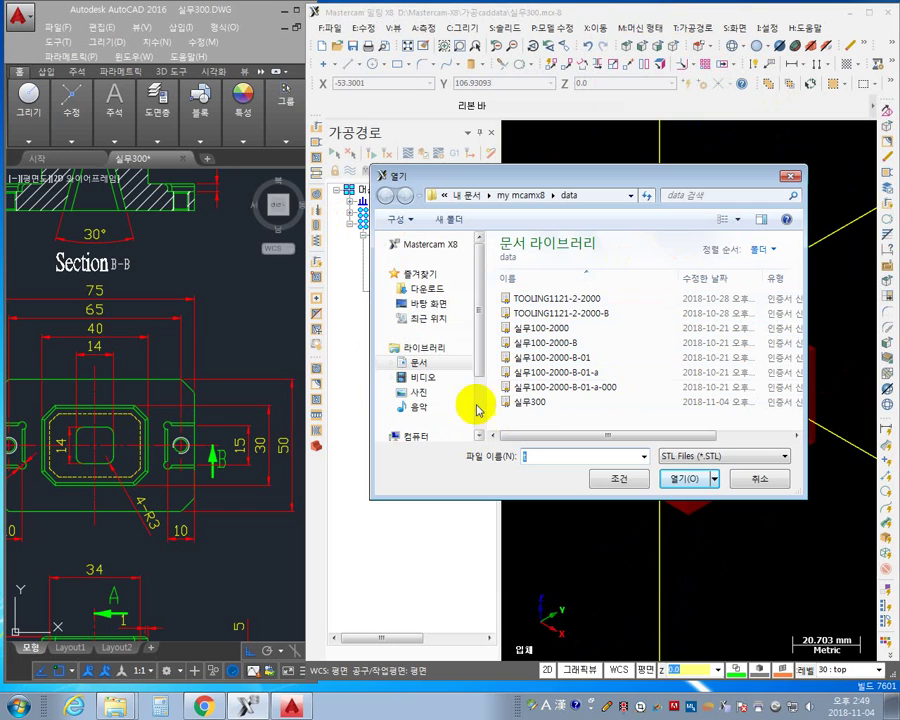
{"action": "left_click", "coordinate": [534, 407]}
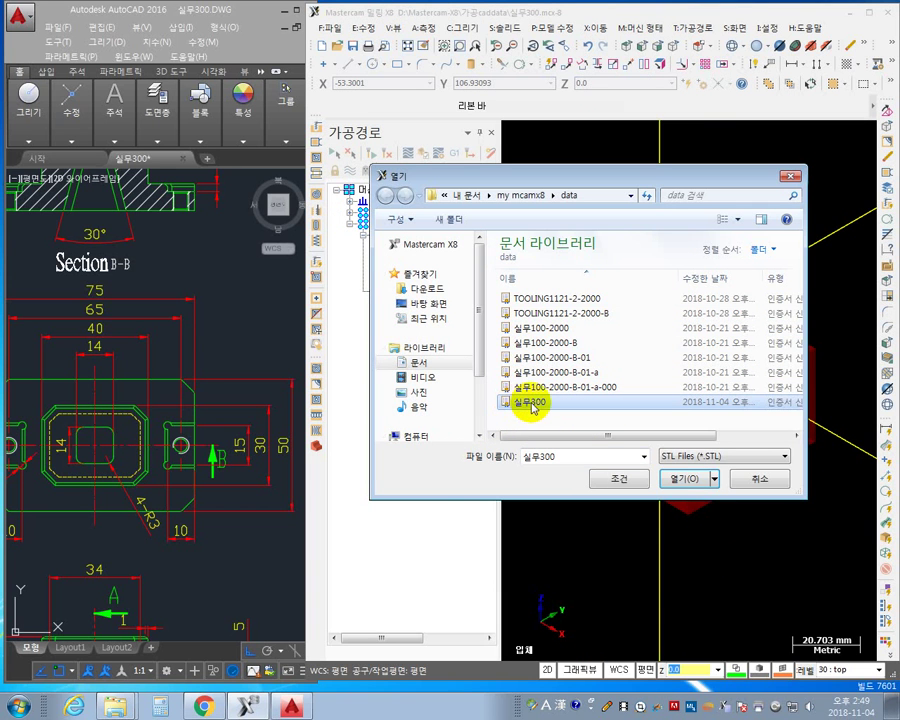
{"action": "left_click", "coordinate": [701, 481]}
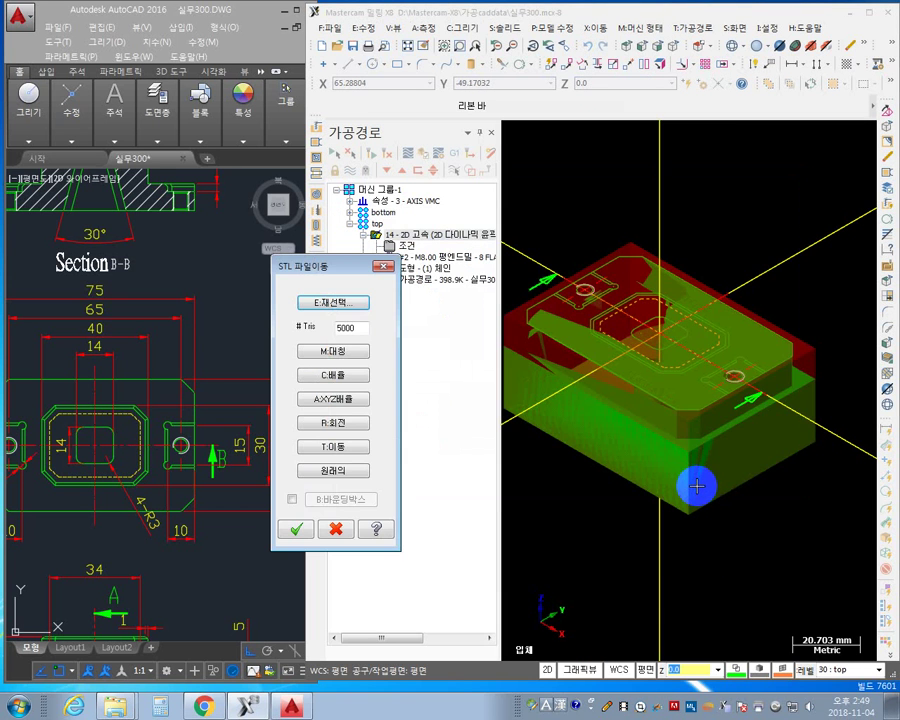
- Set the tool and construction plane to the right side and rotate the STL model 180 degrees about the origin
{"action": "left_click_drag", "start_coordinate": [346, 264], "coordinate": [355, 289]}
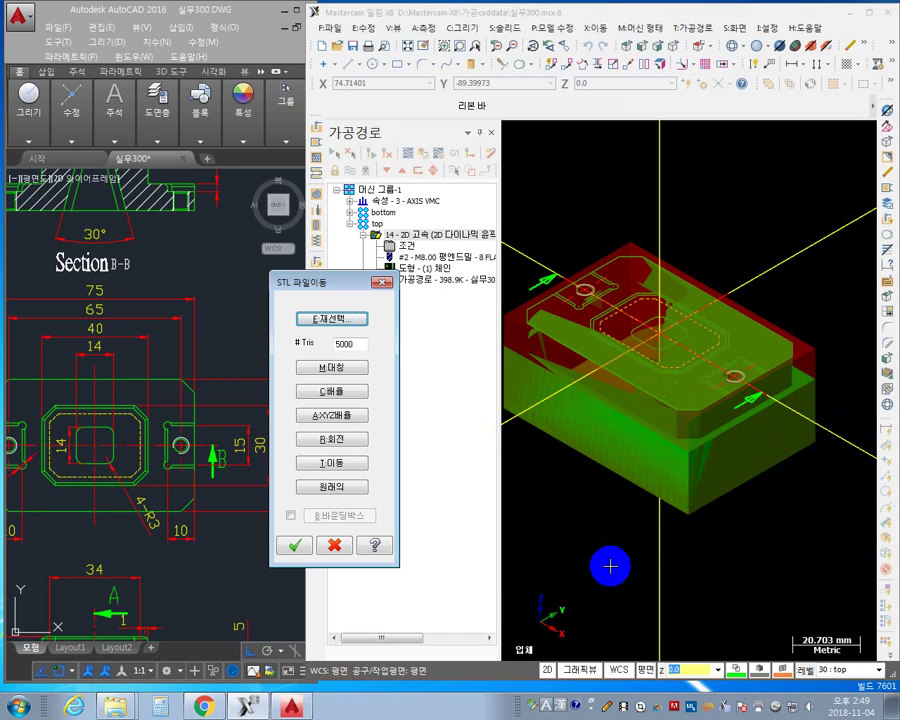
{"action": "left_click", "coordinate": [644, 670]}
{"action": "left_click", "coordinate": [706, 366]}
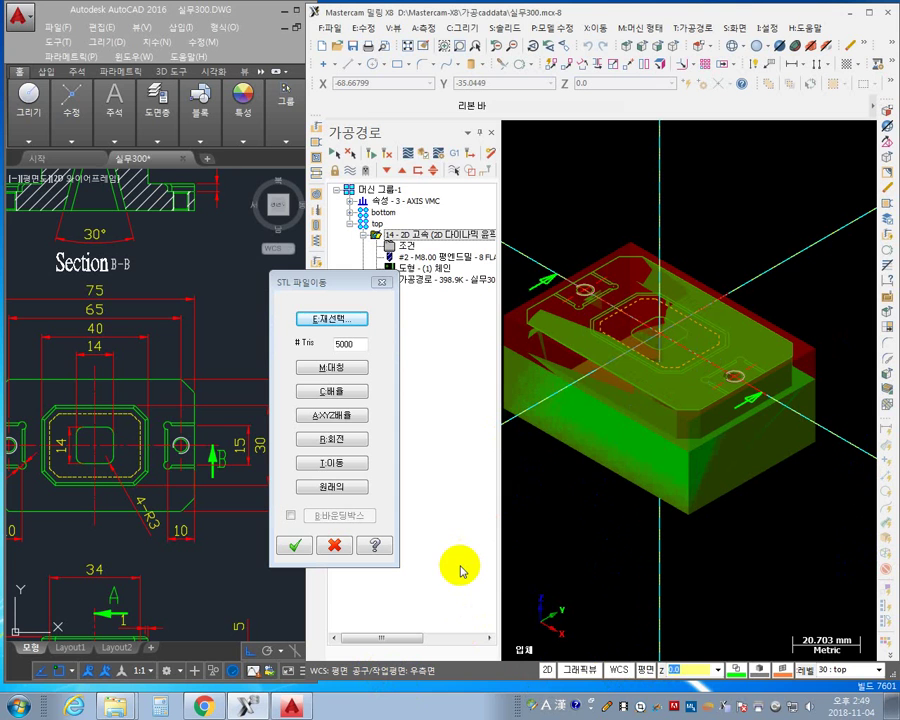
{"action": "left_click", "coordinate": [340, 442]}
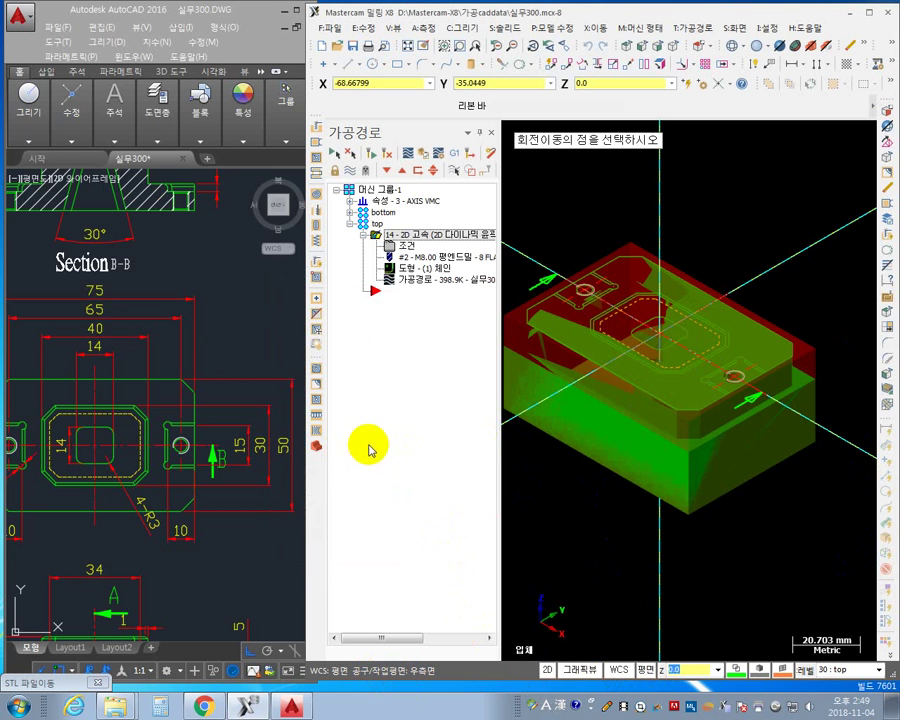
{"action": "left_click", "coordinate": [664, 340]}
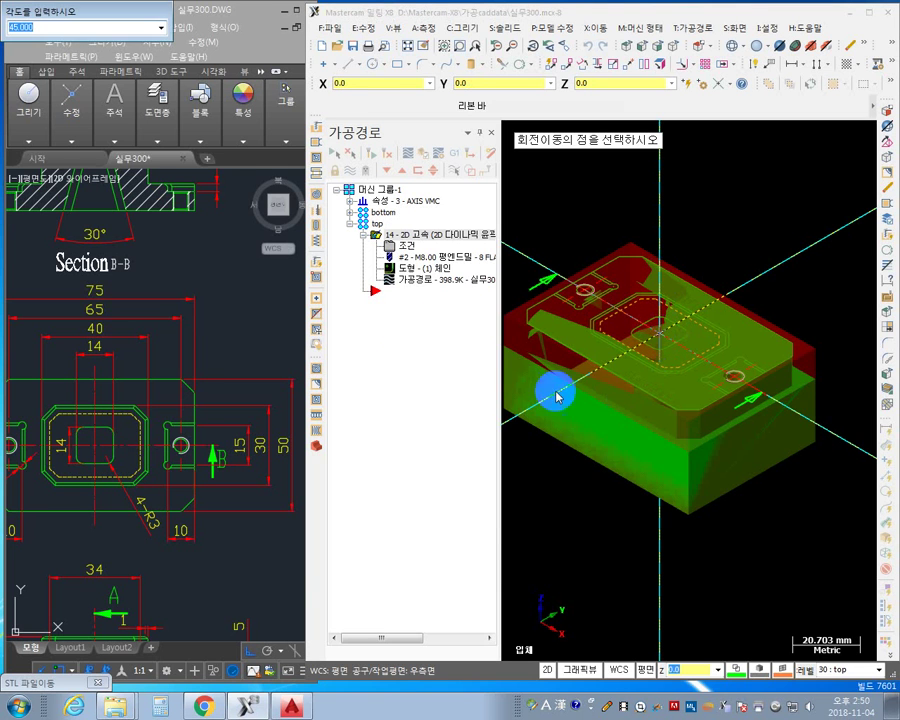
{"action": "left_click_drag", "start_coordinate": [68, 12], "coordinate": [516, 526]}
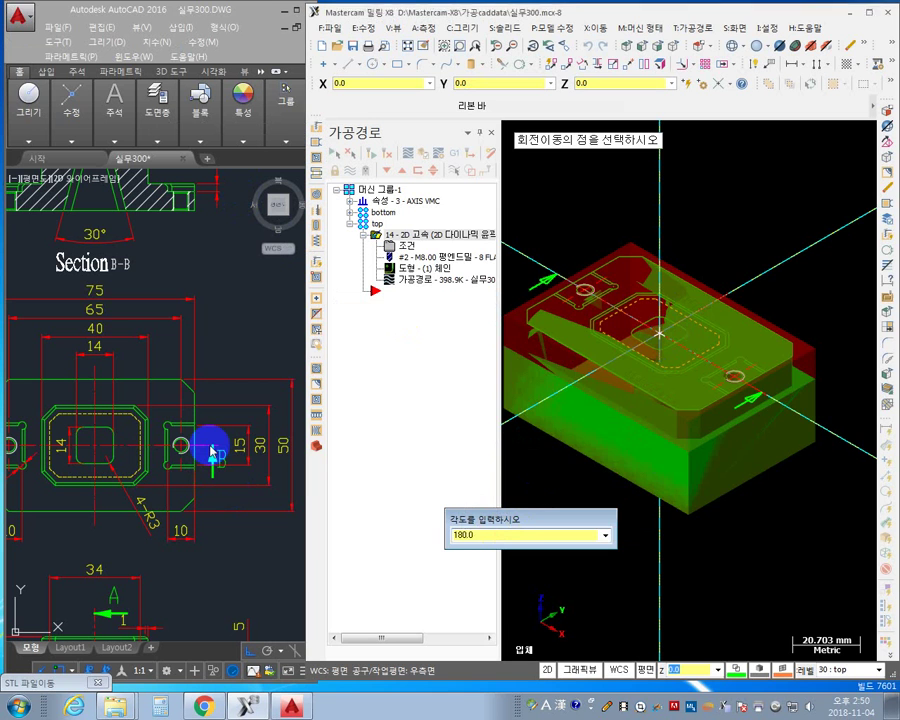
{"action": "key", "text": "Return"}
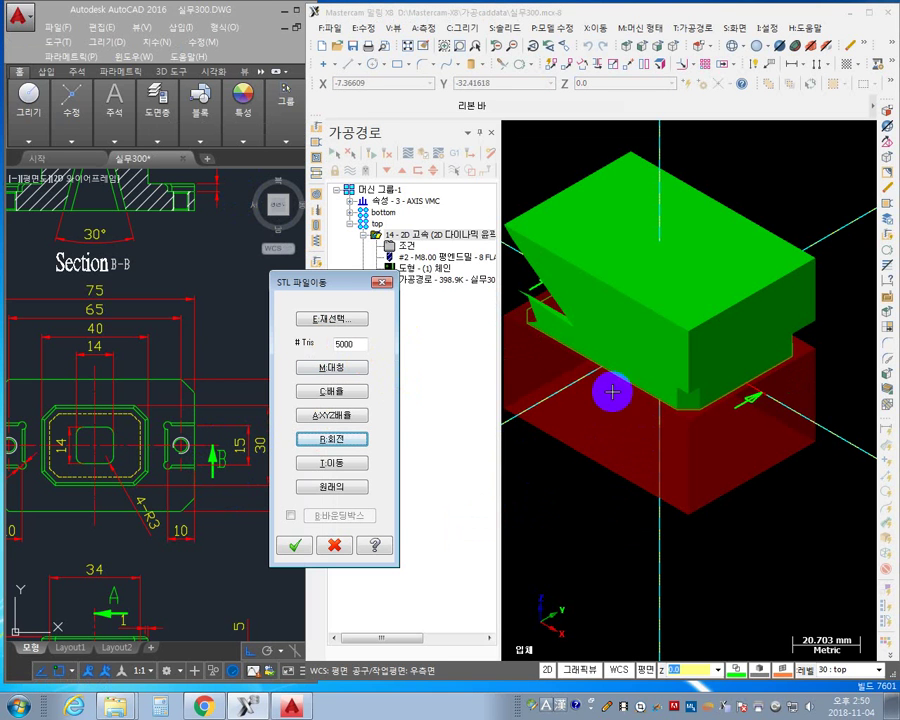
{"action": "left_click_drag", "start_coordinate": [352, 282], "coordinate": [488, 245]}
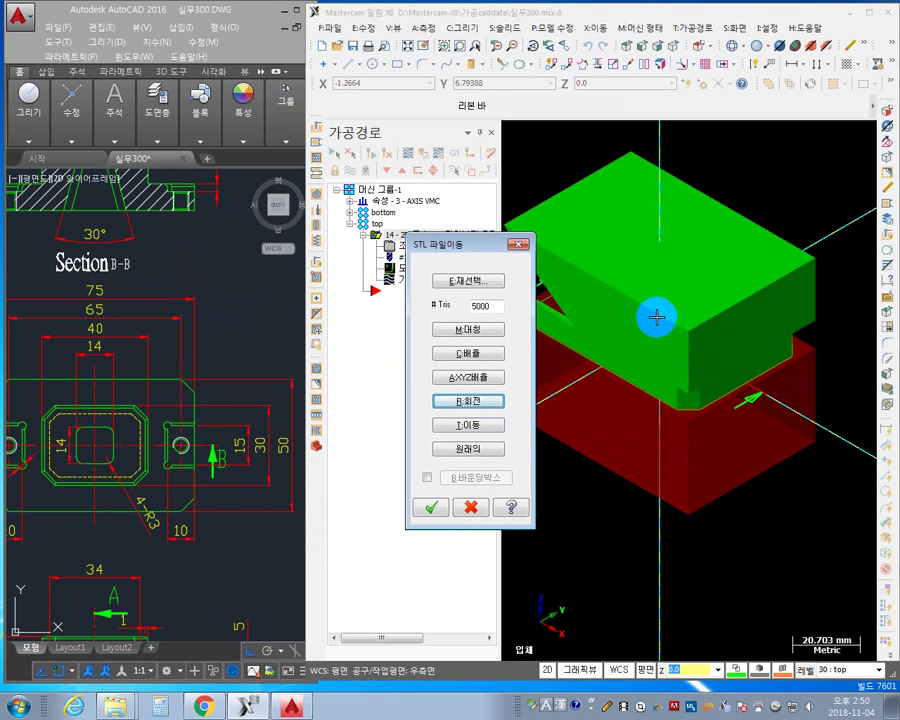
- Translate the STL model incrementally with the move vector Y-30
{"action": "left_click", "coordinate": [480, 428]}
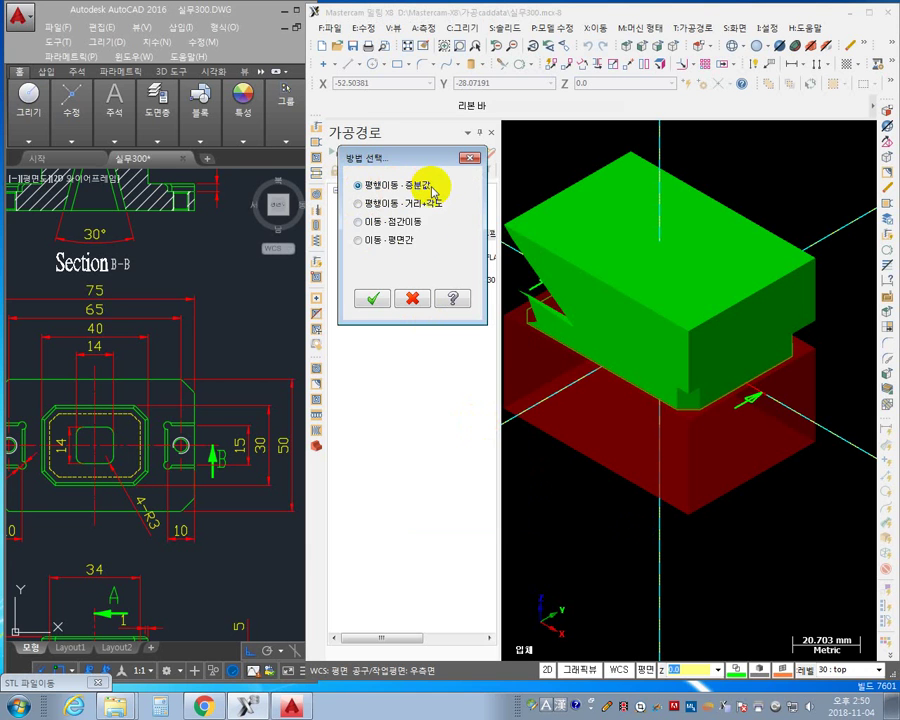
{"action": "left_click", "coordinate": [371, 298]}
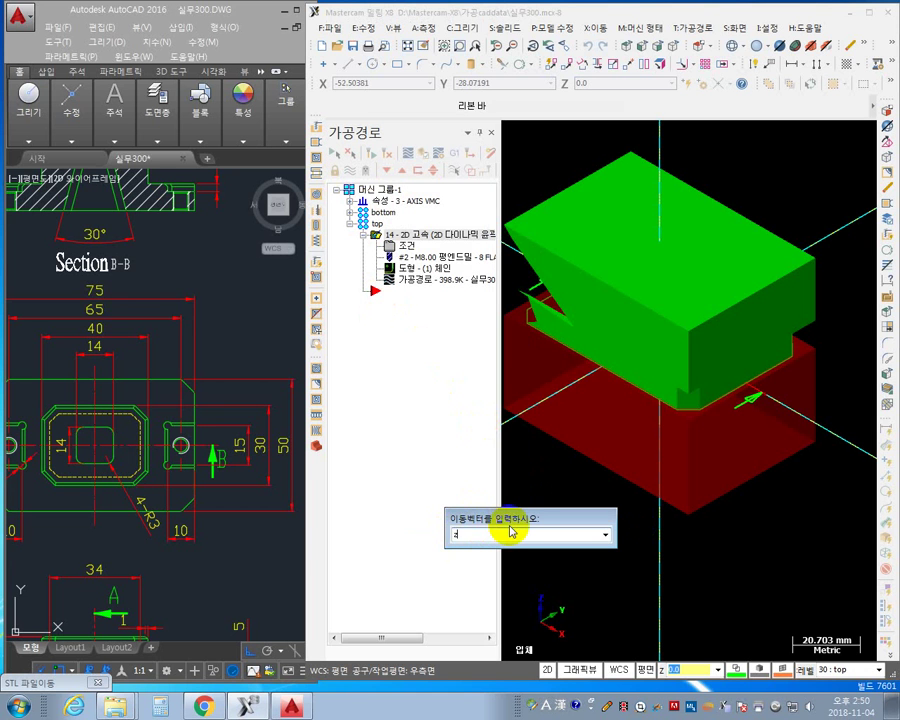
{"action": "key", "text": "BackSpace"}
{"action": "type", "text": "z"}
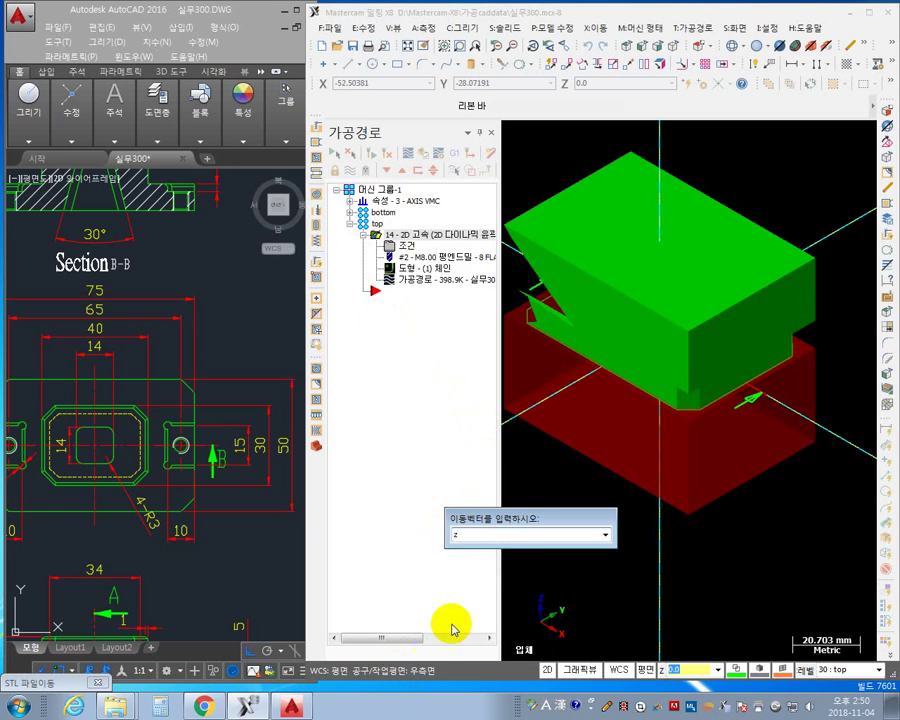
{"action": "double_click", "coordinate": [458, 535]}
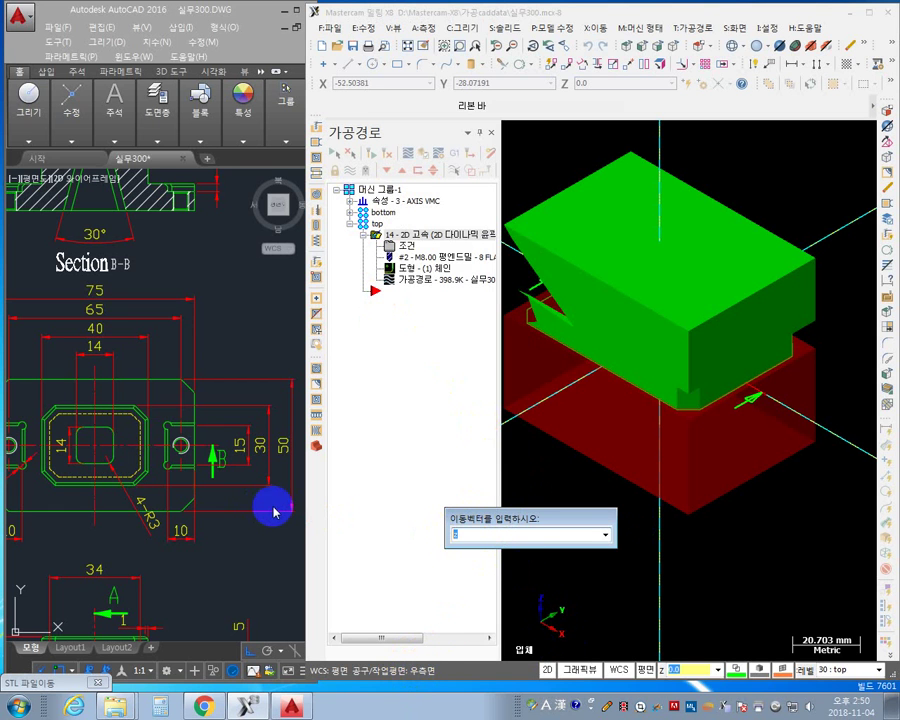
{"action": "type", "text": "y-3"}
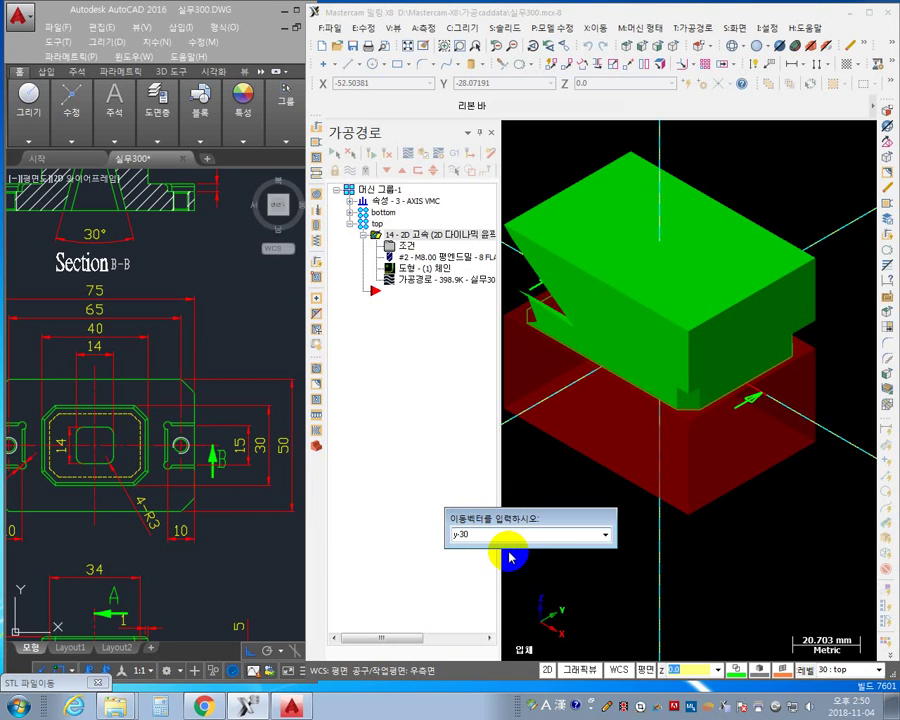
{"action": "type", "text": "0"}
{"action": "key", "text": "Return"}
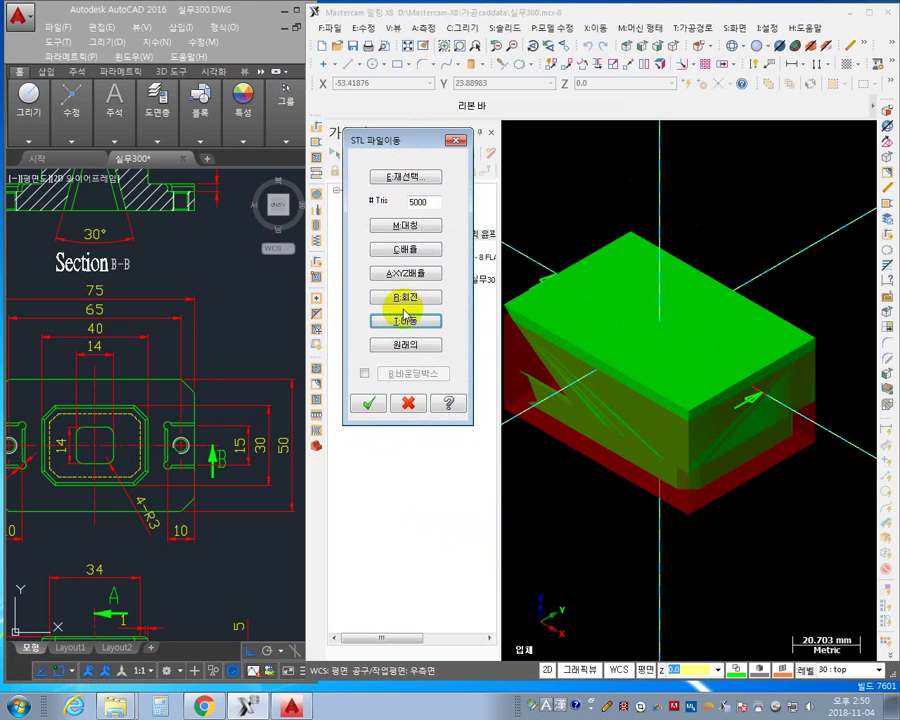
- Accept the STL transform and save the model in binary format as 실무300-t in the data folder
{"action": "left_click", "coordinate": [370, 404]}
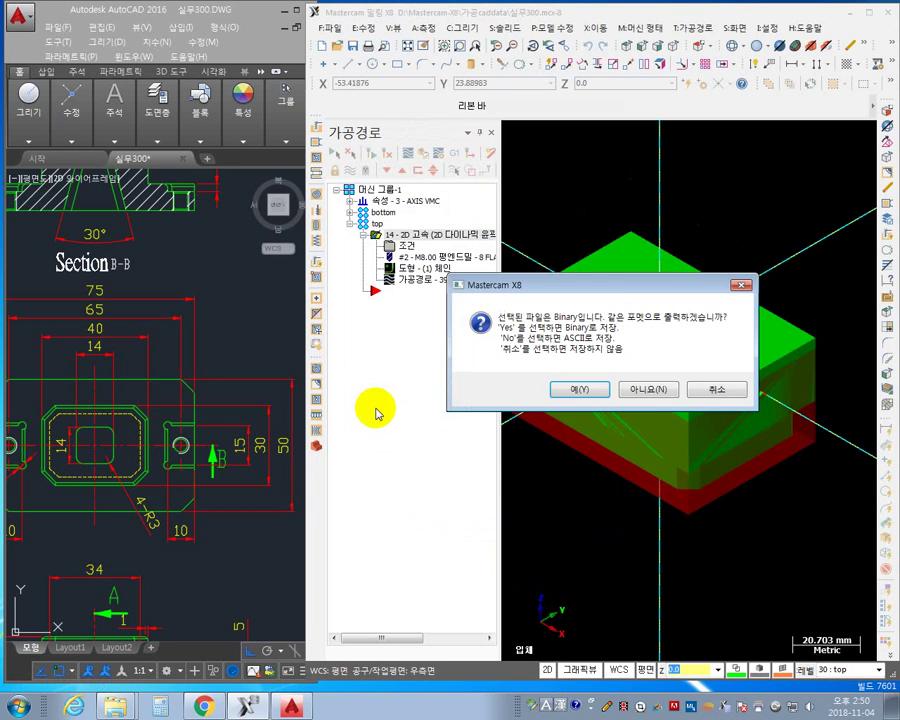
{"action": "left_click_drag", "start_coordinate": [614, 291], "coordinate": [349, 242]}
{"action": "left_click", "coordinate": [804, 362]}
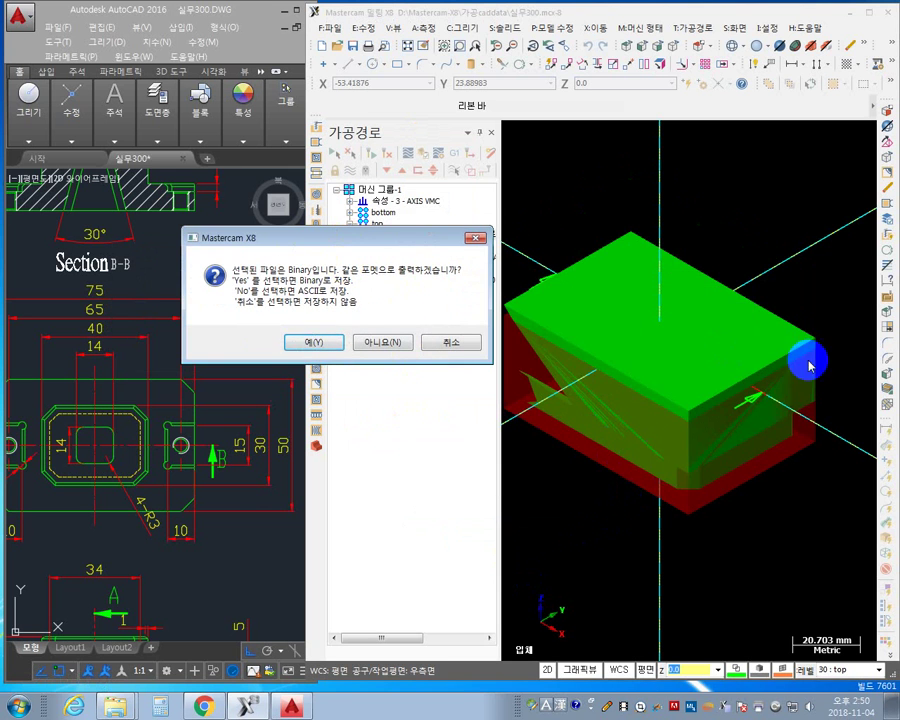
{"action": "left_click", "coordinate": [314, 342]}
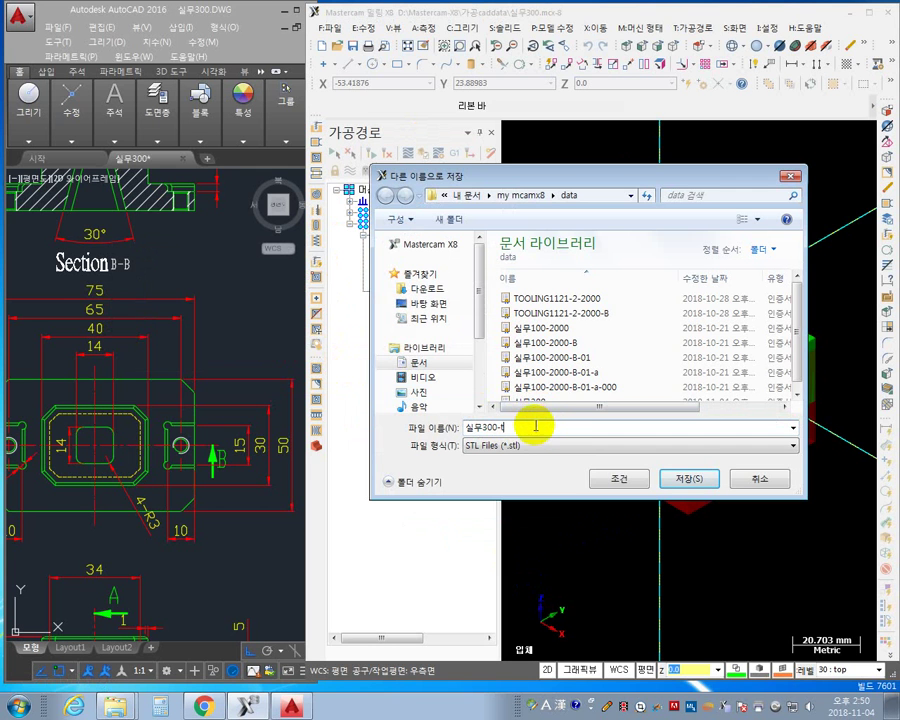
{"action": "left_click", "coordinate": [690, 479]}
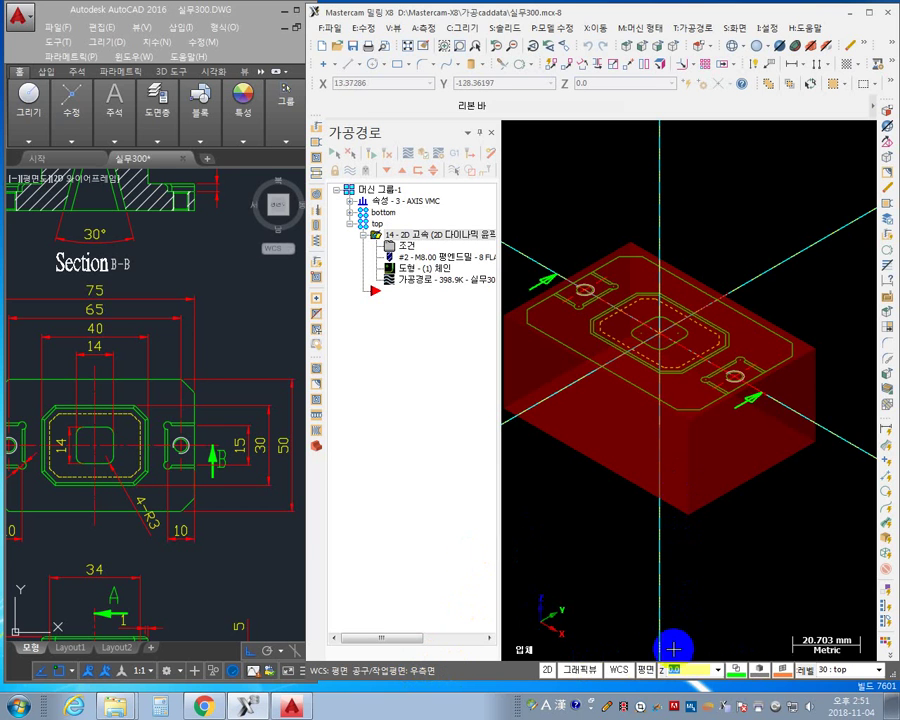
- Set the tool and construction plane back to the top plane
{"action": "left_click", "coordinate": [646, 669]}
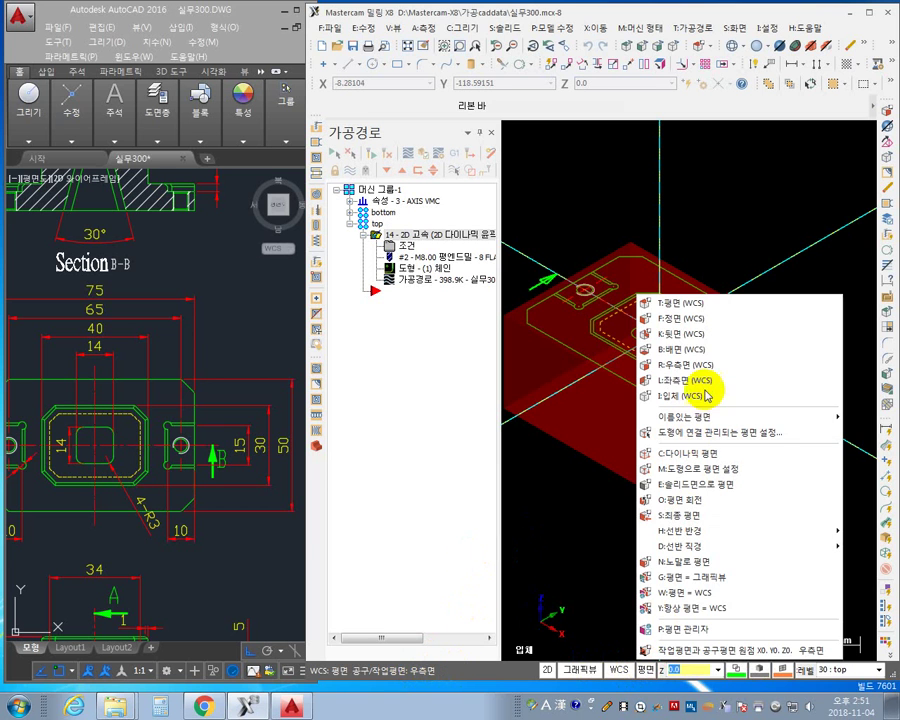
{"action": "left_click", "coordinate": [683, 302]}
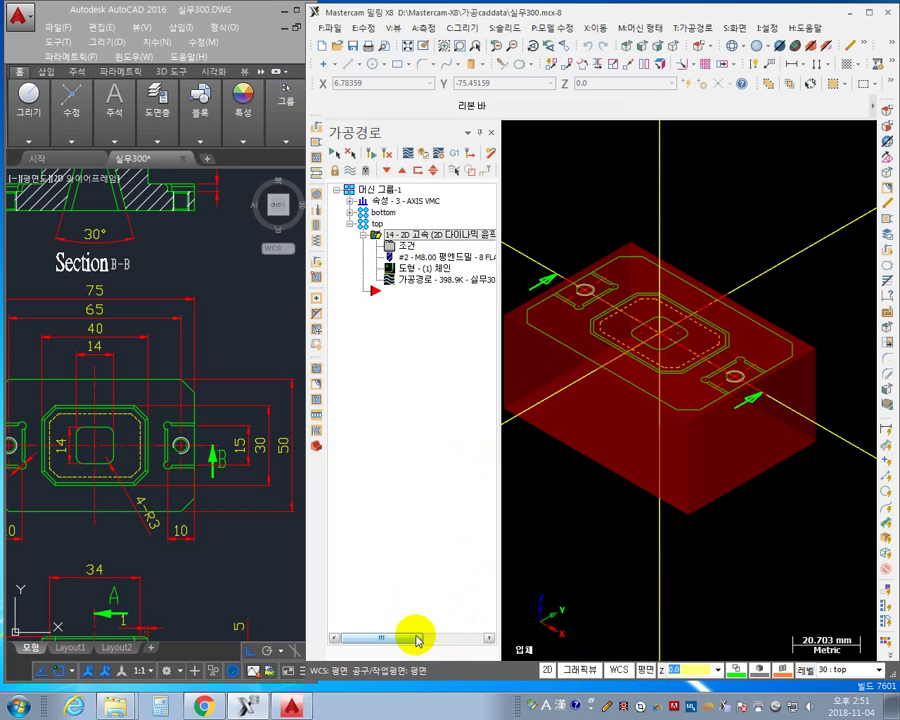
{"action": "left_click", "coordinate": [612, 542]}
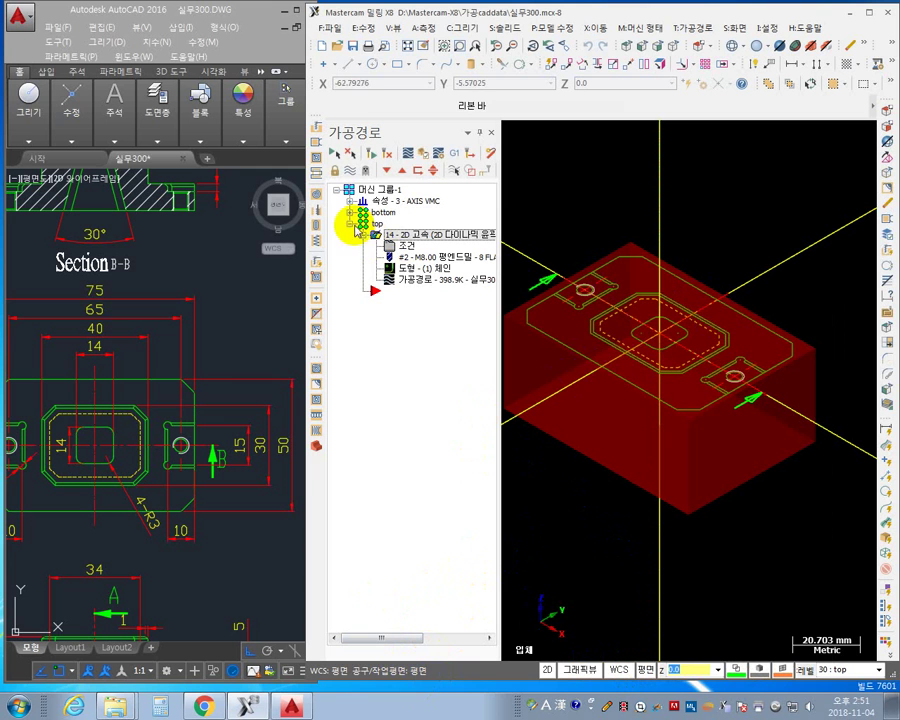
- Change the machine group's stock setup to a file-based shape using 실무300-t.stl
{"action": "left_click", "coordinate": [559, 272]}
{"action": "left_click", "coordinate": [350, 201]}
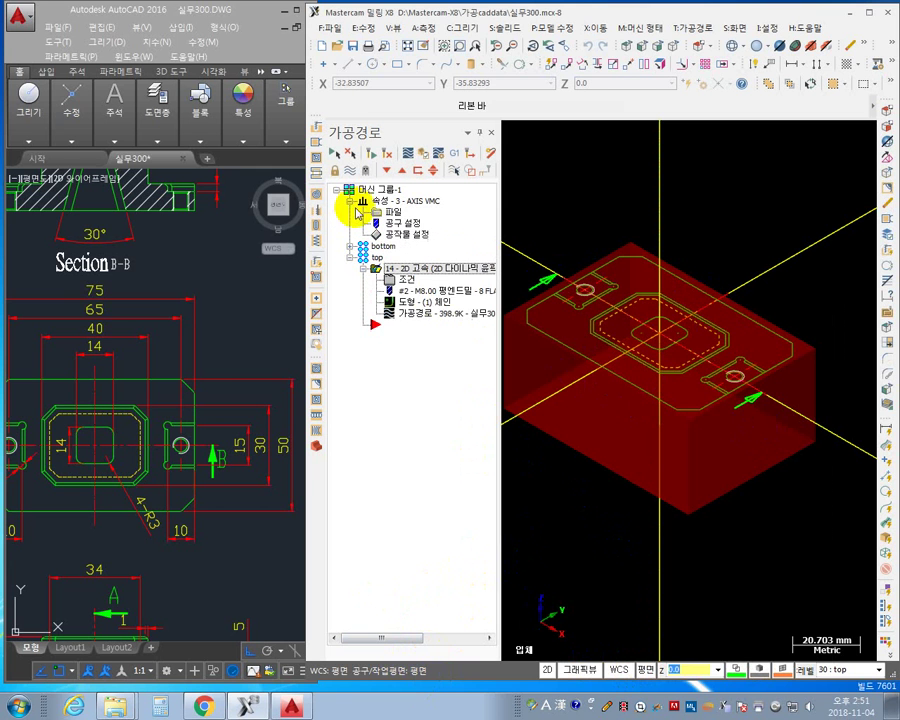
{"action": "left_click", "coordinate": [635, 366]}
{"action": "left_click", "coordinate": [514, 287]}
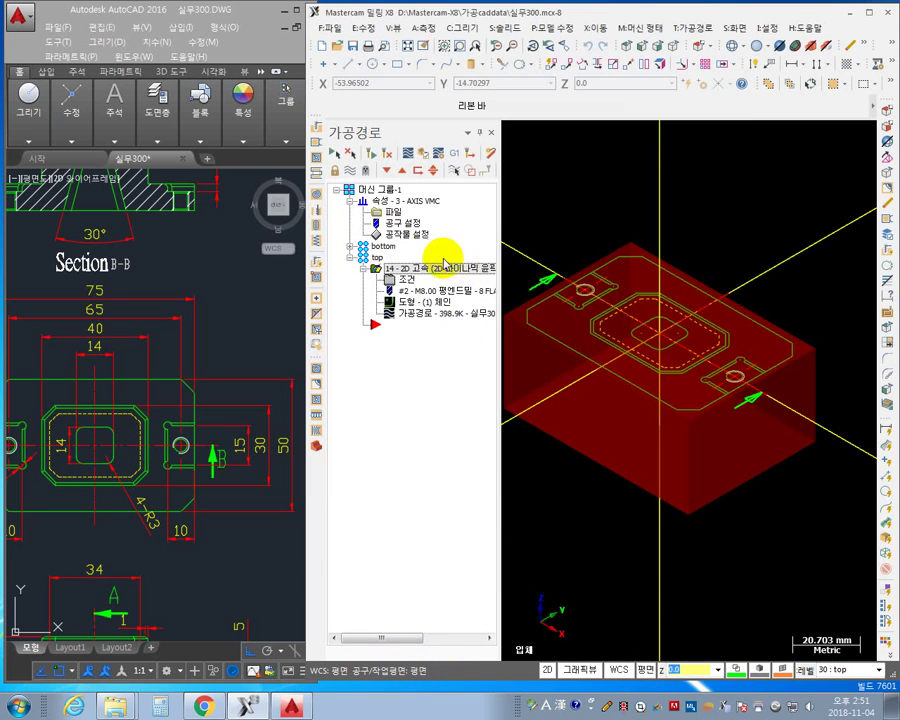
{"action": "left_click", "coordinate": [415, 237]}
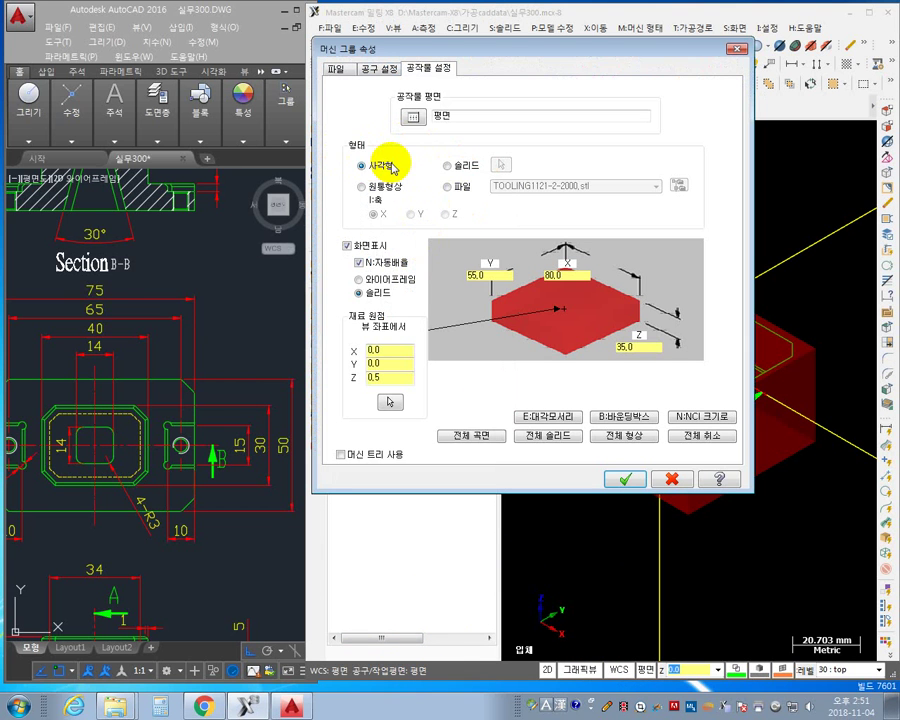
{"action": "left_click", "coordinate": [449, 187]}
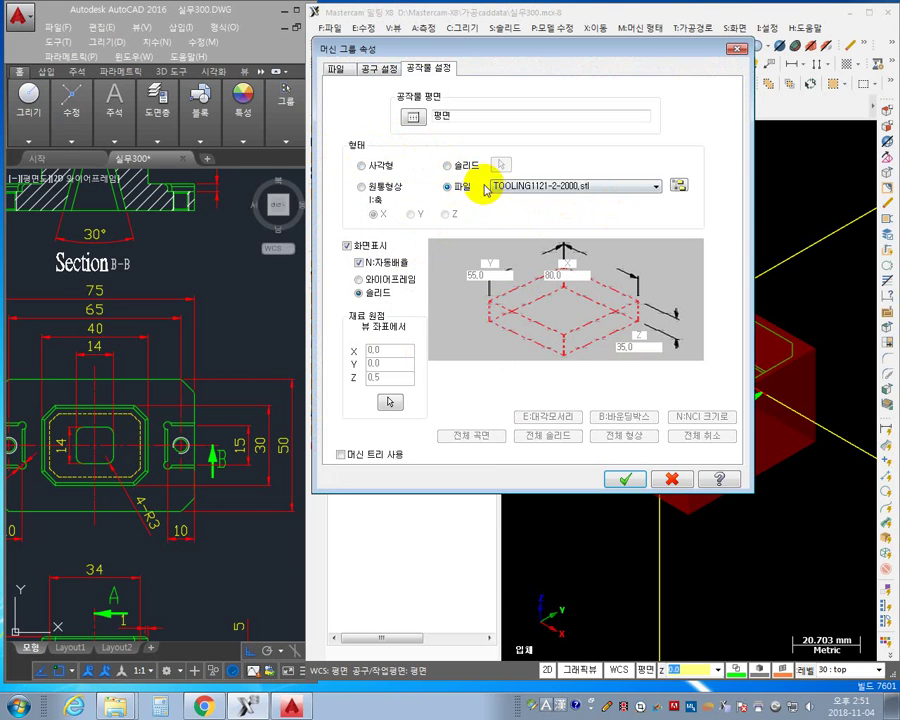
{"action": "left_click", "coordinate": [658, 187]}
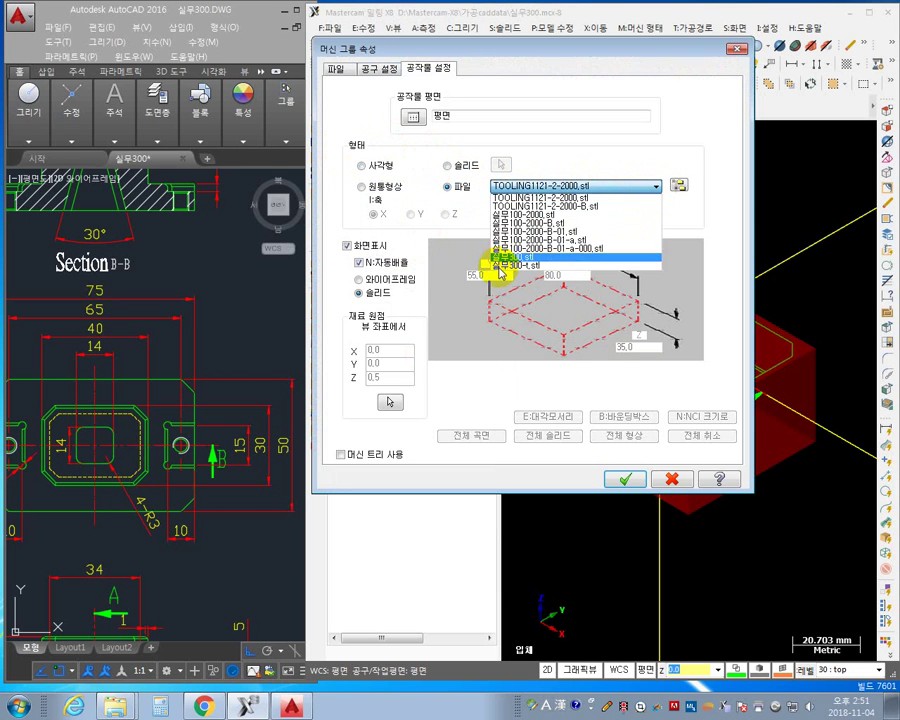
{"action": "left_click", "coordinate": [536, 266]}
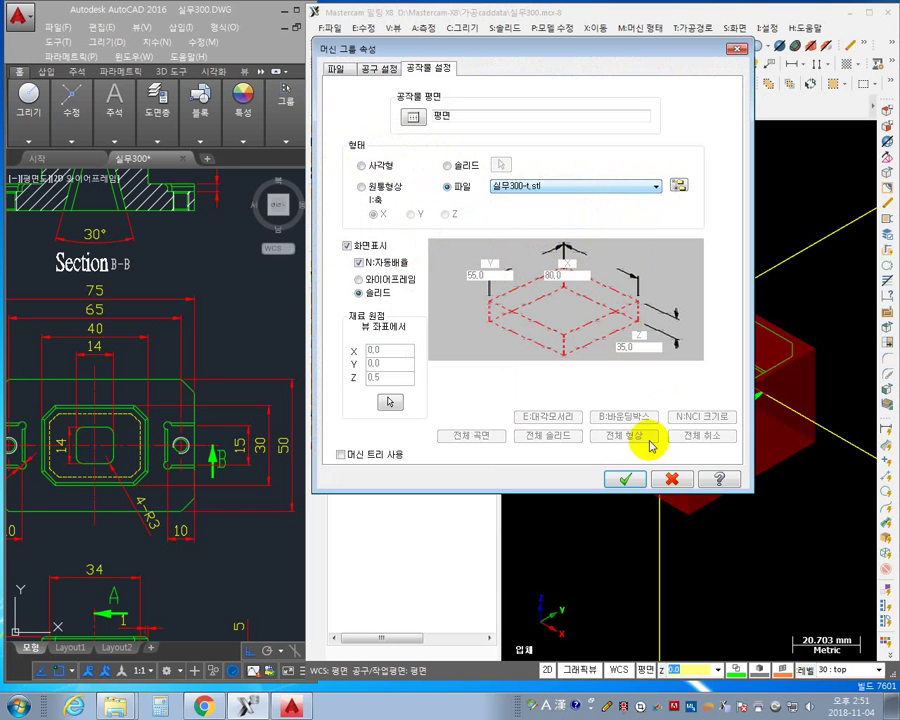
{"action": "left_click", "coordinate": [625, 479]}
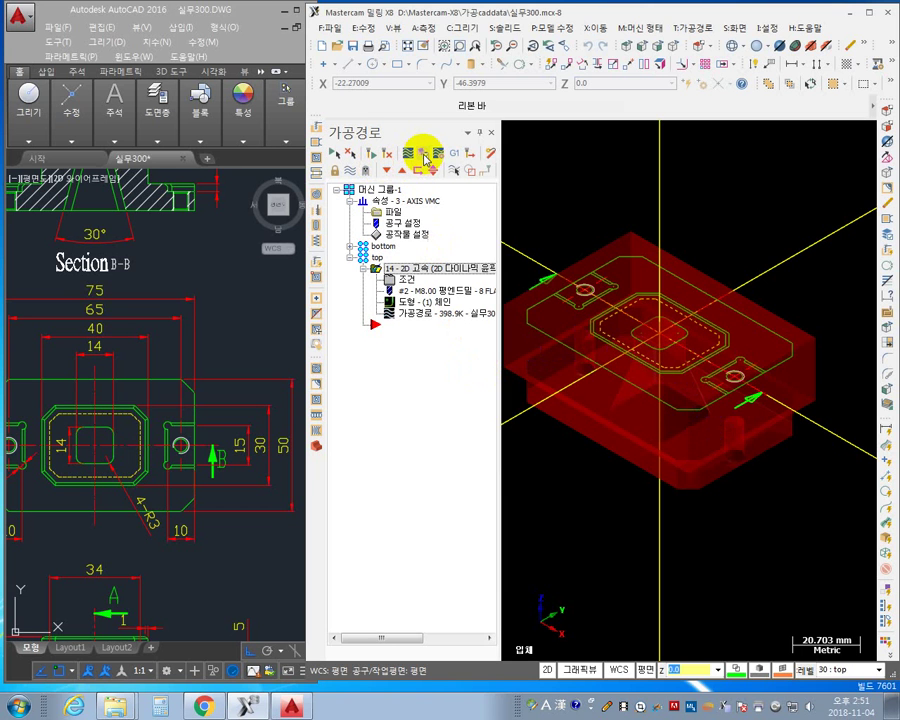
- Verify the top-side 2D high-speed toolpath on the new stock at increased speed, inspect the machined part and close the simulator
{"action": "left_click", "coordinate": [423, 158]}
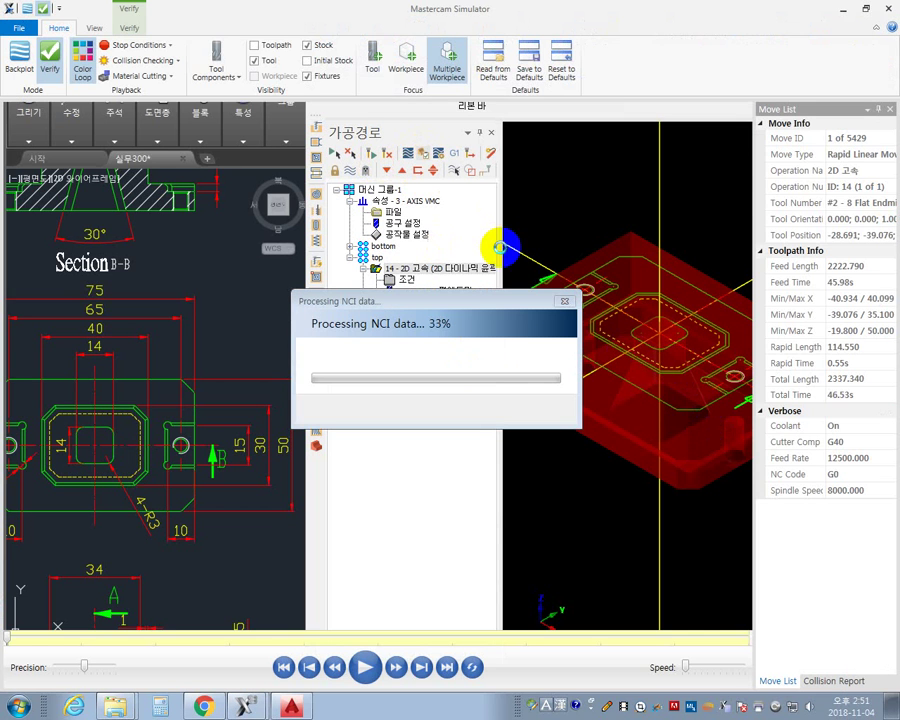
{"action": "scroll", "coordinate": [513, 458], "scroll_direction": "down", "scroll_amount": 5}
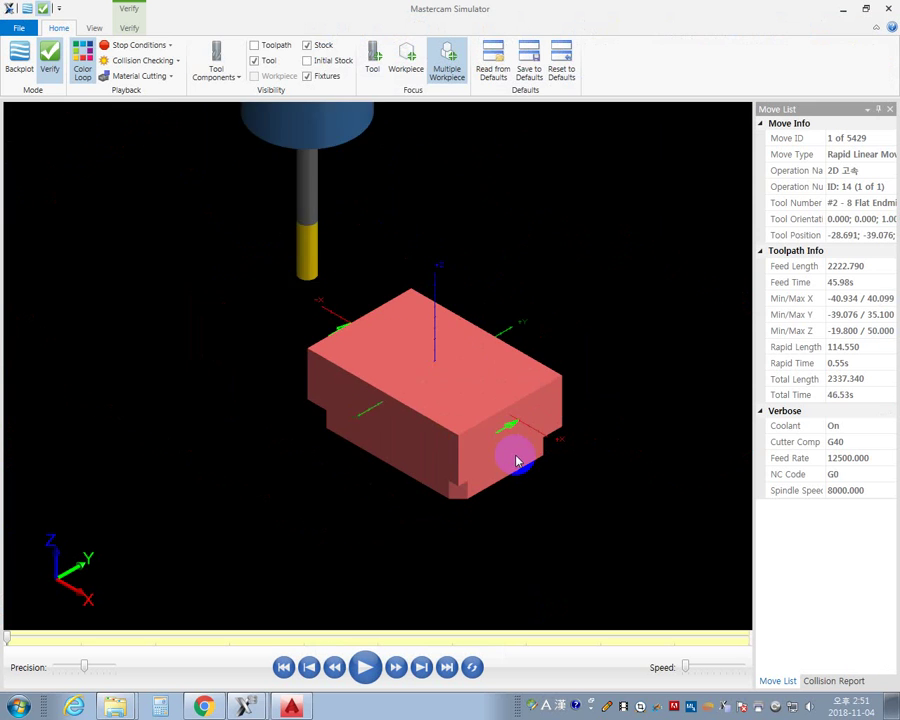
{"action": "scroll", "coordinate": [516, 456], "scroll_direction": "up", "scroll_amount": 2}
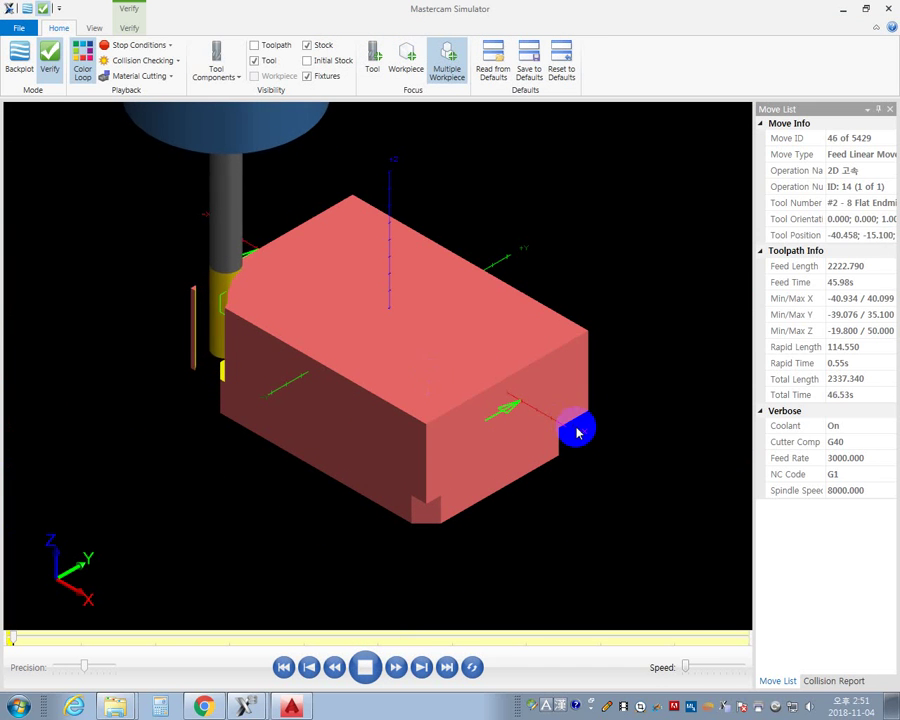
{"action": "left_click_drag", "start_coordinate": [687, 667], "coordinate": [711, 666]}
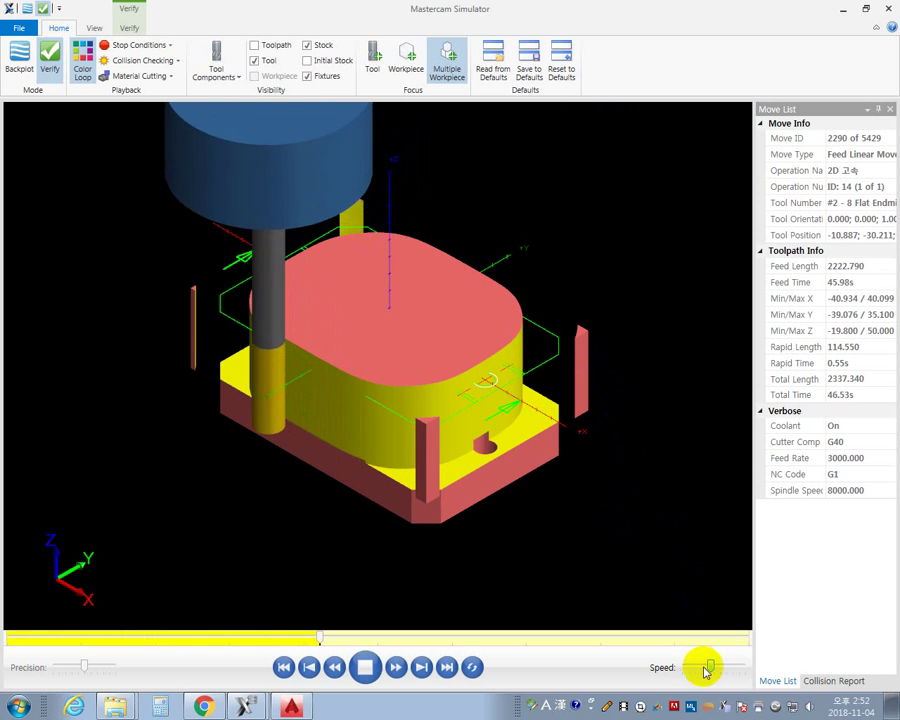
{"action": "left_click_drag", "start_coordinate": [707, 669], "coordinate": [748, 670]}
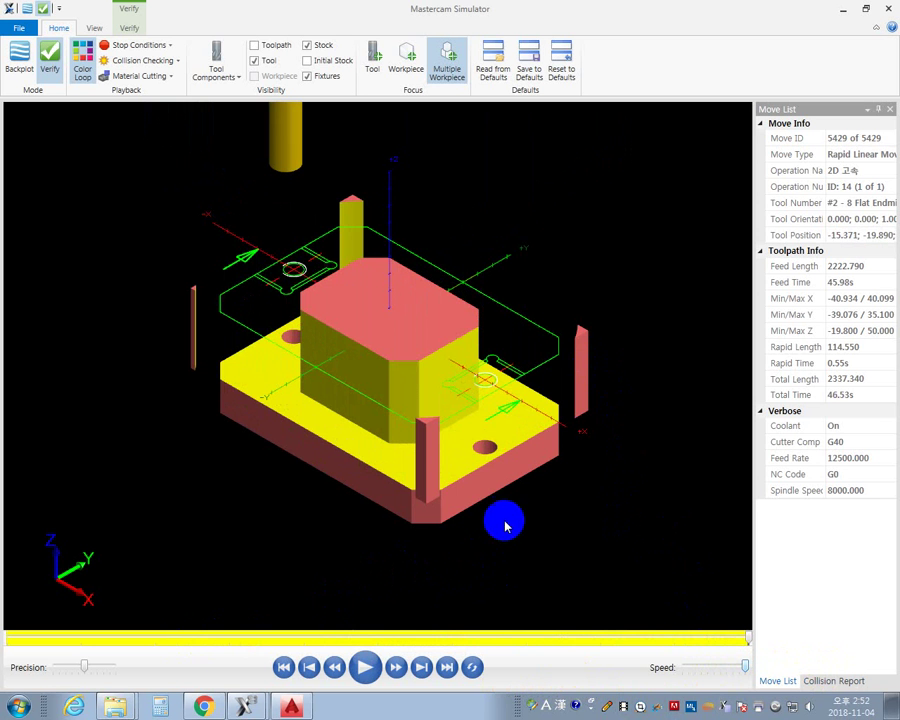
{"action": "middle_click_drag", "start_coordinate": [451, 380], "coordinate": [440, 346]}
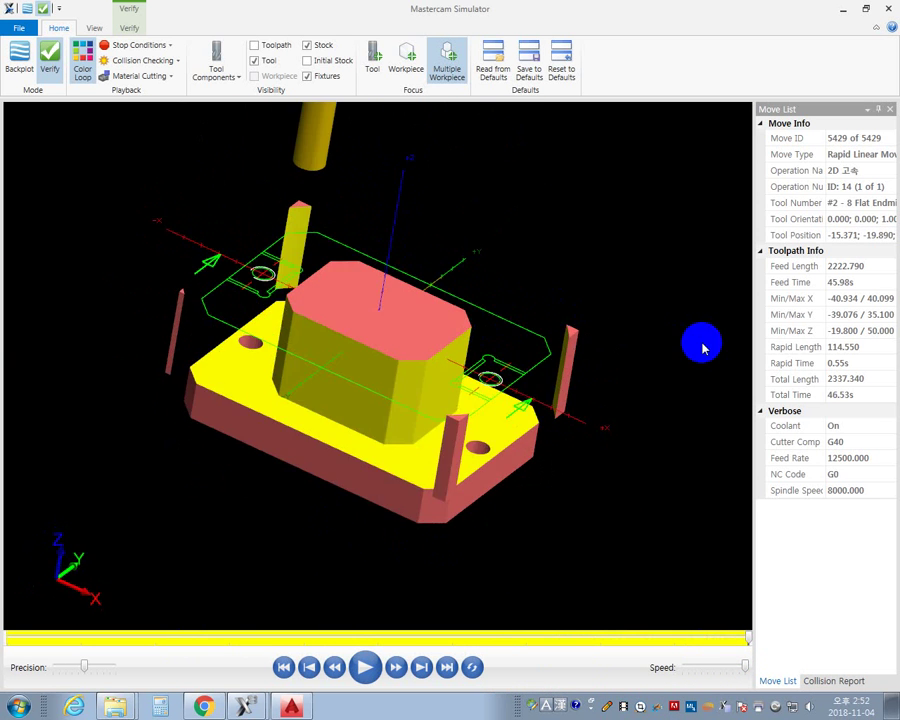
{"action": "left_click", "coordinate": [888, 10]}
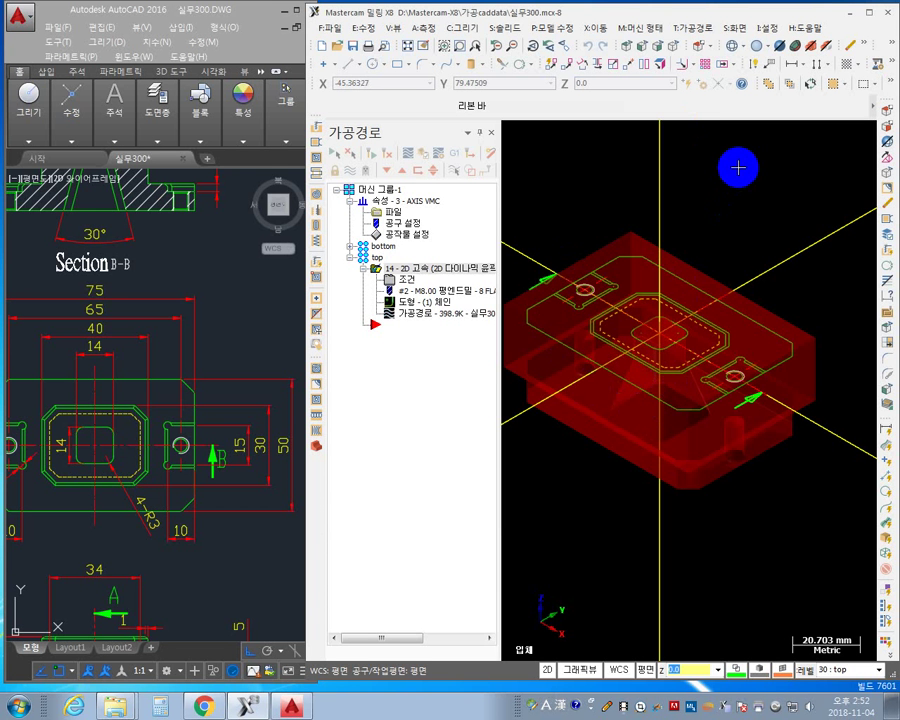
- Examine the stock's profile in the front view, comparing its upper face and stepped lower edge with the origin line
{"action": "left_click", "coordinate": [640, 48]}
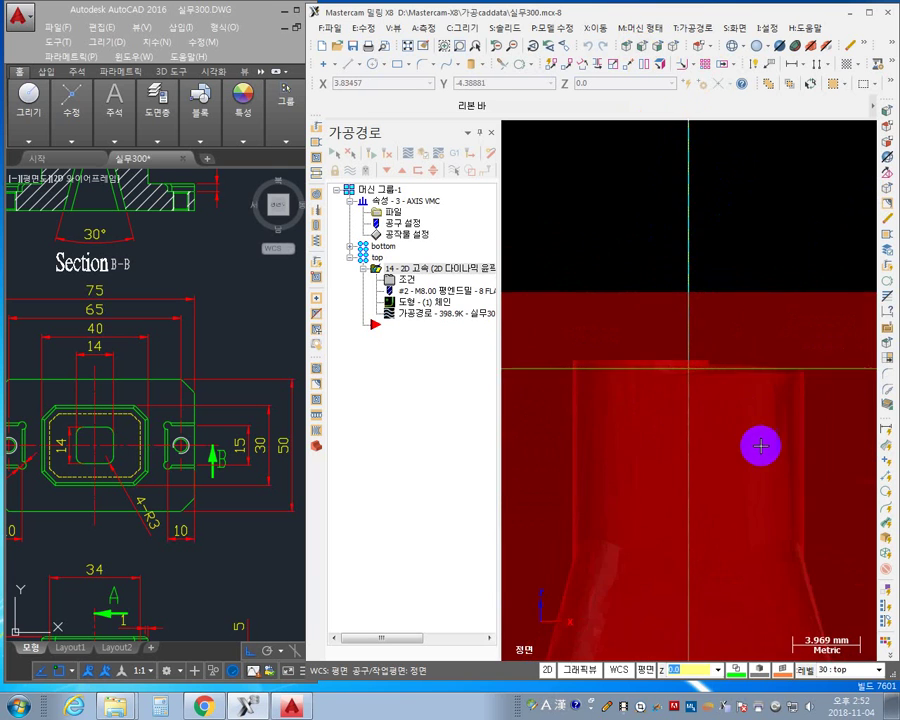
{"action": "scroll", "coordinate": [754, 454], "scroll_direction": "down", "scroll_amount": 3}
{"action": "scroll", "coordinate": [754, 454], "scroll_direction": "down", "scroll_amount": 3}
{"action": "middle_click_drag", "start_coordinate": [743, 459], "coordinate": [745, 358]}
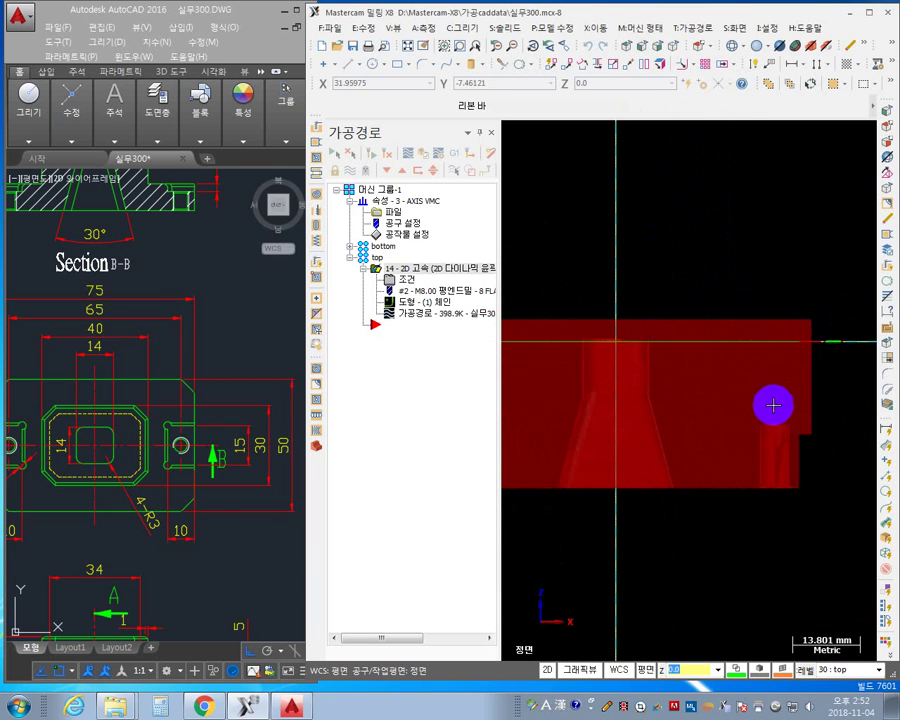
{"action": "middle_click_drag", "start_coordinate": [773, 405], "coordinate": [820, 406]}
{"action": "scroll", "coordinate": [819, 405], "scroll_direction": "down", "scroll_amount": 1}
{"action": "scroll", "coordinate": [812, 380], "scroll_direction": "up", "scroll_amount": 4}
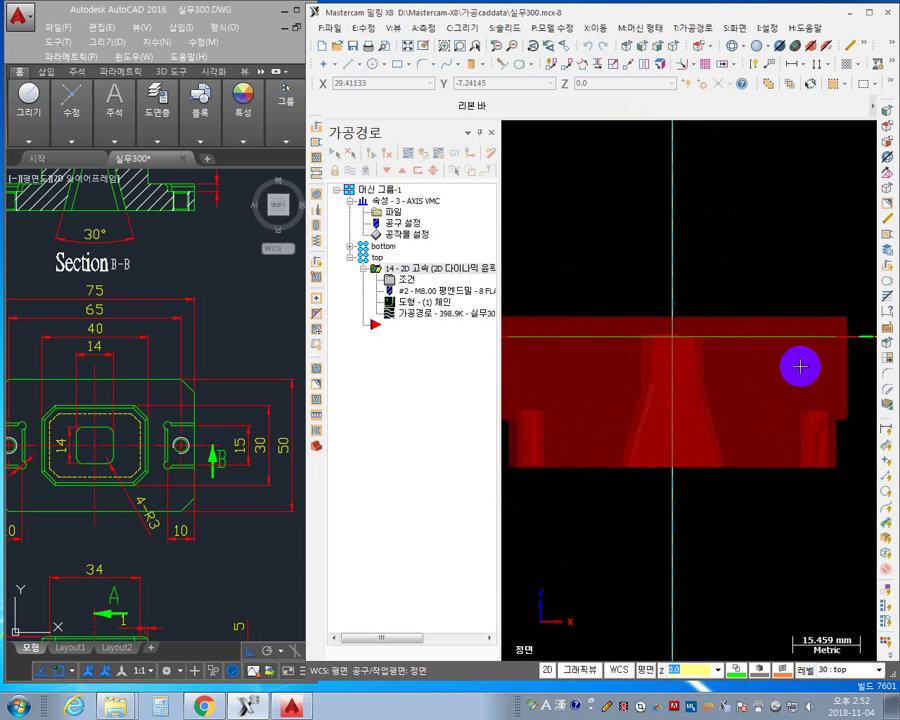
{"action": "middle_click_drag", "start_coordinate": [840, 360], "coordinate": [763, 391]}
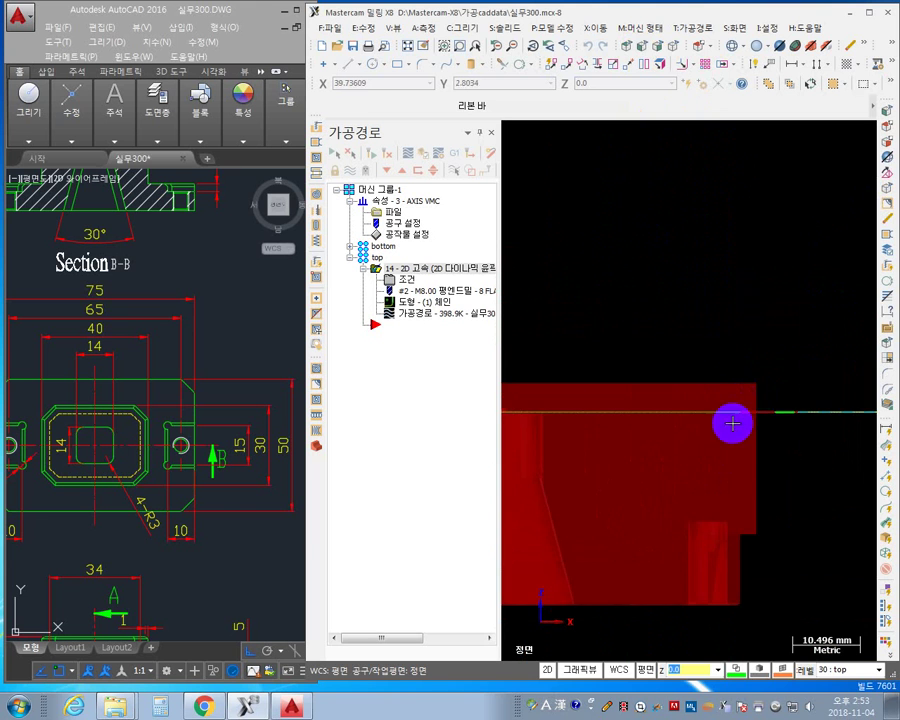
{"action": "middle_click_drag", "start_coordinate": [731, 422], "coordinate": [765, 325]}
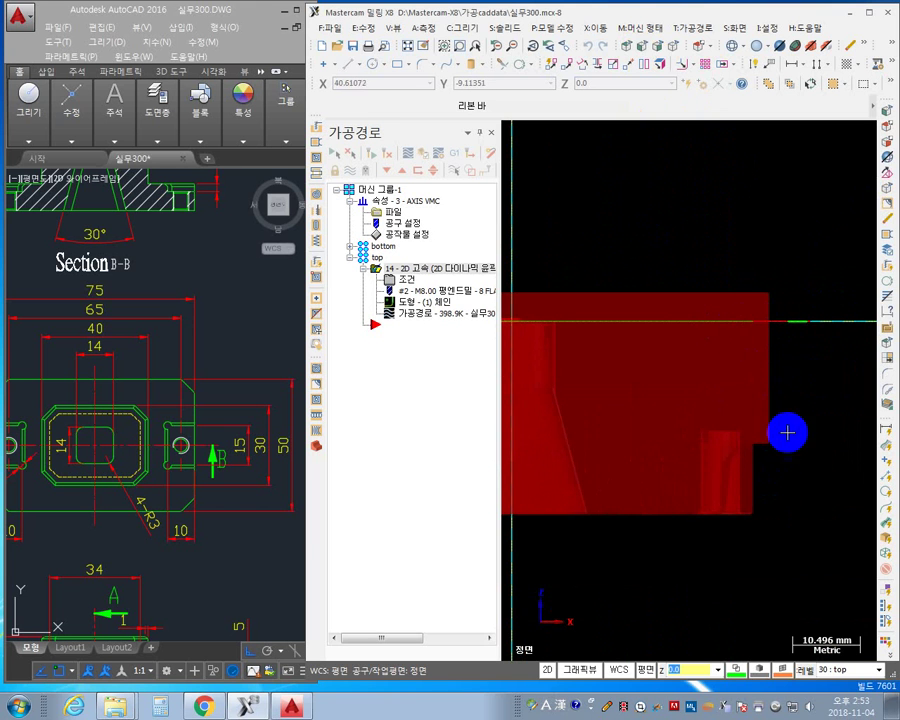
{"action": "scroll", "coordinate": [727, 333], "scroll_direction": "down", "scroll_amount": 1}
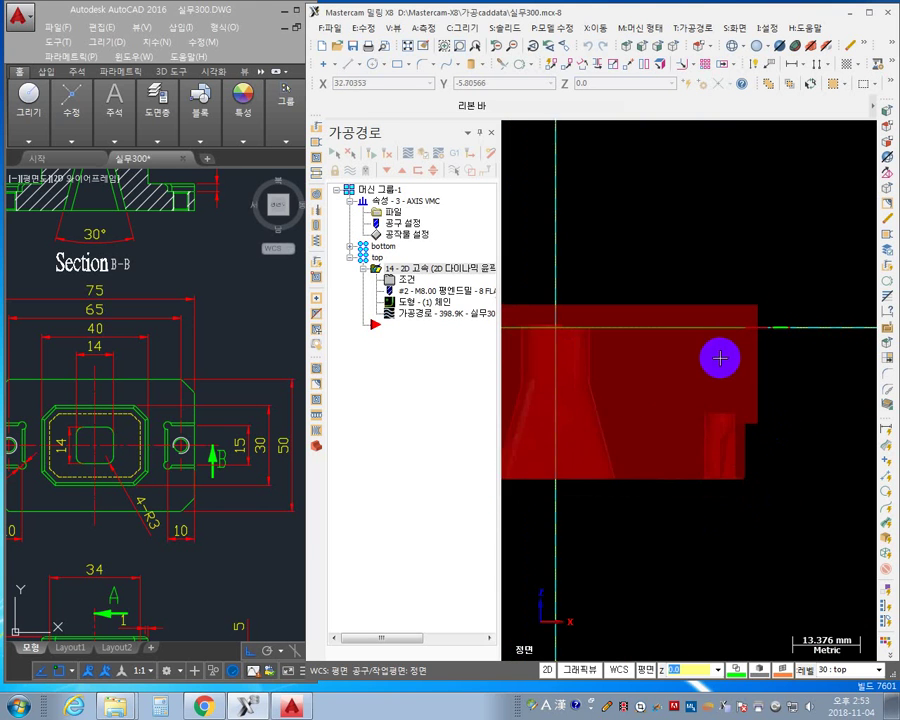
{"action": "middle_click_drag", "start_coordinate": [716, 356], "coordinate": [750, 342]}
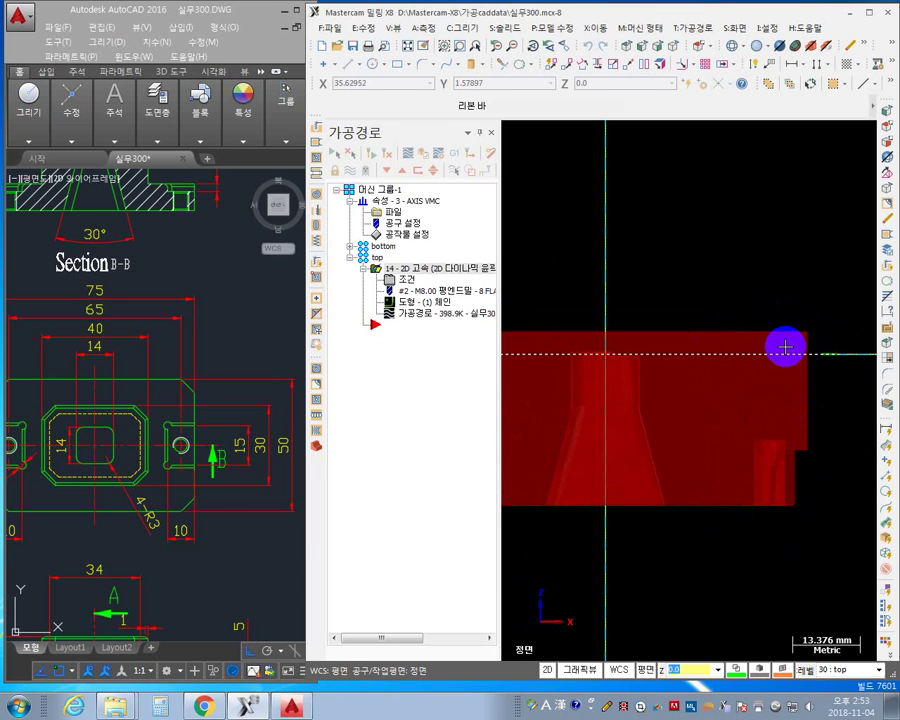
{"action": "scroll", "coordinate": [760, 395], "scroll_direction": "down", "scroll_amount": 1}
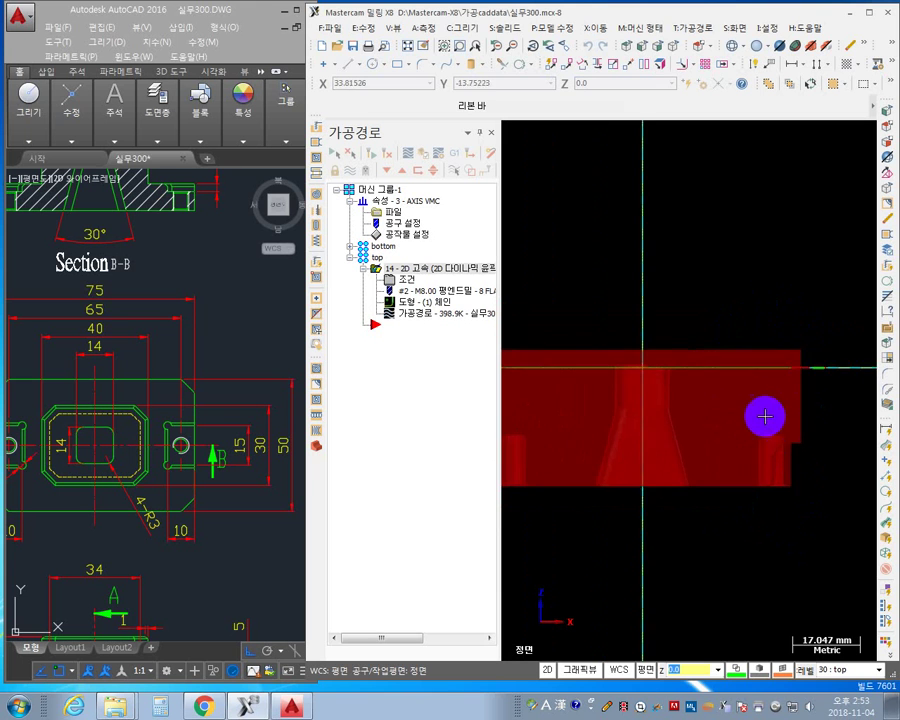
- Copy the facing operation (페이싱) from the bottom toolpath group and paste it at the end of the top group
{"action": "middle_click_drag", "start_coordinate": [763, 416], "coordinate": [827, 410]}
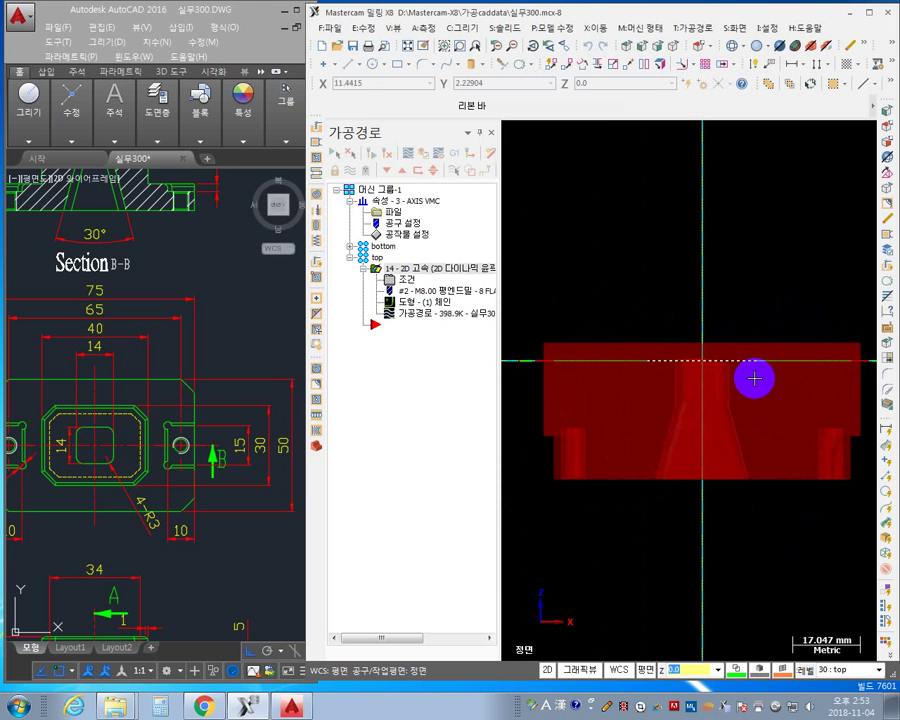
{"action": "scroll", "coordinate": [783, 414], "scroll_direction": "down", "scroll_amount": 1}
{"action": "middle_click_drag", "start_coordinate": [810, 452], "coordinate": [760, 376]}
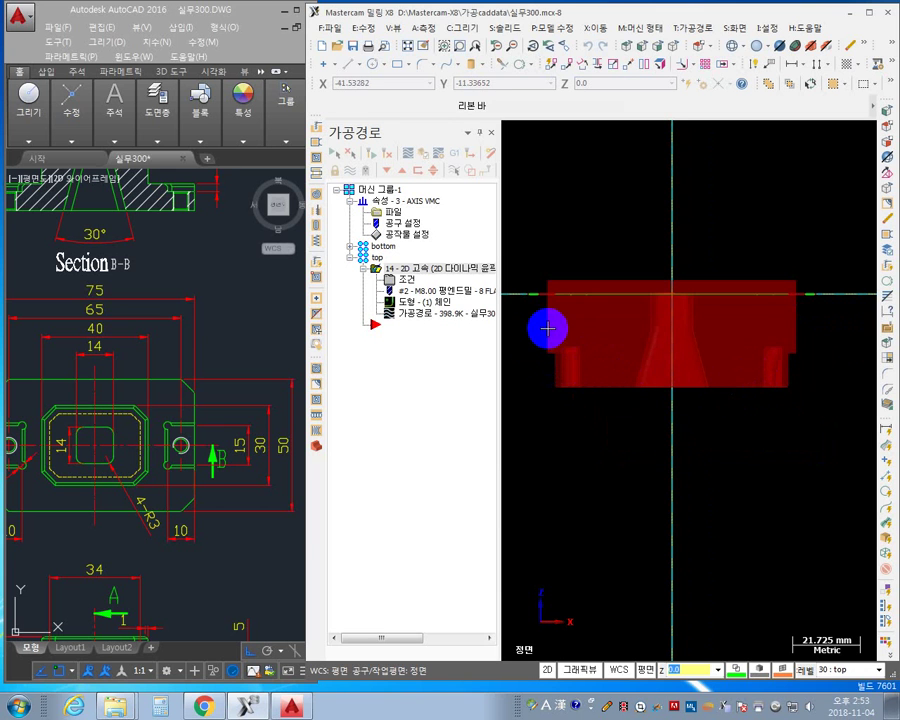
{"action": "left_click", "coordinate": [377, 259]}
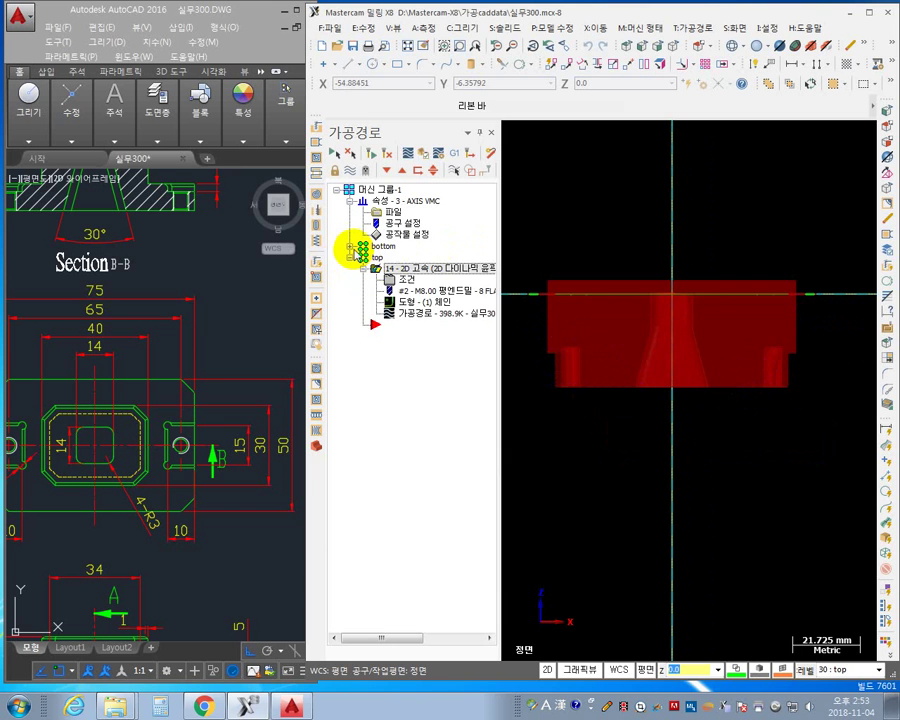
{"action": "left_click", "coordinate": [351, 247]}
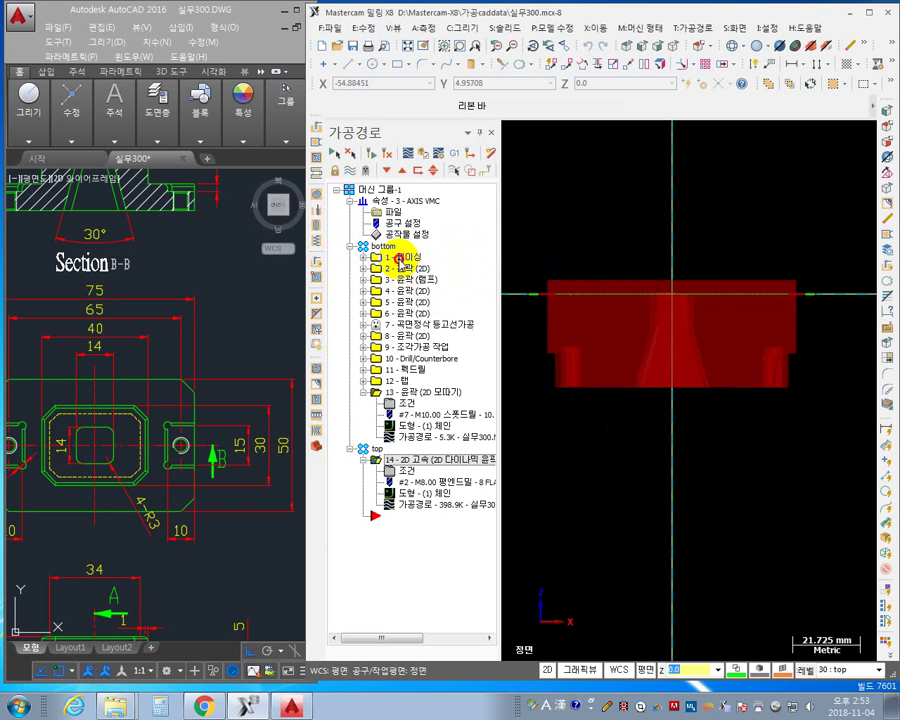
{"action": "left_click", "coordinate": [399, 259]}
{"action": "right_click", "coordinate": [401, 259]}
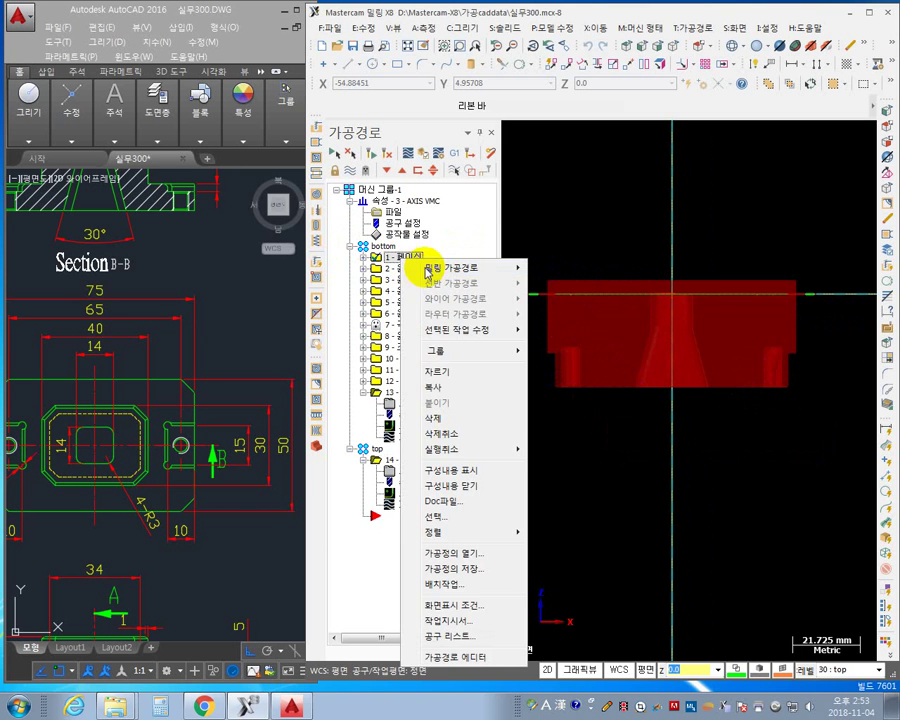
{"action": "left_click", "coordinate": [454, 393]}
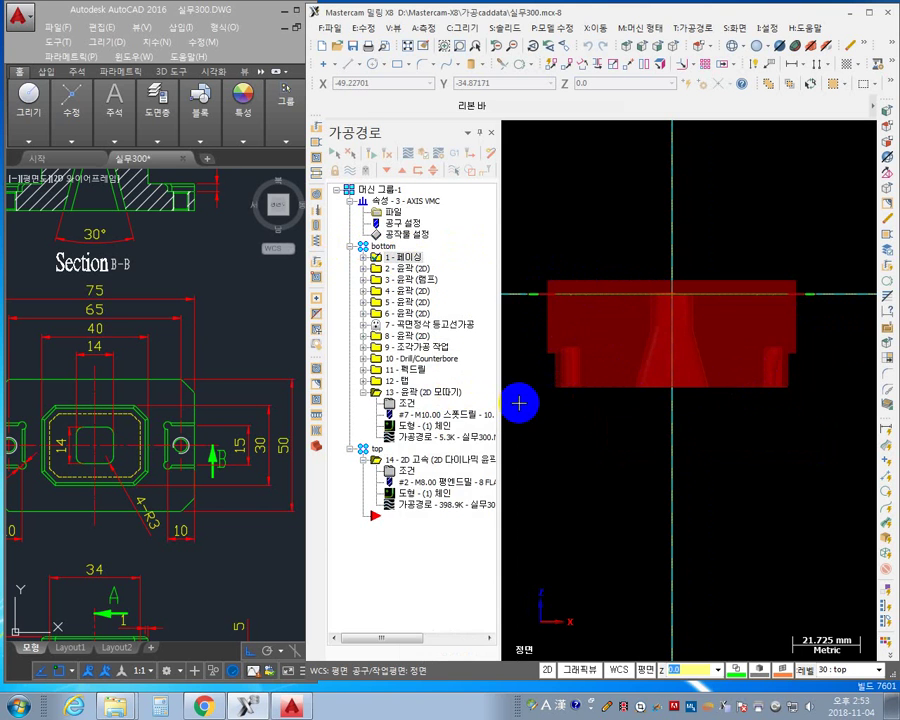
{"action": "right_click", "coordinate": [392, 497]}
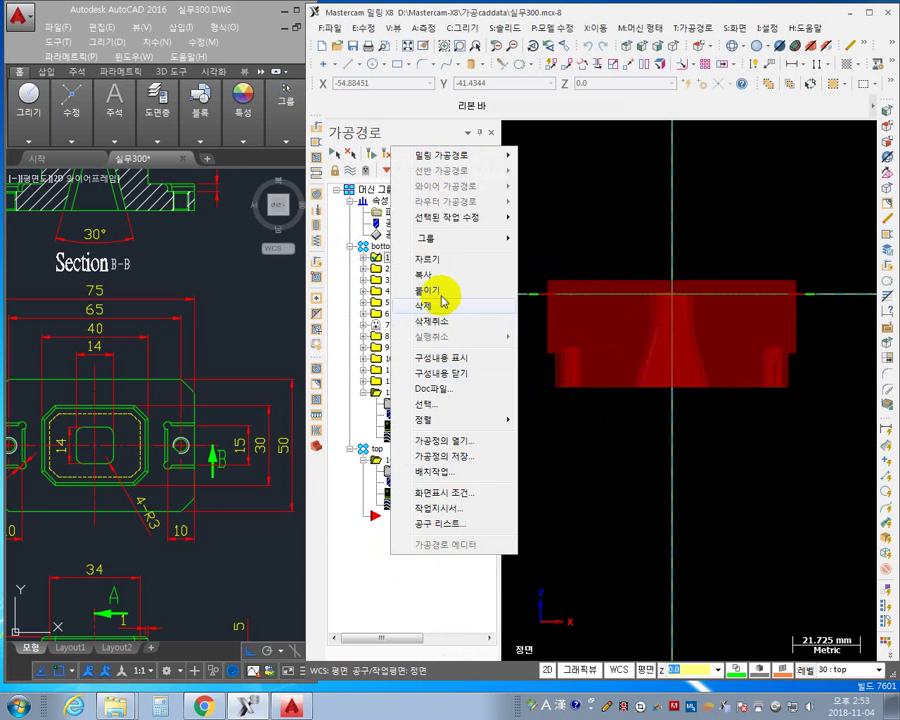
{"action": "left_click", "coordinate": [444, 297]}
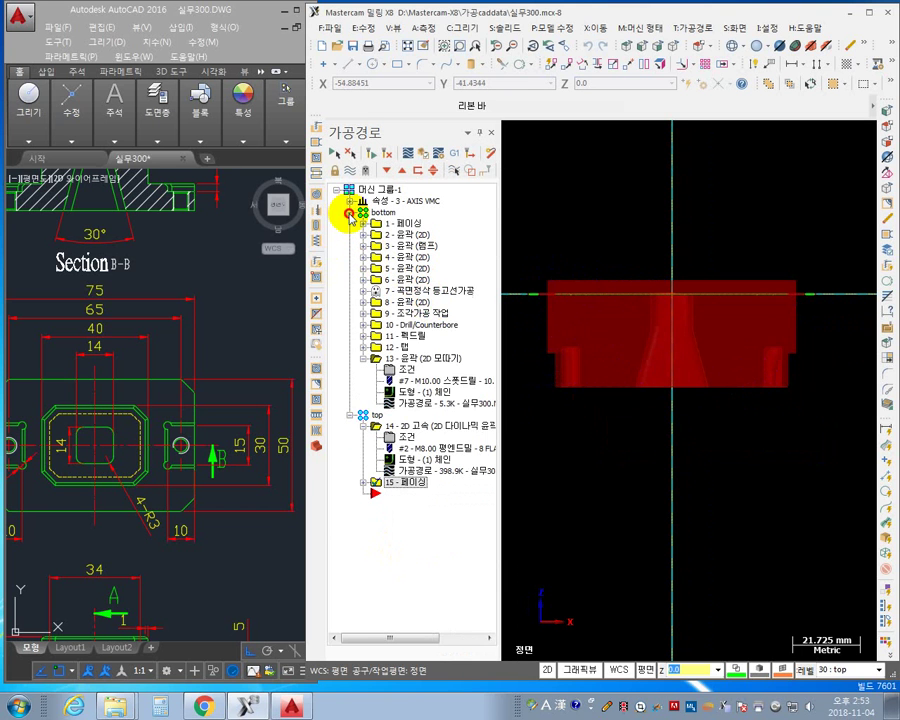
- Reorder the top group so that the copied facing operation comes before the 2D high-speed Dynamic Contour operation
{"action": "left_click", "coordinate": [349, 213]}
{"action": "left_click", "coordinate": [364, 292]}
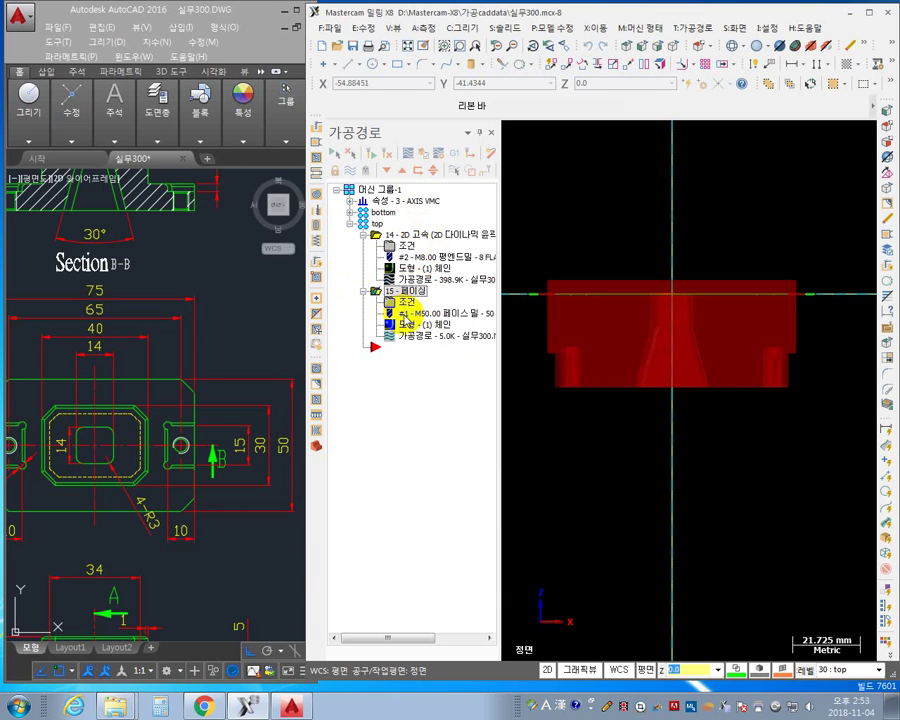
{"action": "left_click", "coordinate": [412, 294]}
{"action": "left_click", "coordinate": [405, 244]}
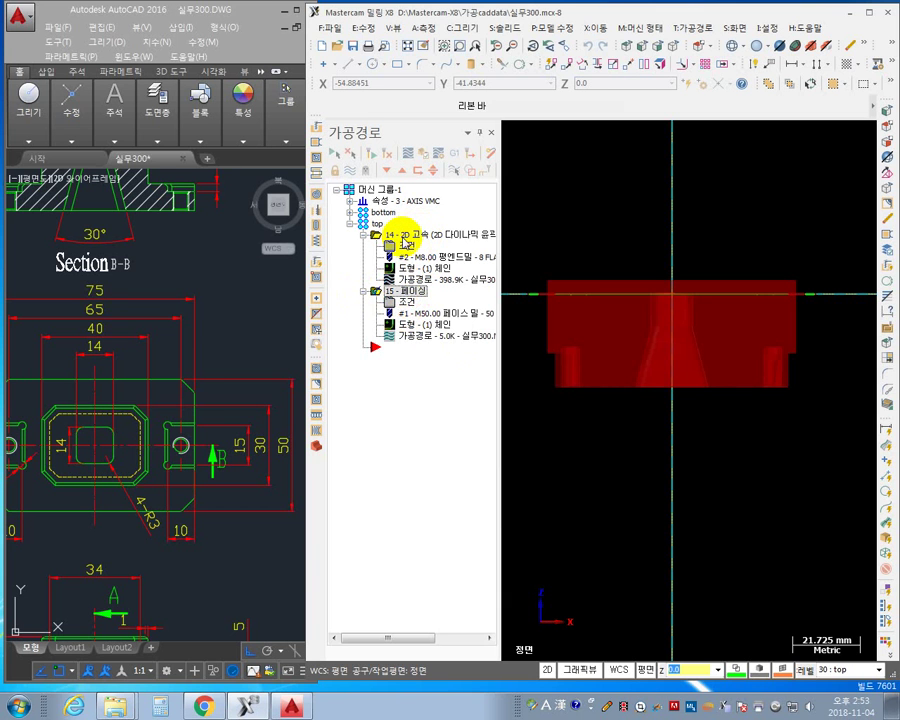
{"action": "left_click_drag", "start_coordinate": [392, 235], "coordinate": [402, 377]}
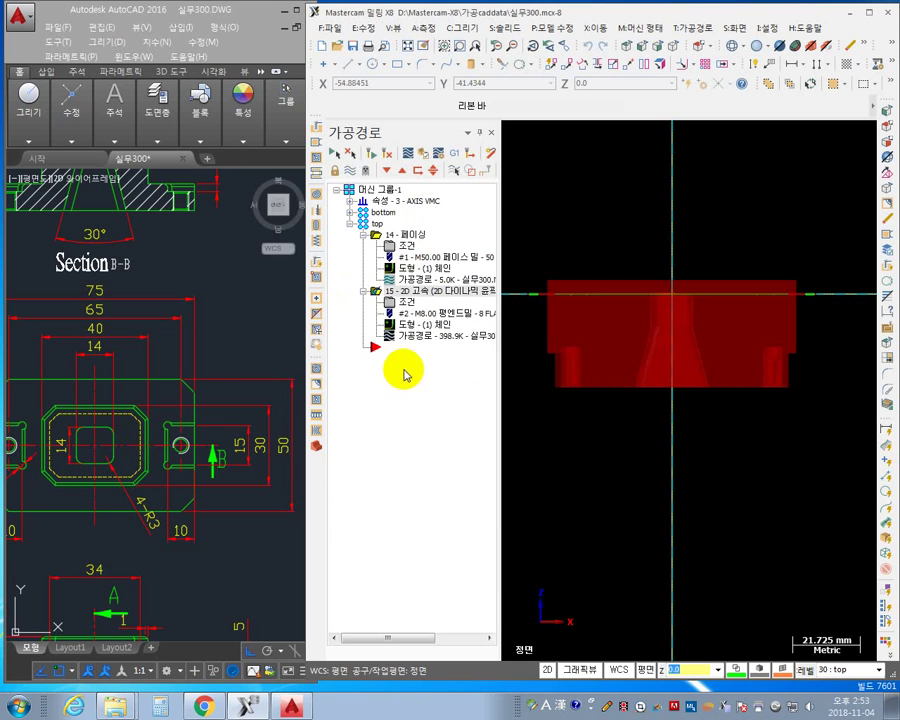
- In the copied facing operation's linking parameters, set the top of stock to 4.5 and the feed plane to 8
{"action": "left_click", "coordinate": [409, 247]}
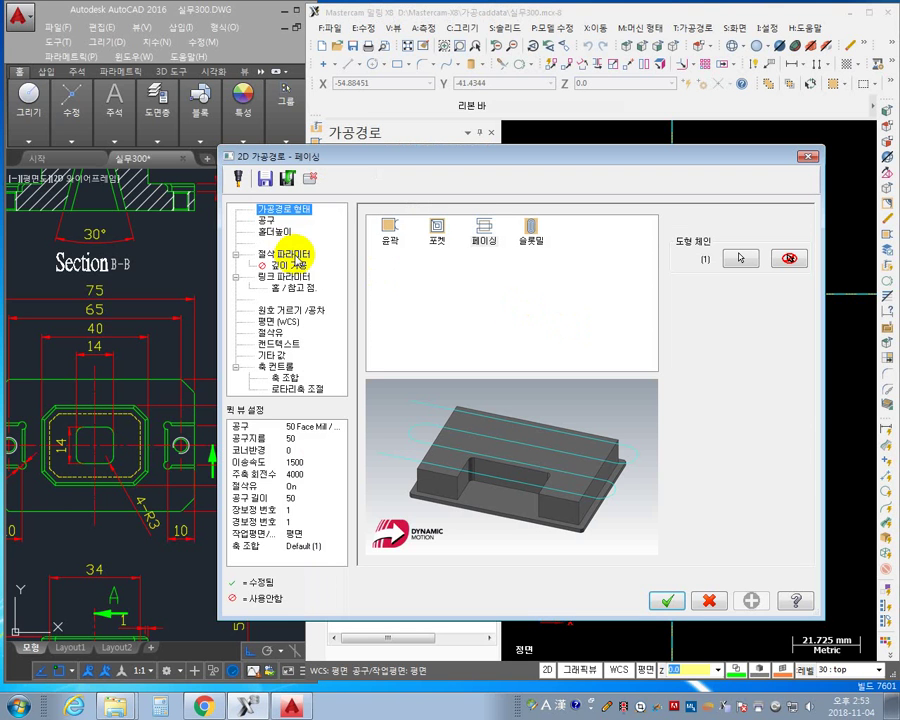
{"action": "left_click", "coordinate": [298, 255]}
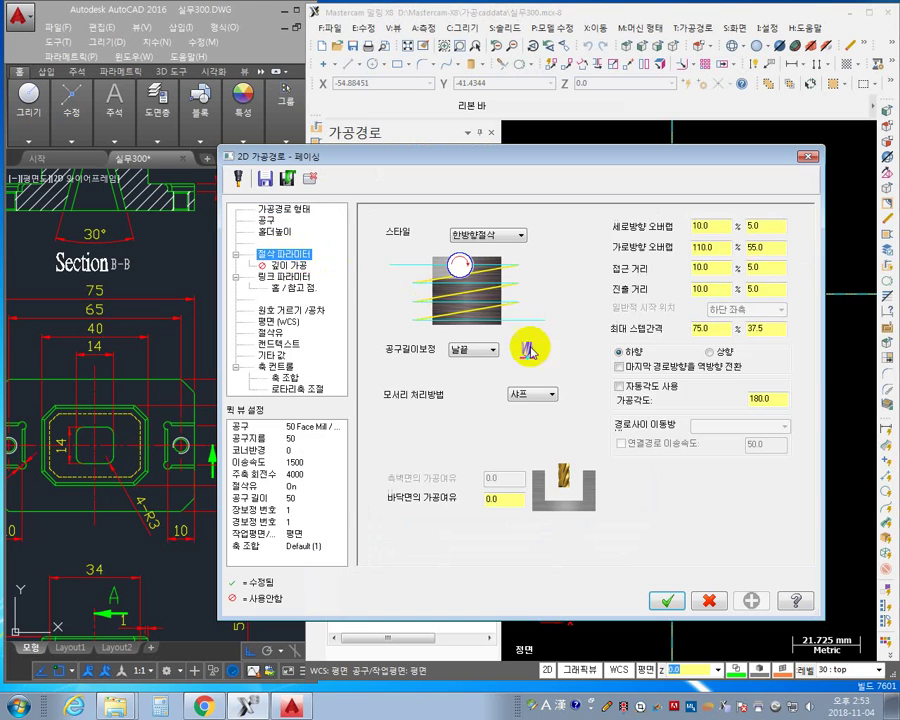
{"action": "left_click", "coordinate": [285, 276]}
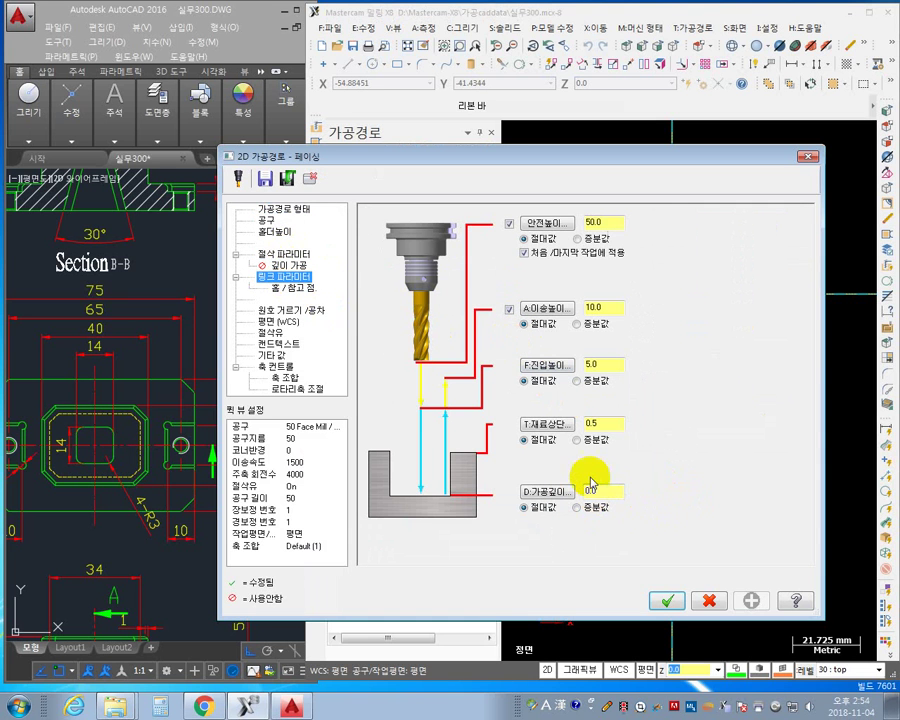
{"action": "left_click_drag", "start_coordinate": [588, 424], "coordinate": [619, 423]}
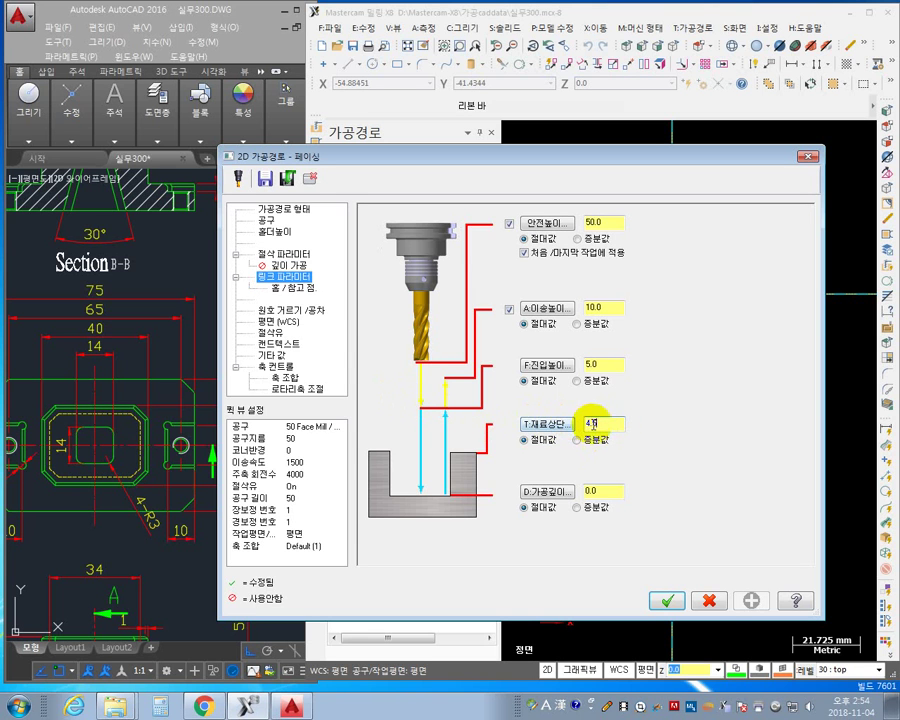
{"action": "left_click", "coordinate": [617, 367]}
{"action": "key", "text": "Return"}
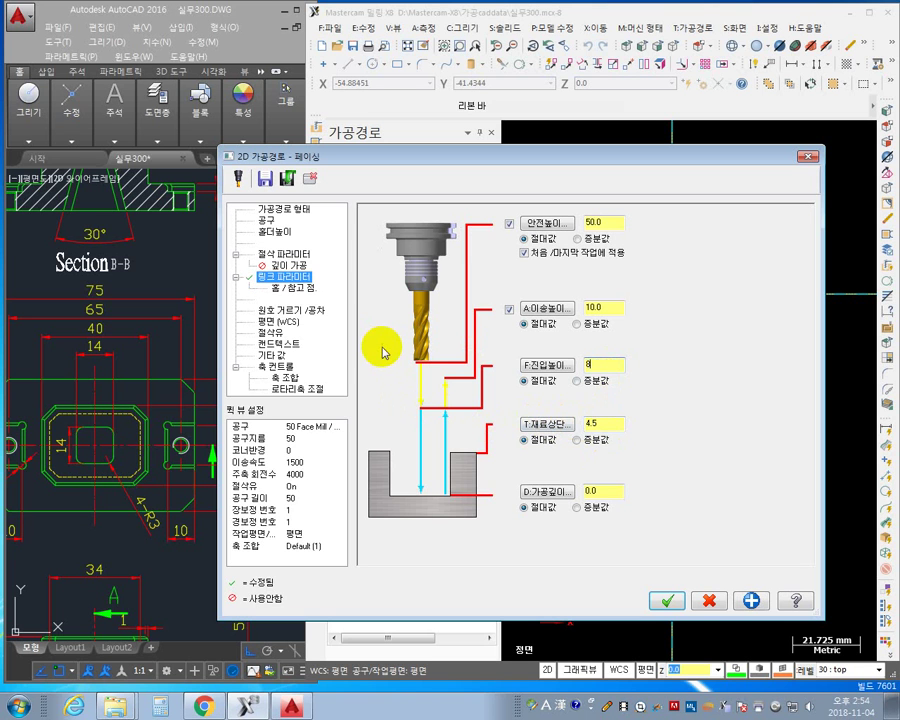
{"action": "left_click", "coordinate": [608, 313]}
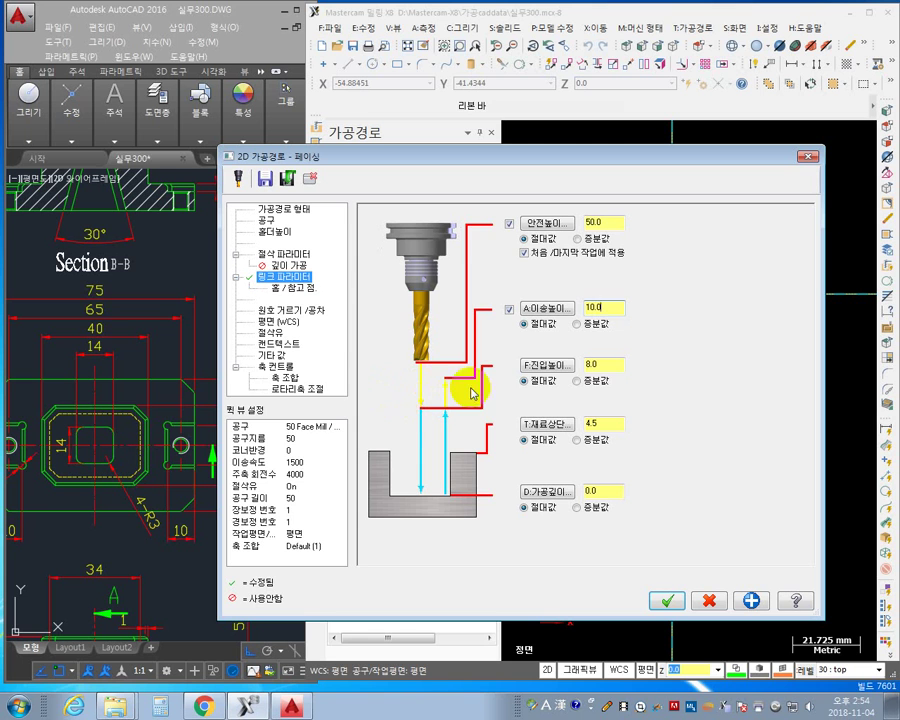
- Enable depth cuts for the facing with a 2.0 maximum rough step, 1 finish cut and a 0.2 finish step, and regenerate it
{"action": "left_click", "coordinate": [290, 265]}
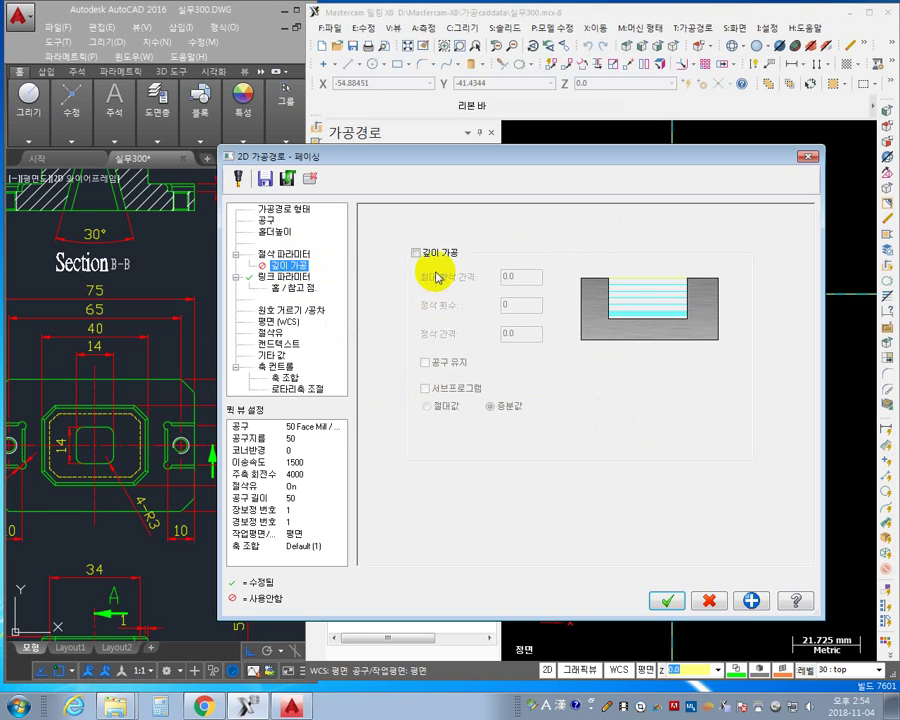
{"action": "left_click", "coordinate": [415, 253]}
{"action": "double_click", "coordinate": [515, 279]}
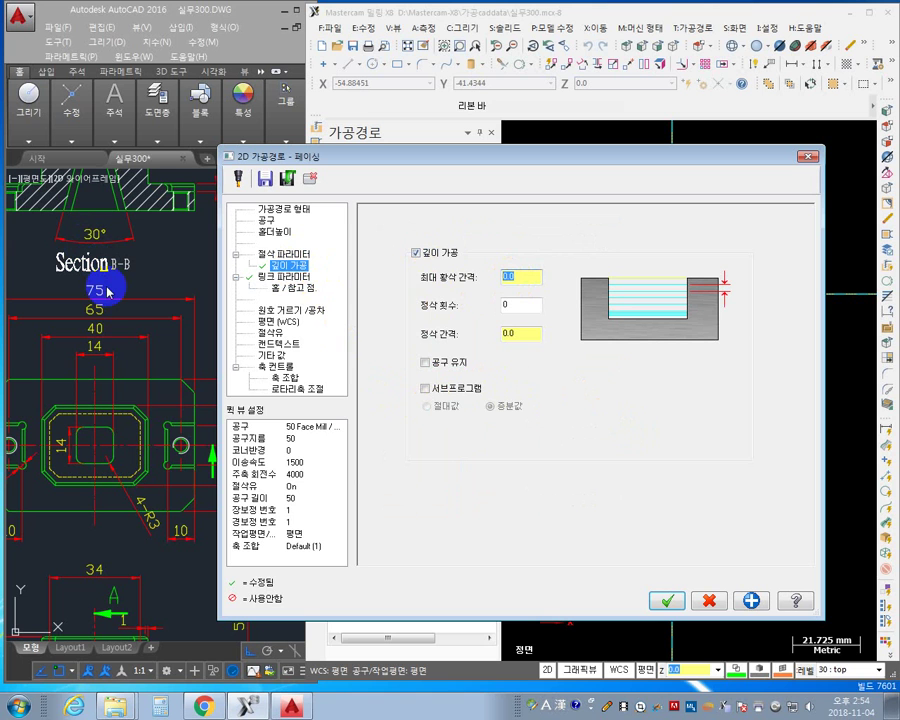
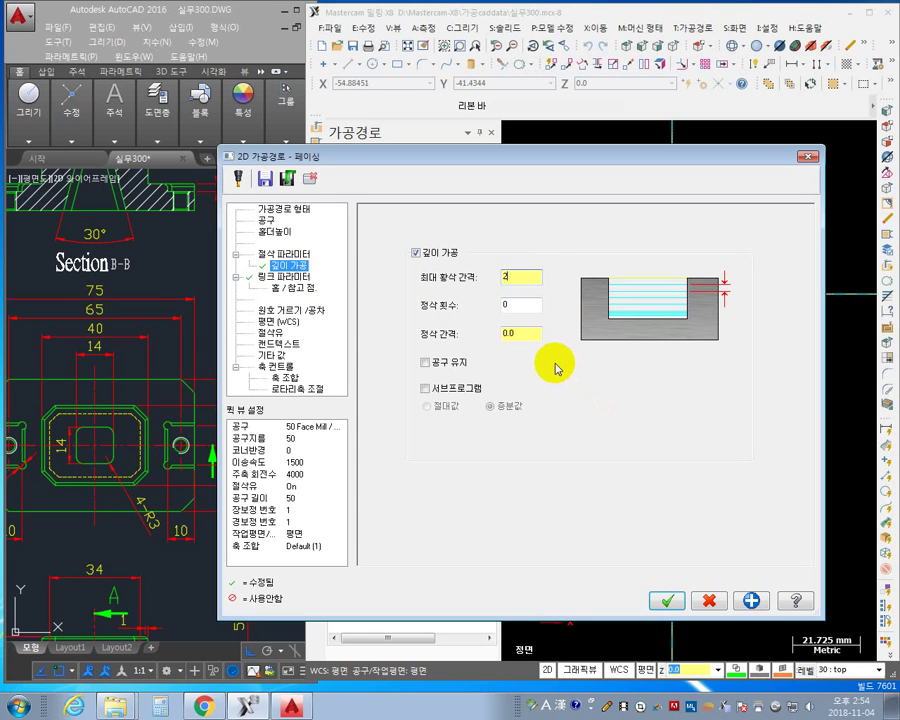
{"action": "left_click", "coordinate": [510, 305]}
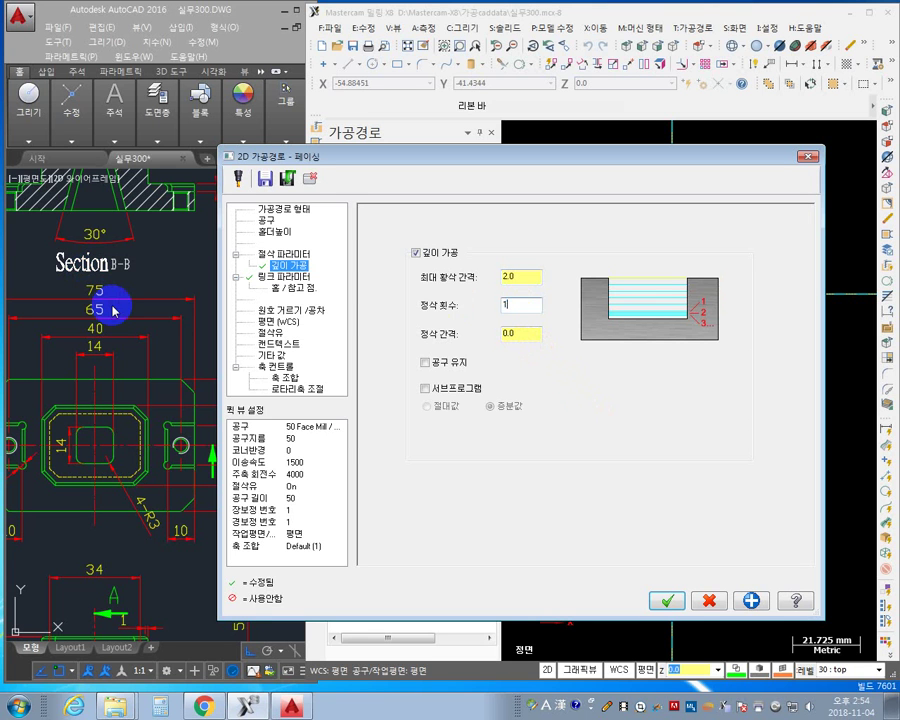
{"action": "left_click", "coordinate": [521, 336]}
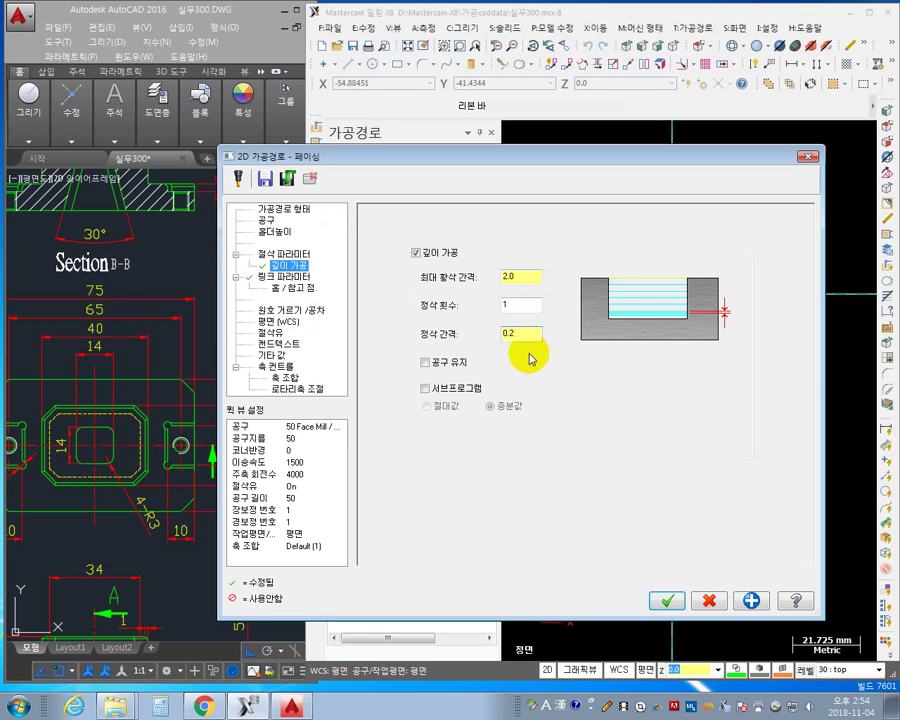
{"action": "left_click", "coordinate": [667, 601]}
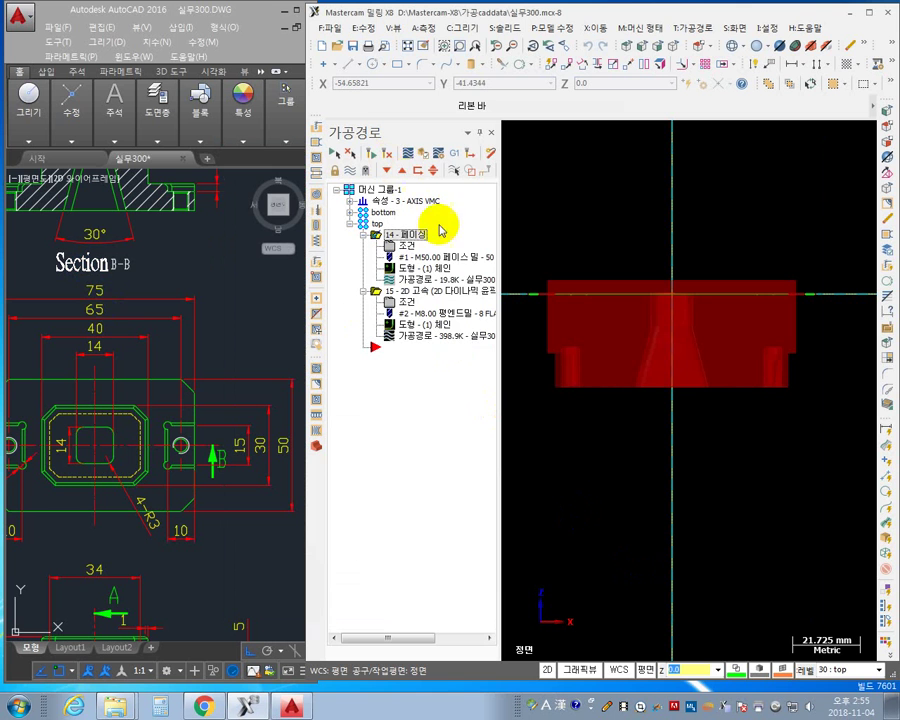
- Show the part in isometric view and verify the top-side facing toolpath on the STL stock at reduced playback speed
{"action": "left_click", "coordinate": [595, 281]}
{"action": "right_click", "coordinate": [614, 182]}
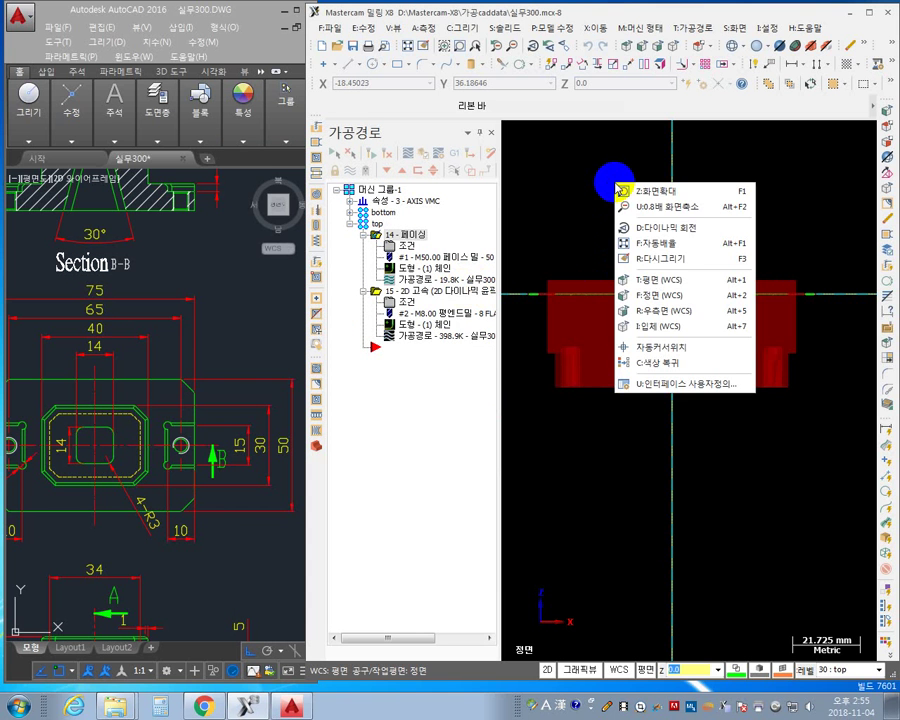
{"action": "left_click", "coordinate": [680, 492]}
{"action": "middle_click_drag", "start_coordinate": [683, 323], "coordinate": [765, 434]}
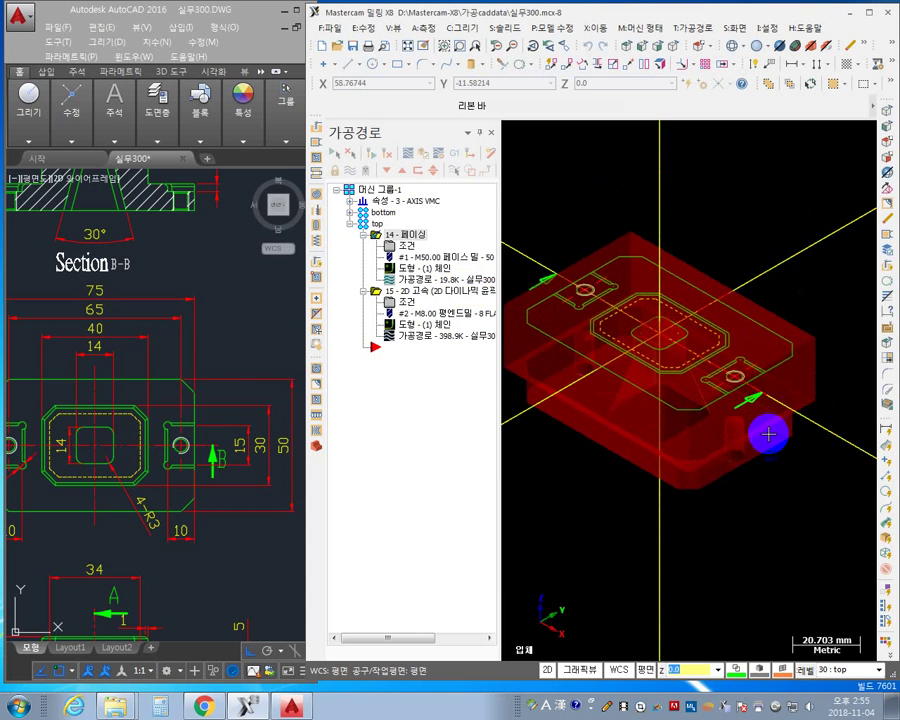
{"action": "left_click", "coordinate": [423, 153]}
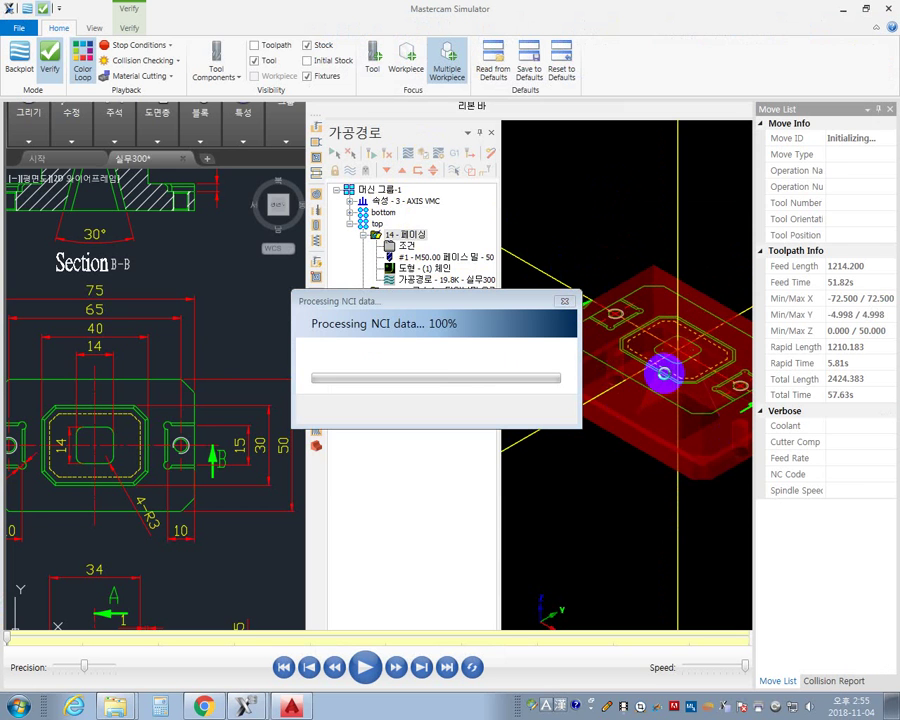
{"action": "scroll", "coordinate": [635, 490], "scroll_direction": "down", "scroll_amount": 3}
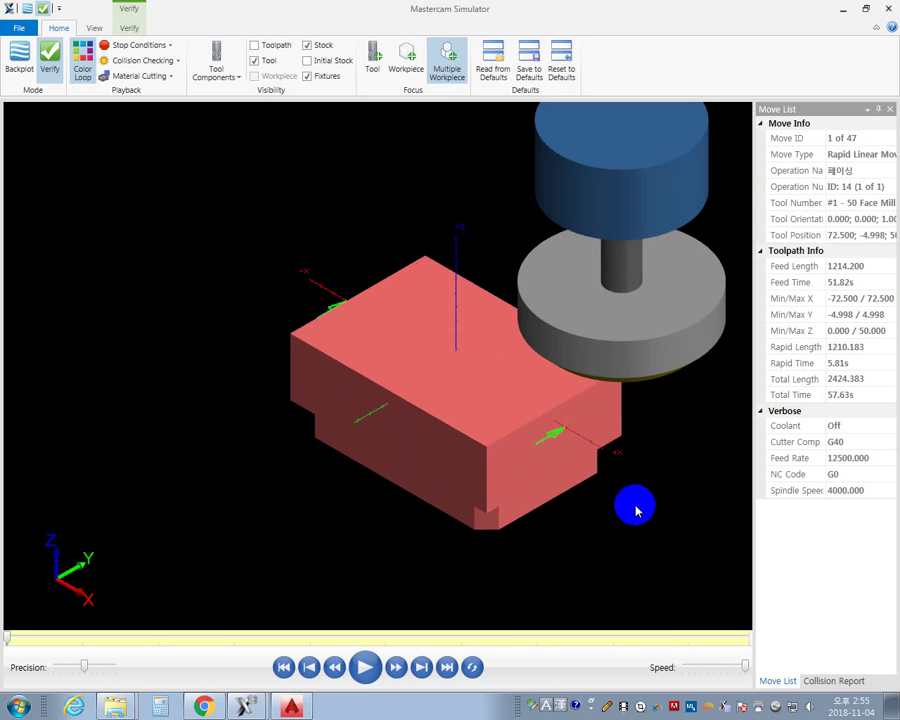
{"action": "scroll", "coordinate": [496, 478], "scroll_direction": "up", "scroll_amount": 2}
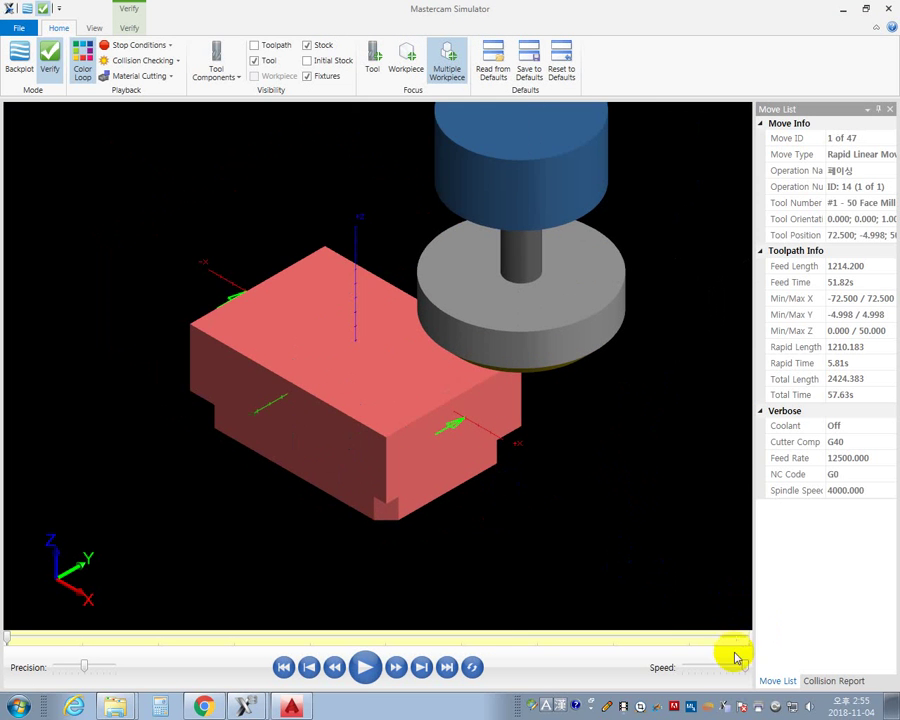
{"action": "left_click_drag", "start_coordinate": [743, 667], "coordinate": [705, 671]}
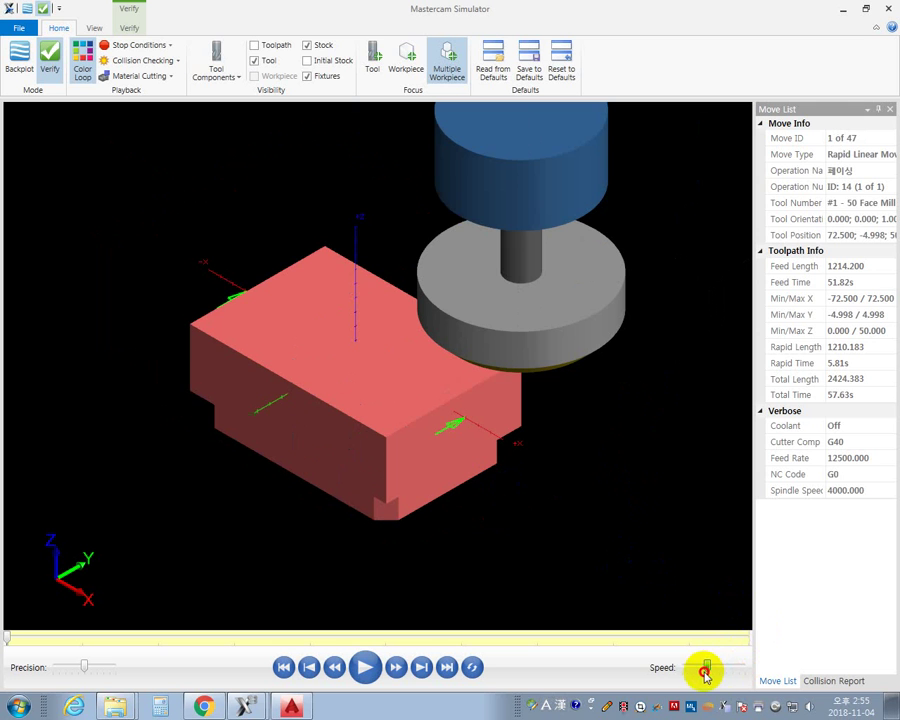
{"action": "left_click", "coordinate": [365, 667]}
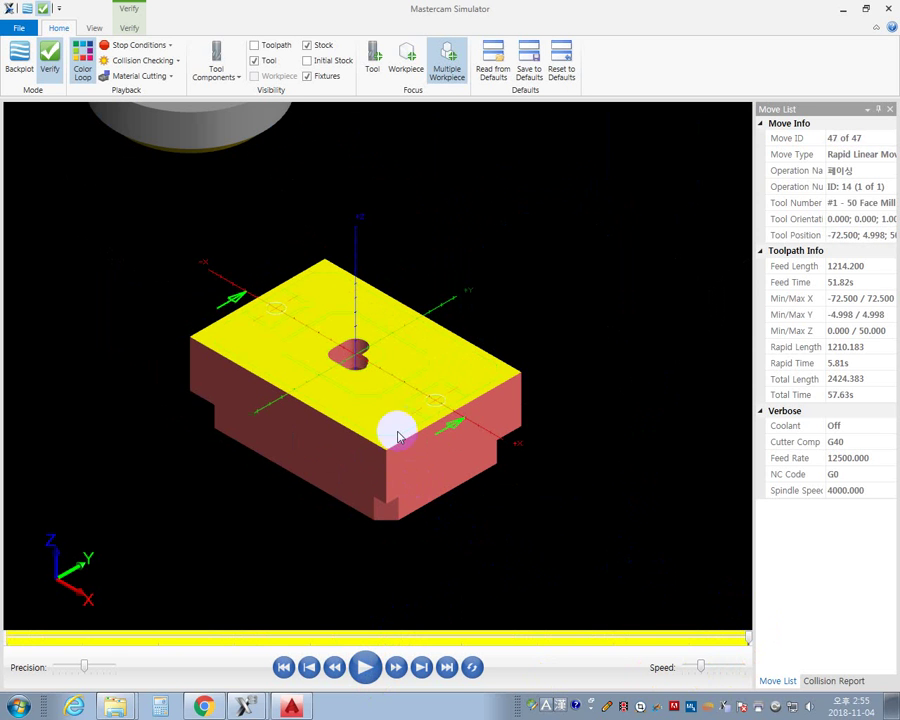
- Examine the faced stock from above and below, checking the shape of the central through-opening
{"action": "middle_click_drag", "start_coordinate": [352, 476], "coordinate": [318, 441]}
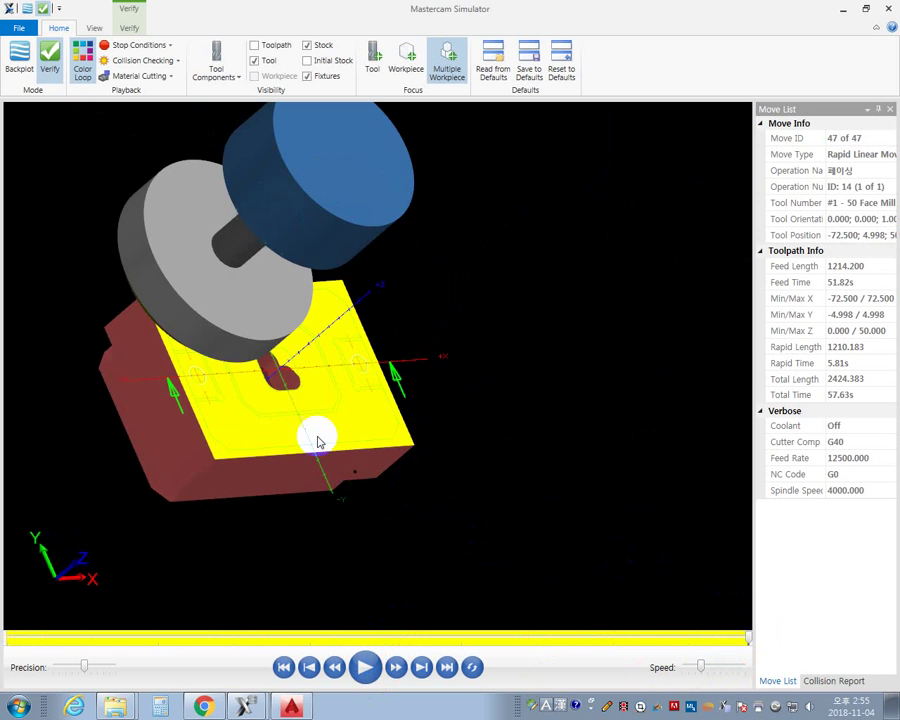
{"action": "scroll", "coordinate": [318, 441], "scroll_direction": "up", "scroll_amount": 5}
{"action": "middle_click_drag", "start_coordinate": [277, 364], "coordinate": [303, 355]}
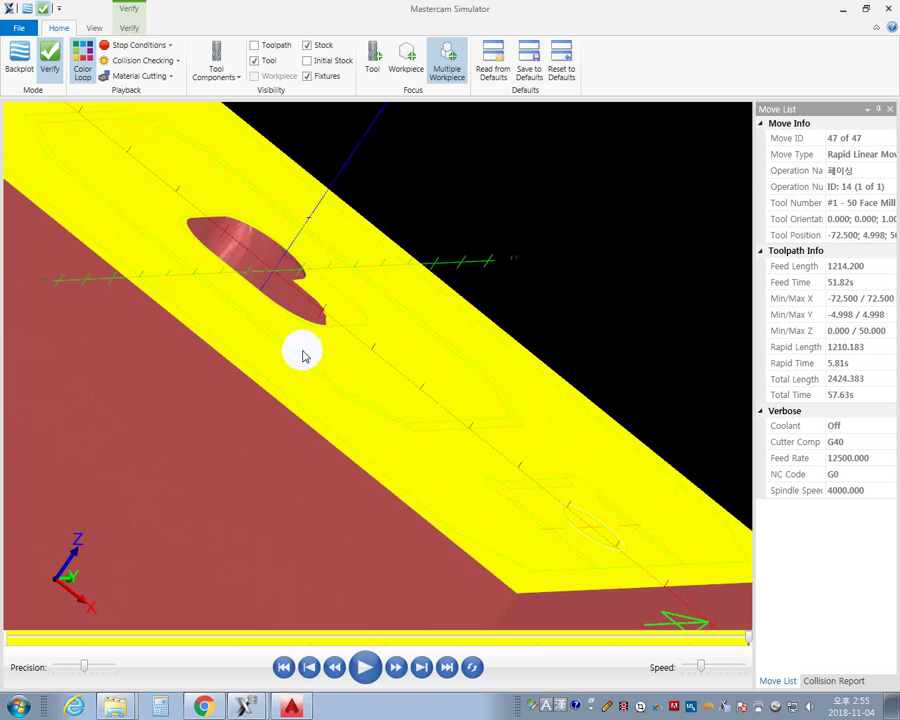
{"action": "scroll", "coordinate": [303, 355], "scroll_direction": "down", "scroll_amount": 3}
{"action": "middle_click_drag", "start_coordinate": [386, 410], "coordinate": [458, 305]}
{"action": "scroll", "coordinate": [458, 305], "scroll_direction": "up", "scroll_amount": 5}
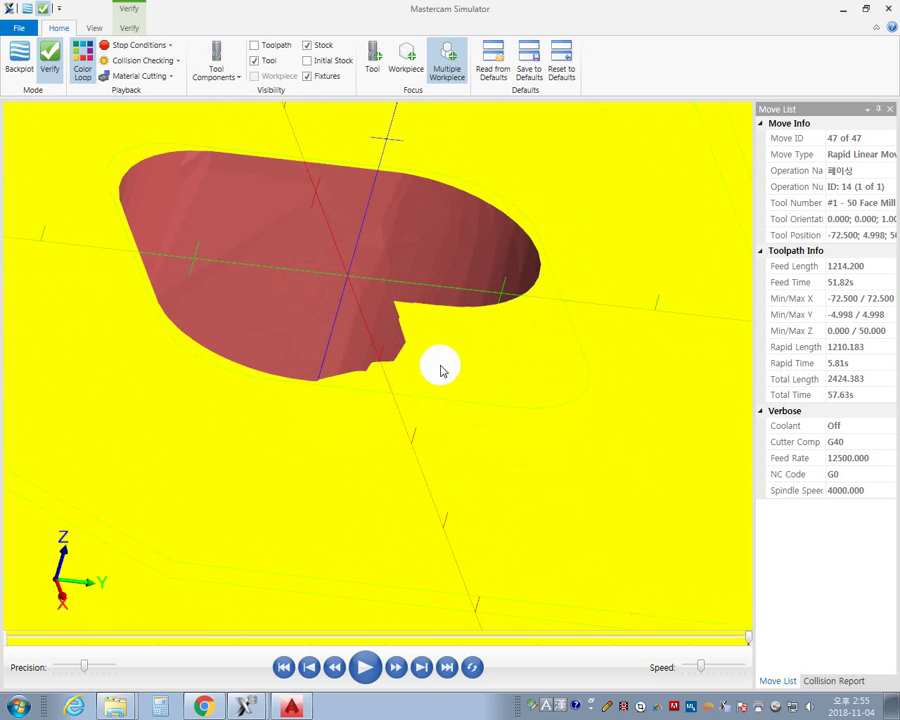
{"action": "scroll", "coordinate": [440, 370], "scroll_direction": "down", "scroll_amount": 5}
{"action": "middle_click_drag", "start_coordinate": [372, 402], "coordinate": [420, 330]}
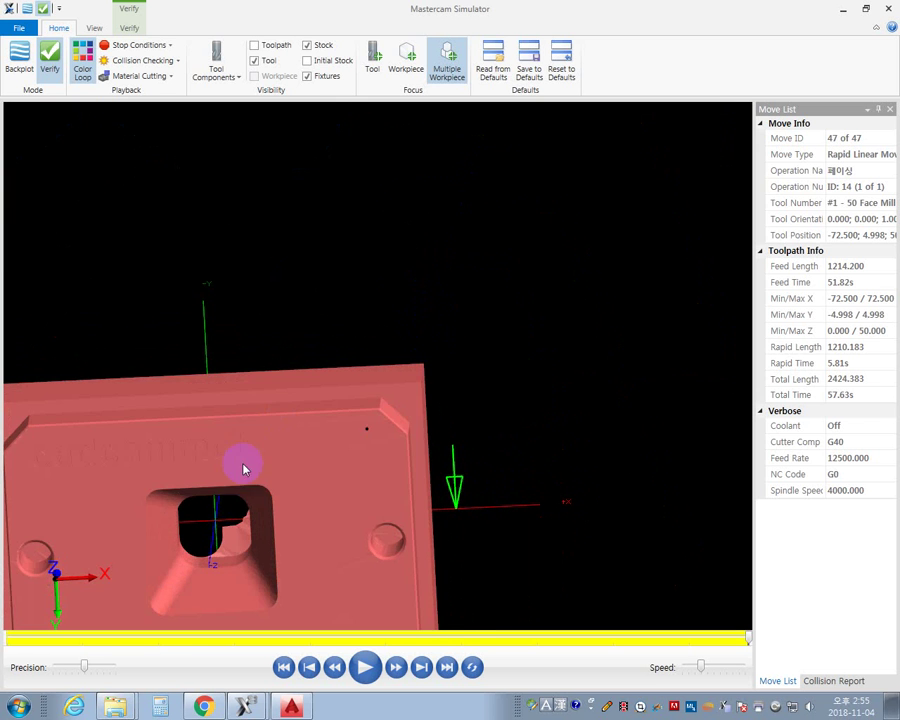
{"action": "middle_click_drag", "start_coordinate": [265, 426], "coordinate": [235, 534]}
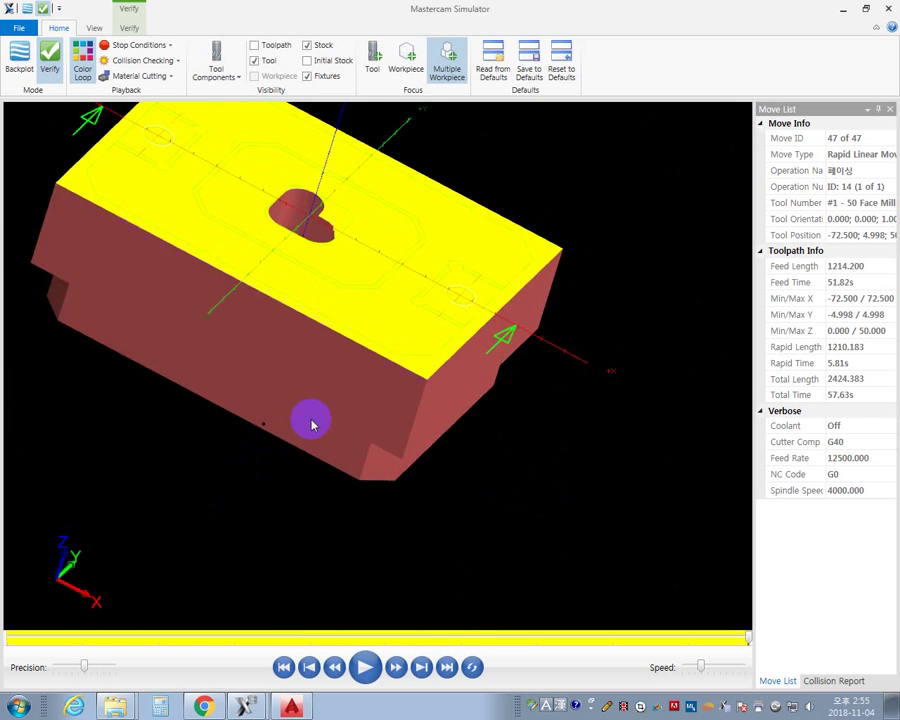
- Take a closer look into the central opening of the faced stock from above and close the simulation
{"action": "middle_click_drag", "start_coordinate": [311, 424], "coordinate": [390, 452]}
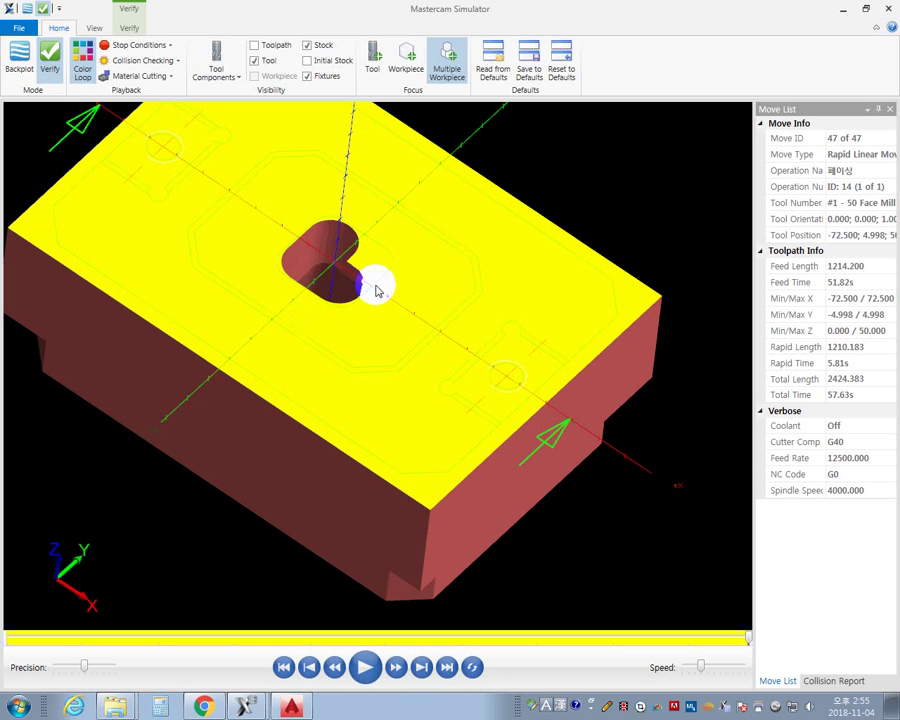
{"action": "left_click", "coordinate": [748, 578]}
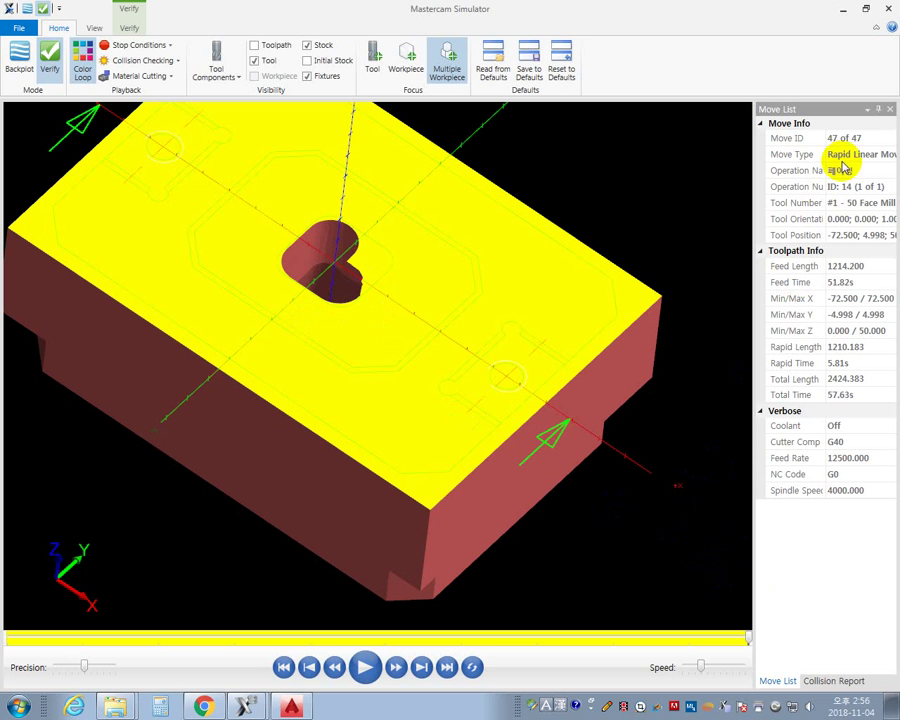
{"action": "left_click", "coordinate": [889, 11]}
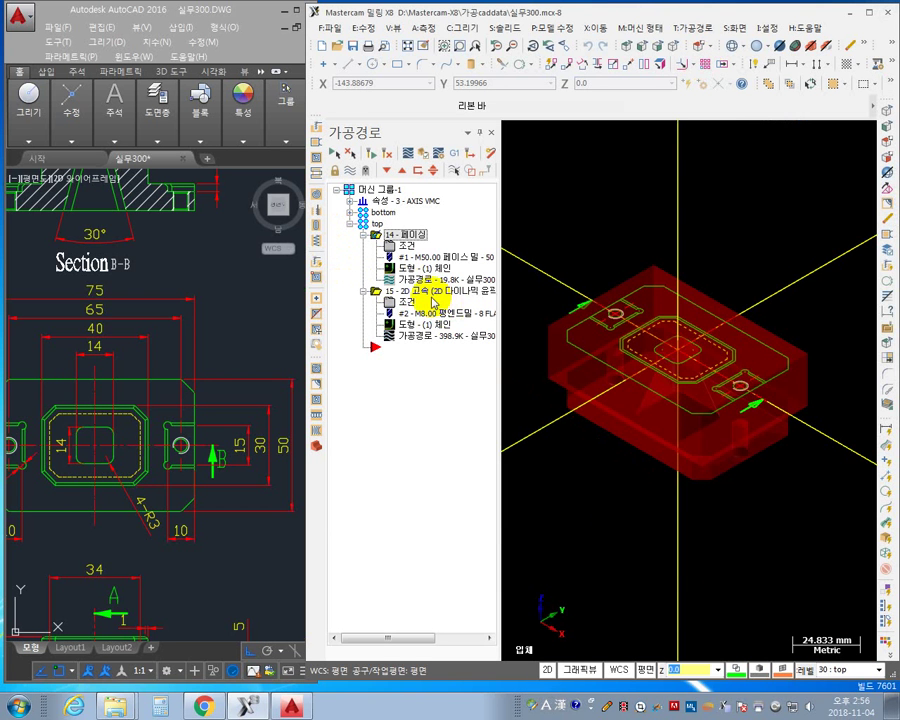
- In the cut parameters of the top group's 2D high-speed Dynamic Contour operation, set the first pass offset to 1.6
{"action": "left_click", "coordinate": [526, 350]}
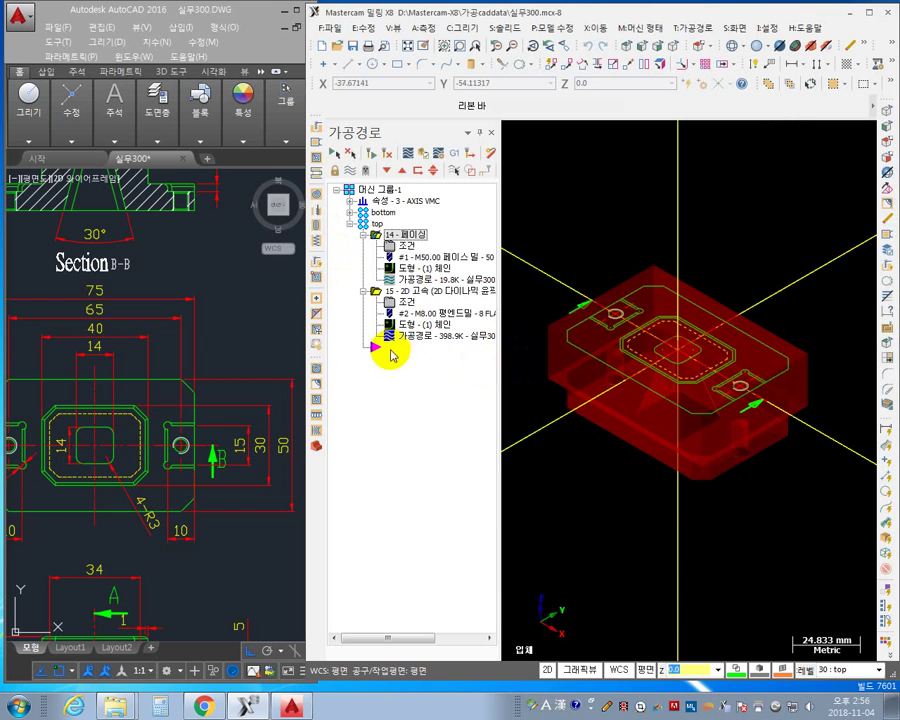
{"action": "left_click", "coordinate": [536, 333]}
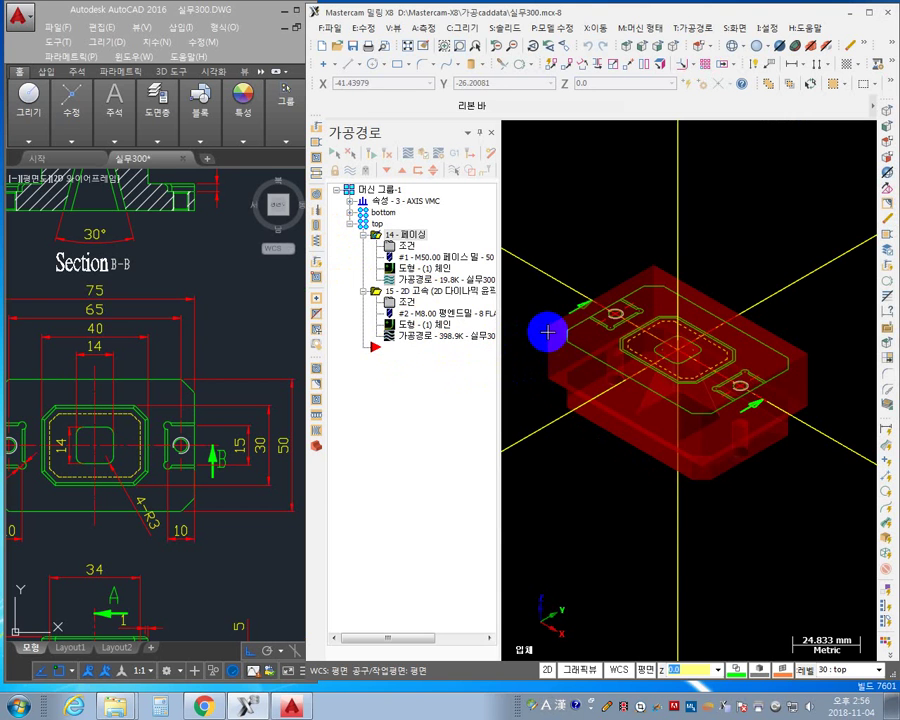
{"action": "middle_click_drag", "start_coordinate": [563, 350], "coordinate": [551, 325]}
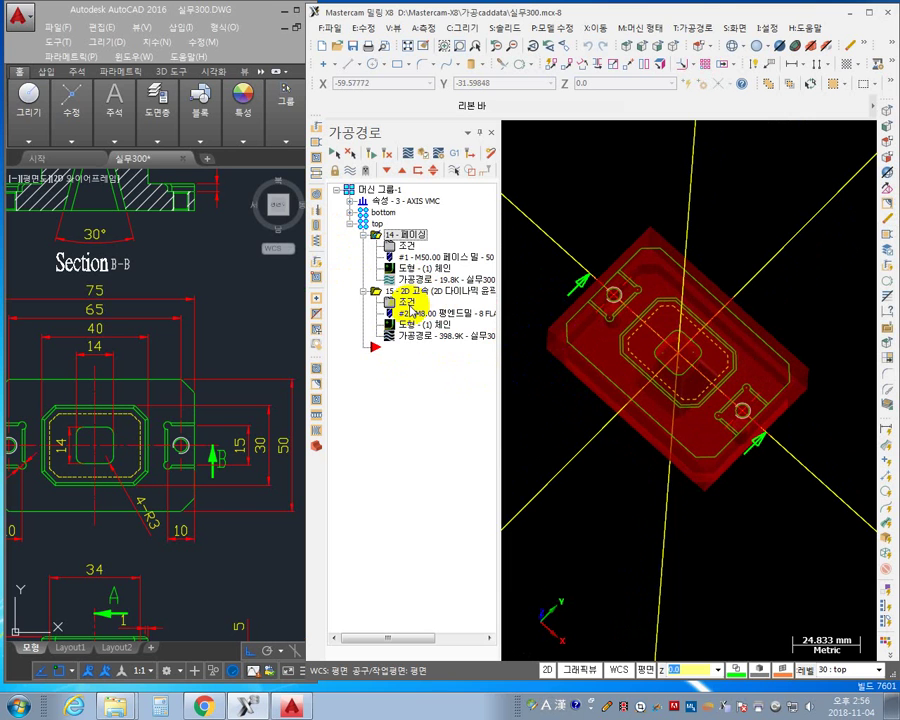
{"action": "left_click", "coordinate": [409, 307]}
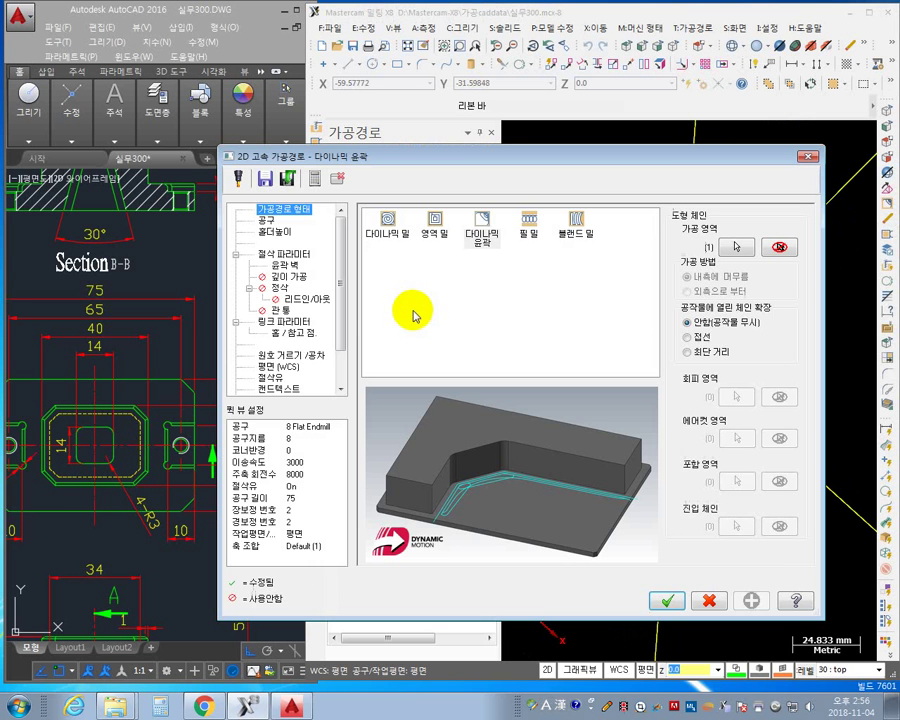
{"action": "left_click_drag", "start_coordinate": [651, 158], "coordinate": [583, 532]}
{"action": "left_click_drag", "start_coordinate": [470, 537], "coordinate": [513, 137]}
{"action": "left_click", "coordinate": [230, 233]}
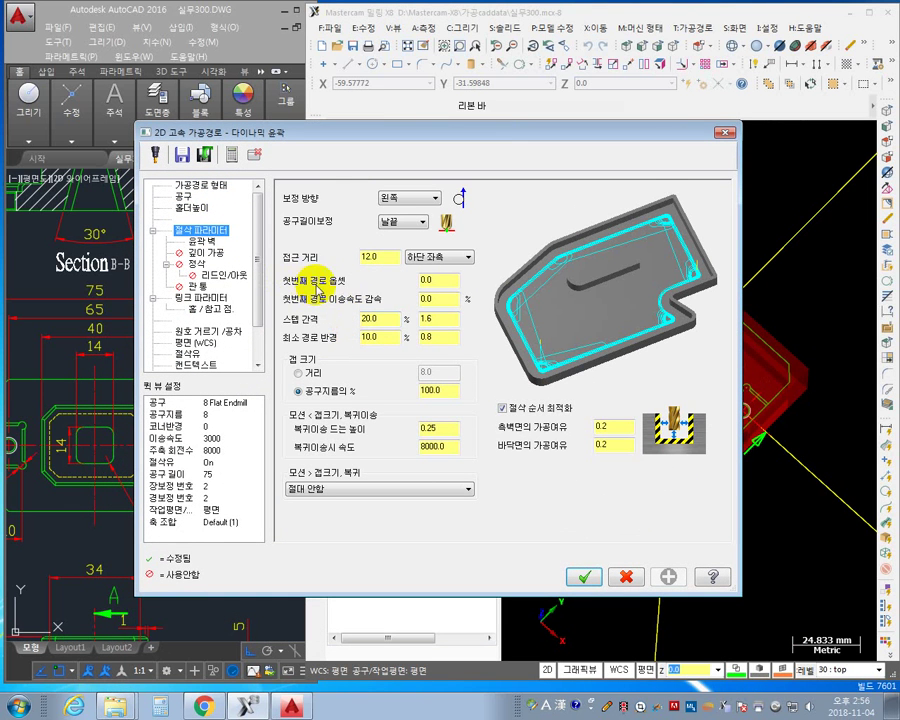
{"action": "left_click", "coordinate": [437, 282]}
{"action": "left_click", "coordinate": [437, 282]}
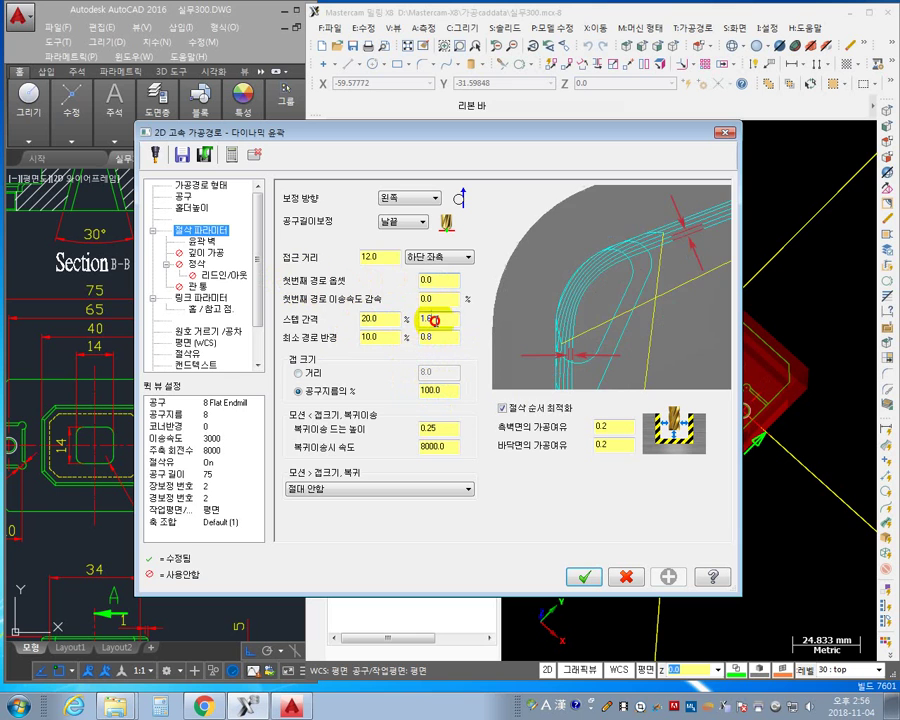
{"action": "left_click", "coordinate": [373, 257]}
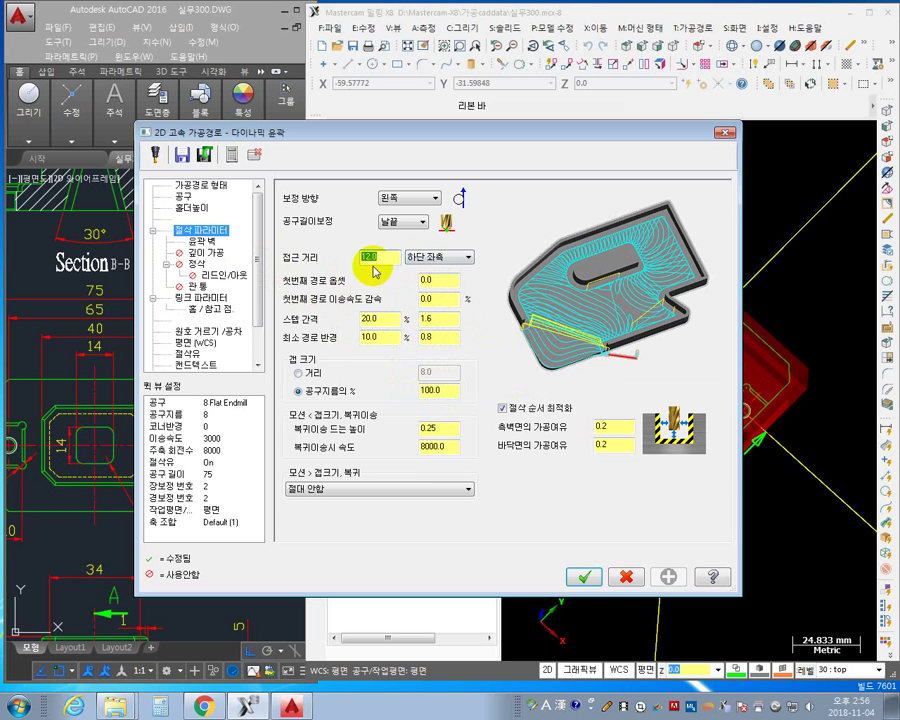
{"action": "key", "text": "Tab"}
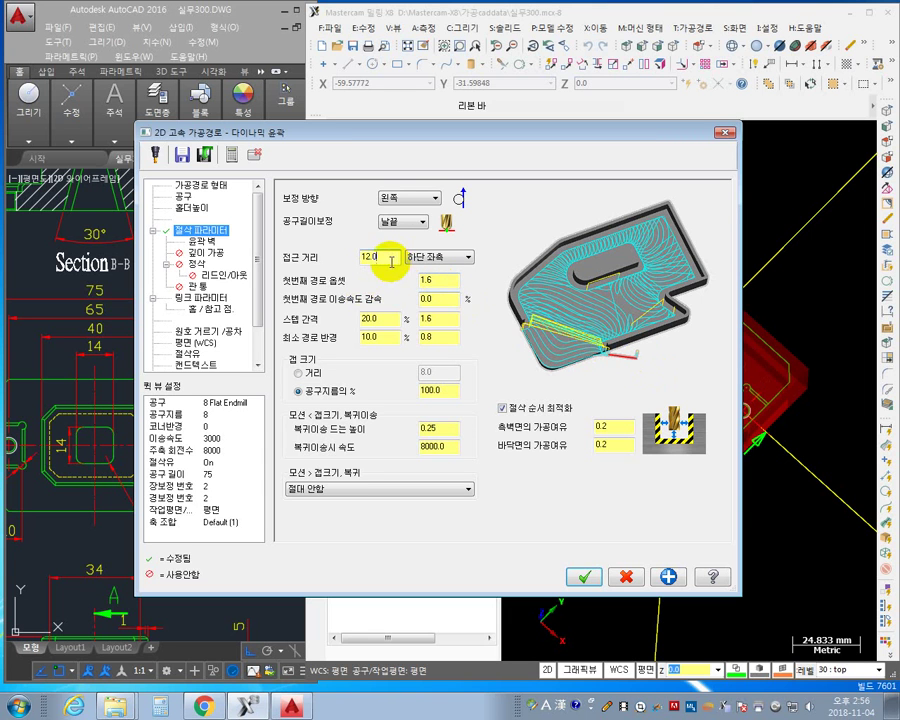
- Set the Dynamic Contour's approach distance to 20.0, accept the parameters and regenerate the toolpath
{"action": "left_click", "coordinate": [238, 235]}
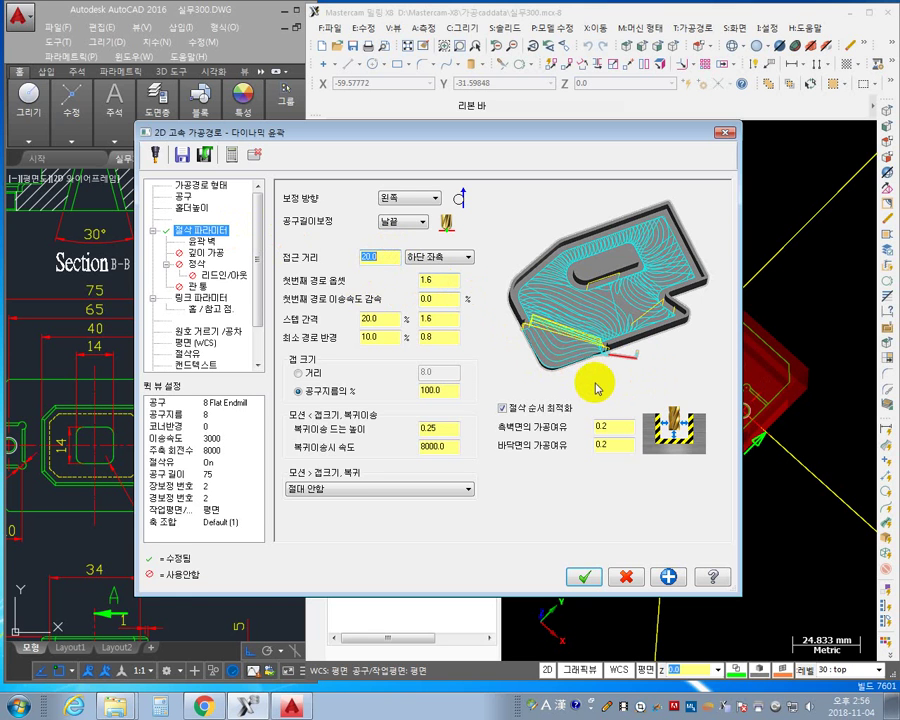
{"action": "left_click", "coordinate": [588, 578]}
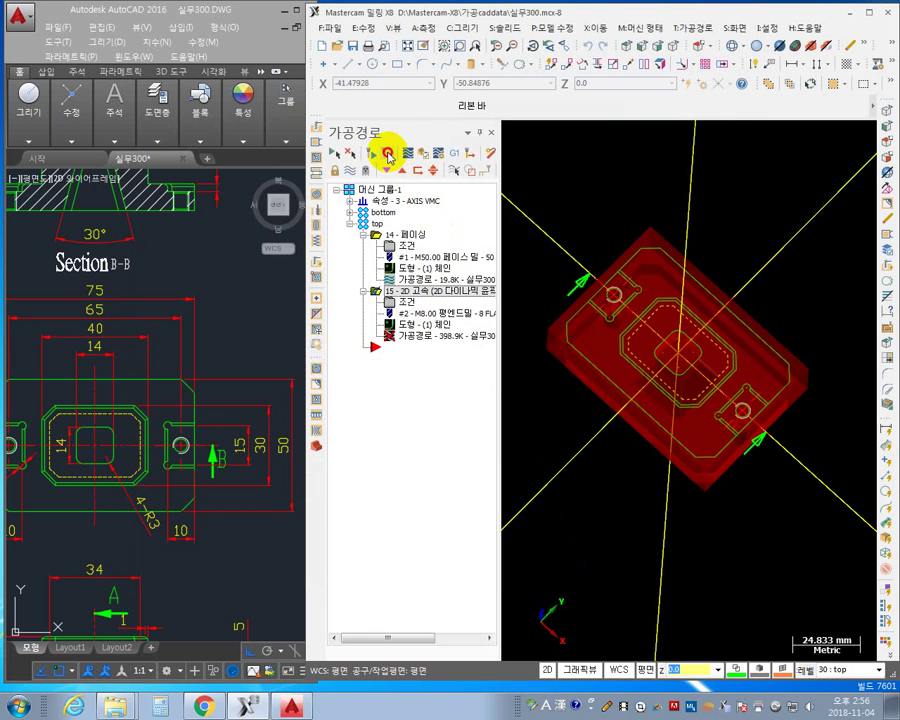
{"action": "left_click", "coordinate": [388, 155]}
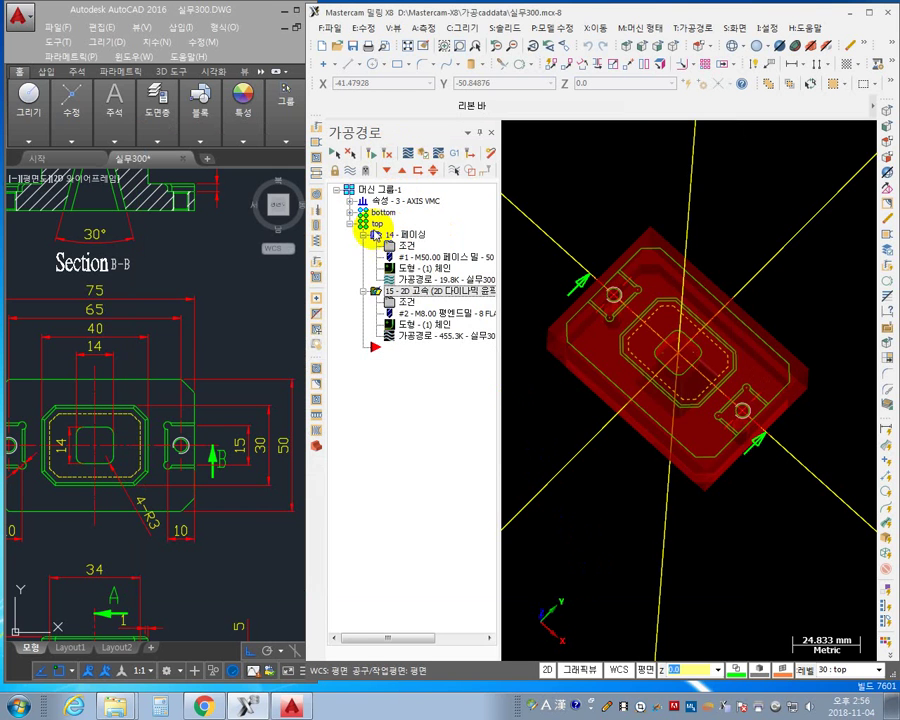
- Verify the top group's facing and Dynamic Contour operations together, playing the simulation through to the end
{"action": "left_click", "coordinate": [423, 155]}
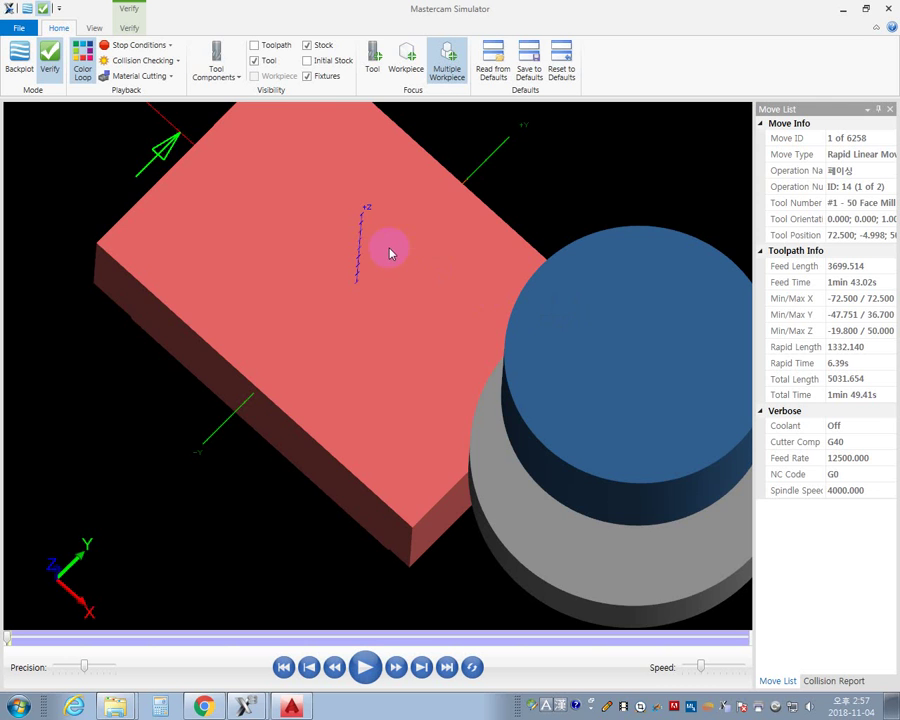
{"action": "scroll", "coordinate": [390, 253], "scroll_direction": "down", "scroll_amount": 5}
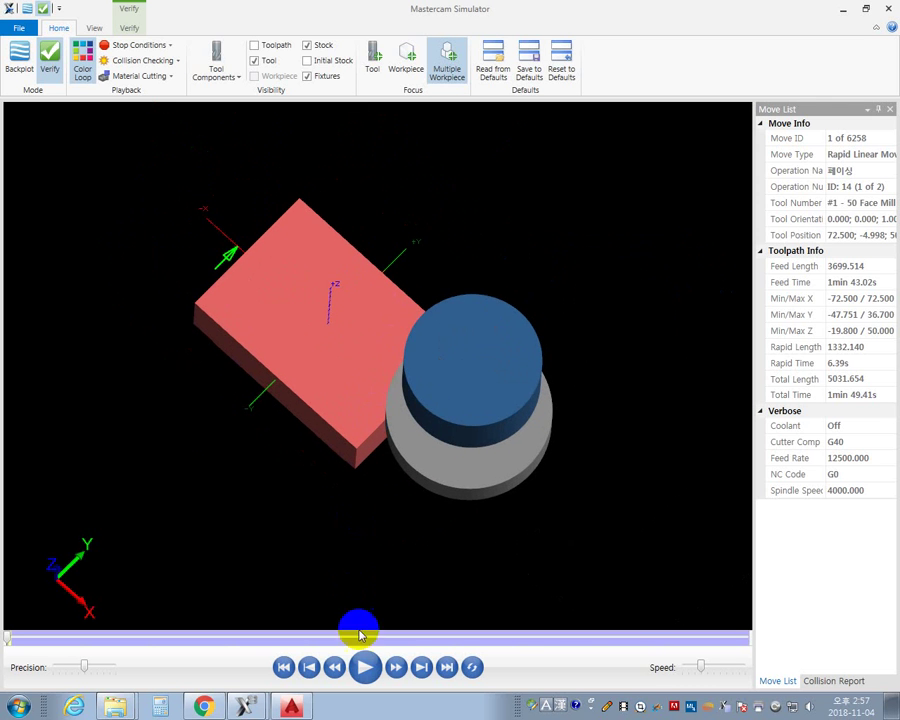
{"action": "left_click", "coordinate": [365, 666]}
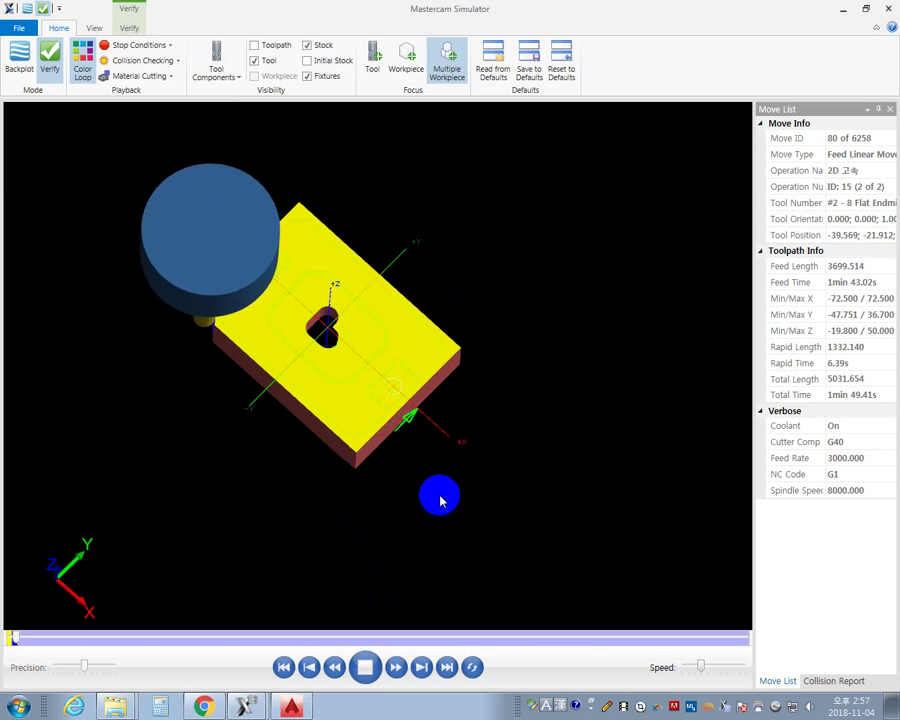
{"action": "scroll", "coordinate": [440, 500], "scroll_direction": "up", "scroll_amount": 2}
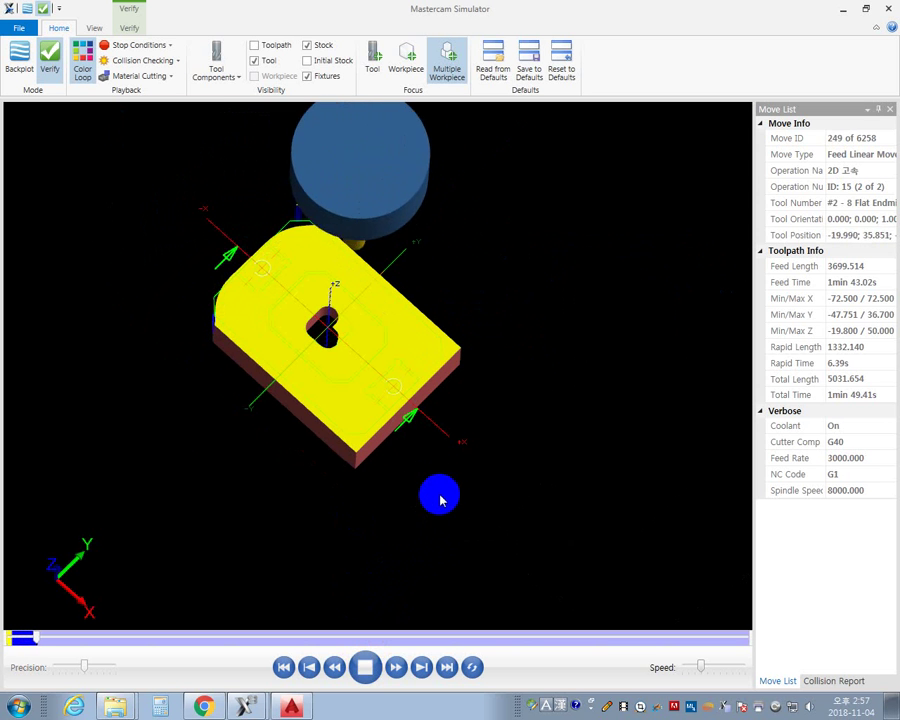
{"action": "scroll", "coordinate": [418, 410], "scroll_direction": "up", "scroll_amount": 4}
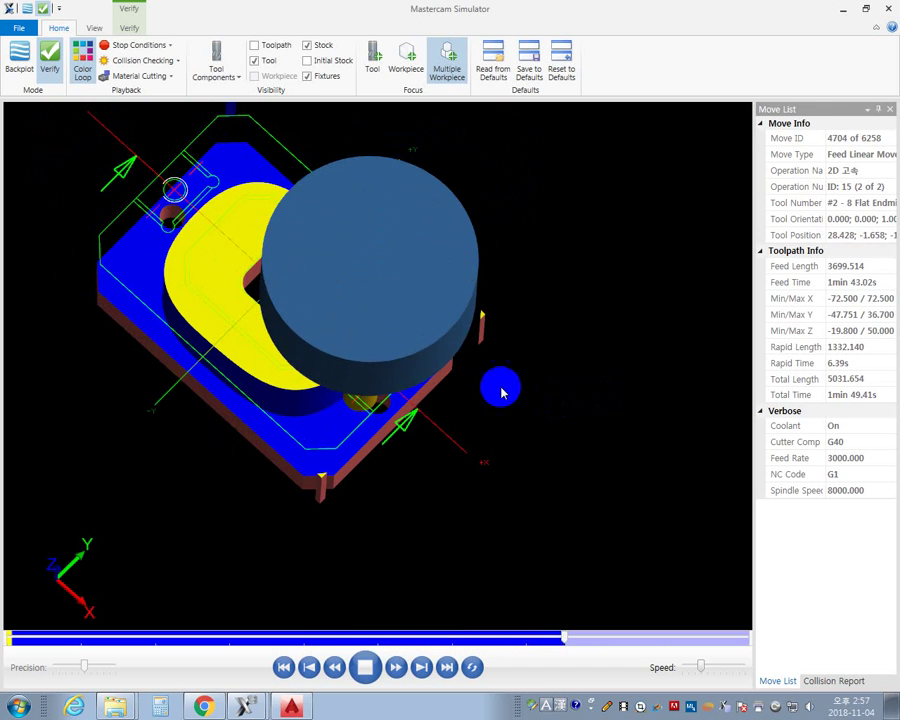
{"action": "scroll", "coordinate": [302, 312], "scroll_direction": "up", "scroll_amount": 5}
- Examine the machined part's central through-opening from above and from the underside, and close the simulation
{"action": "middle_click_drag", "start_coordinate": [262, 300], "coordinate": [427, 420]}
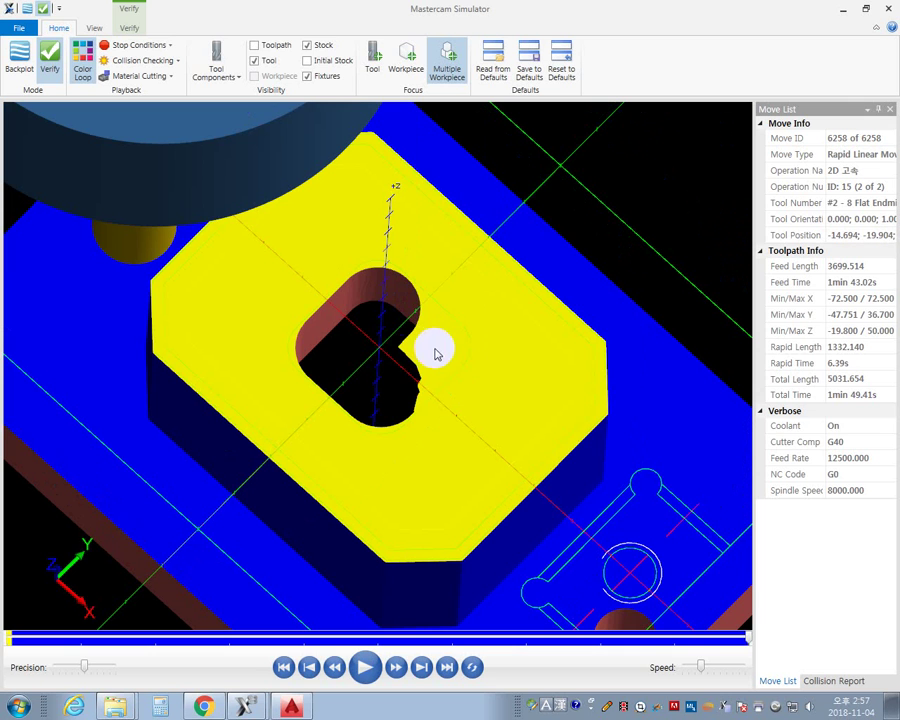
{"action": "left_click", "coordinate": [390, 326]}
{"action": "left_click", "coordinate": [415, 390]}
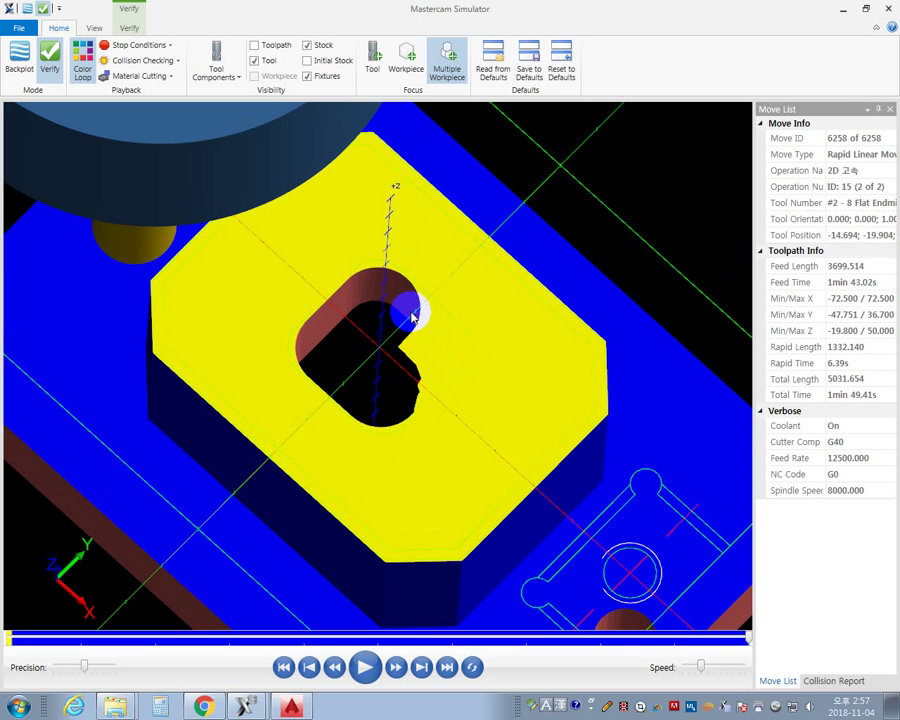
{"action": "scroll", "coordinate": [438, 468], "scroll_direction": "down", "scroll_amount": 5}
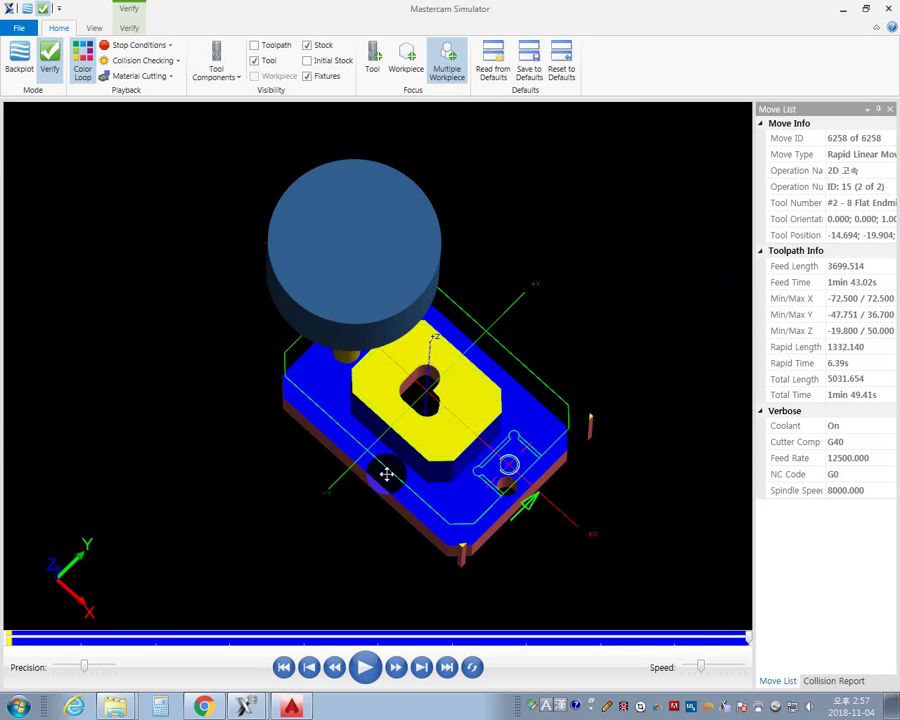
{"action": "left_click", "coordinate": [352, 464]}
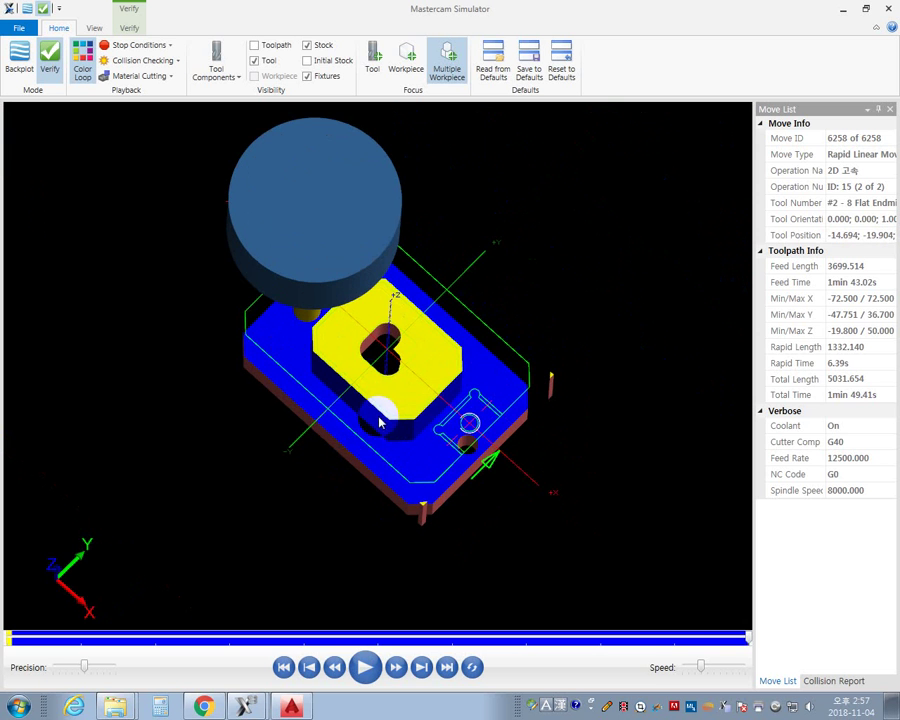
{"action": "left_click_drag", "start_coordinate": [393, 428], "coordinate": [366, 378]}
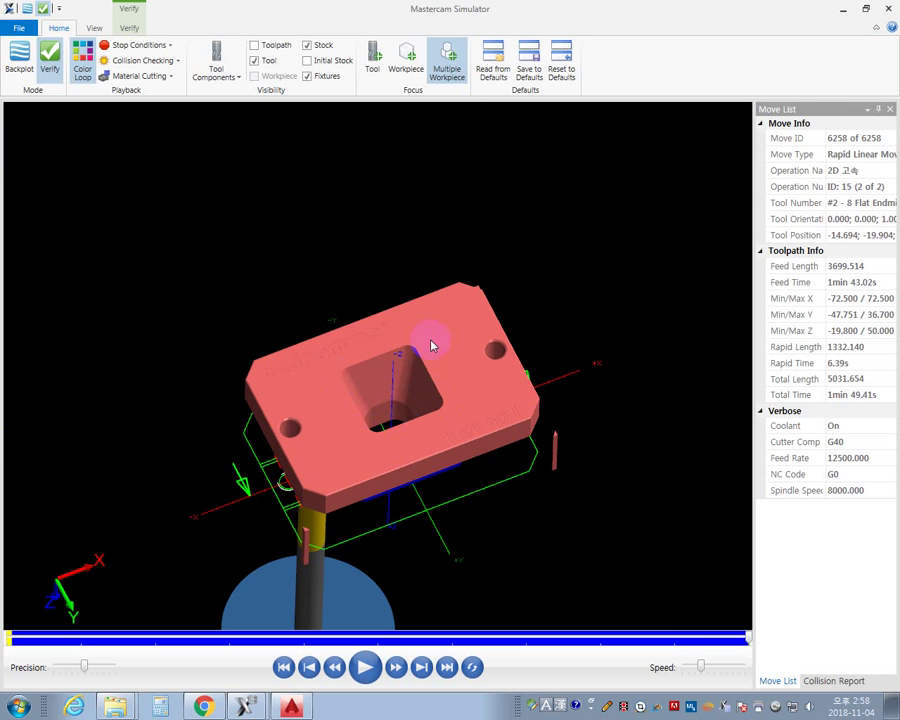
{"action": "left_click_drag", "start_coordinate": [418, 430], "coordinate": [400, 416]}
{"action": "scroll", "coordinate": [414, 392], "scroll_direction": "up", "scroll_amount": 5}
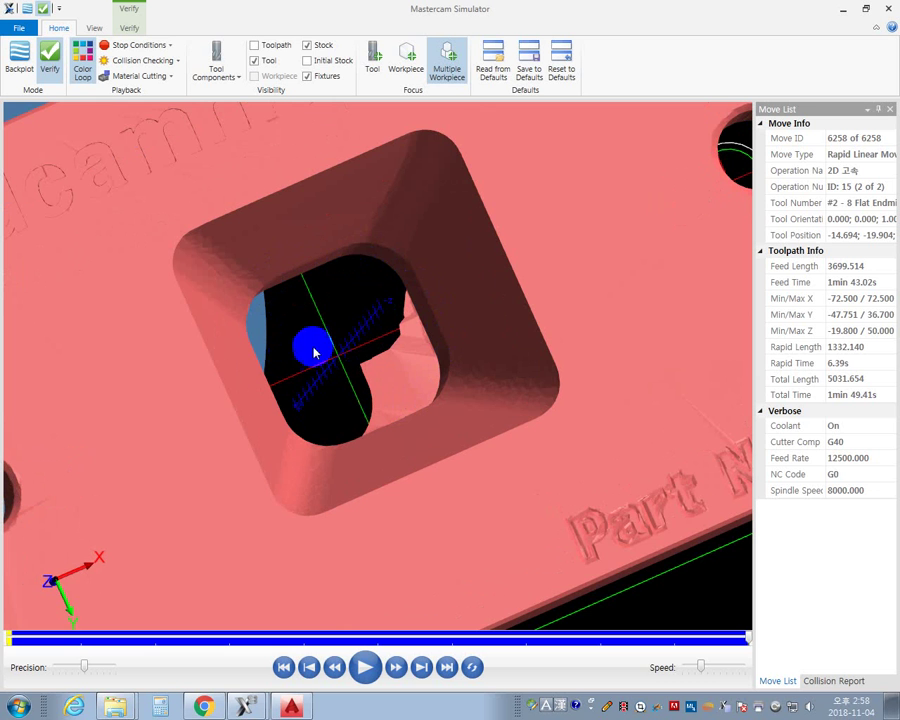
{"action": "left_click_drag", "start_coordinate": [415, 352], "coordinate": [354, 418]}
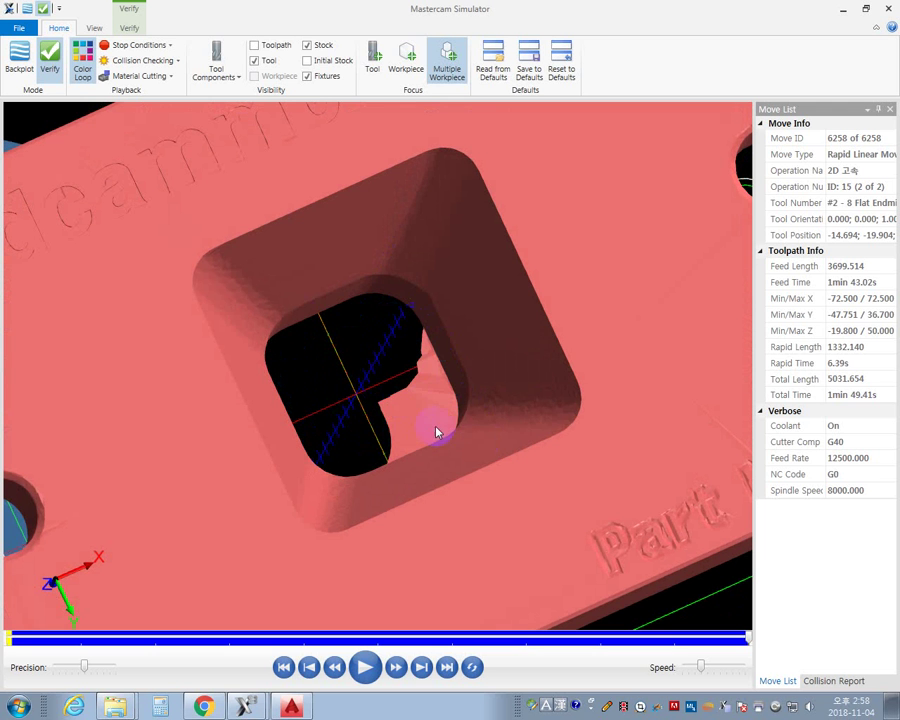
{"action": "mouse_move", "coordinate": [438, 396]}
{"action": "left_mouse_down"}
{"action": "mouse_move", "coordinate": [422, 372]}
{"action": "mouse_move", "coordinate": [440, 402]}
{"action": "left_mouse_up"}
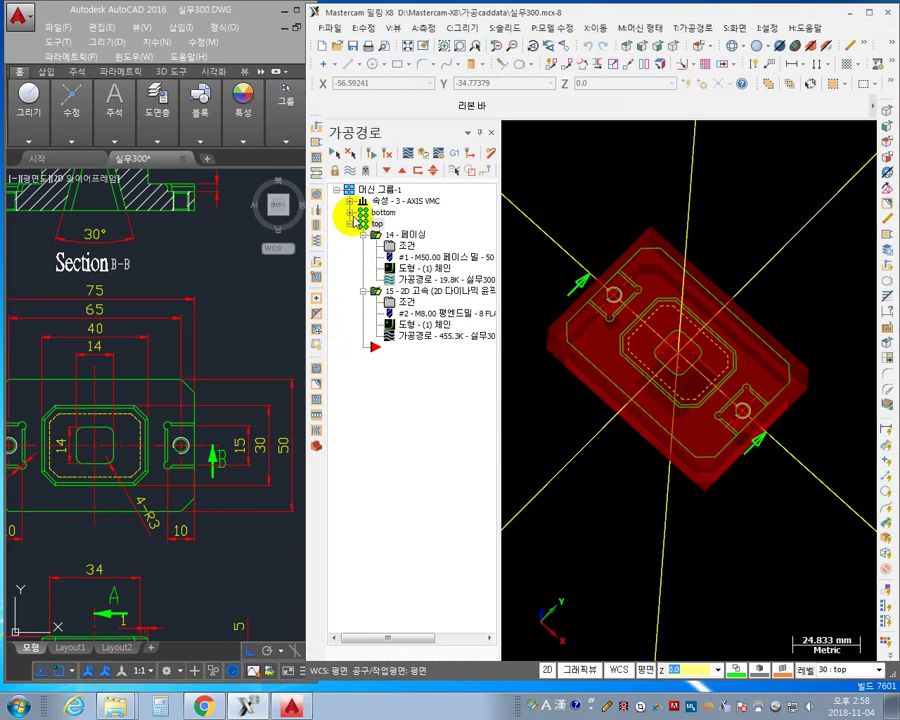
- Check the chain of operation 2, the 2D contour in the bottom group, and add the comment OUT-R to that operation
{"action": "left_click", "coordinate": [350, 213]}
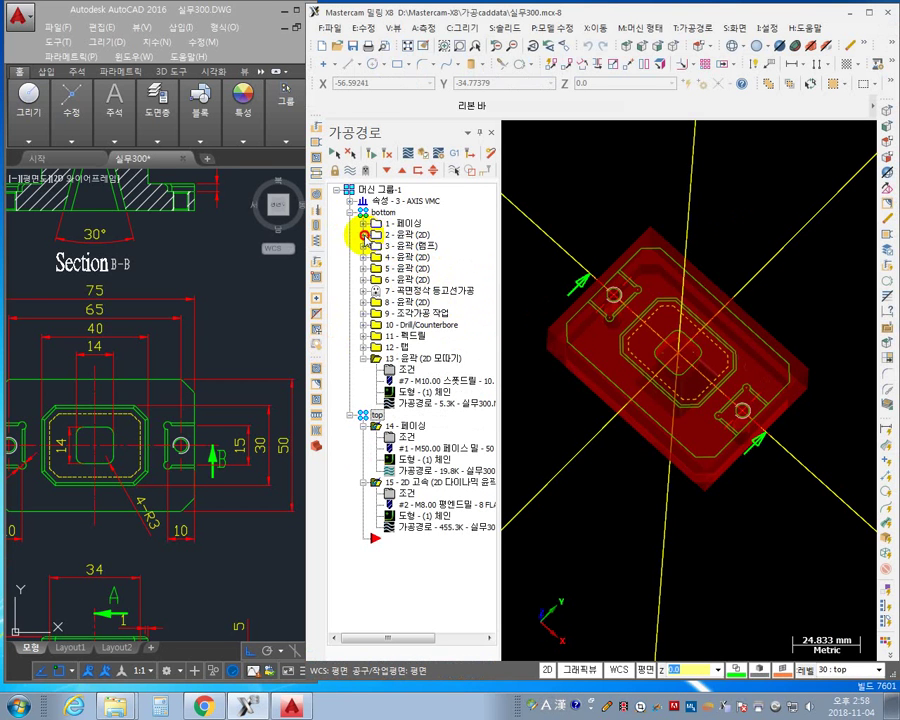
{"action": "left_click", "coordinate": [364, 235]}
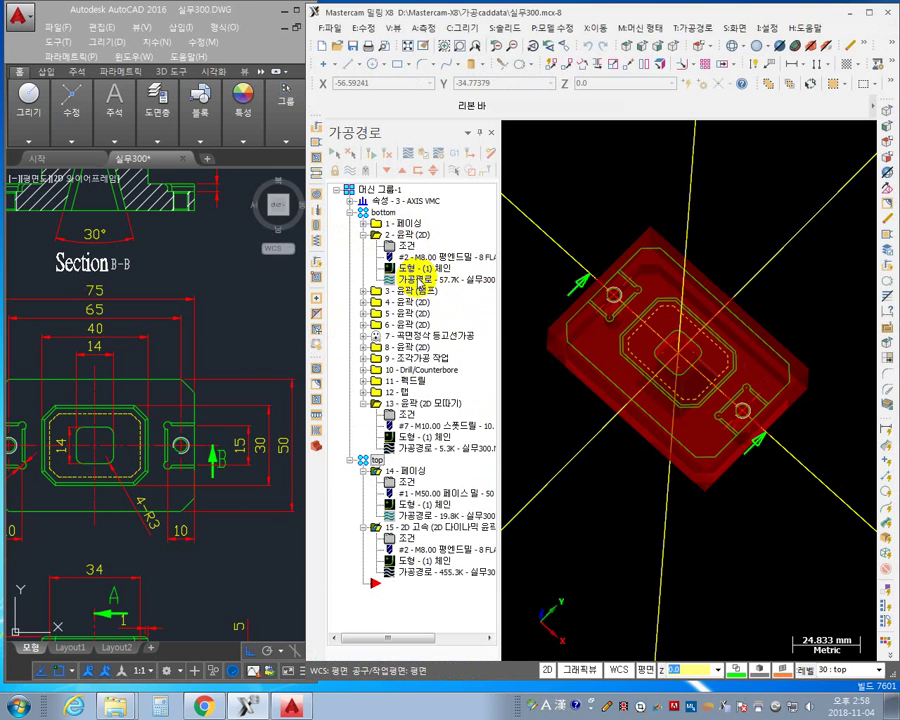
{"action": "left_click", "coordinate": [414, 268]}
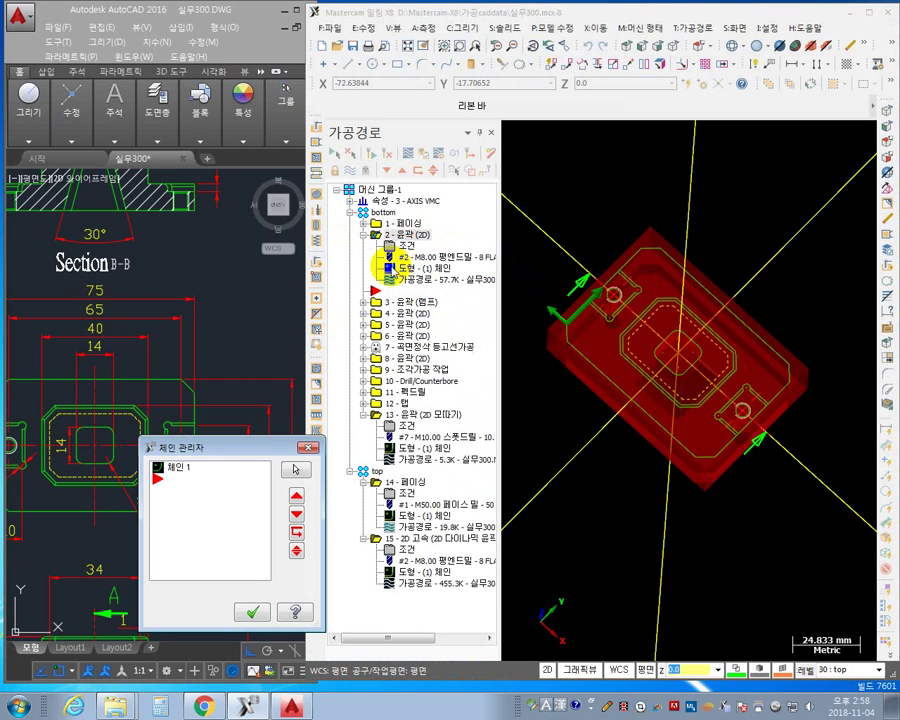
{"action": "left_click", "coordinate": [308, 447]}
{"action": "left_click", "coordinate": [407, 247]}
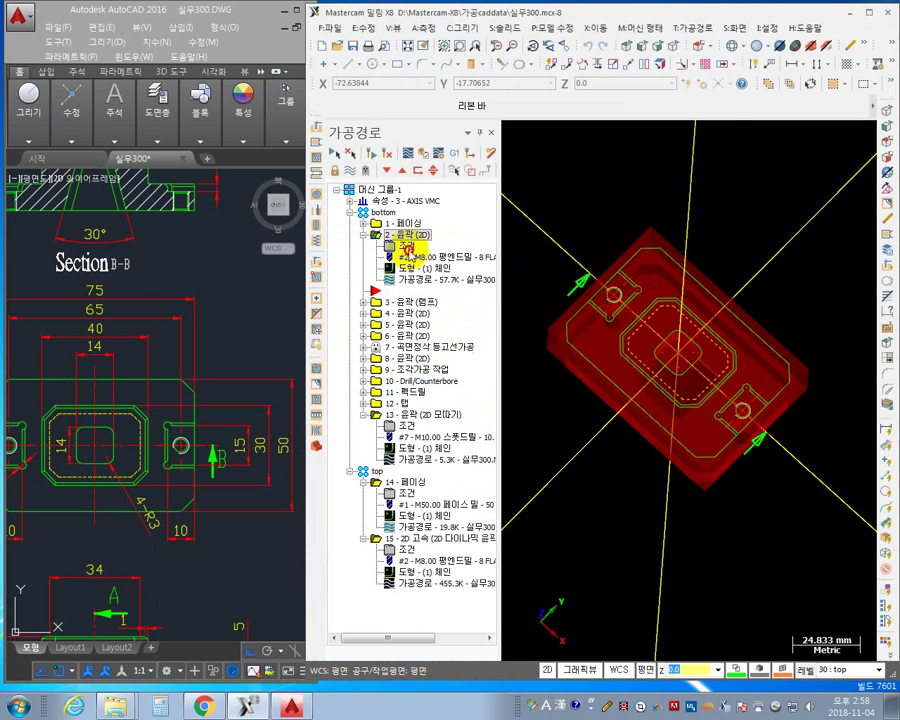
{"action": "left_click", "coordinate": [184, 197]}
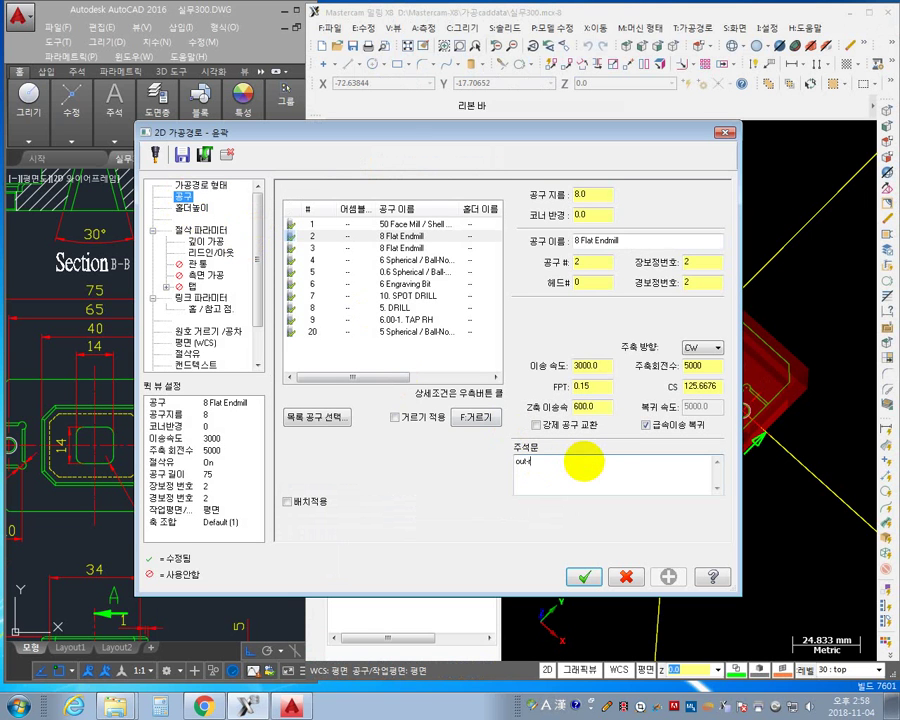
{"action": "double_click", "coordinate": [543, 463]}
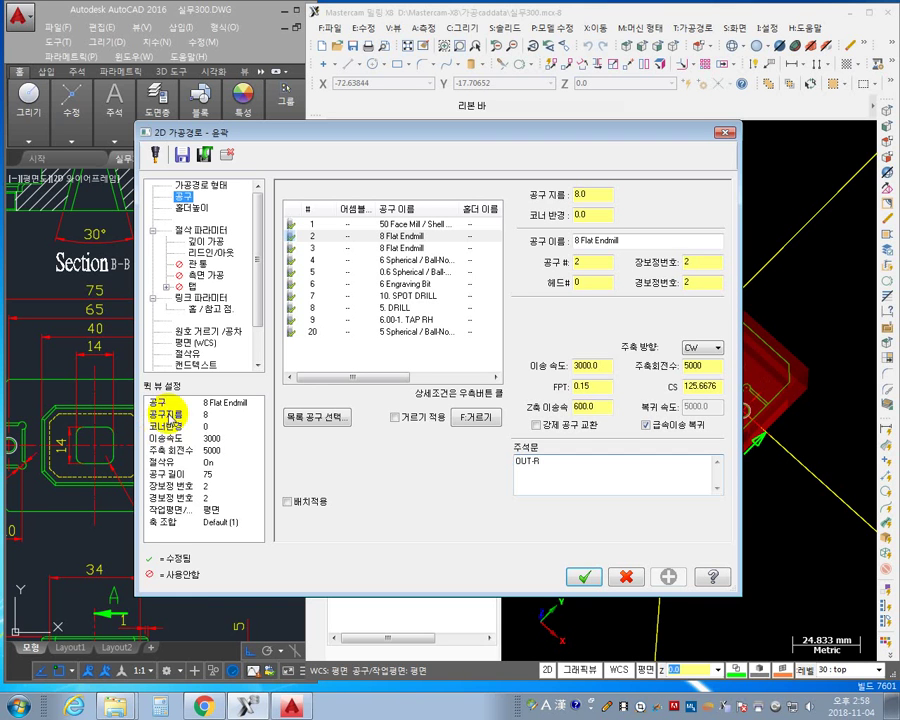
{"action": "left_click", "coordinate": [584, 577]}
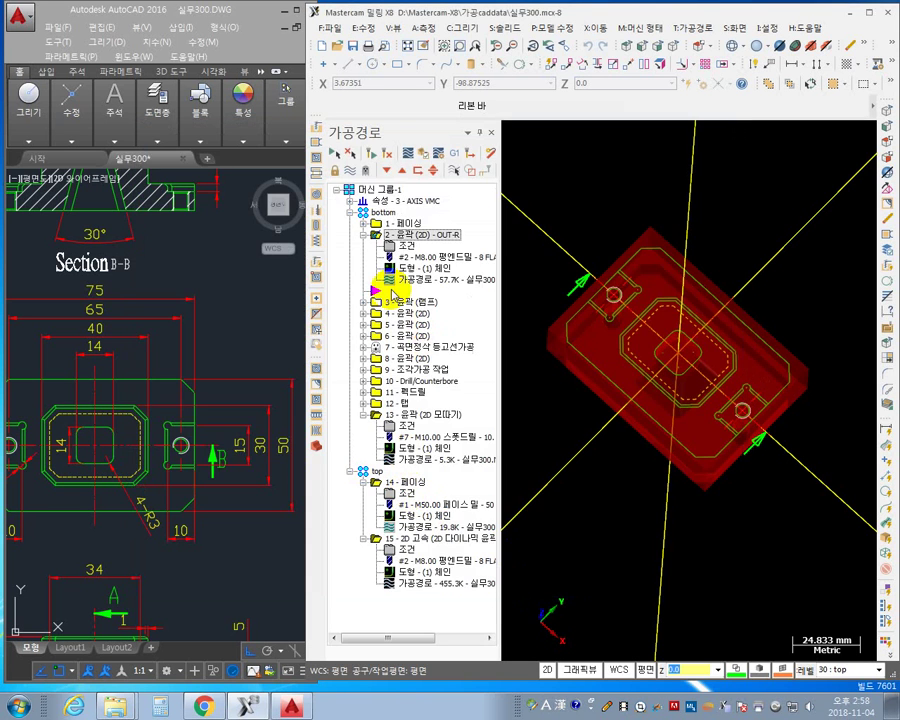
{"action": "left_click", "coordinate": [361, 236]}
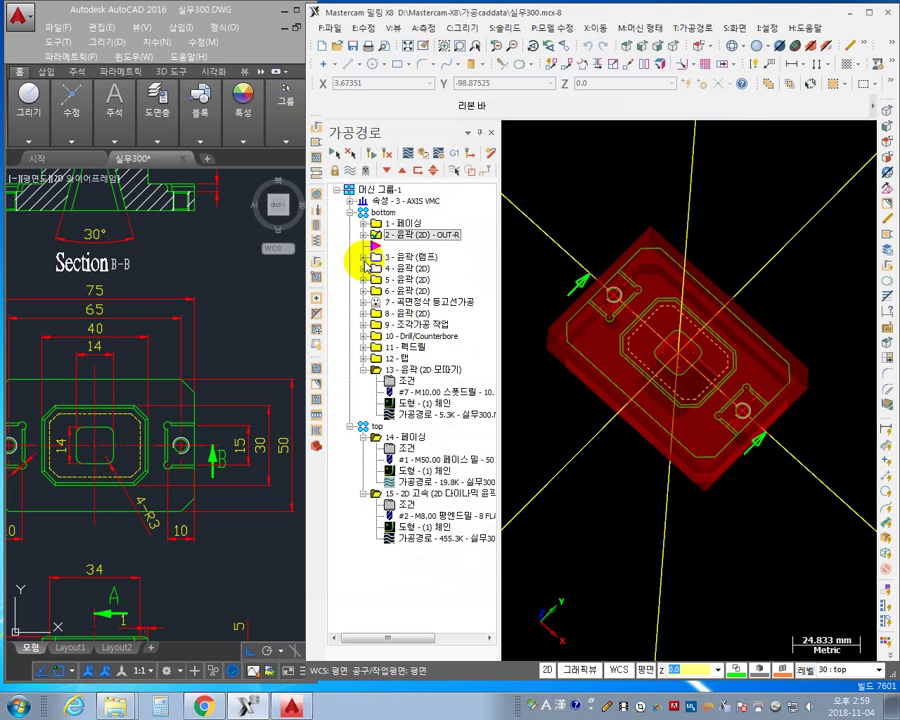
- Add the comment IN-R to operation 3, the ramp contour in the bottom group
{"action": "left_click", "coordinate": [363, 258]}
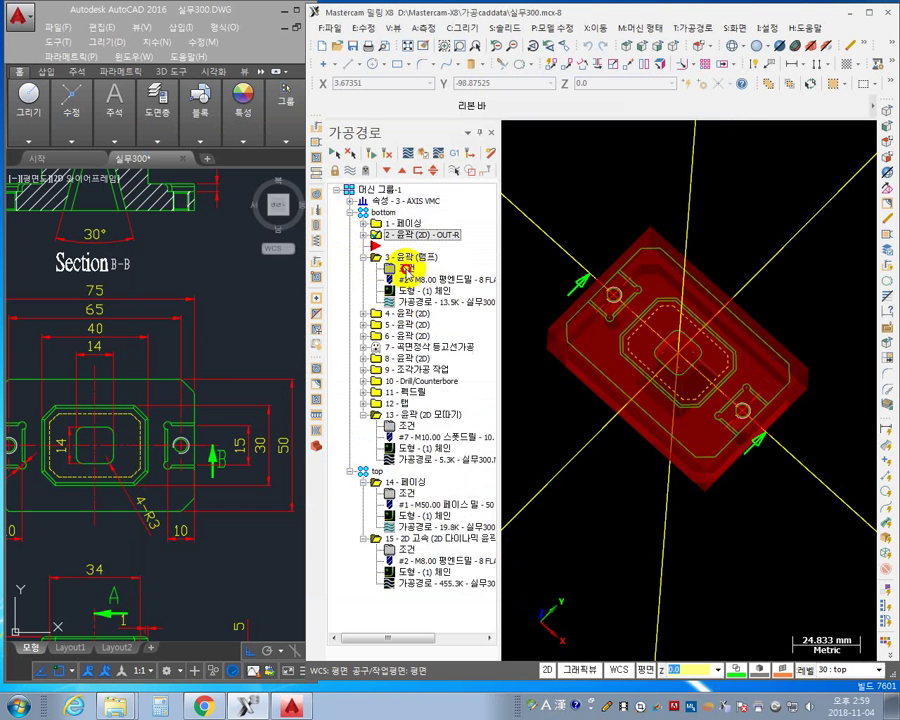
{"action": "left_click", "coordinate": [407, 268]}
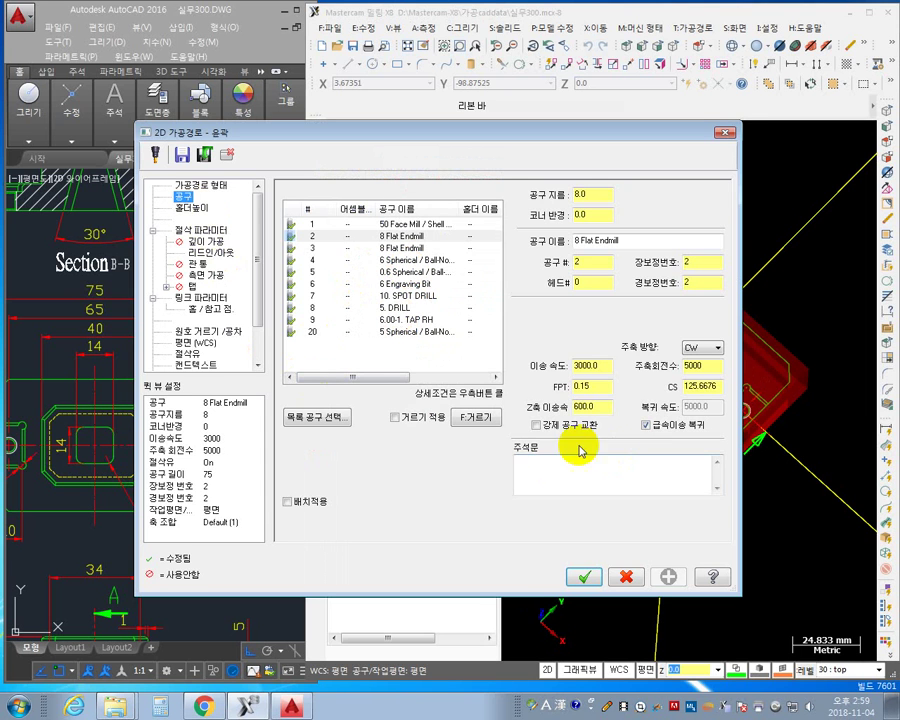
{"action": "left_click", "coordinate": [546, 468]}
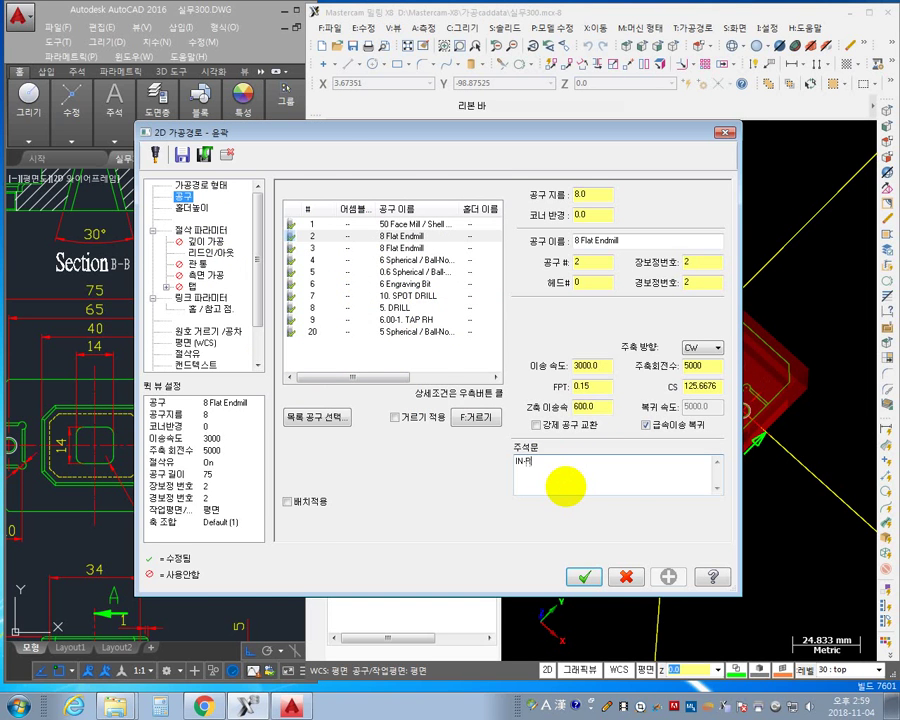
{"action": "left_click", "coordinate": [584, 577]}
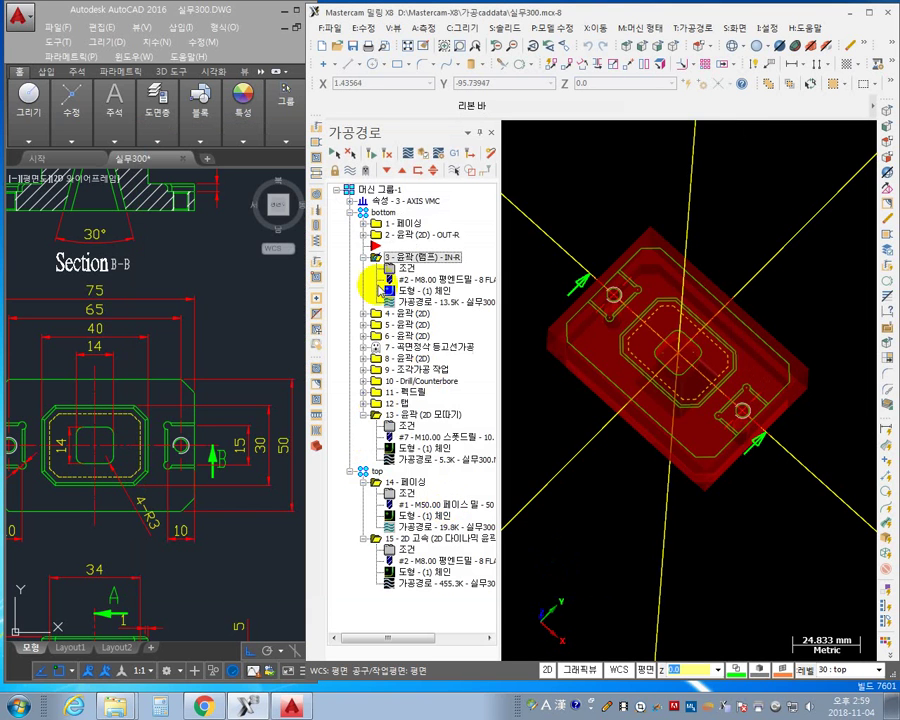
- Check the chain and the depth-cut settings of operation 4, the 2D contour in the bottom group, leaving them unedited
{"action": "left_click", "coordinate": [364, 314]}
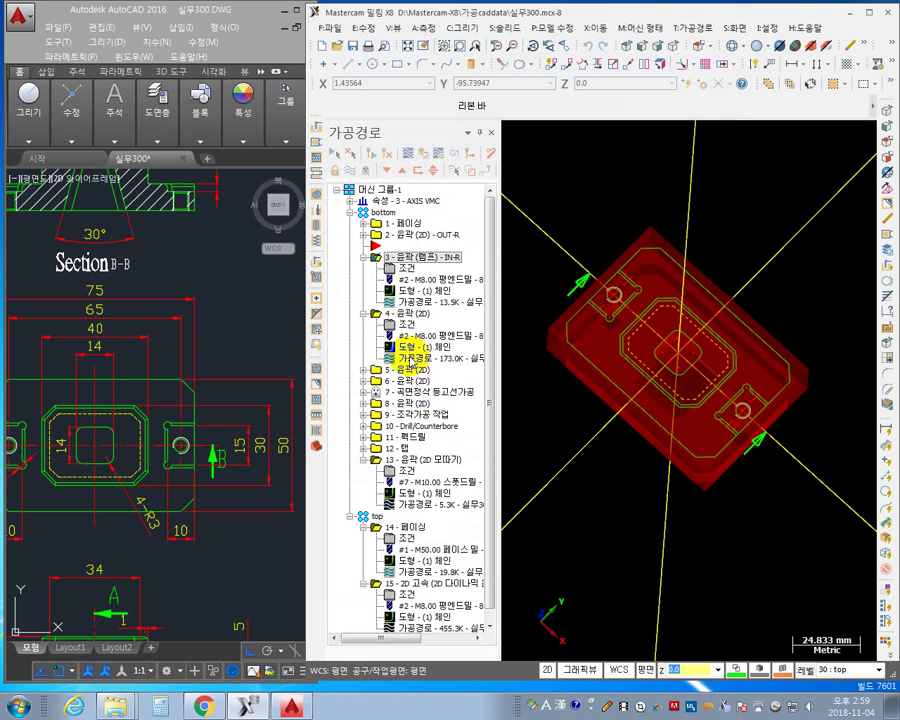
{"action": "left_click", "coordinate": [412, 347]}
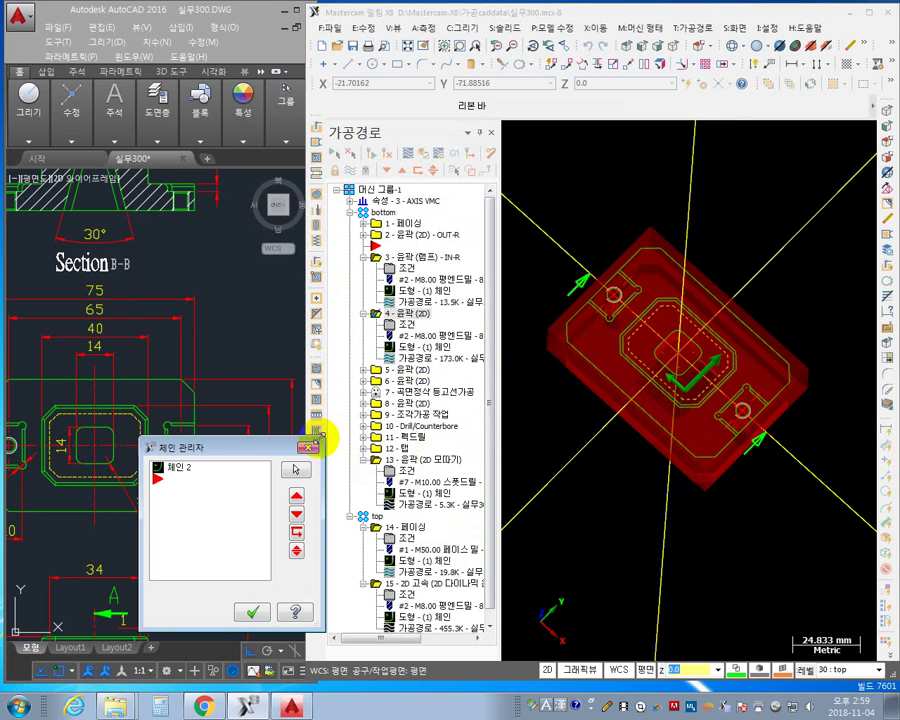
{"action": "left_click", "coordinate": [308, 449]}
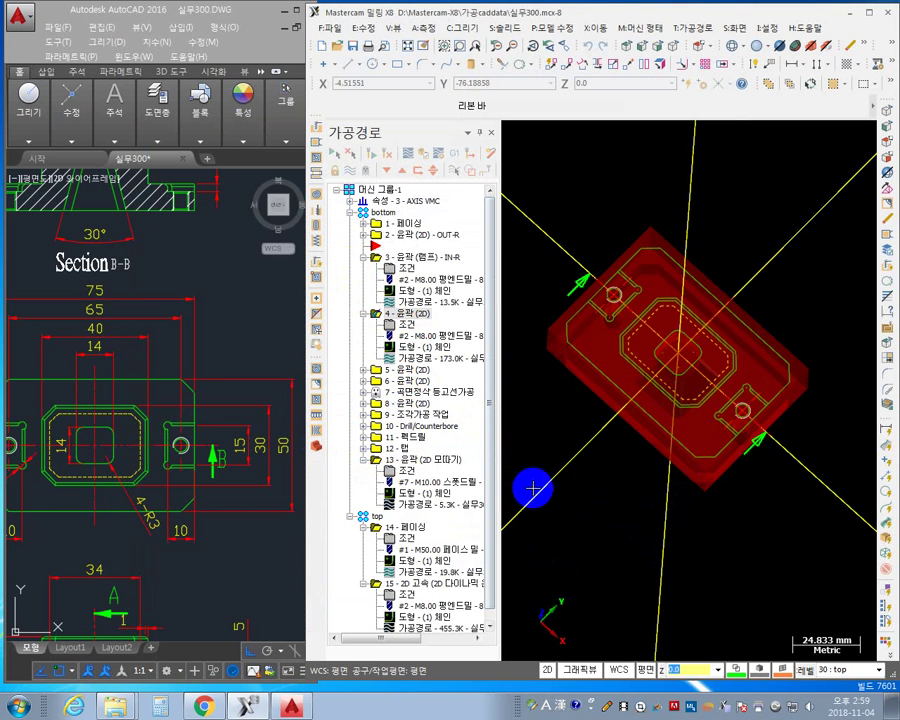
{"action": "middle_click_drag", "start_coordinate": [571, 460], "coordinate": [522, 410]}
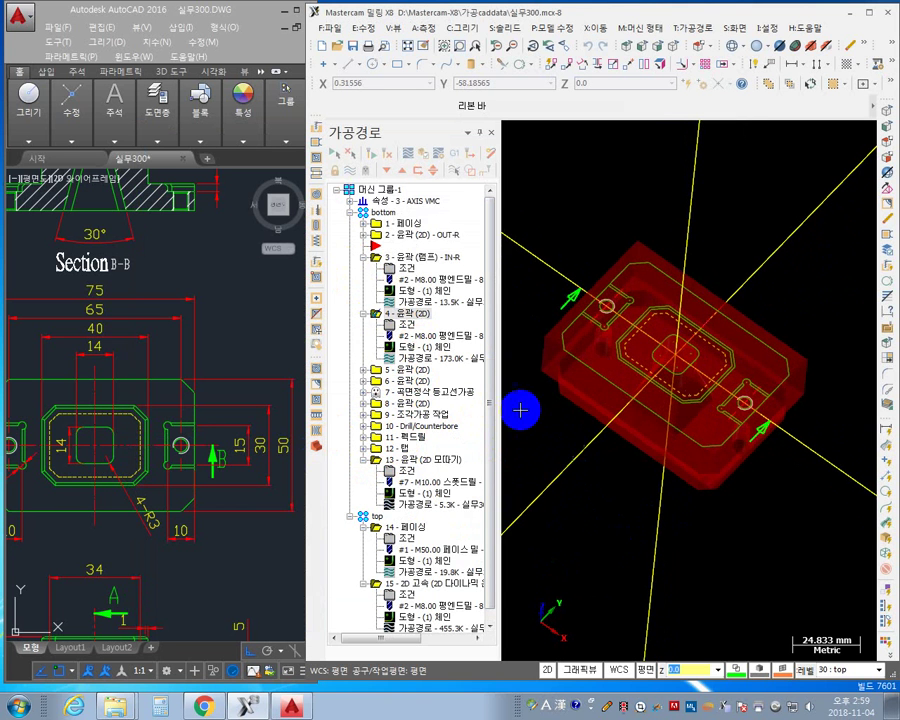
{"action": "left_click", "coordinate": [405, 325]}
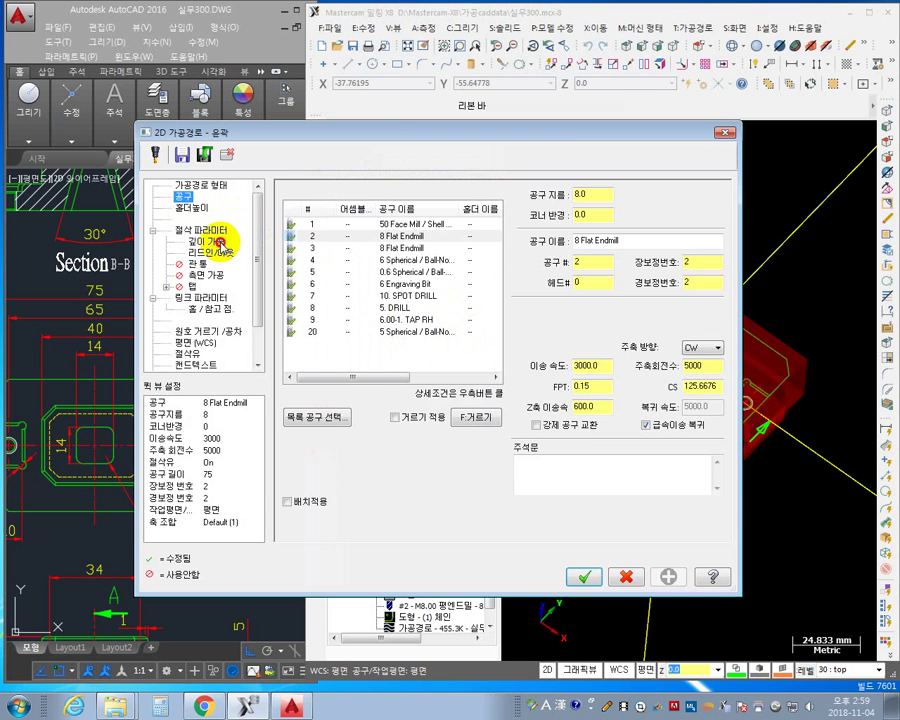
{"action": "left_click", "coordinate": [216, 242]}
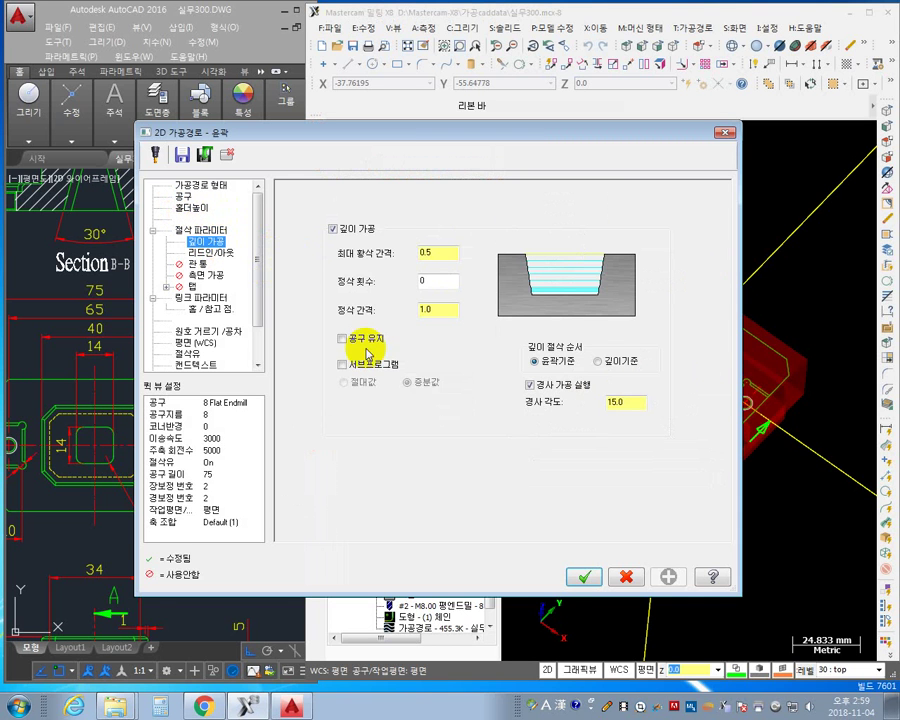
{"action": "left_click", "coordinate": [627, 577]}
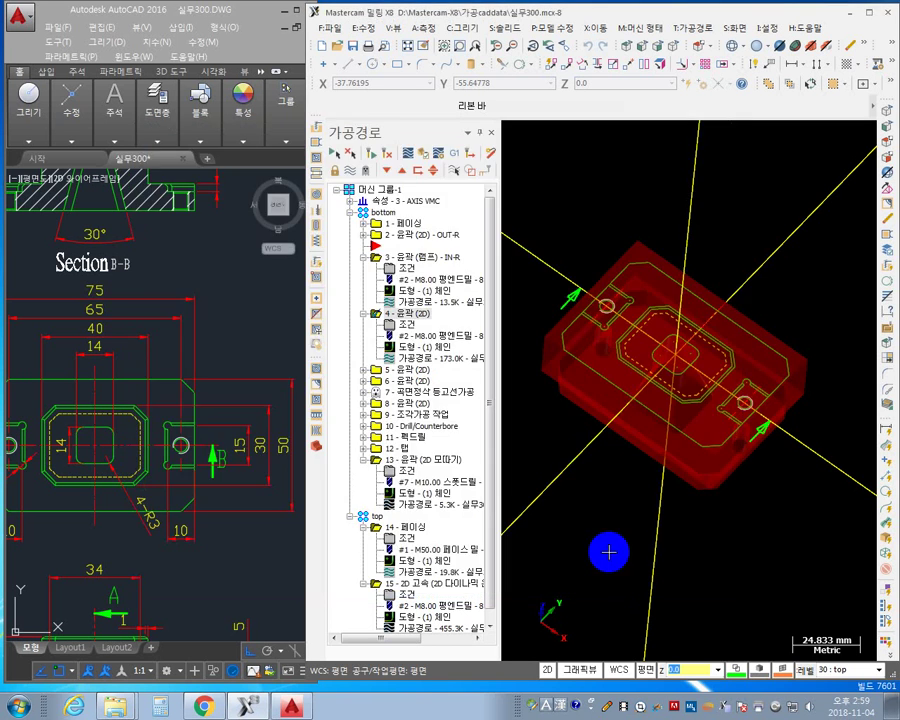
- Add the comment IN-TR to operation 4, the 2D contour in the bottom group, and collapse the operation
{"action": "left_click", "coordinate": [364, 257]}
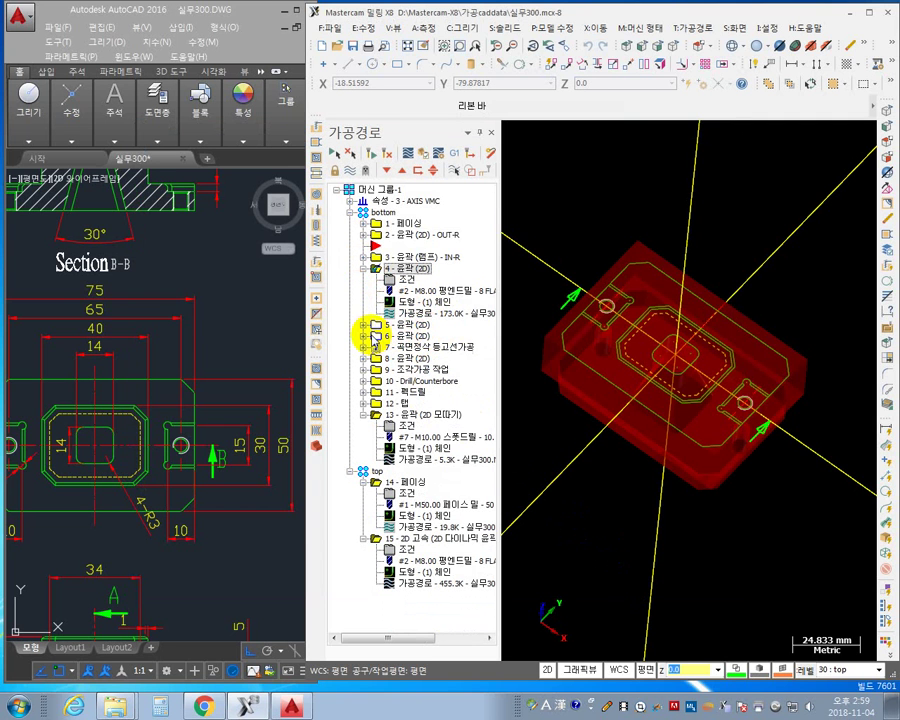
{"action": "left_click", "coordinate": [405, 284]}
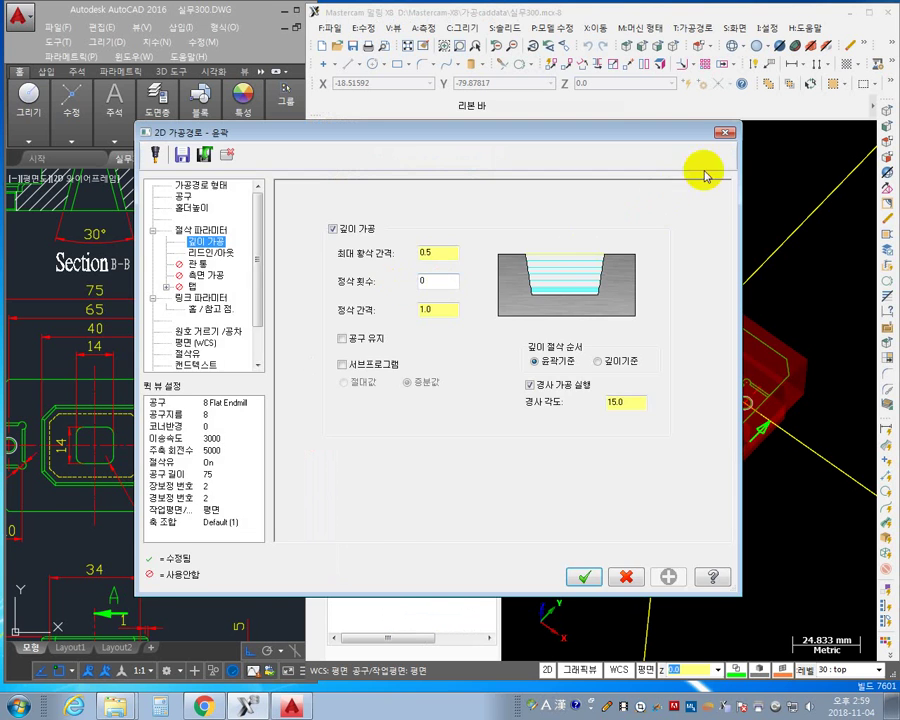
{"action": "left_click", "coordinate": [727, 139]}
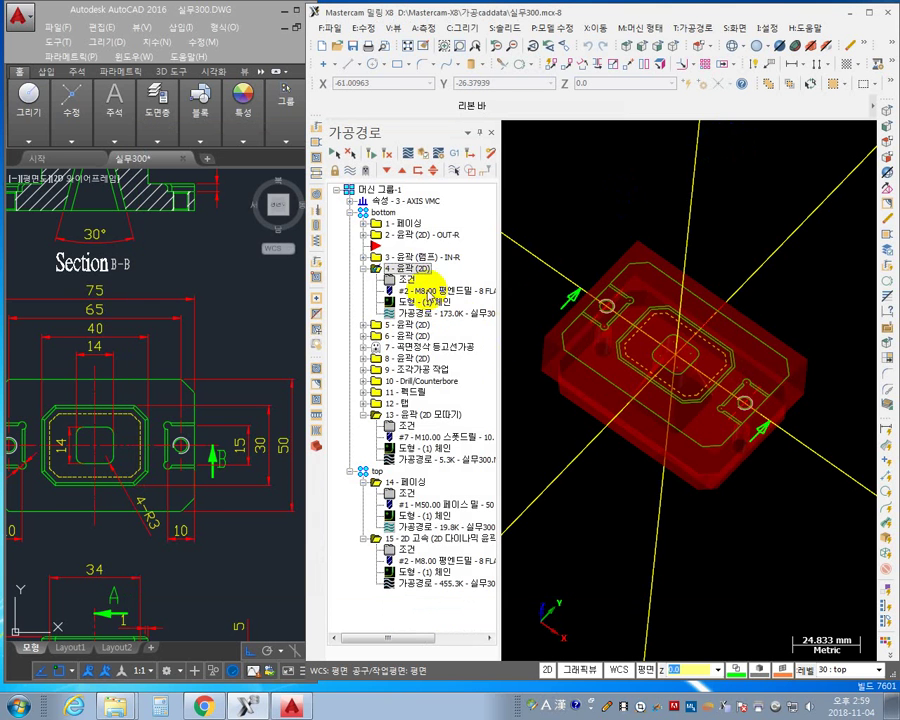
{"action": "left_click", "coordinate": [405, 286]}
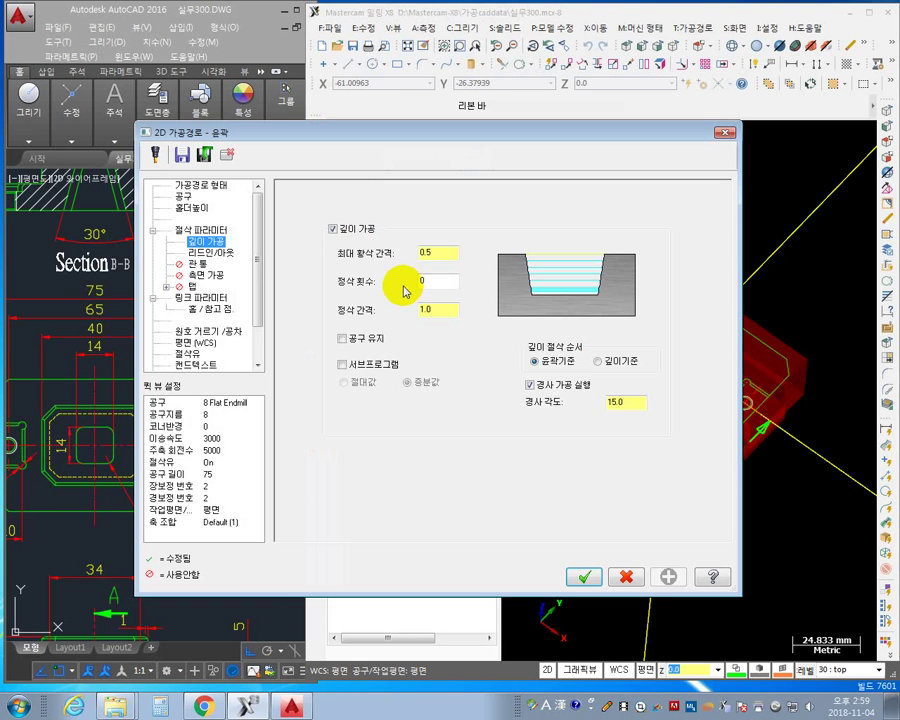
{"action": "left_click", "coordinate": [184, 198]}
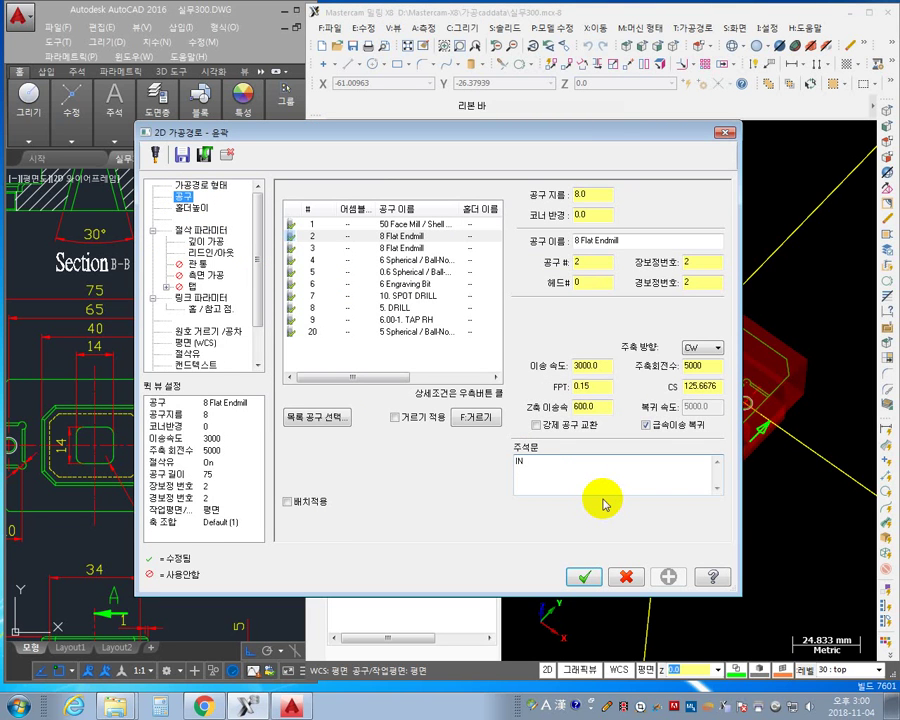
{"action": "left_click", "coordinate": [525, 470]}
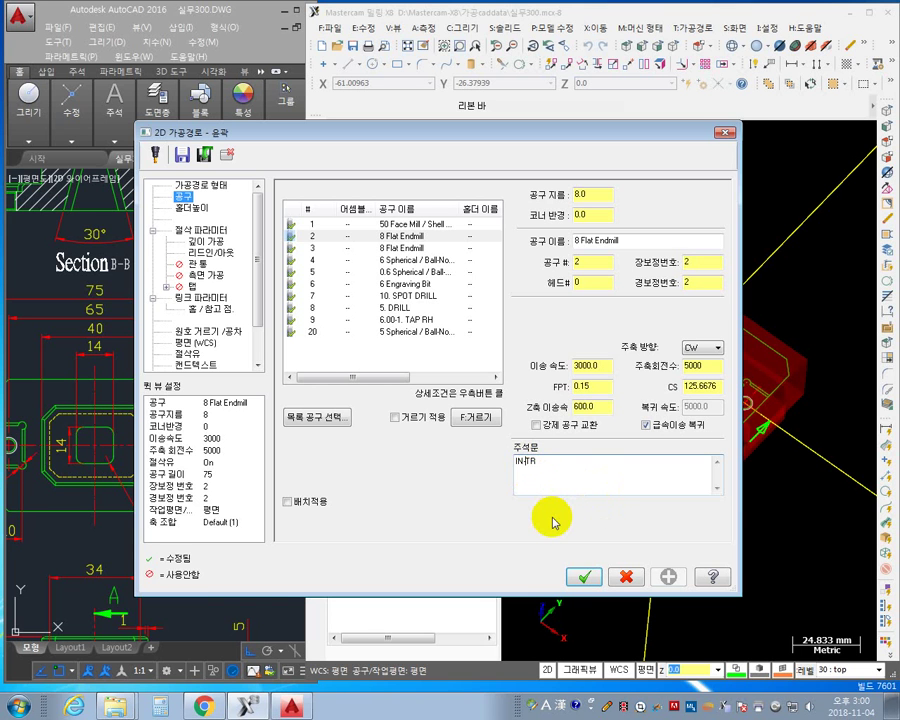
{"action": "type", "text": "-"}
{"action": "left_click", "coordinate": [583, 577]}
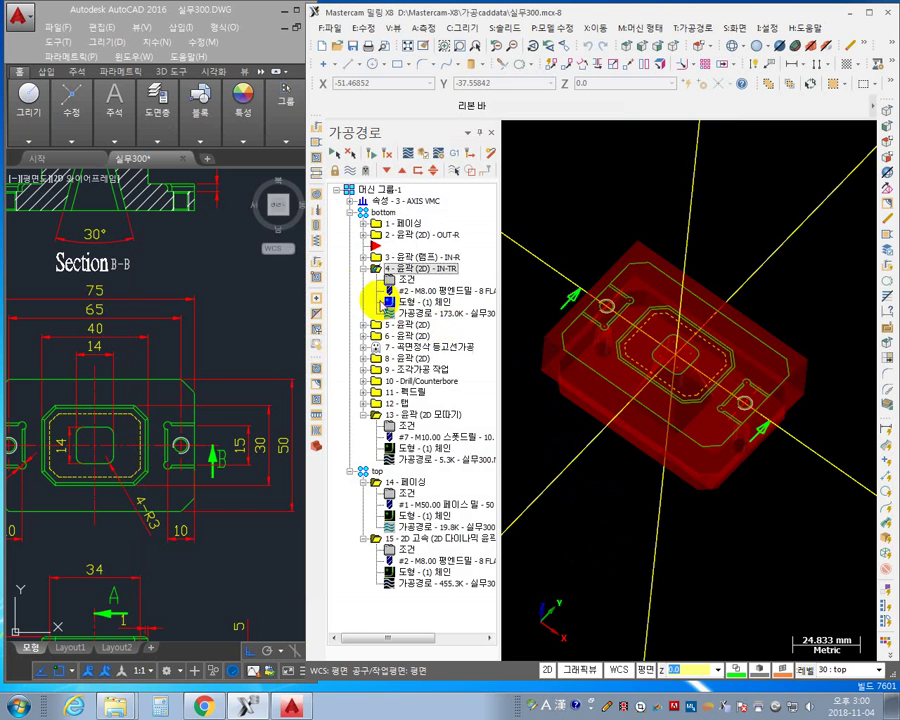
{"action": "left_click", "coordinate": [364, 268]}
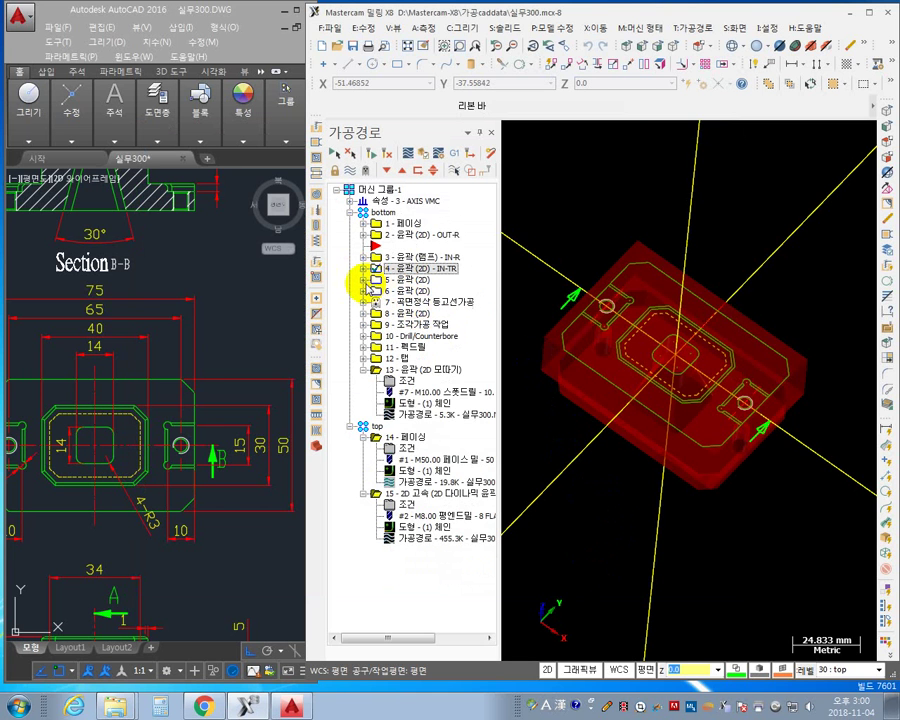
- Check the chain of operation 5, the 2D contour using tool 3, and add the comment OUT-F to that operation
{"action": "left_click", "coordinate": [364, 280]}
{"action": "left_click", "coordinate": [408, 292]}
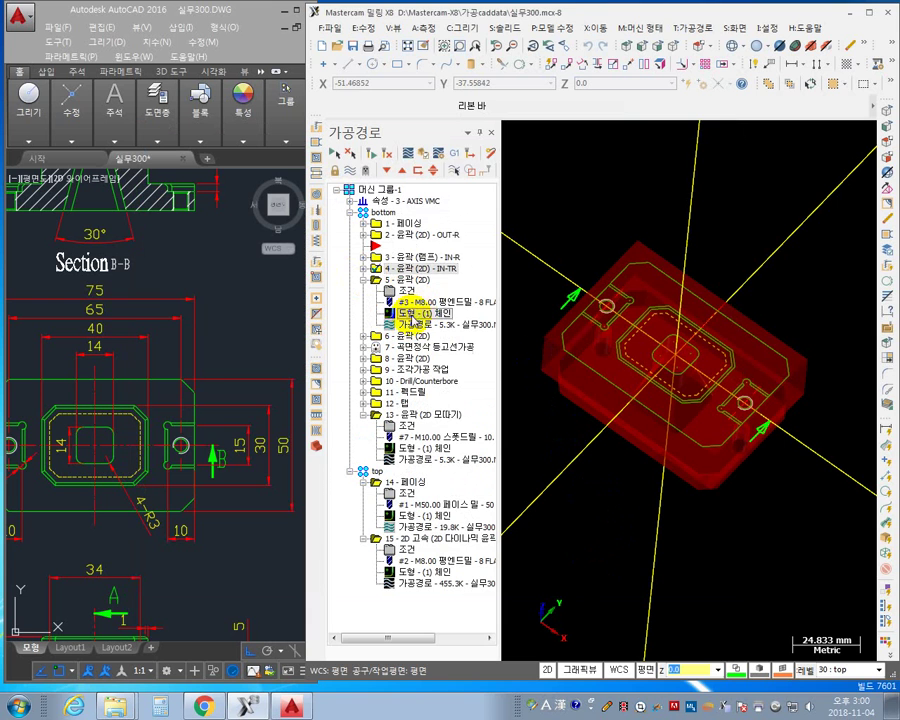
{"action": "left_click", "coordinate": [408, 313]}
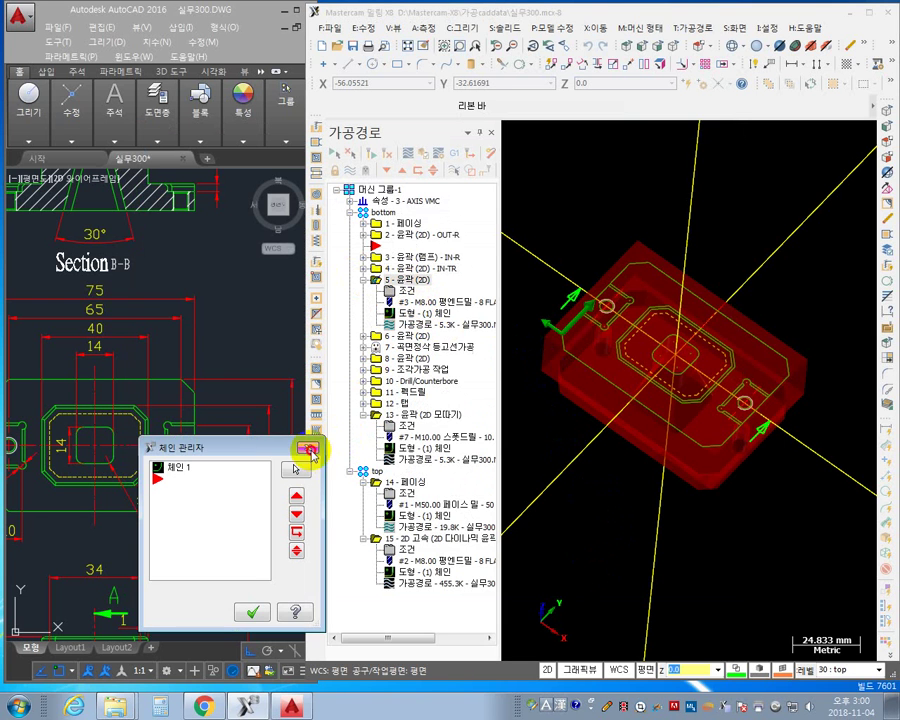
{"action": "left_click", "coordinate": [308, 447]}
{"action": "left_click", "coordinate": [406, 292]}
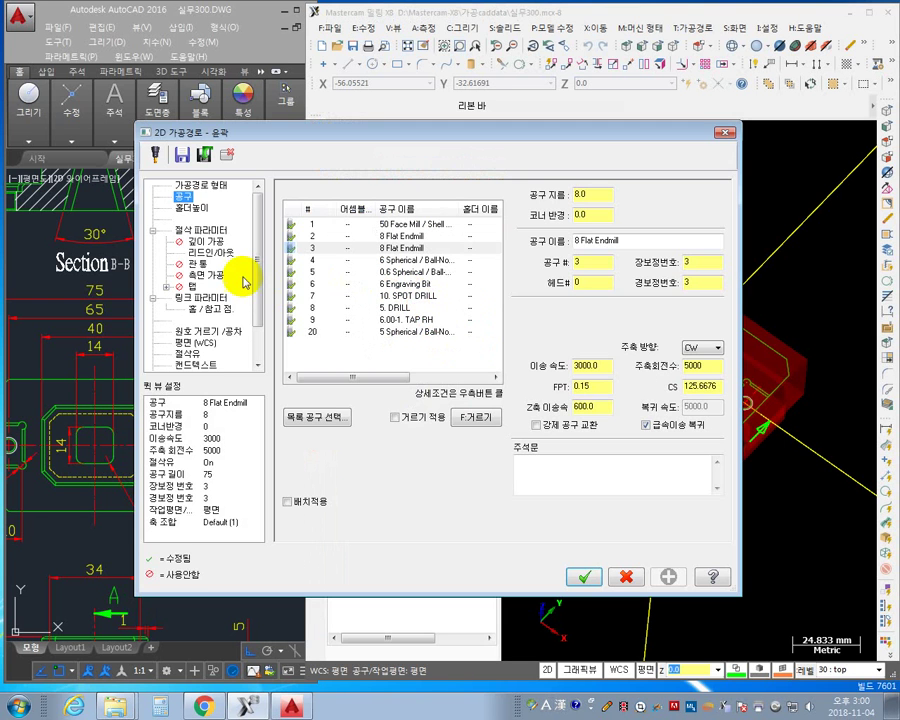
{"action": "left_click", "coordinate": [614, 487]}
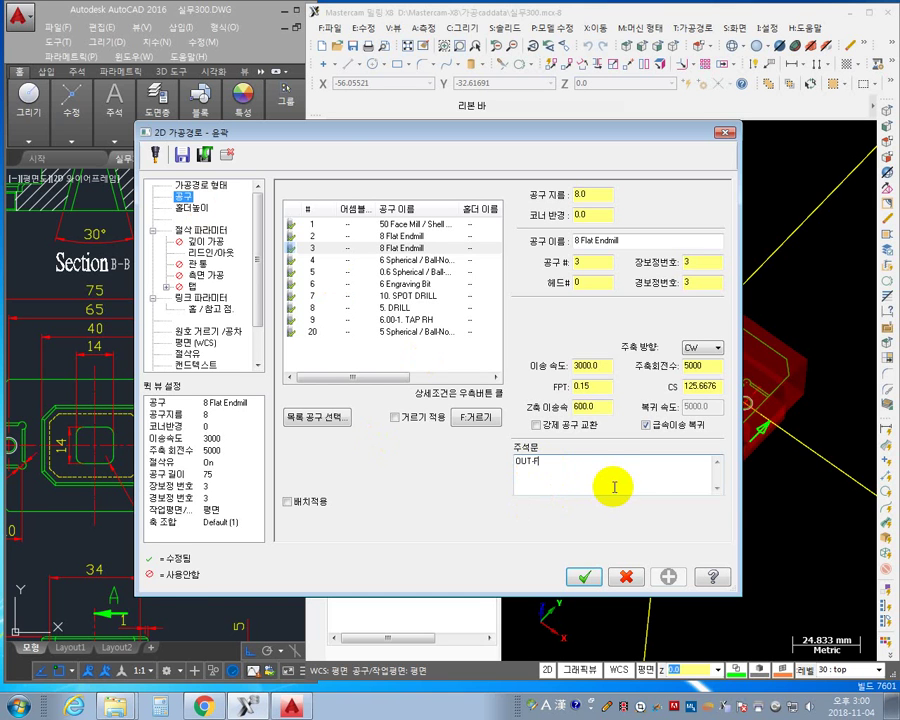
{"action": "left_click", "coordinate": [584, 577]}
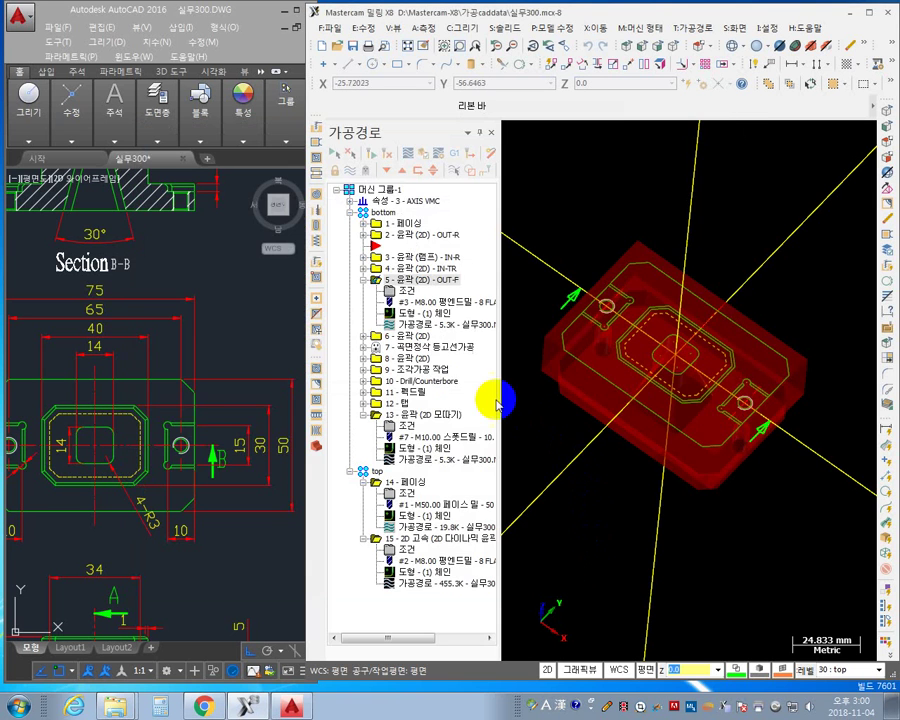
- Add the comment IN-TF to operation 6, the 2D contour using the 6 mm ball endmill, and collapse operation 5
{"action": "left_click", "coordinate": [364, 336]}
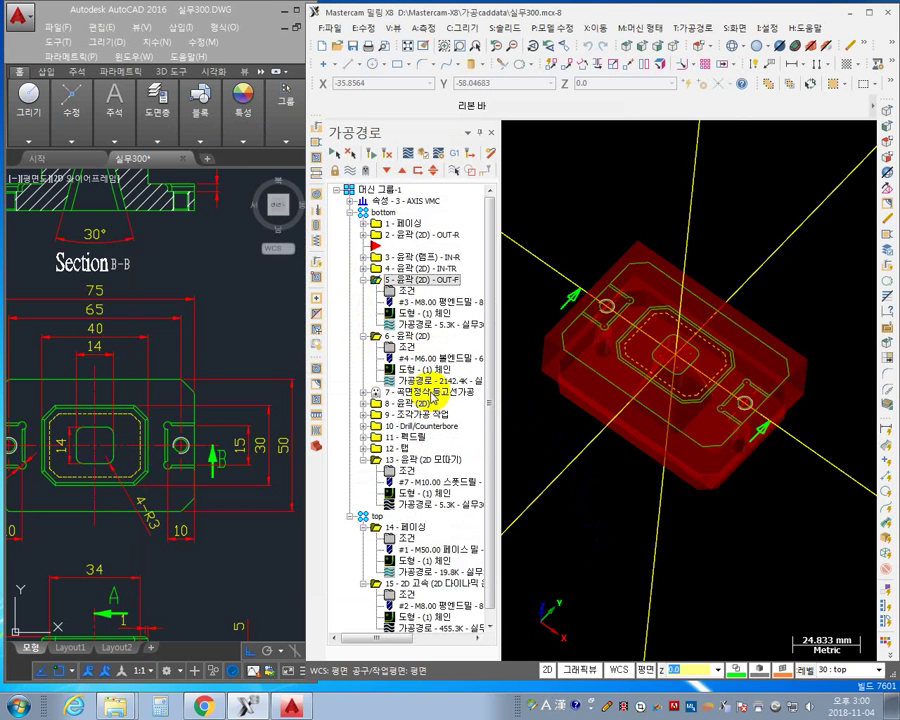
{"action": "left_click", "coordinate": [405, 347]}
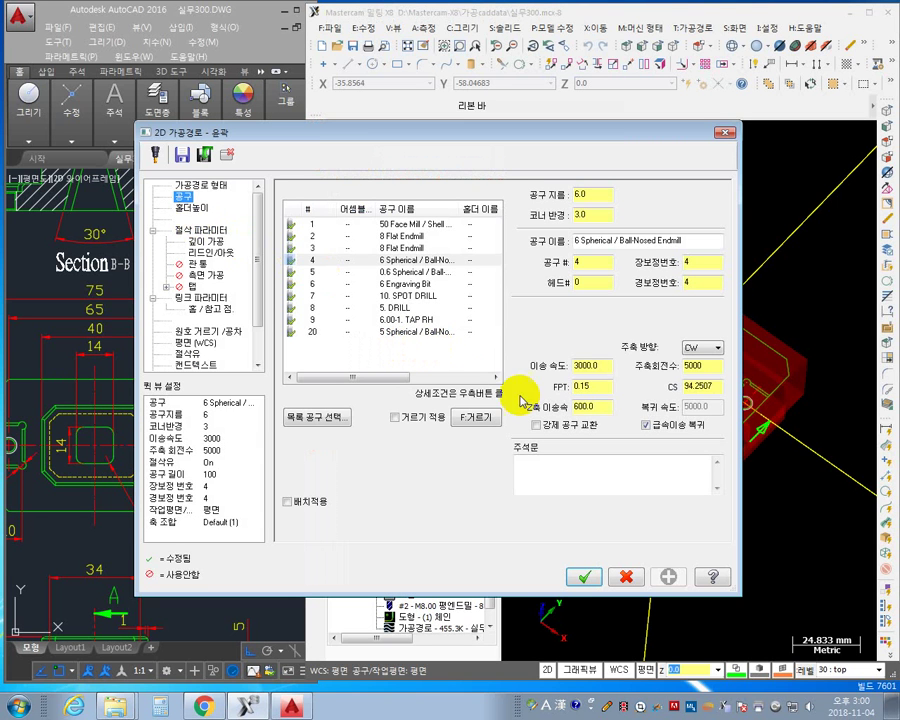
{"action": "left_click", "coordinate": [533, 474]}
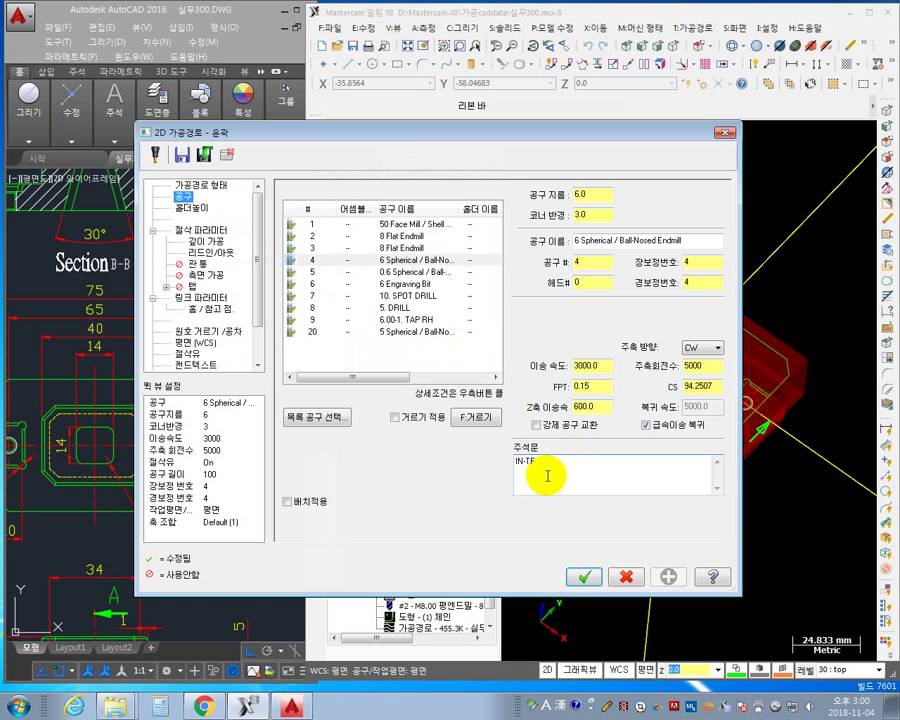
{"action": "left_click", "coordinate": [588, 577]}
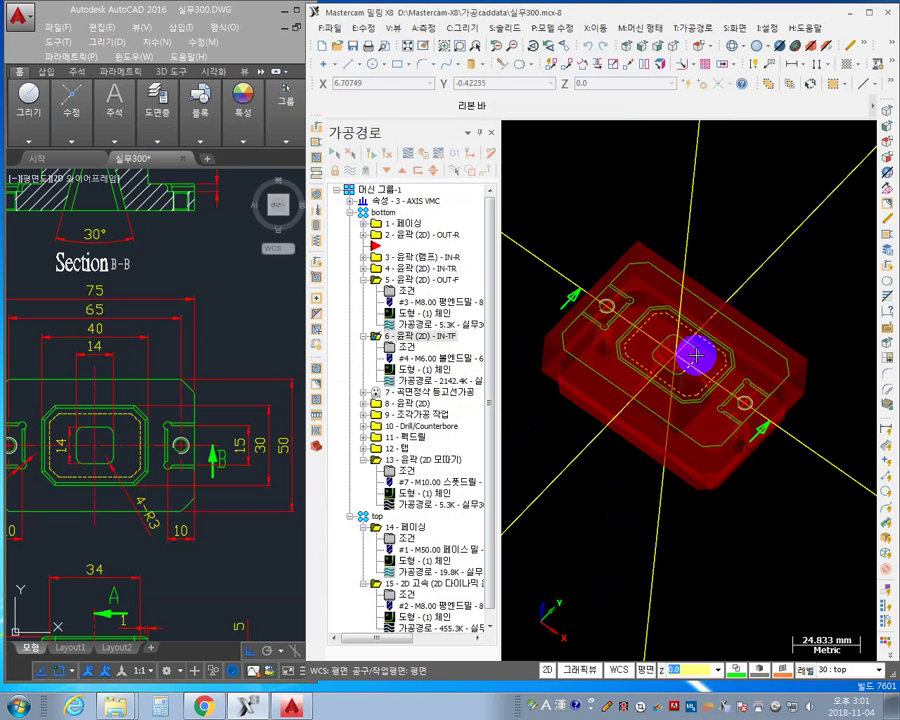
{"action": "left_click", "coordinate": [364, 281]}
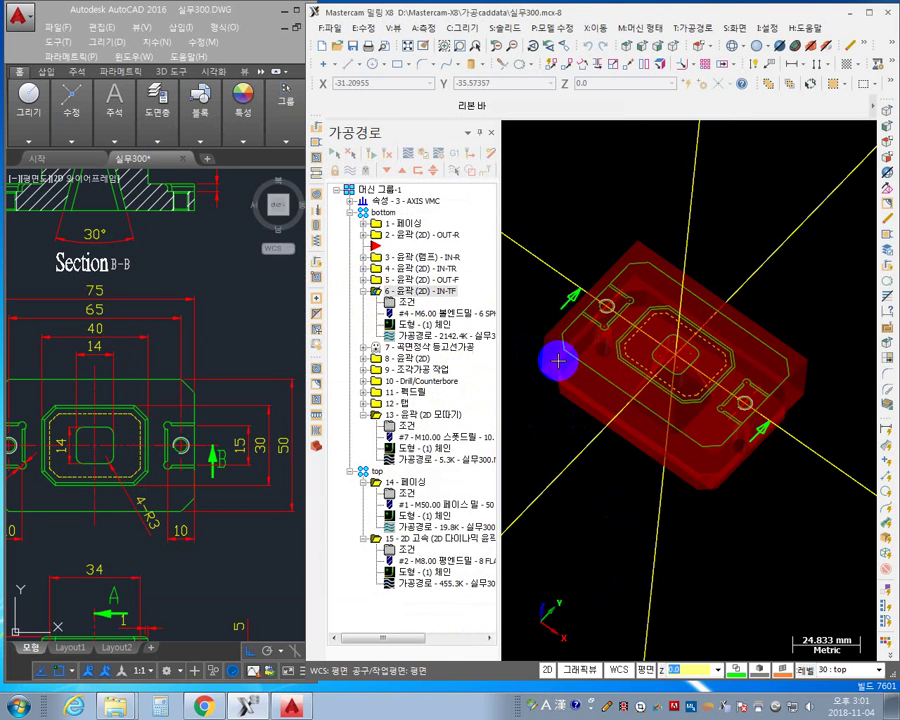
{"action": "left_click", "coordinate": [420, 320]}
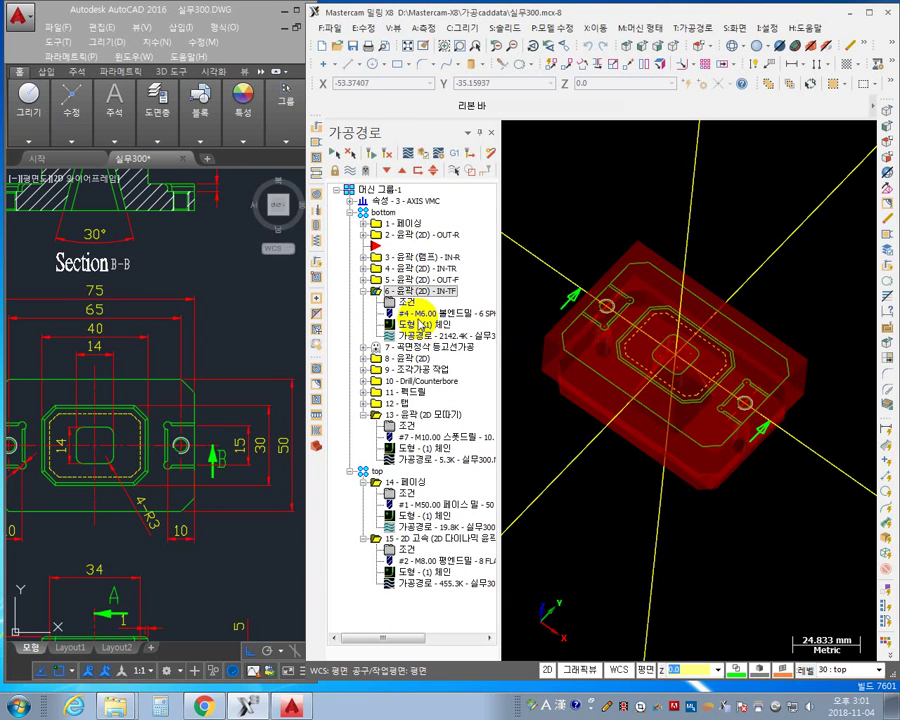
{"action": "left_click", "coordinate": [463, 290]}
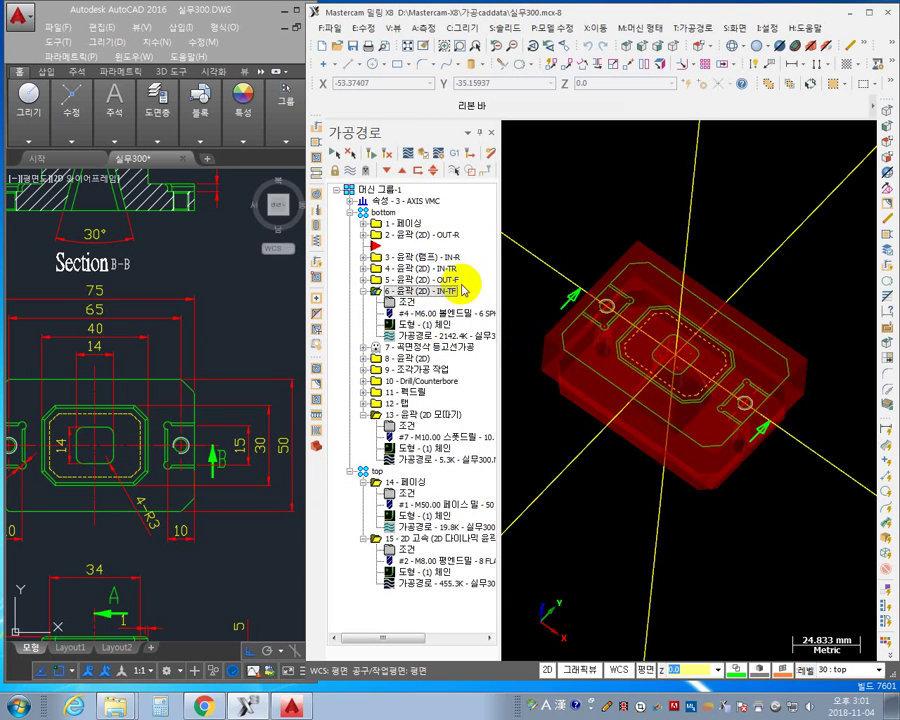
- Copy operation 3, the inner ramp contour IN-R, and paste it after operation 7, the surface finish contour in the bottom group
{"action": "left_click", "coordinate": [369, 258]}
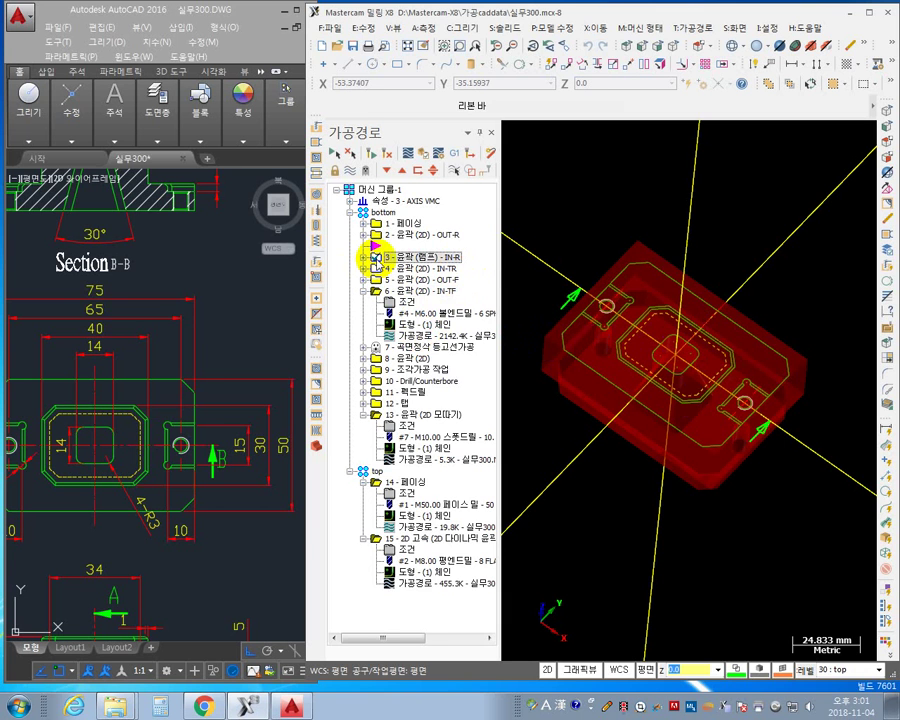
{"action": "right_click", "coordinate": [383, 257]}
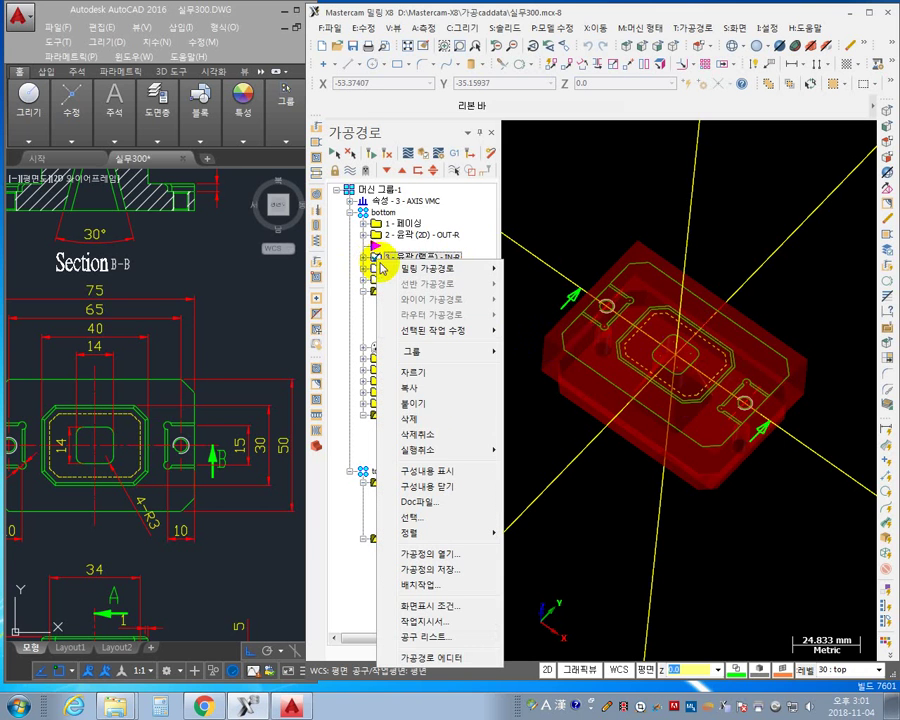
{"action": "left_click", "coordinate": [423, 394]}
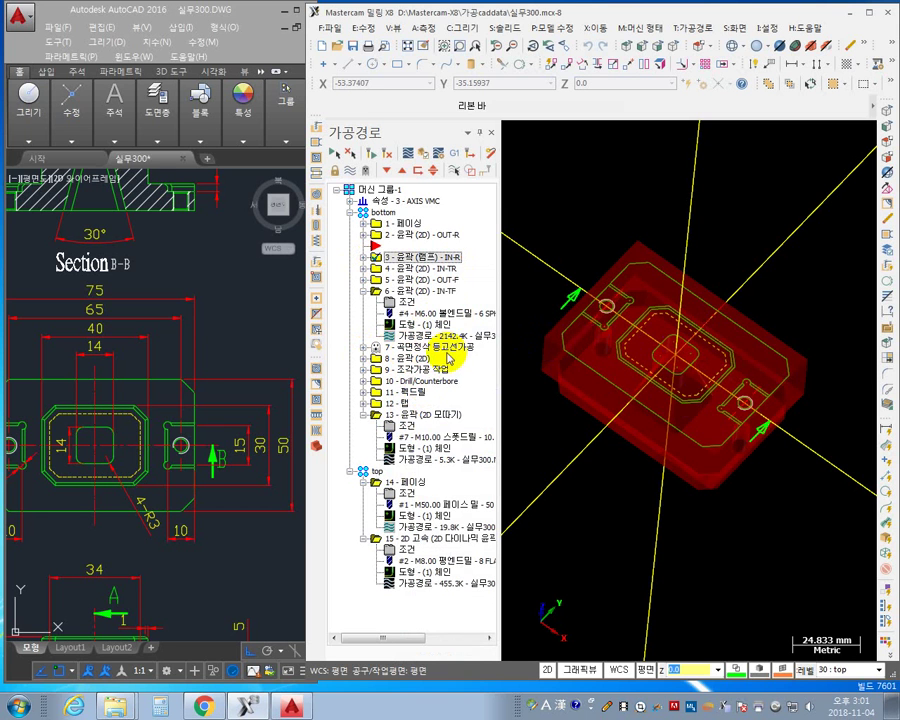
{"action": "left_click", "coordinate": [395, 358]}
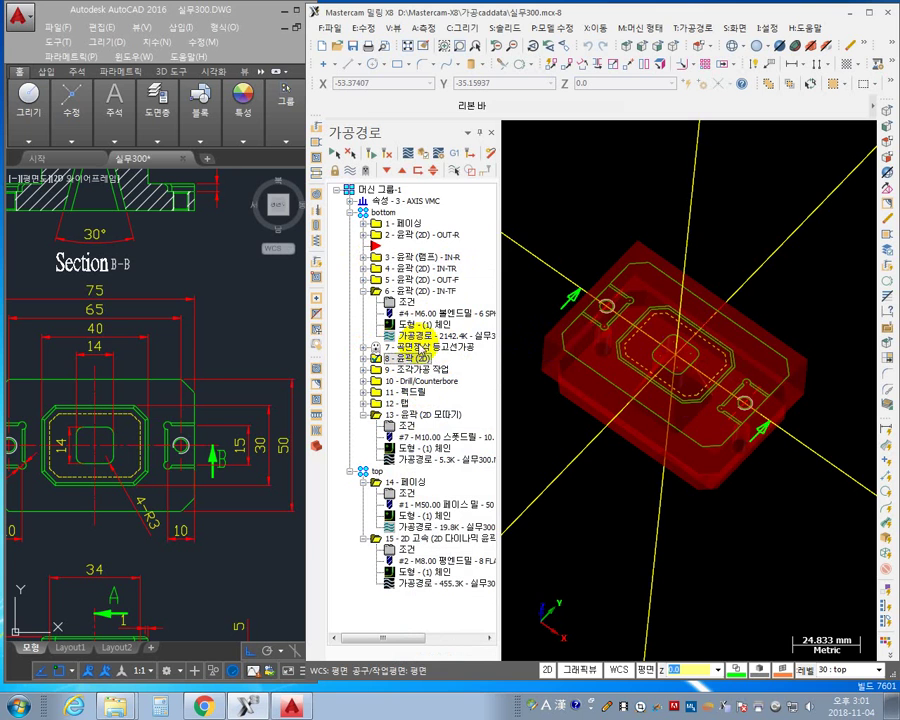
{"action": "left_click", "coordinate": [415, 347]}
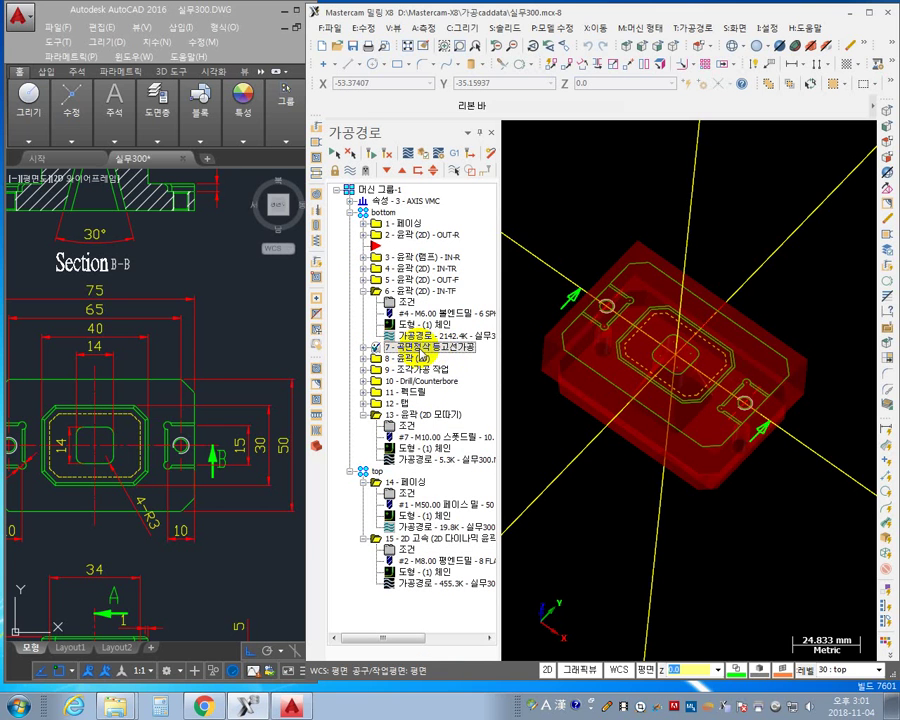
{"action": "mouse_move", "coordinate": [422, 352]}
{"action": "left_mouse_down"}
{"action": "mouse_move", "coordinate": [372, 335]}
{"action": "mouse_move", "coordinate": [362, 245]}
{"action": "mouse_move", "coordinate": [368, 281]}
{"action": "mouse_move", "coordinate": [356, 370]}
{"action": "mouse_move", "coordinate": [358, 356]}
{"action": "mouse_move", "coordinate": [372, 357]}
{"action": "mouse_move", "coordinate": [372, 340]}
{"action": "mouse_move", "coordinate": [378, 346]}
{"action": "left_mouse_up"}
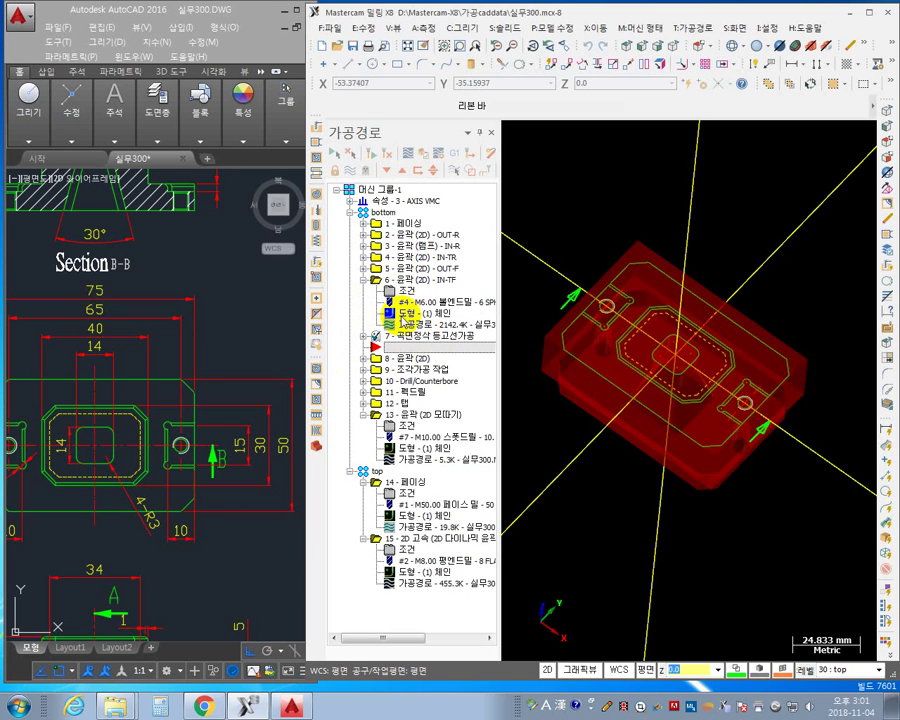
{"action": "right_click", "coordinate": [366, 598]}
{"action": "left_click", "coordinate": [409, 343]}
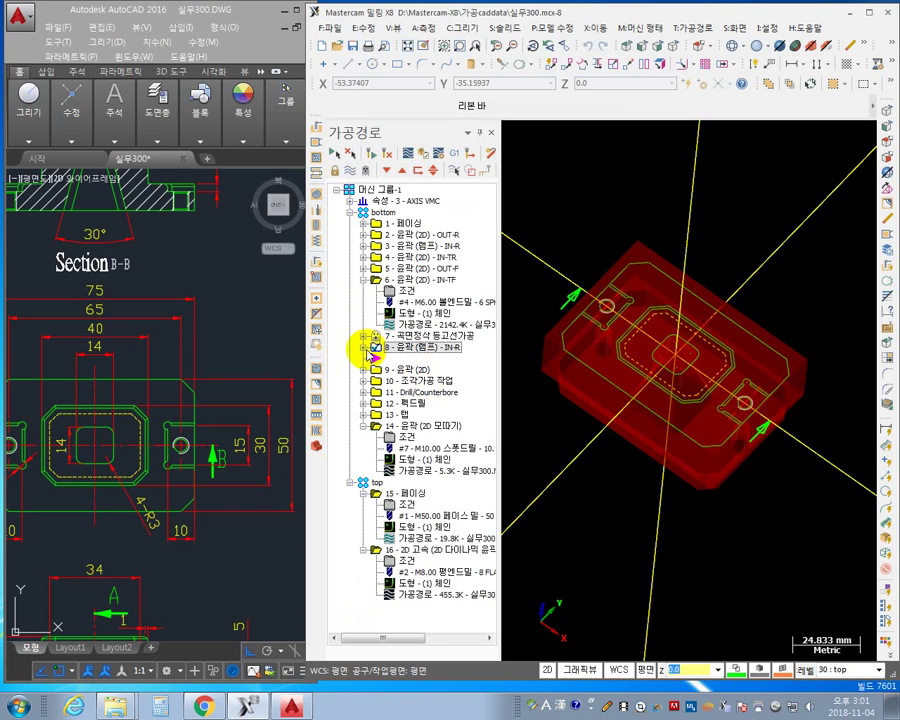
- Change the pasted ramp contour's comment to IN-F and assign tool 3, the 8 Flat Endmill, reinitializing its feed rate and spindle speed
{"action": "left_click", "coordinate": [364, 347]}
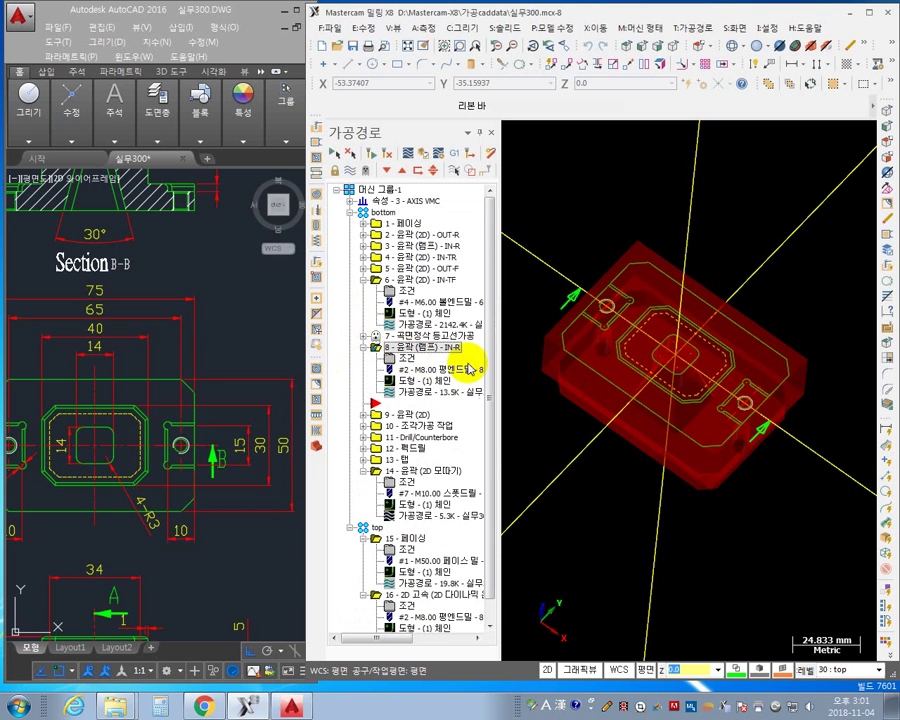
{"action": "left_click", "coordinate": [397, 365]}
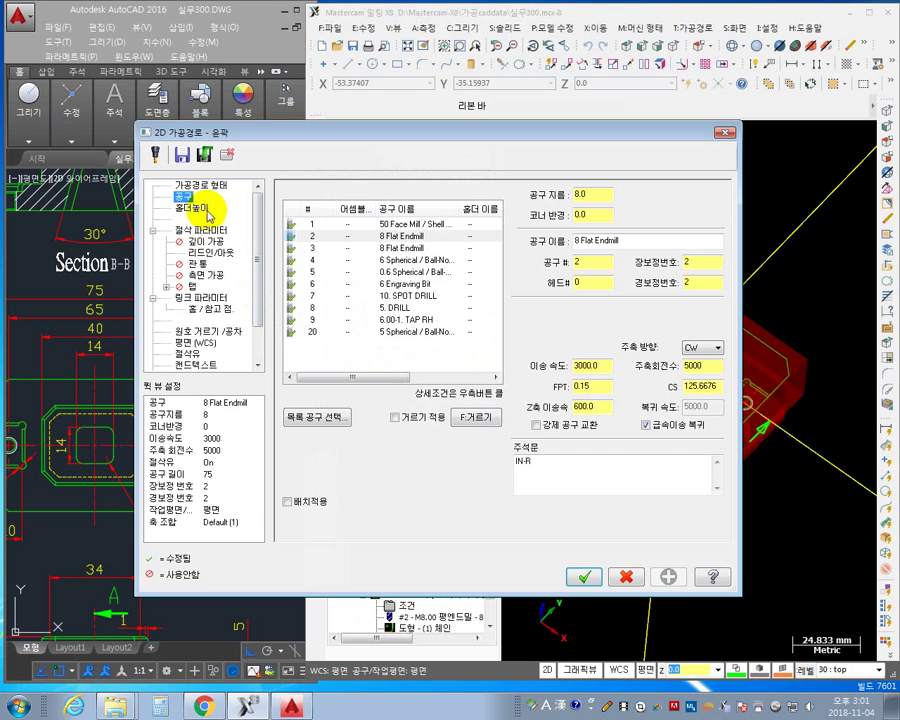
{"action": "left_click", "coordinate": [552, 464]}
{"action": "key", "text": "BackSpace"}
{"action": "type", "text": "ㄱ"}
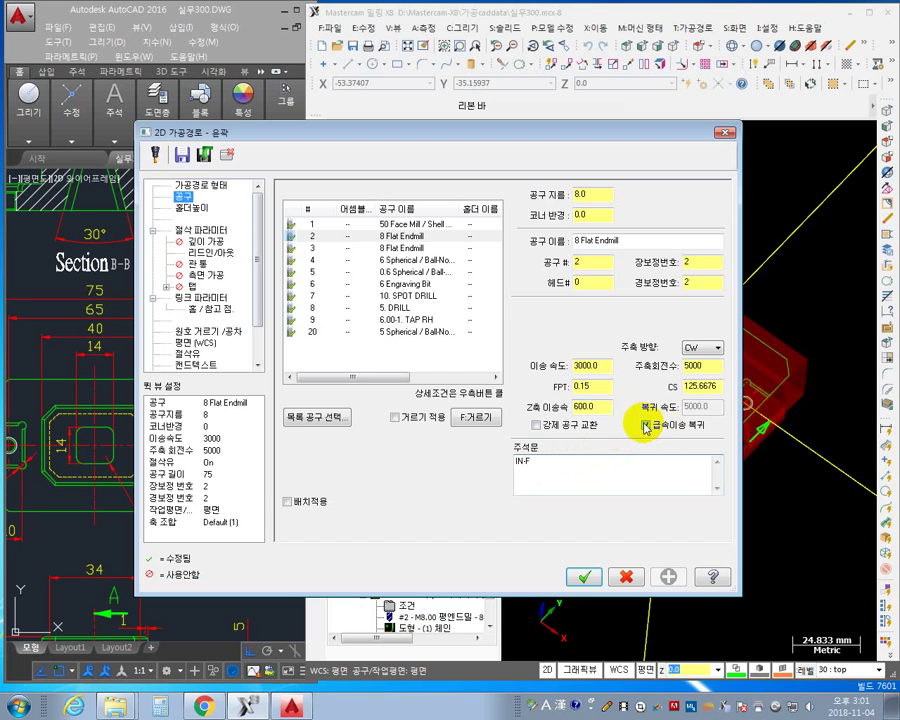
{"action": "left_click", "coordinate": [303, 247]}
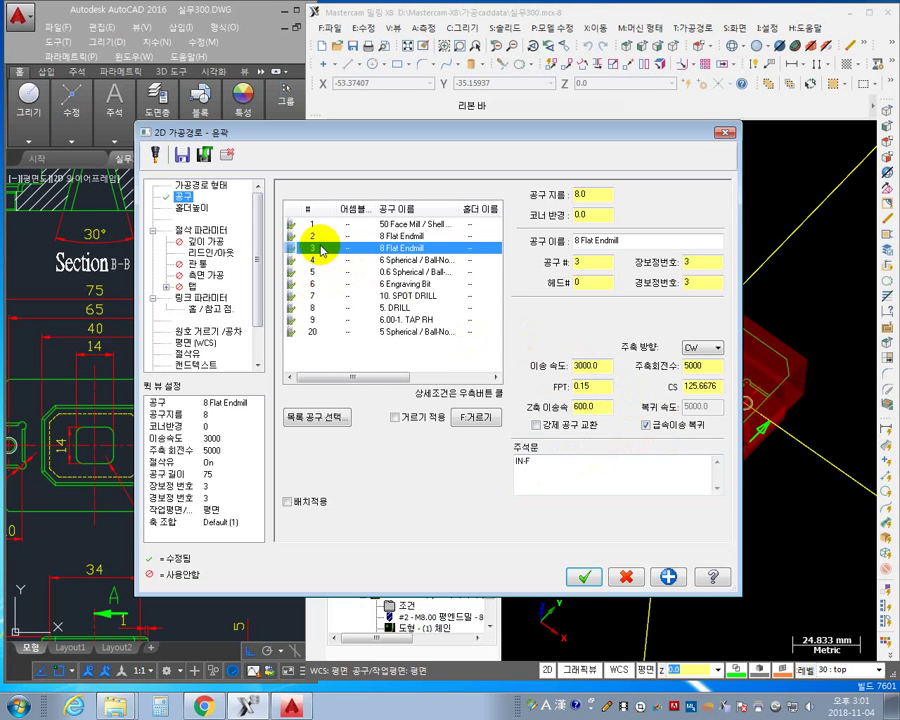
{"action": "right_click", "coordinate": [321, 250]}
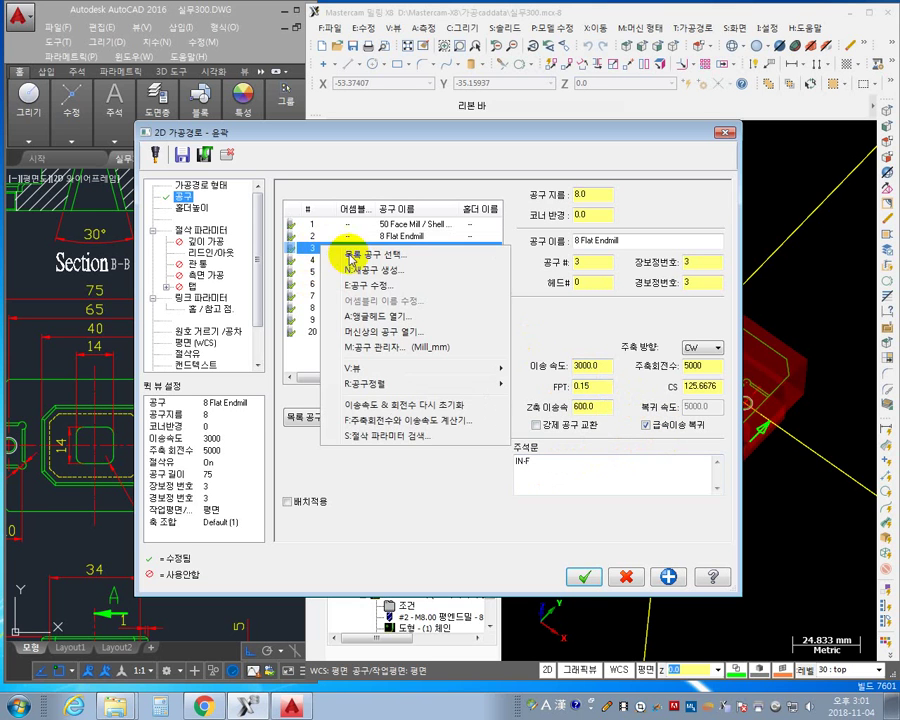
{"action": "left_click", "coordinate": [398, 408]}
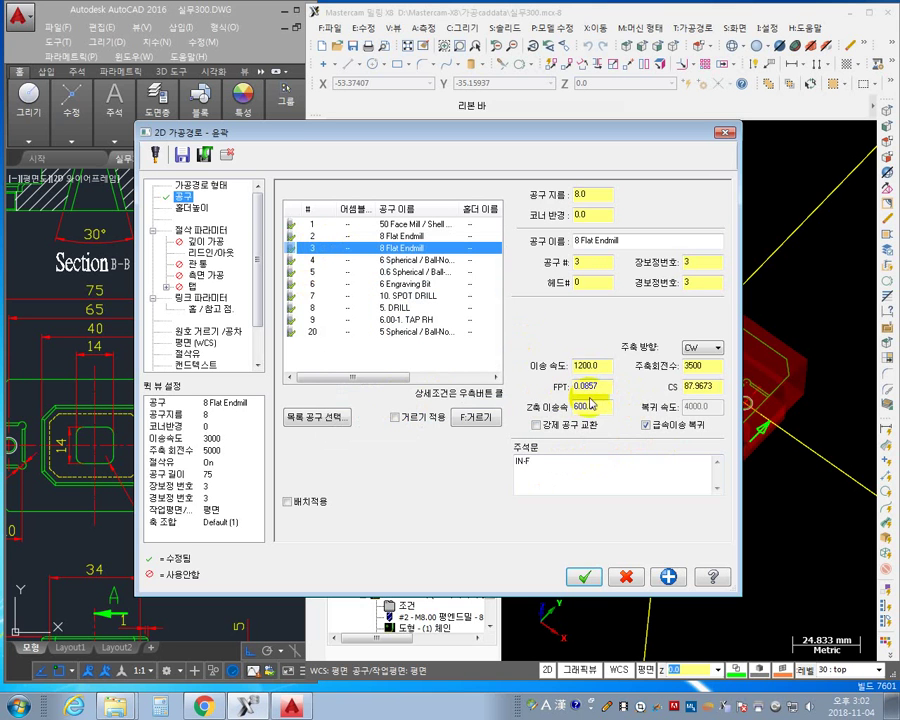
- In the IN-F contour's cut parameters, set the contour type to 2D, wall stock to 0 and compensation type to wear (중복보정)
{"action": "left_click", "coordinate": [203, 229]}
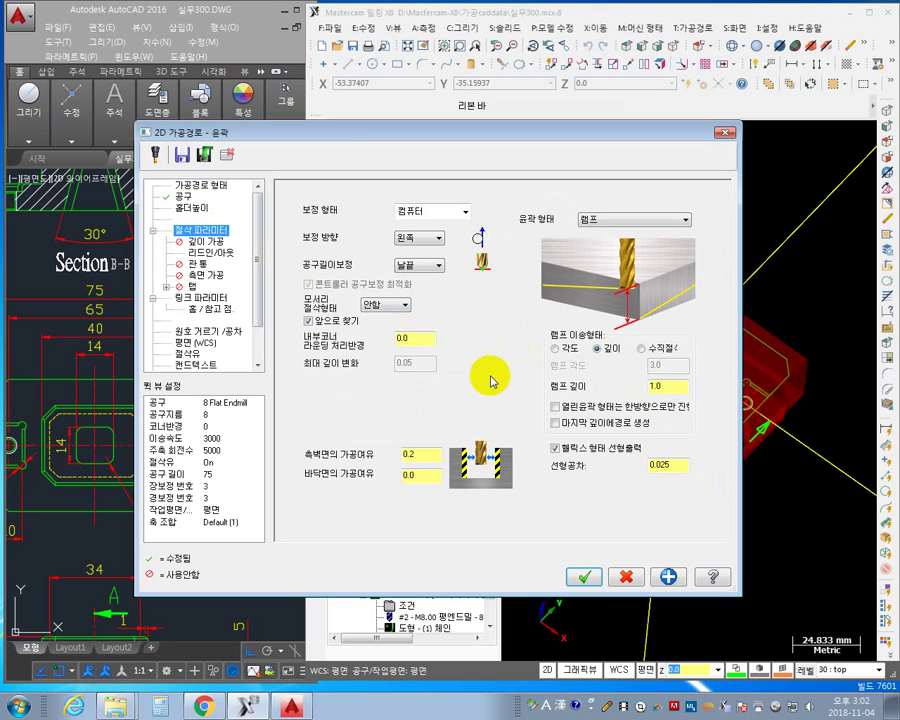
{"action": "left_click", "coordinate": [685, 221]}
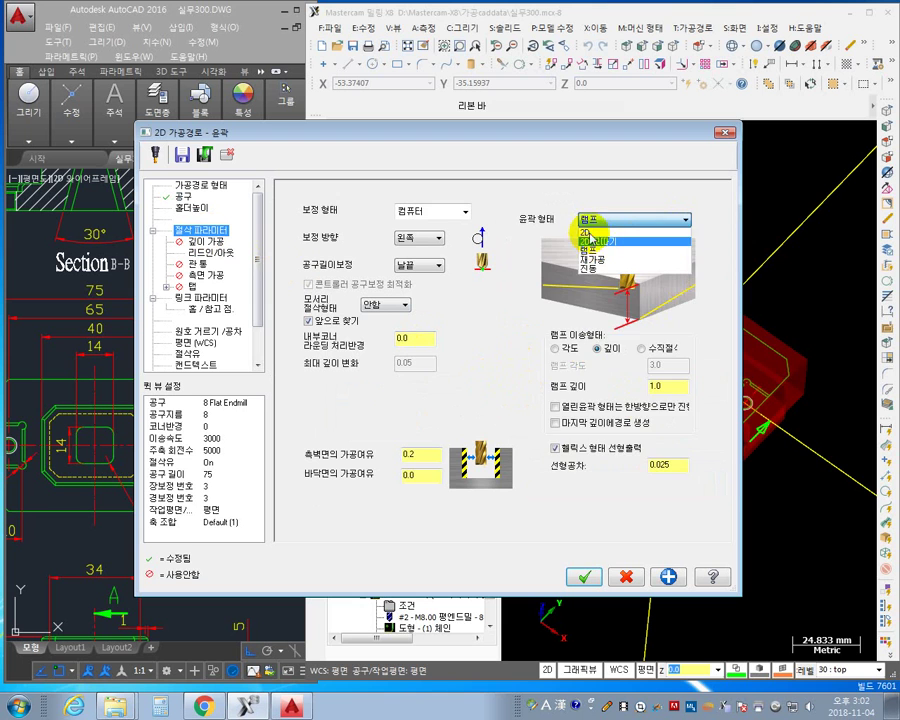
{"action": "left_click", "coordinate": [586, 230]}
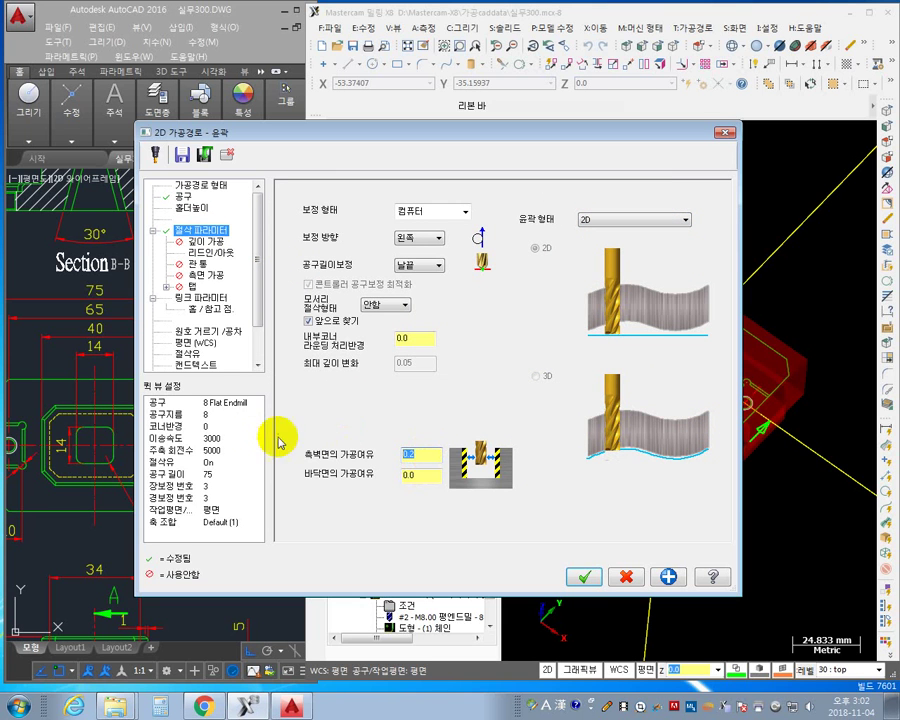
{"action": "double_click", "coordinate": [409, 453]}
{"action": "type", "text": "0"}
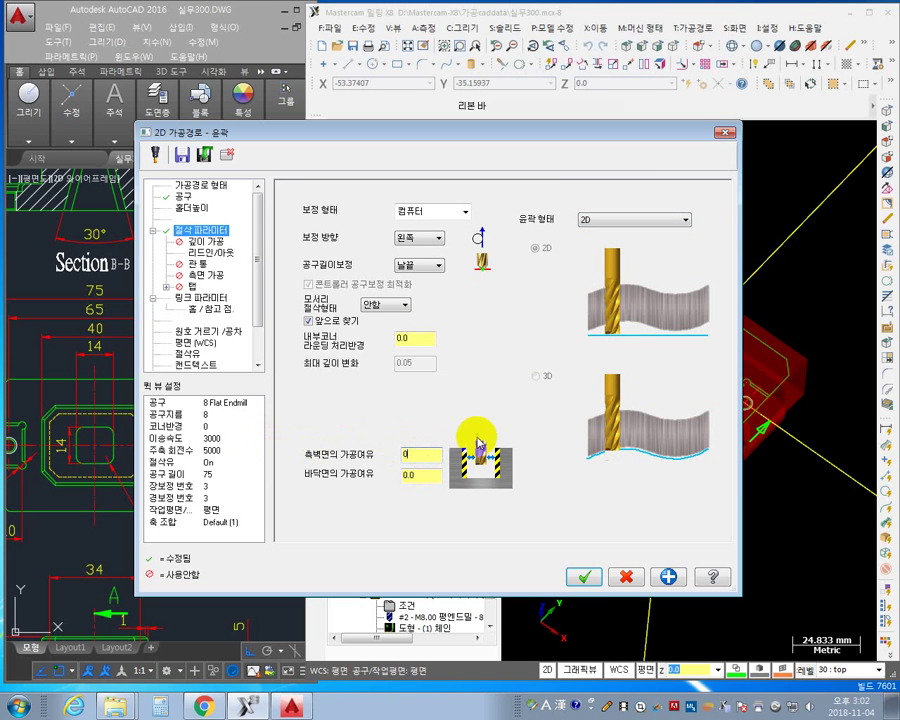
{"action": "left_click", "coordinate": [465, 212]}
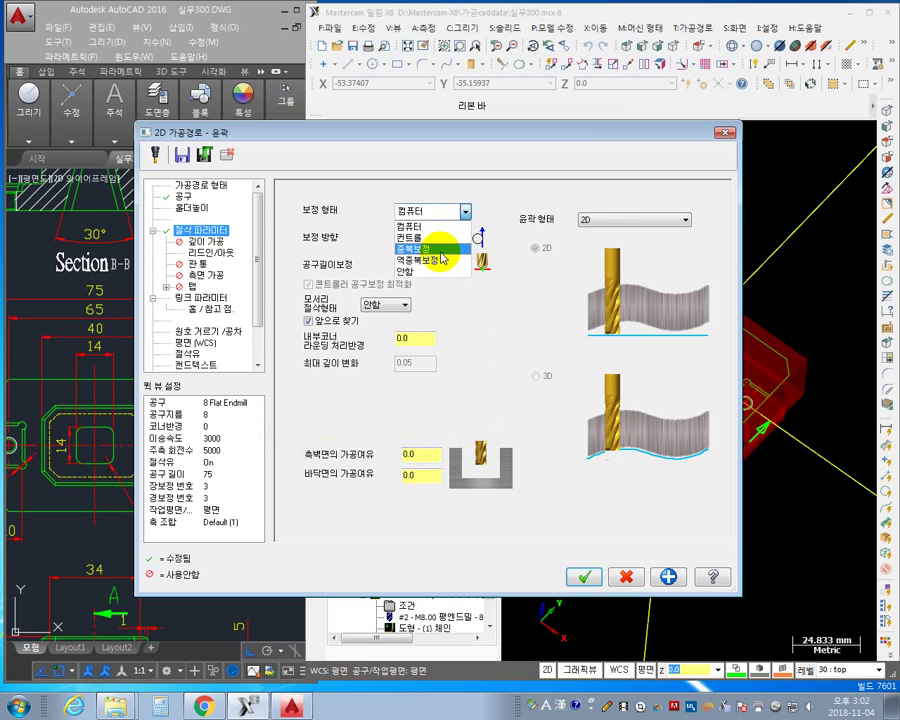
{"action": "left_click", "coordinate": [440, 258]}
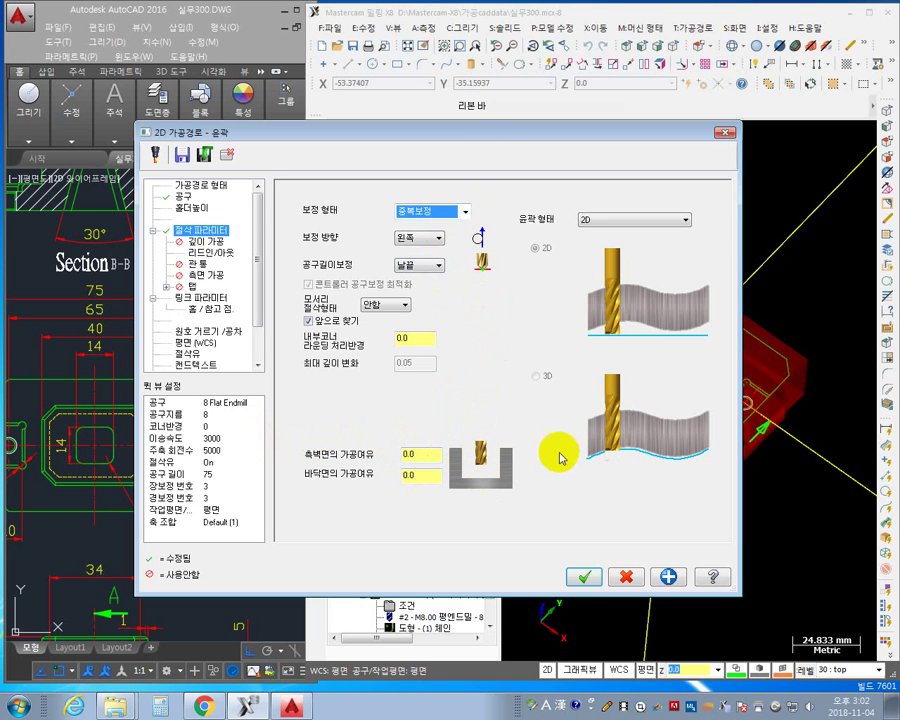
- Set the IN-F contour's lead-in to use an entry point, line length 0 and arc radius 2.0, and copy these settings to the lead-out
{"action": "left_click", "coordinate": [219, 255]}
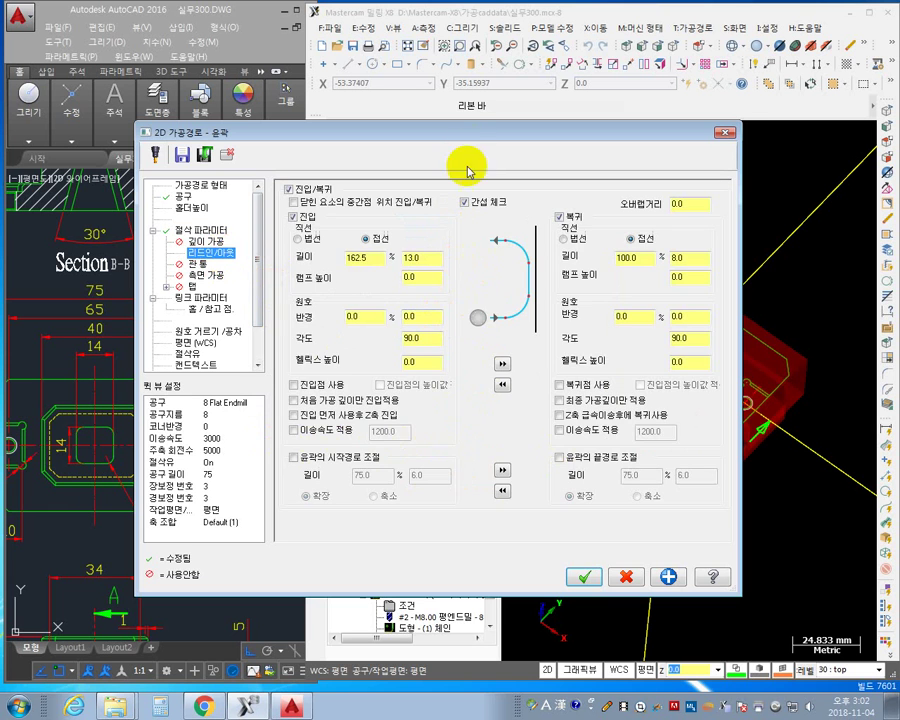
{"action": "left_click_drag", "start_coordinate": [496, 133], "coordinate": [441, 180]}
{"action": "left_click", "coordinate": [250, 437]}
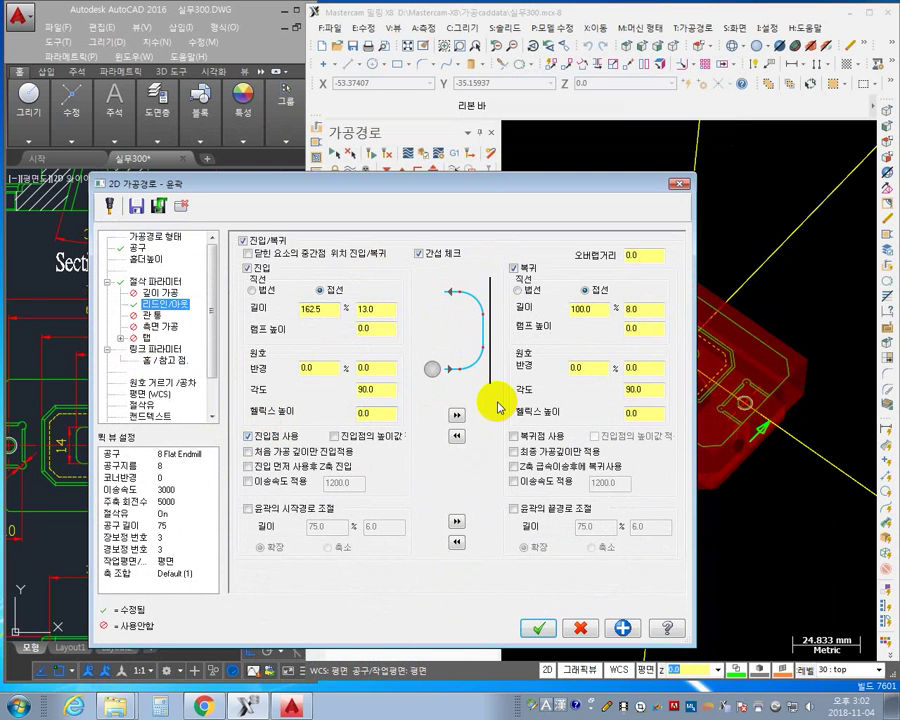
{"action": "double_click", "coordinate": [375, 310]}
{"action": "type", "text": "0"}
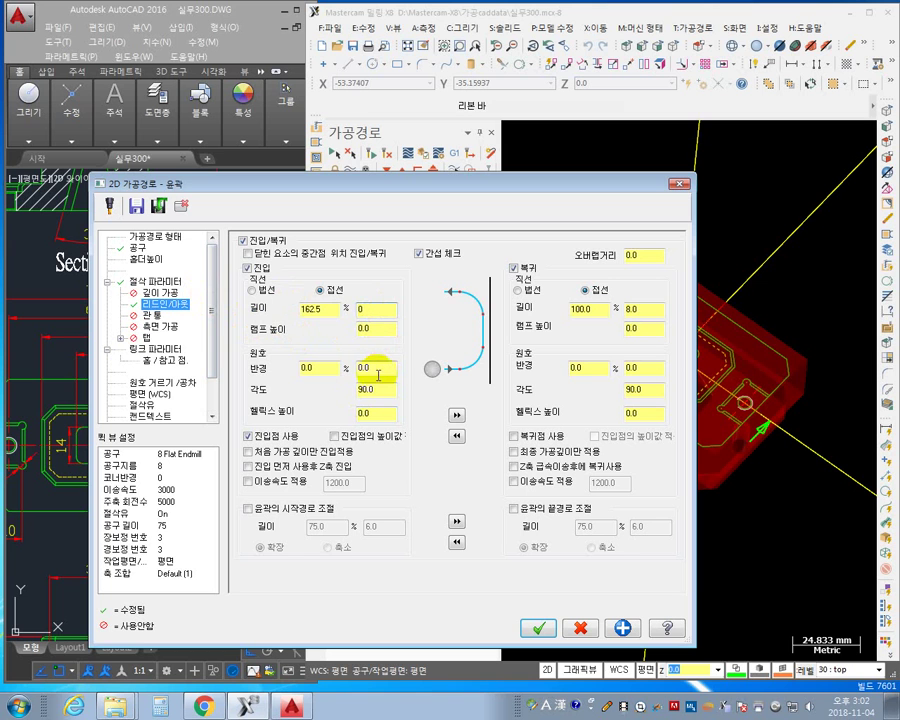
{"action": "left_click", "coordinate": [381, 369]}
{"action": "double_click", "coordinate": [381, 369]}
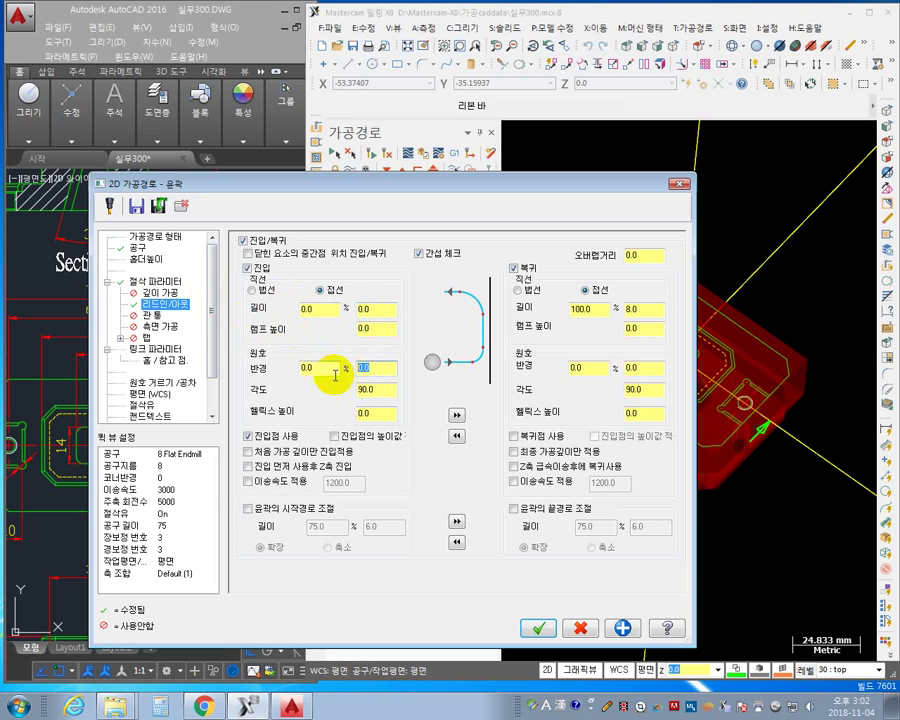
{"action": "key", "text": "shift+Tab"}
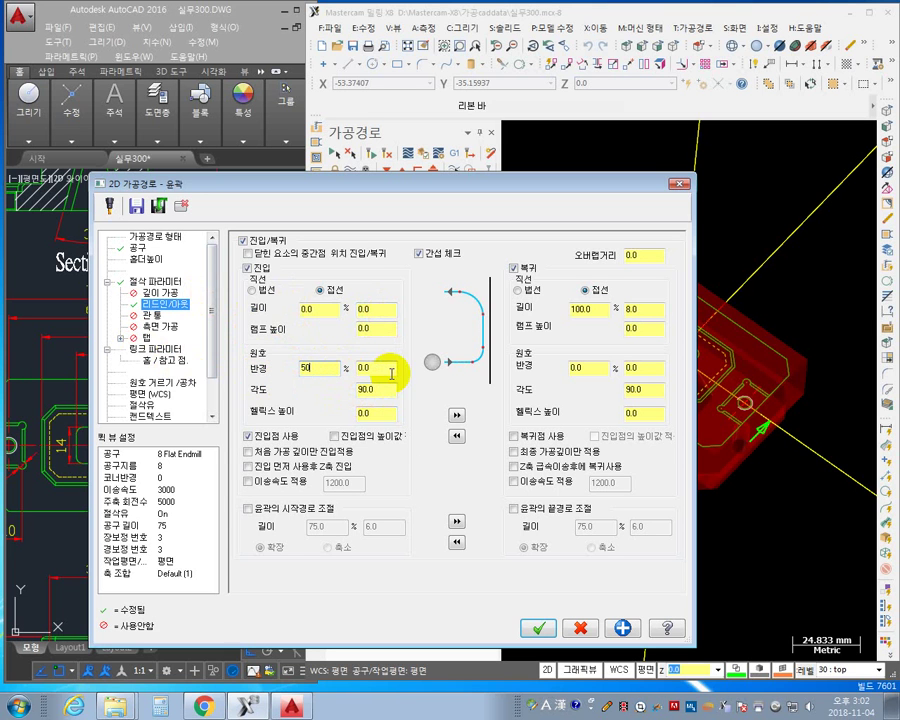
{"action": "key", "text": "Tab"}
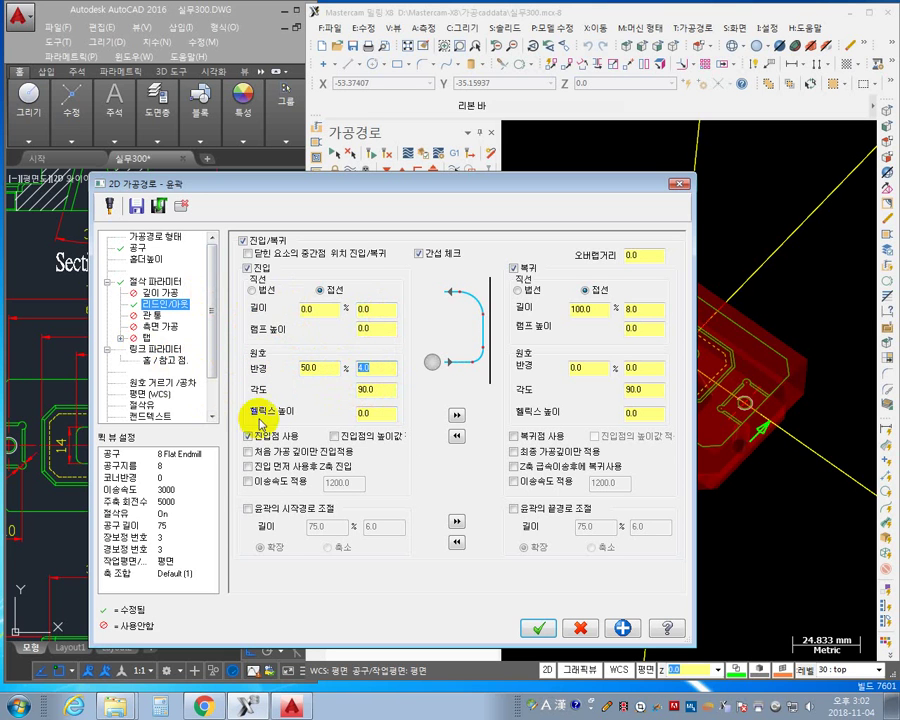
{"action": "type", "text": "2"}
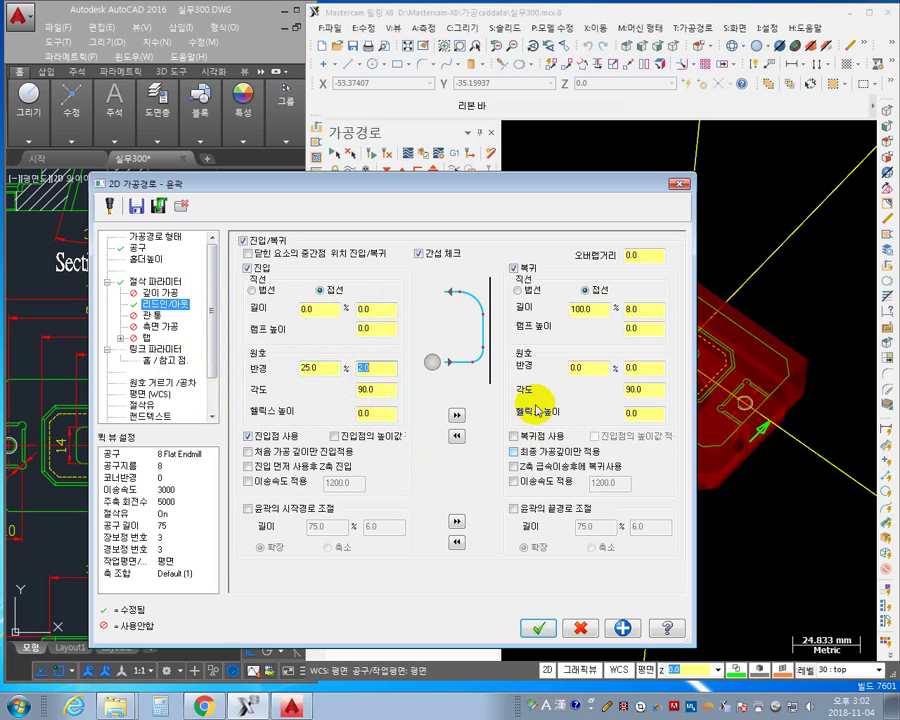
{"action": "left_click", "coordinate": [457, 416]}
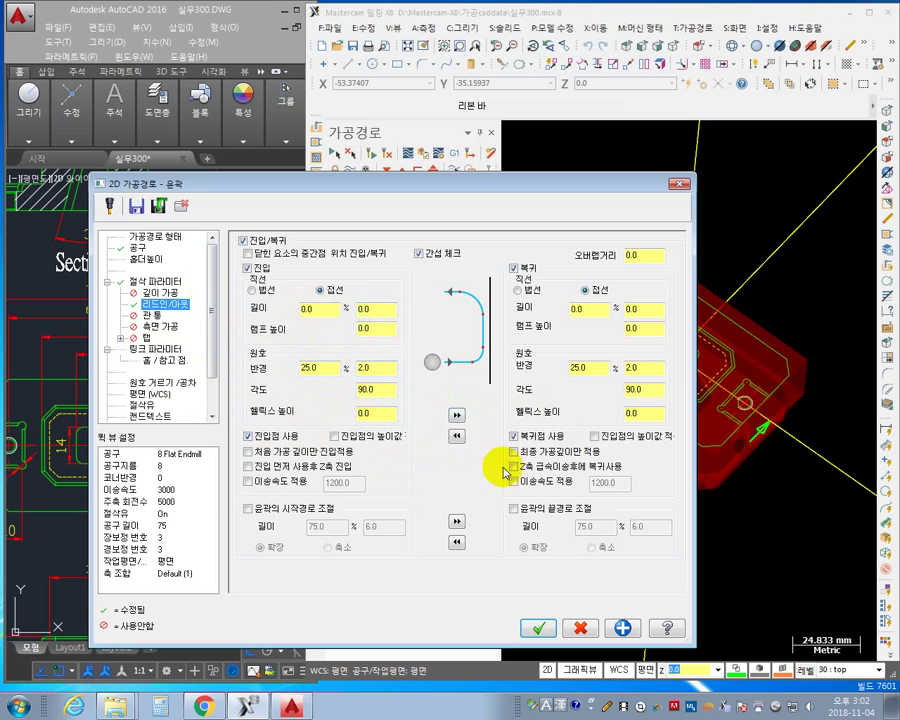
{"action": "left_click", "coordinate": [537, 628]}
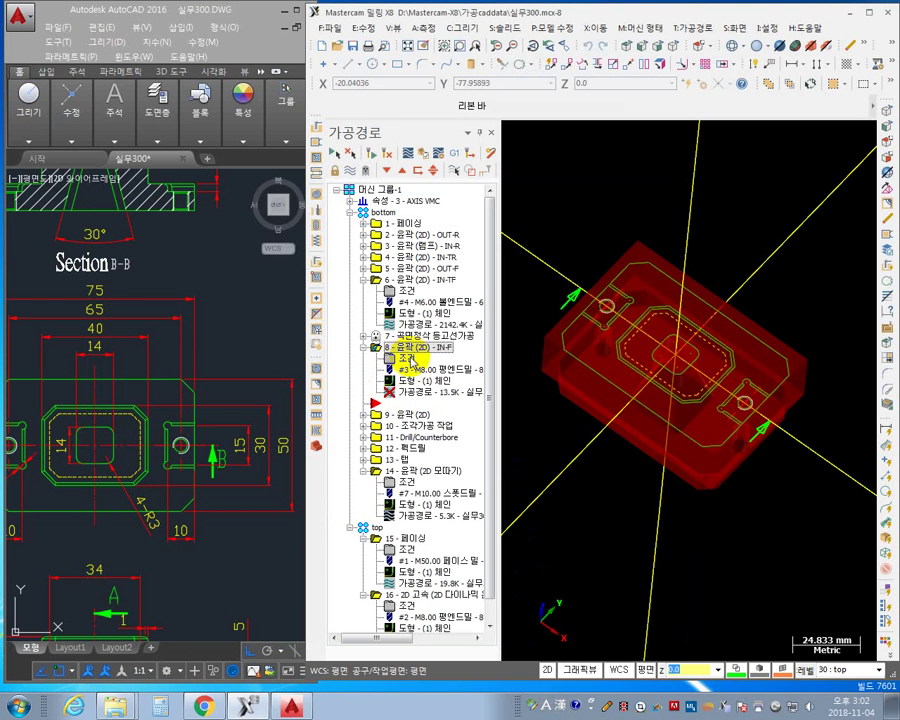
- Add the pocket's center point as a chain to the IN-F contour and order it before the existing chain 2
{"action": "left_click", "coordinate": [416, 381]}
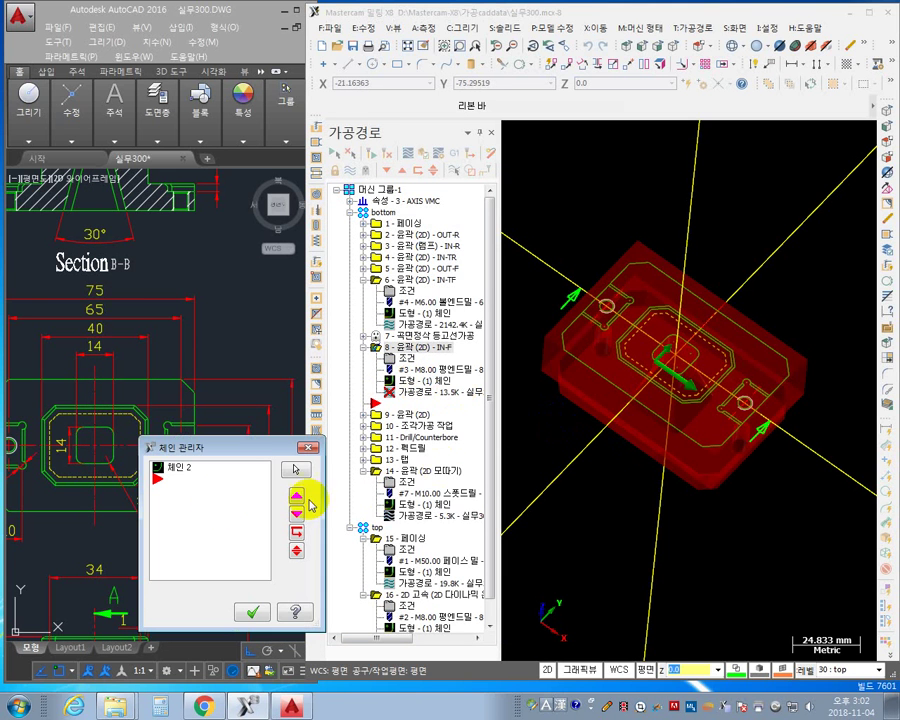
{"action": "right_click", "coordinate": [227, 495]}
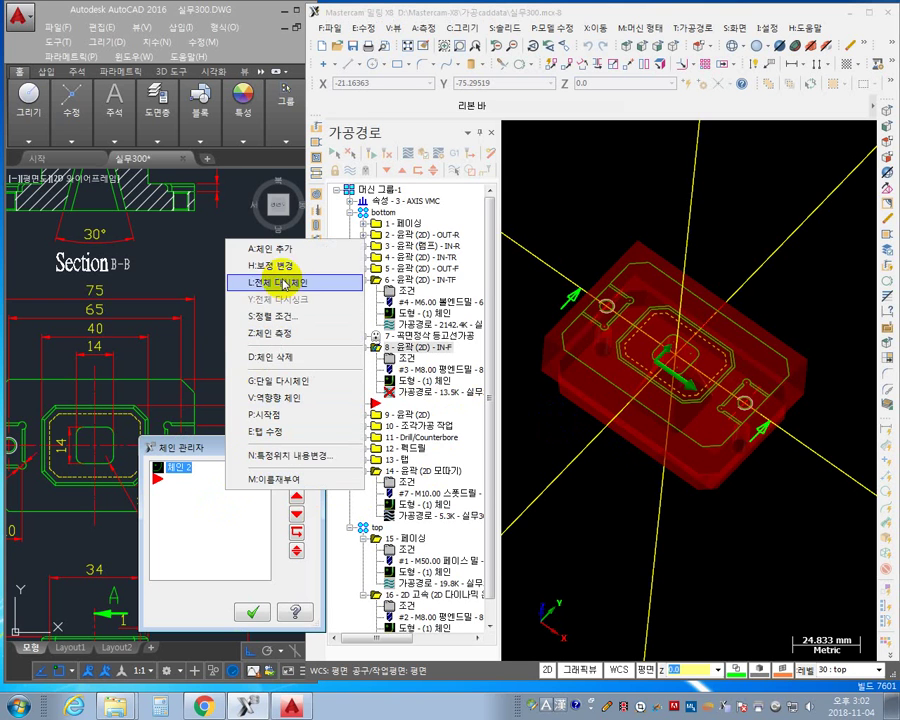
{"action": "left_click", "coordinate": [287, 251]}
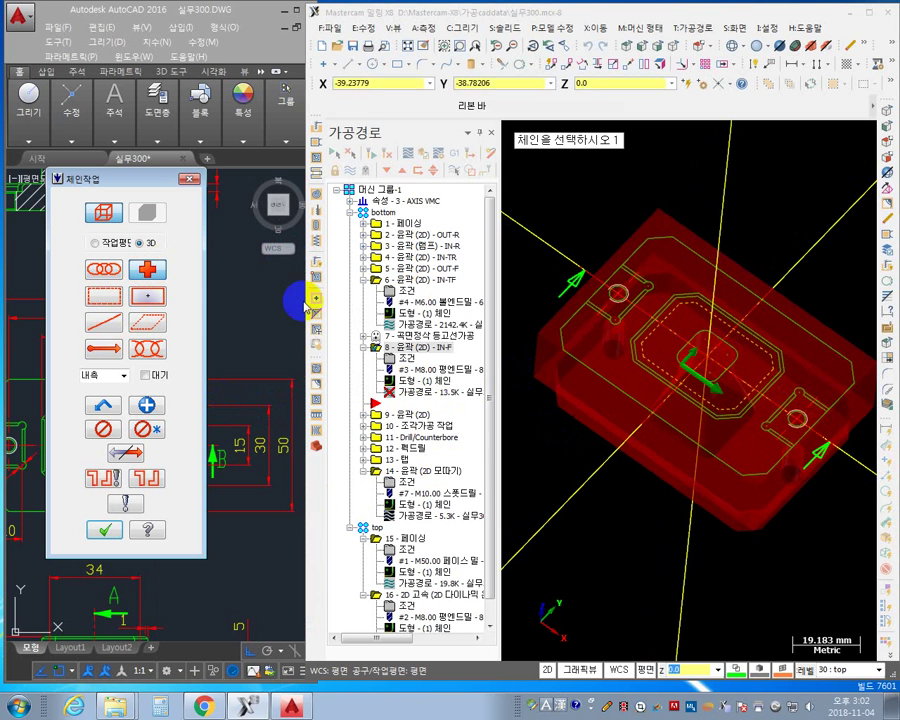
{"action": "left_click", "coordinate": [710, 365]}
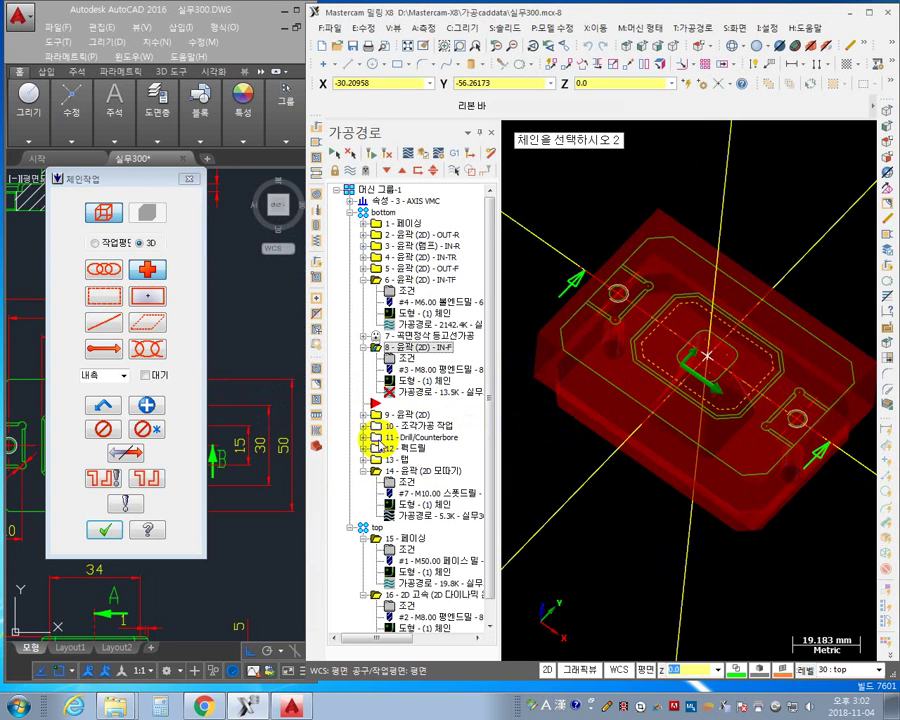
{"action": "left_click", "coordinate": [120, 528]}
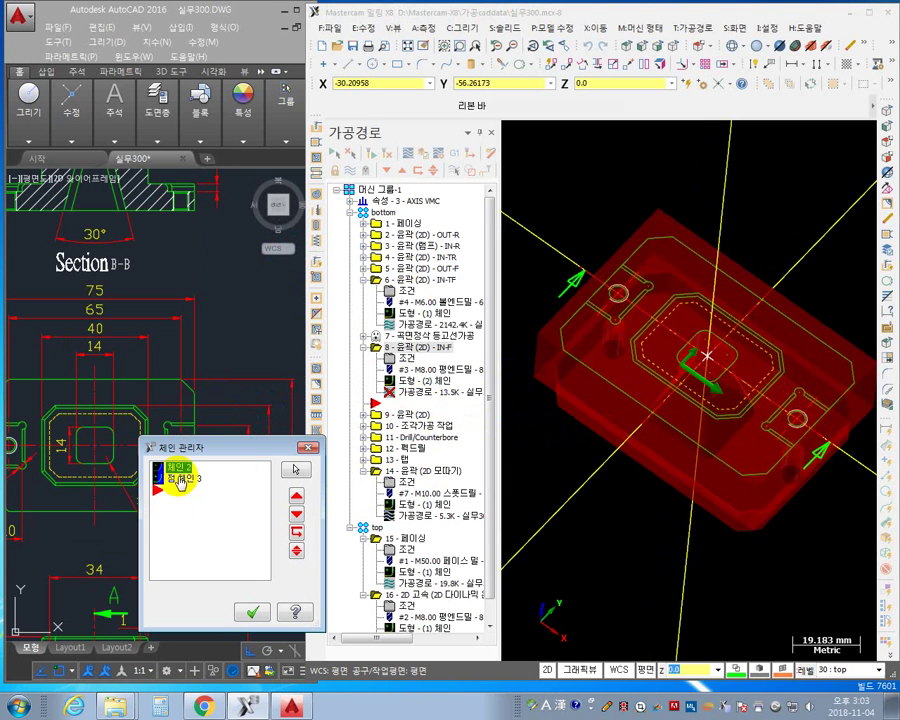
{"action": "left_click_drag", "start_coordinate": [185, 475], "coordinate": [184, 500]}
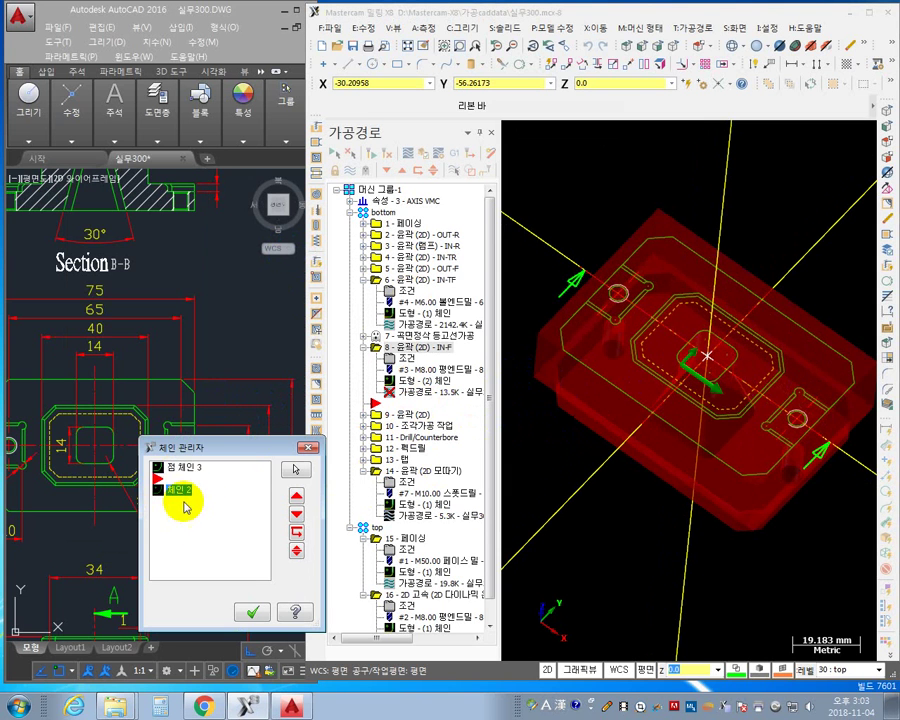
{"action": "left_click", "coordinate": [262, 609]}
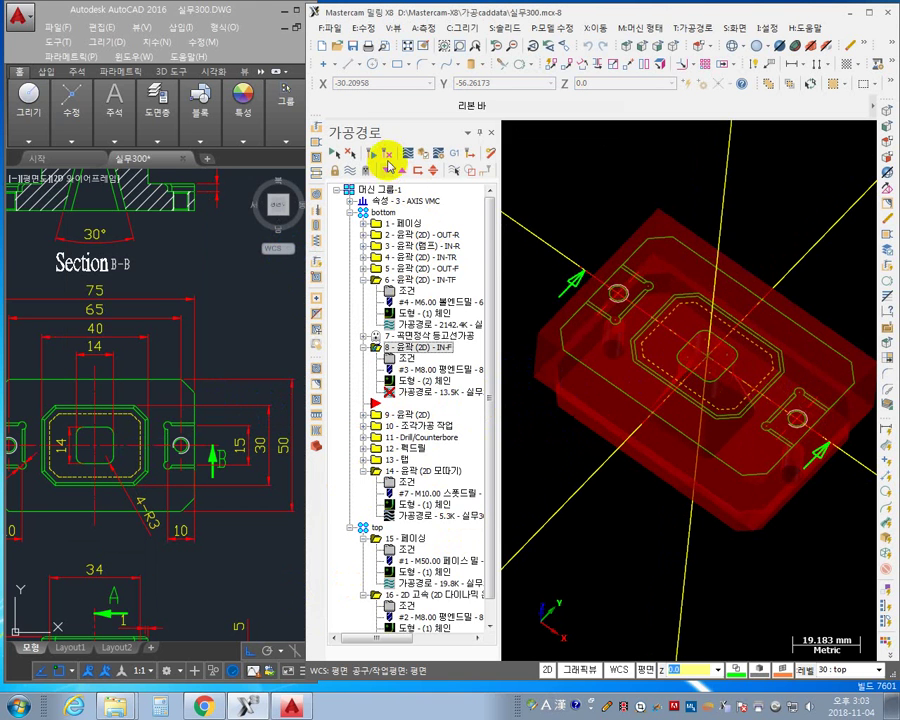
- Regenerate the IN-F contour toolpath and backplot it from the top view
{"action": "left_click", "coordinate": [395, 160]}
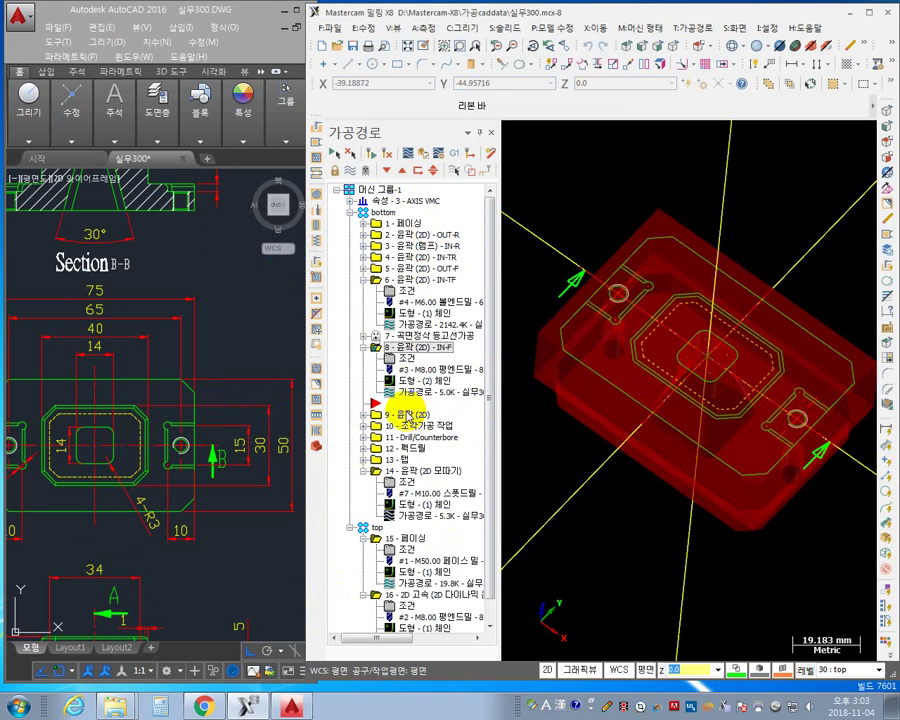
{"action": "left_click", "coordinate": [408, 153]}
{"action": "scroll", "coordinate": [720, 400], "scroll_direction": "up", "scroll_amount": 3}
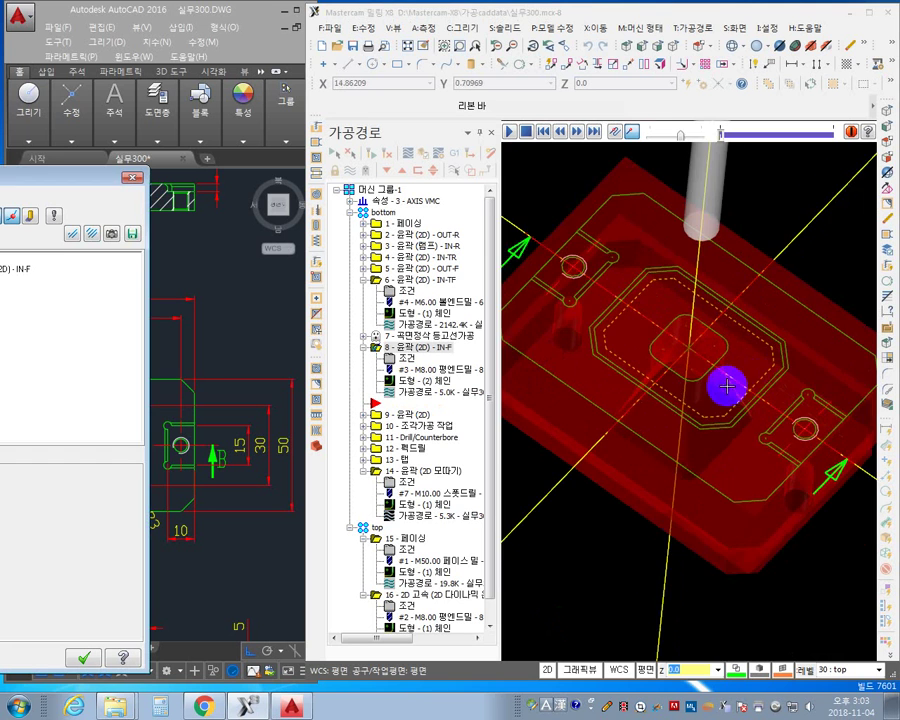
{"action": "middle_click_drag", "start_coordinate": [676, 428], "coordinate": [647, 510]}
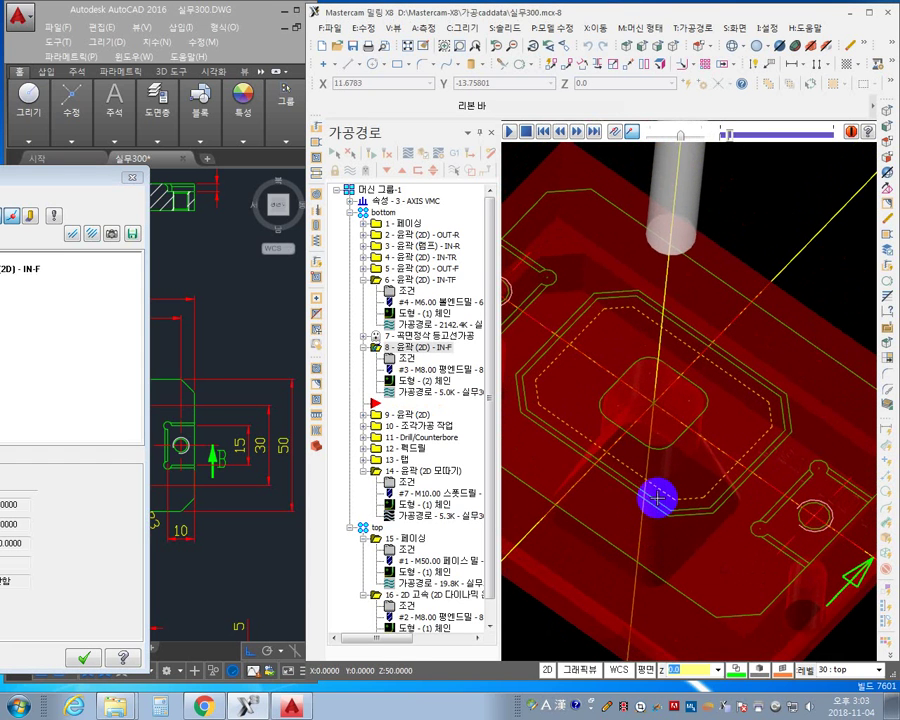
{"action": "right_click", "coordinate": [737, 322]}
{"action": "left_click", "coordinate": [800, 398]}
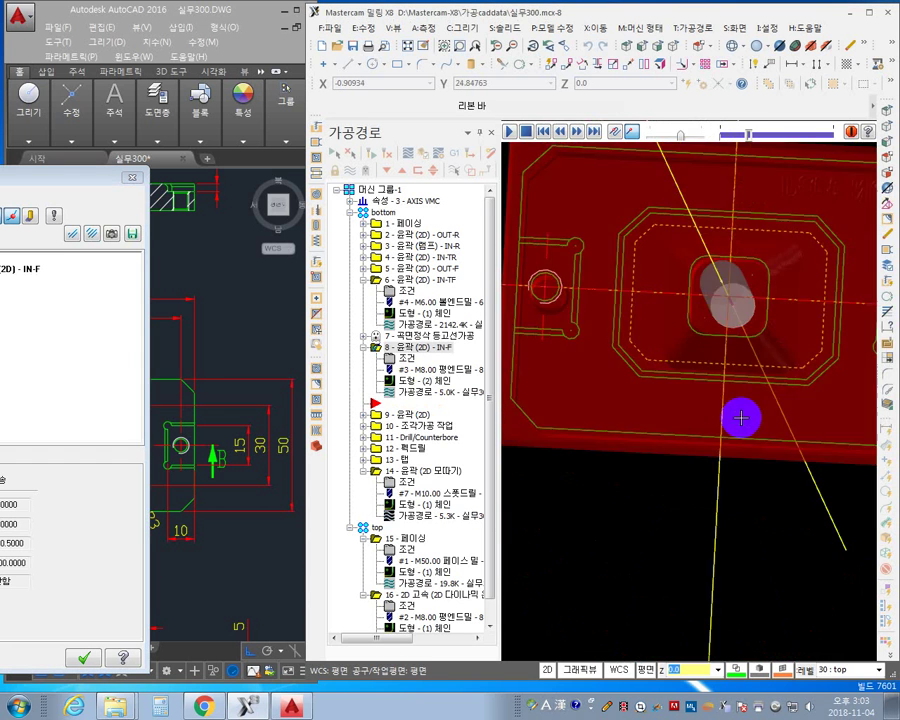
{"action": "scroll", "coordinate": [627, 390], "scroll_direction": "down", "scroll_amount": 2}
{"action": "scroll", "coordinate": [627, 390], "scroll_direction": "up", "scroll_amount": 2}
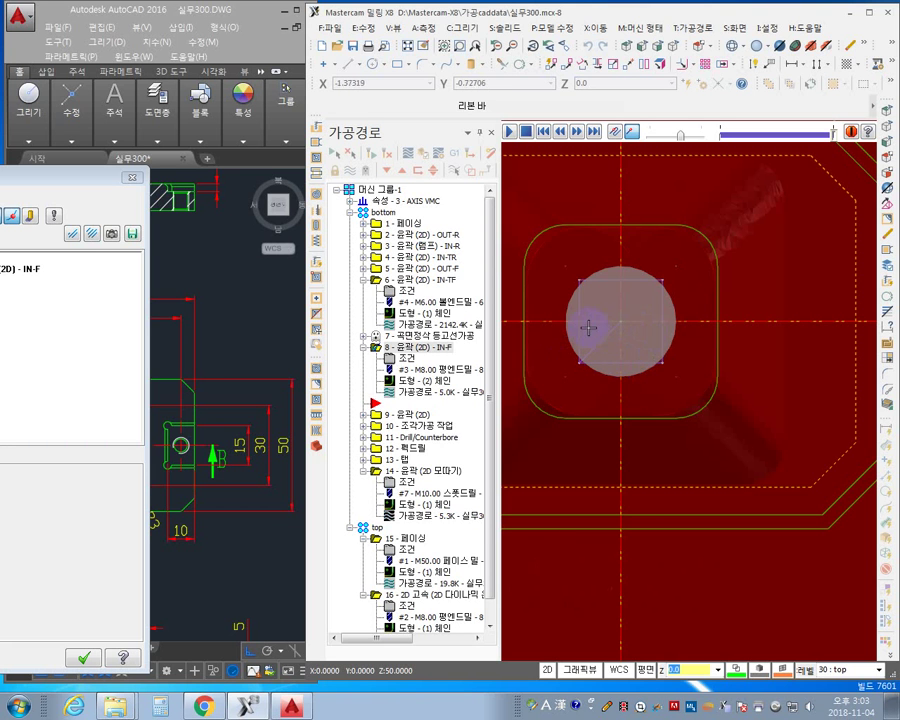
- In the IN-F contour's lead-in/out parameters, enable entry and exit at the midpoint of closed contours, and regenerate the toolpath
{"action": "left_click", "coordinate": [409, 360]}
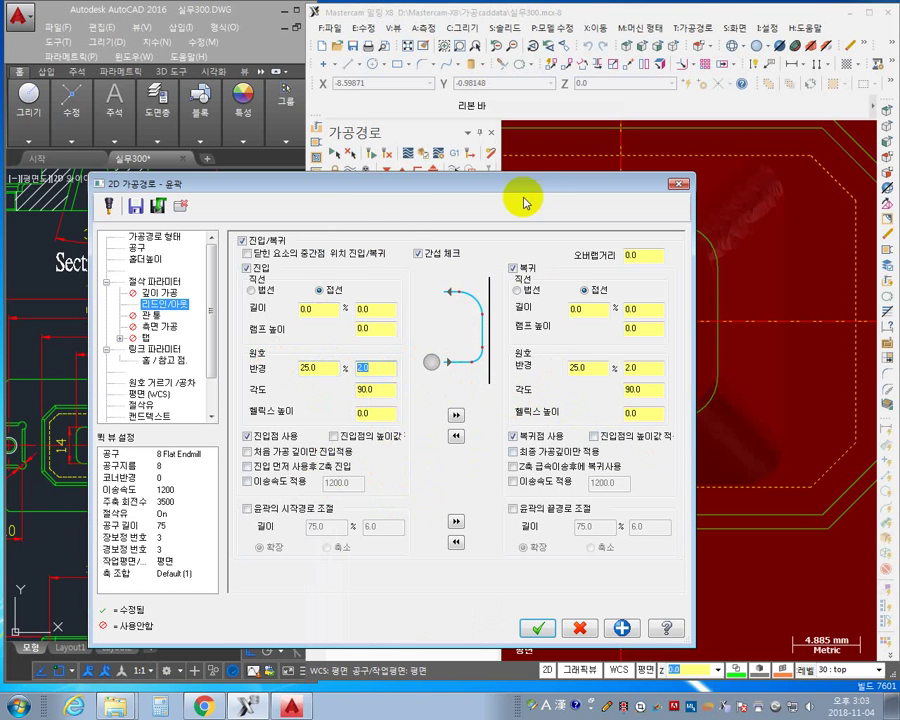
{"action": "left_click_drag", "start_coordinate": [521, 181], "coordinate": [643, 386]}
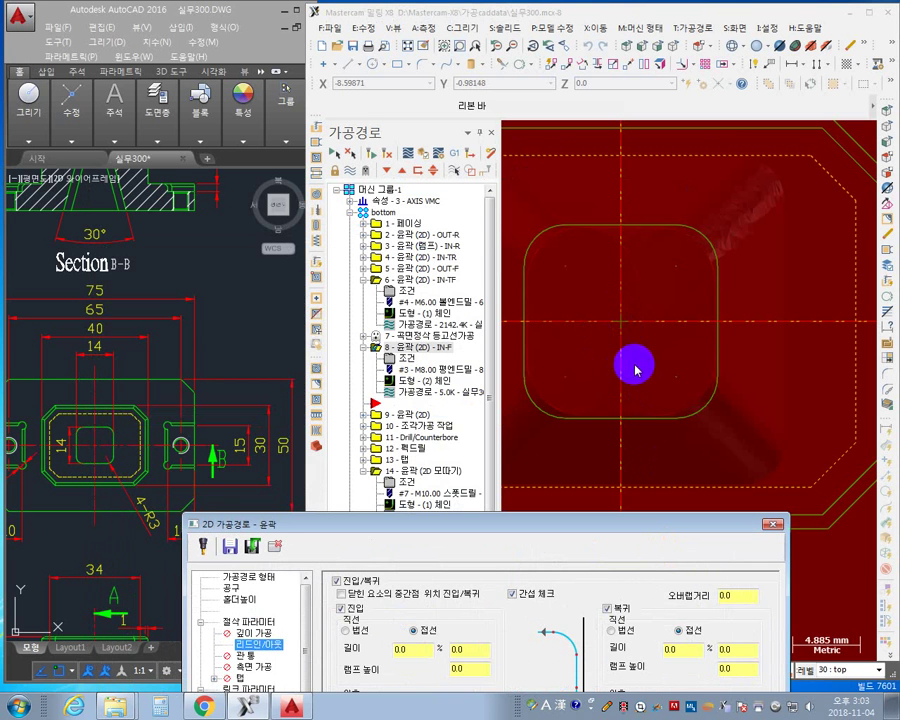
{"action": "left_click_drag", "start_coordinate": [496, 524], "coordinate": [451, 303]}
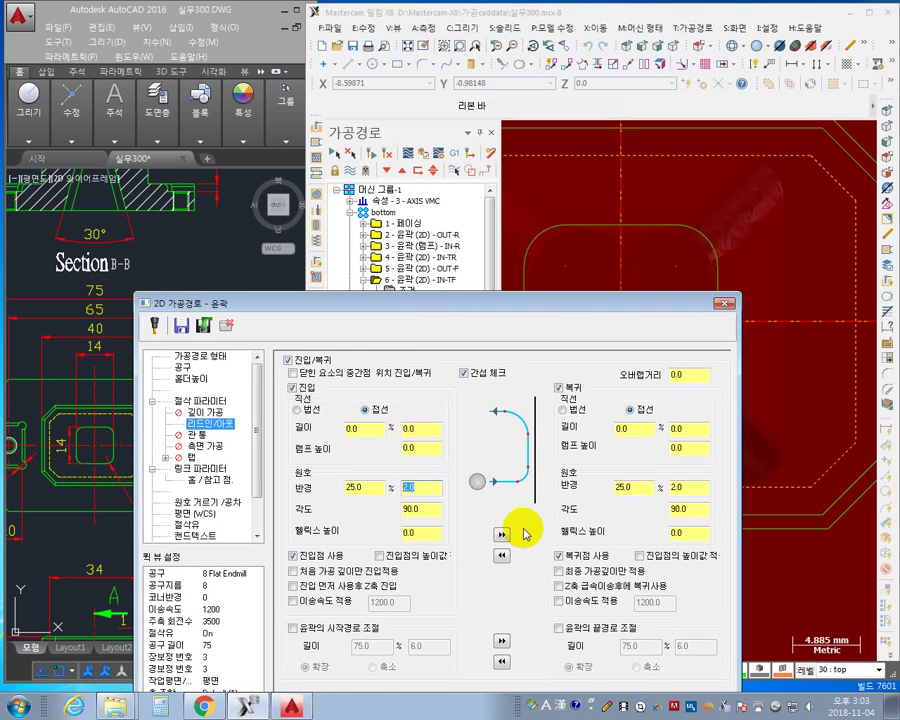
{"action": "left_click_drag", "start_coordinate": [554, 307], "coordinate": [566, 512]}
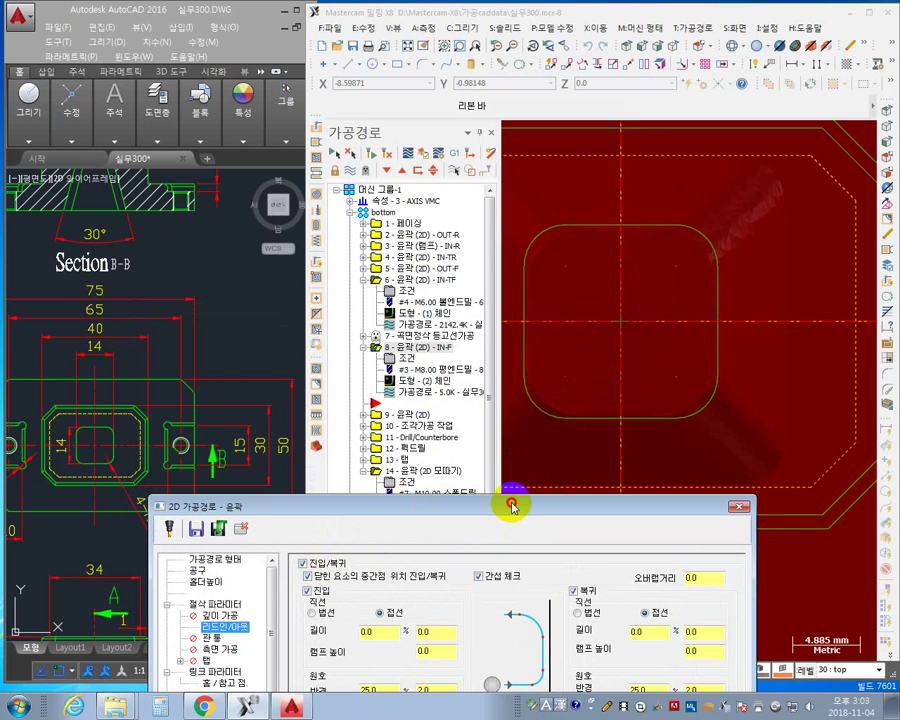
{"action": "left_click_drag", "start_coordinate": [510, 506], "coordinate": [390, 185]}
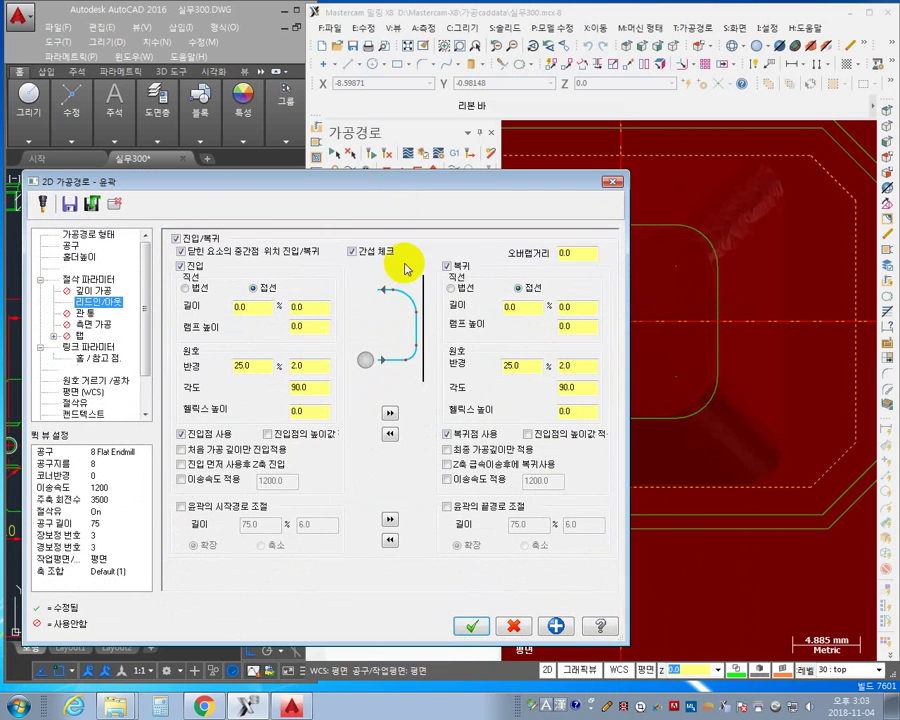
{"action": "left_click", "coordinate": [469, 625]}
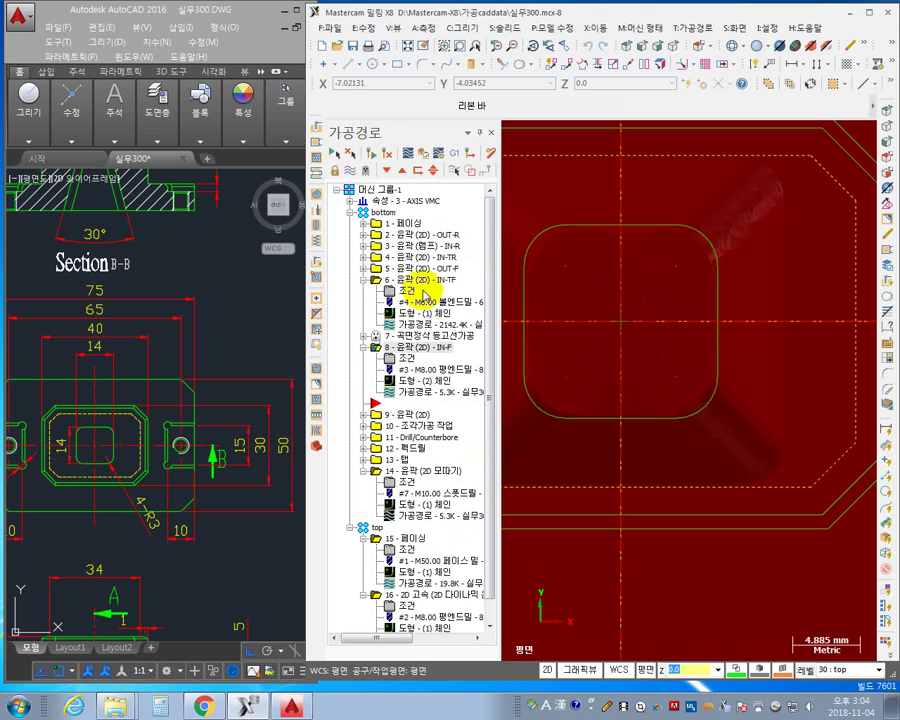
- Backplot the IN-F contour move by move, checking the arc entry and exit at the pocket's center
{"action": "left_click", "coordinate": [635, 382]}
{"action": "left_click", "coordinate": [409, 392]}
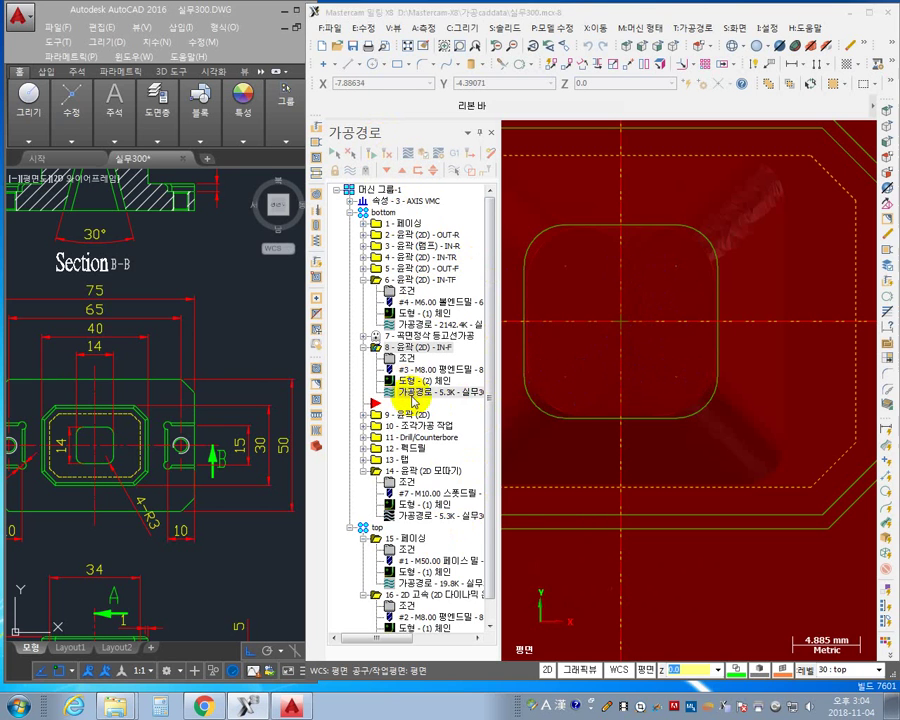
{"action": "left_click", "coordinate": [612, 406]}
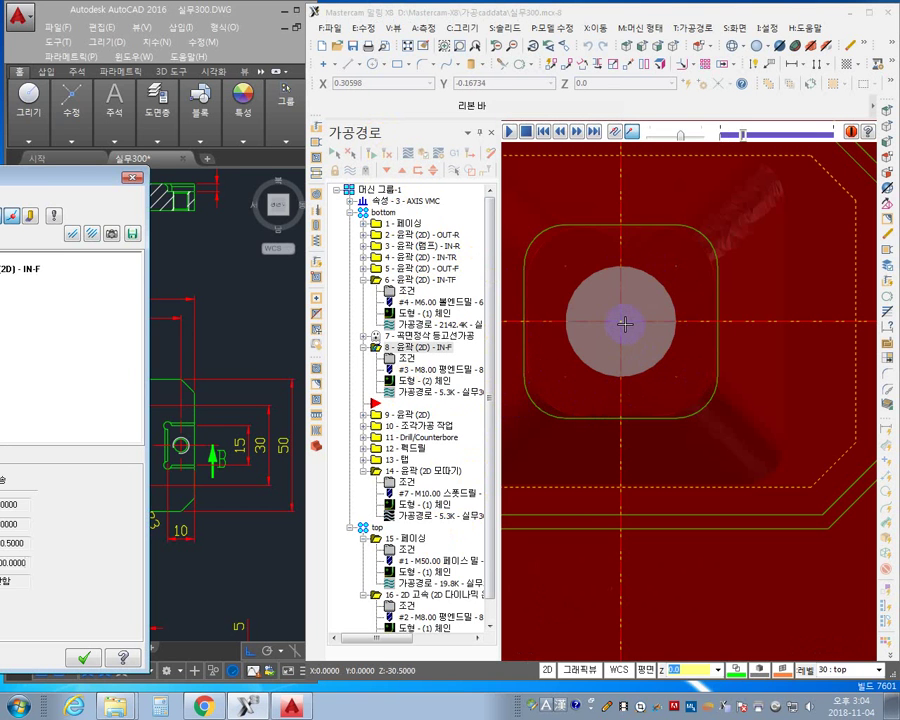
{"action": "left_click", "coordinate": [669, 379]}
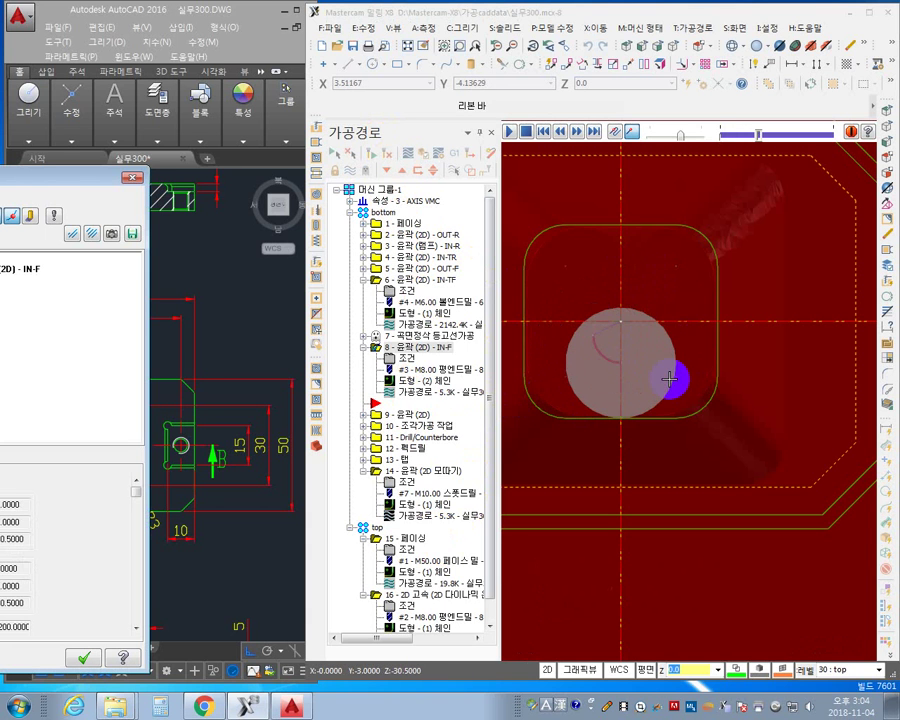
{"action": "left_click", "coordinate": [645, 378]}
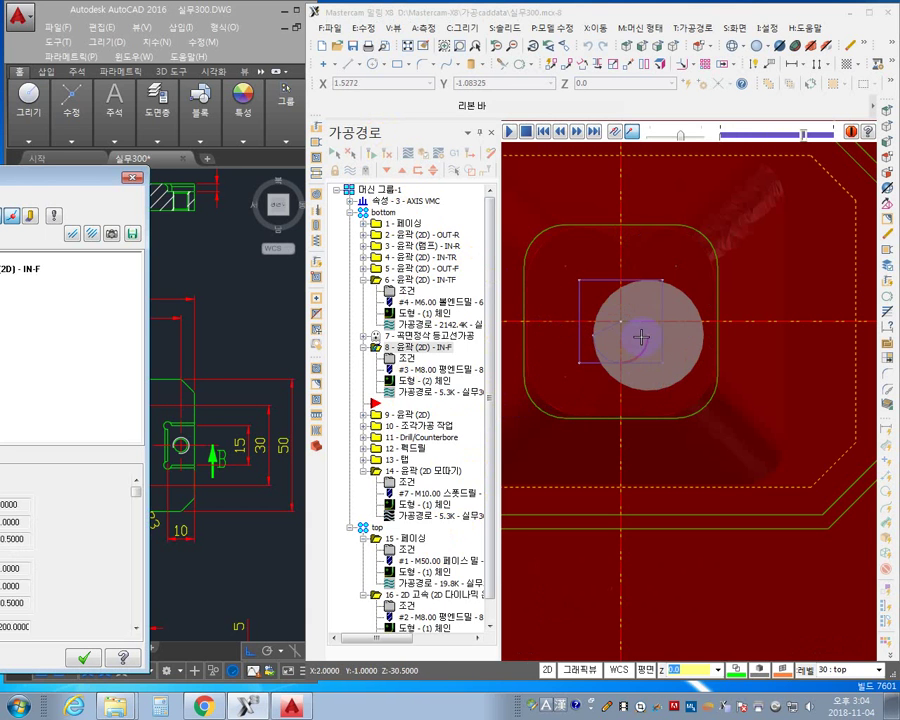
{"action": "left_click", "coordinate": [635, 401]}
{"action": "scroll", "coordinate": [624, 400], "scroll_direction": "up", "scroll_amount": 1}
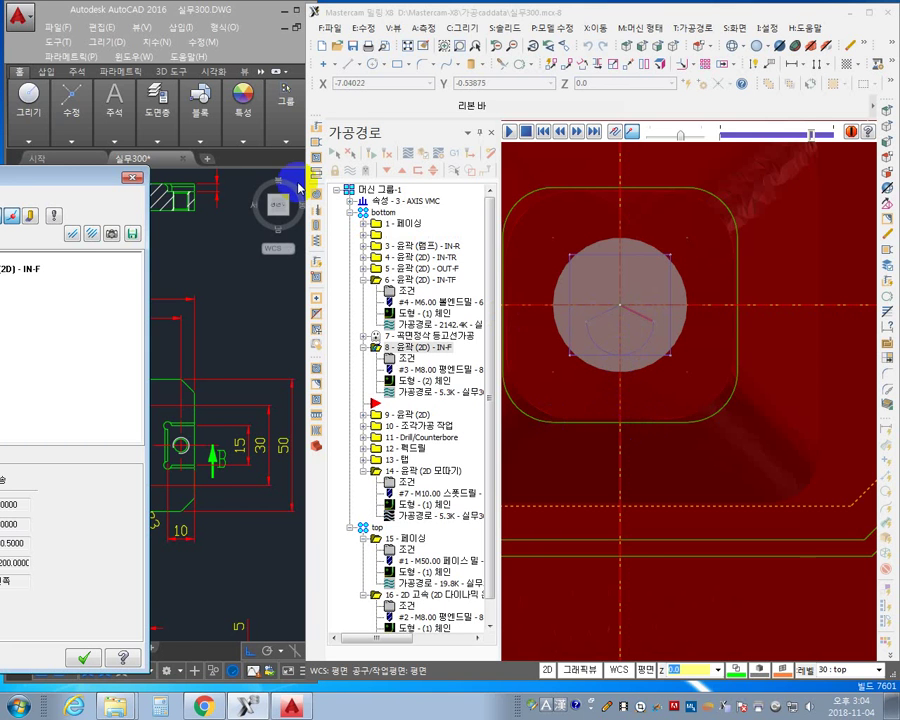
{"action": "left_click_drag", "start_coordinate": [70, 177], "coordinate": [515, 135]}
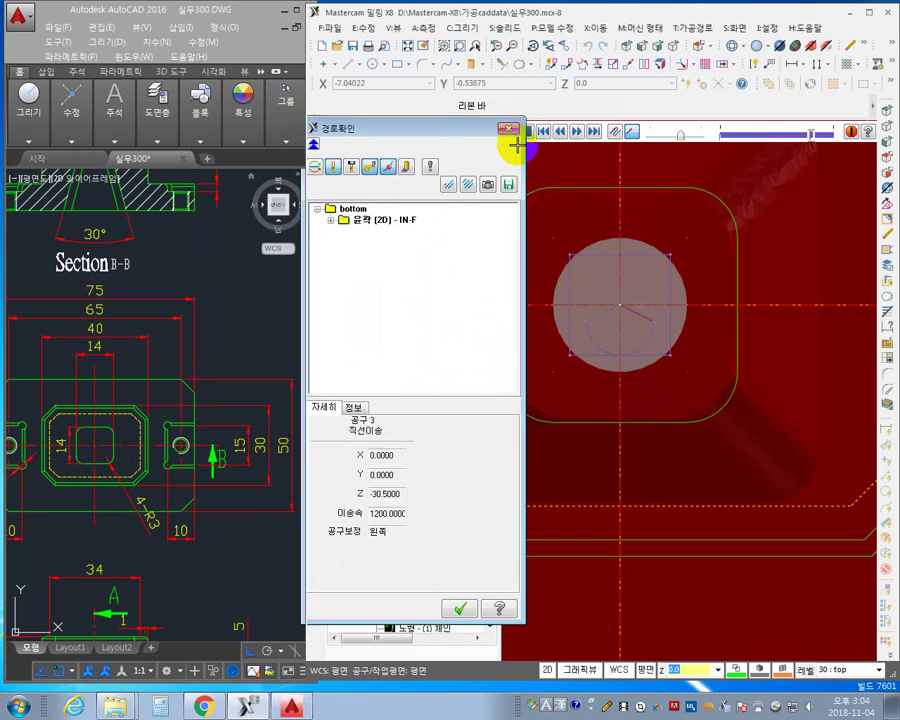
{"action": "left_click", "coordinate": [511, 130]}
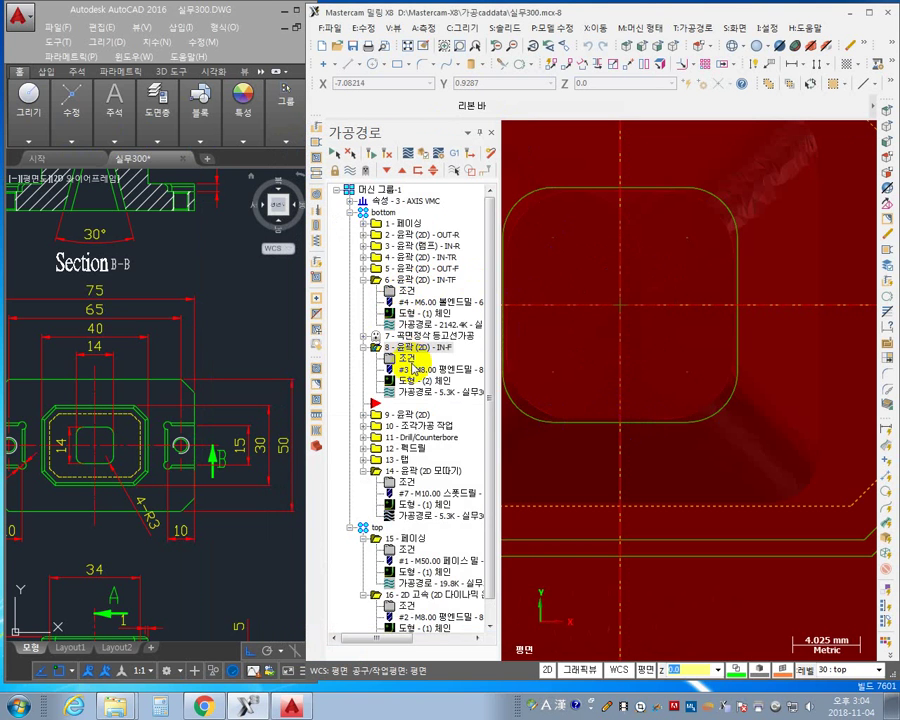
- Set an overlap distance (오버랩거리) in the IN-F contour's lead-in/out parameters, regenerate the toolpath and backplot it
{"action": "left_click", "coordinate": [409, 362]}
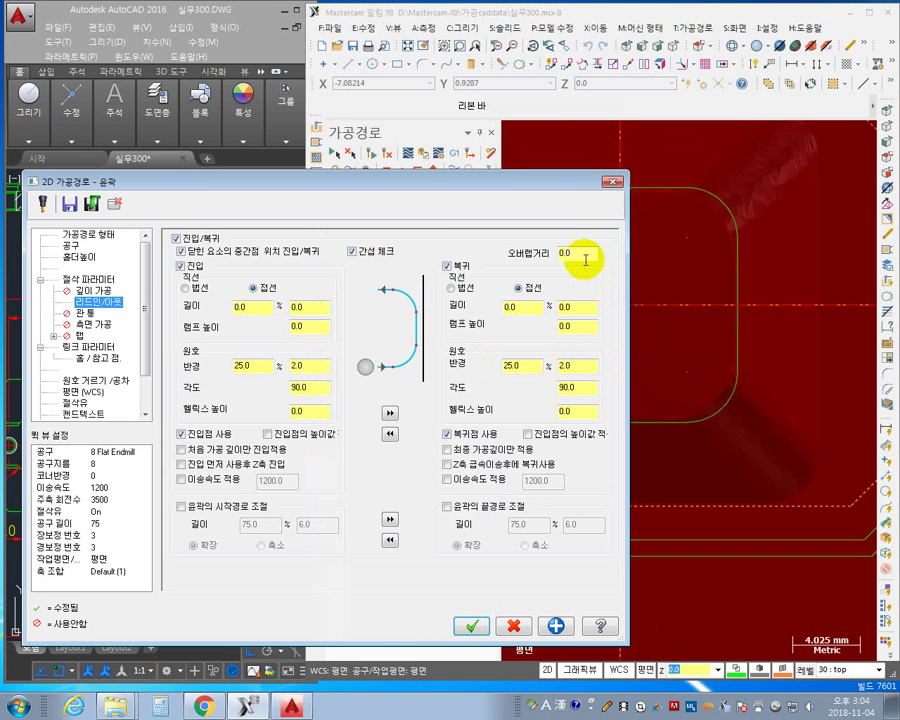
{"action": "left_click", "coordinate": [471, 625]}
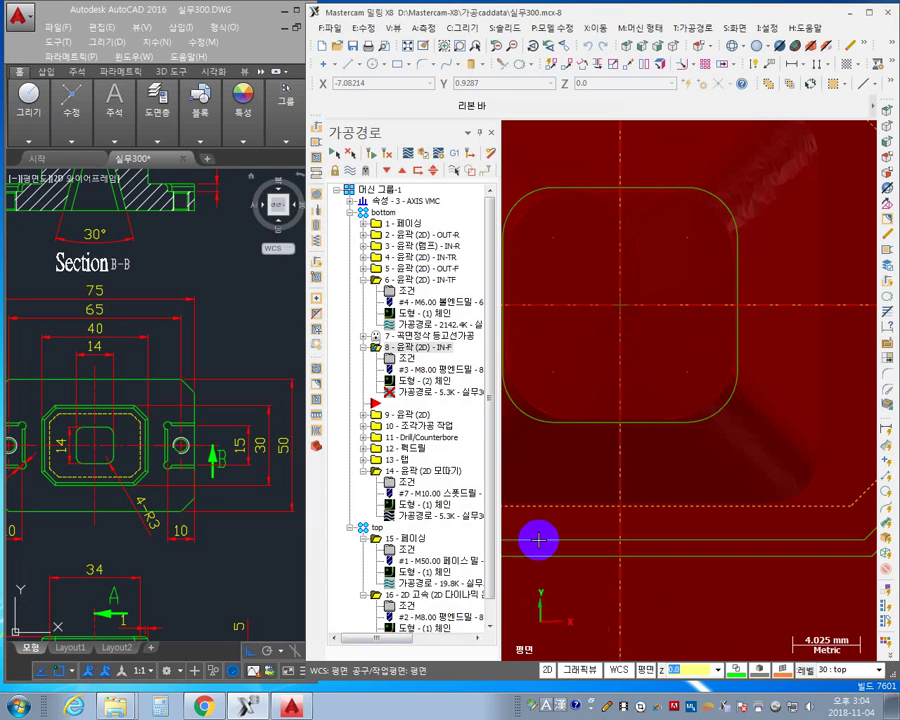
{"action": "left_click", "coordinate": [388, 153]}
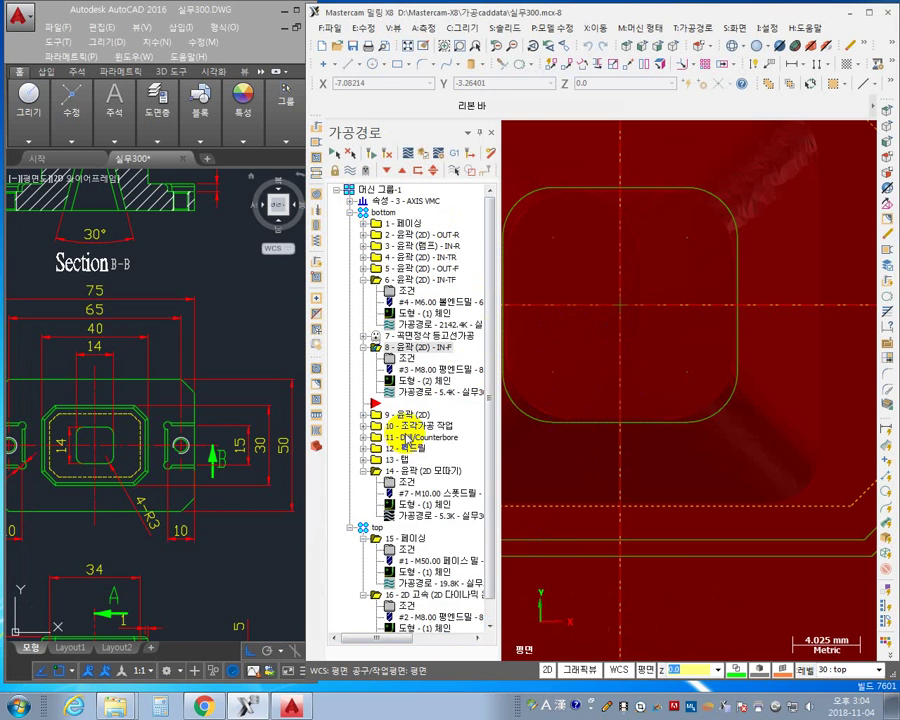
{"action": "left_click", "coordinate": [420, 404]}
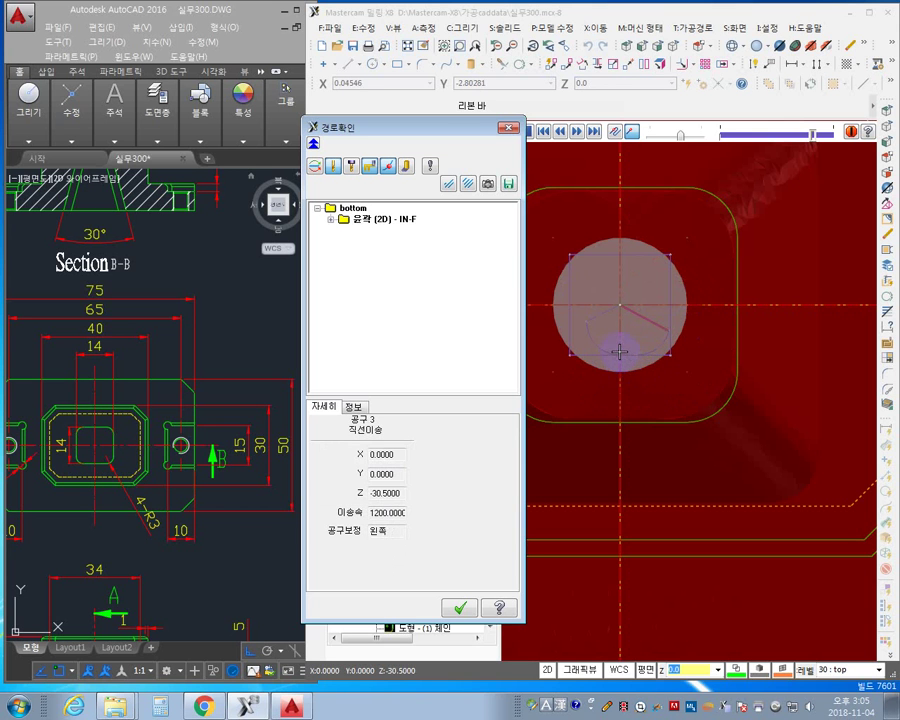
{"action": "left_click", "coordinate": [509, 131]}
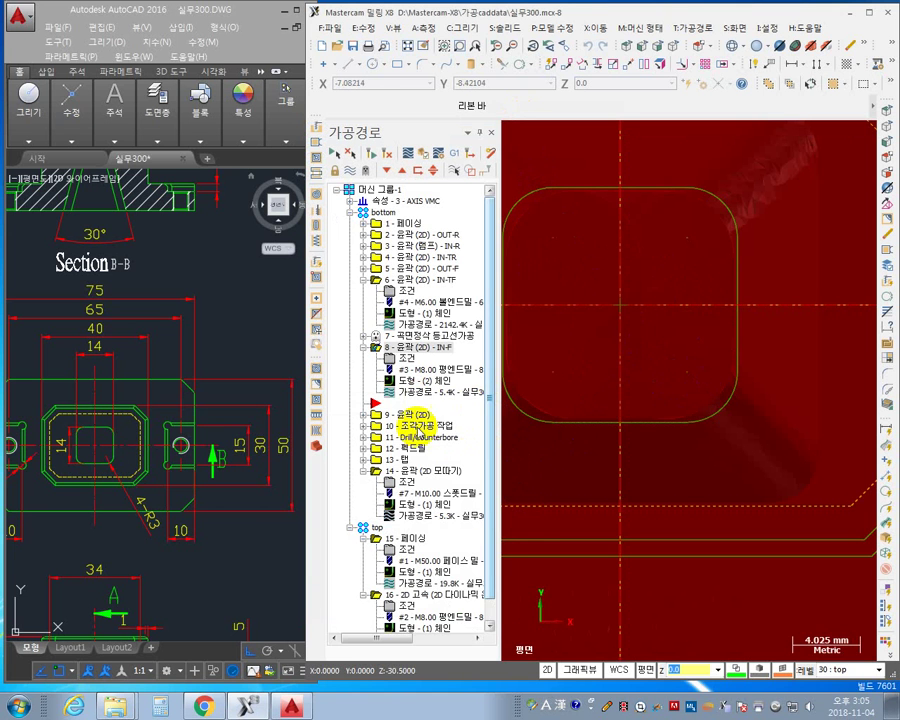
- Move the insert arrow to the end of the top group and collapse the IN-F and IN-TF operations and the bottom group
{"action": "left_click", "coordinate": [364, 347]}
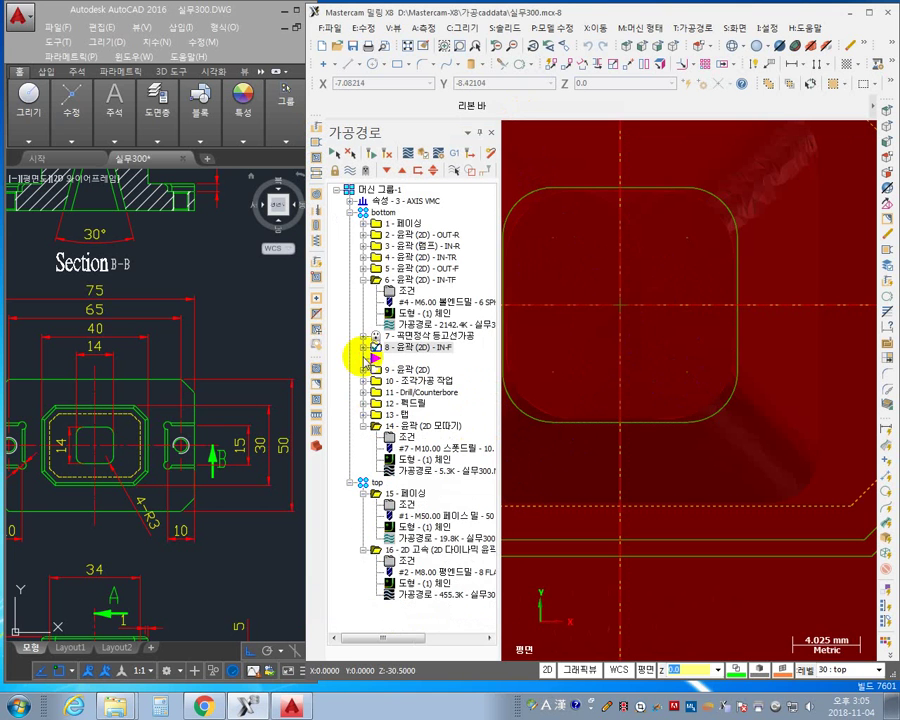
{"action": "left_click", "coordinate": [364, 280]}
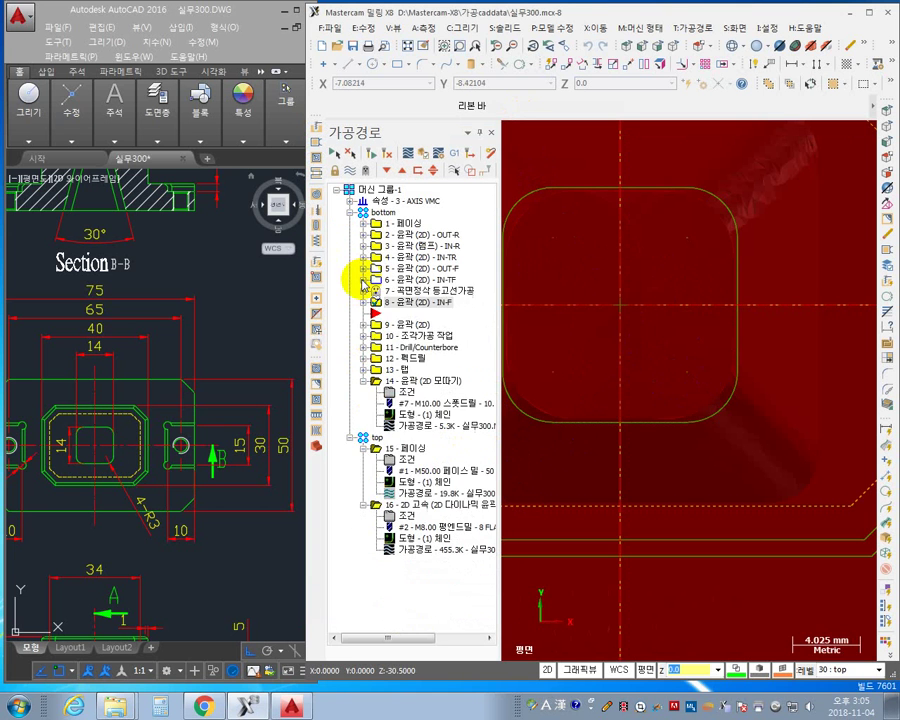
{"action": "left_click_drag", "start_coordinate": [374, 311], "coordinate": [376, 570]}
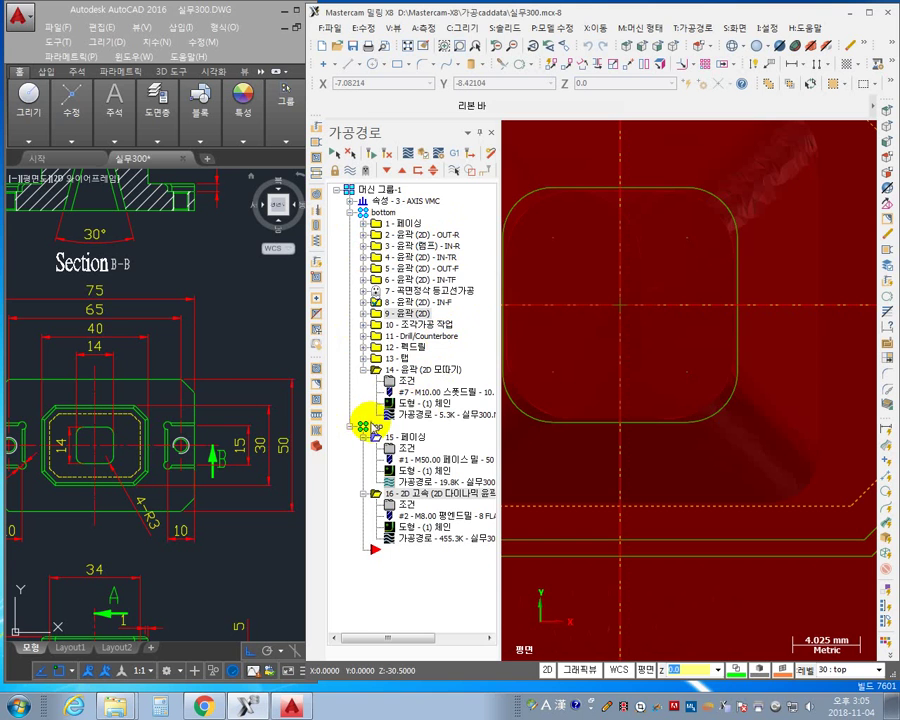
{"action": "left_click", "coordinate": [349, 213]}
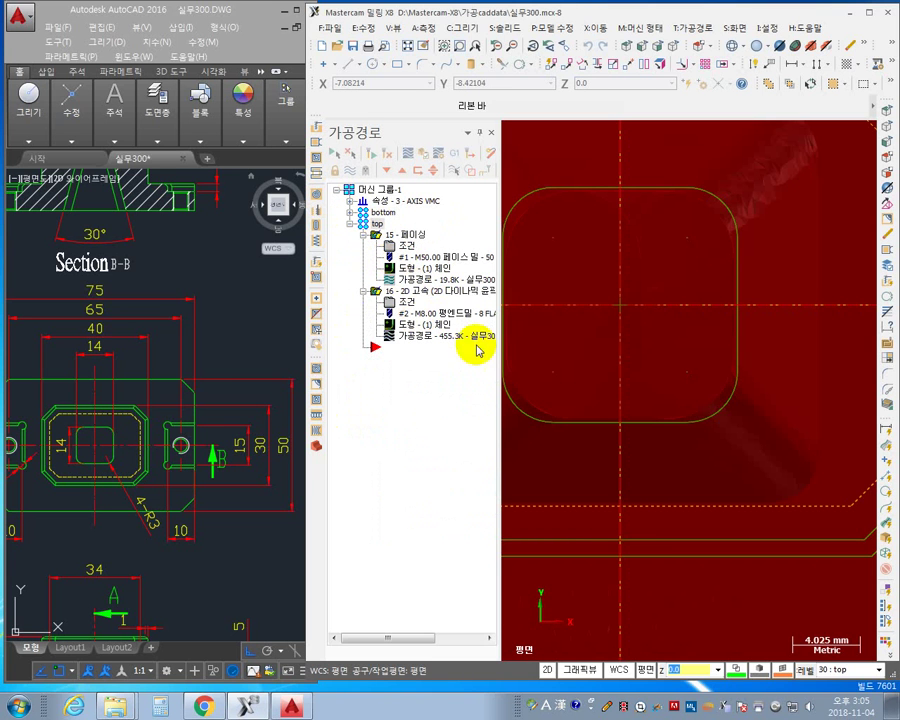
- Run the Verify simulation of the top group's facing and 2D high speed operations, and examine the central opening in isometric view
{"action": "left_click_drag", "start_coordinate": [614, 403], "coordinate": [640, 409]}
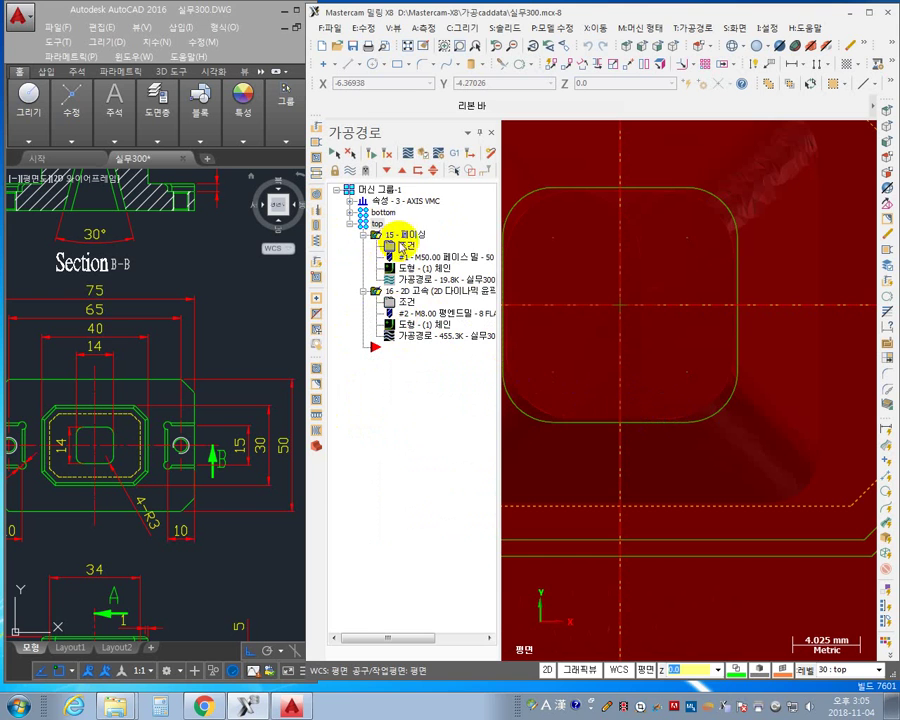
{"action": "left_click", "coordinate": [432, 163]}
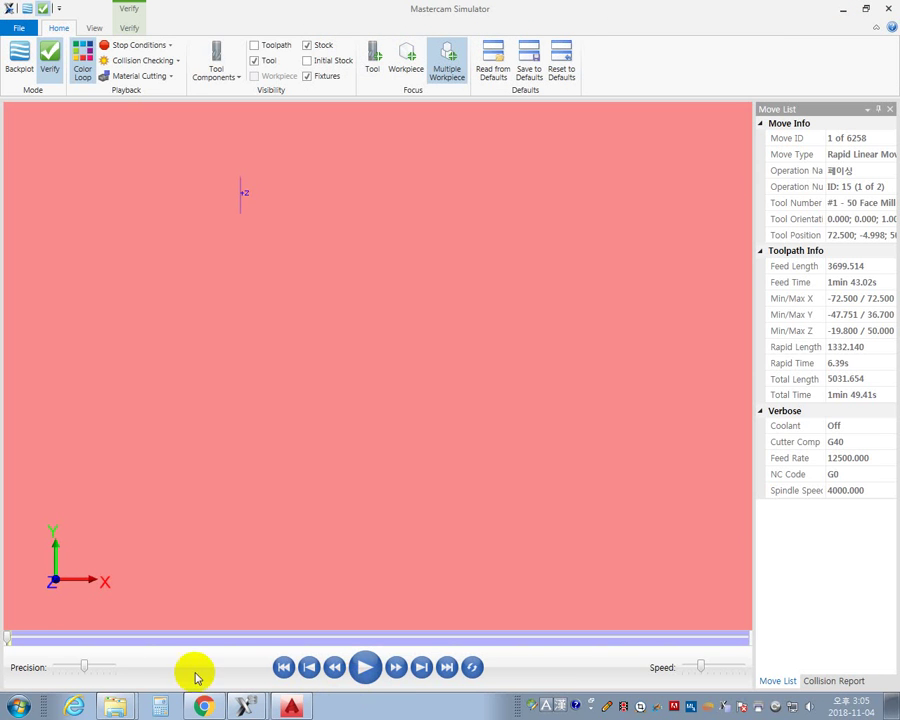
{"action": "left_click_drag", "start_coordinate": [10, 639], "coordinate": [766, 636]}
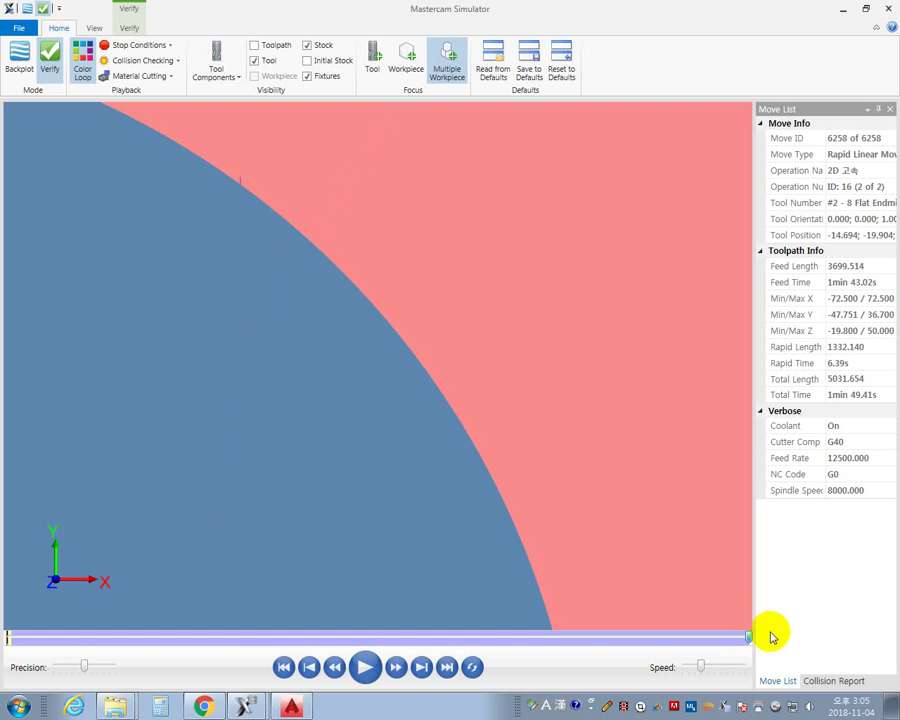
{"action": "key", "text": "space"}
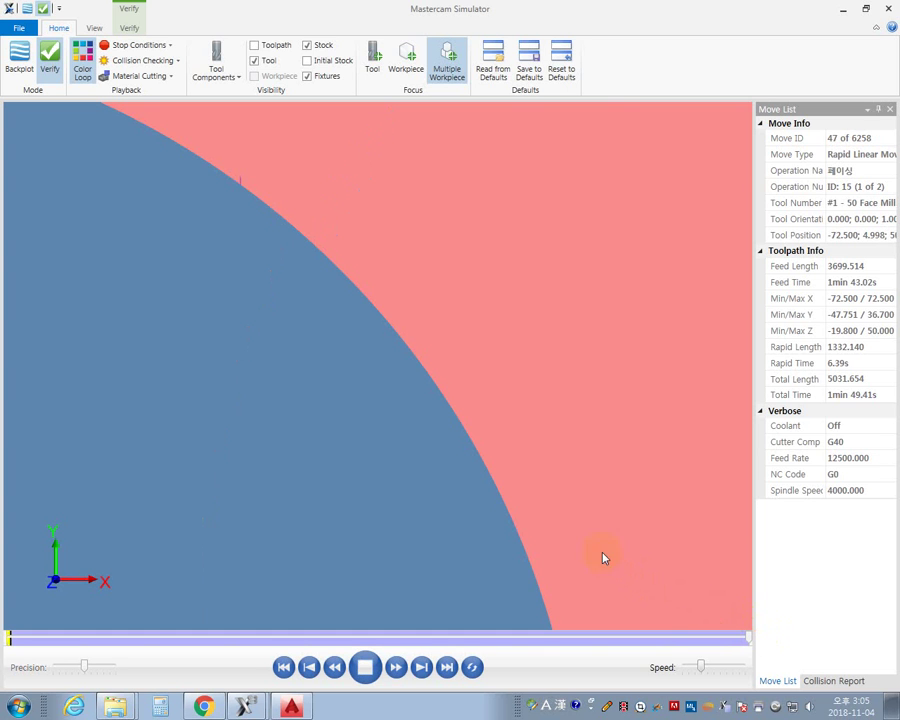
{"action": "left_click", "coordinate": [512, 527]}
{"action": "right_click", "coordinate": [466, 322]}
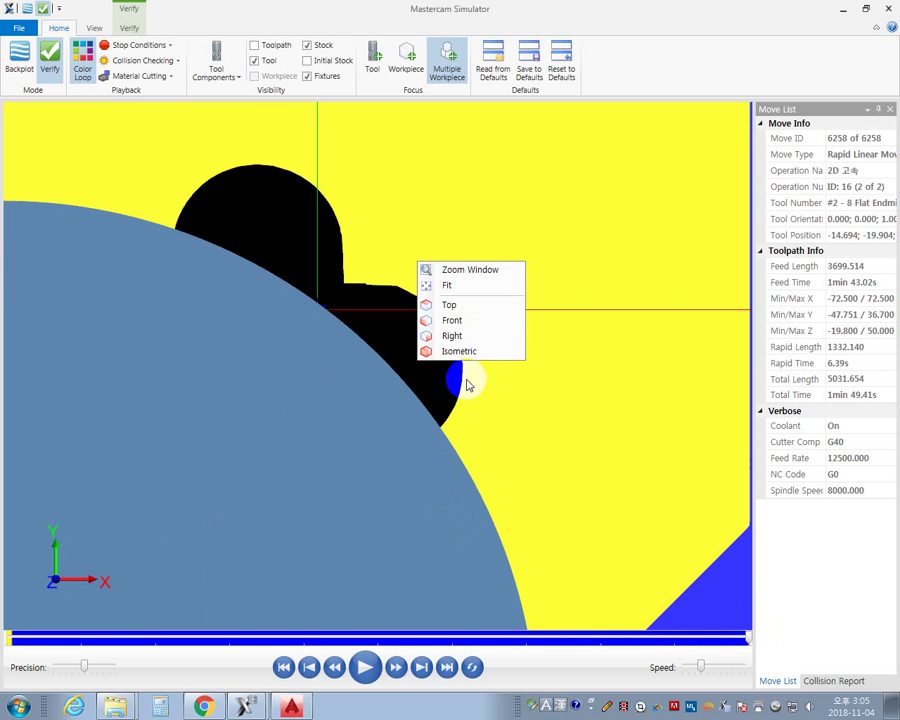
{"action": "left_click", "coordinate": [450, 319]}
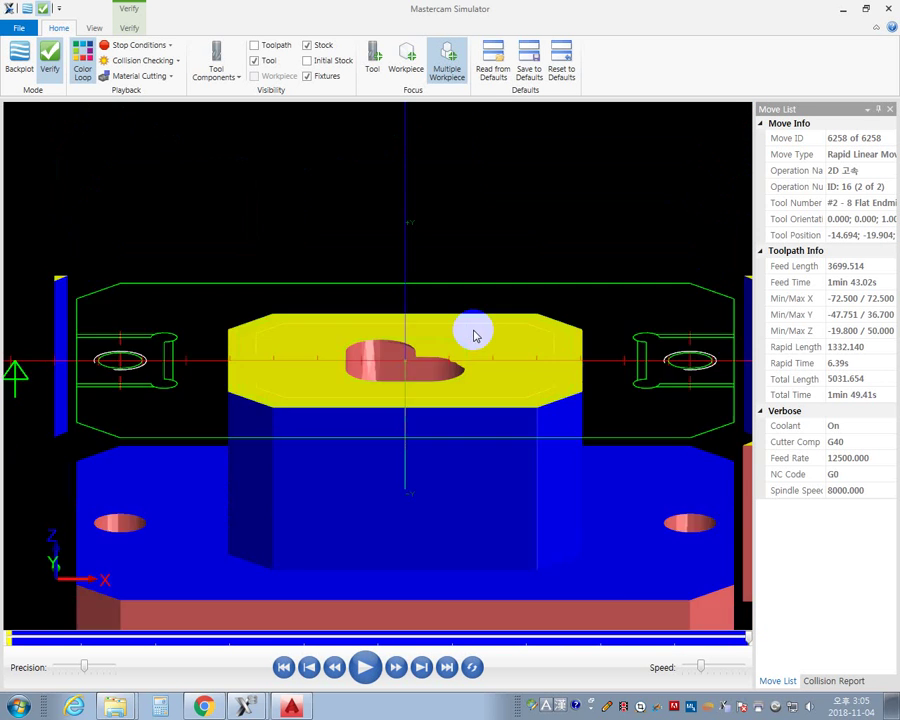
{"action": "right_click", "coordinate": [477, 328]}
{"action": "left_click", "coordinate": [530, 414]}
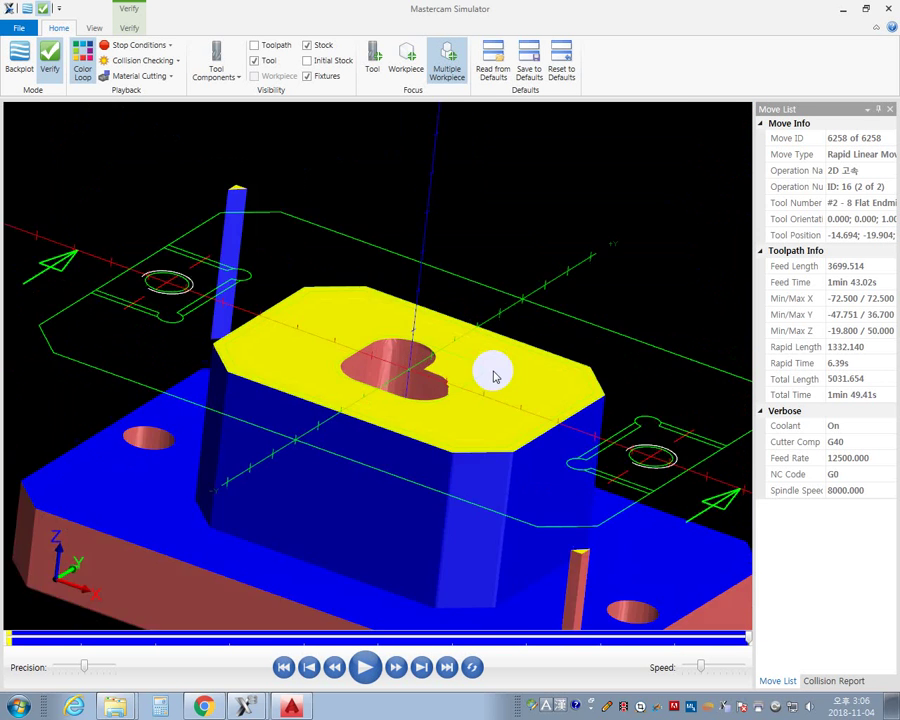
{"action": "scroll", "coordinate": [525, 487], "scroll_direction": "up", "scroll_amount": 8}
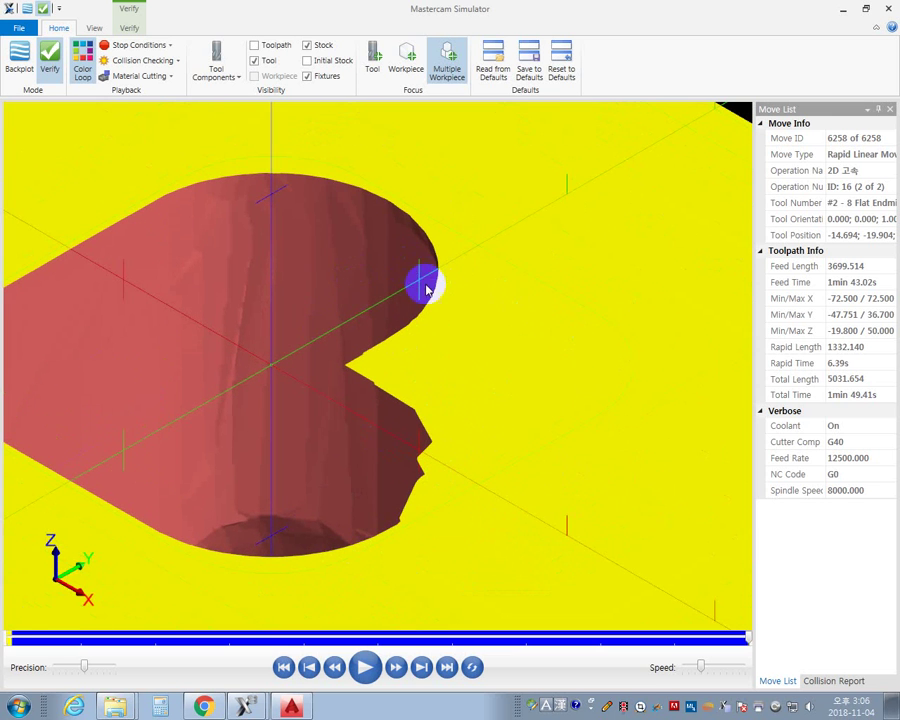
- Examine the central opening's walls and rounded corners close up in the Verify simulation, and close the simulator
{"action": "middle_click_drag", "start_coordinate": [488, 310], "coordinate": [496, 261]}
{"action": "scroll", "coordinate": [440, 412], "scroll_direction": "down", "scroll_amount": 6}
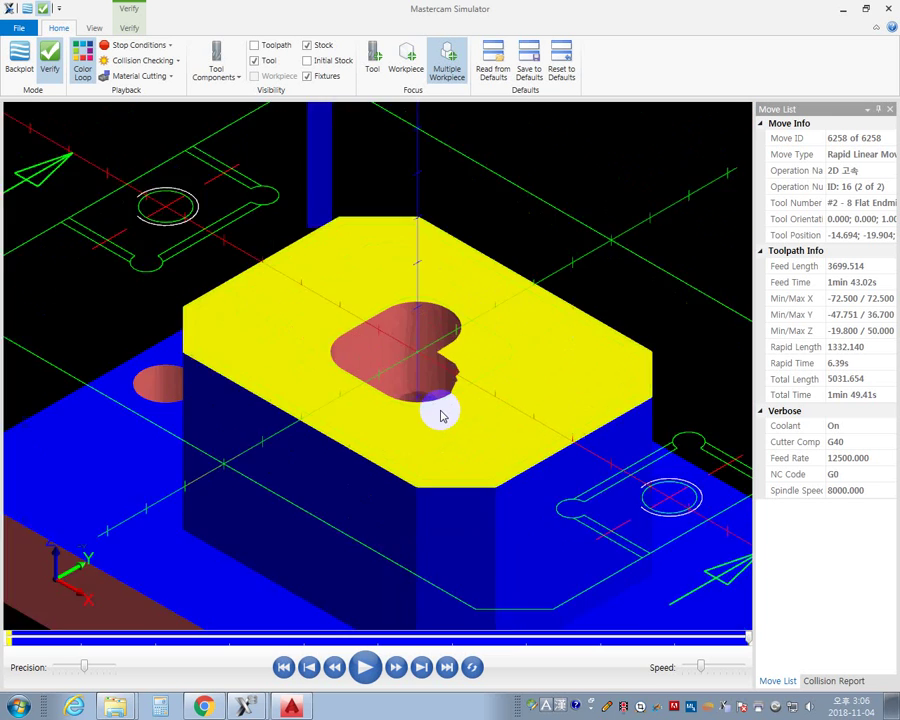
{"action": "scroll", "coordinate": [437, 408], "scroll_direction": "up", "scroll_amount": 3}
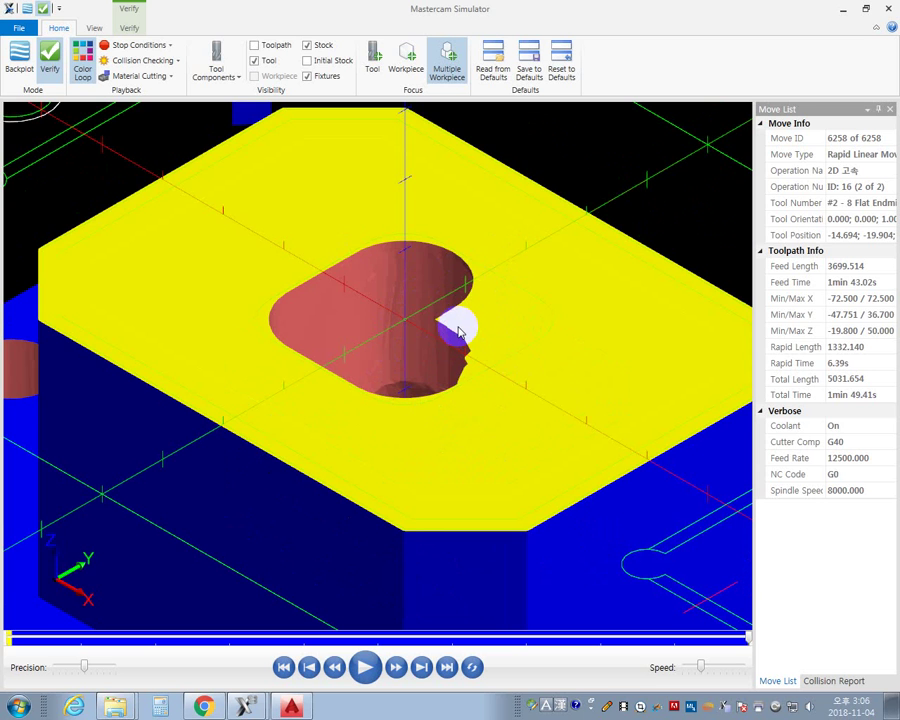
{"action": "scroll", "coordinate": [382, 235], "scroll_direction": "up", "scroll_amount": 5}
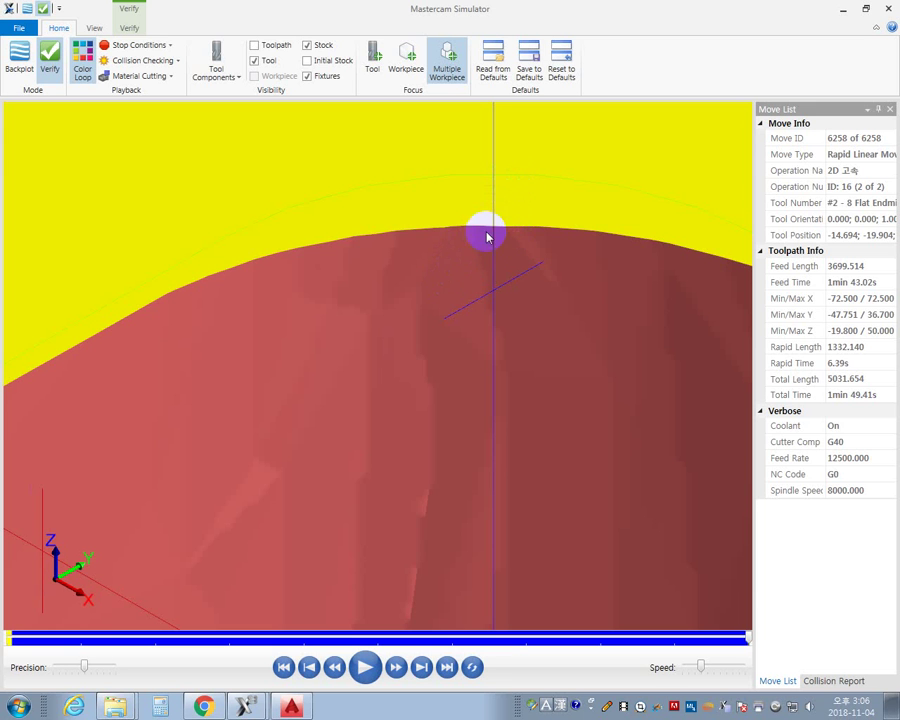
{"action": "left_click_drag", "start_coordinate": [543, 195], "coordinate": [525, 415]}
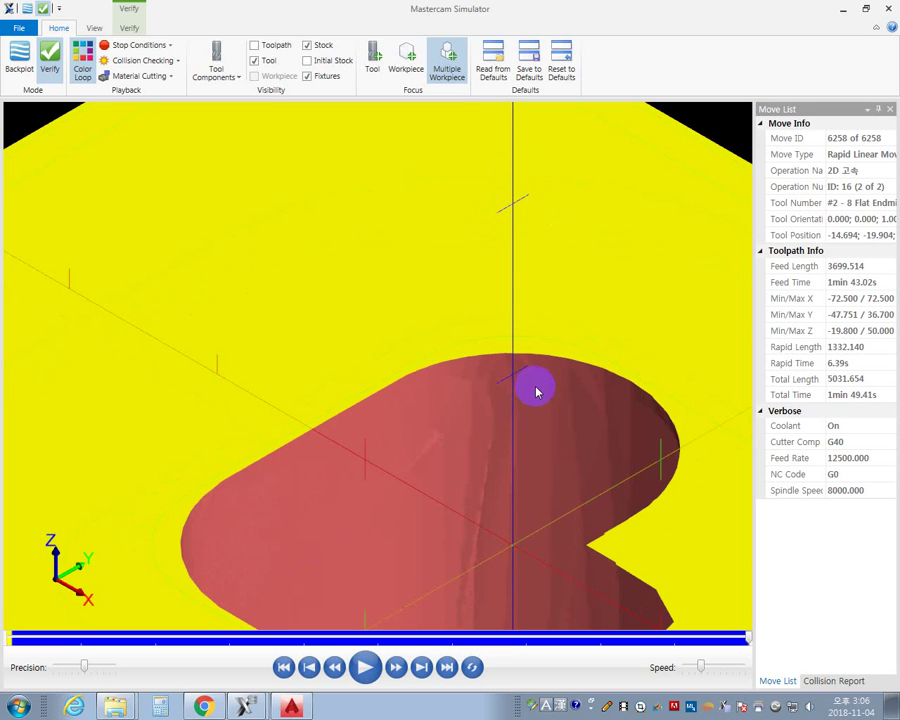
{"action": "scroll", "coordinate": [538, 352], "scroll_direction": "down", "scroll_amount": 5}
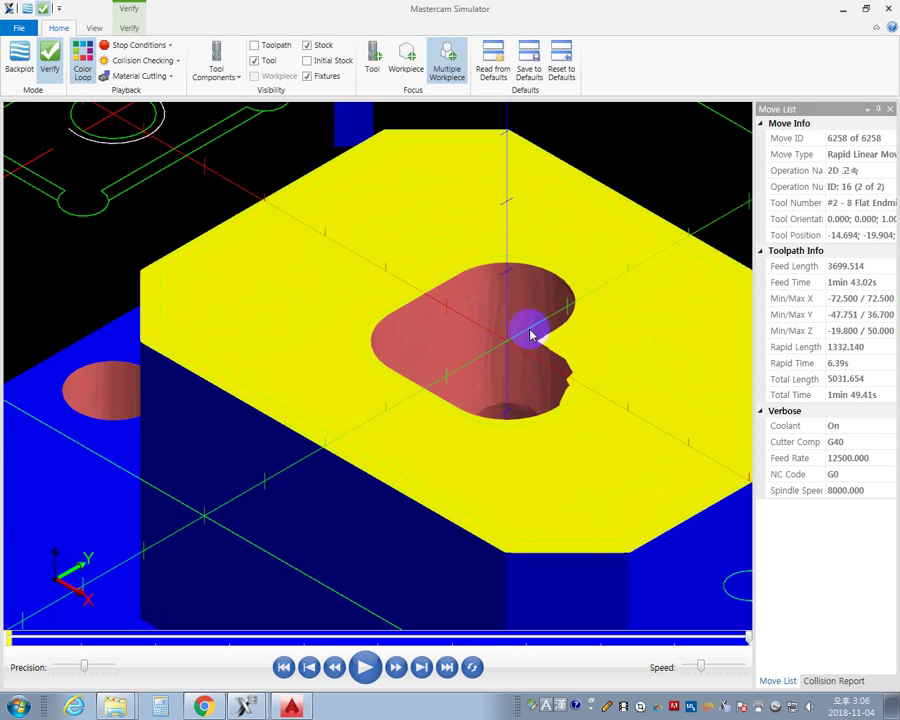
{"action": "scroll", "coordinate": [530, 335], "scroll_direction": "up", "scroll_amount": 6}
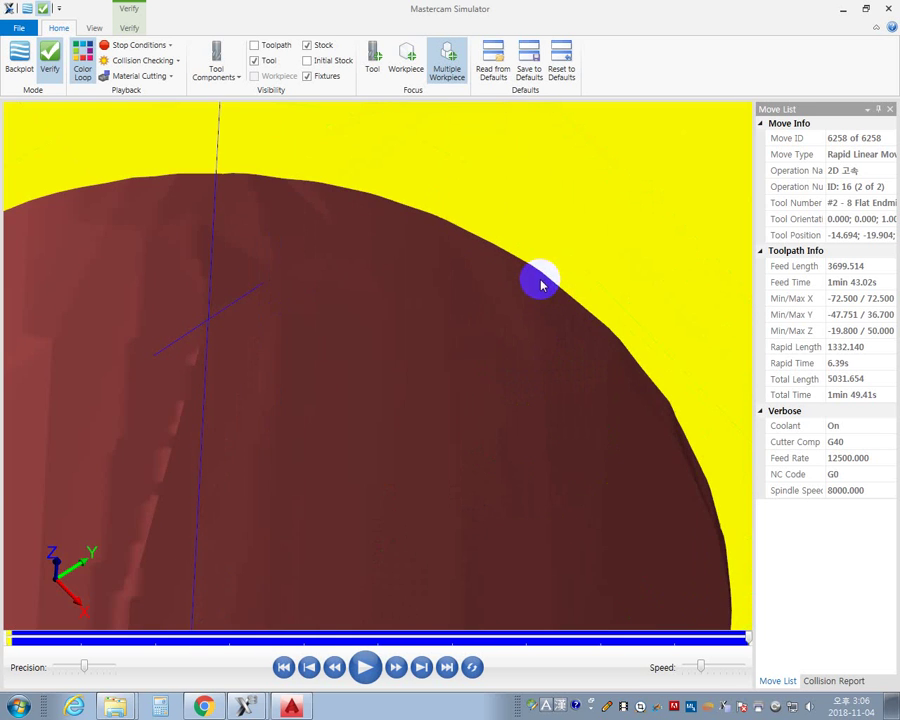
{"action": "left_click_drag", "start_coordinate": [575, 270], "coordinate": [458, 405]}
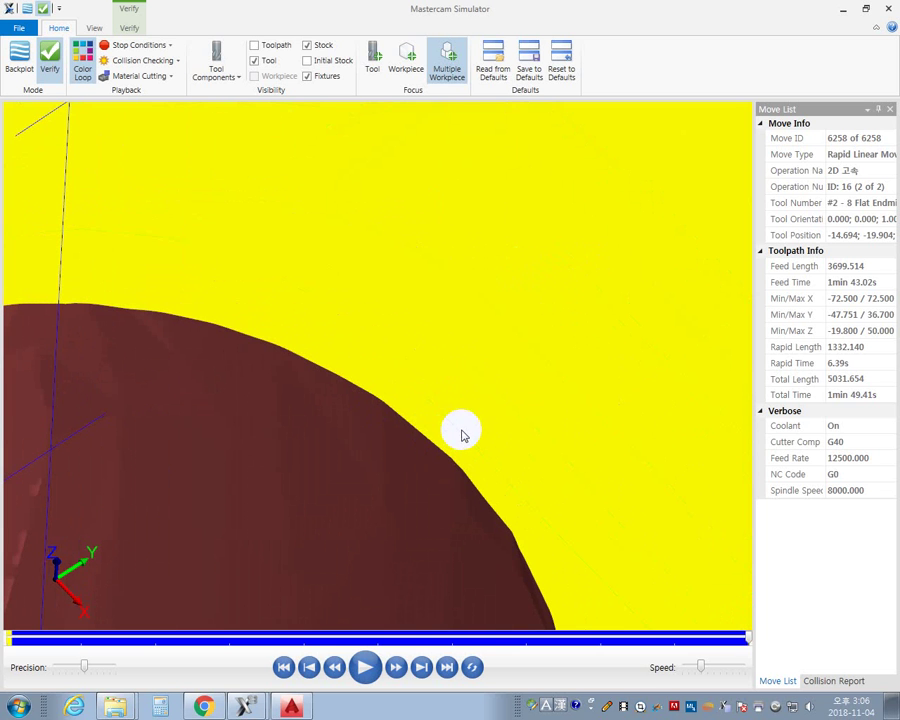
{"action": "left_click_drag", "start_coordinate": [548, 510], "coordinate": [468, 492]}
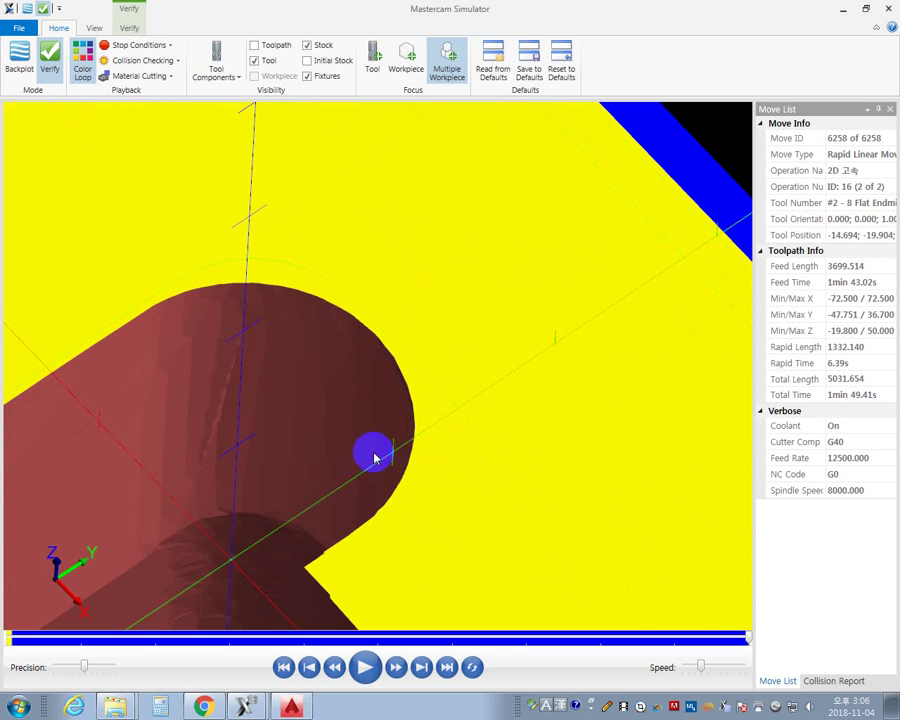
{"action": "left_click_drag", "start_coordinate": [416, 455], "coordinate": [408, 364]}
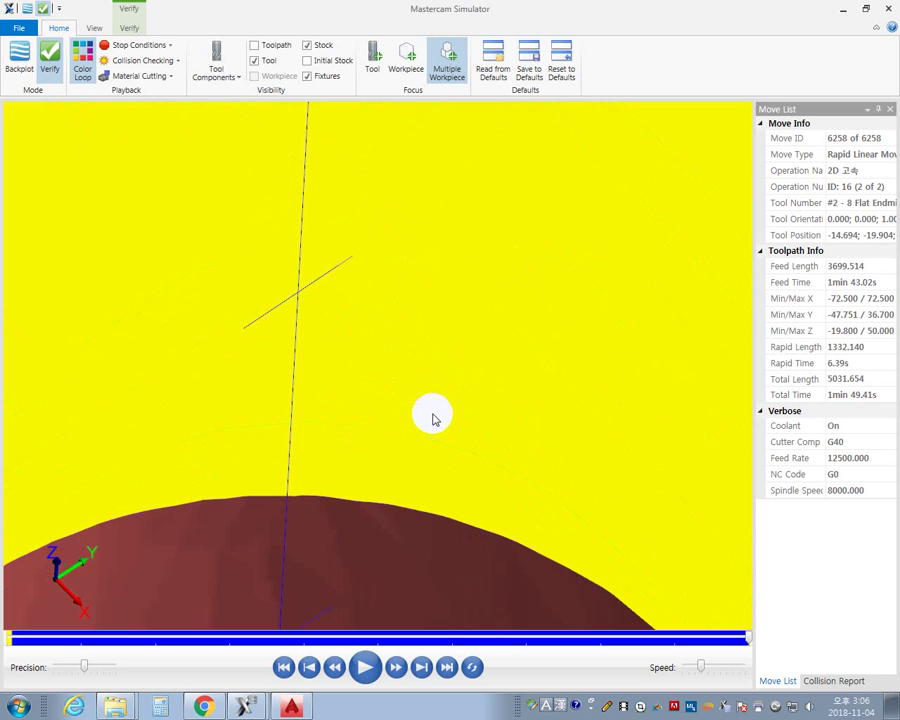
{"action": "left_click", "coordinate": [890, 10]}
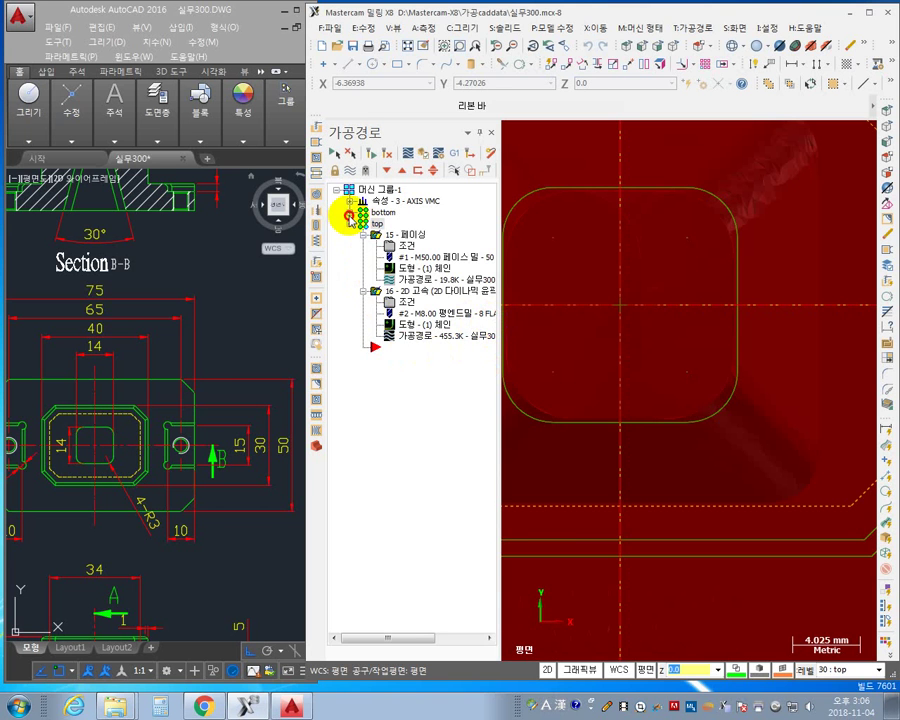
- Expand the bottom group's operations, switch to the AutoCAD drawing and examine the tapered central hole in Section B-B
{"action": "left_click", "coordinate": [350, 213]}
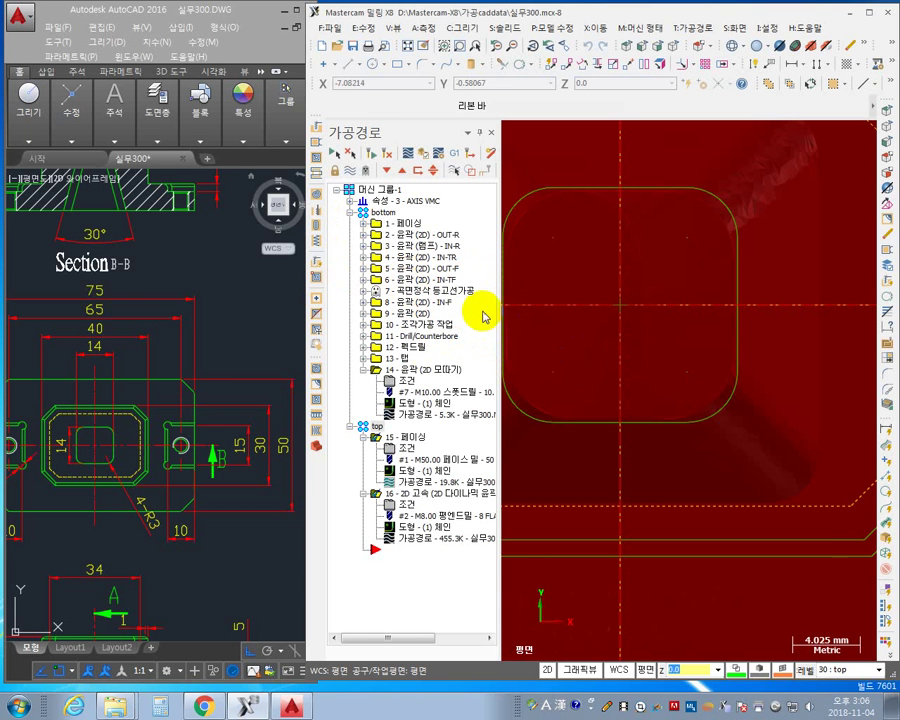
{"action": "left_click", "coordinate": [550, 327]}
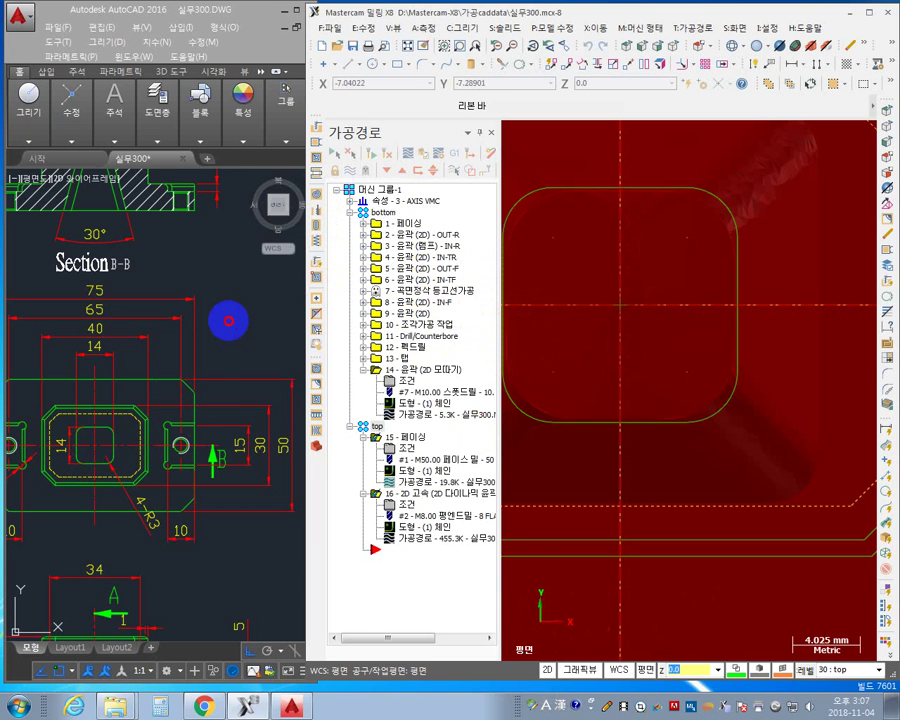
{"action": "left_click", "coordinate": [182, 309]}
{"action": "scroll", "coordinate": [241, 401], "scroll_direction": "up", "scroll_amount": 8}
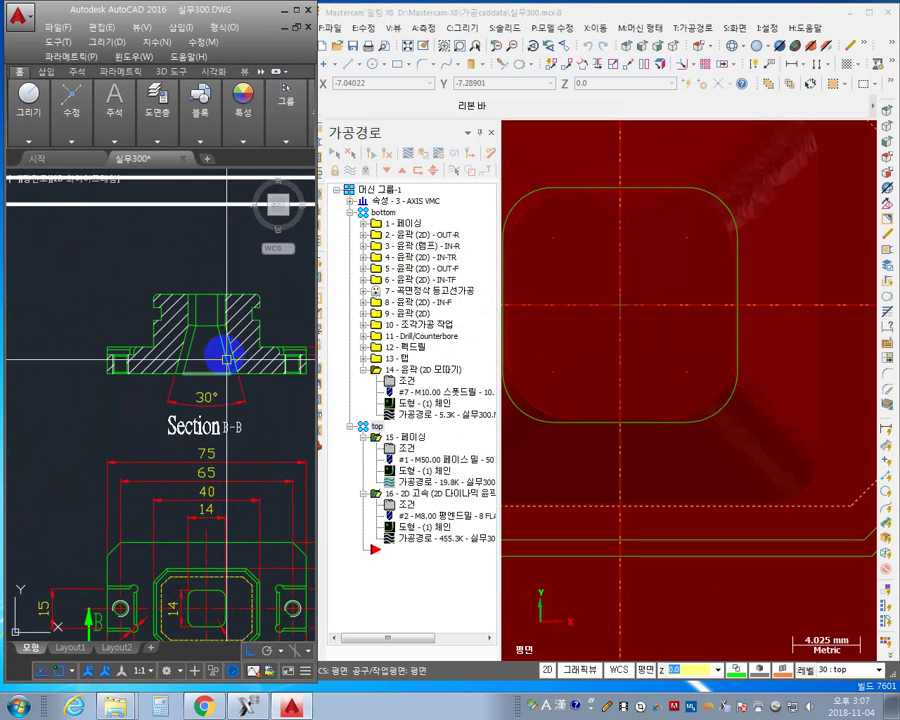
{"action": "middle_click_drag", "start_coordinate": [195, 331], "coordinate": [171, 438]}
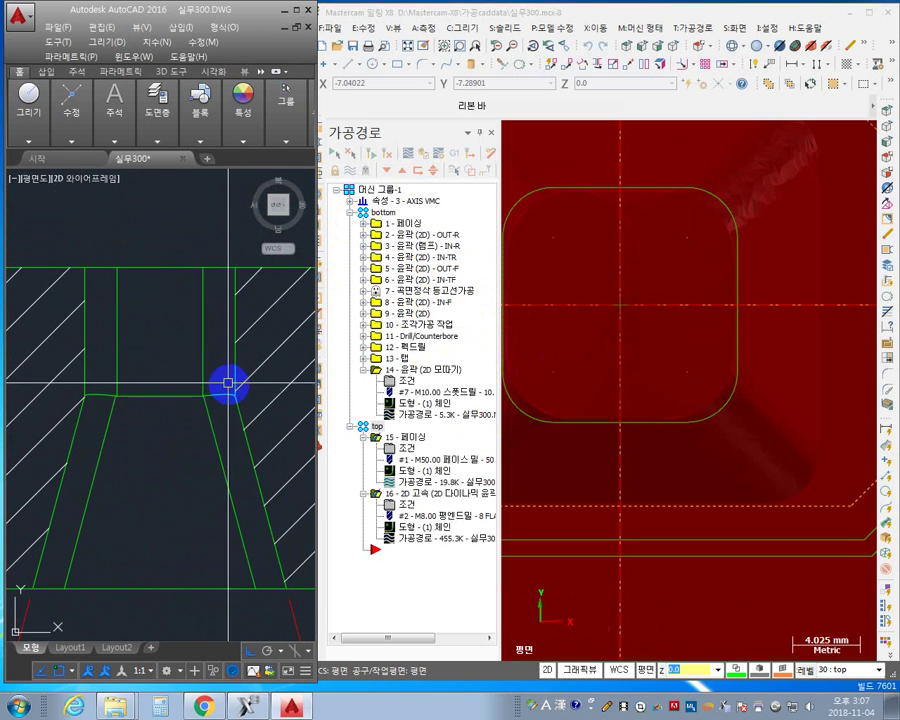
{"action": "scroll", "coordinate": [110, 360], "scroll_direction": "down", "scroll_amount": 5}
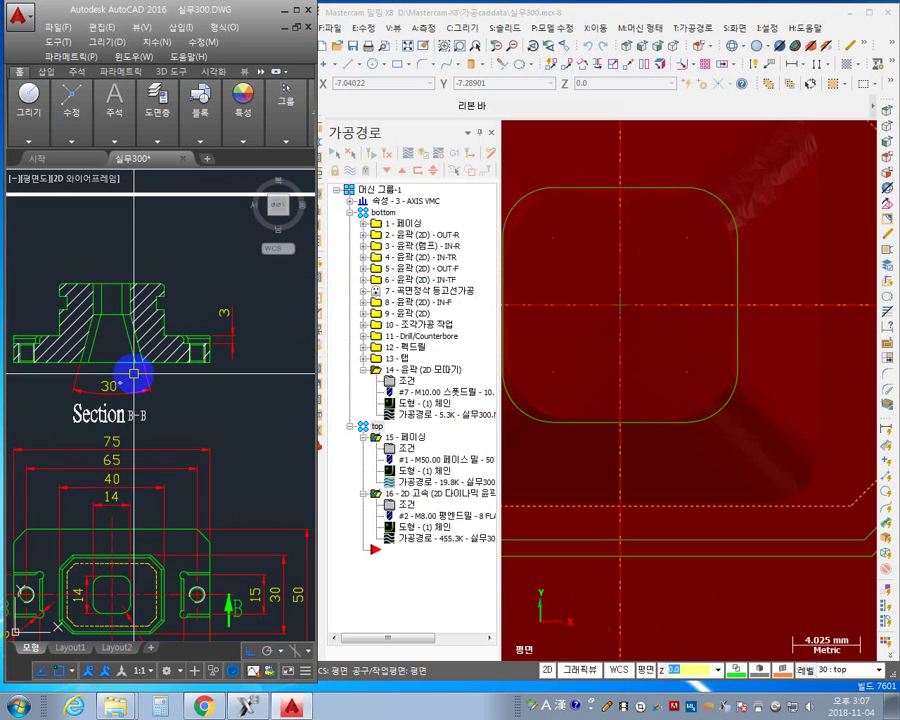
{"action": "scroll", "coordinate": [110, 360], "scroll_direction": "up", "scroll_amount": 5}
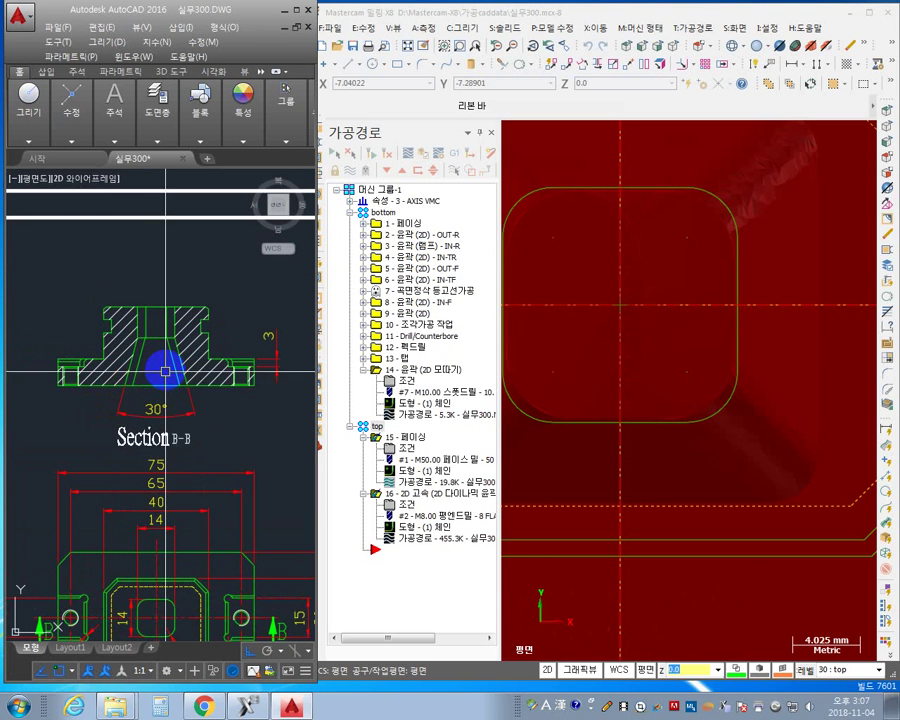
{"action": "mouse_move", "coordinate": [152, 230]}
{"action": "middle_mouse_down"}
{"action": "mouse_move", "coordinate": [220, 324]}
{"action": "mouse_move", "coordinate": [221, 296]}
{"action": "middle_mouse_up"}
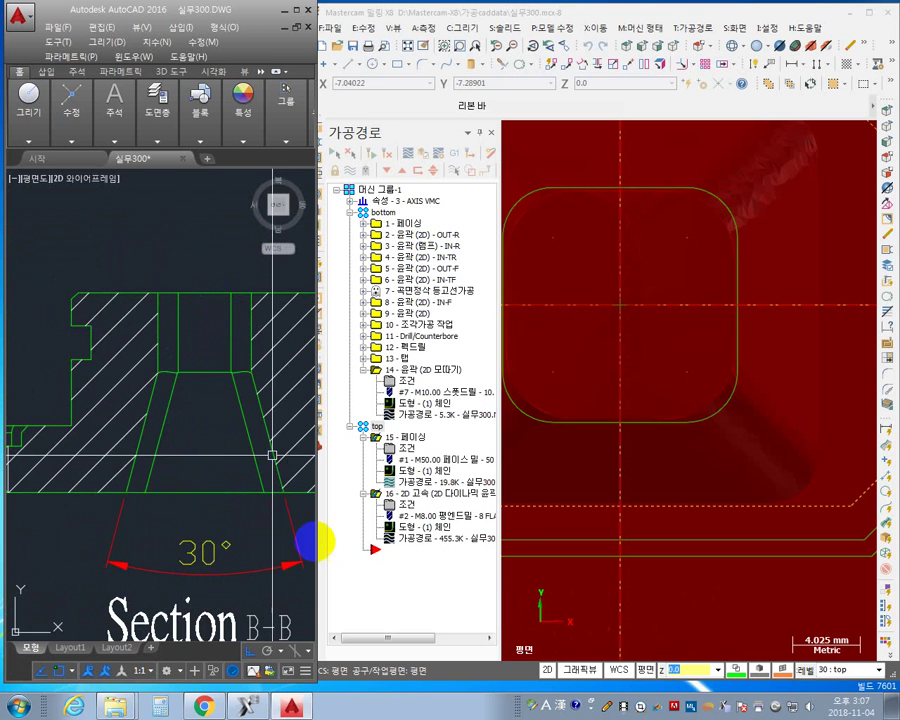
- Switch to the Toolrex site in Chrome and open the size table of the Korea OSG HSS coated 4-flute end mill (코팅 엔드밀 4날)
{"action": "left_click", "coordinate": [207, 708]}
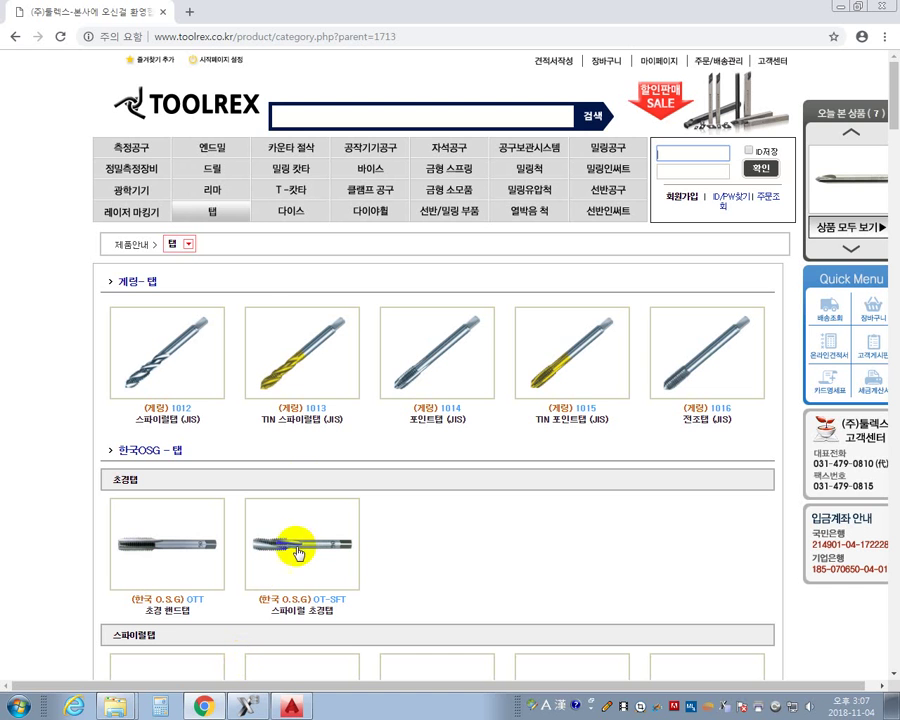
{"action": "left_click", "coordinate": [217, 150]}
{"action": "scroll", "coordinate": [432, 519], "scroll_direction": "down", "scroll_amount": 3}
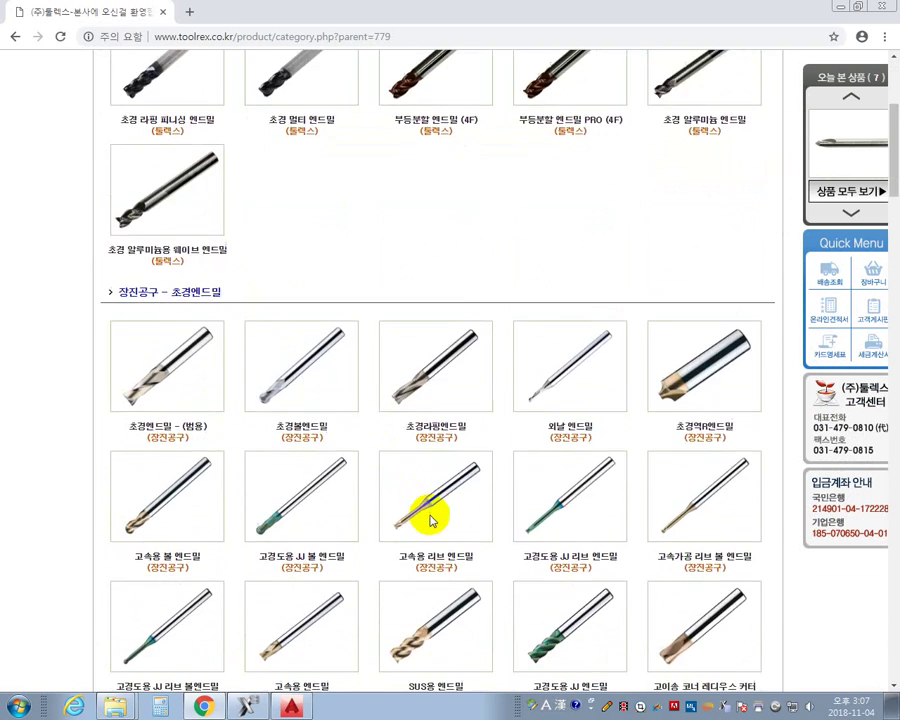
{"action": "scroll", "coordinate": [420, 528], "scroll_direction": "down", "scroll_amount": 5}
{"action": "scroll", "coordinate": [476, 518], "scroll_direction": "down", "scroll_amount": 10}
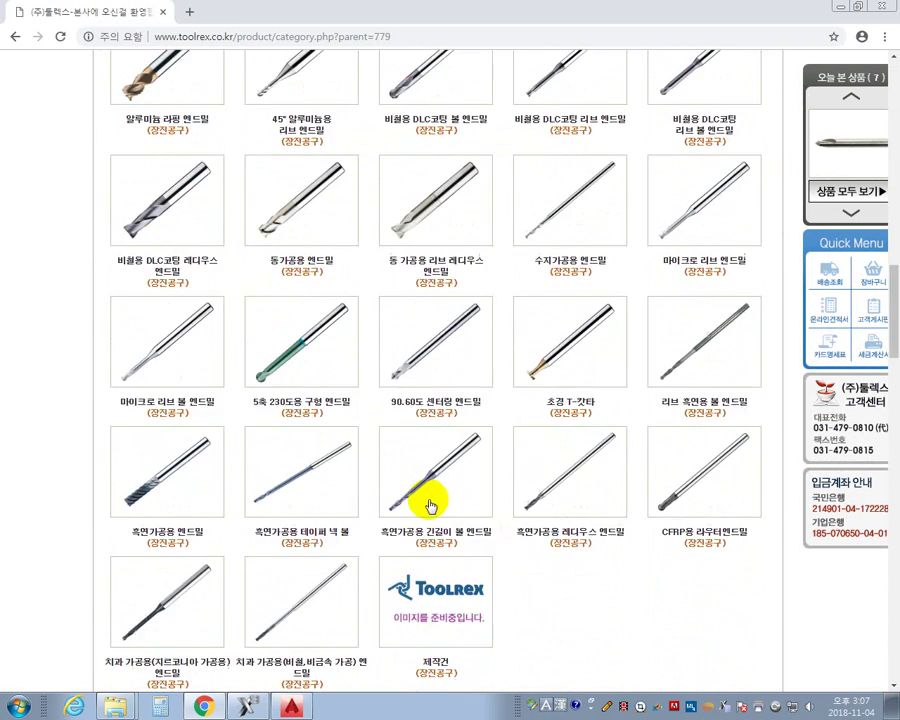
{"action": "scroll", "coordinate": [420, 495], "scroll_direction": "down", "scroll_amount": 8}
{"action": "scroll", "coordinate": [203, 405], "scroll_direction": "up", "scroll_amount": 3}
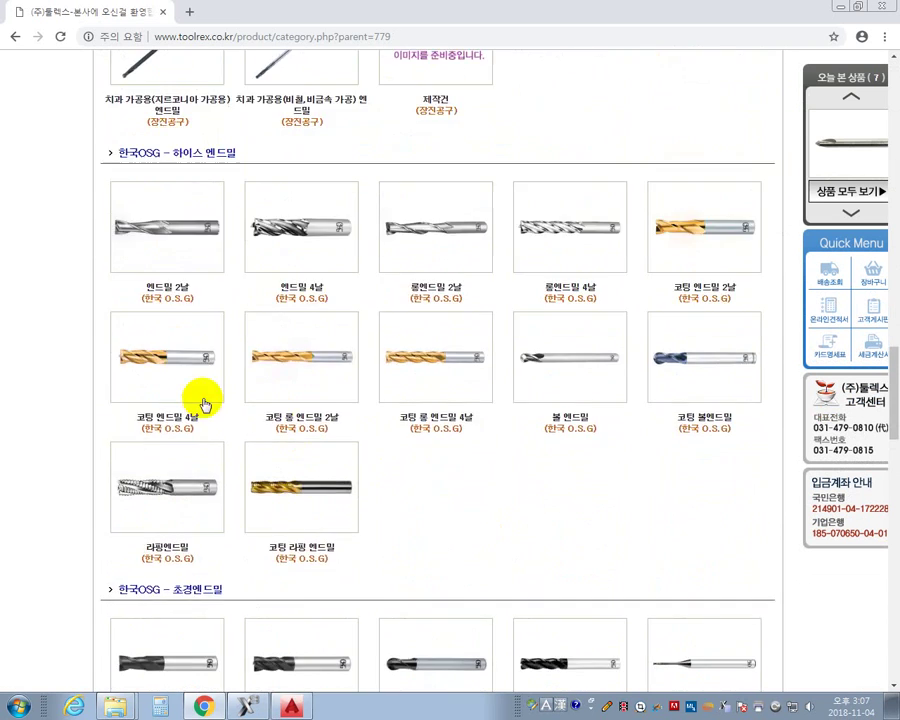
{"action": "left_click", "coordinate": [155, 362]}
{"action": "scroll", "coordinate": [345, 458], "scroll_direction": "down", "scroll_amount": 6}
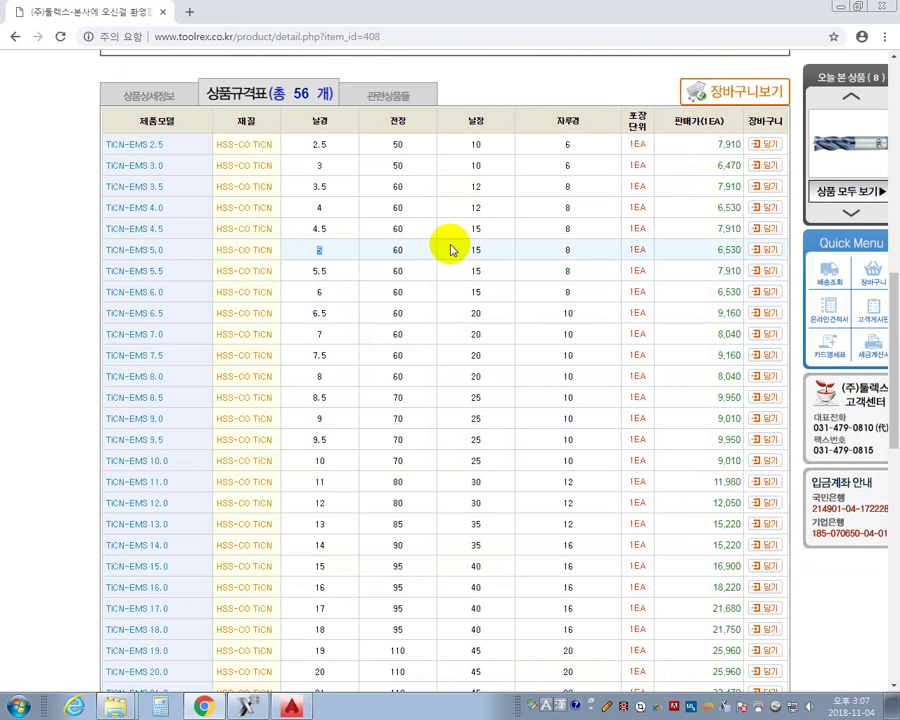
- Check the flute length (날장) of the TiCN-EMS 5.0 end mill and review the EX-TiN-EMS product details
{"action": "left_click_drag", "start_coordinate": [497, 257], "coordinate": [437, 250]}
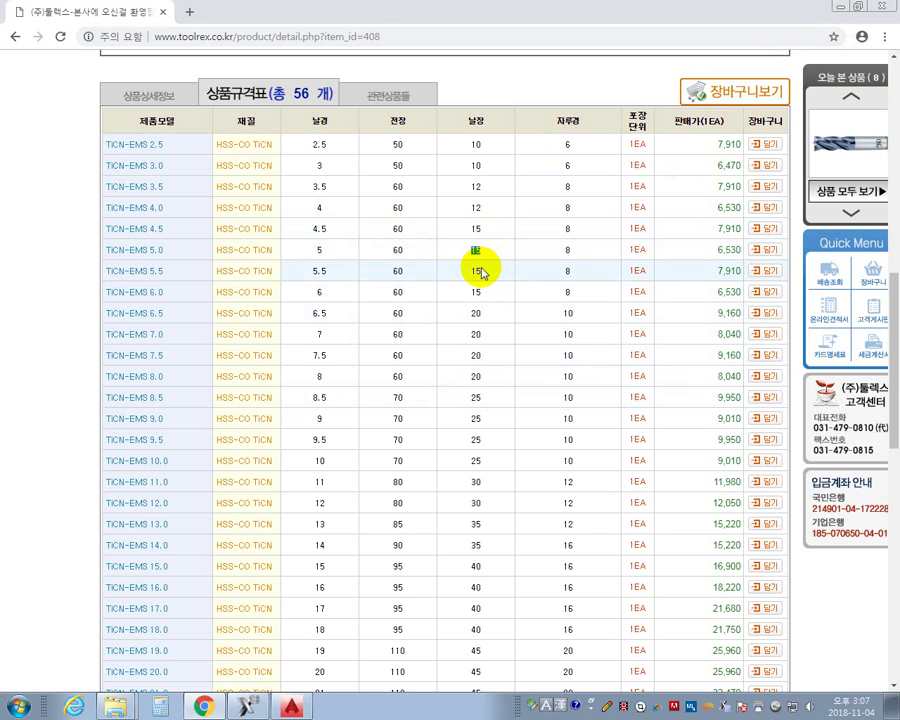
{"action": "scroll", "coordinate": [478, 265], "scroll_direction": "down", "scroll_amount": 4}
{"action": "scroll", "coordinate": [318, 203], "scroll_direction": "up", "scroll_amount": 8}
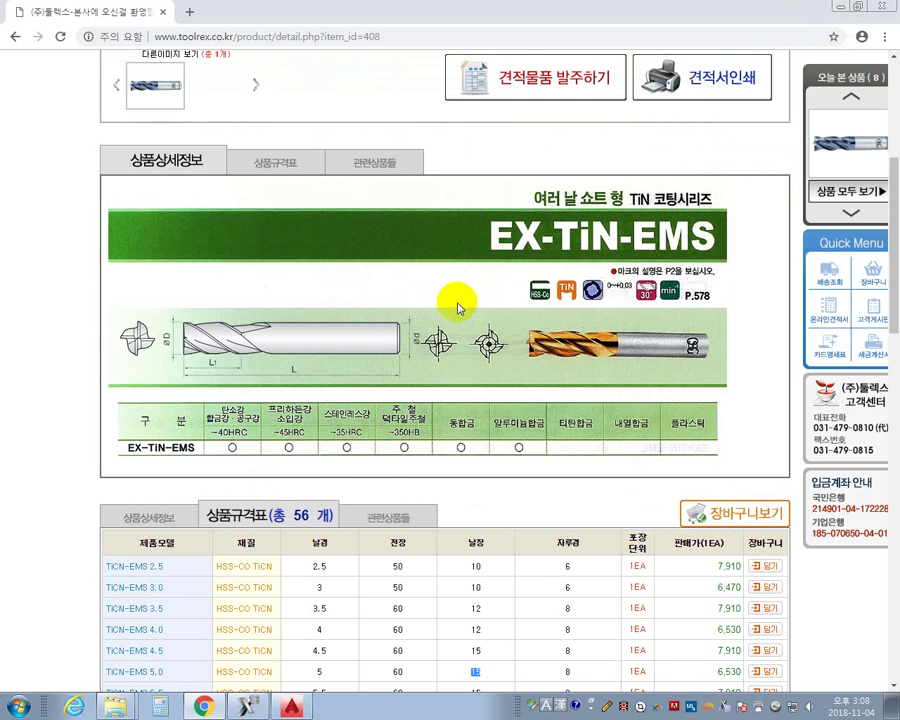
{"action": "scroll", "coordinate": [438, 315], "scroll_direction": "down", "scroll_amount": 3}
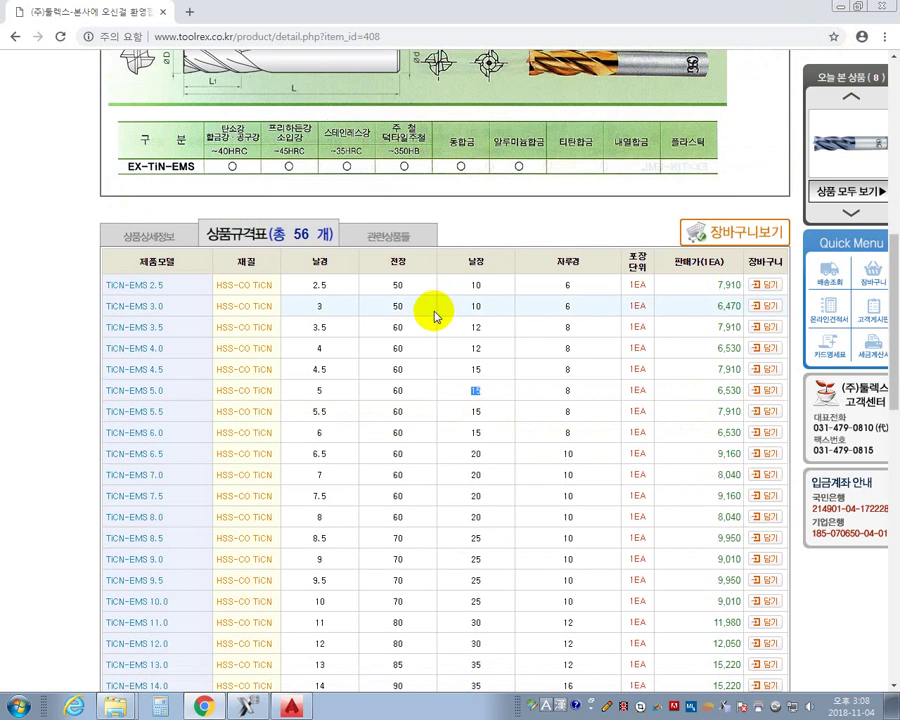
{"action": "scroll", "coordinate": [341, 315], "scroll_direction": "up", "scroll_amount": 4}
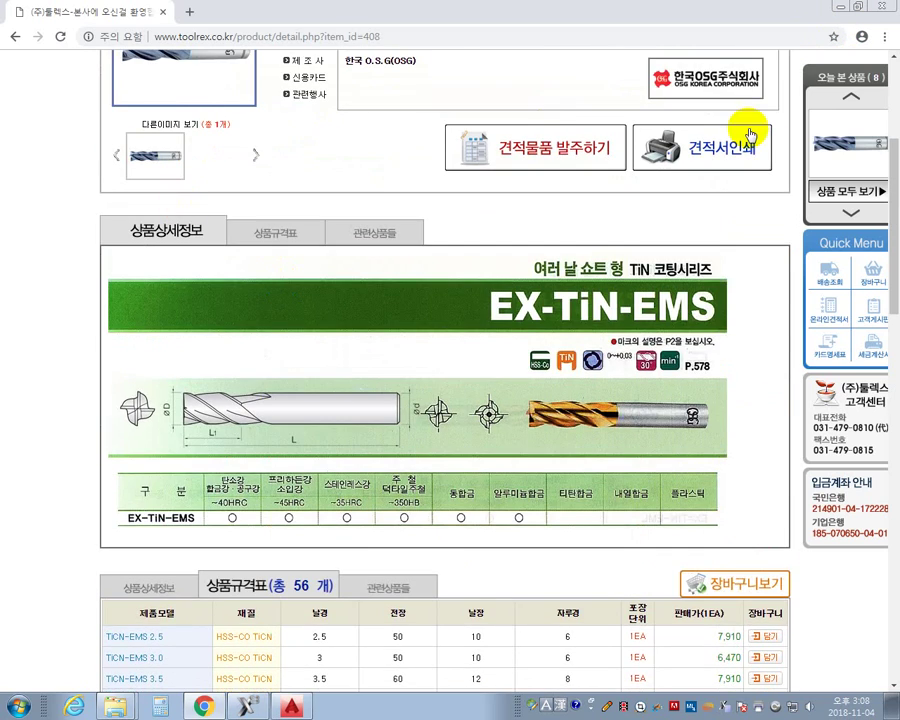
{"action": "scroll", "coordinate": [15, 57], "scroll_direction": "up", "scroll_amount": 3}
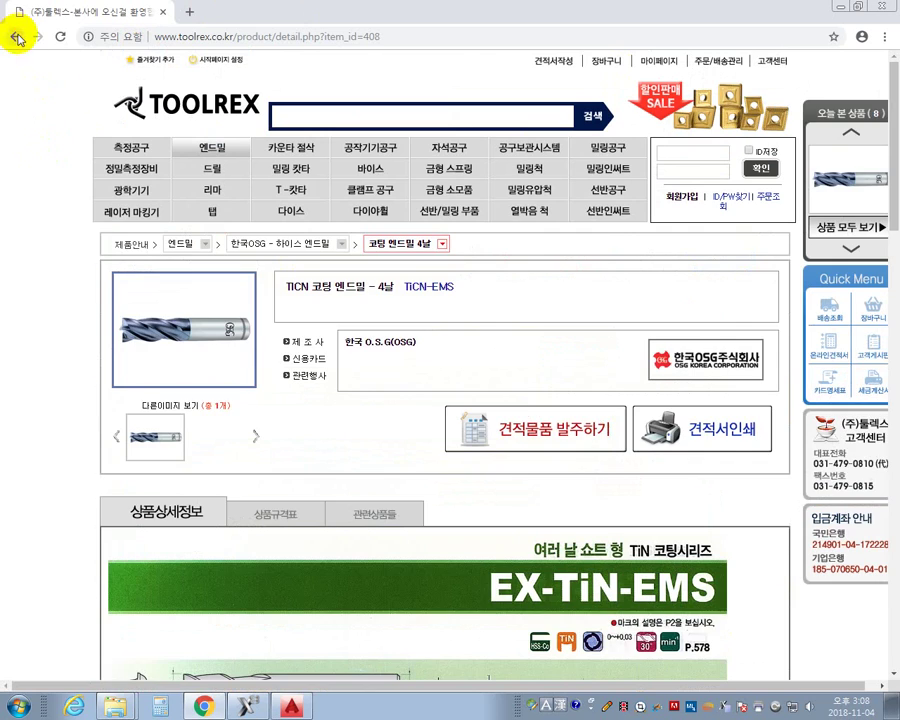
- Open the Korea OSG coated long 2-flute end mill (코팅 롱 엔드밀 2날) and check the TiCN-EDL 5.0 flute length in its size table
{"action": "left_click", "coordinate": [16, 38]}
{"action": "scroll", "coordinate": [338, 388], "scroll_direction": "down", "scroll_amount": 10}
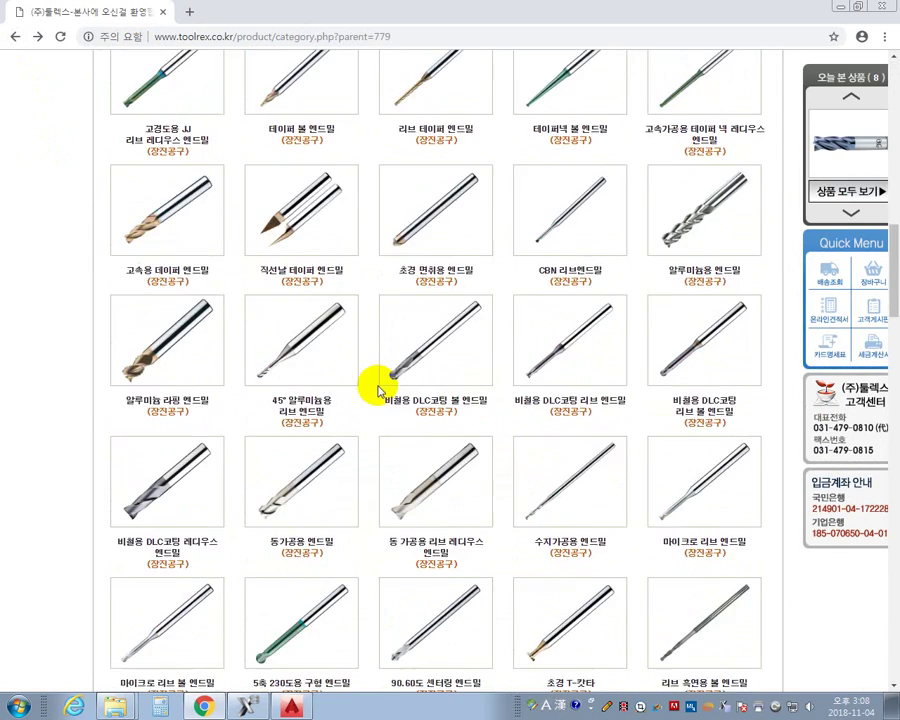
{"action": "scroll", "coordinate": [381, 385], "scroll_direction": "down", "scroll_amount": 8}
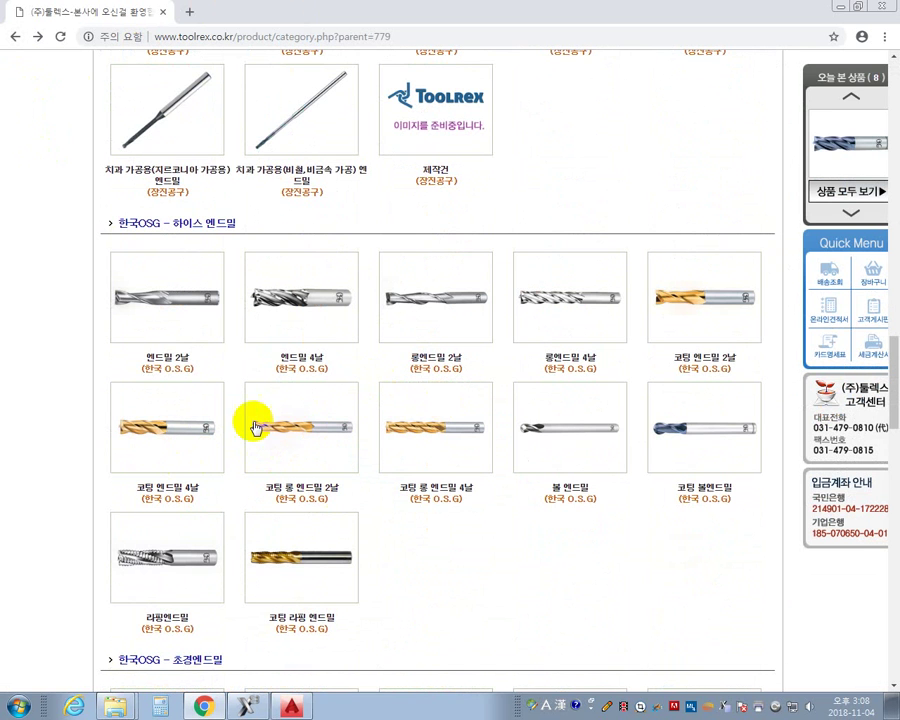
{"action": "left_click", "coordinate": [296, 430]}
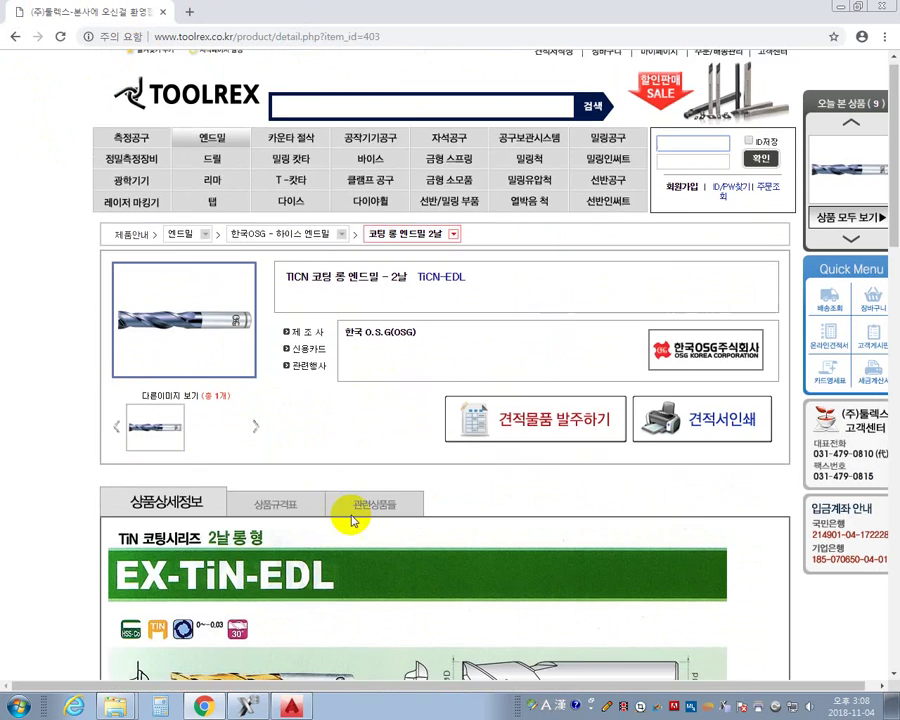
{"action": "scroll", "coordinate": [380, 526], "scroll_direction": "down", "scroll_amount": 7}
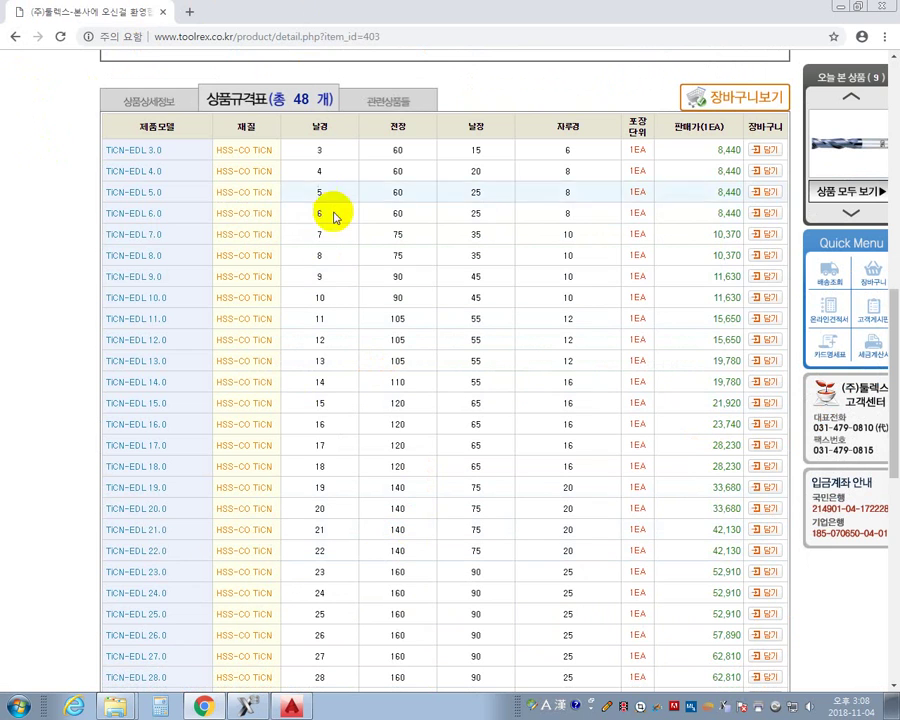
{"action": "left_click_drag", "start_coordinate": [338, 193], "coordinate": [289, 197]}
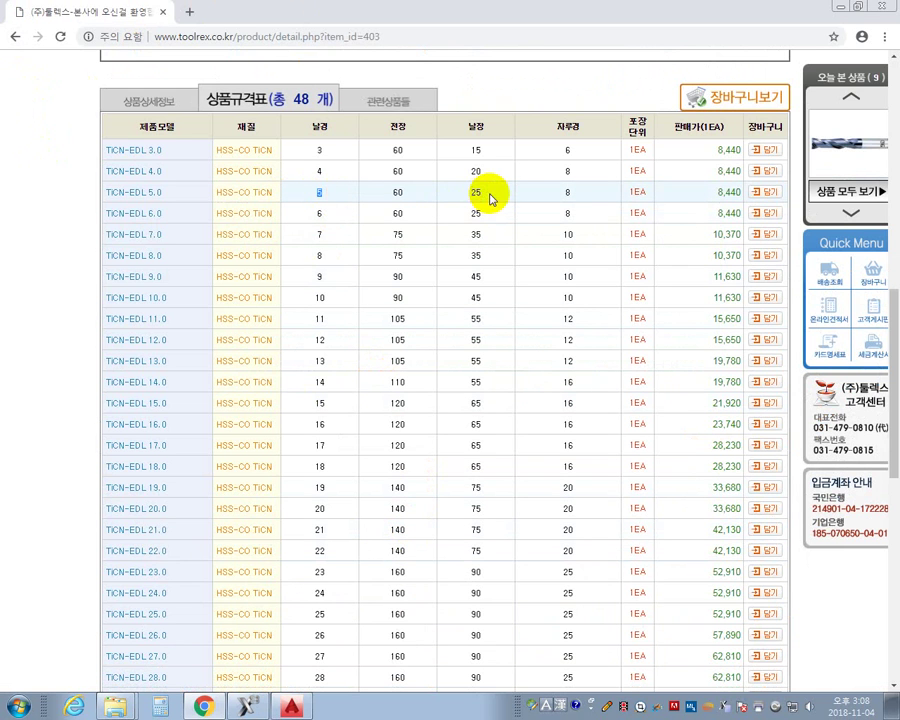
{"action": "mouse_move", "coordinate": [468, 193]}
{"action": "left_mouse_down"}
{"action": "mouse_move", "coordinate": [476, 294]}
{"action": "mouse_move", "coordinate": [480, 203]}
{"action": "left_mouse_up"}
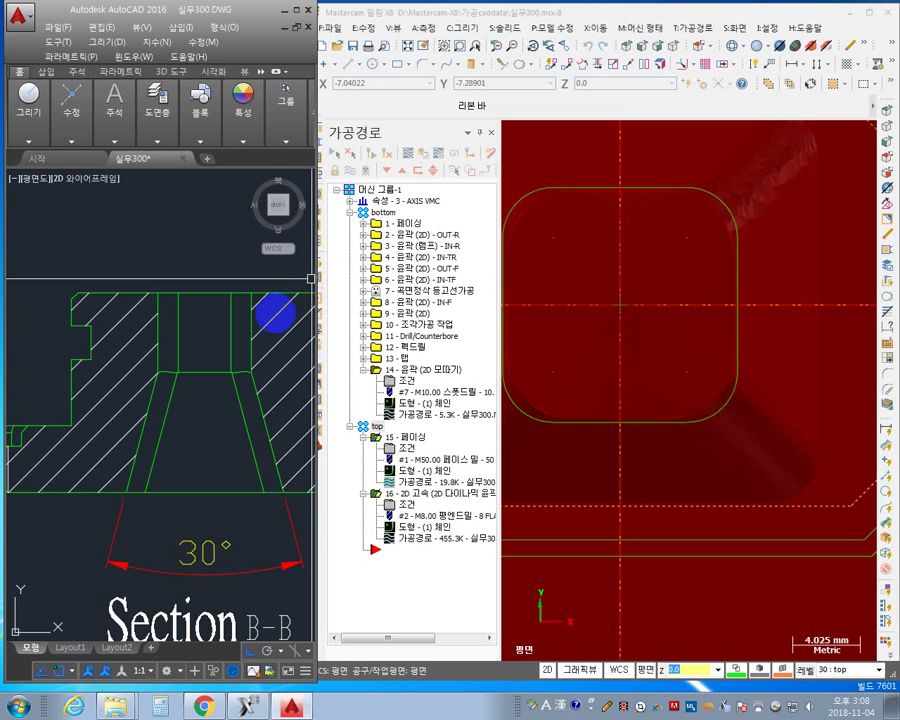
- Return to the AutoCAD drawing and examine the straight and tapered portions of the central hole in Section B-B
{"action": "scroll", "coordinate": [195, 300], "scroll_direction": "up", "scroll_amount": 4}
{"action": "mouse_move", "coordinate": [203, 316]}
{"action": "middle_mouse_down"}
{"action": "mouse_move", "coordinate": [205, 437]}
{"action": "mouse_move", "coordinate": [170, 300]}
{"action": "mouse_move", "coordinate": [169, 376]}
{"action": "middle_mouse_up"}
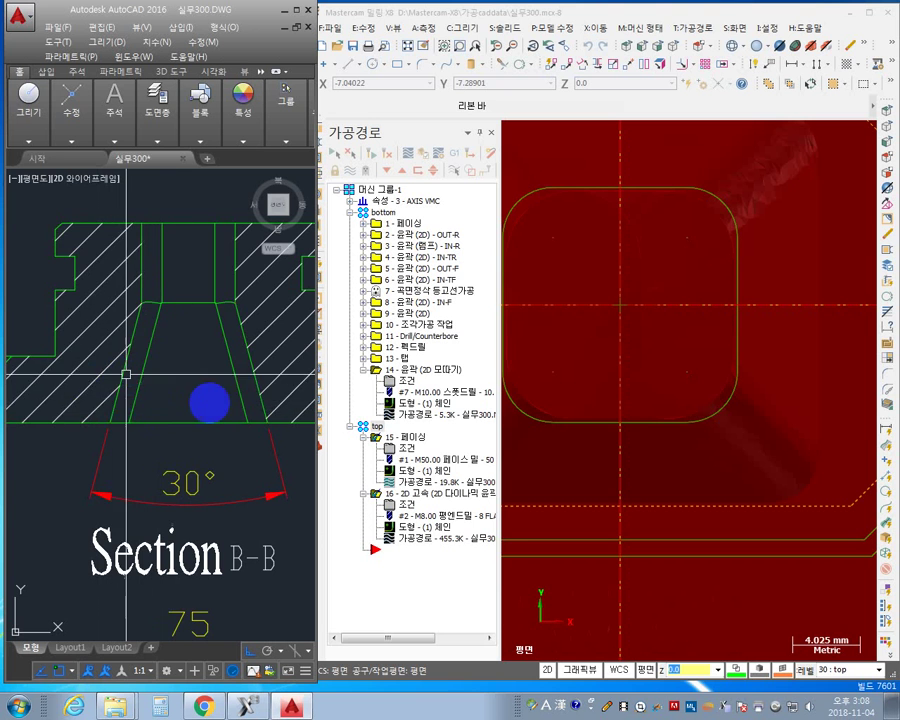
{"action": "scroll", "coordinate": [220, 356], "scroll_direction": "up", "scroll_amount": 2}
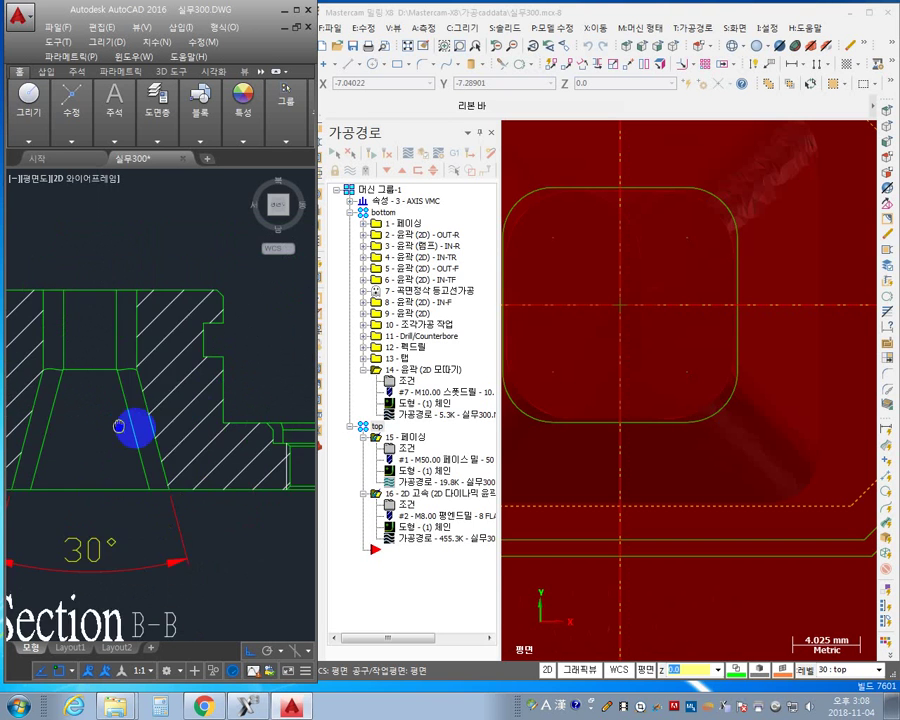
- Examine the depth dimension of the hole's straight portion and the taper below it in Section A-A
{"action": "scroll", "coordinate": [130, 424], "scroll_direction": "down", "scroll_amount": 2}
{"action": "scroll", "coordinate": [150, 372], "scroll_direction": "down", "scroll_amount": 5}
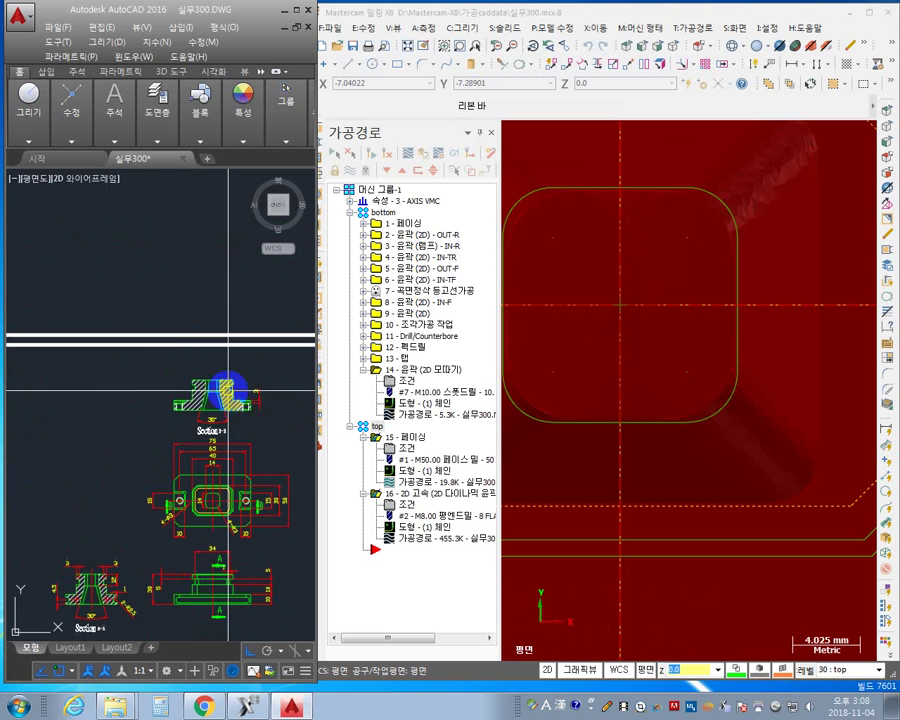
{"action": "scroll", "coordinate": [118, 383], "scroll_direction": "up", "scroll_amount": 5}
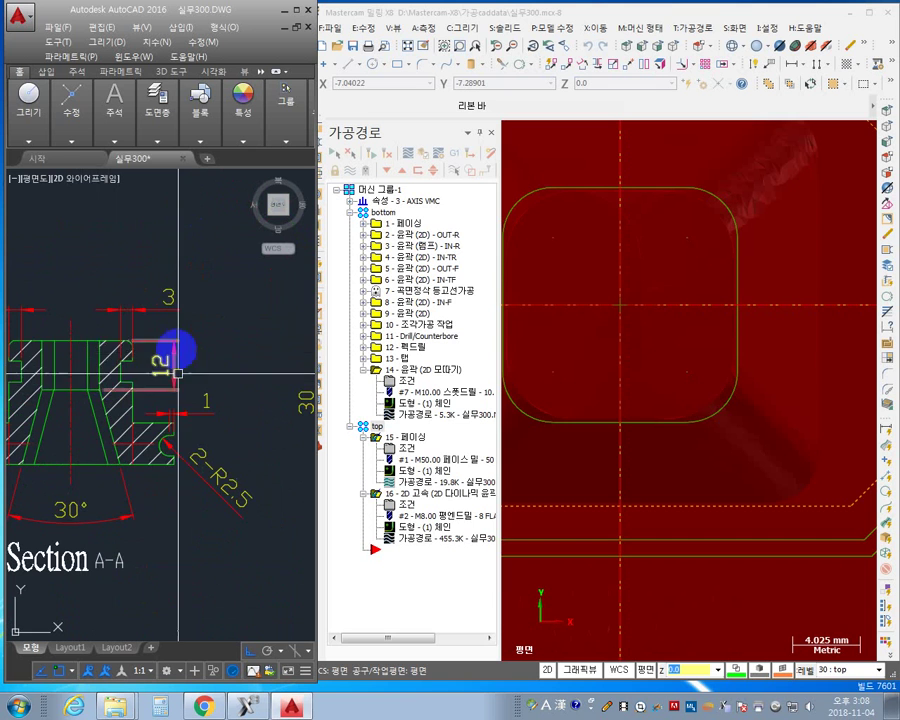
{"action": "middle_click_drag", "start_coordinate": [246, 348], "coordinate": [267, 287]}
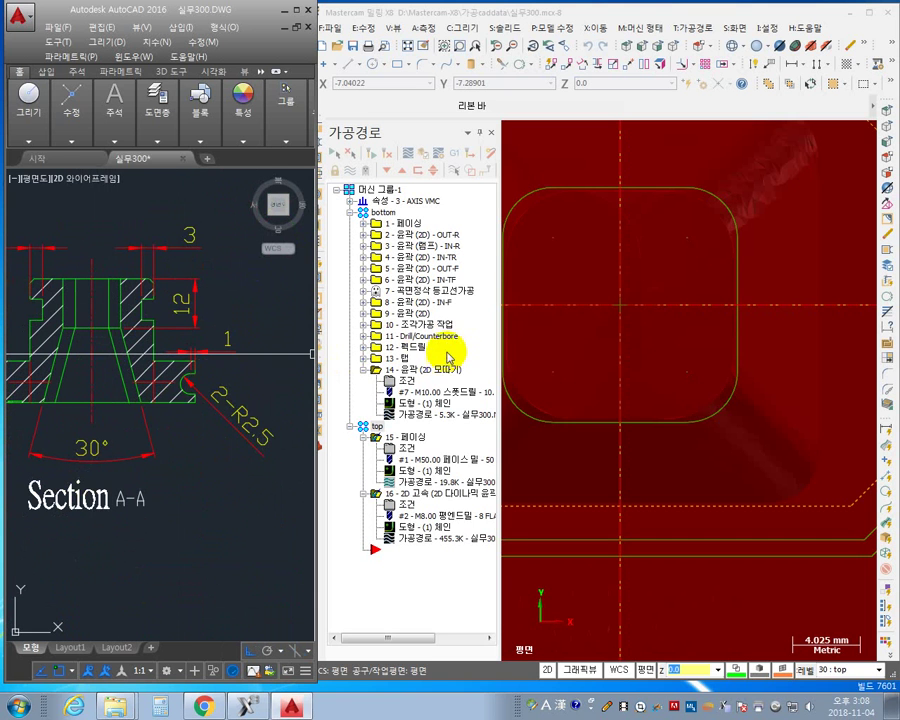
- Expand operation 7 (곡면정삭 등고선가공) and operation 8 (윤곽 (2D) - IN-F) in Mastercam's bottom group to inspect their tools
{"action": "left_click", "coordinate": [435, 292]}
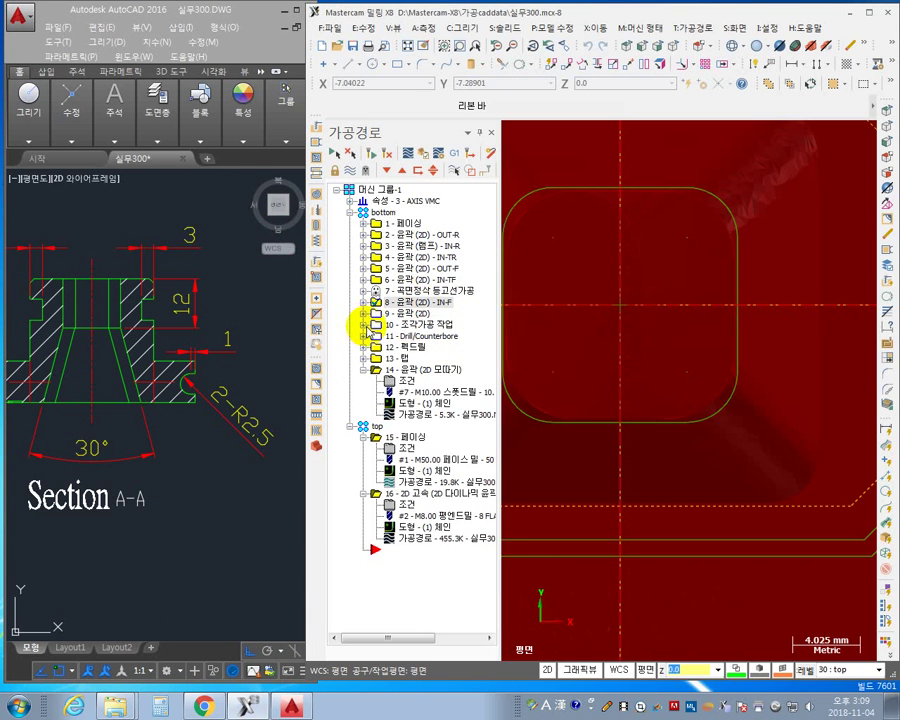
{"action": "left_click", "coordinate": [364, 291]}
{"action": "left_click", "coordinate": [437, 294]}
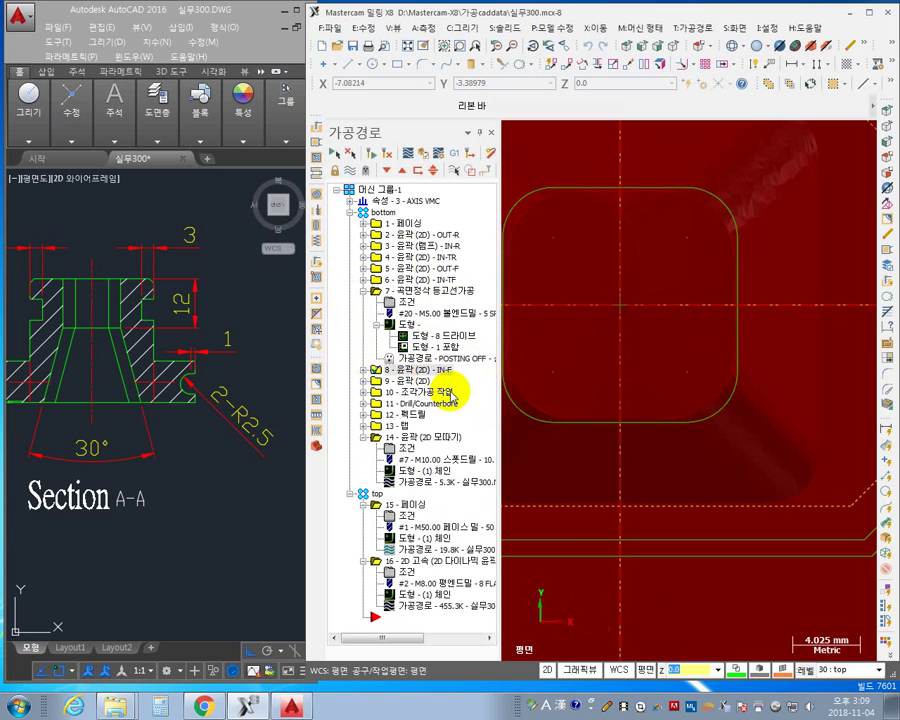
{"action": "left_click", "coordinate": [231, 357]}
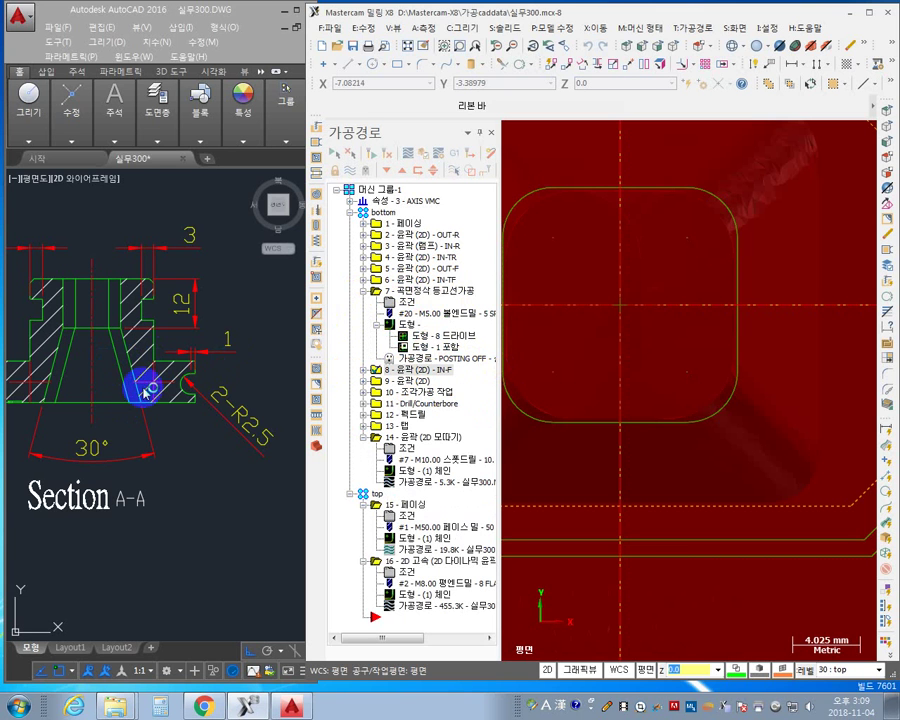
{"action": "left_click", "coordinate": [424, 386]}
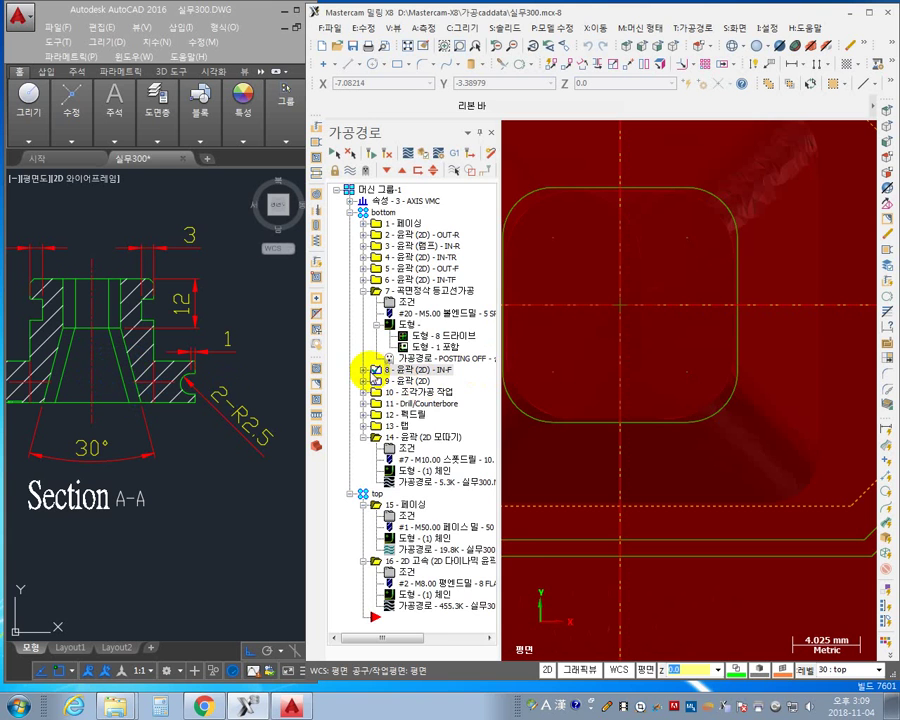
{"action": "left_click", "coordinate": [363, 370]}
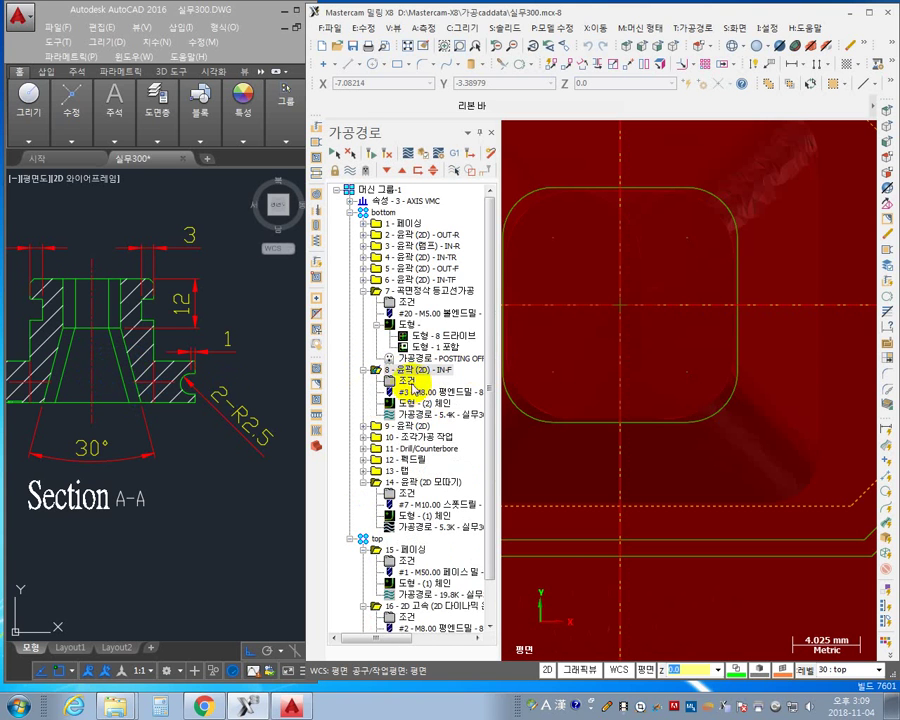
- Open the tool settings of operation 8 (IN-F) and start creating a new tool
{"action": "left_click", "coordinate": [408, 382]}
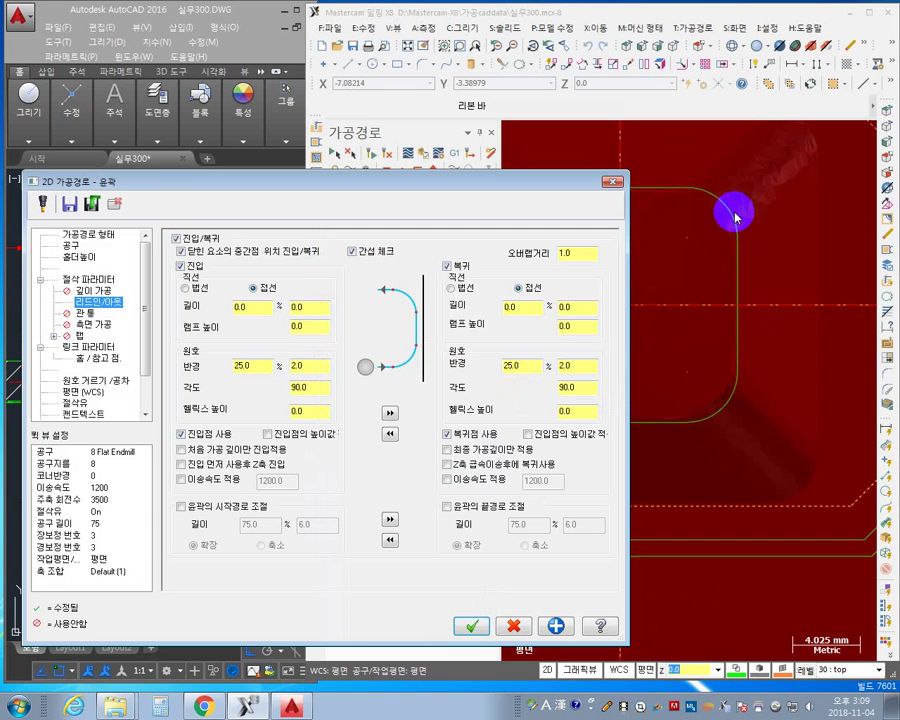
{"action": "left_click", "coordinate": [72, 244]}
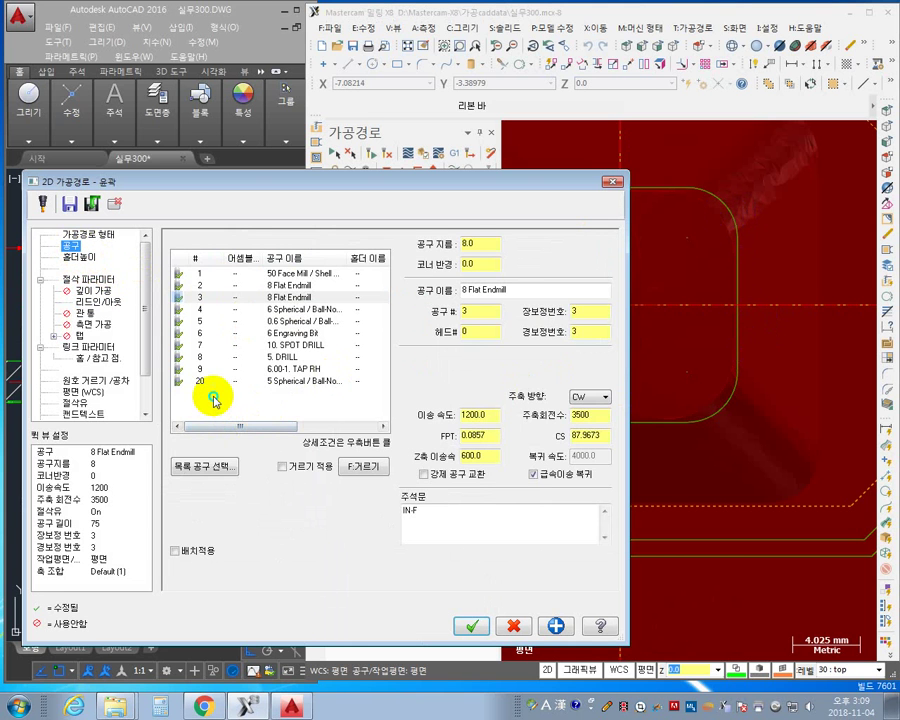
{"action": "right_click", "coordinate": [213, 399]}
{"action": "left_click", "coordinate": [252, 414]}
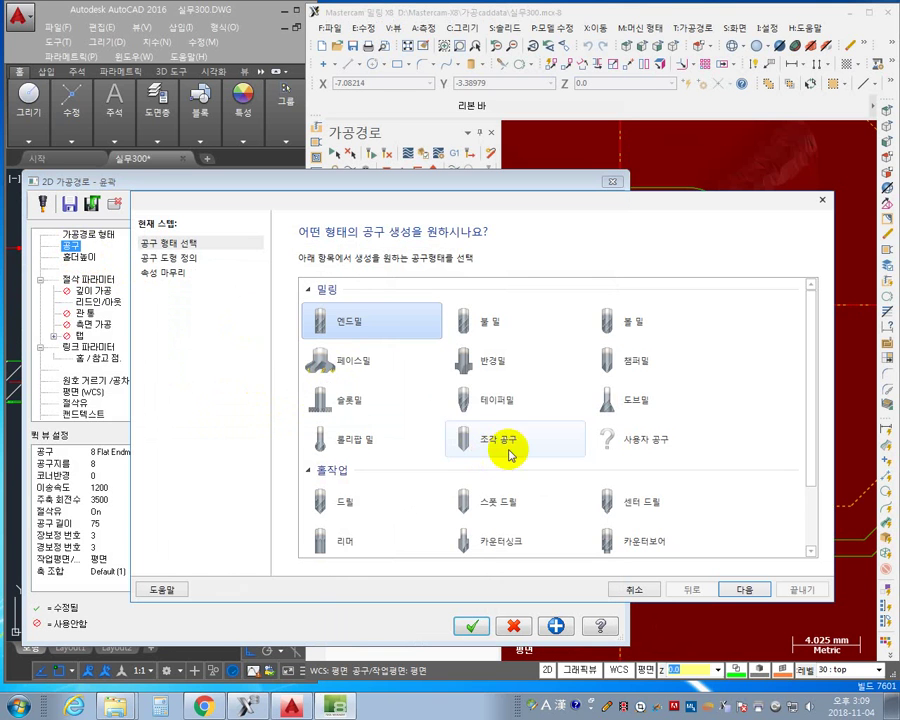
- Define the new tool as an end mill with a cutting diameter of 5 and a shank diameter of 8
{"action": "left_click", "coordinate": [745, 589]}
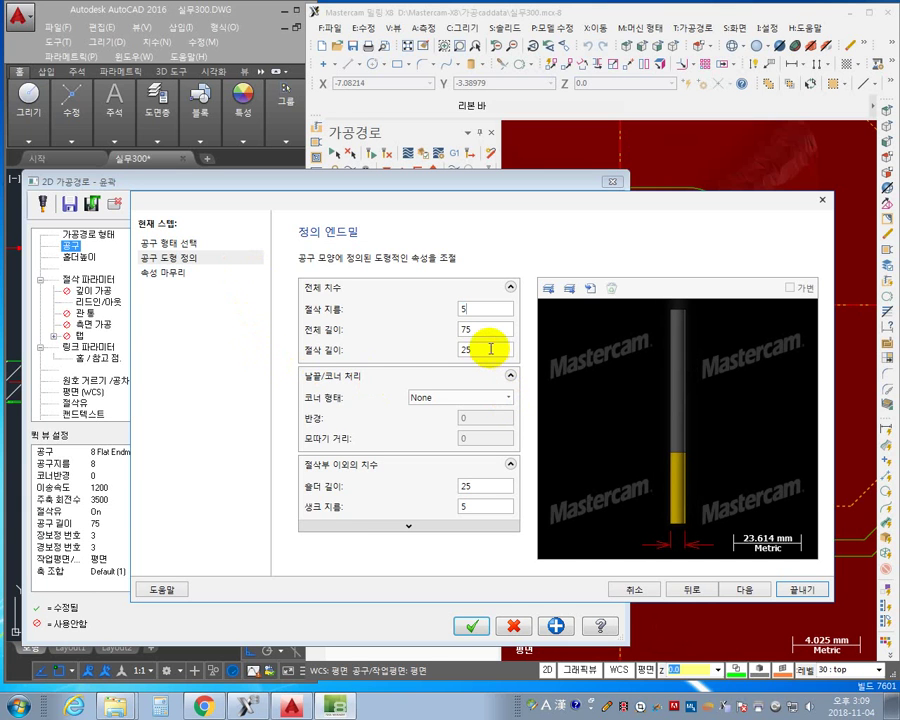
{"action": "key", "text": "Tab"}
{"action": "key", "text": "Tab"}
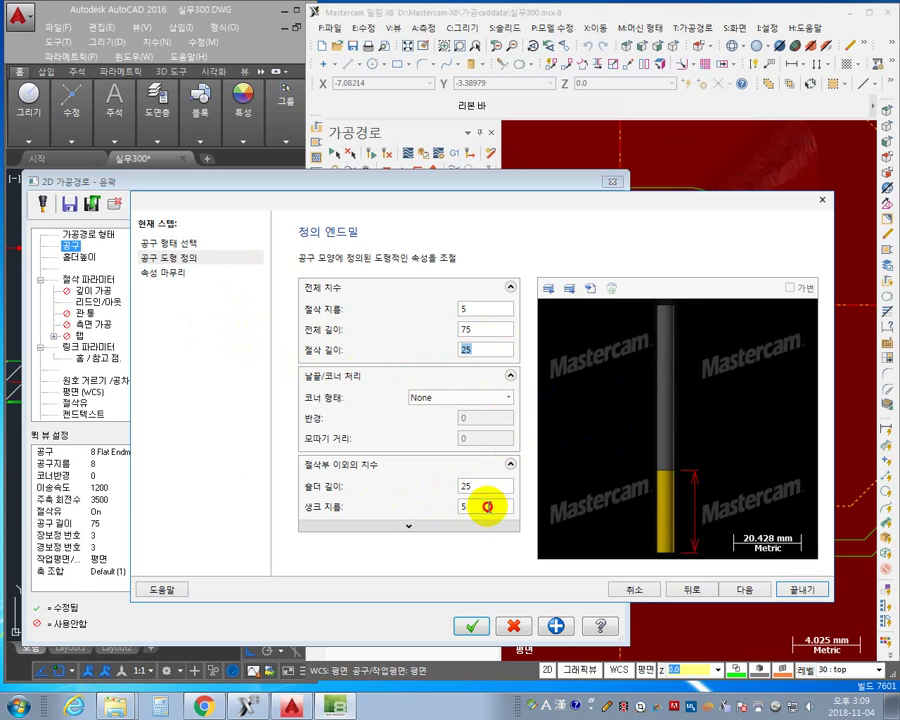
{"action": "left_click", "coordinate": [487, 507]}
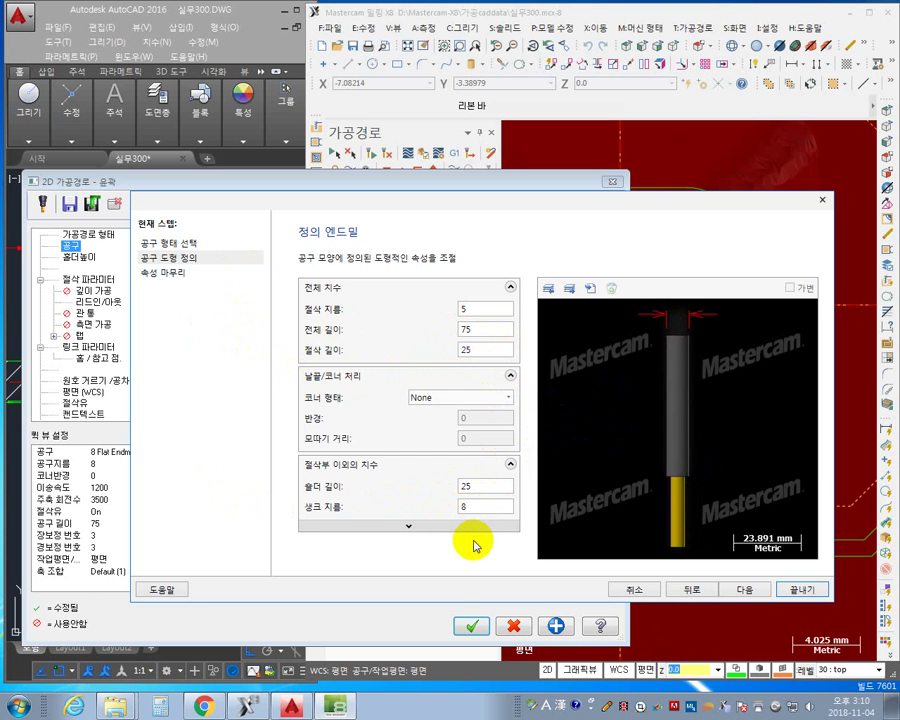
{"action": "left_click_drag", "start_coordinate": [647, 538], "coordinate": [512, 491]}
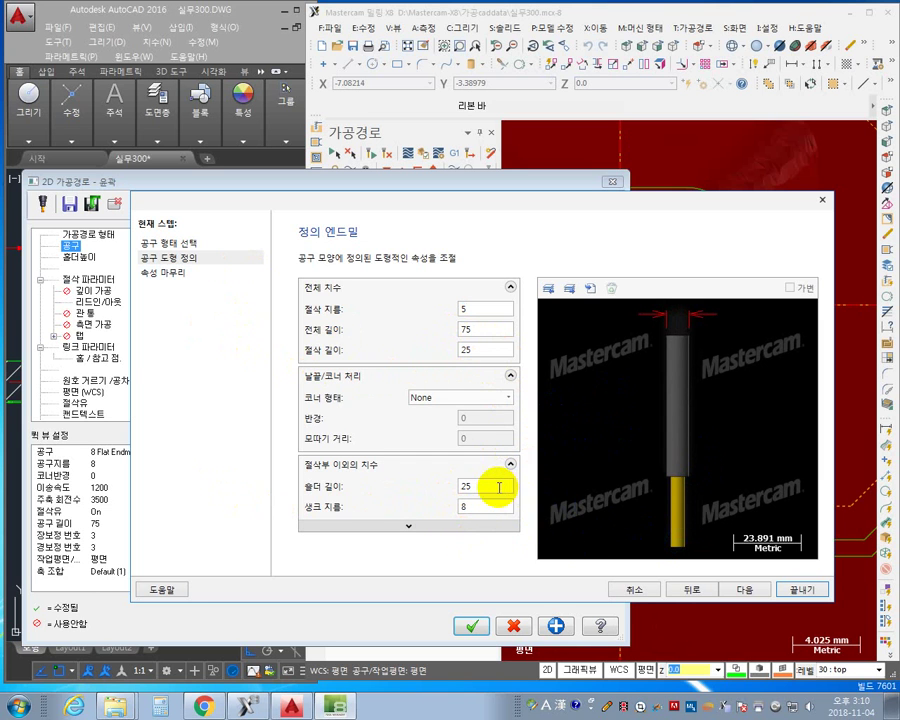
{"action": "left_click", "coordinate": [480, 508]}
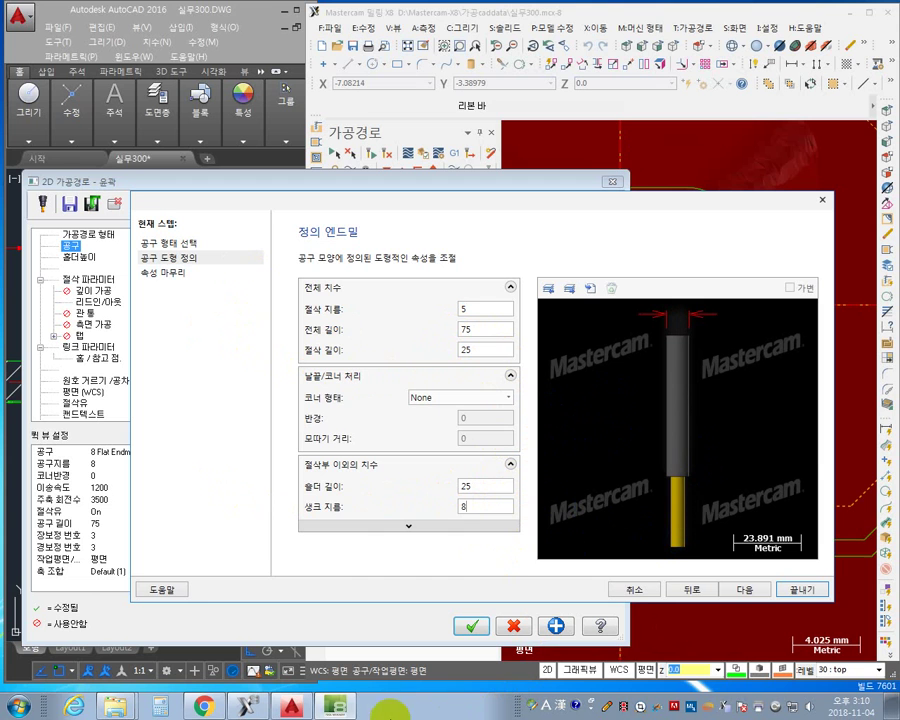
- Switch to the Toolrex page in Chrome and check the TiCN-EDL 5.0 flute length (날장) and the EX-TiN-EDL tool drawing
{"action": "left_click", "coordinate": [204, 706]}
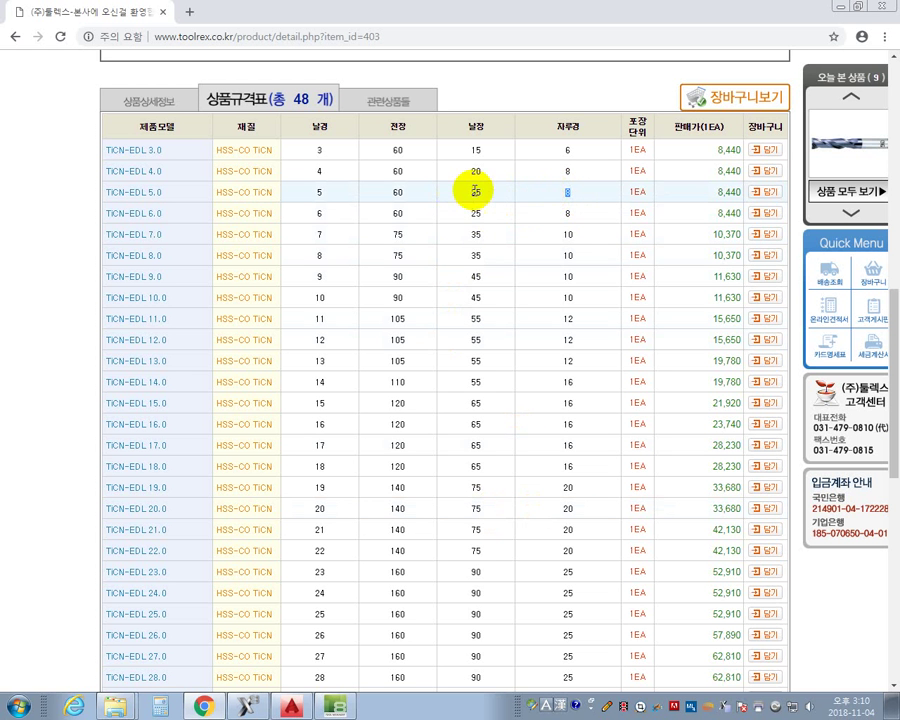
{"action": "double_click", "coordinate": [478, 192]}
{"action": "scroll", "coordinate": [456, 294], "scroll_direction": "up", "scroll_amount": 5}
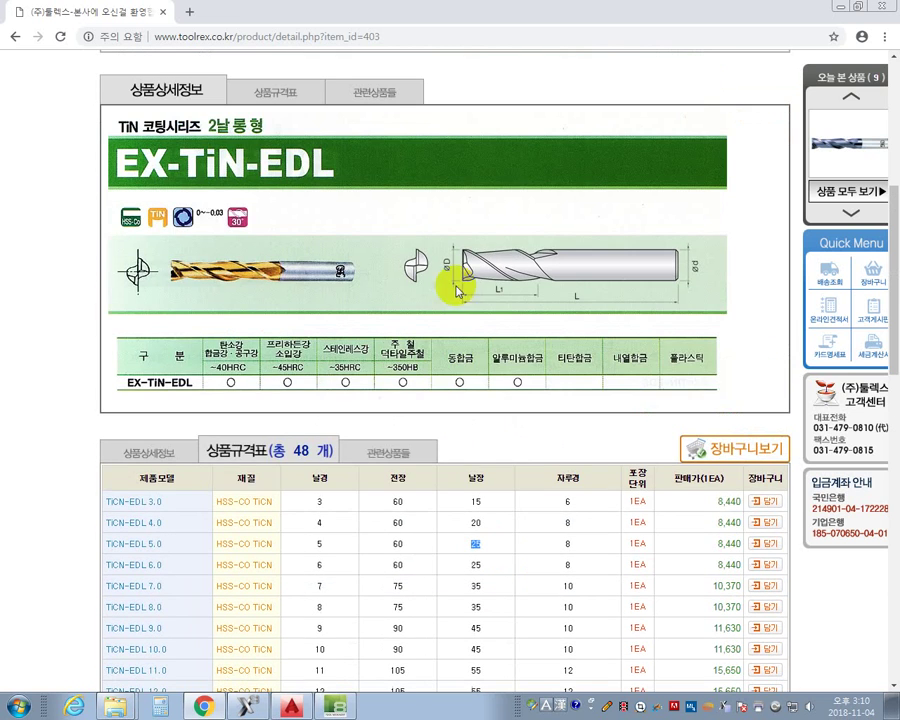
{"action": "scroll", "coordinate": [478, 300], "scroll_direction": "up", "scroll_amount": 3}
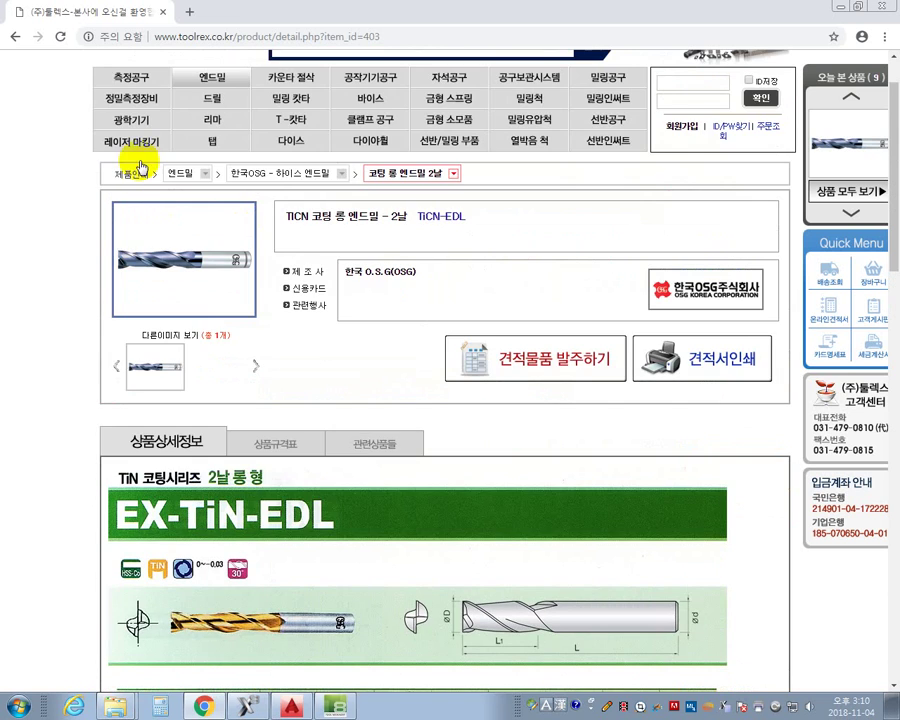
- Return to the end mill catalogue and review the product details of Korea OSG's HSS 2-flute end mill (엔드밀 2날, EDN)
{"action": "left_click", "coordinate": [15, 36]}
{"action": "scroll", "coordinate": [462, 492], "scroll_direction": "down", "scroll_amount": 8}
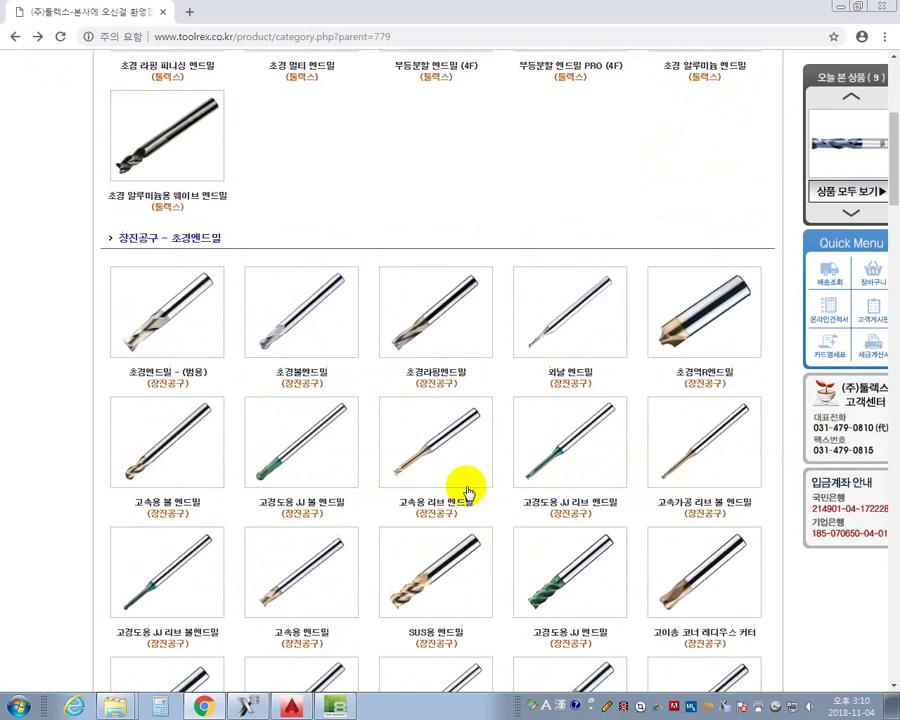
{"action": "scroll", "coordinate": [484, 330], "scroll_direction": "down", "scroll_amount": 7}
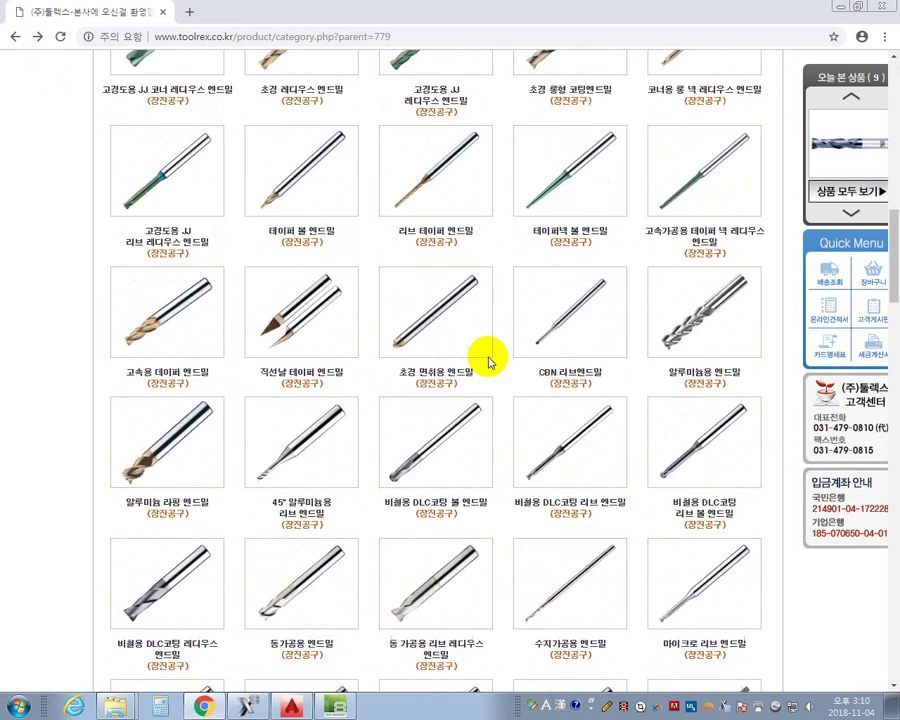
{"action": "scroll", "coordinate": [353, 402], "scroll_direction": "down", "scroll_amount": 7}
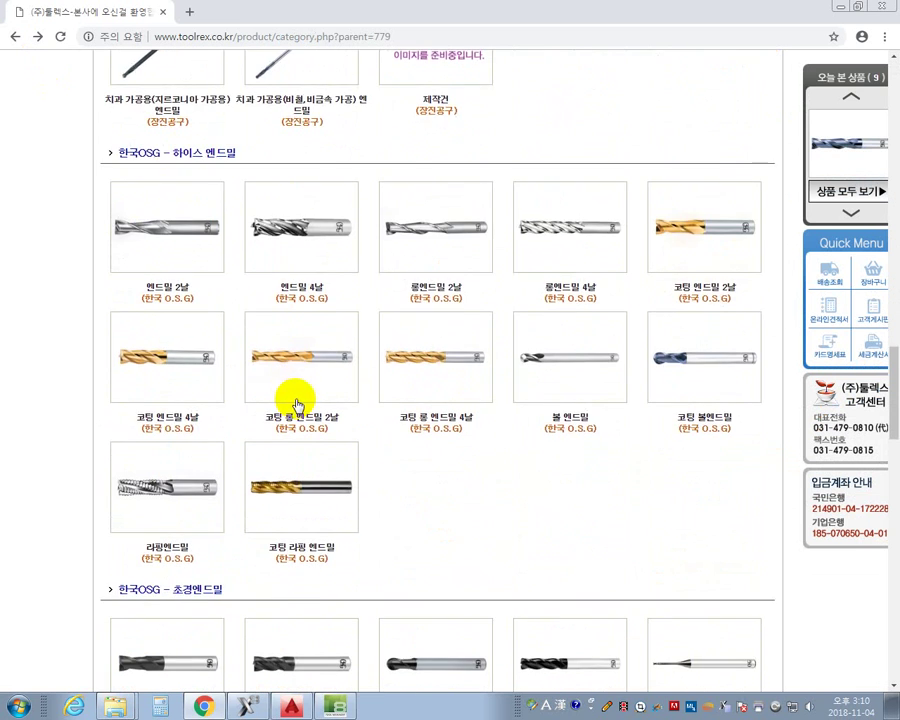
{"action": "scroll", "coordinate": [313, 385], "scroll_direction": "up", "scroll_amount": 3}
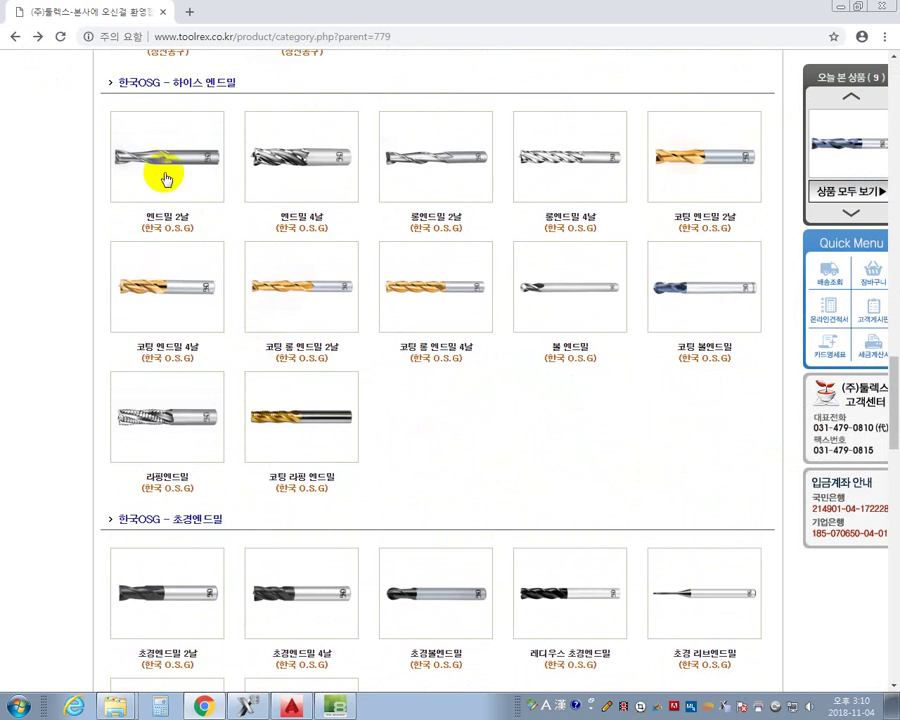
{"action": "left_click", "coordinate": [150, 185]}
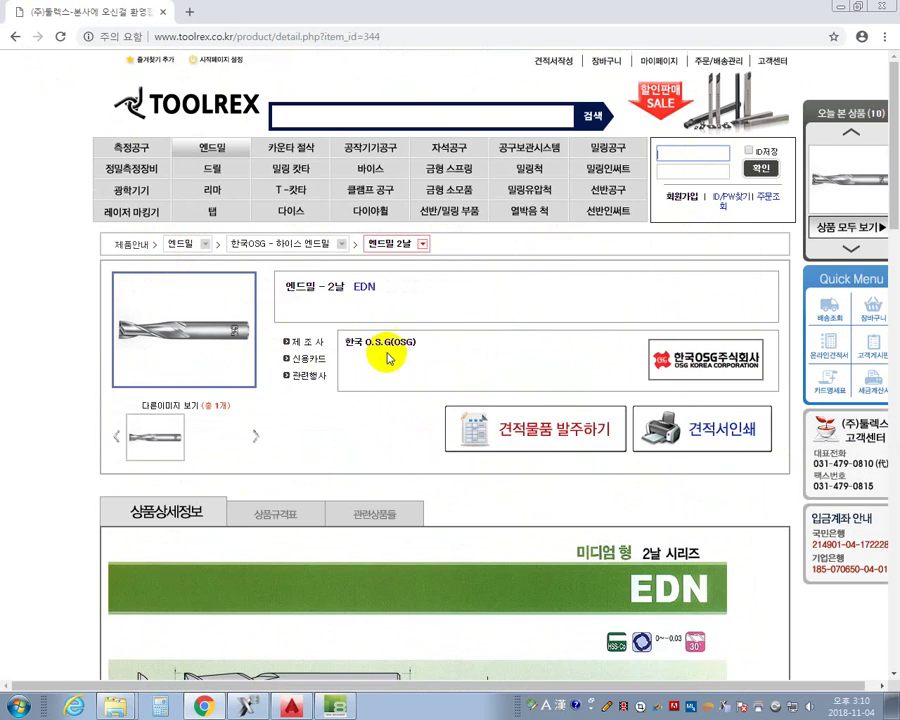
{"action": "scroll", "coordinate": [425, 467], "scroll_direction": "down", "scroll_amount": 2}
{"action": "scroll", "coordinate": [425, 467], "scroll_direction": "down", "scroll_amount": 1}
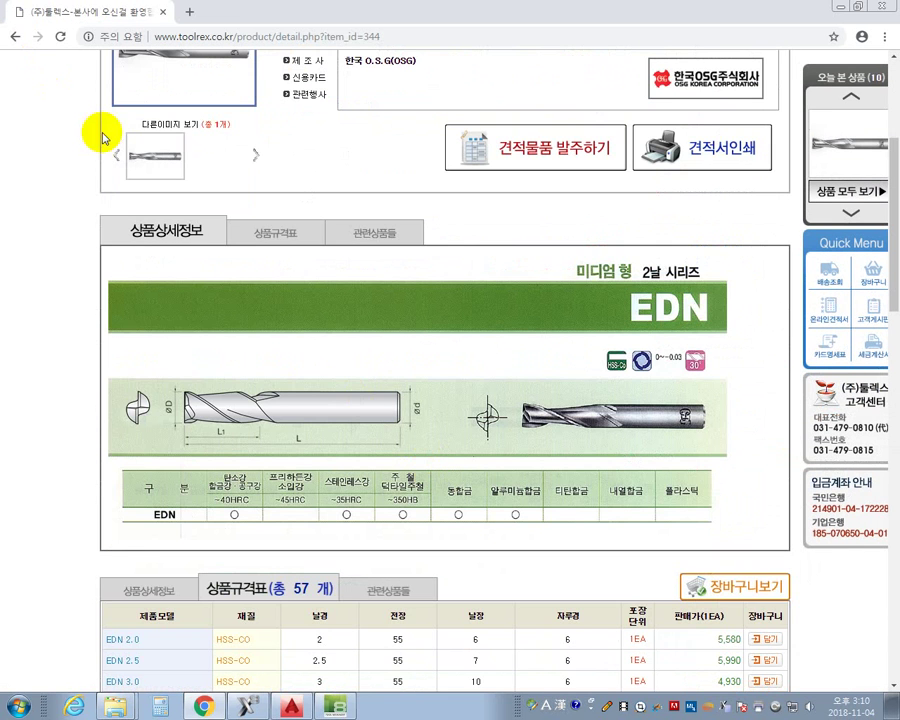
- Go back to the catalogue and look through the size table of Toolrex's 초경 라핑 피니싱 엔드밀
{"action": "left_click", "coordinate": [15, 38]}
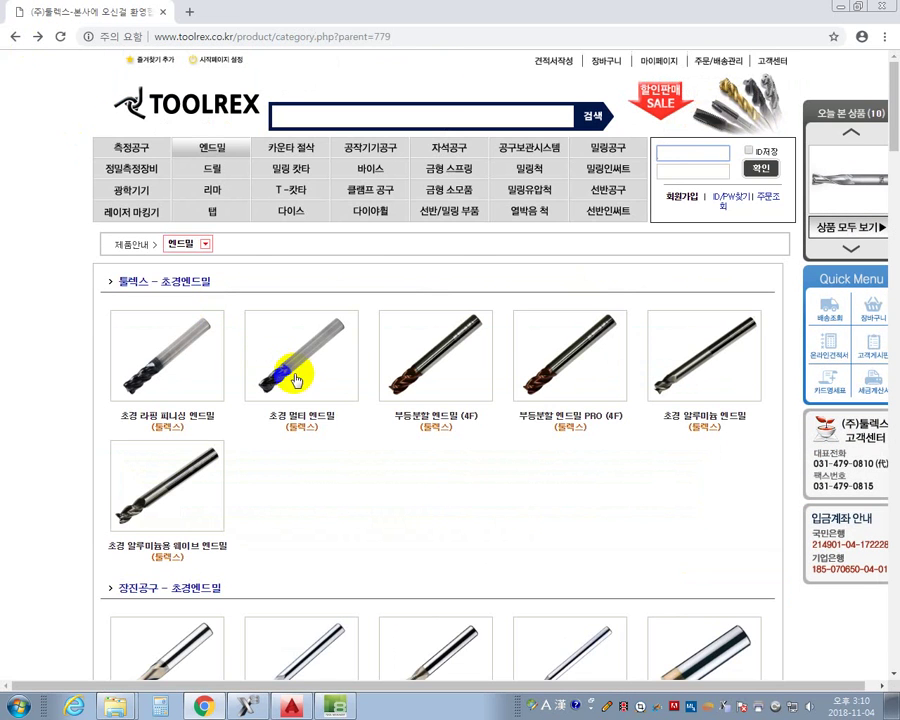
{"action": "left_click", "coordinate": [190, 350]}
{"action": "scroll", "coordinate": [331, 391], "scroll_direction": "down", "scroll_amount": 15}
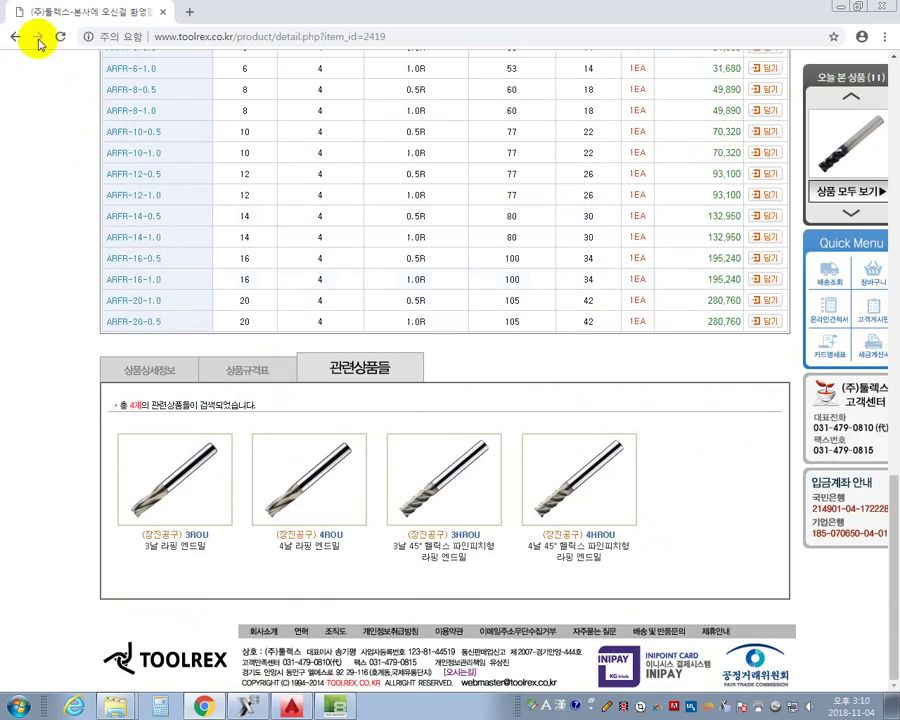
- Find JJ Tools' 45° aluminium rib end mill (3ALR) in the catalogue and examine its neck and effective-length drawing
{"action": "scroll", "coordinate": [405, 470], "scroll_direction": "down", "scroll_amount": 10}
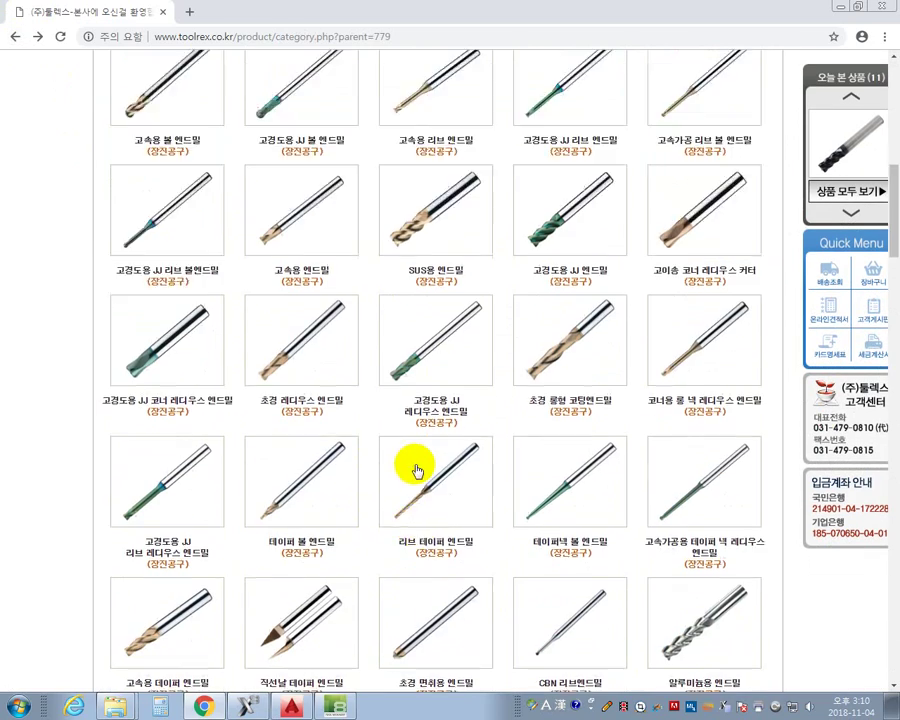
{"action": "scroll", "coordinate": [381, 457], "scroll_direction": "down", "scroll_amount": 4}
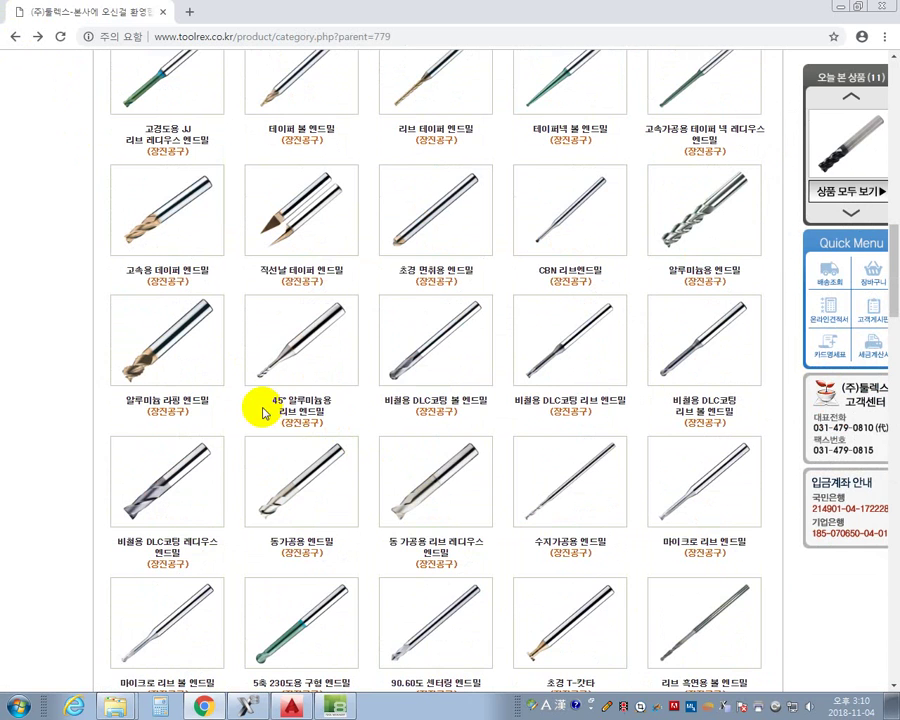
{"action": "left_click", "coordinate": [288, 340]}
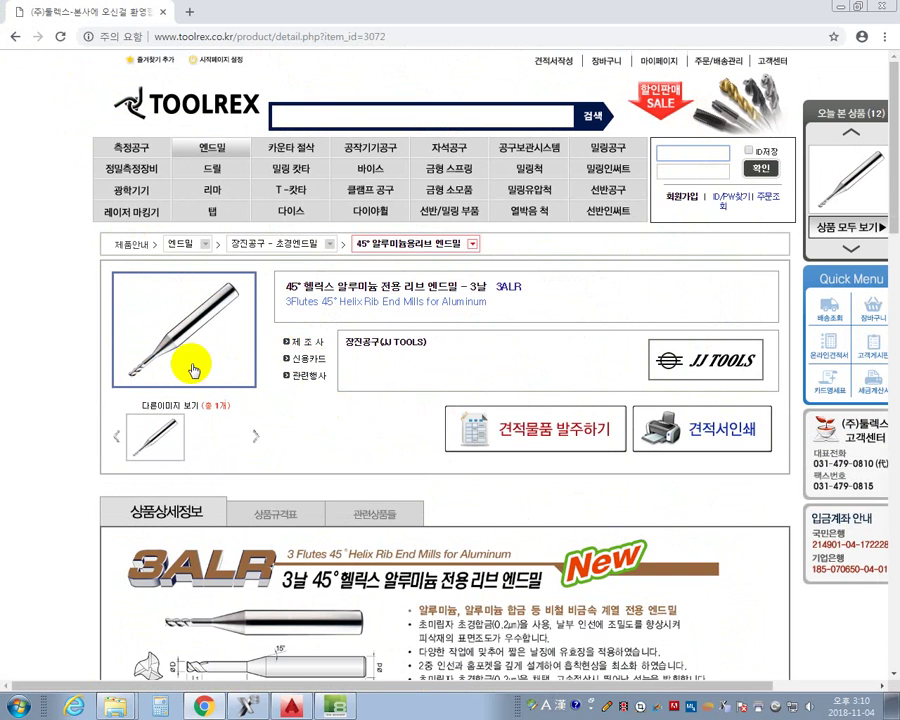
{"action": "scroll", "coordinate": [192, 362], "scroll_direction": "down", "scroll_amount": 4}
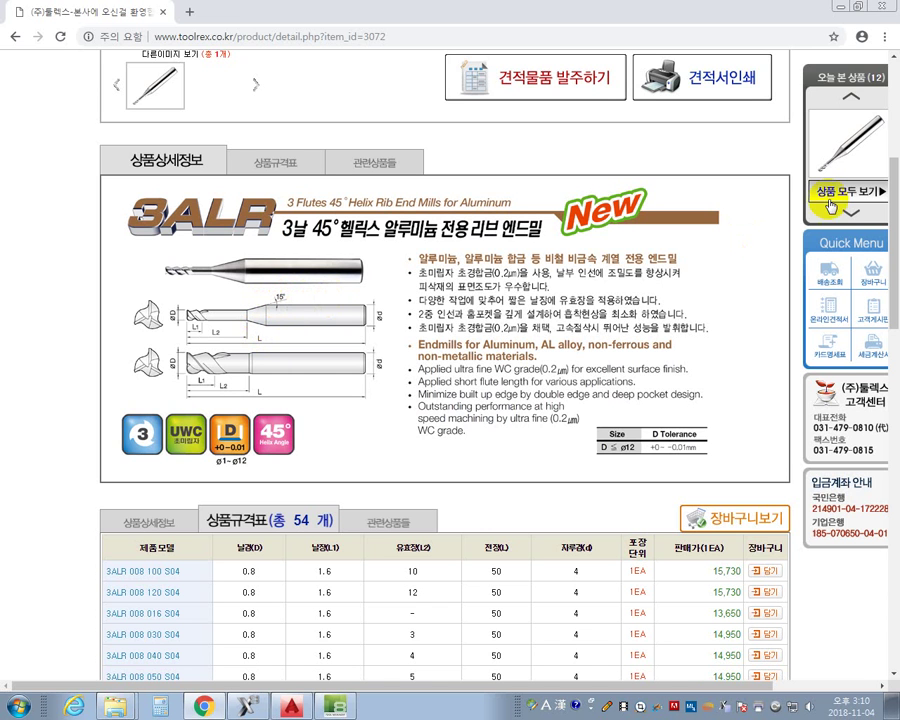
- Switch from Chrome back to Mastercam, set the 5 mm end mill's shoulder length to 30 mm and finish the tool definition
{"action": "left_click", "coordinate": [840, 8]}
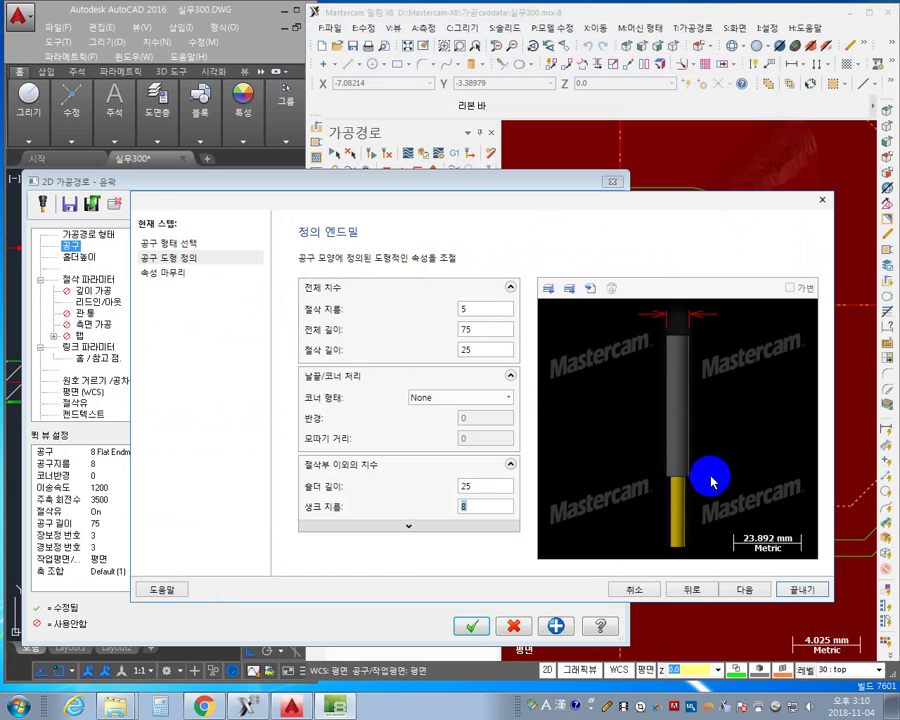
{"action": "left_click", "coordinate": [488, 486]}
{"action": "left_click_drag", "start_coordinate": [683, 462], "coordinate": [639, 462]}
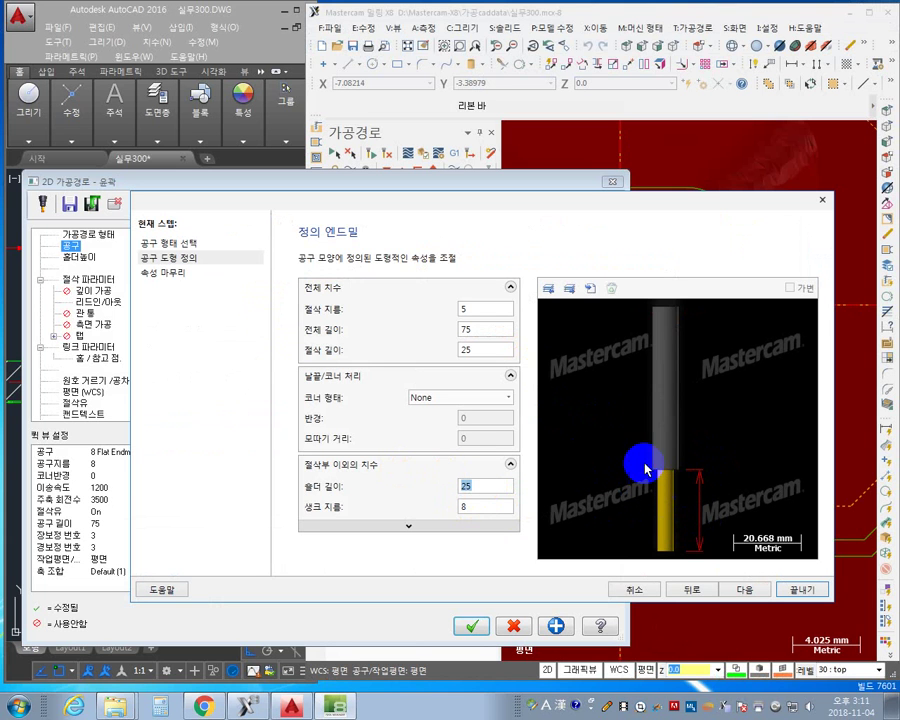
{"action": "left_click", "coordinate": [482, 486]}
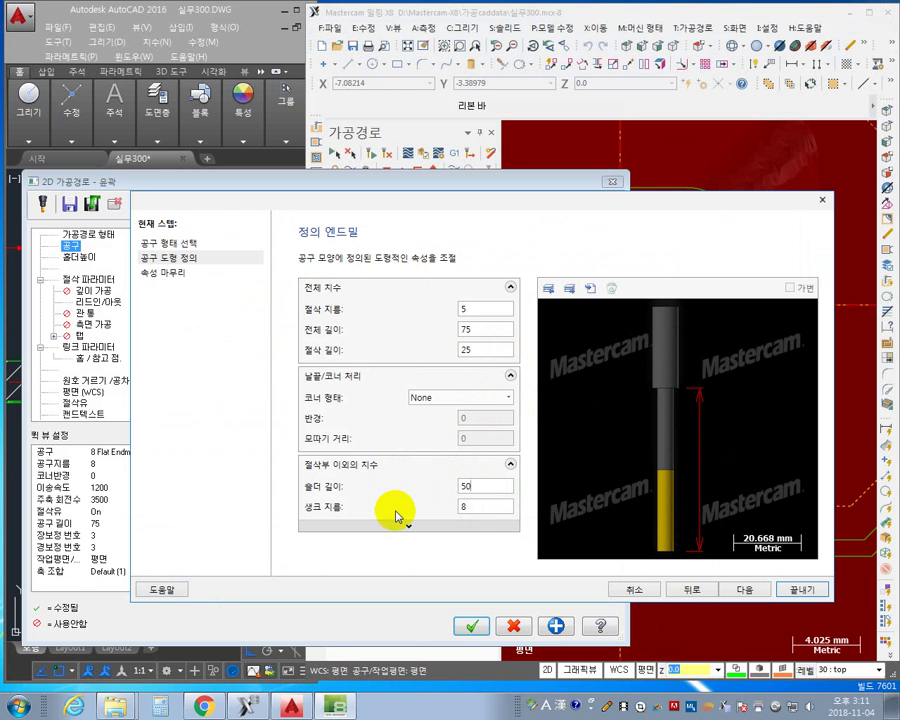
{"action": "left_click", "coordinate": [324, 478]}
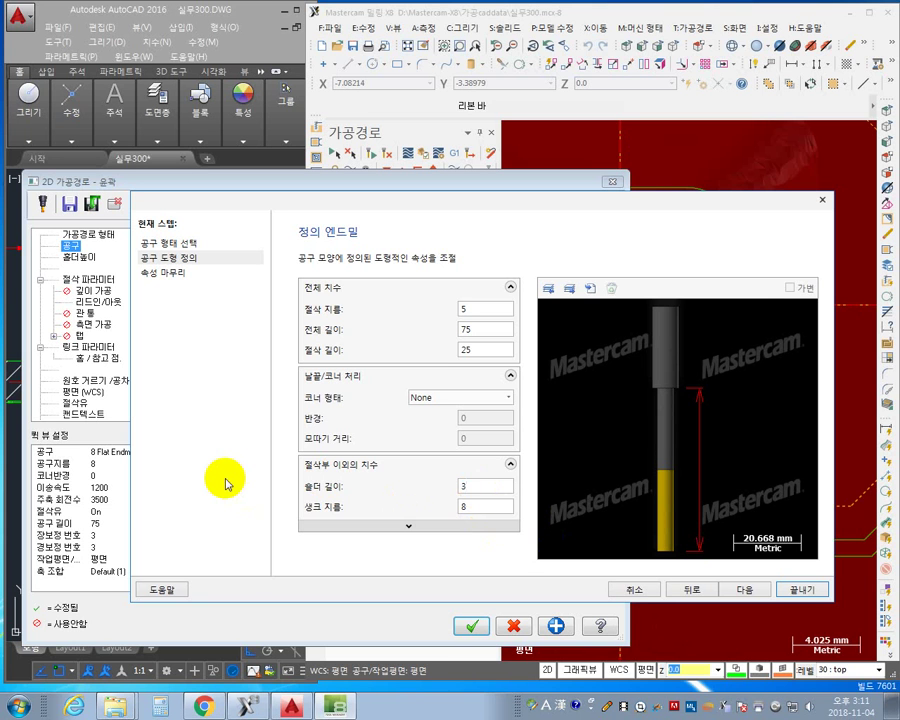
{"action": "left_click", "coordinate": [722, 486]}
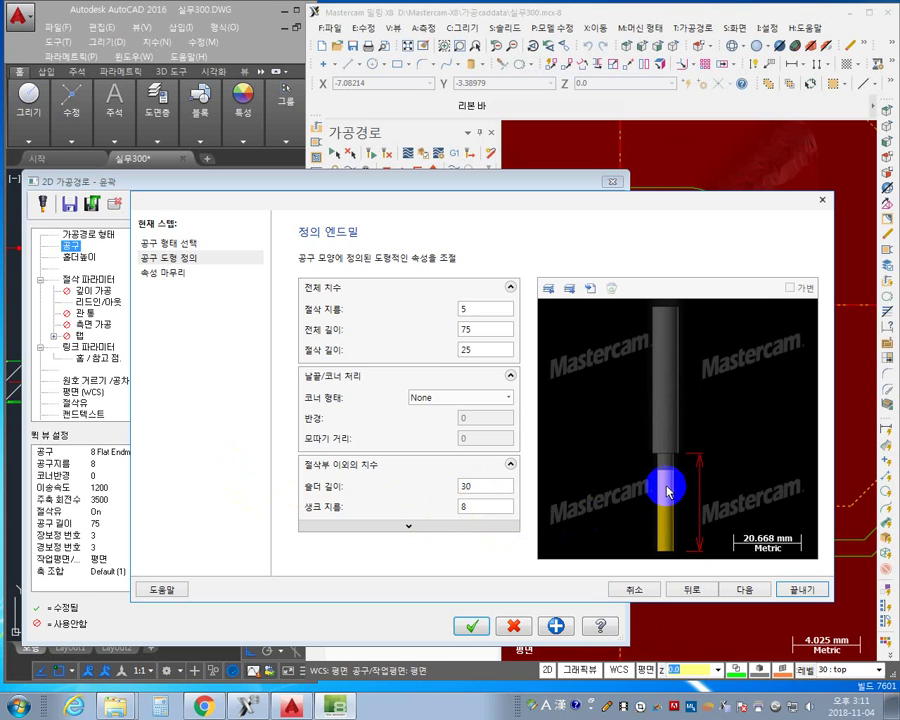
{"action": "left_click", "coordinate": [670, 476]}
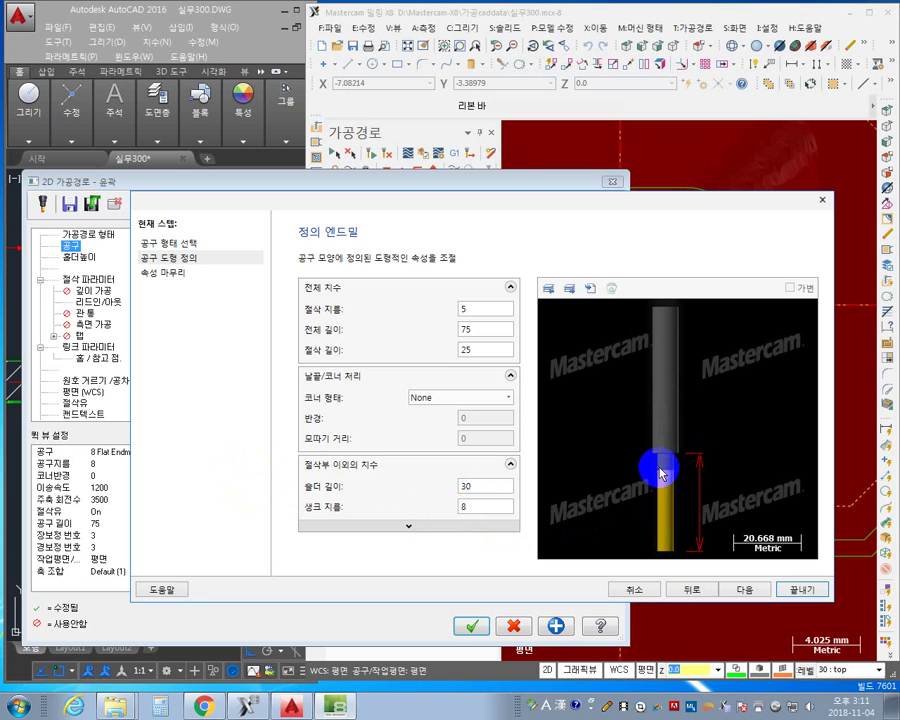
{"action": "mouse_move", "coordinate": [656, 451]}
{"action": "left_mouse_down"}
{"action": "mouse_move", "coordinate": [689, 440]}
{"action": "mouse_move", "coordinate": [679, 445]}
{"action": "mouse_move", "coordinate": [679, 503]}
{"action": "left_mouse_up"}
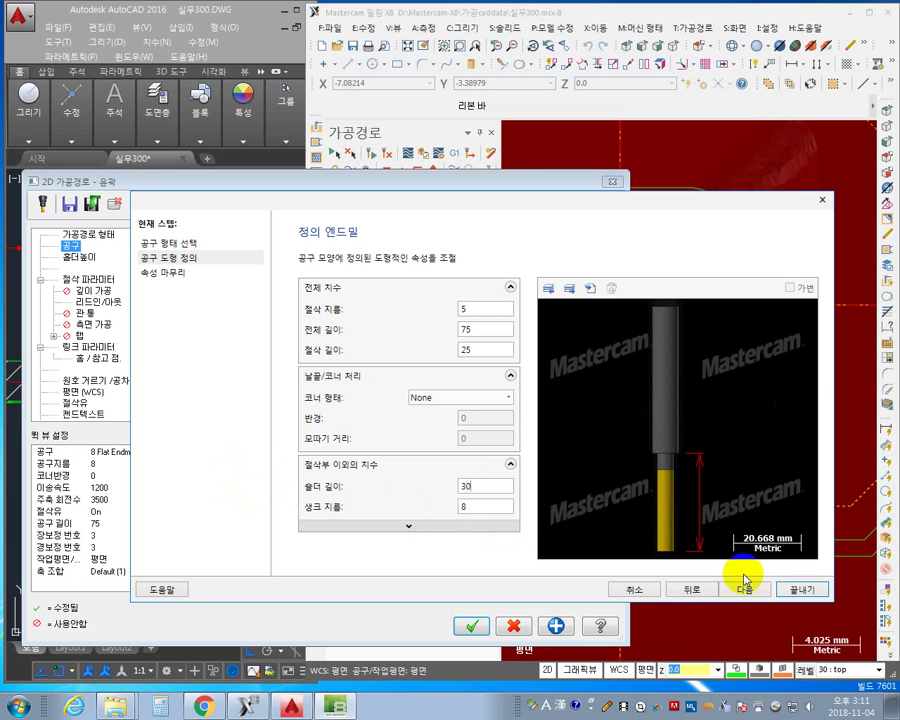
{"action": "left_click", "coordinate": [807, 590]}
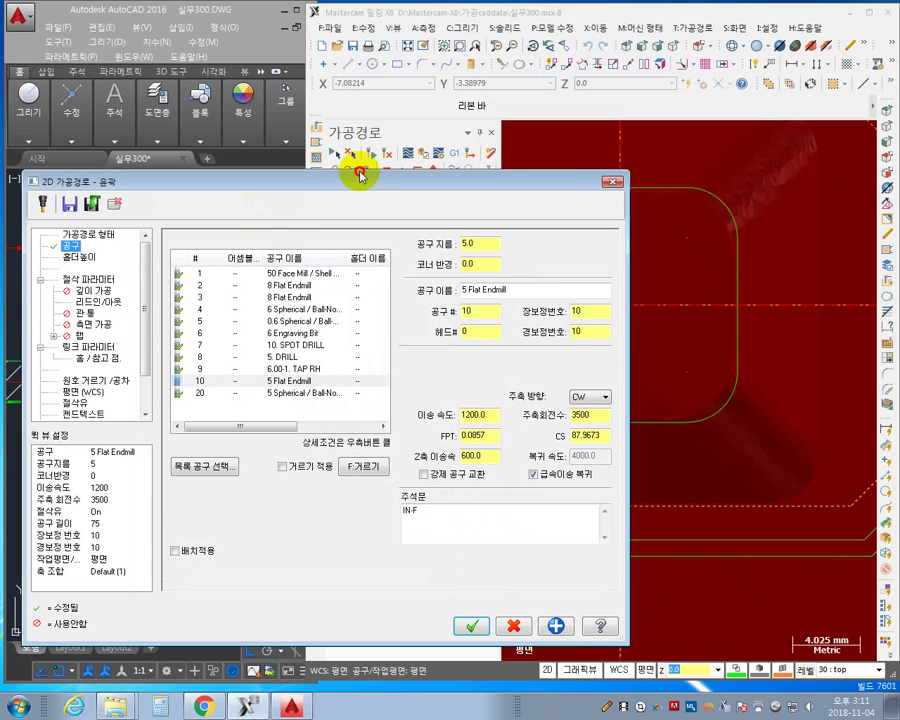
- Check the IN-F contour operation's cut and linking parameters and accept the operation with the 5 Flat Endmill
{"action": "left_click_drag", "start_coordinate": [360, 175], "coordinate": [480, 139]}
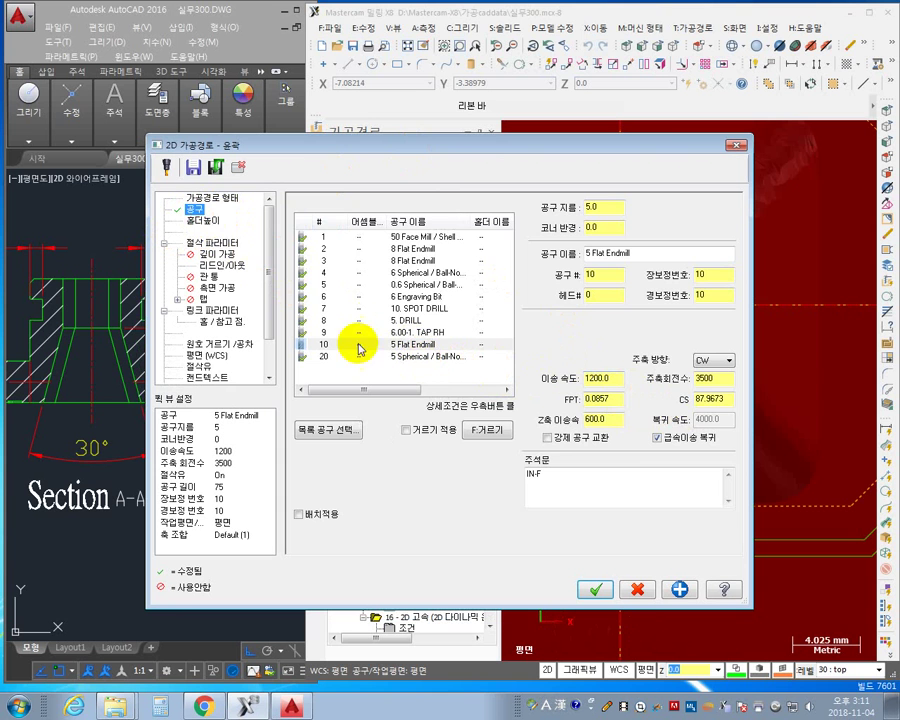
{"action": "left_click", "coordinate": [215, 243]}
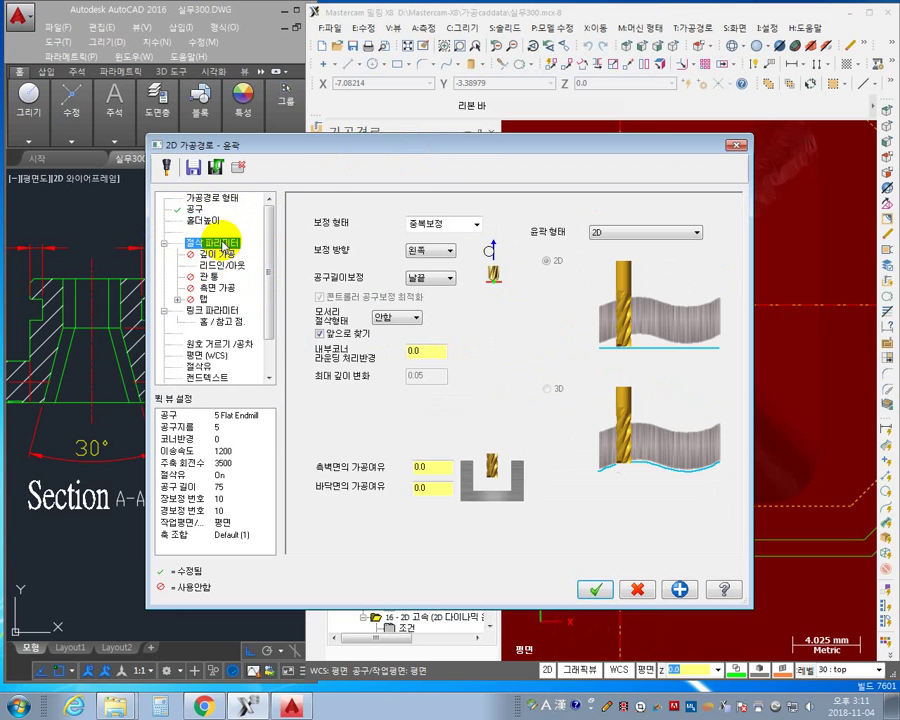
{"action": "left_click", "coordinate": [210, 311]}
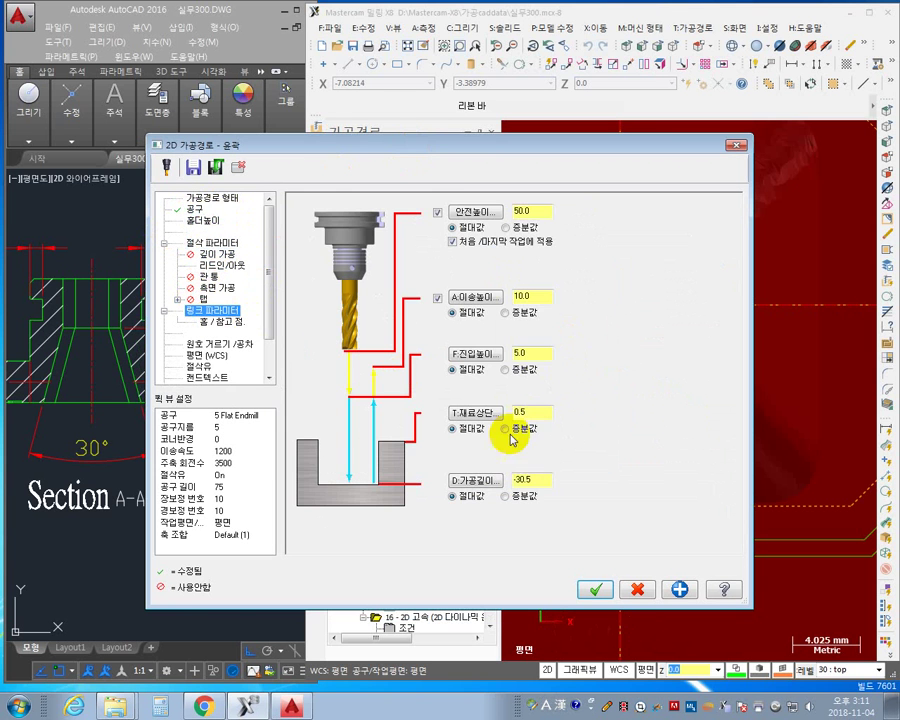
{"action": "left_click", "coordinate": [594, 589]}
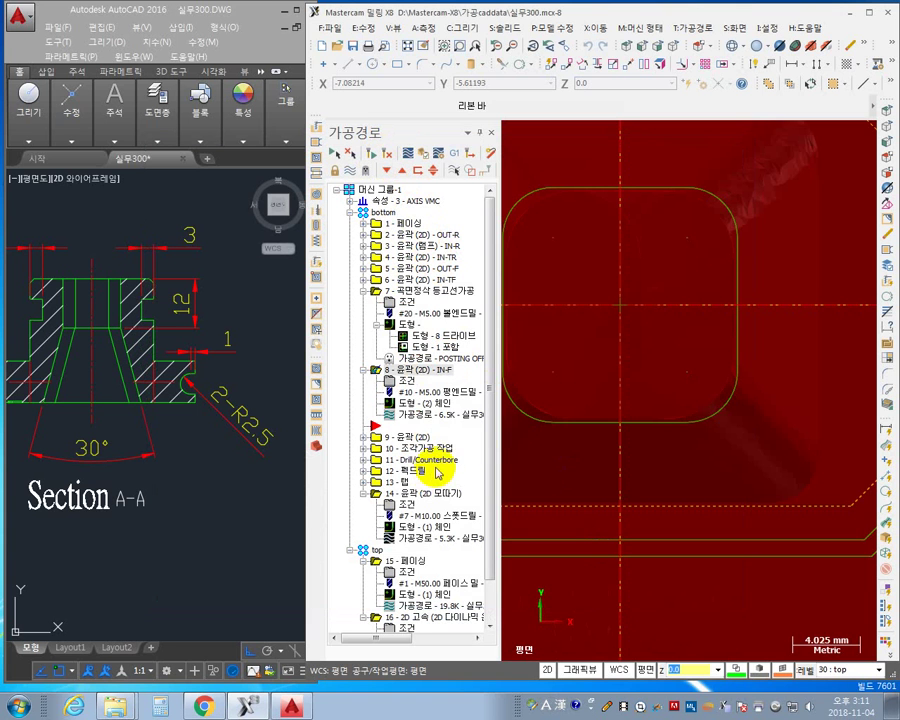
- Backplot the IN-F contour toolpath to inspect the tool's entry move into the central opening, and close the backplot
{"action": "left_click", "coordinate": [540, 426]}
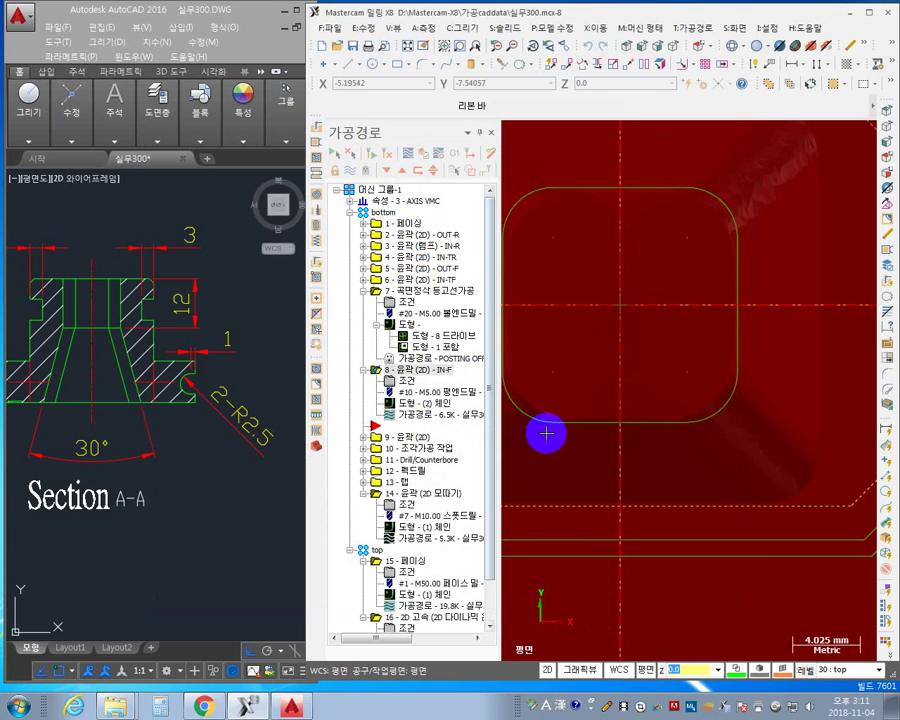
{"action": "left_click", "coordinate": [466, 415]}
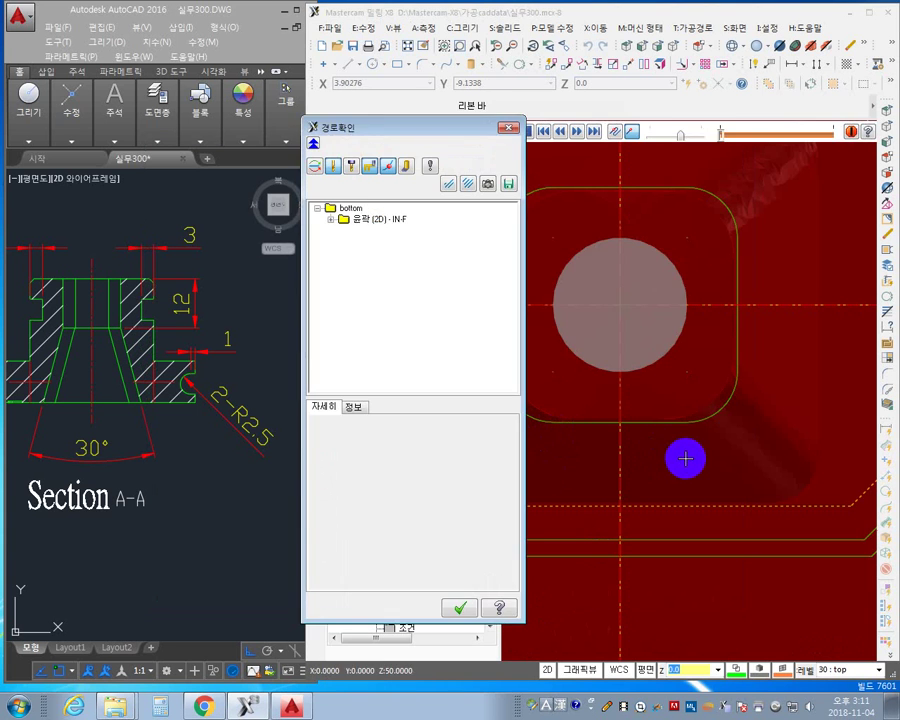
{"action": "scroll", "coordinate": [708, 305], "scroll_direction": "up", "scroll_amount": 1}
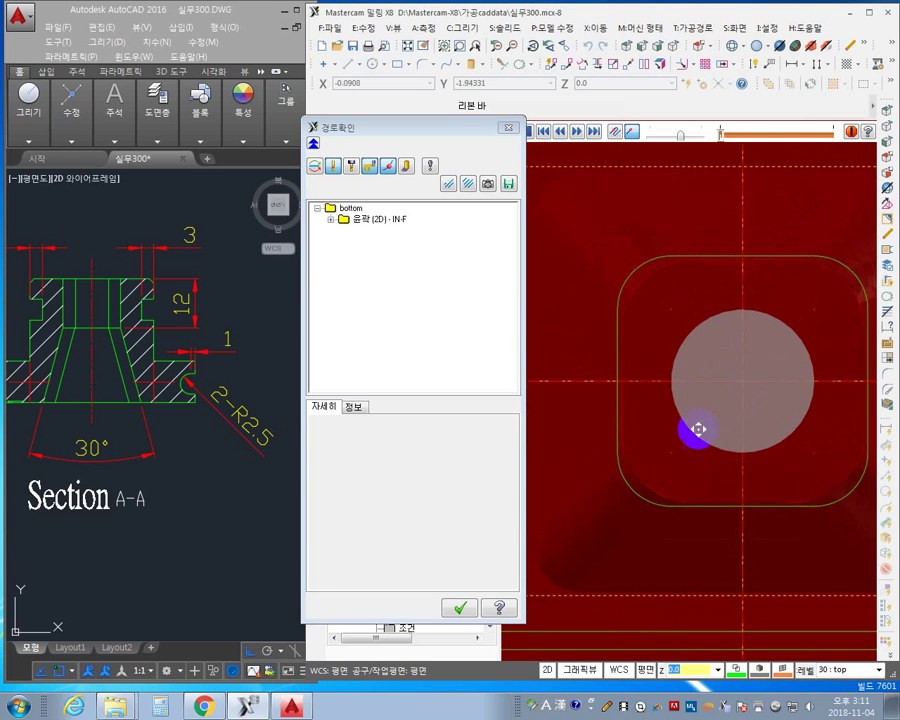
{"action": "middle_click_drag", "start_coordinate": [698, 429], "coordinate": [662, 451]}
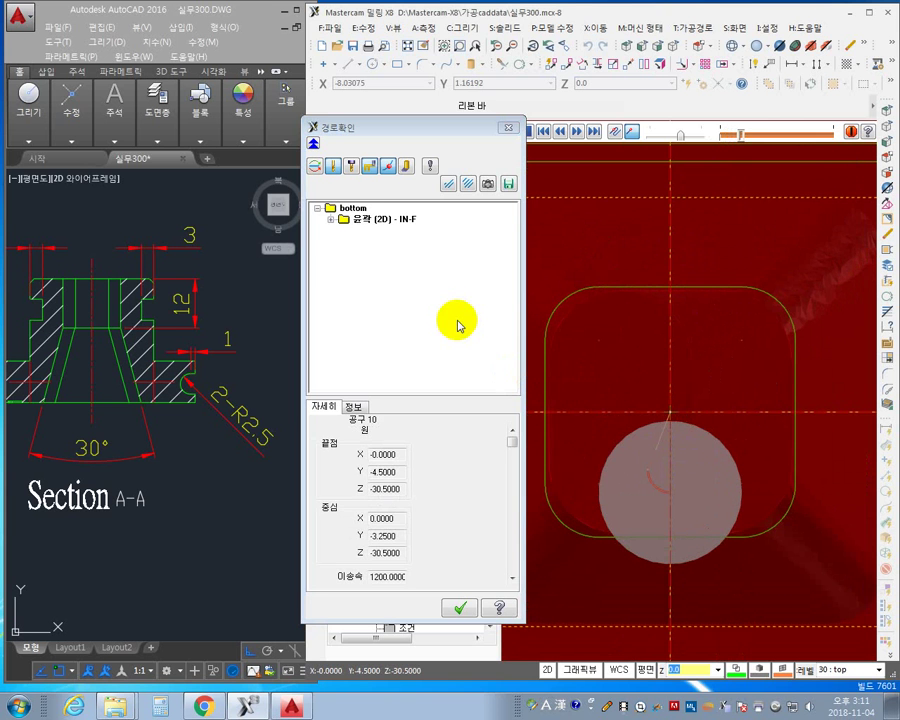
{"action": "left_click", "coordinate": [509, 128]}
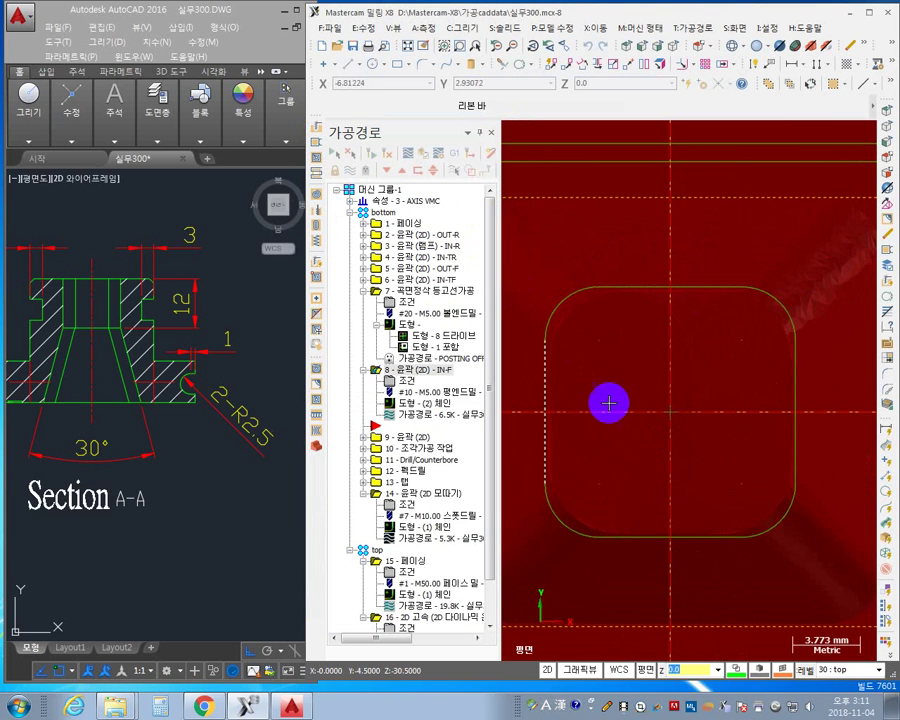
- Backplot the IN-F contour again with the swept cut area shaded and examine how the 5 mm tool follows the opening's rounded corners
{"action": "scroll", "coordinate": [728, 500], "scroll_direction": "down", "scroll_amount": 3}
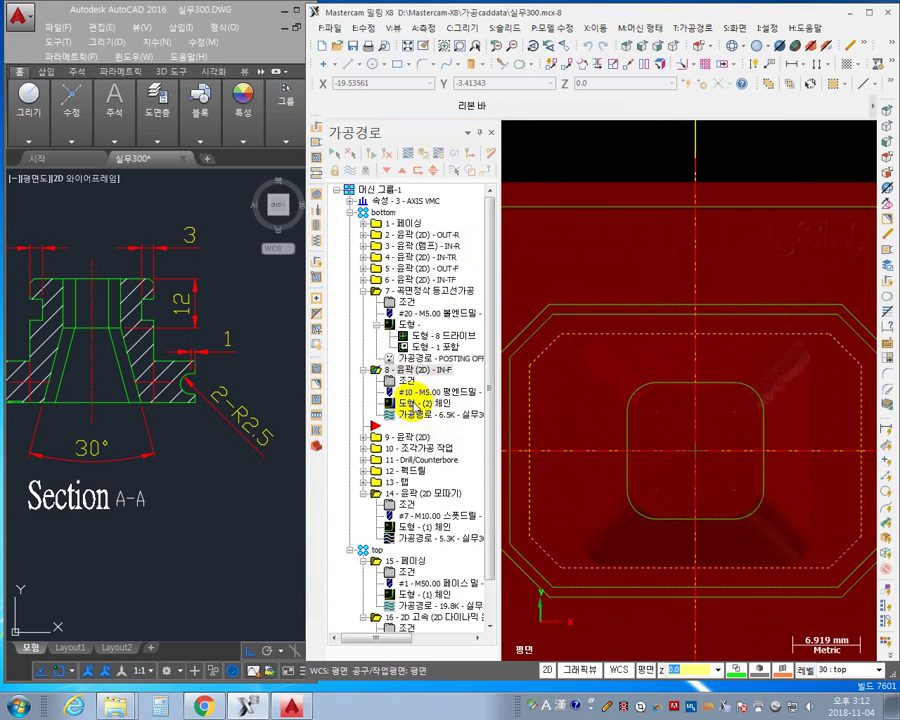
{"action": "left_click", "coordinate": [432, 414]}
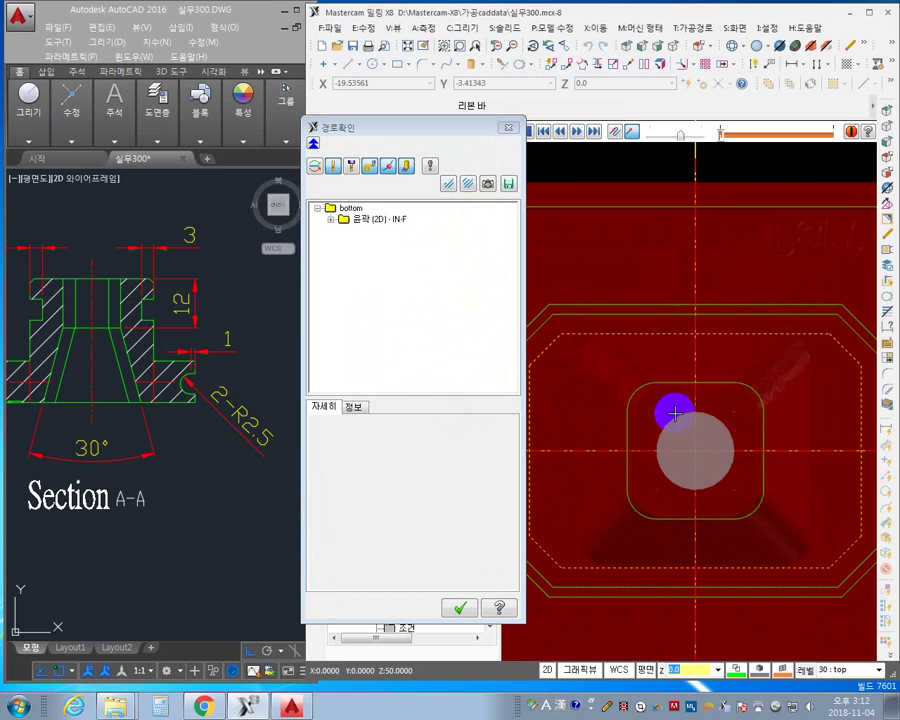
{"action": "left_click_drag", "start_coordinate": [675, 408], "coordinate": [806, 464]}
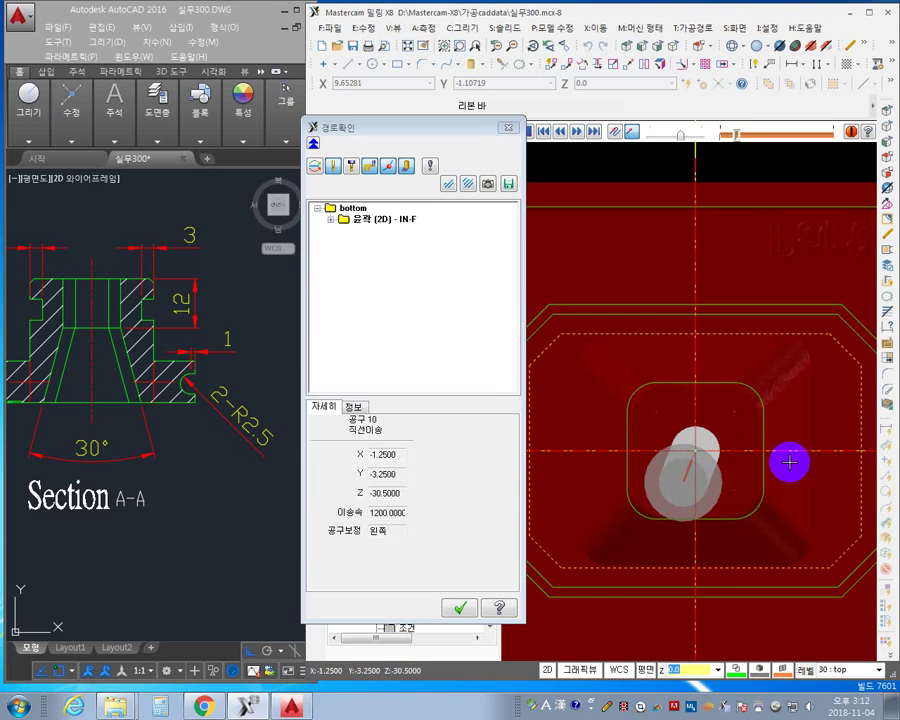
{"action": "scroll", "coordinate": [713, 517], "scroll_direction": "up", "scroll_amount": 6}
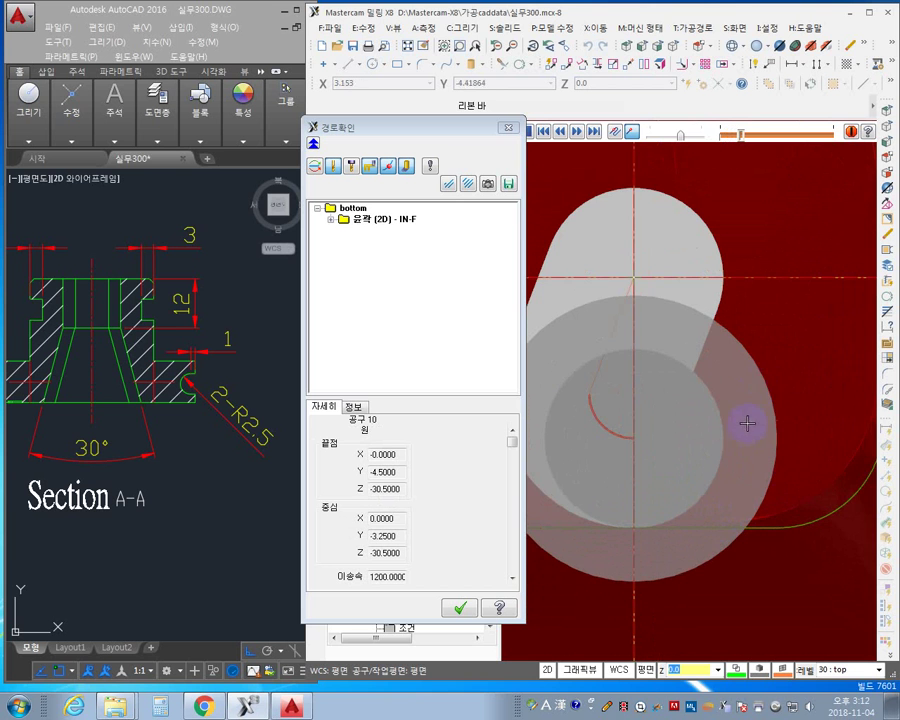
{"action": "scroll", "coordinate": [716, 503], "scroll_direction": "up", "scroll_amount": 2}
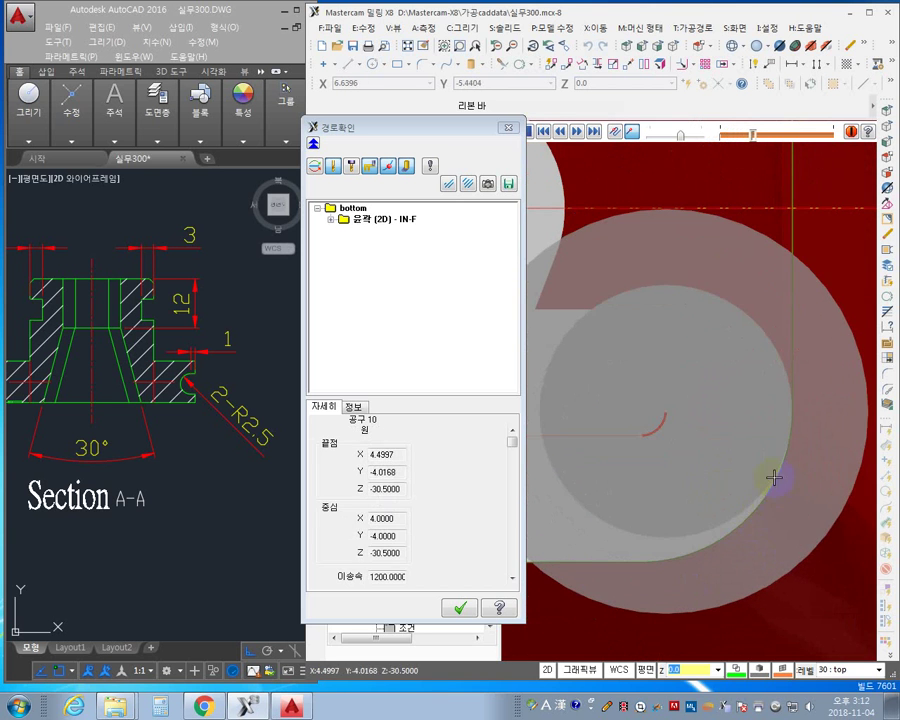
{"action": "scroll", "coordinate": [785, 392], "scroll_direction": "up", "scroll_amount": 3}
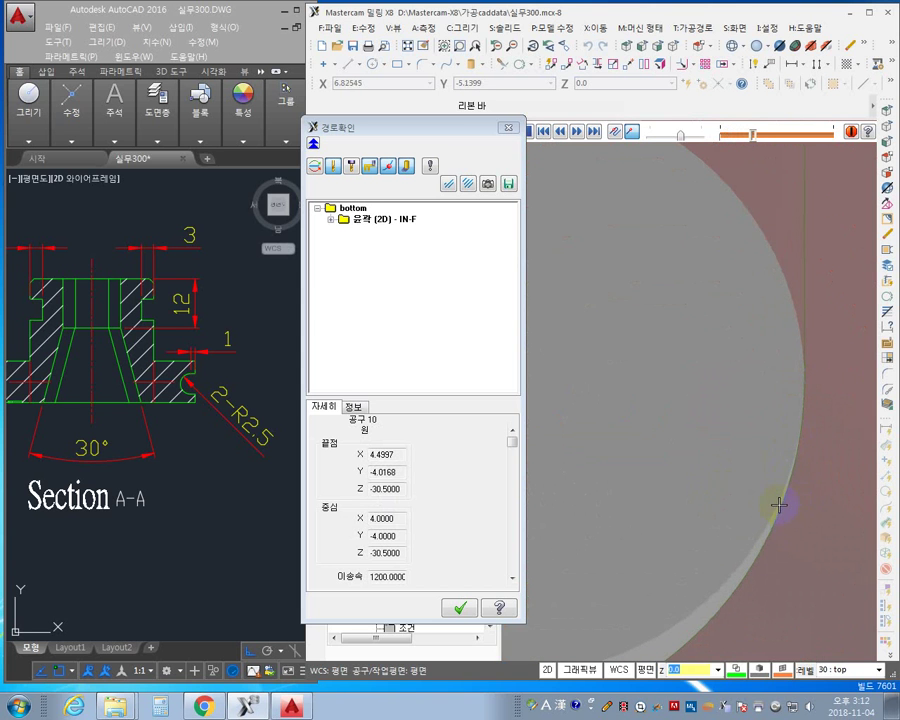
{"action": "scroll", "coordinate": [820, 542], "scroll_direction": "down", "scroll_amount": 3}
{"action": "scroll", "coordinate": [817, 538], "scroll_direction": "up", "scroll_amount": 4}
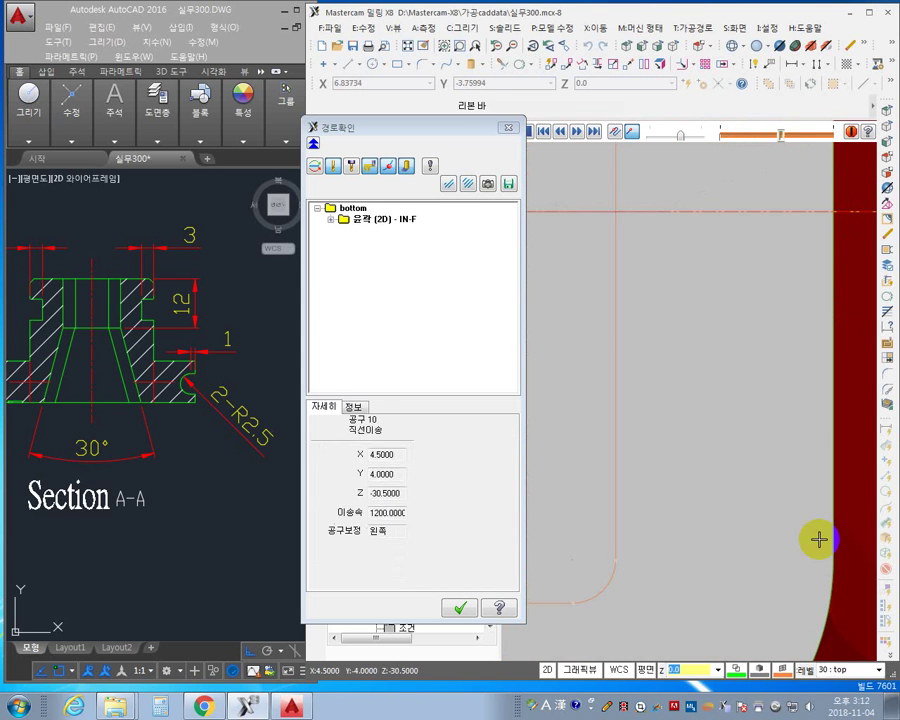
{"action": "scroll", "coordinate": [795, 512], "scroll_direction": "down", "scroll_amount": 4}
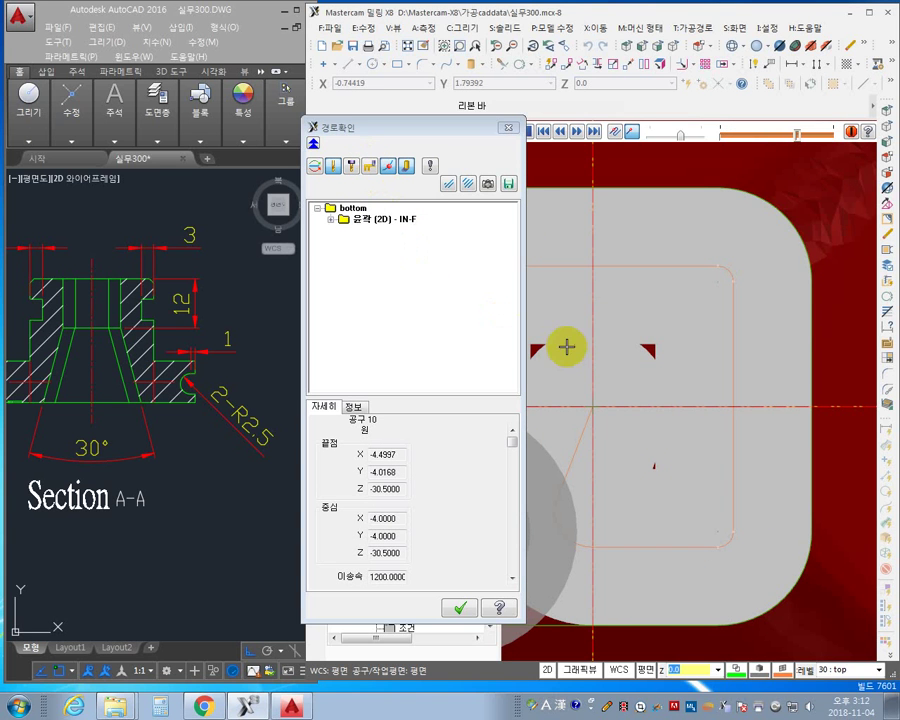
- Run the IN-F backplot to its exit move, examine the uncut spots near the centre and the finished wall, and close it
{"action": "middle_click_drag", "start_coordinate": [606, 321], "coordinate": [700, 231]}
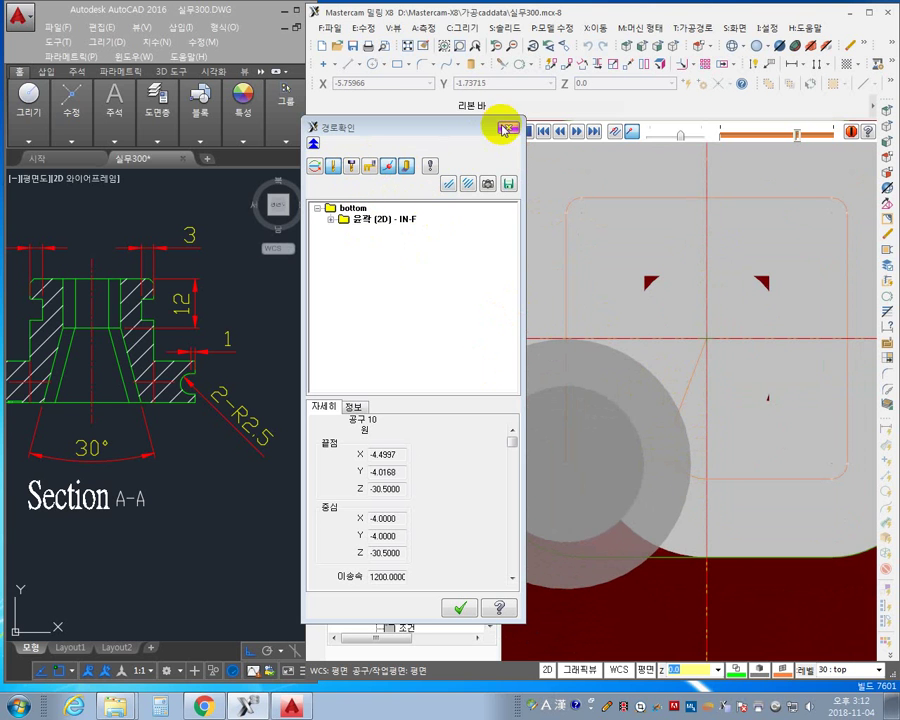
{"action": "middle_click_drag", "start_coordinate": [765, 420], "coordinate": [766, 360]}
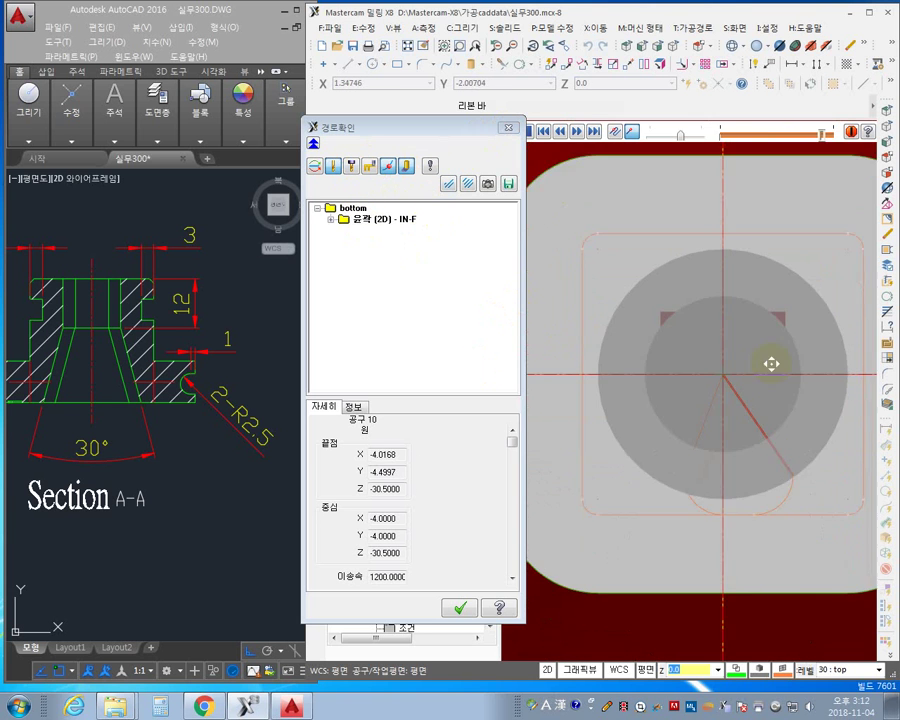
{"action": "scroll", "coordinate": [771, 489], "scroll_direction": "up", "scroll_amount": 2}
{"action": "middle_click_drag", "start_coordinate": [771, 489], "coordinate": [639, 566]}
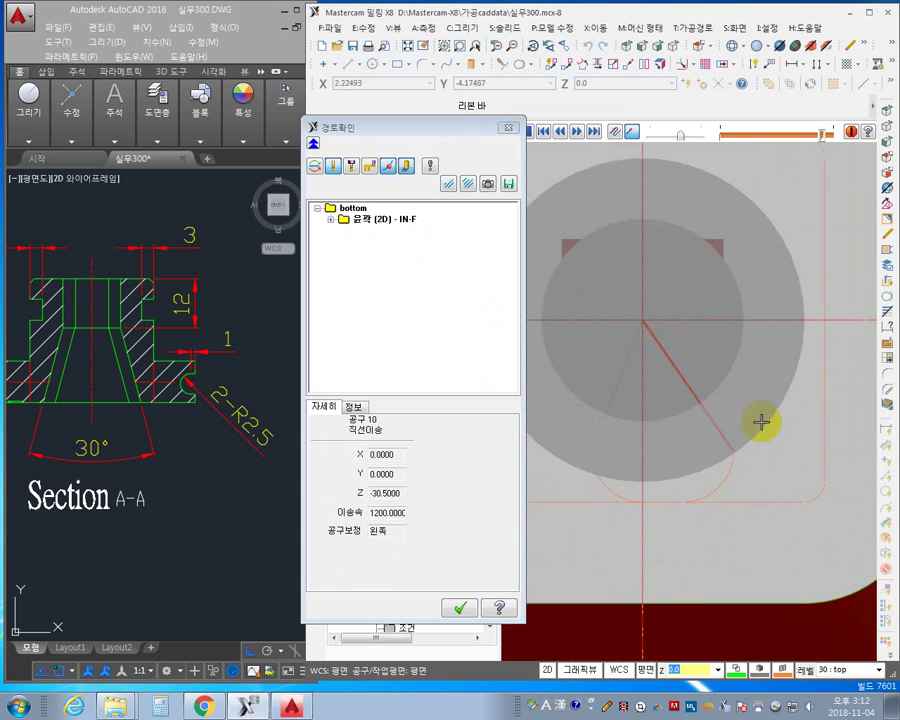
{"action": "scroll", "coordinate": [779, 375], "scroll_direction": "down", "scroll_amount": 2}
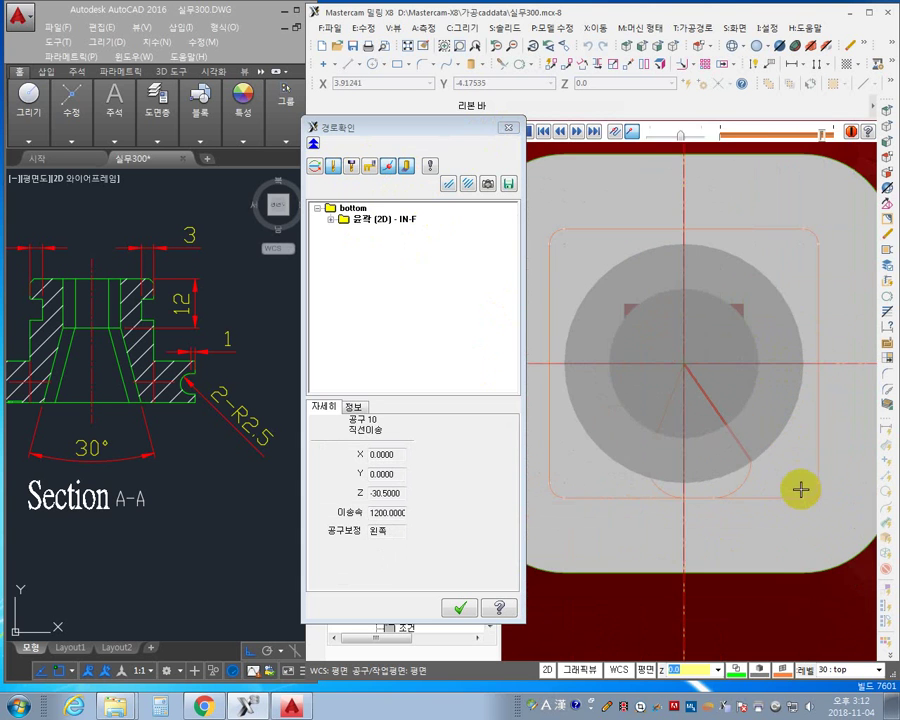
{"action": "scroll", "coordinate": [724, 532], "scroll_direction": "up", "scroll_amount": 1}
{"action": "middle_click_drag", "start_coordinate": [762, 524], "coordinate": [690, 538]}
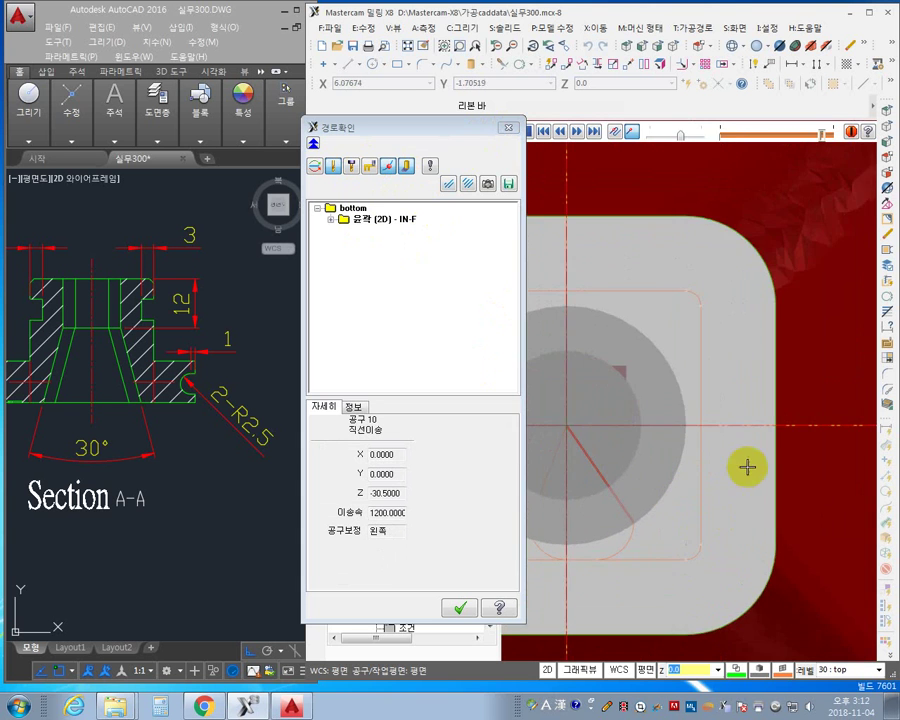
{"action": "scroll", "coordinate": [784, 402], "scroll_direction": "up", "scroll_amount": 3}
{"action": "middle_click_drag", "start_coordinate": [780, 337], "coordinate": [719, 394]}
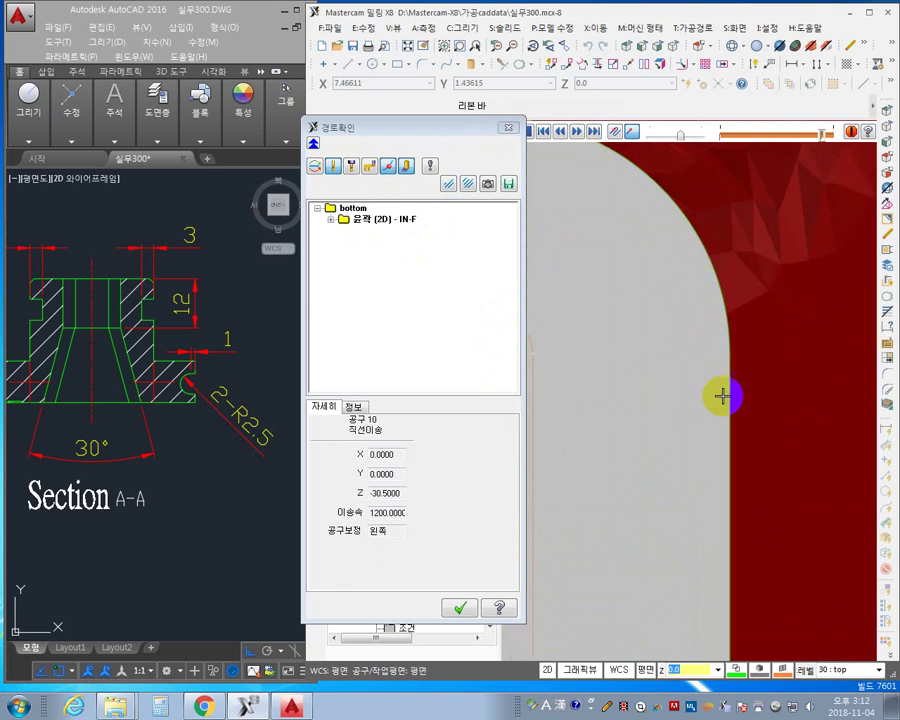
{"action": "scroll", "coordinate": [689, 331], "scroll_direction": "down", "scroll_amount": 2}
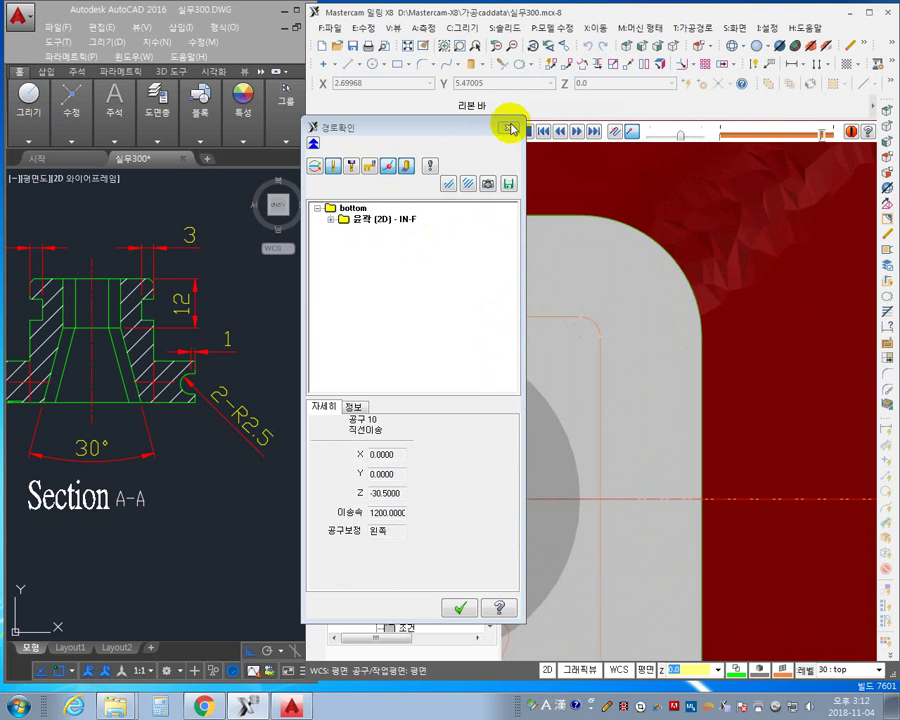
{"action": "left_click", "coordinate": [508, 127]}
- Collapse operation 7 and the bottom group, and move the operation insertion arrow below operation 16 in the top group
{"action": "left_click", "coordinate": [526, 372]}
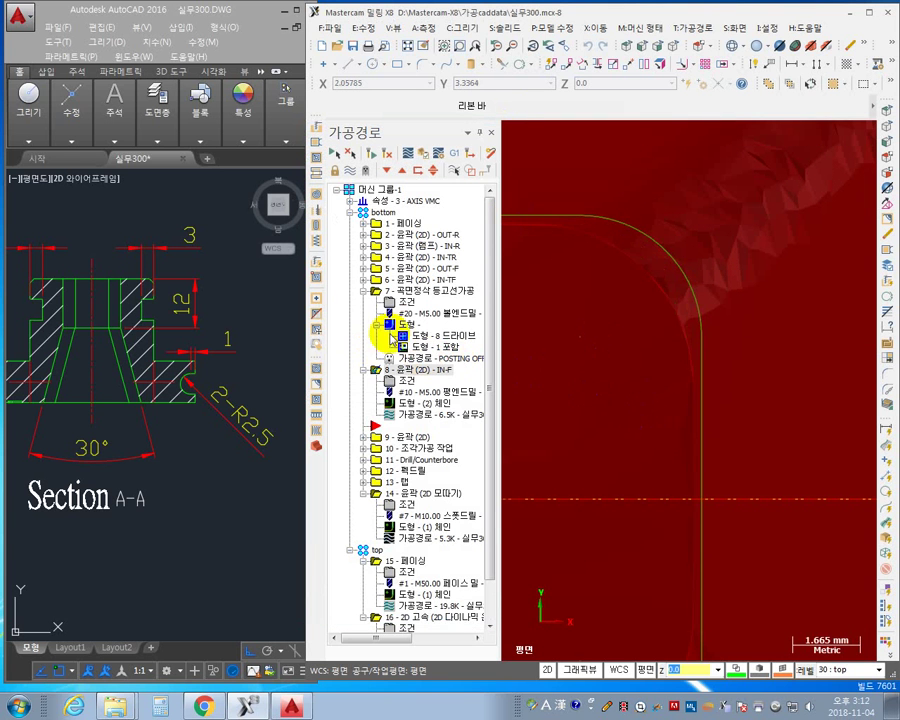
{"action": "left_click", "coordinate": [362, 289]}
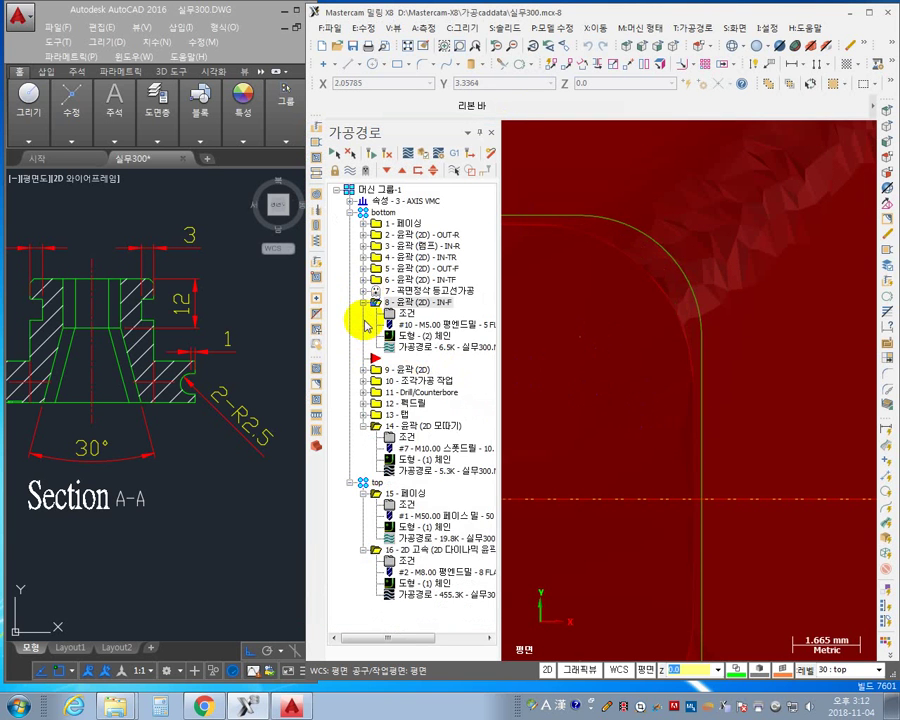
{"action": "left_click_drag", "start_coordinate": [373, 358], "coordinate": [346, 630]}
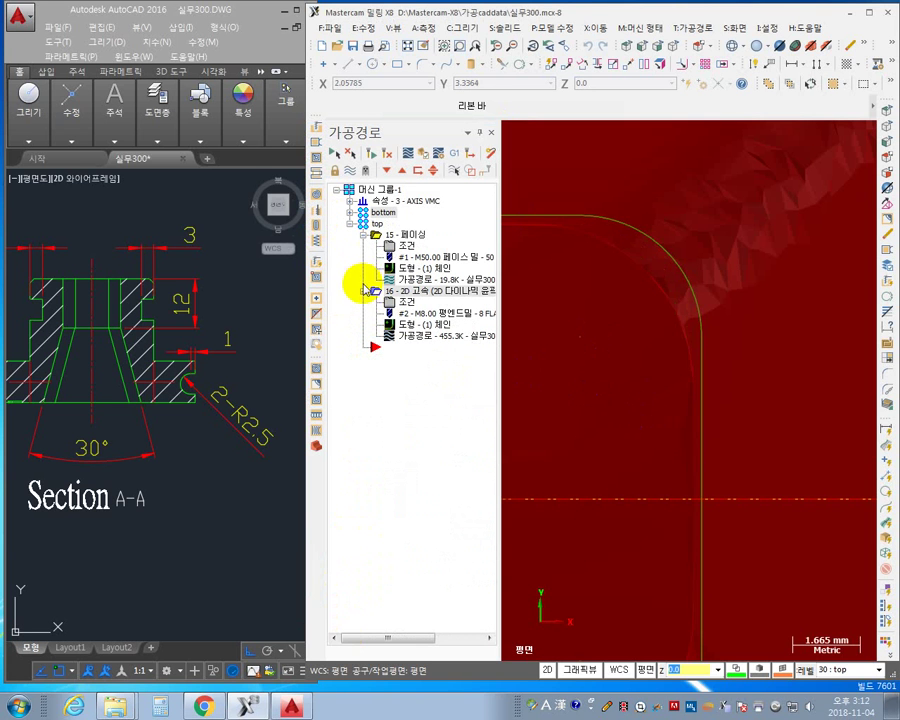
- Bring the whole octagonal boss and central opening into view, and collapse facing operation 15 in the top toolpath group
{"action": "scroll", "coordinate": [715, 424], "scroll_direction": "down", "scroll_amount": 5}
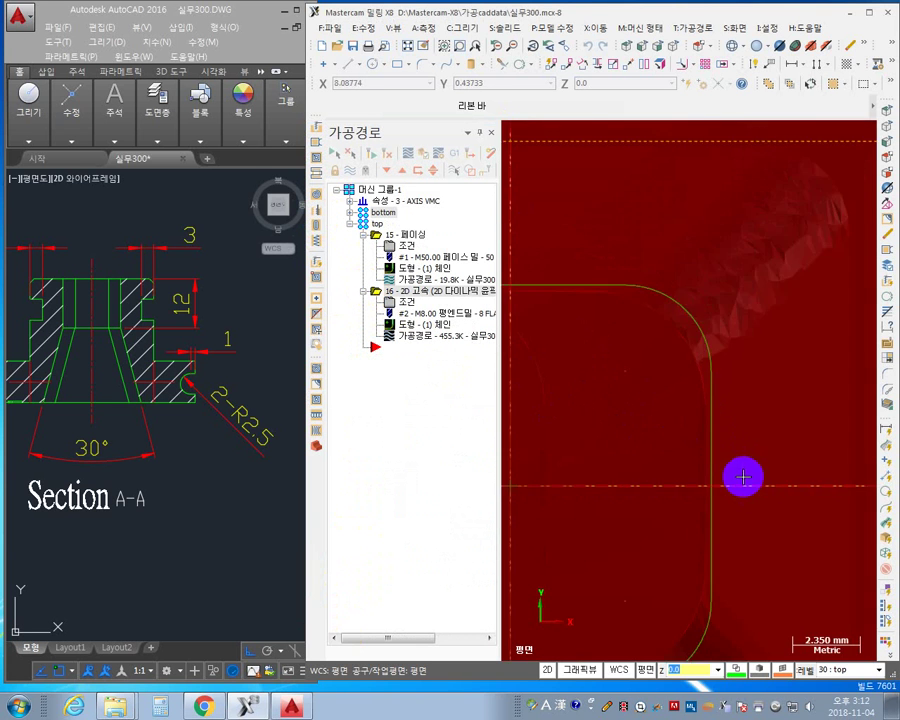
{"action": "left_click", "coordinate": [391, 240]}
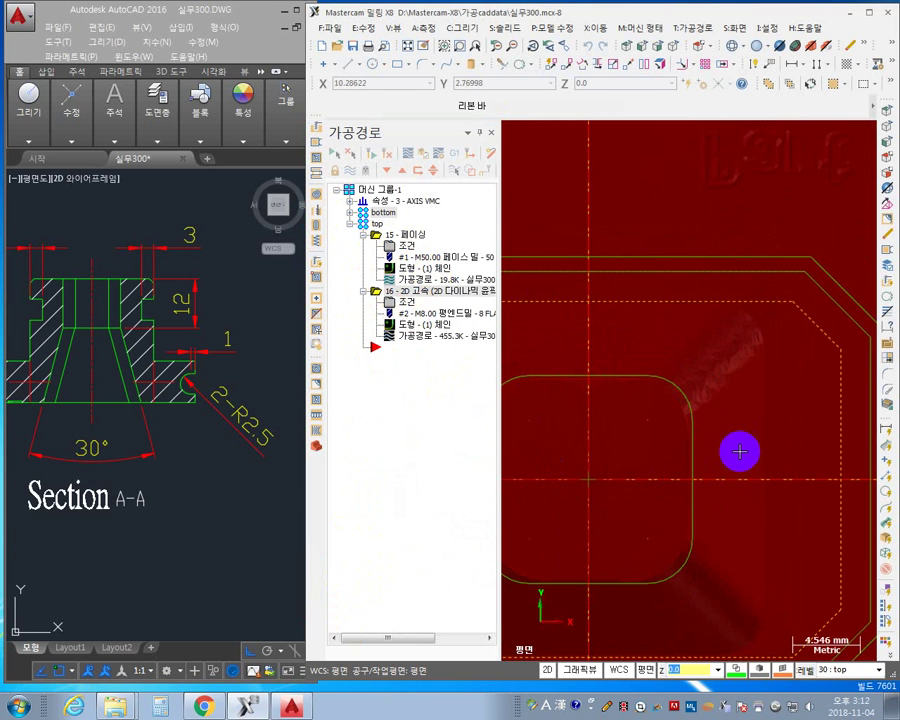
{"action": "scroll", "coordinate": [717, 468], "scroll_direction": "down", "scroll_amount": 3}
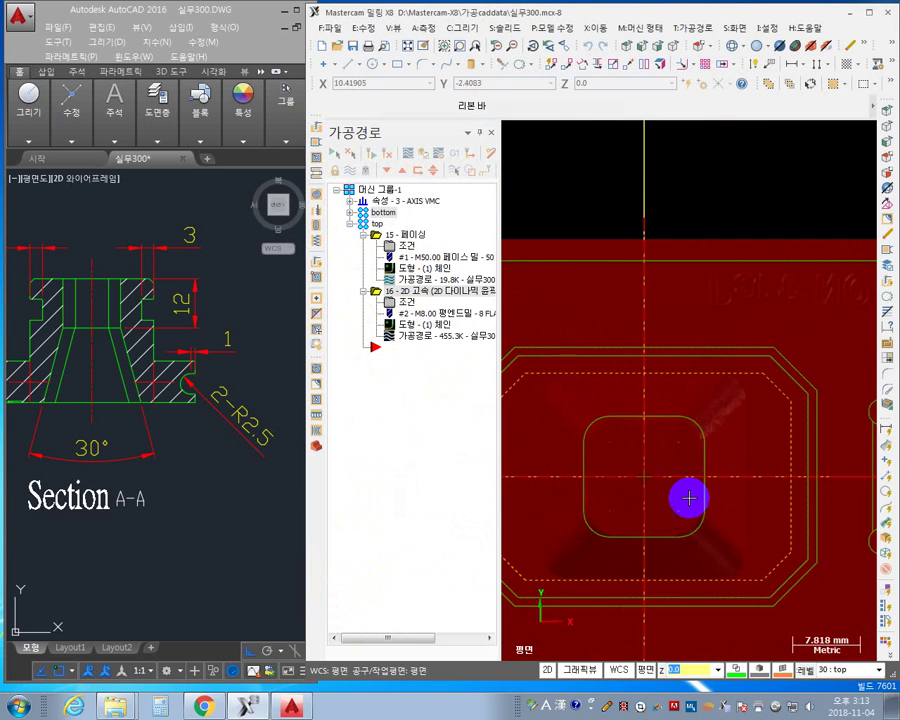
{"action": "middle_click_drag", "start_coordinate": [689, 539], "coordinate": [725, 569]}
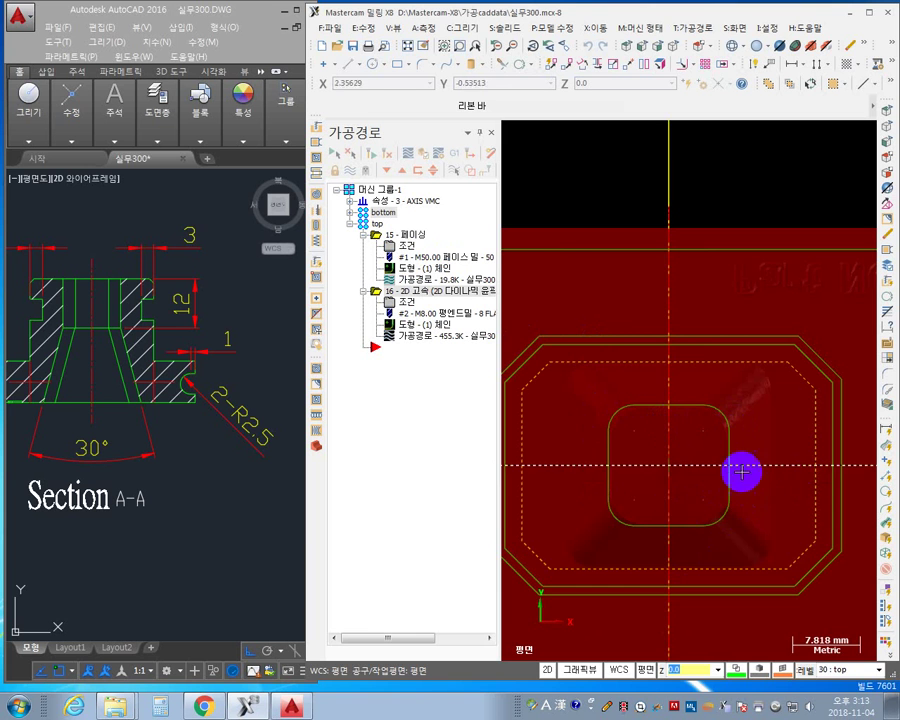
{"action": "scroll", "coordinate": [773, 482], "scroll_direction": "down", "scroll_amount": 2}
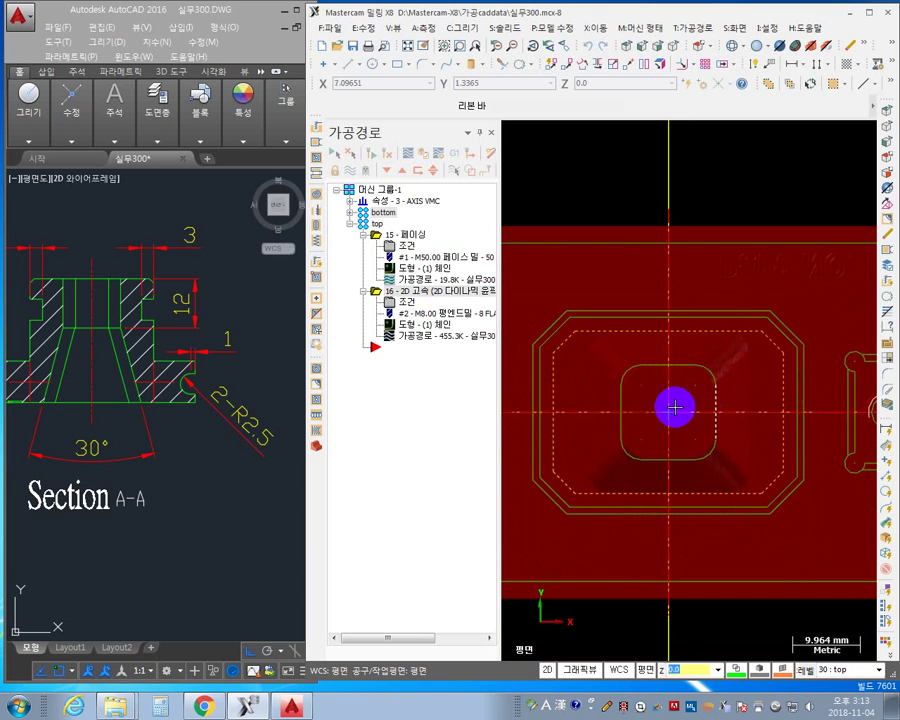
{"action": "left_click", "coordinate": [364, 234]}
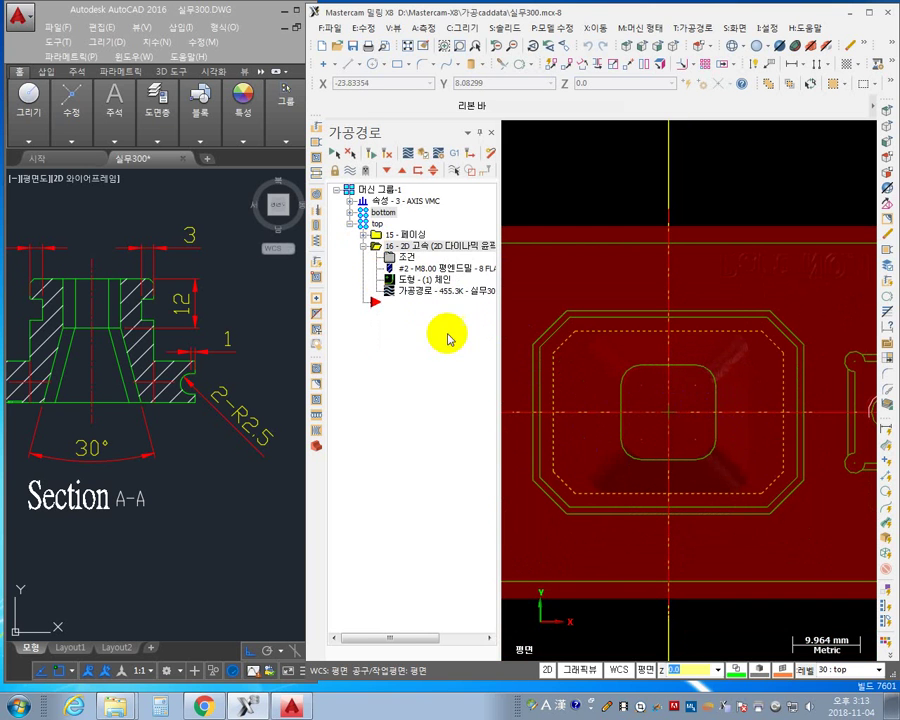